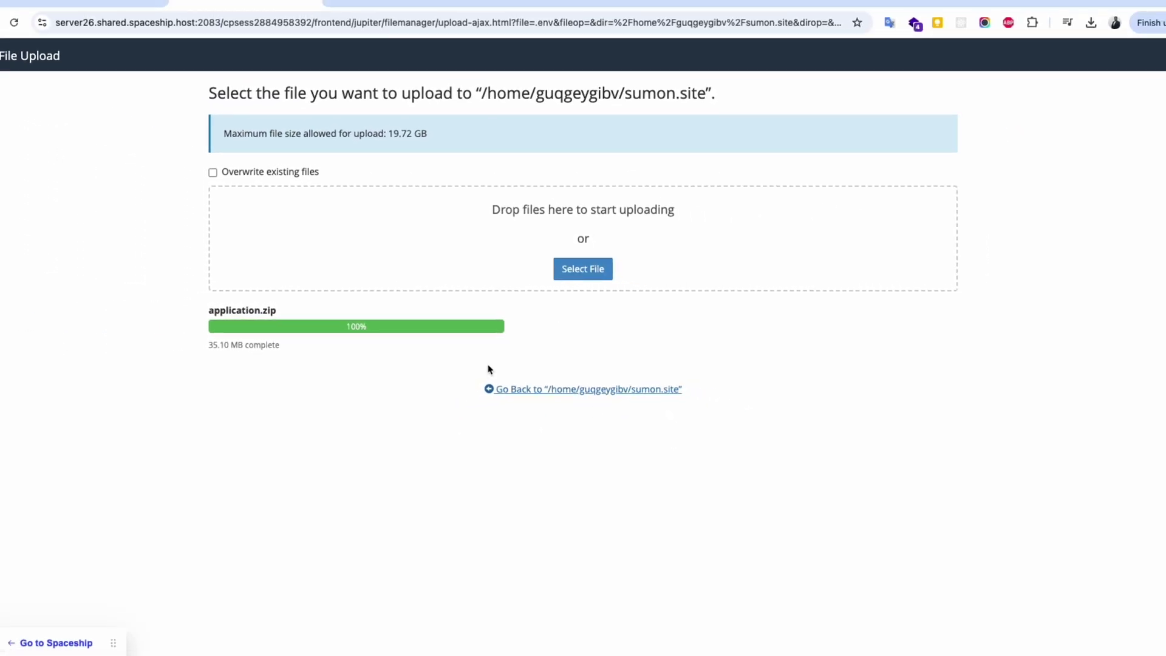
Extract application.zip into the sumon.site folder in cPanel File Manager.
{"action": "left_click", "coordinate": [557, 395]}
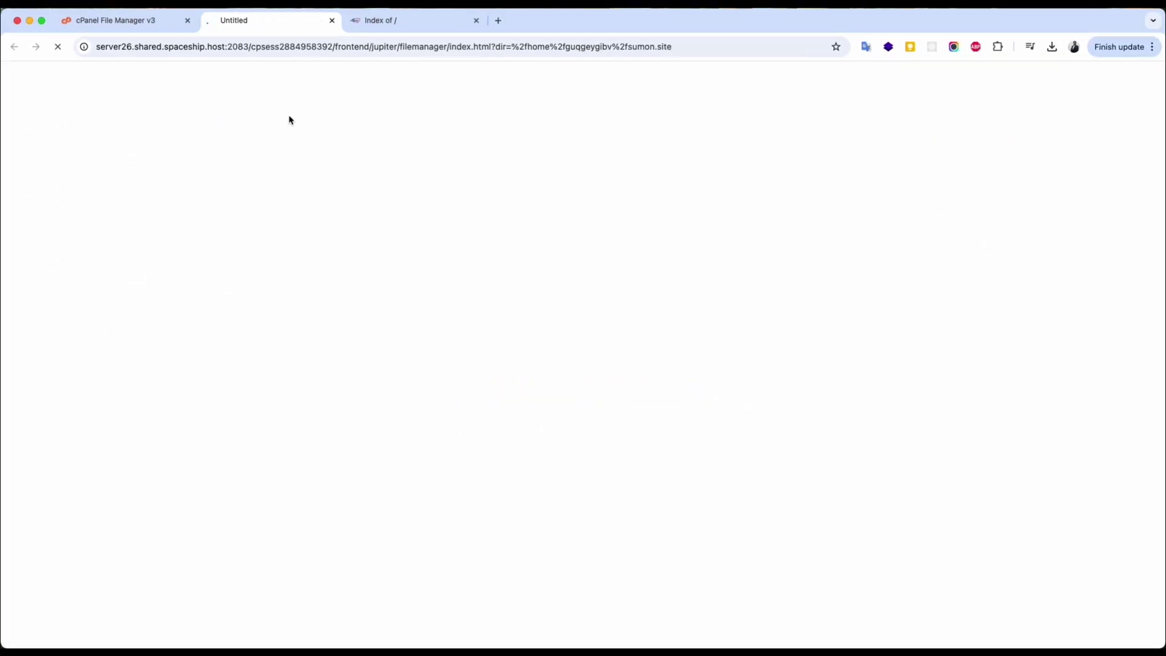
{"action": "left_click", "coordinate": [302, 181]}
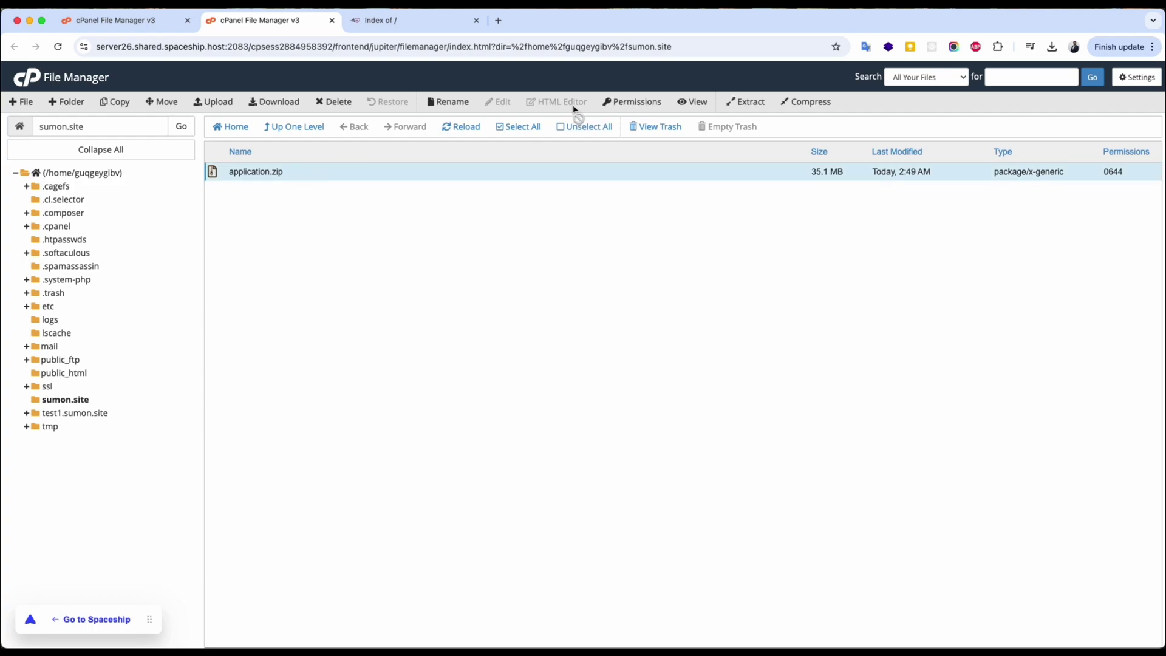
{"action": "left_click", "coordinate": [740, 100]}
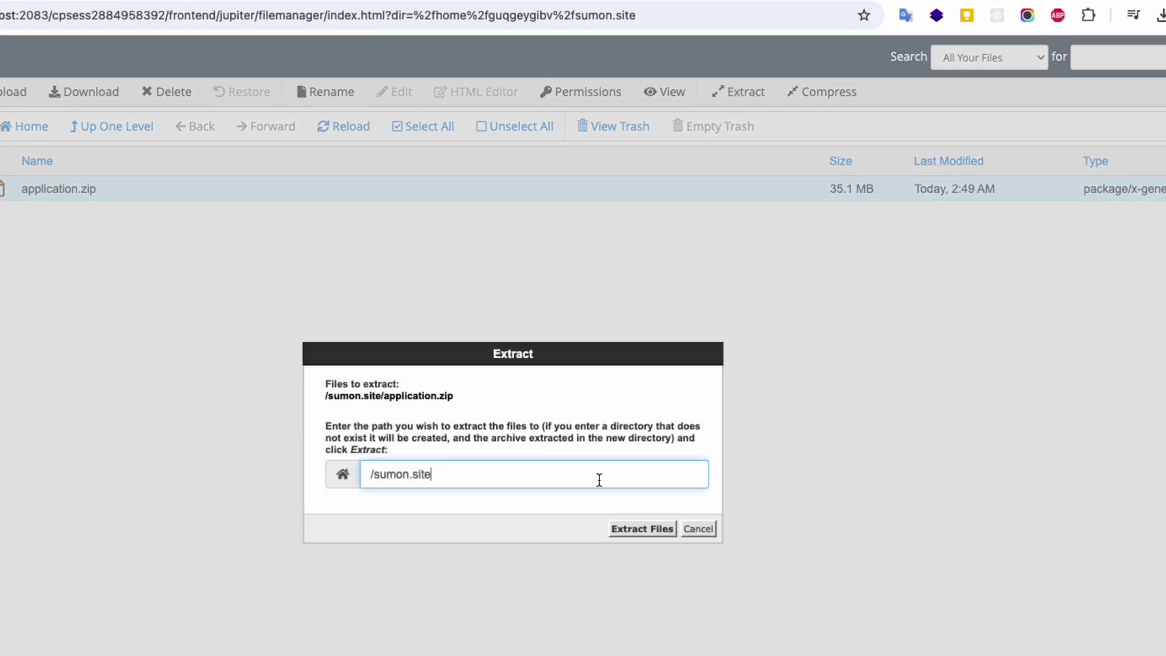
{"action": "left_click", "coordinate": [629, 532]}
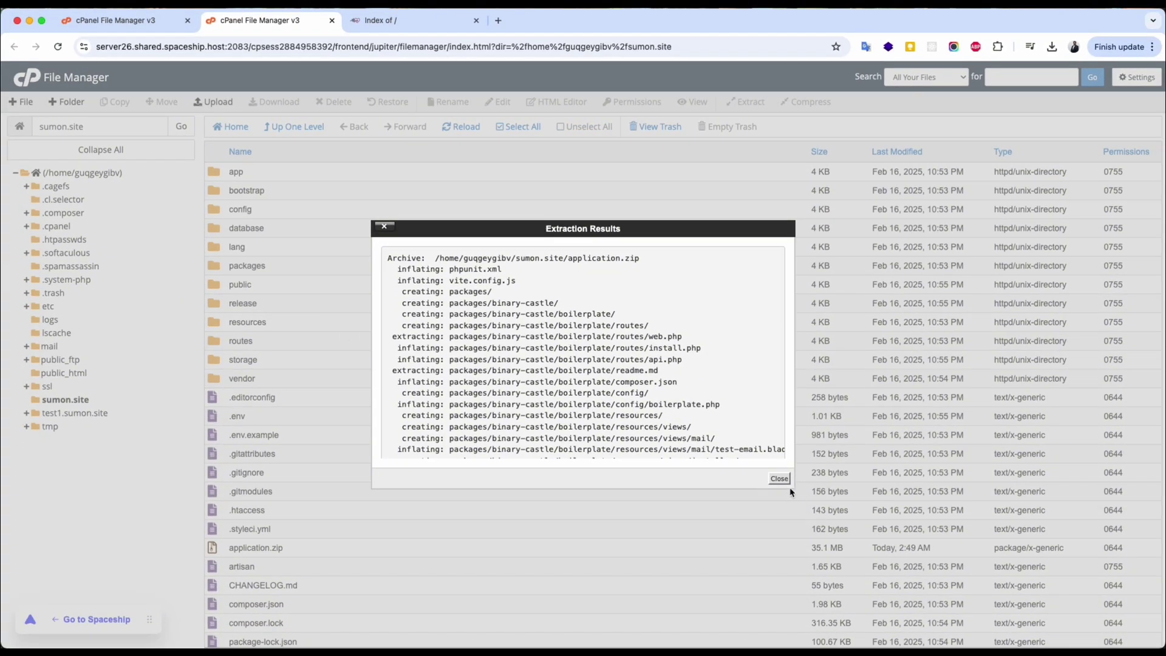
{"action": "left_click", "coordinate": [783, 479]}
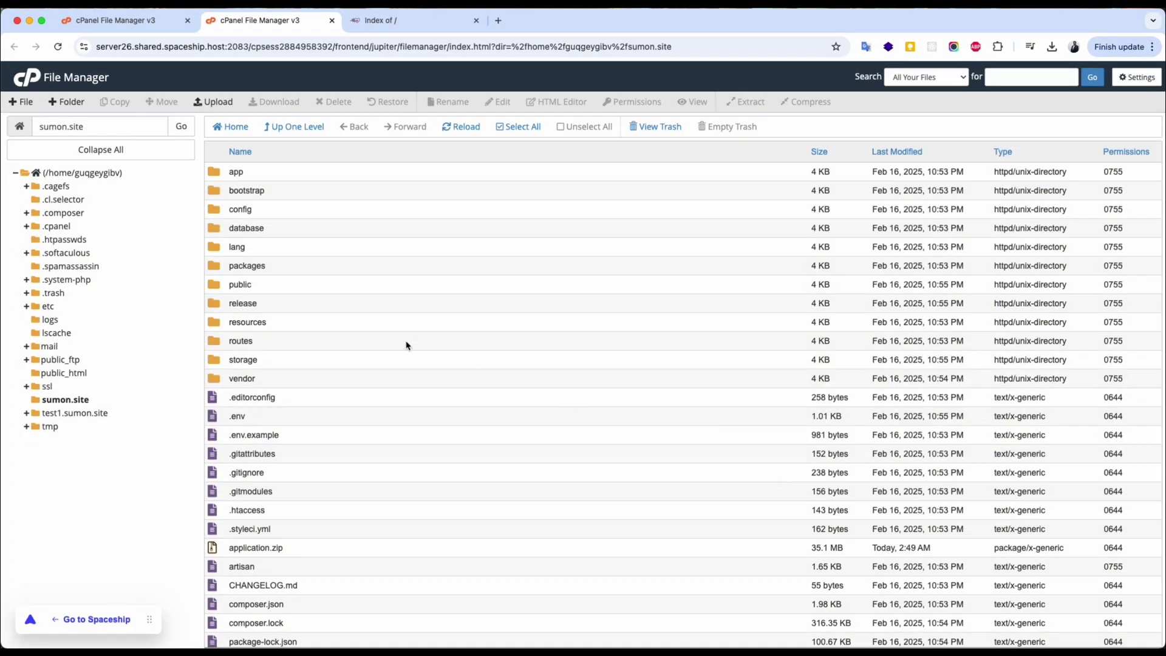
Check the extracted files and bring up the sumon.site website tab.
{"action": "scroll", "coordinate": [407, 342], "scroll_direction": "down", "scroll_amount": 2}
{"action": "scroll", "coordinate": [407, 344], "scroll_direction": "up", "scroll_amount": 2}
{"action": "scroll", "coordinate": [364, 382], "scroll_direction": "down", "scroll_amount": 2}
{"action": "scroll", "coordinate": [366, 352], "scroll_direction": "up", "scroll_amount": 2}
{"action": "left_click", "coordinate": [389, 25]}
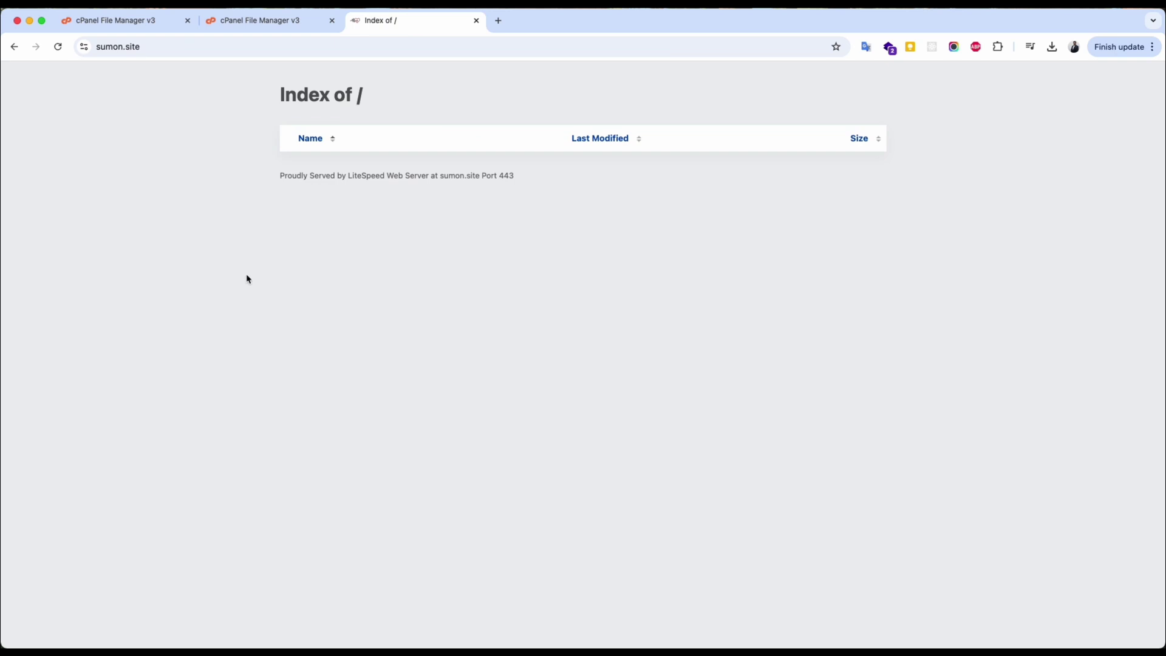
Reload the site to start the installer, keep UTC timezone and accept the licence agreement.
{"action": "left_click", "coordinate": [58, 46]}
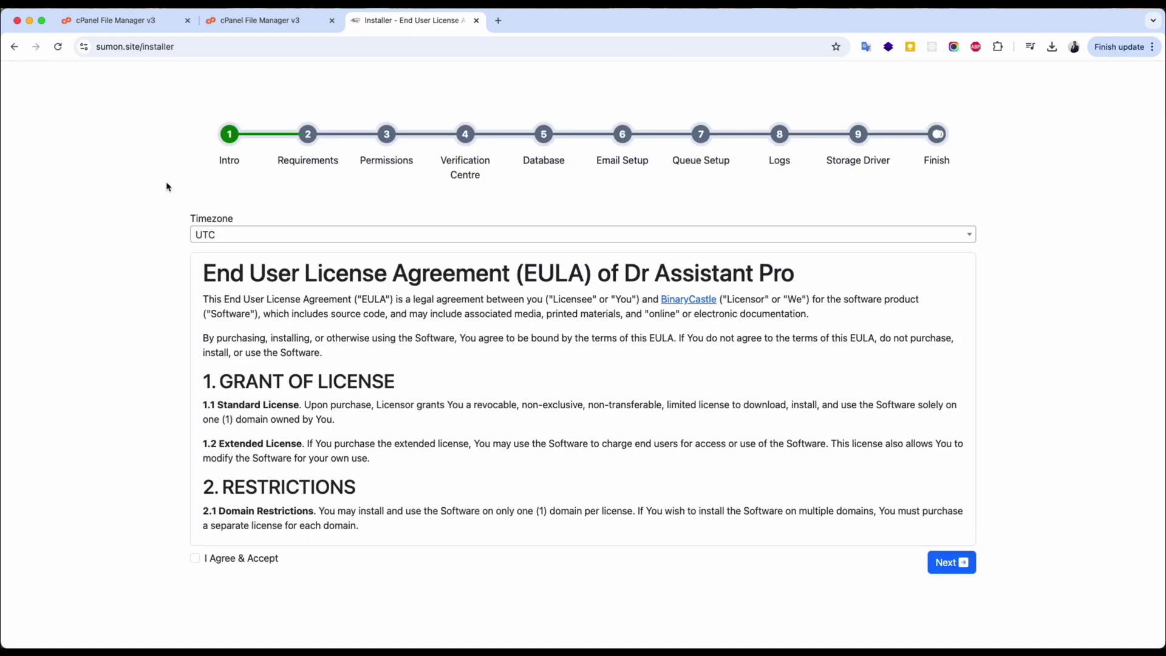
{"action": "left_click", "coordinate": [205, 235]}
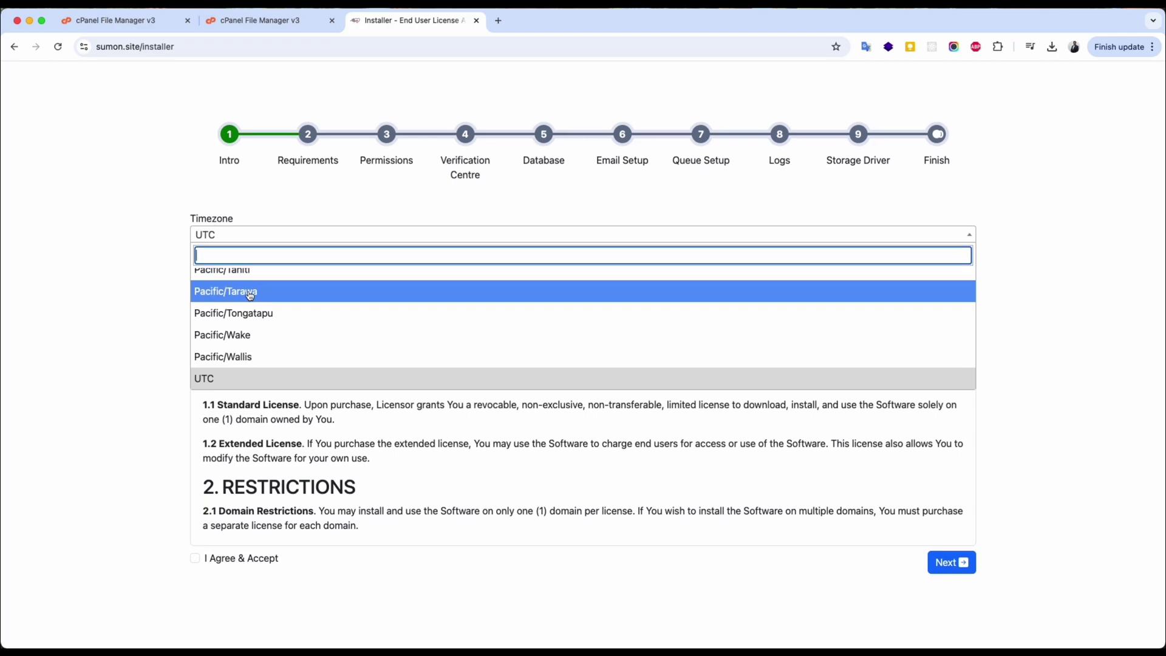
{"action": "scroll", "coordinate": [251, 297], "scroll_direction": "up", "scroll_amount": 5}
{"action": "left_click", "coordinate": [225, 242]}
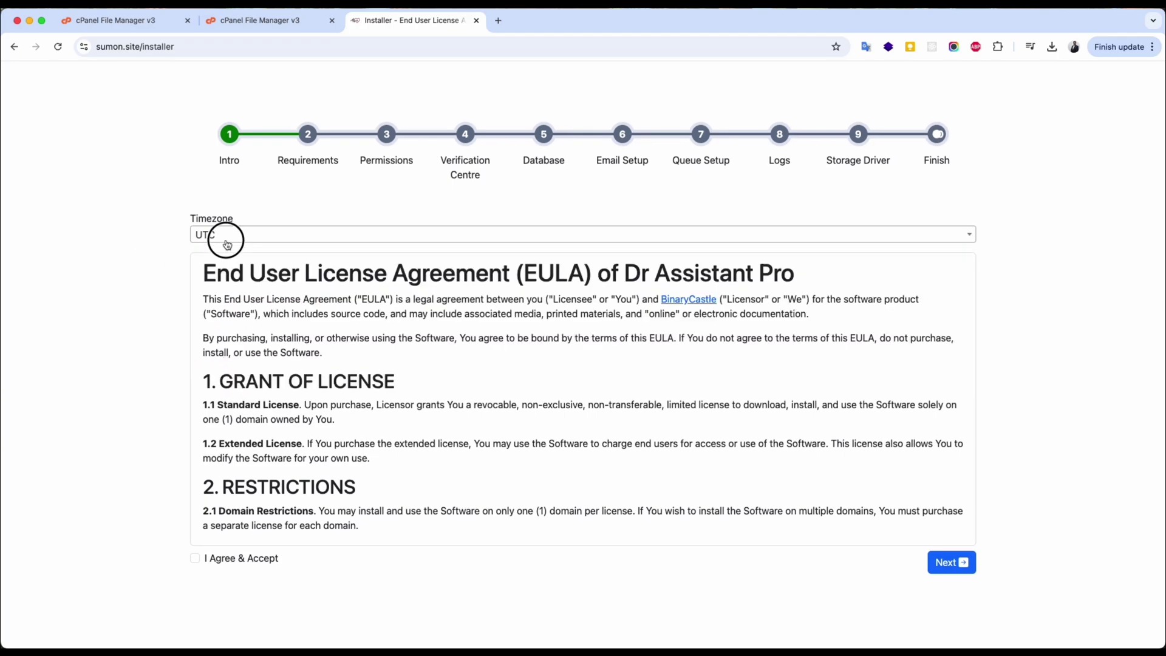
{"action": "left_click", "coordinate": [227, 560]}
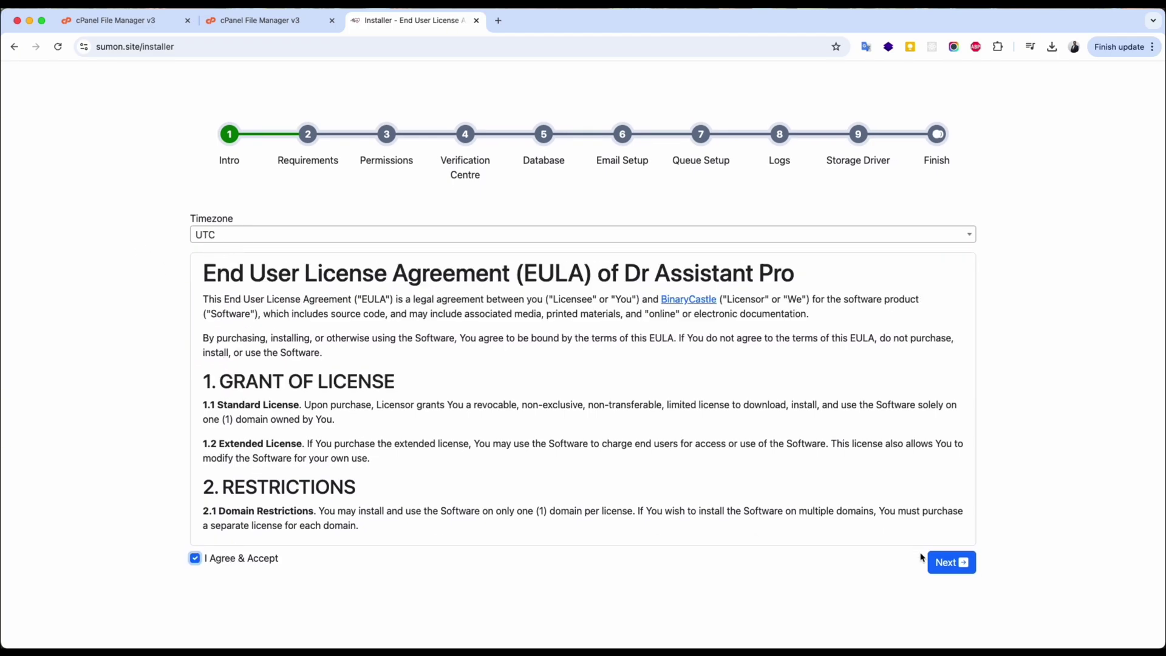
Pass the server requirements and directory permissions checks.
{"action": "left_click", "coordinate": [952, 563]}
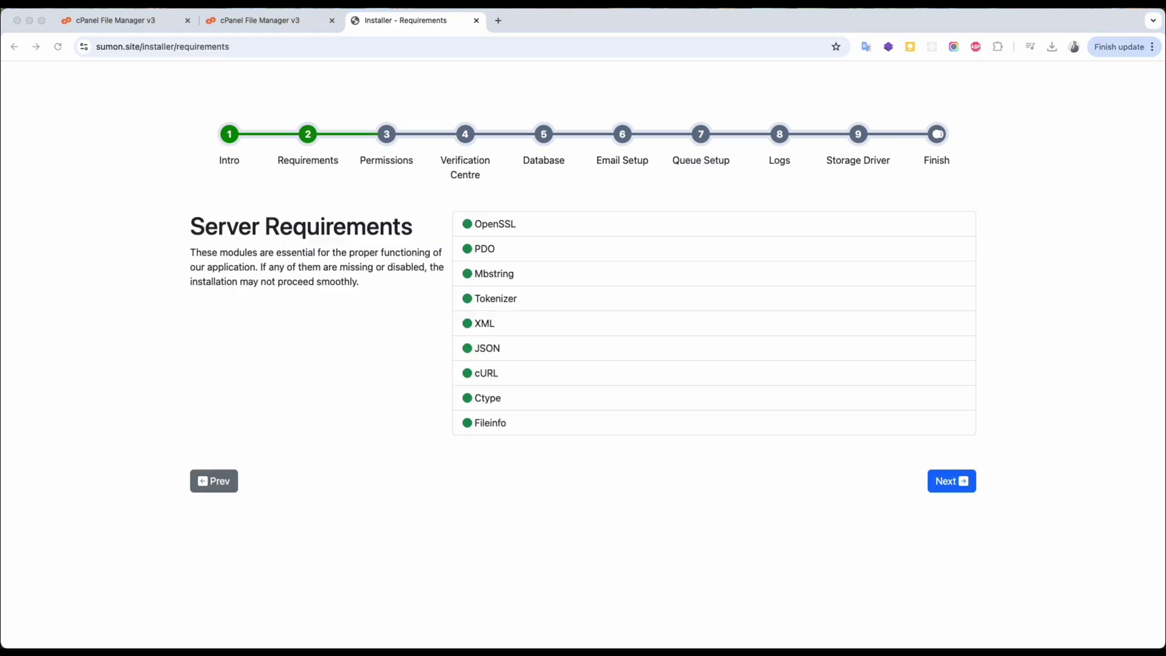
{"action": "left_click", "coordinate": [949, 481]}
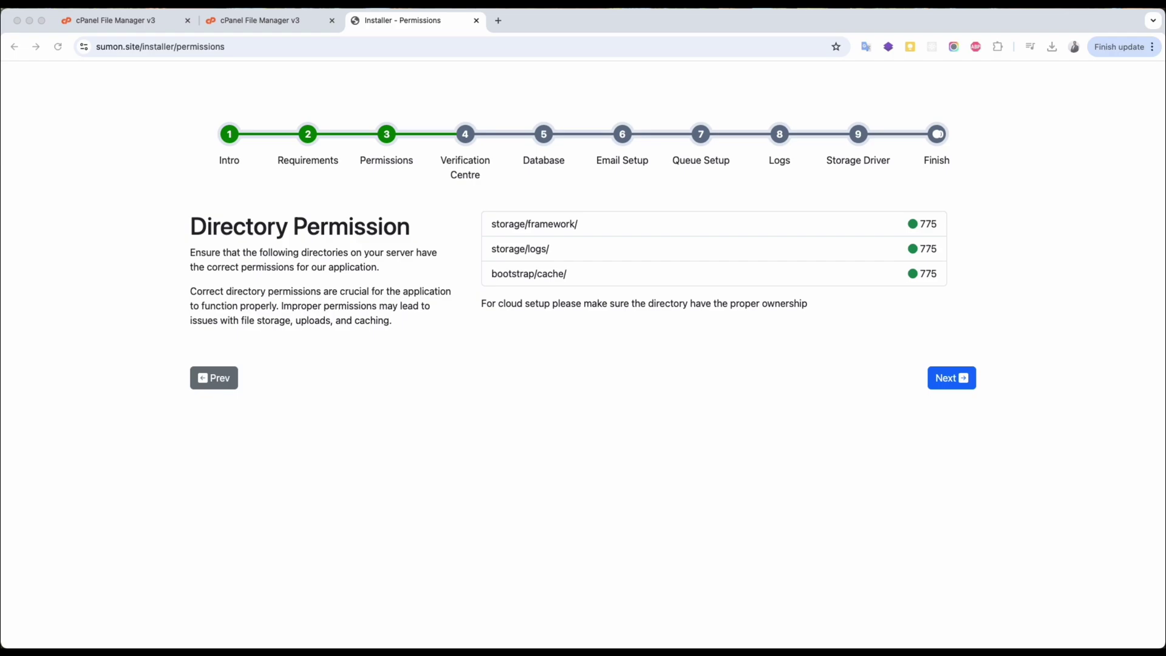
{"action": "left_click", "coordinate": [947, 380]}
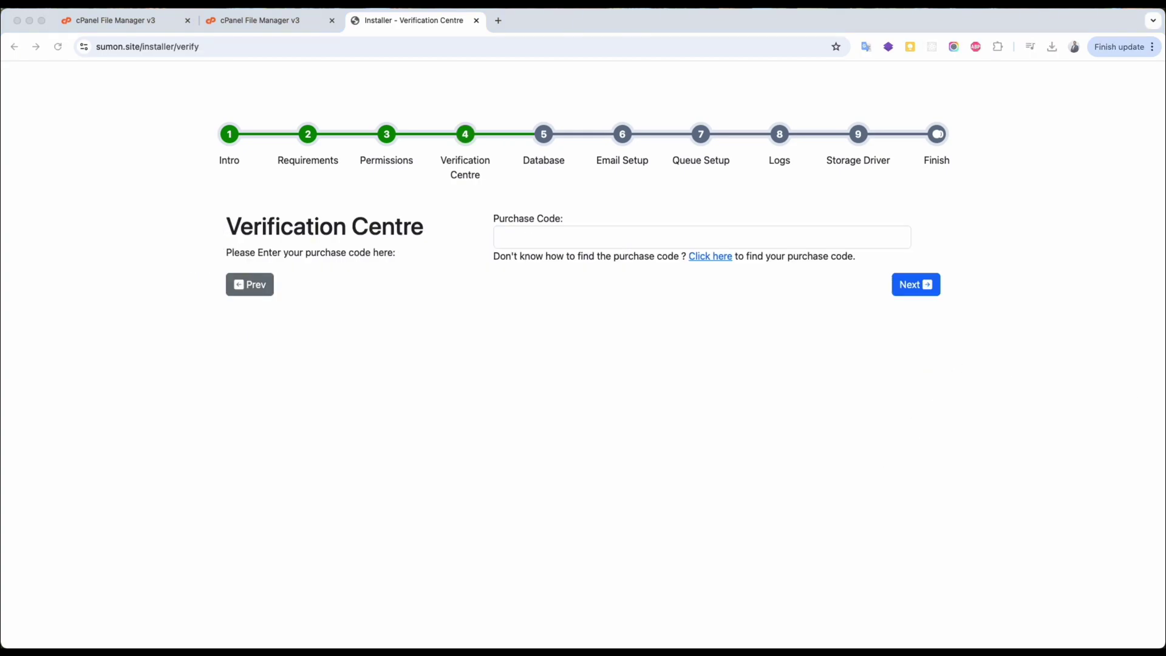
Paste and verify the purchase code, then return to cPanel File Manager.
{"action": "left_click", "coordinate": [599, 281]}
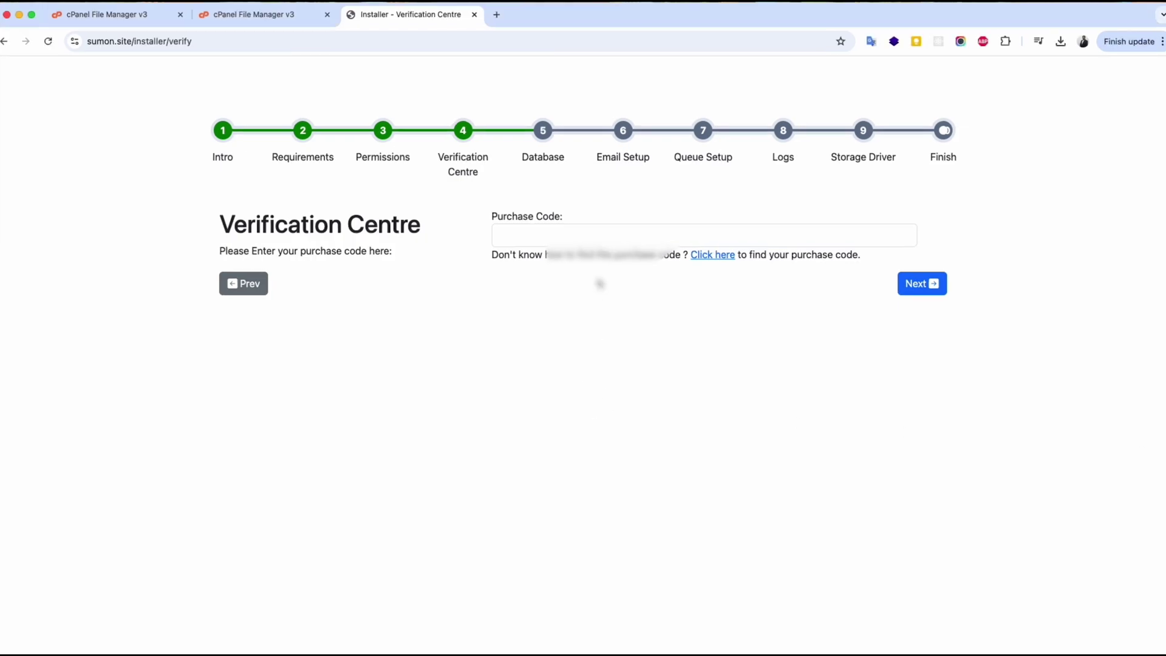
{"action": "left_click", "coordinate": [598, 237]}
{"action": "key", "text": "super+v"}
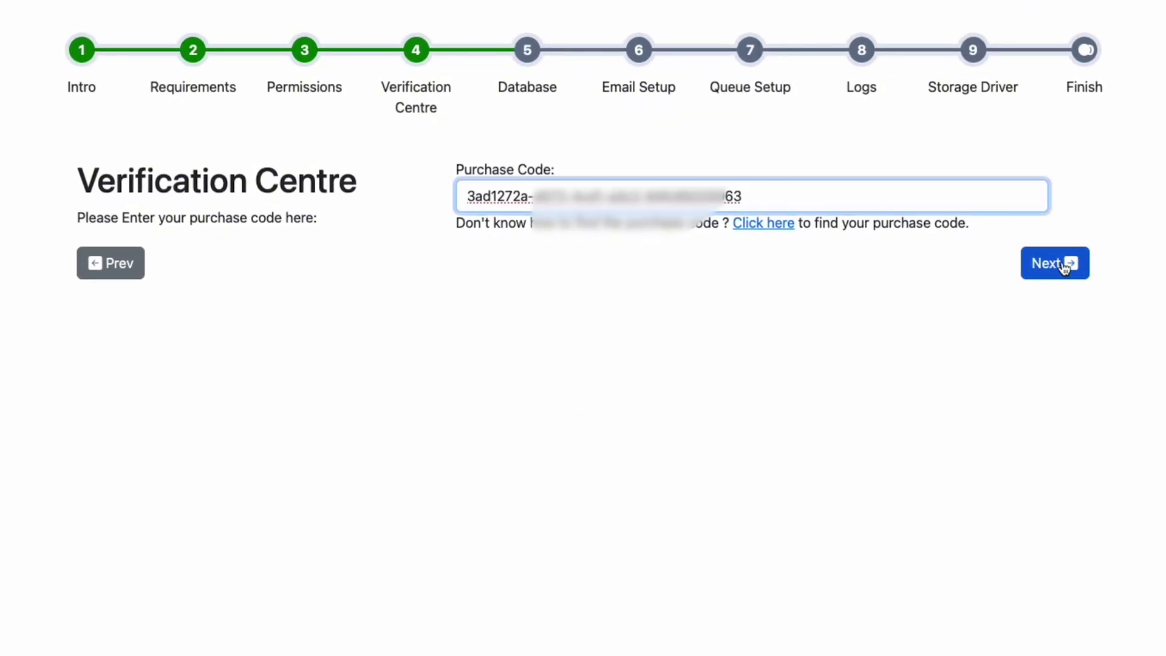
{"action": "left_click", "coordinate": [1065, 268]}
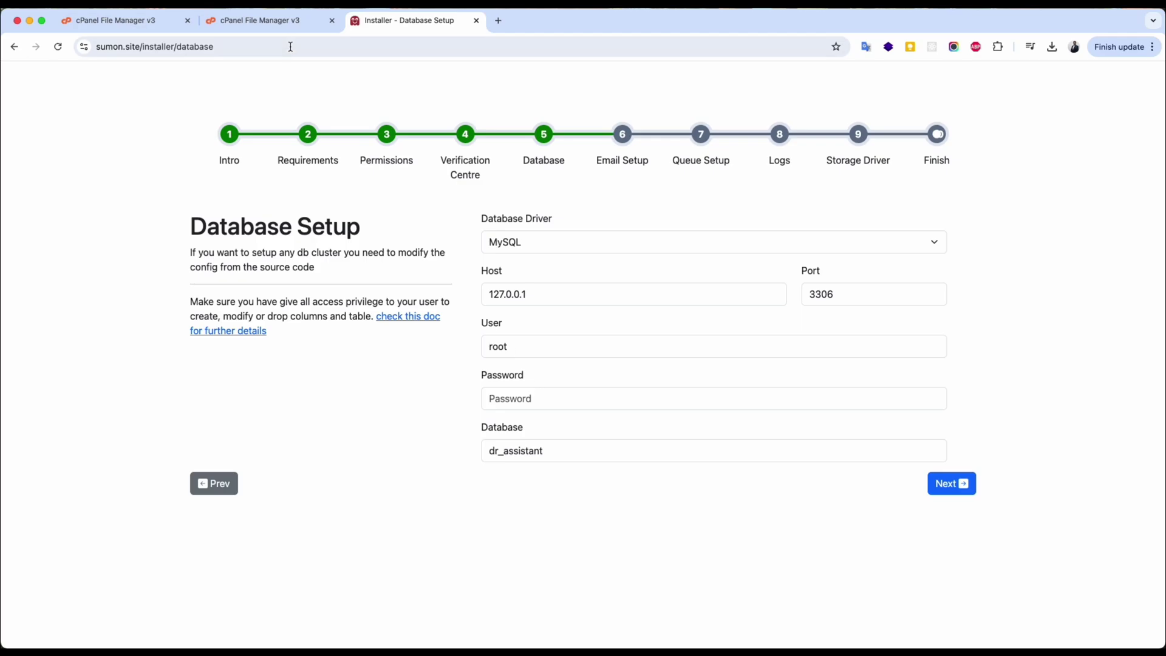
{"action": "left_click", "coordinate": [291, 21]}
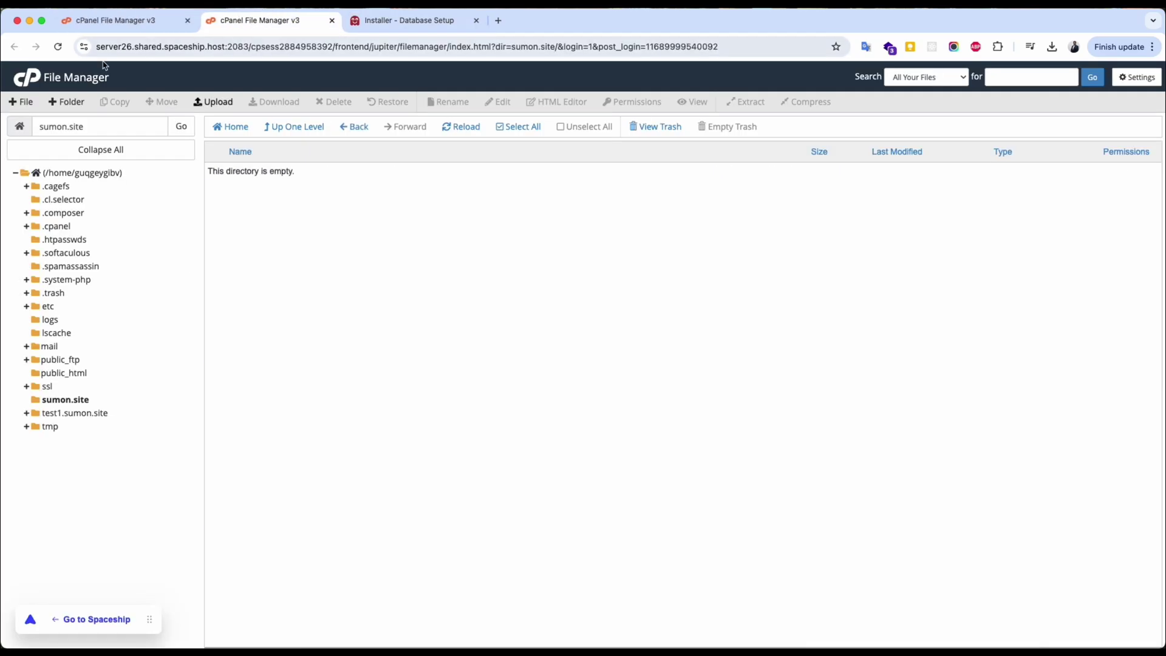
Start the MySQL Database Wizard from cPanel Tools and create the new database.
{"action": "left_click", "coordinate": [39, 79]}
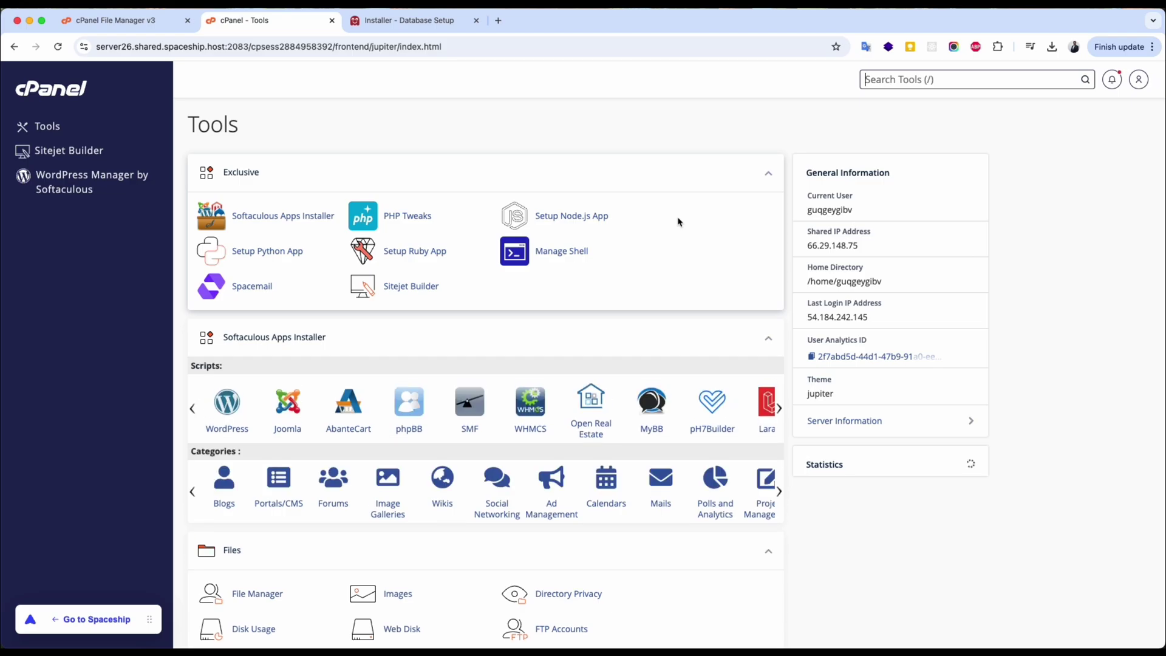
{"action": "scroll", "coordinate": [679, 222], "scroll_direction": "down", "scroll_amount": 7}
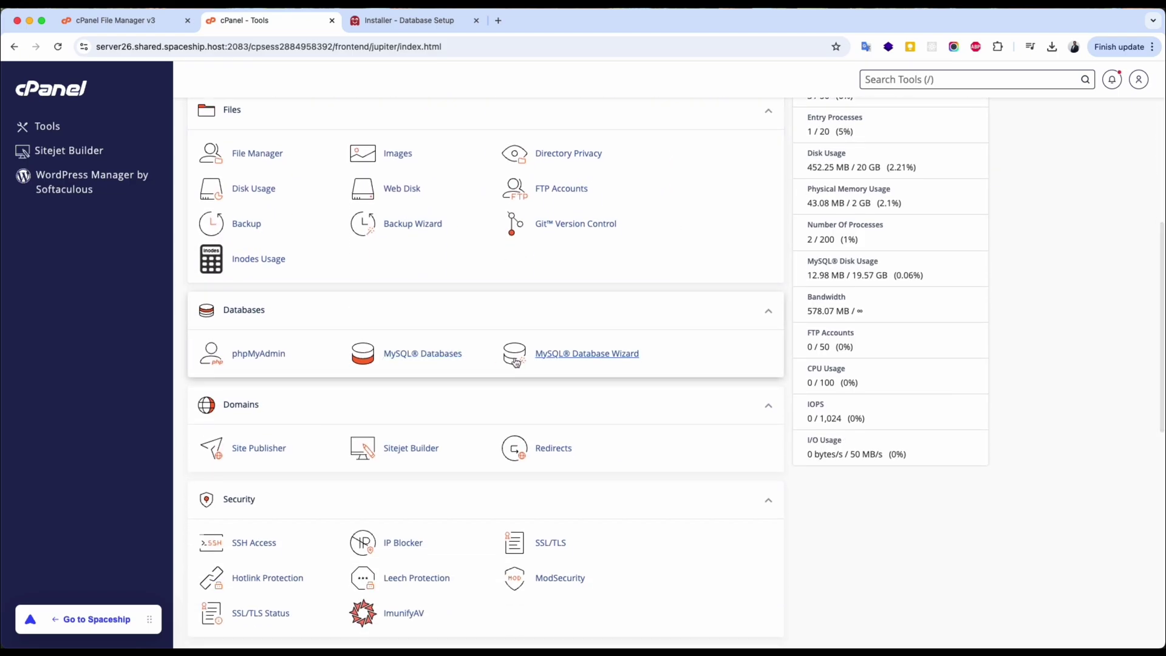
{"action": "left_click", "coordinate": [569, 358]}
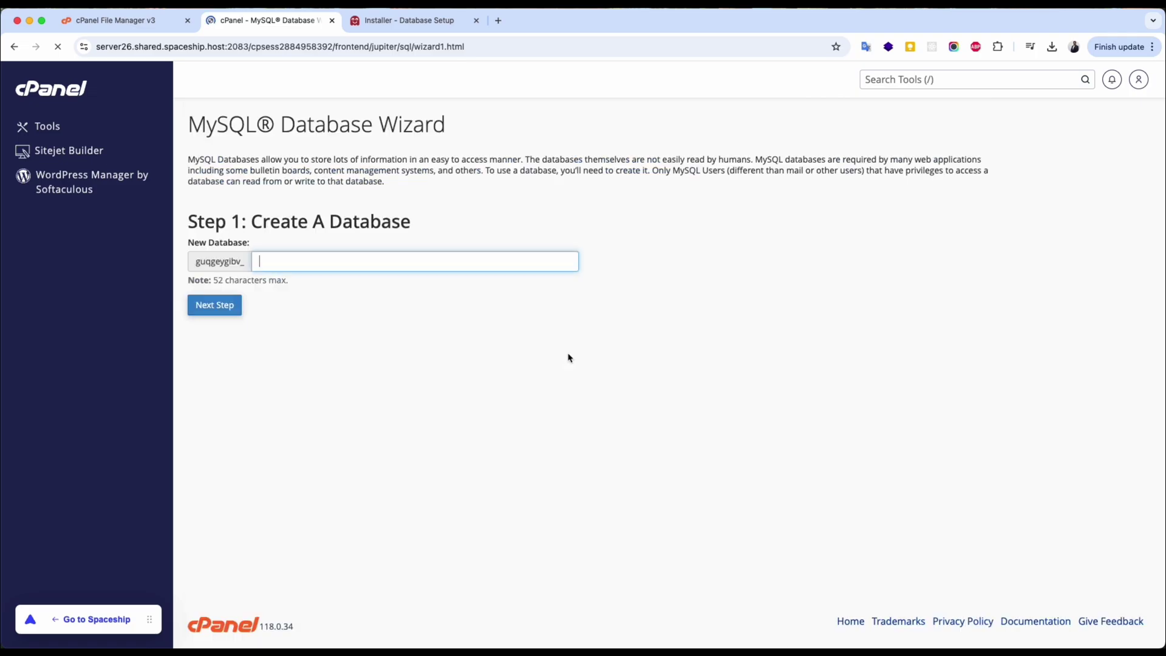
{"action": "type", "text": "dr_assistant_pro-1"}
{"action": "left_click", "coordinate": [213, 305]}
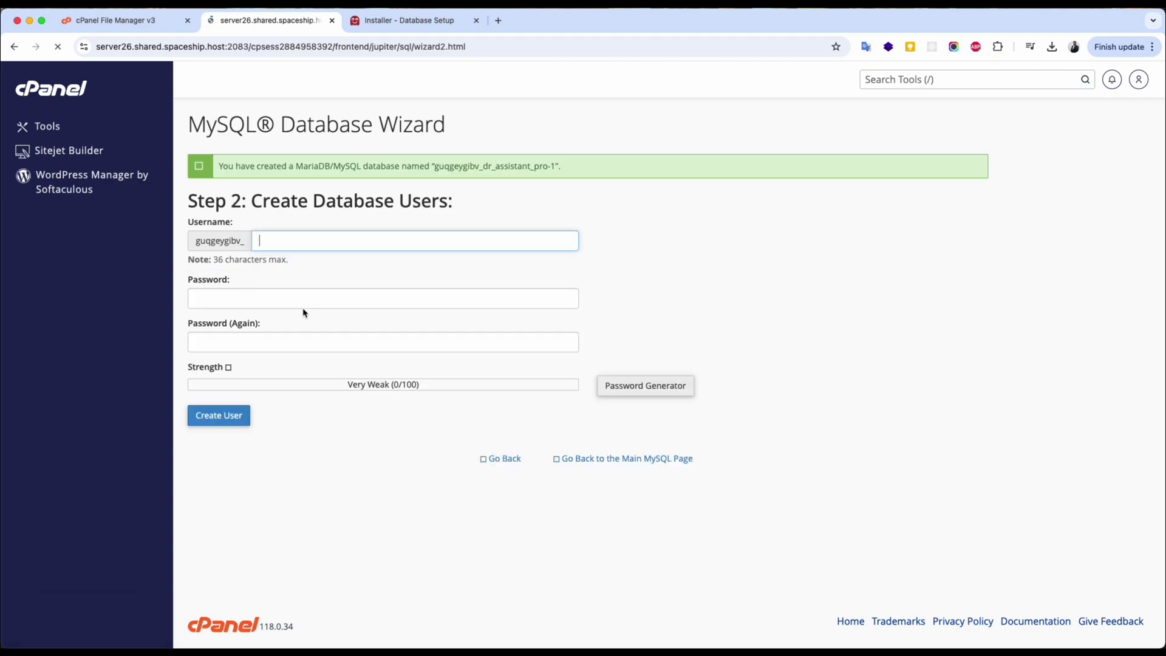
Create the database user dr_assistant_pro-1 with a generated strong password.
{"action": "type", "text": "dr_"}
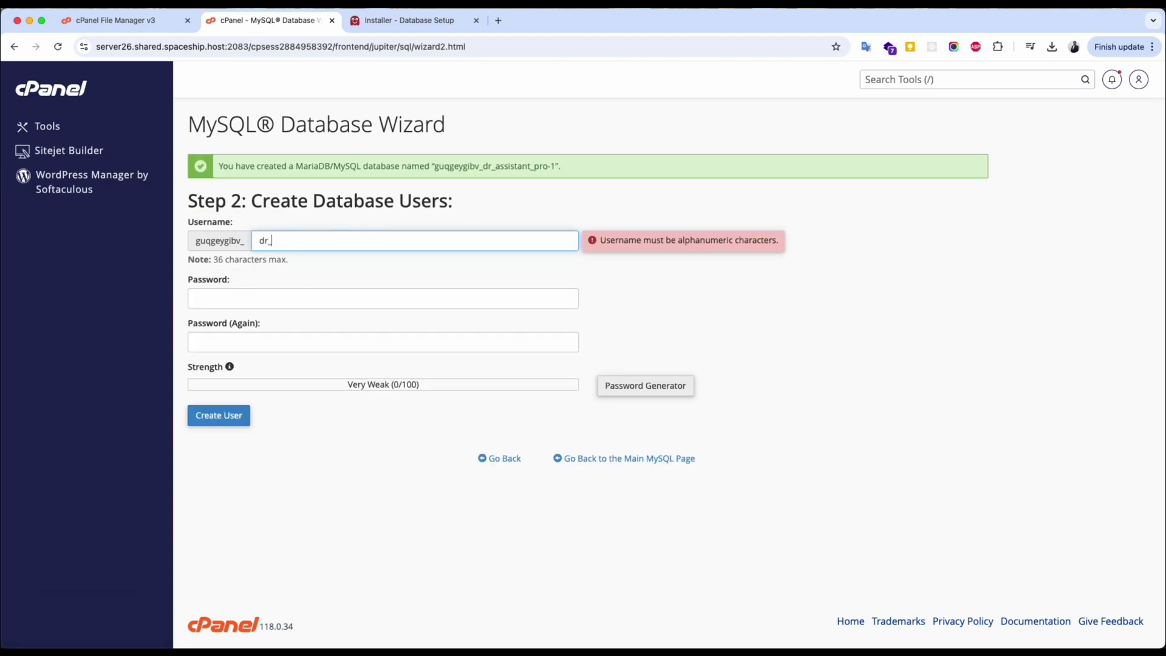
{"action": "type", "text": "assistant_pro"}
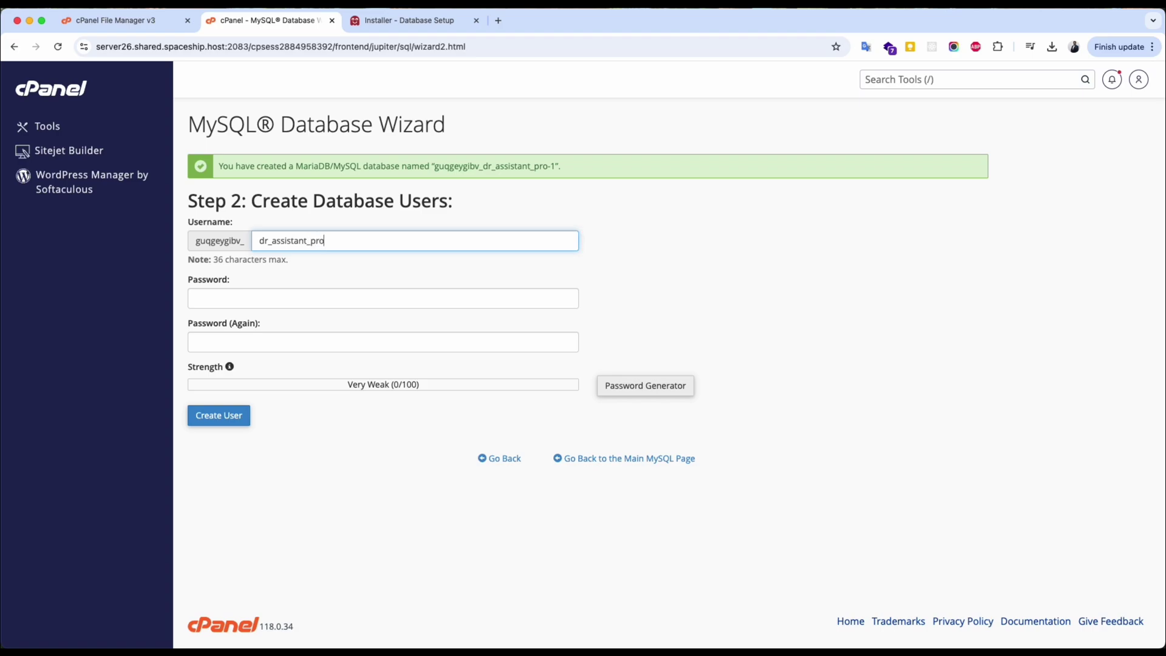
{"action": "type", "text": "-1"}
{"action": "left_click", "coordinate": [196, 298]}
{"action": "left_click", "coordinate": [645, 386]}
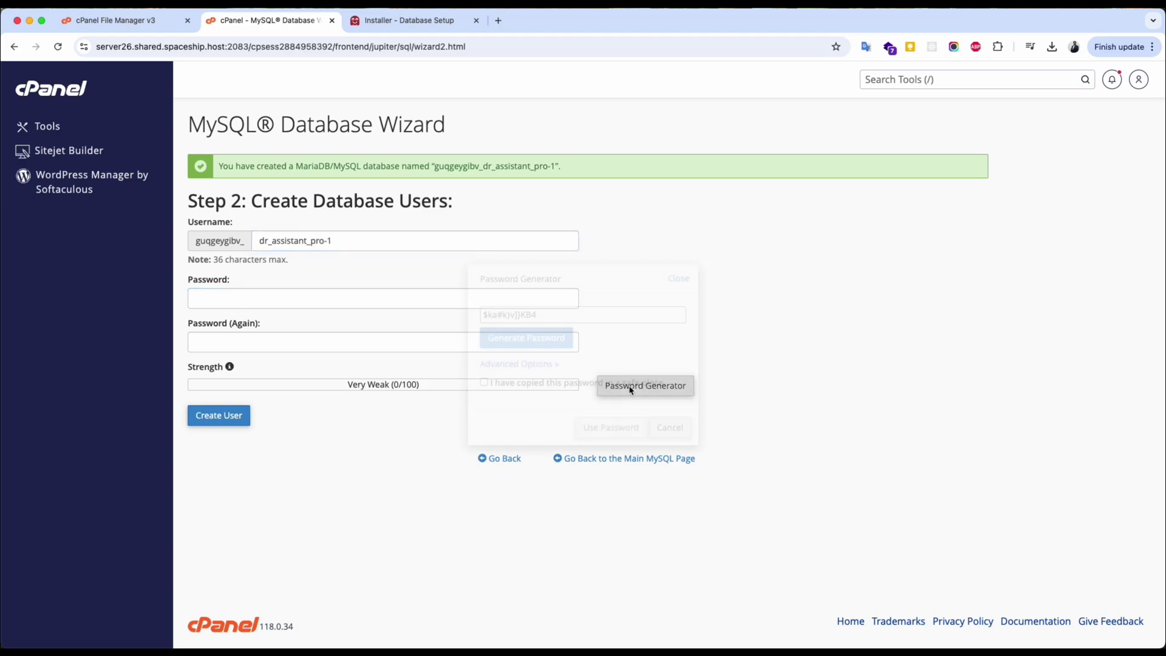
{"action": "left_click", "coordinate": [547, 313]}
{"action": "left_click", "coordinate": [518, 386]}
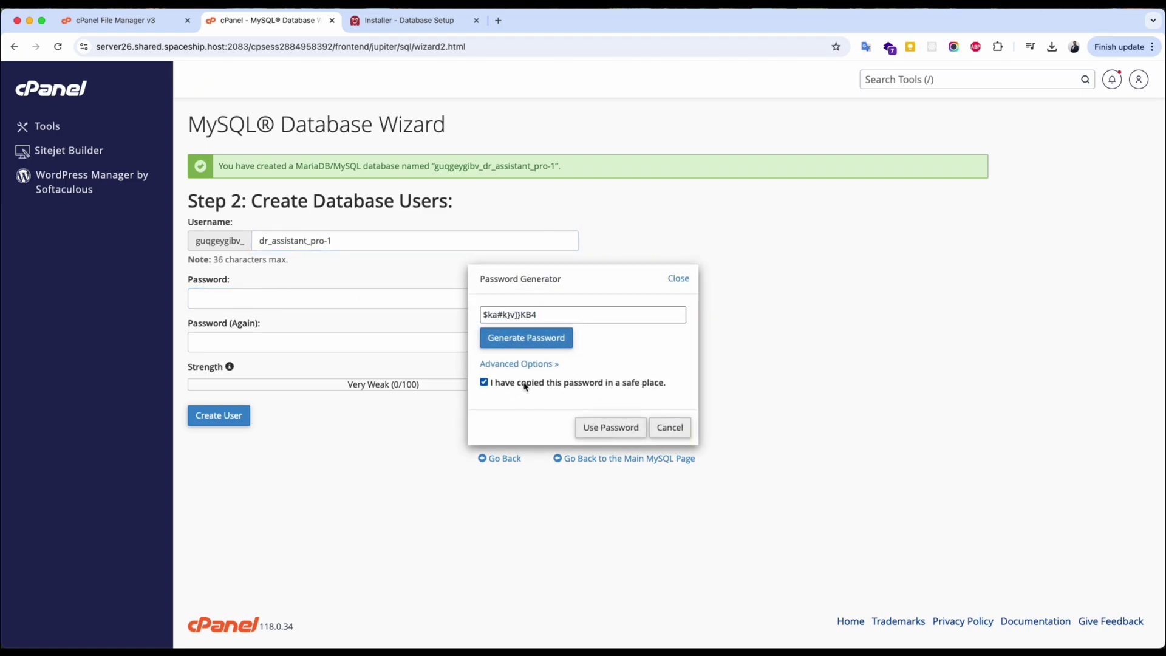
{"action": "left_click", "coordinate": [611, 427]}
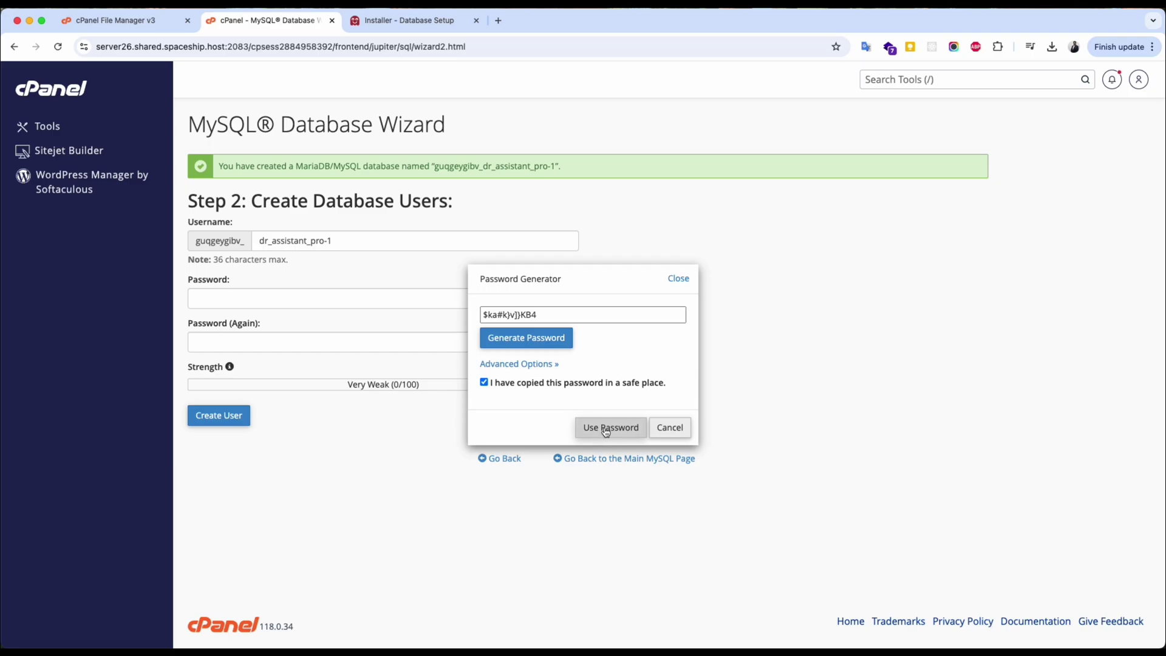
{"action": "left_click", "coordinate": [224, 419]}
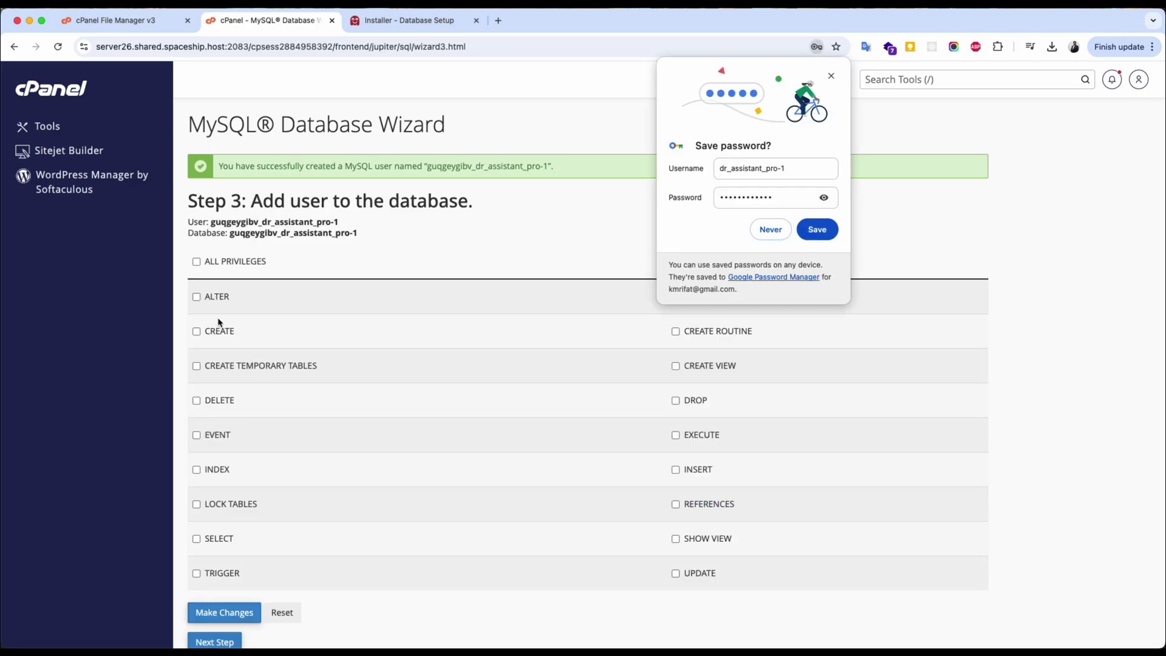
Grant the user ALL PRIVILEGES on the database and copy the user name.
{"action": "left_click", "coordinate": [210, 262]}
{"action": "left_click", "coordinate": [224, 619]}
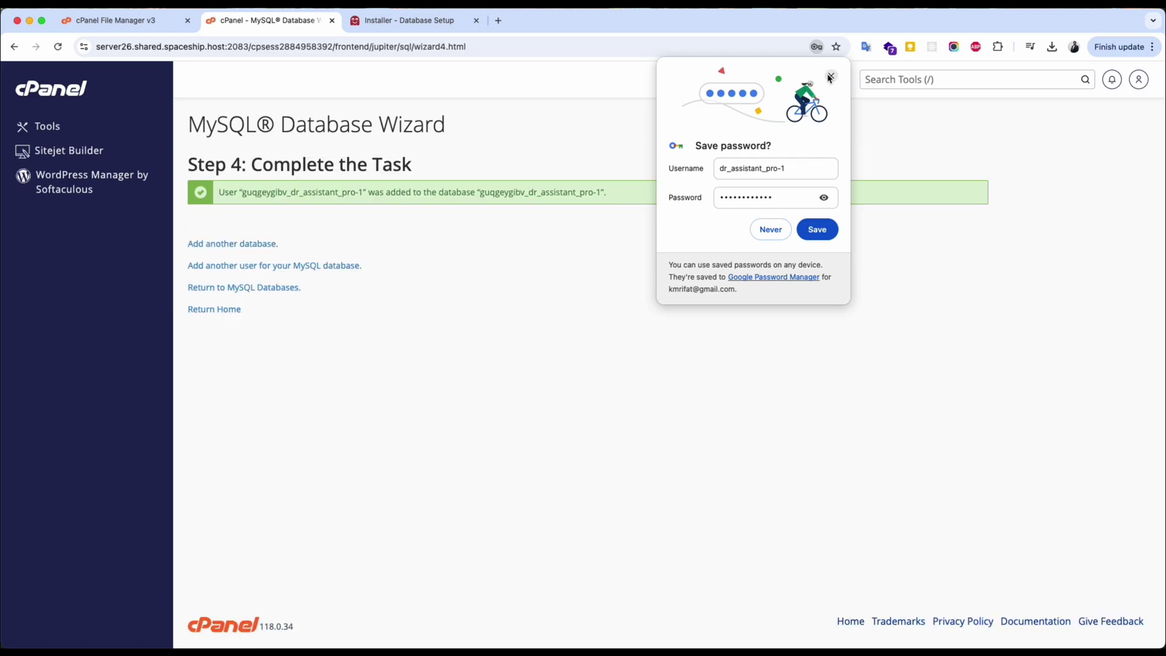
{"action": "double_click", "coordinate": [298, 192]}
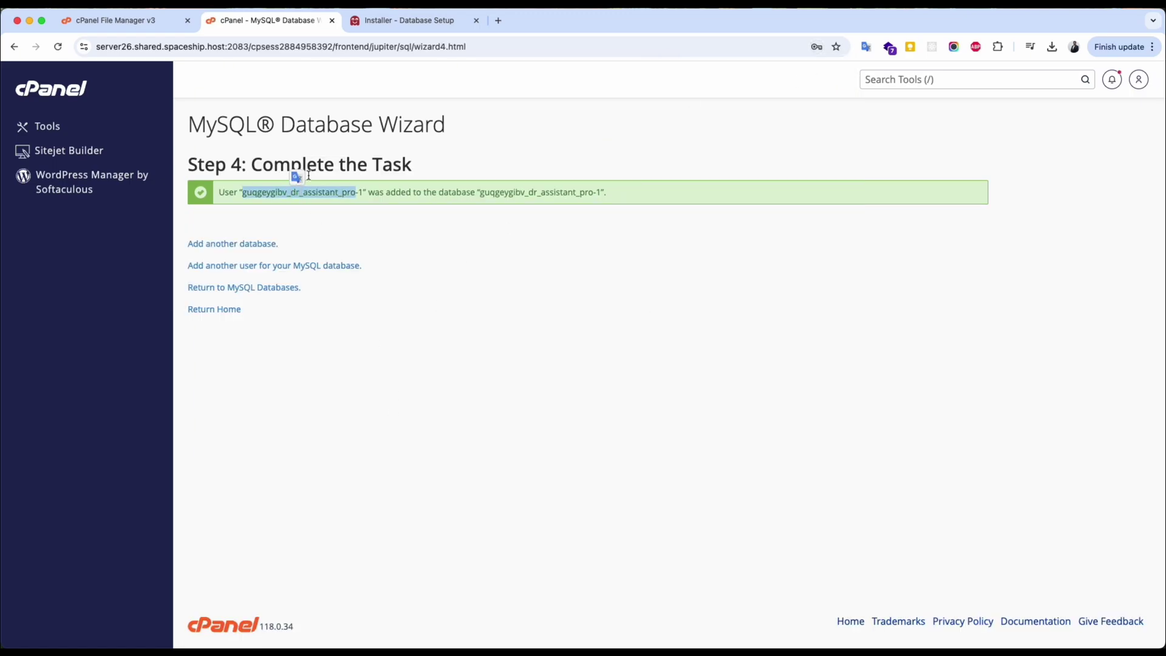
{"action": "left_click", "coordinate": [410, 30]}
Replace the root user and dr_assistant database name with the cPanel database user name.
{"action": "double_click", "coordinate": [536, 344]}
{"action": "type", "text": "guggeygitv_dr_assistant_pro"}
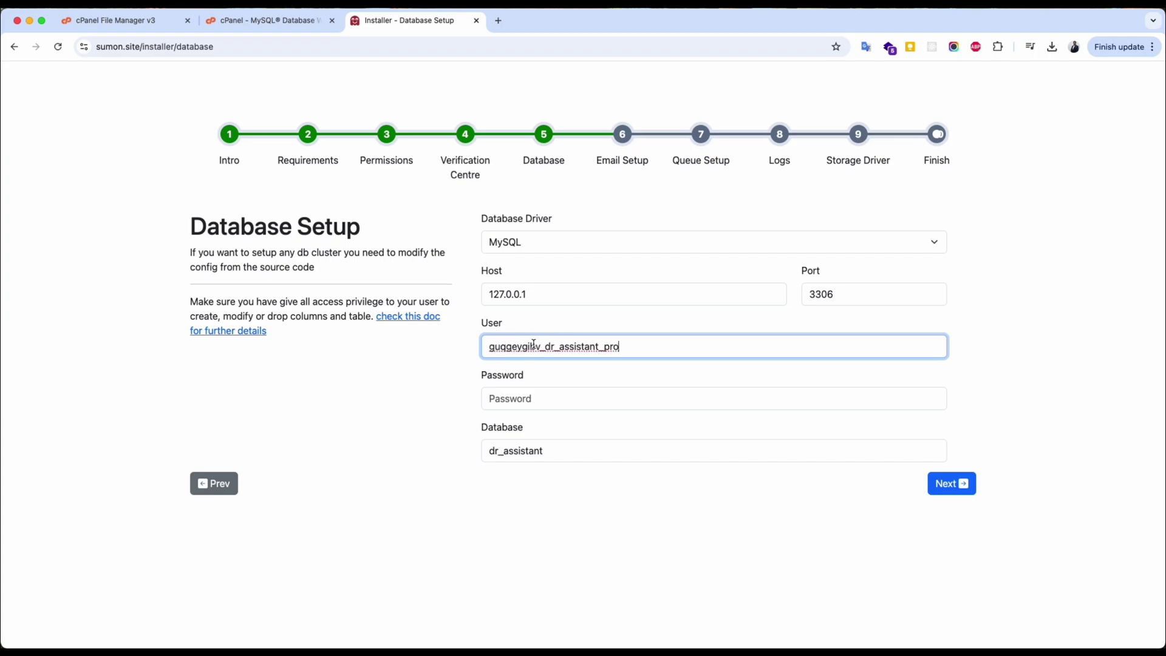
{"action": "triple_click", "coordinate": [539, 344]}
{"action": "key", "text": "super+c"}
{"action": "left_click", "coordinate": [533, 398]}
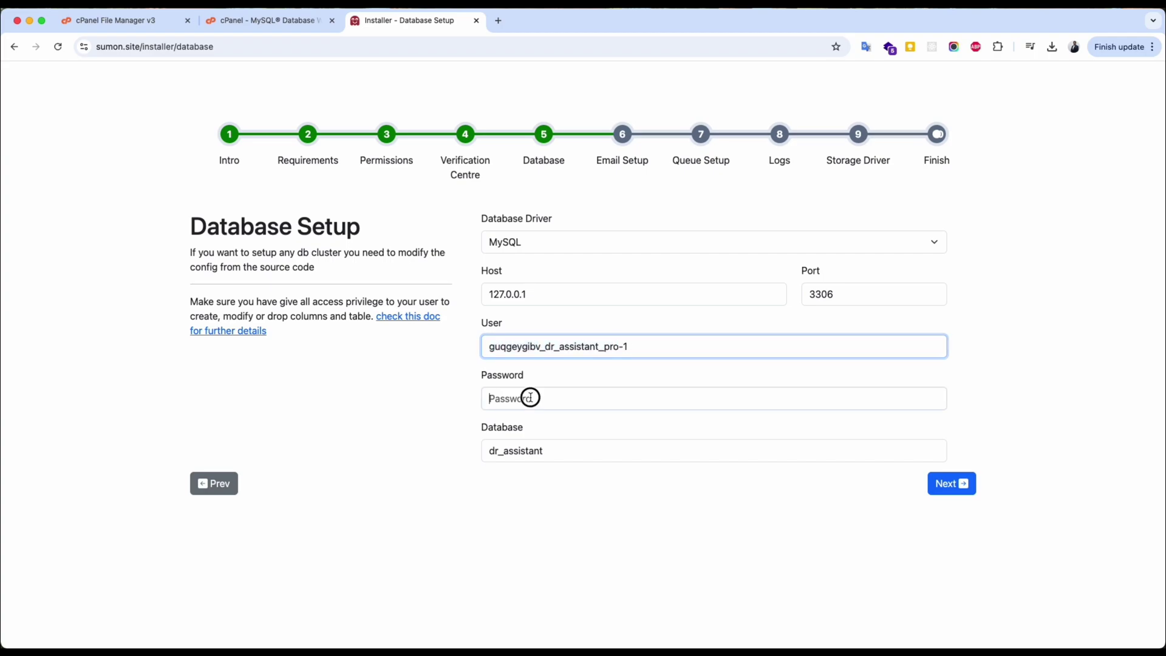
{"action": "key", "text": "super+v"}
{"action": "triple_click", "coordinate": [546, 449]}
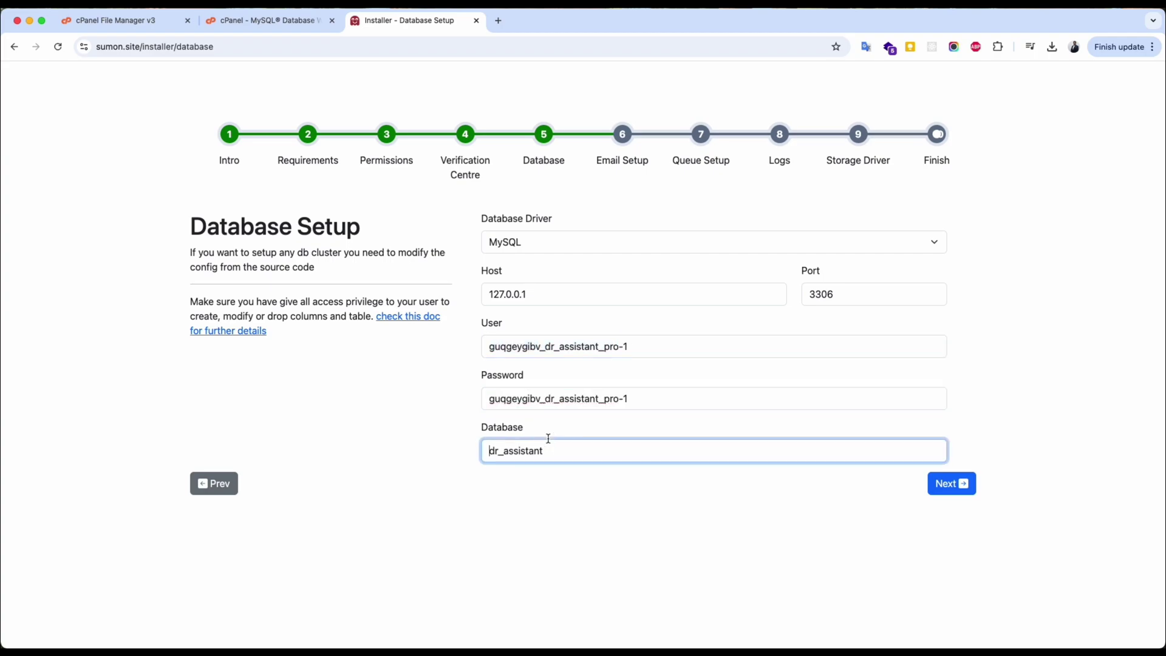
{"action": "key", "text": "super+v"}
Replace the password with the real database password and continue to Email Setup.
{"action": "left_click", "coordinate": [633, 398]}
{"action": "triple_click", "coordinate": [639, 400]}
{"action": "key", "text": "BackSpace"}
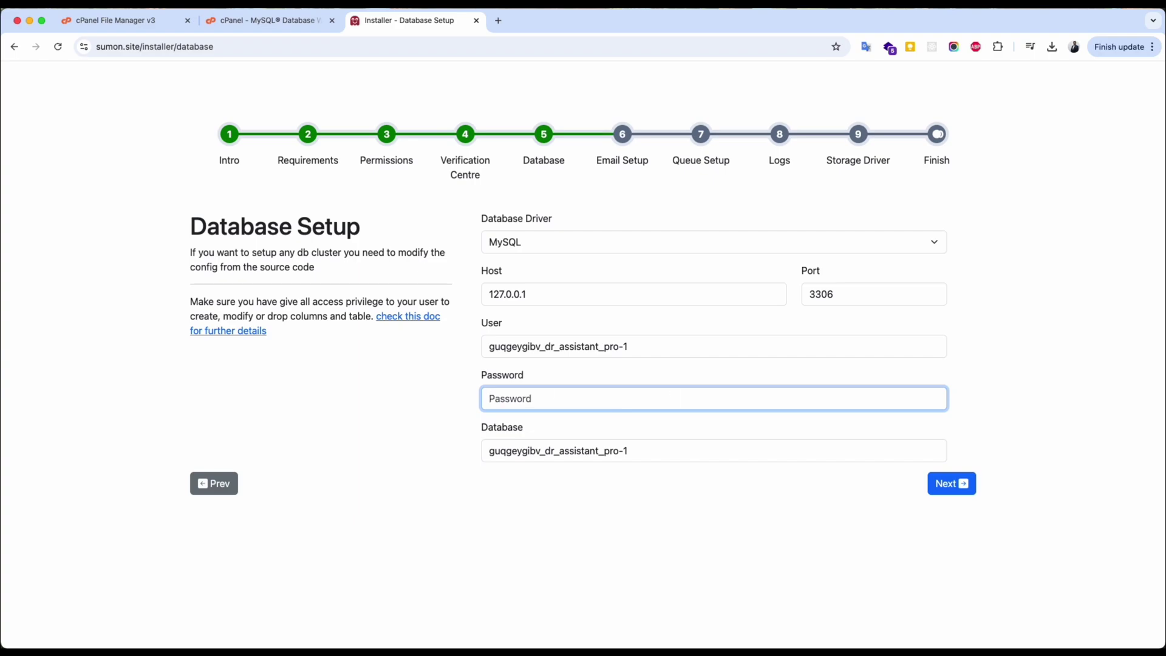
{"action": "key", "text": "super+v"}
{"action": "left_click", "coordinate": [729, 497]}
{"action": "left_click", "coordinate": [938, 490]}
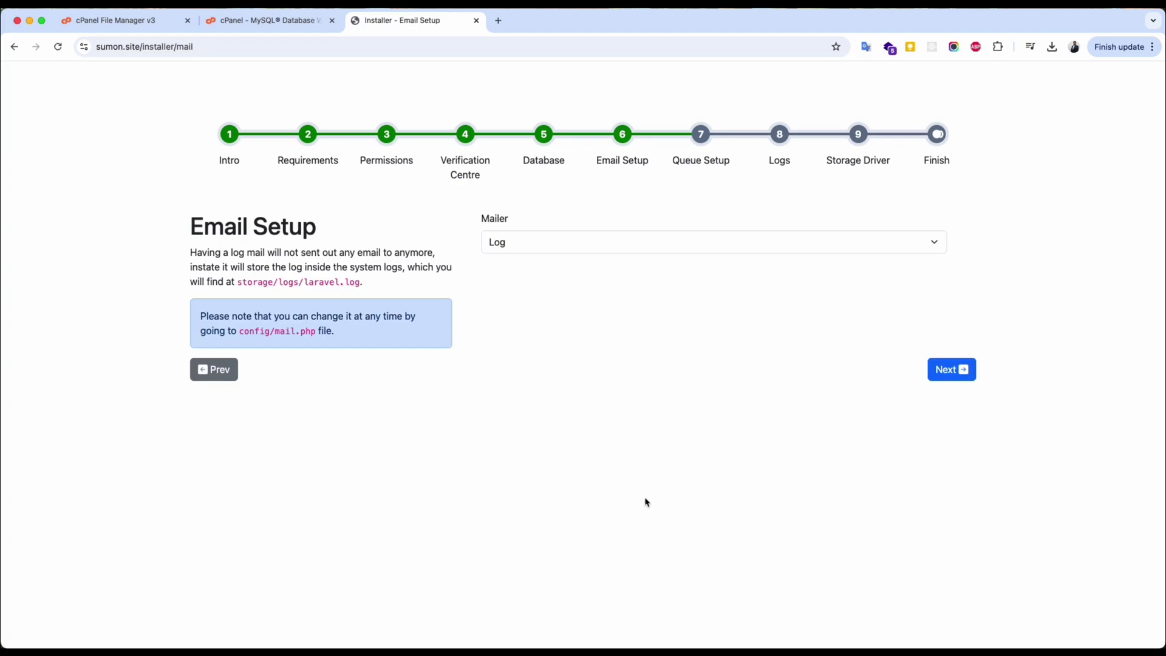
Switch the mailer to SMTP and paste the mail account password.
{"action": "left_click", "coordinate": [492, 244]}
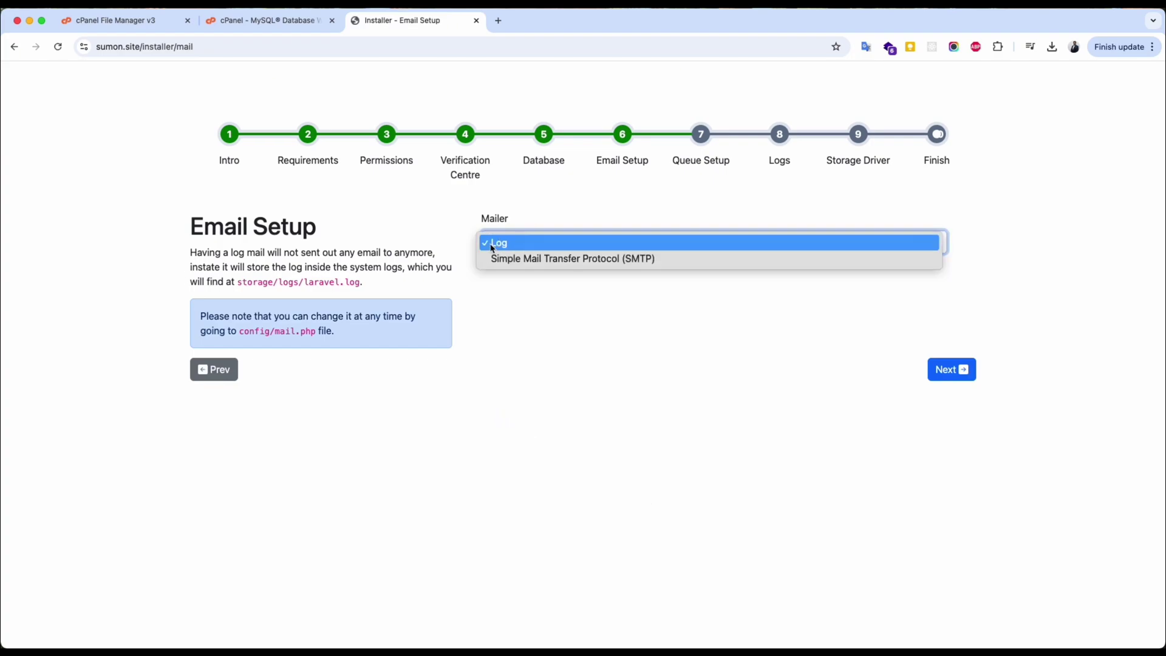
{"action": "left_click", "coordinate": [493, 259]}
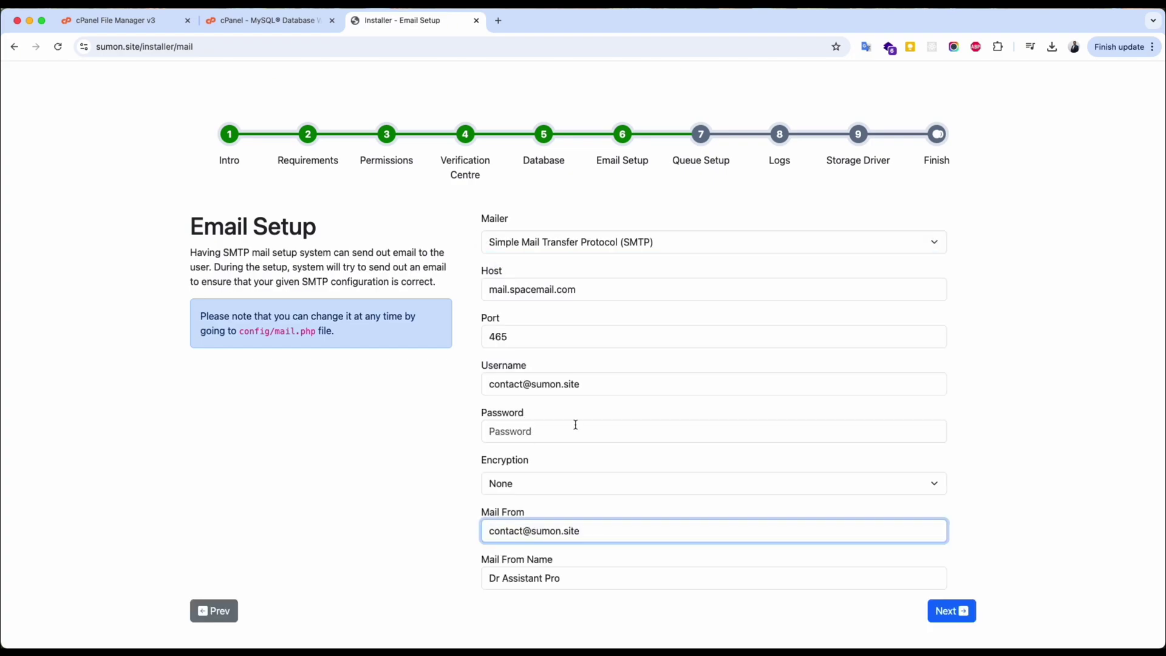
{"action": "key", "text": "super+Tab"}
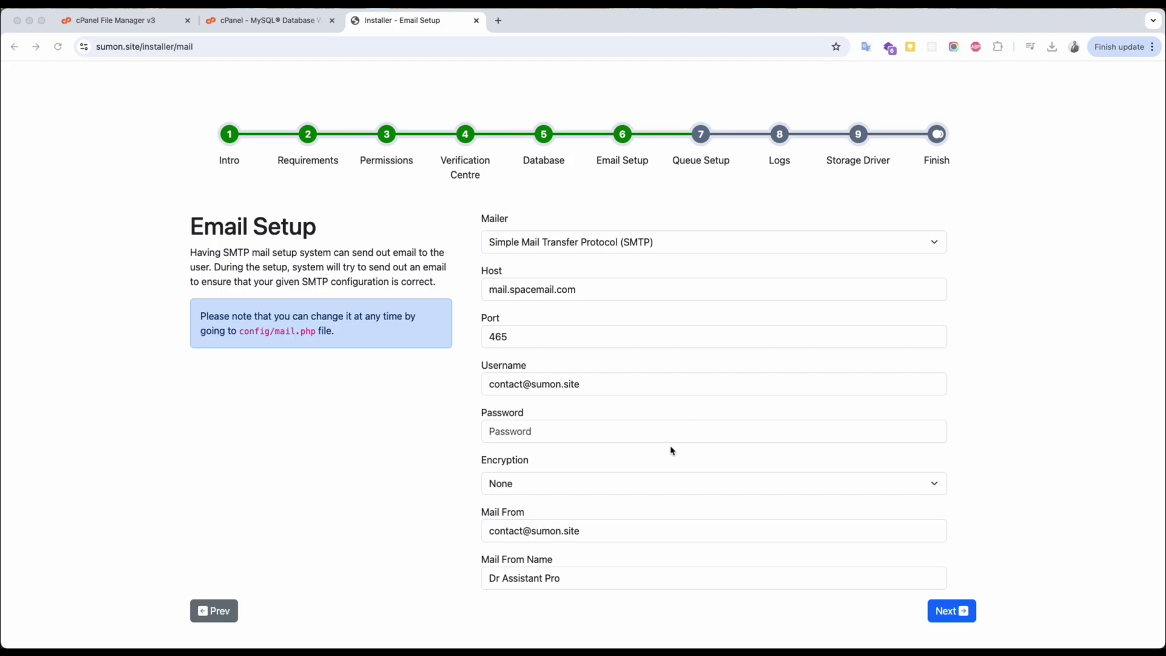
{"action": "key", "text": "super+Tab"}
{"action": "left_click", "coordinate": [681, 433]}
{"action": "key", "text": "super+v"}
Set mail encryption to None and continue to Queue Setup.
{"action": "left_click", "coordinate": [582, 483]}
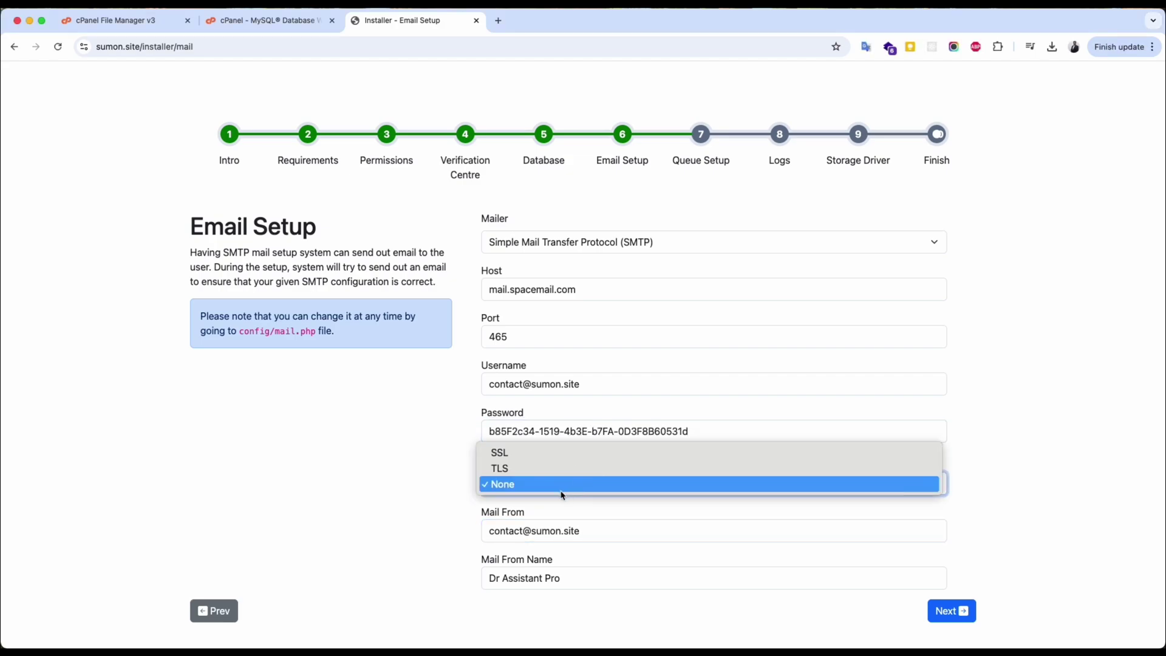
{"action": "left_click", "coordinate": [520, 454]}
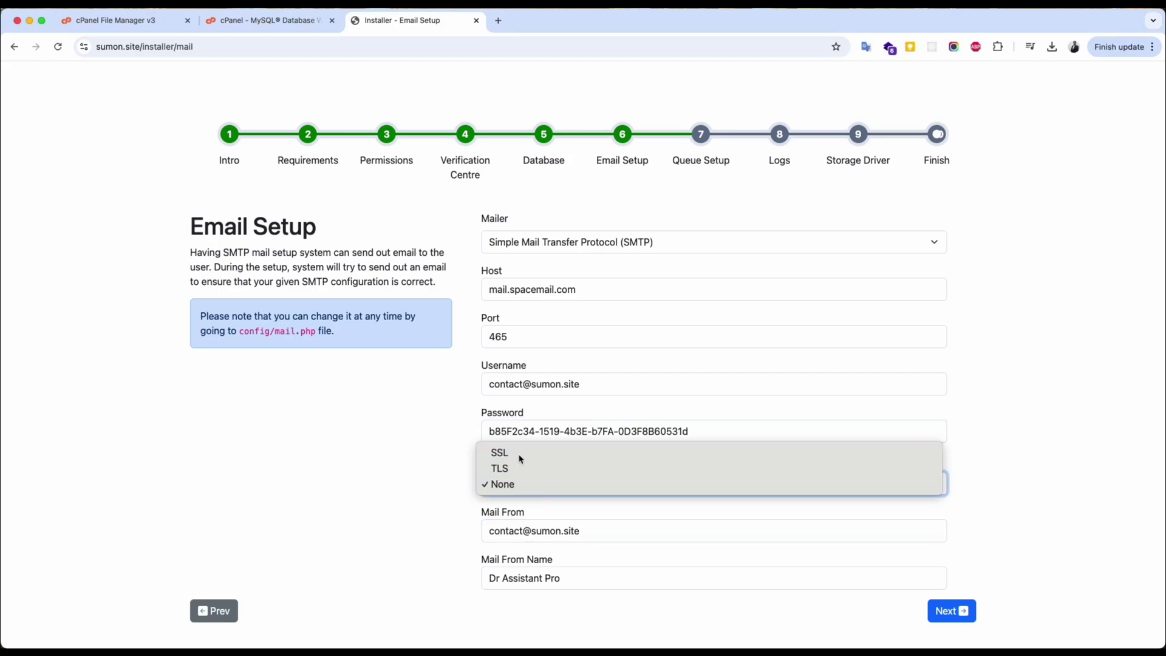
{"action": "left_click", "coordinate": [539, 577]}
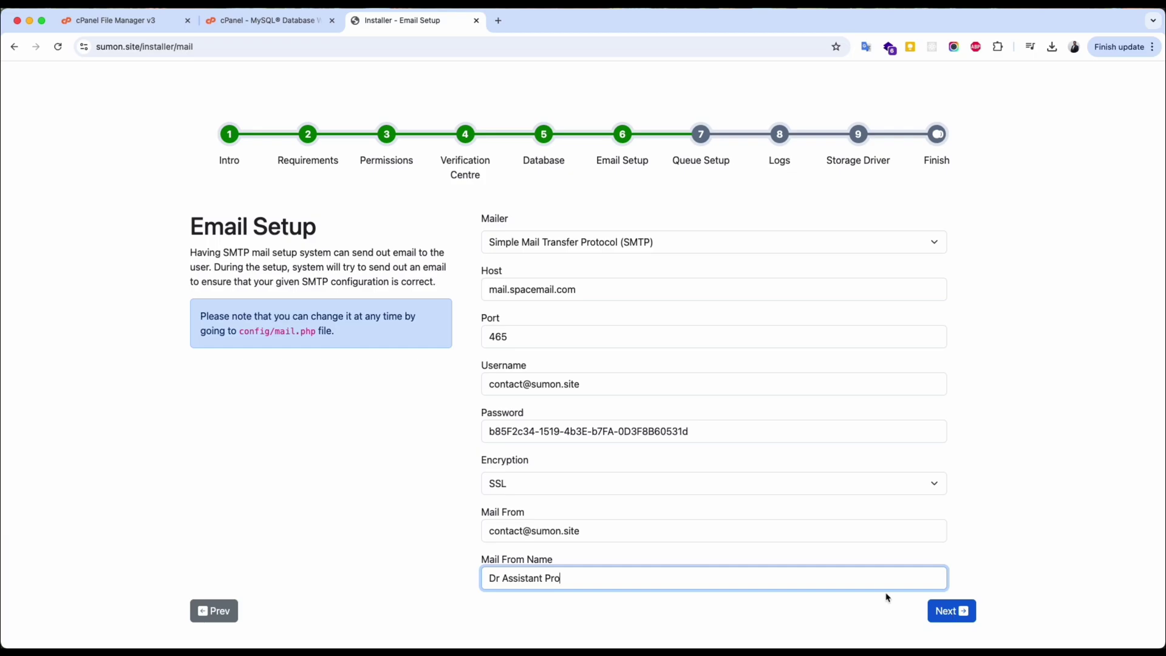
{"action": "left_click", "coordinate": [620, 483]}
{"action": "left_click", "coordinate": [555, 515]}
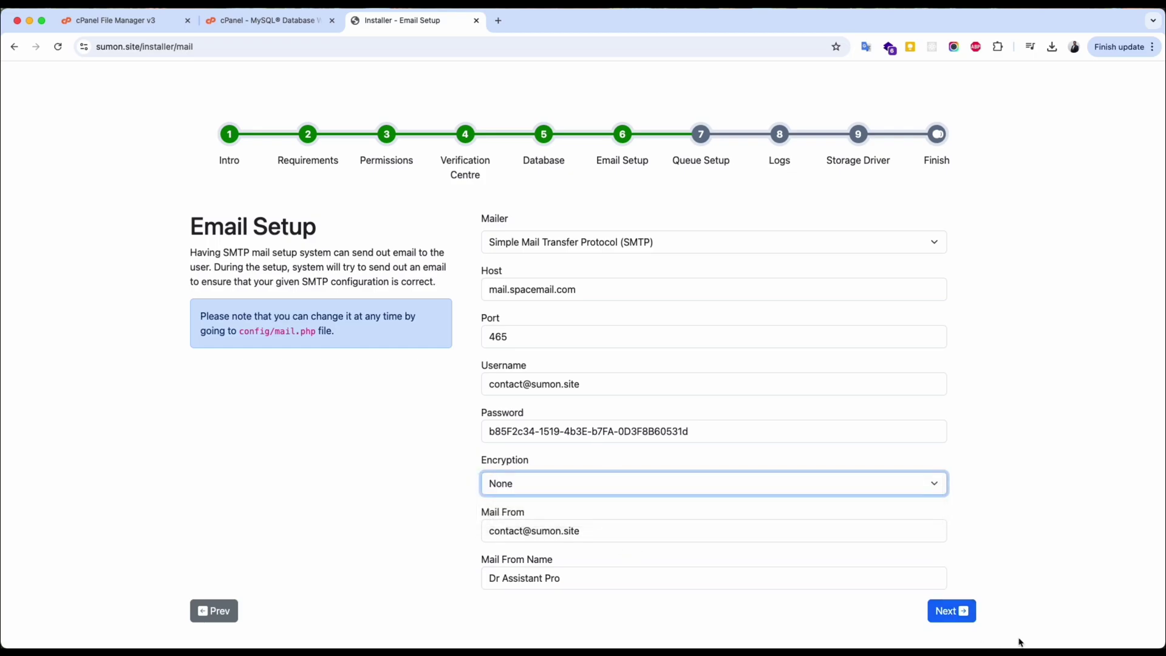
{"action": "left_click", "coordinate": [962, 615]}
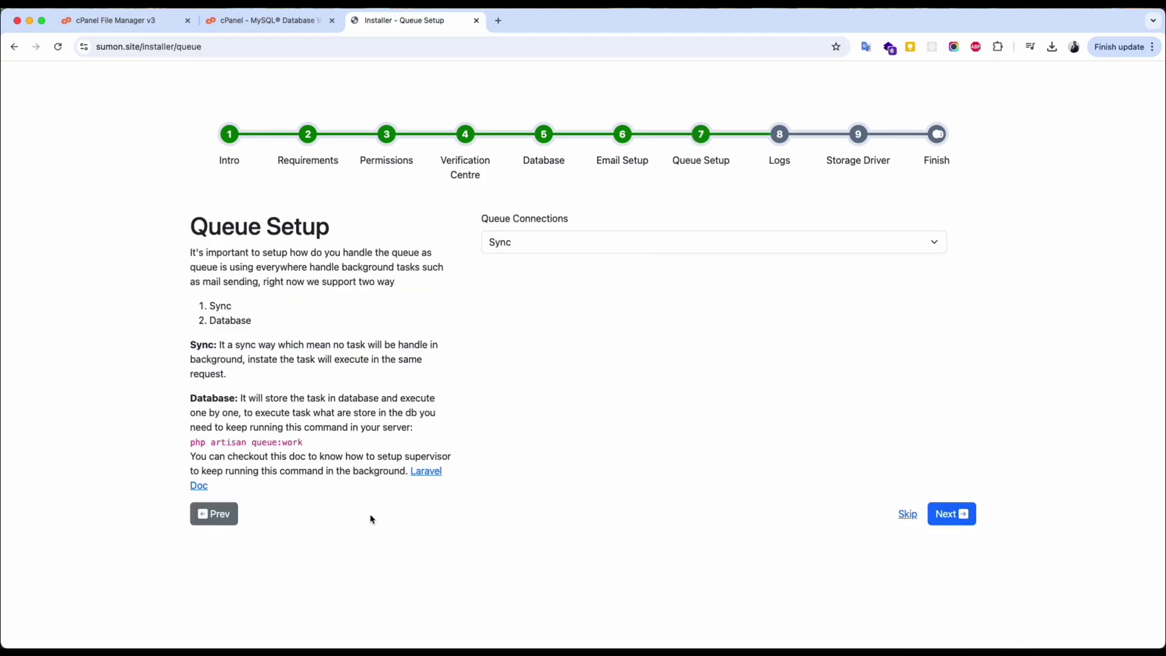
{"action": "left_click", "coordinate": [508, 242]}
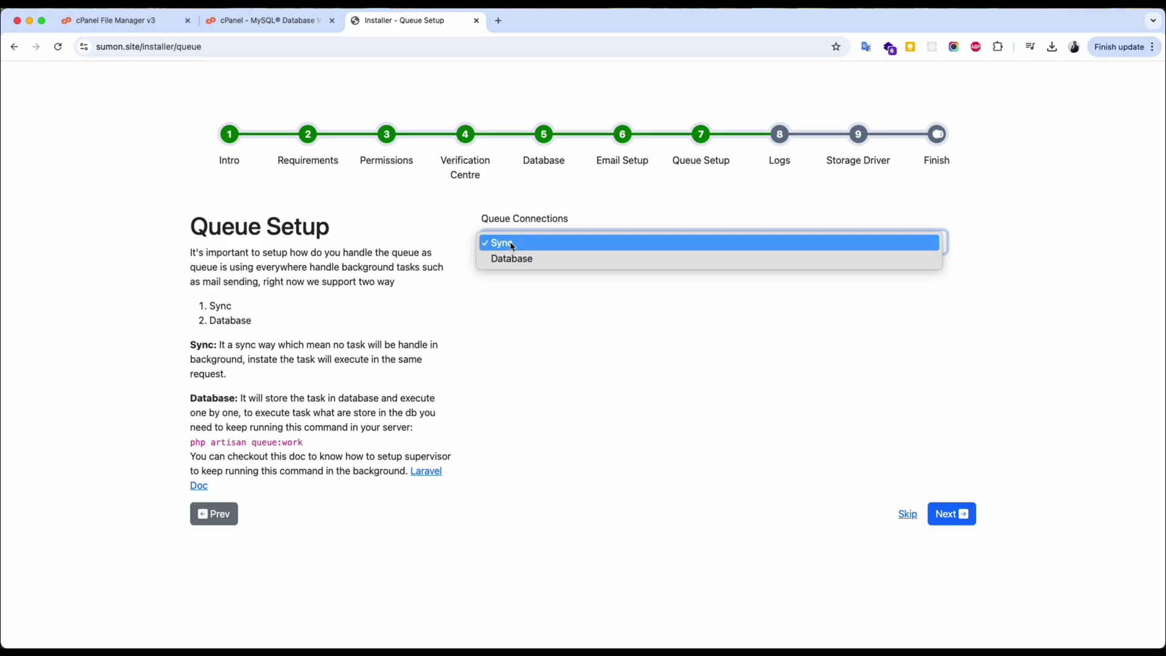
Keep Sync as the queue connection after trying Database, then proceed to Log Management.
{"action": "left_click", "coordinate": [509, 242]}
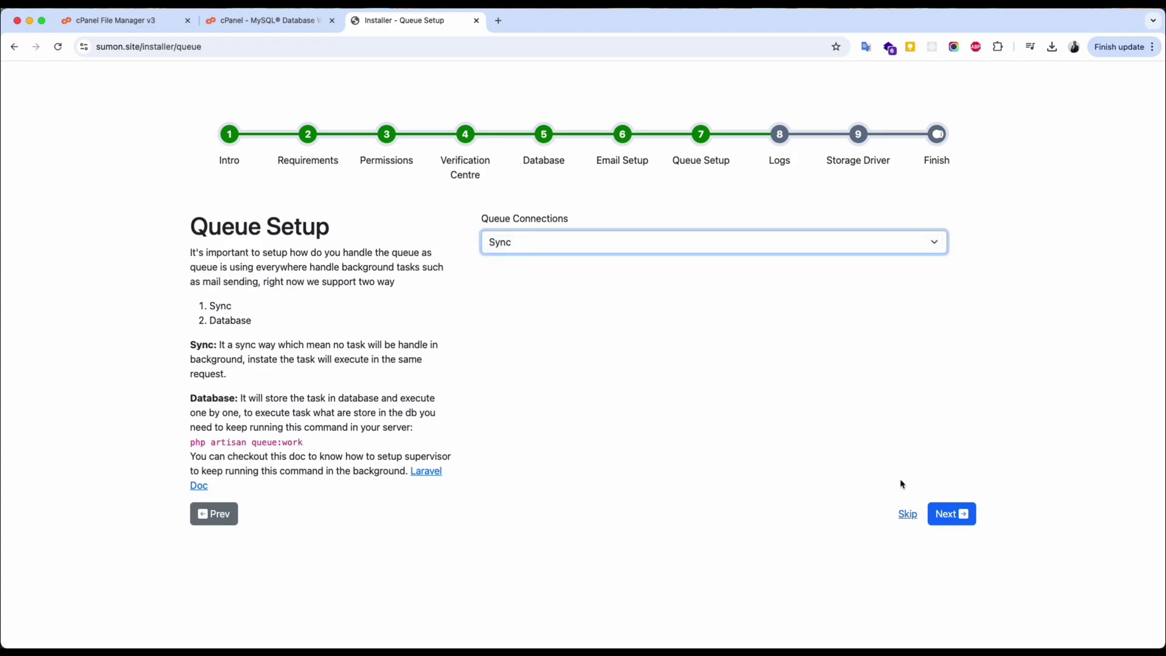
{"action": "left_click_drag", "start_coordinate": [194, 442], "coordinate": [326, 438]}
{"action": "left_click", "coordinate": [327, 445]}
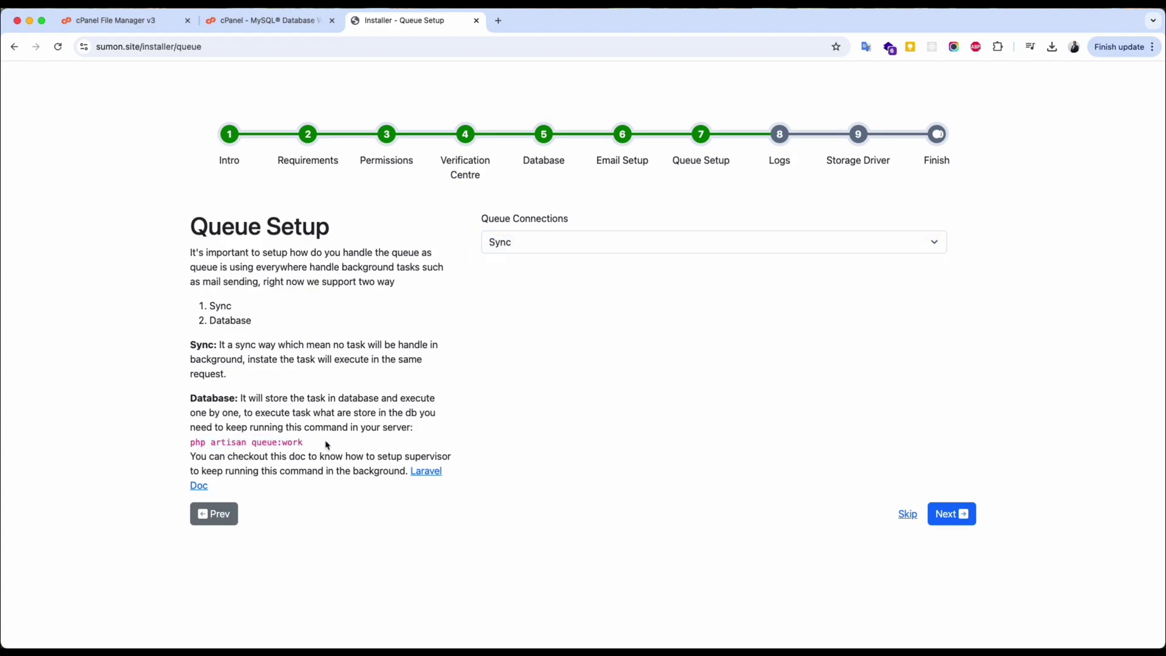
{"action": "left_click", "coordinate": [526, 244]}
{"action": "left_click", "coordinate": [520, 257]}
{"action": "left_click_drag", "start_coordinate": [191, 442], "coordinate": [304, 442]}
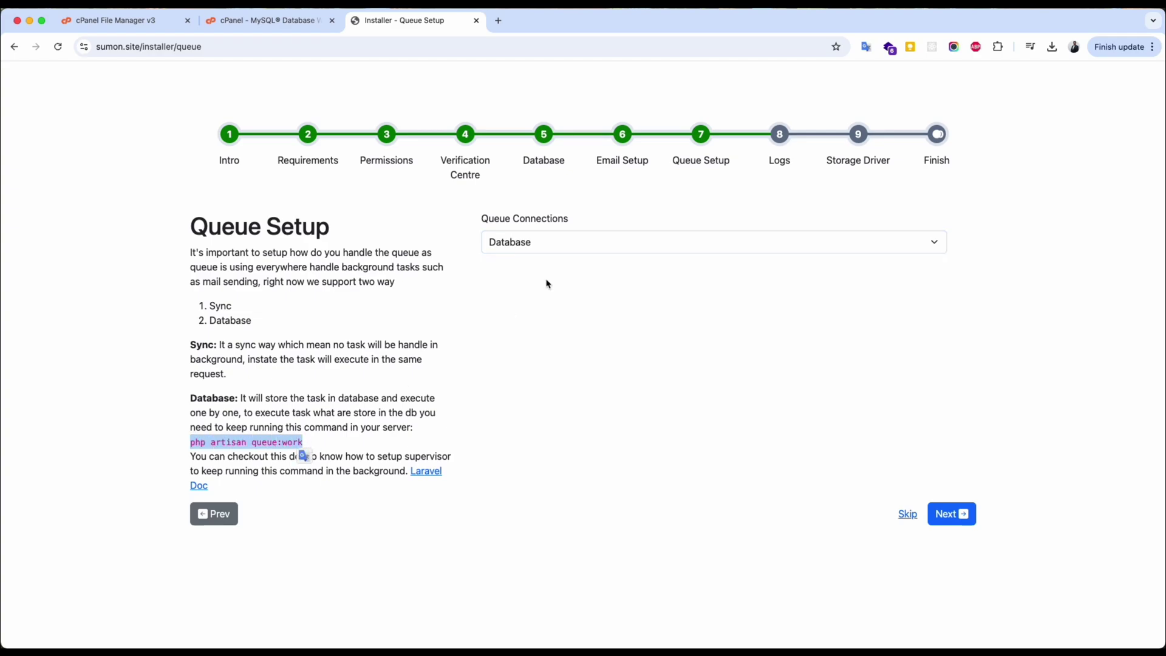
{"action": "left_click", "coordinate": [606, 242]}
{"action": "left_click", "coordinate": [579, 227]}
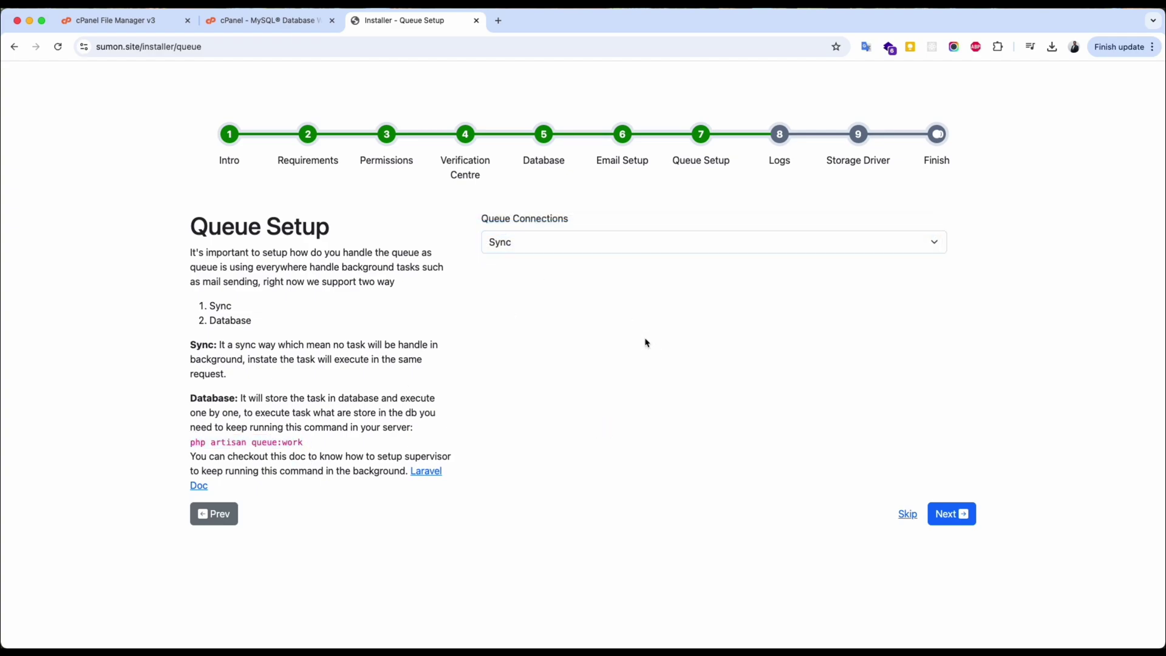
{"action": "left_click", "coordinate": [948, 515]}
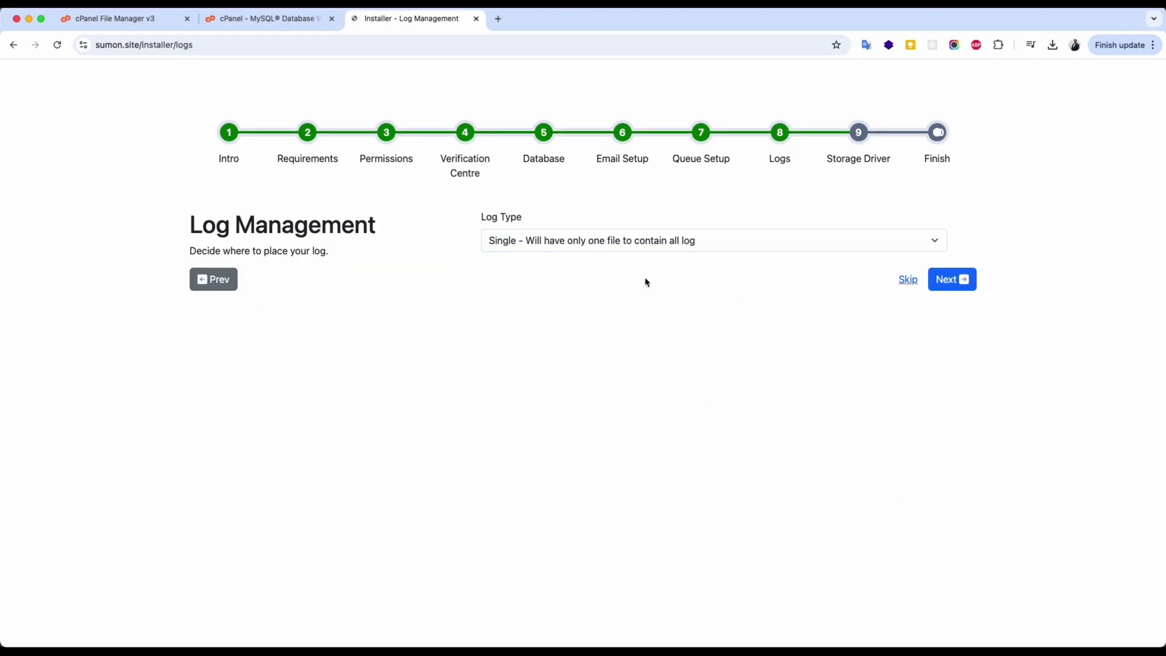
Choose Daily log files and Local storage, finish installation and start using the app.
{"action": "left_click", "coordinate": [594, 238]}
{"action": "left_click", "coordinate": [580, 257]}
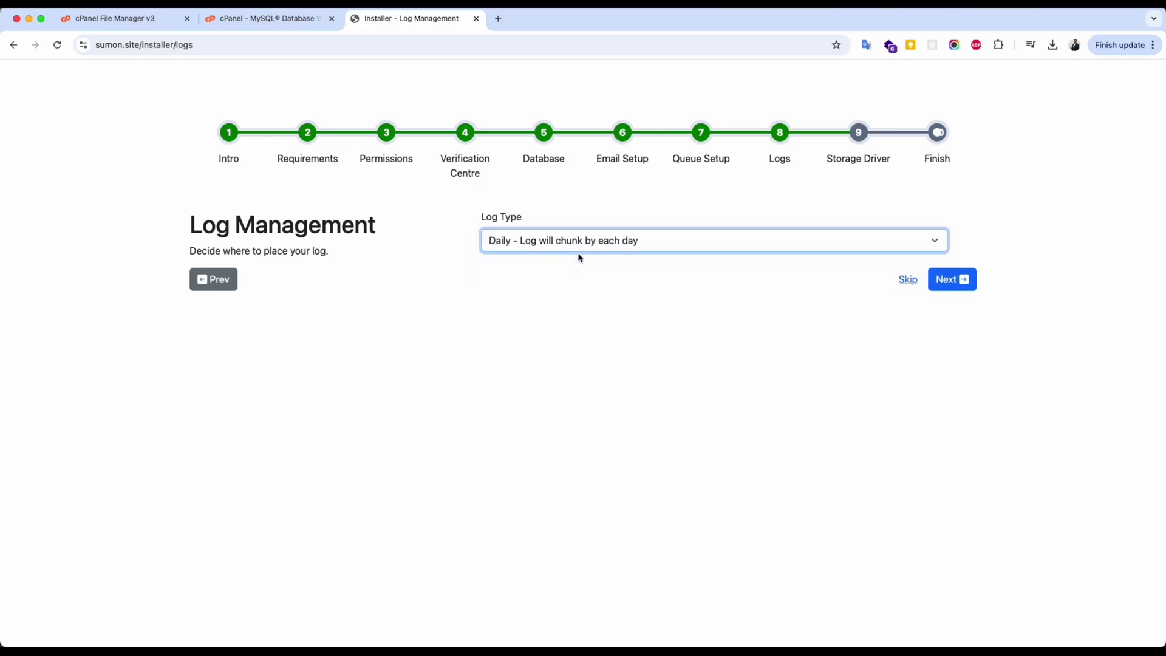
{"action": "left_click", "coordinate": [952, 288]}
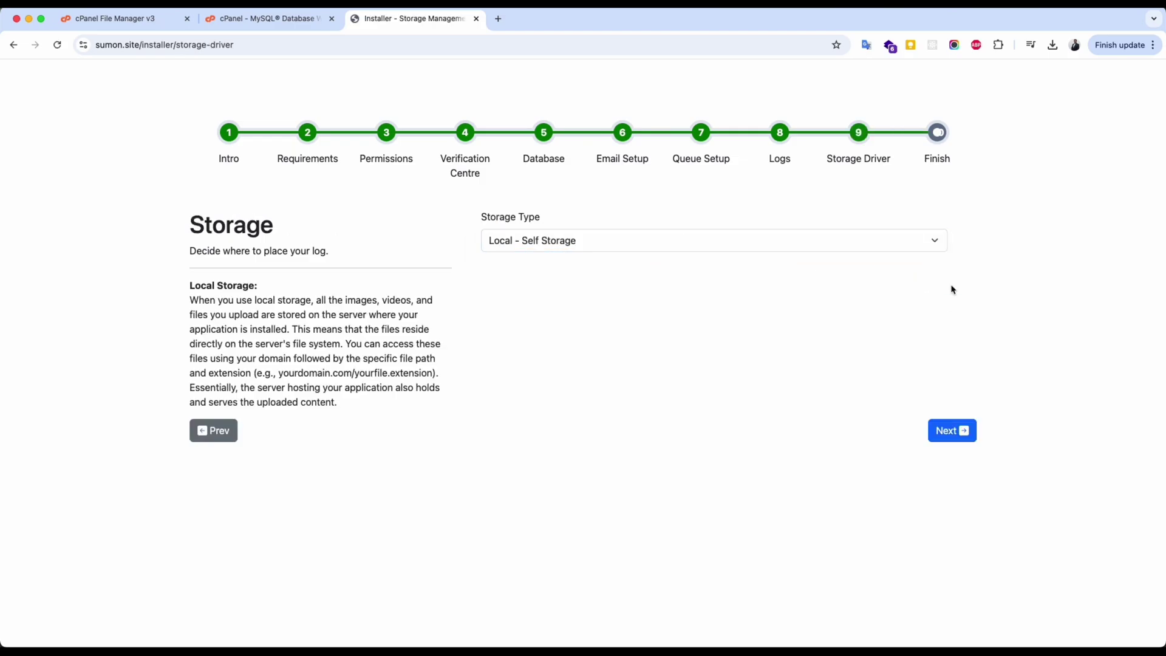
{"action": "left_click", "coordinate": [557, 243]}
{"action": "left_click", "coordinate": [554, 241]}
{"action": "left_click", "coordinate": [953, 431]}
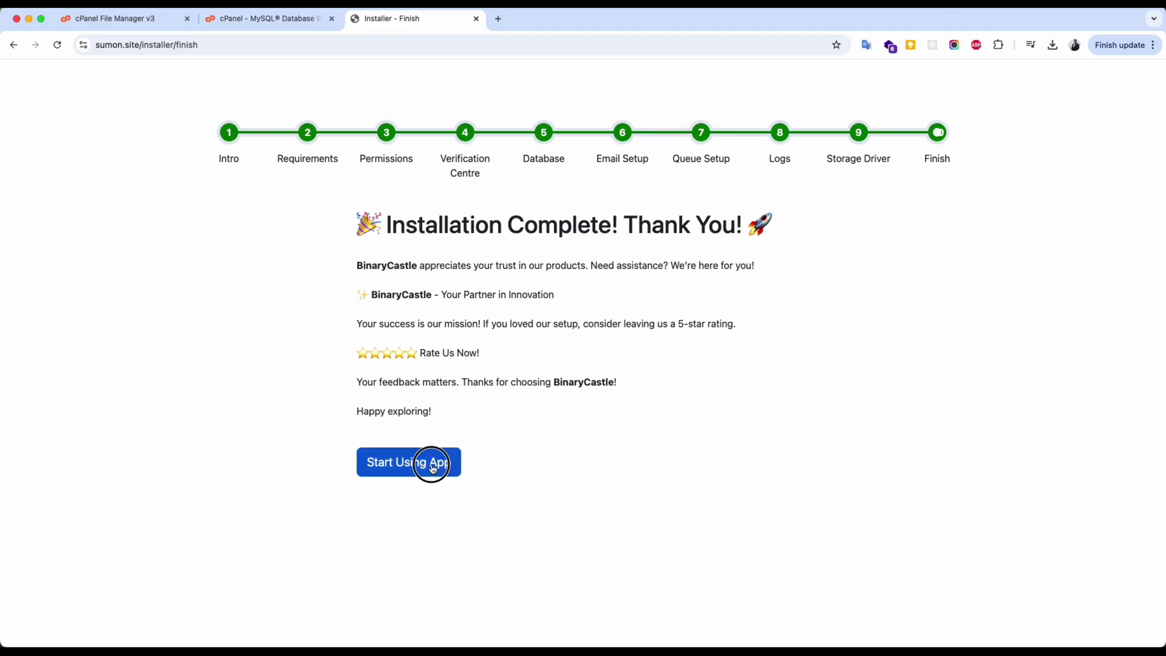
{"action": "left_click", "coordinate": [431, 467]}
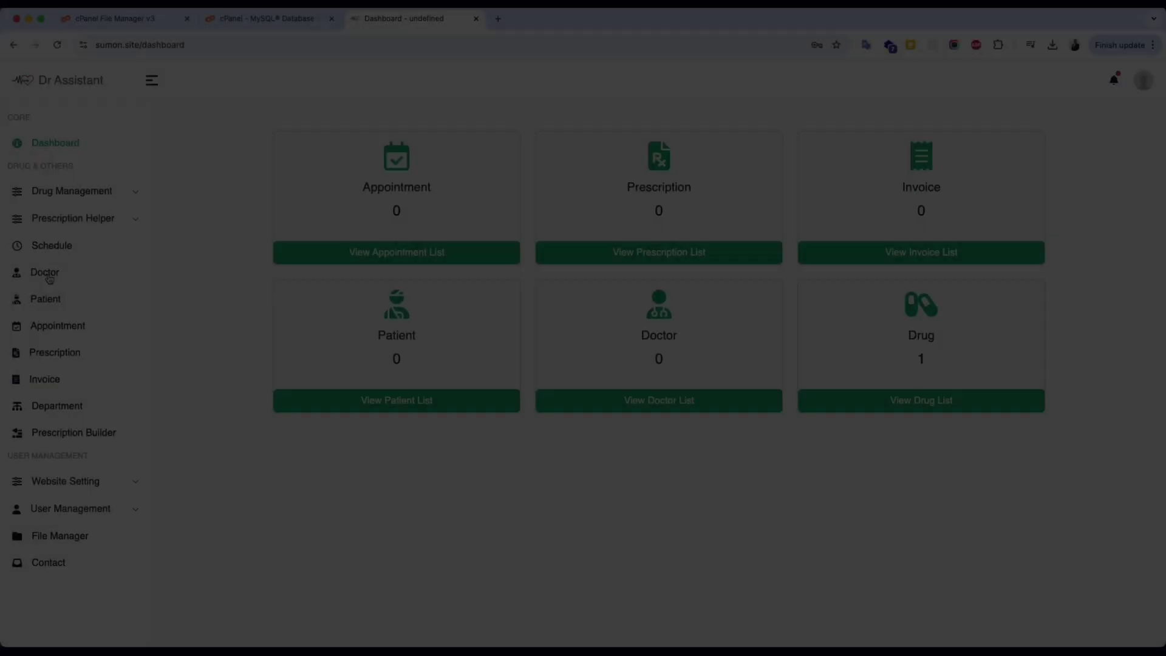
Start a new doctor from the doctor list, closing the photo picker without a photo.
{"action": "left_click", "coordinate": [50, 278]}
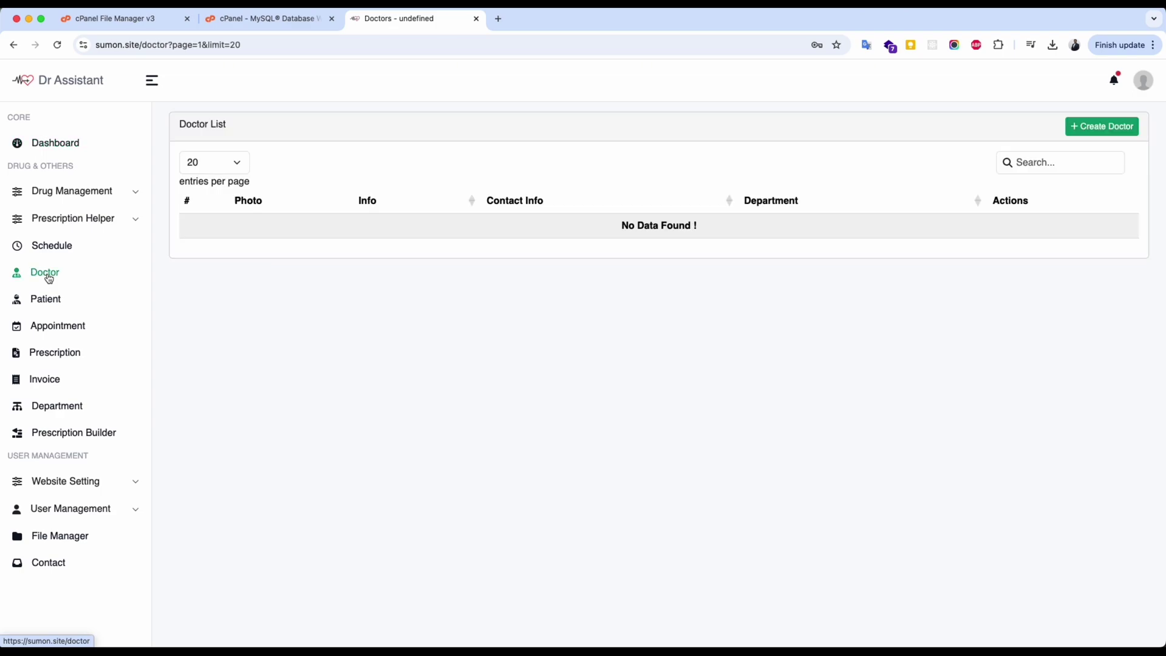
{"action": "left_click", "coordinate": [1091, 126]}
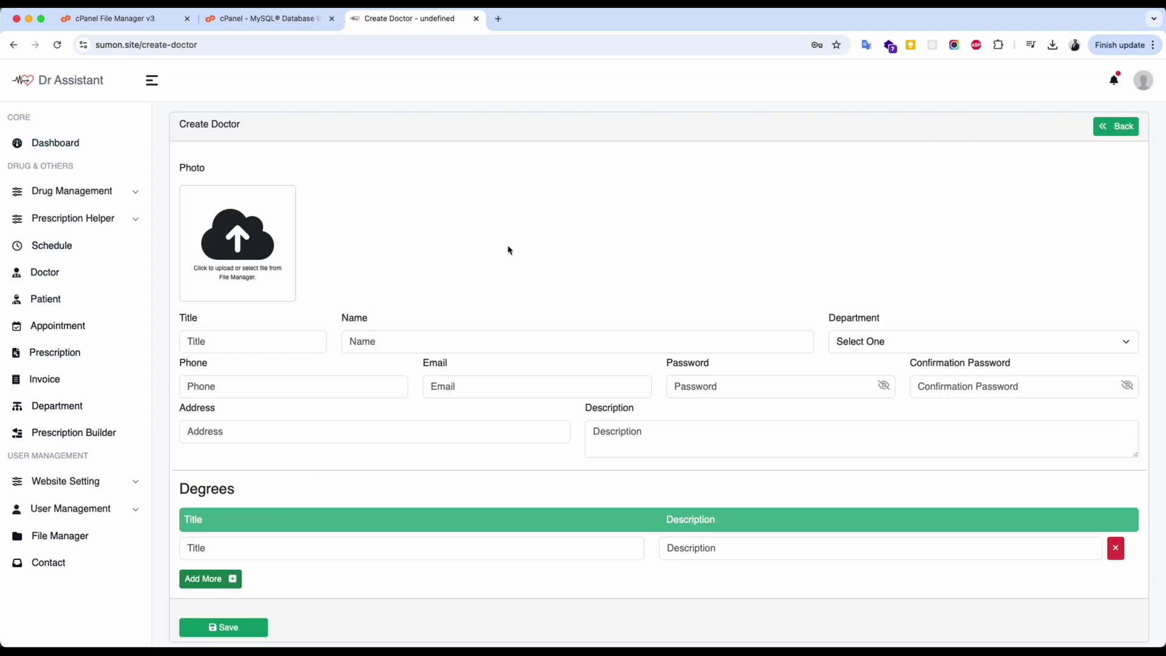
{"action": "left_click", "coordinate": [258, 250]}
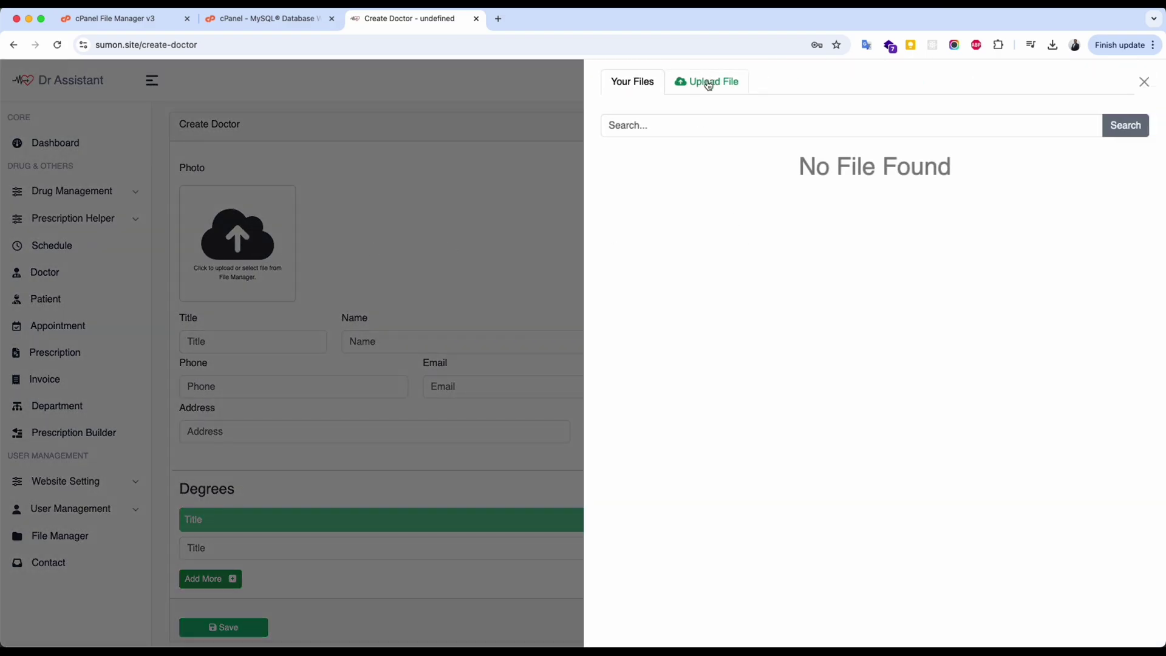
{"action": "left_click", "coordinate": [708, 82]}
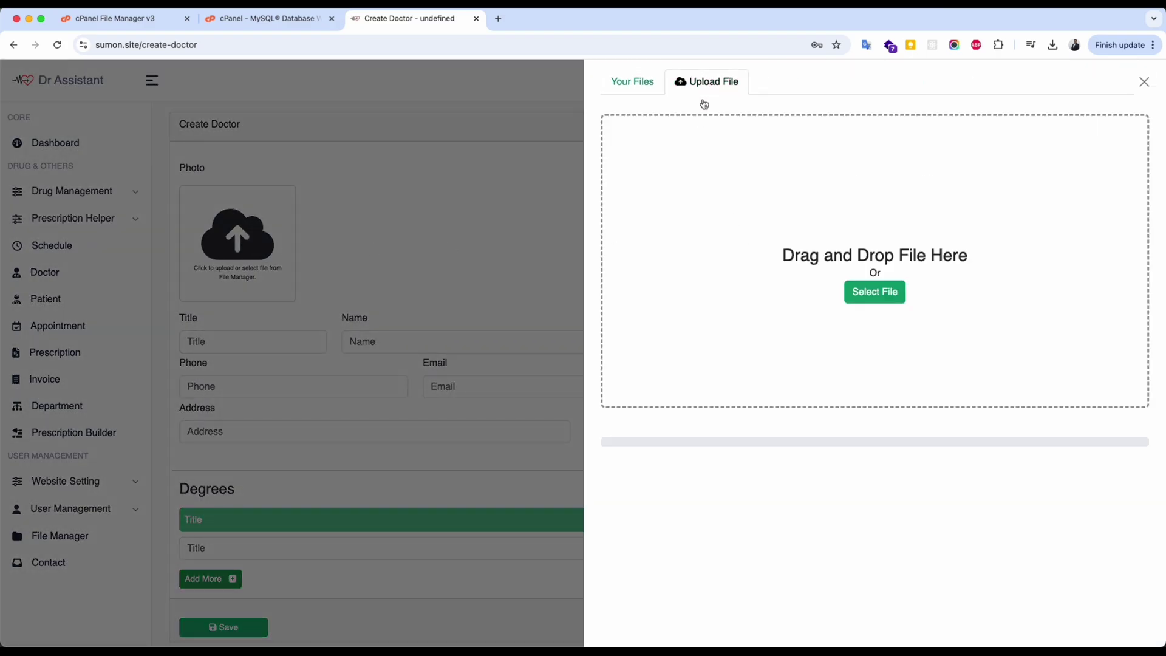
{"action": "left_click", "coordinate": [493, 212]}
Enter title Dr and the doctor's name, and assign the Medicine department.
{"action": "left_click", "coordinate": [267, 347]}
{"action": "type", "text": "Dr"}
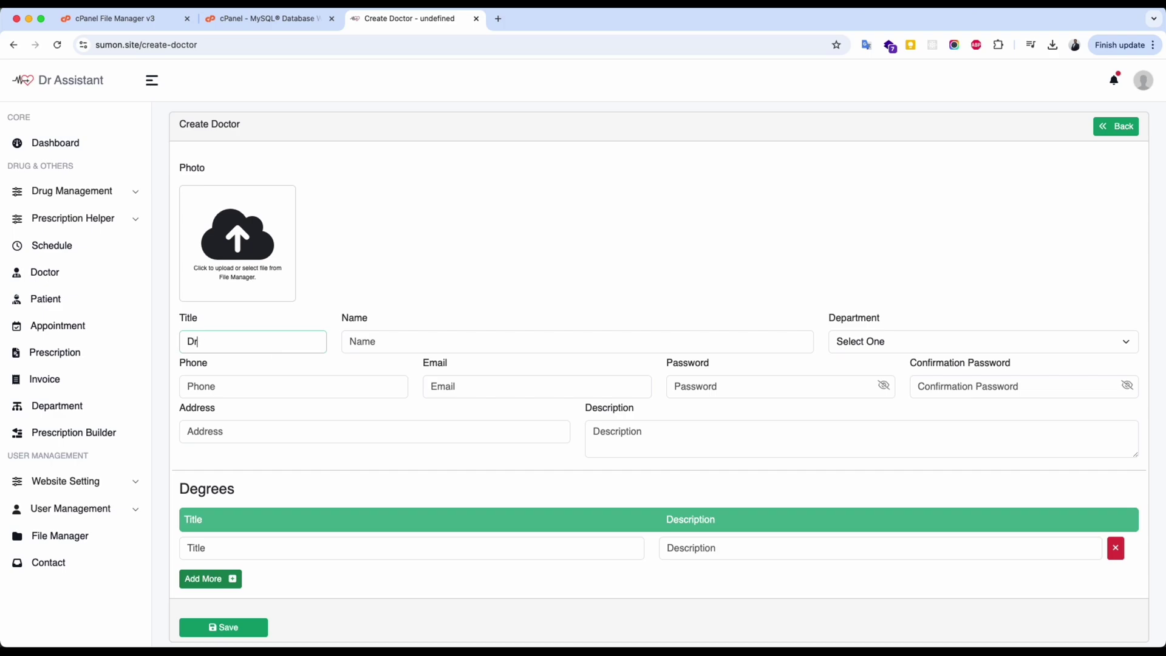
{"action": "key", "text": "Tab"}
{"action": "type", "text": "MM"}
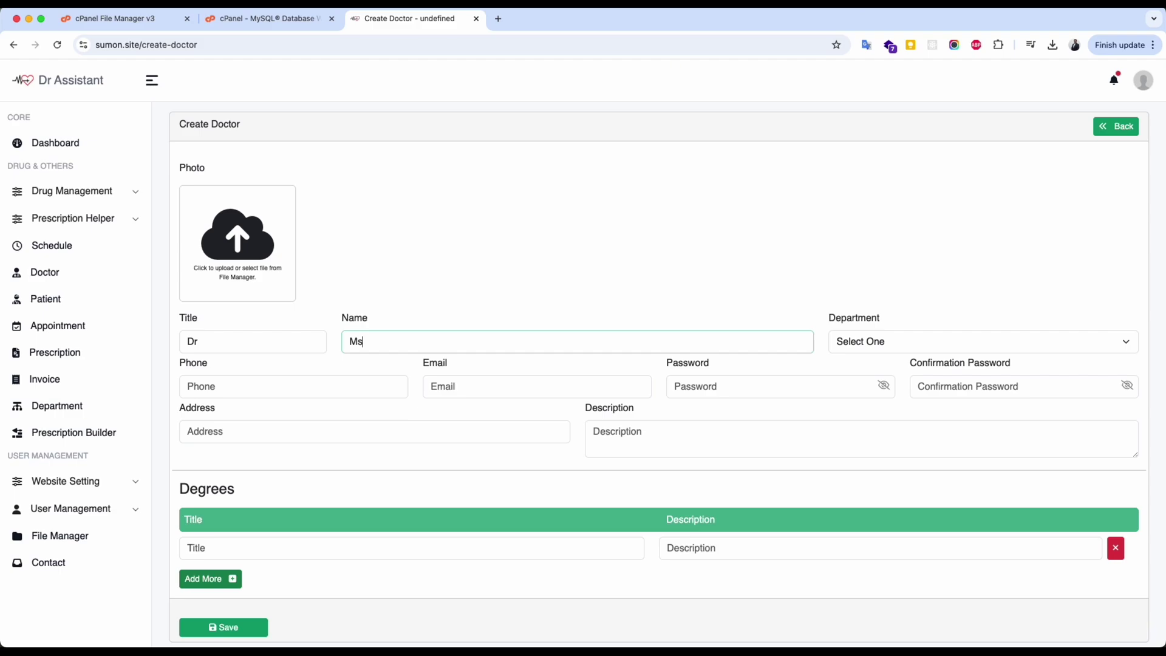
{"action": "key", "text": "BackSpace"}
{"action": "key", "text": "BackSpace"}
{"action": "type", "text": "P"}
{"action": "key", "text": "Tab"}
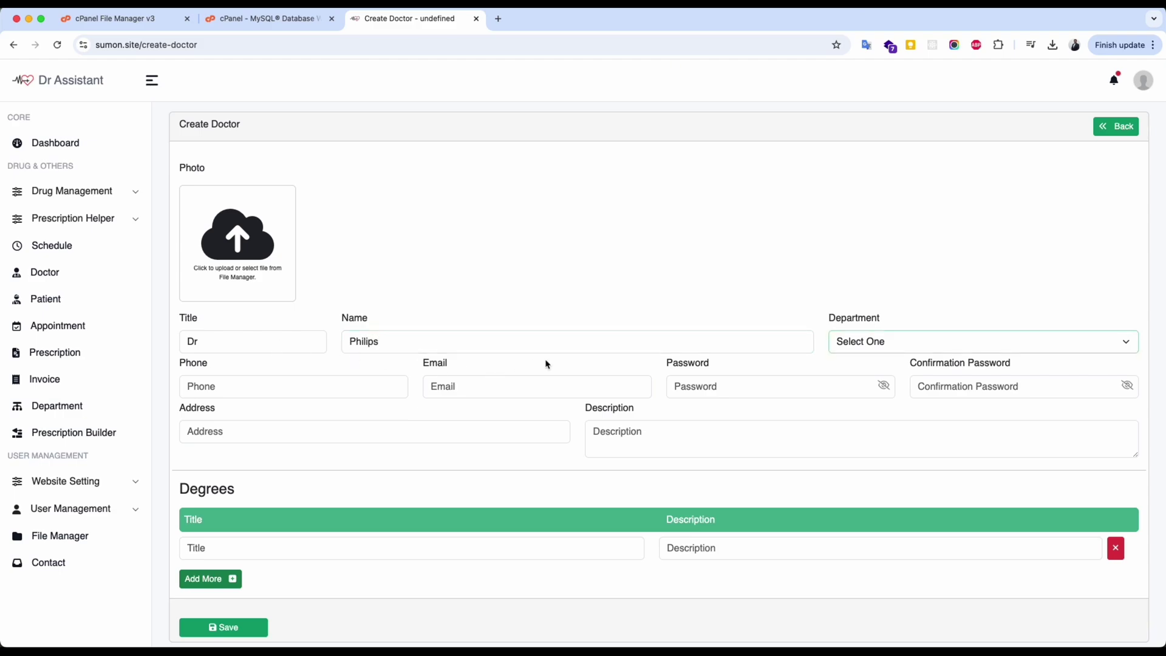
{"action": "left_click", "coordinate": [865, 348]}
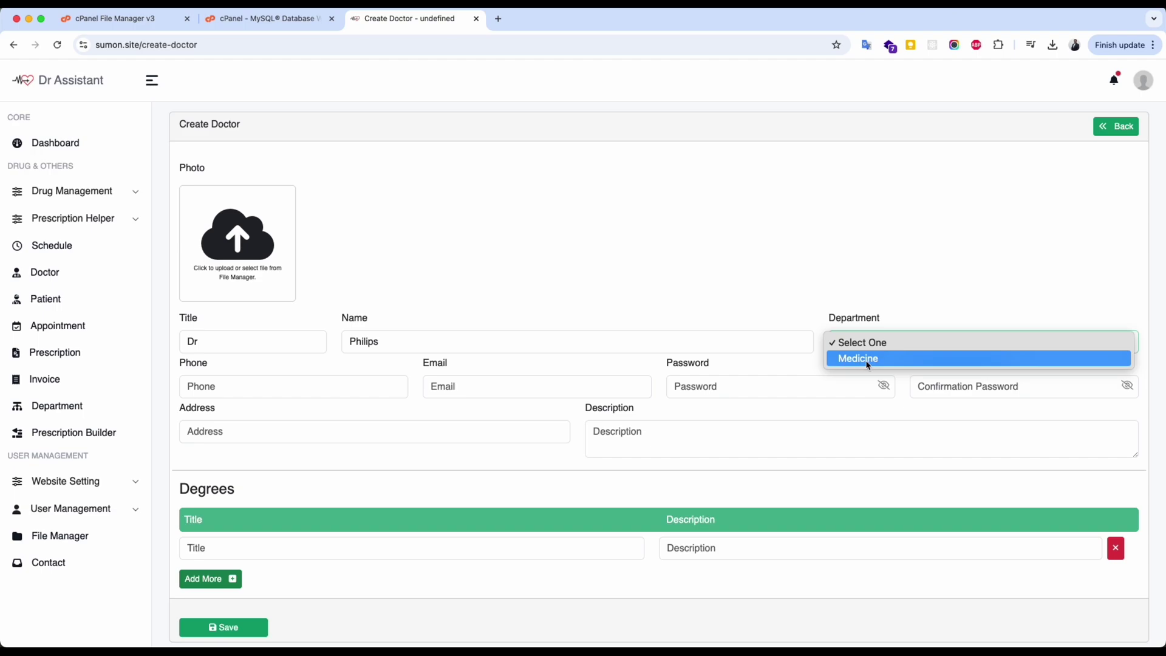
{"action": "left_click", "coordinate": [899, 362]}
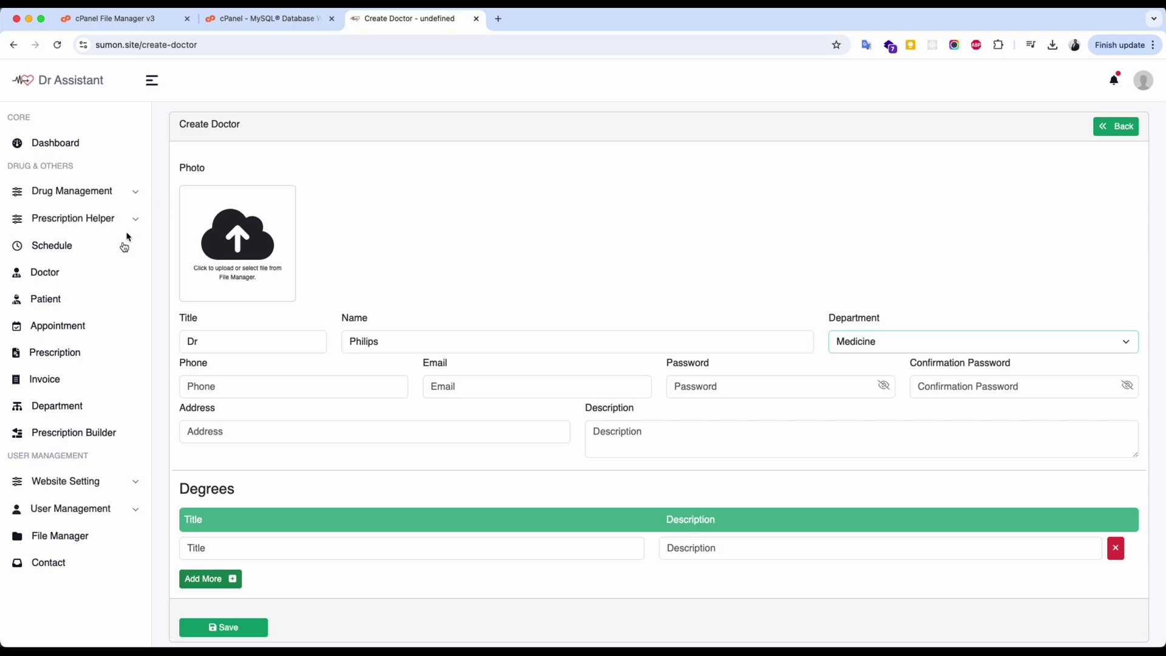
Check the department list and Create Department form, then reopen the doctor's department choices.
{"action": "left_click", "coordinate": [71, 412]}
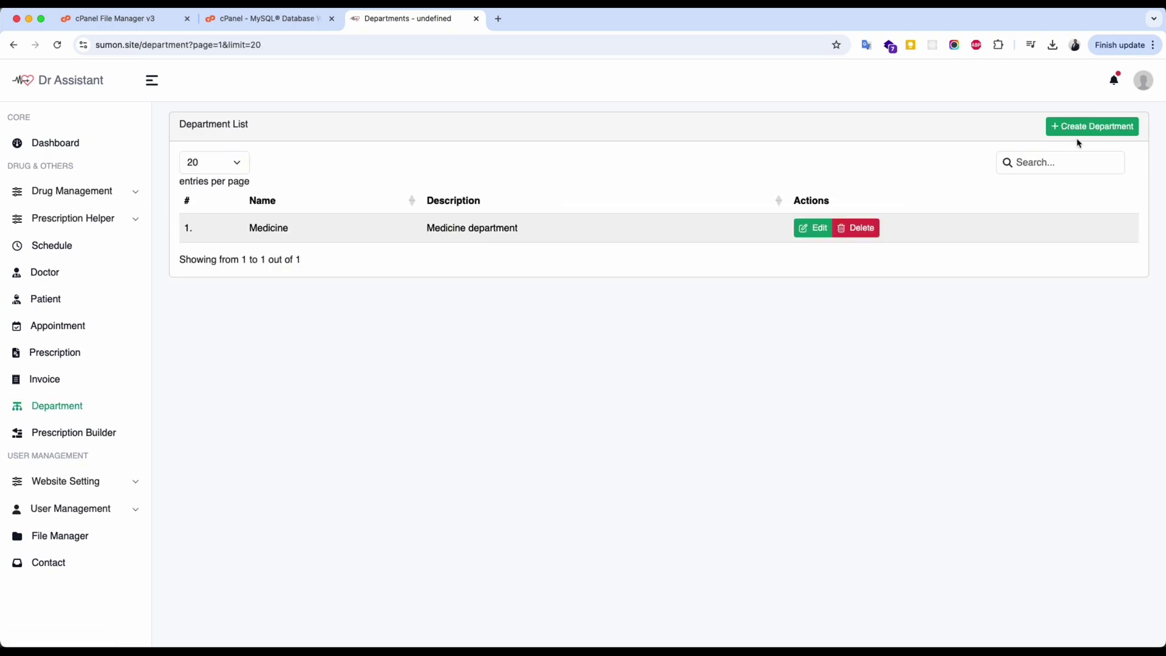
{"action": "left_click", "coordinate": [1084, 132]}
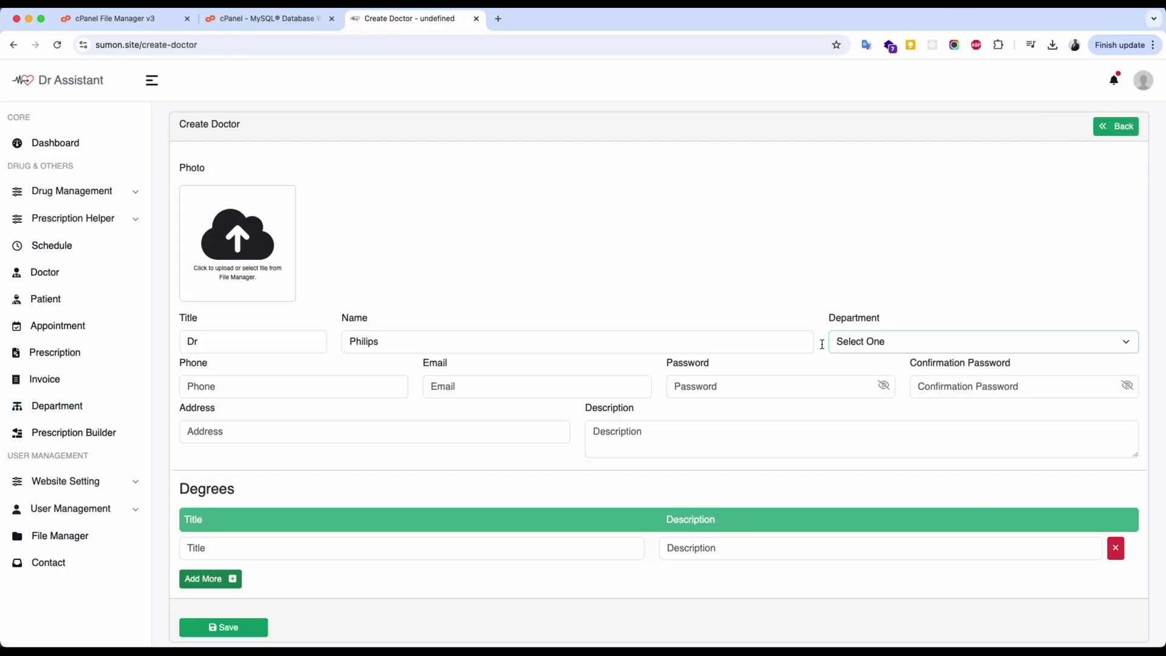
{"action": "left_click", "coordinate": [822, 341]}
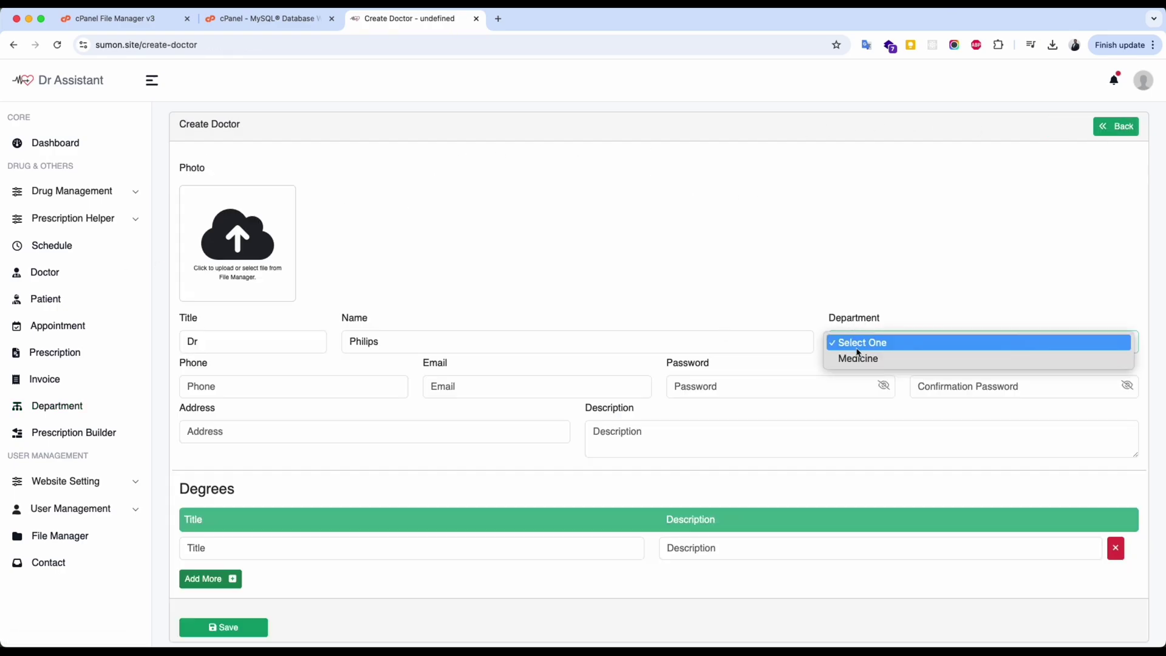
Select Medicine and fill in the doctor's phone, e-mail, password and confirmation.
{"action": "left_click", "coordinate": [850, 358]}
{"action": "left_click", "coordinate": [235, 382]}
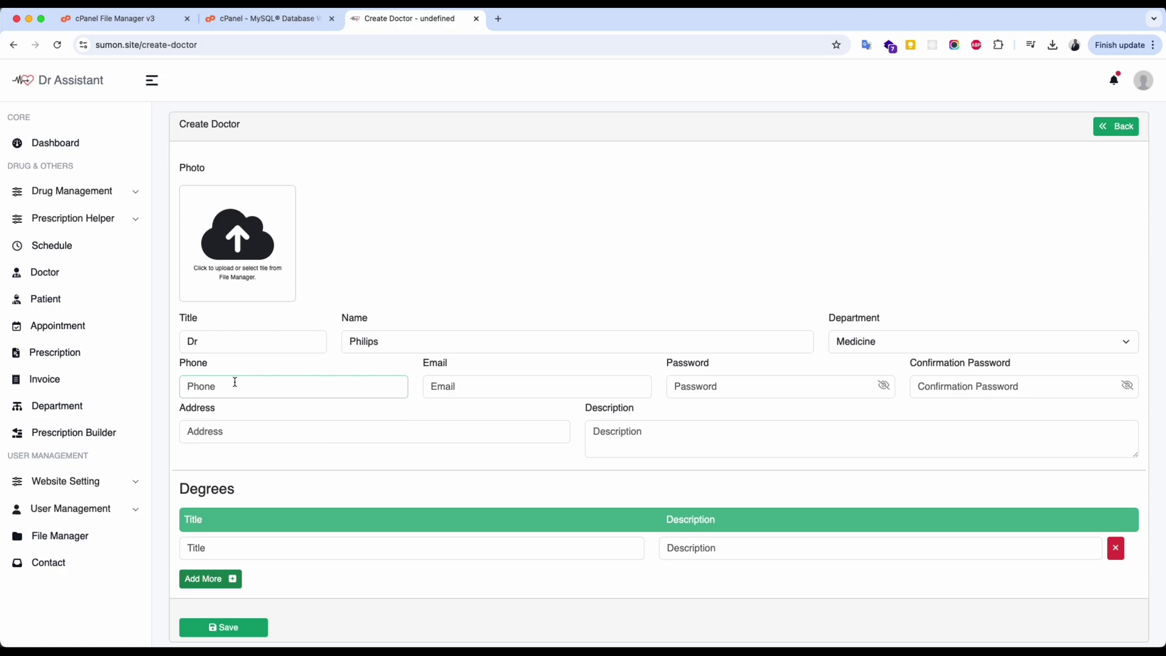
{"action": "type", "text": "012345678"}
{"action": "key", "text": "Tab"}
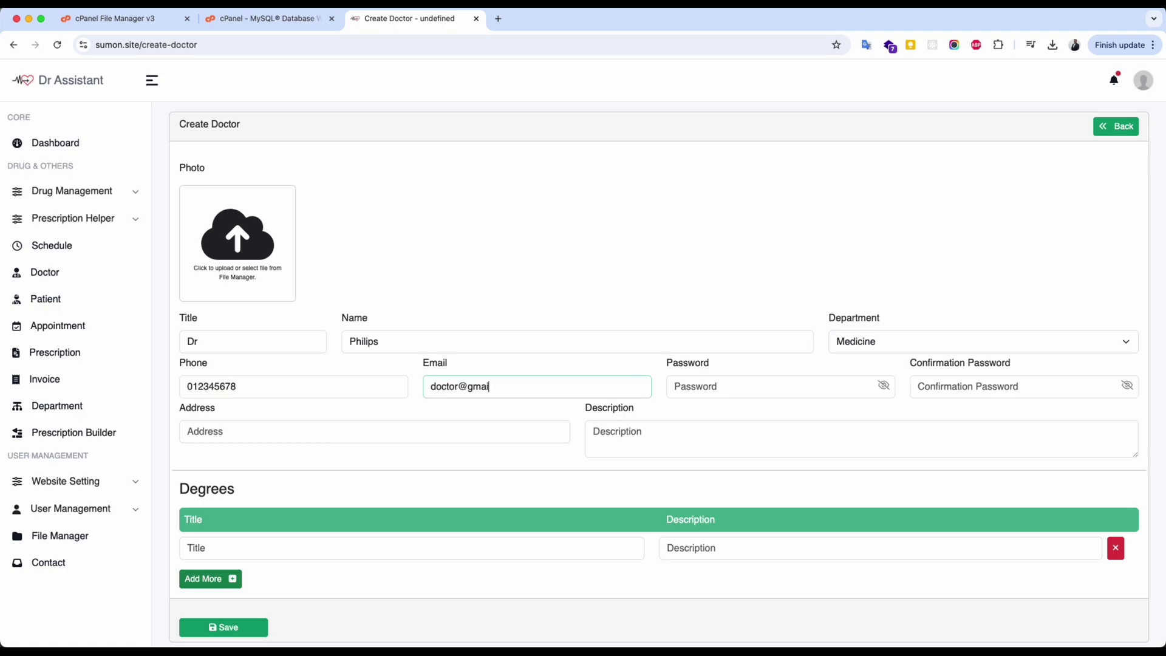
{"action": "key", "text": "Tab"}
{"action": "type", "text": "12345678"}
{"action": "key", "text": "Tab"}
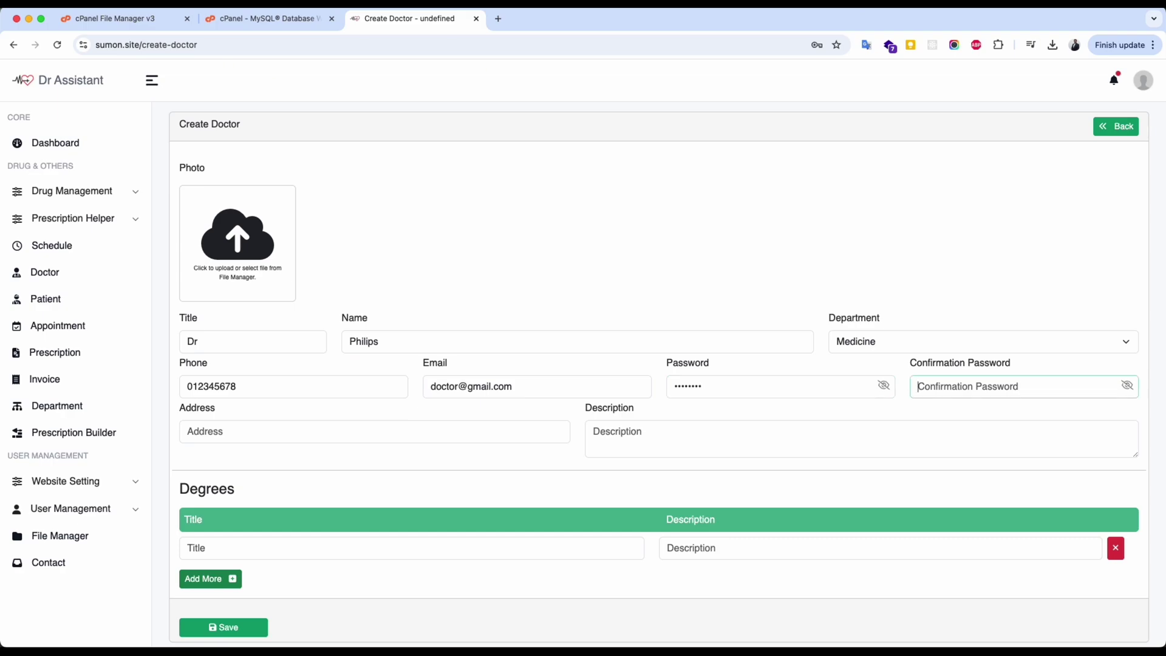
{"action": "type", "text": "123"}
Add address, description 'Just a doc' and degree MBBS from Dhaka Medical College, then save.
{"action": "key", "text": "Tab"}
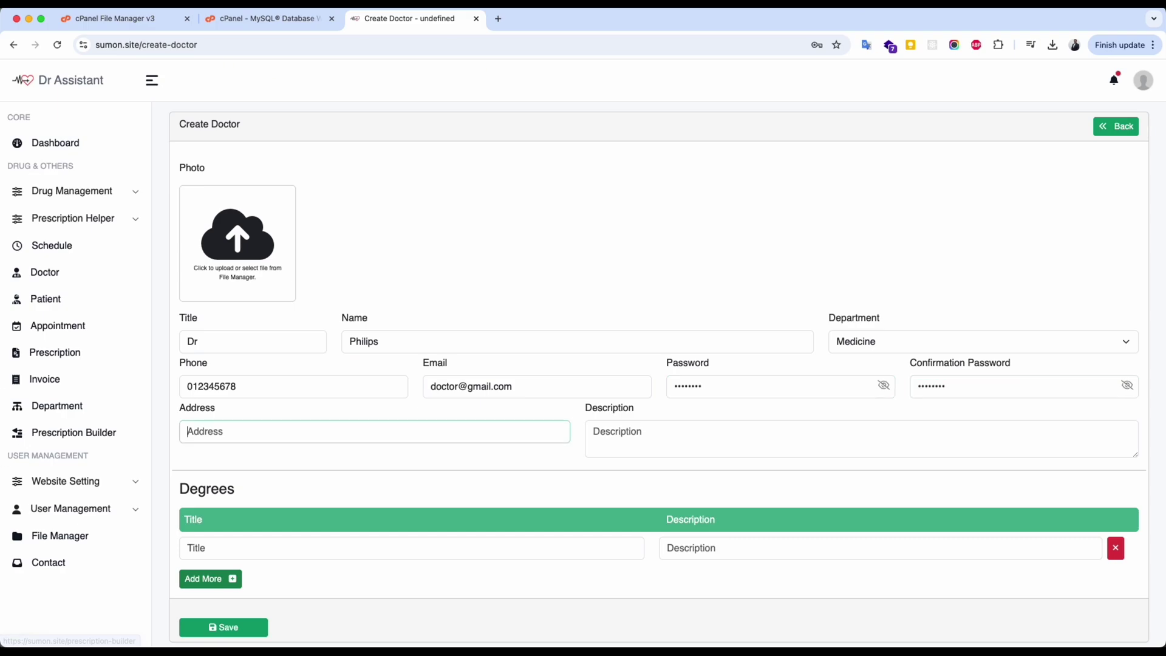
{"action": "type", "text": "Address"}
{"action": "key", "text": "Tab"}
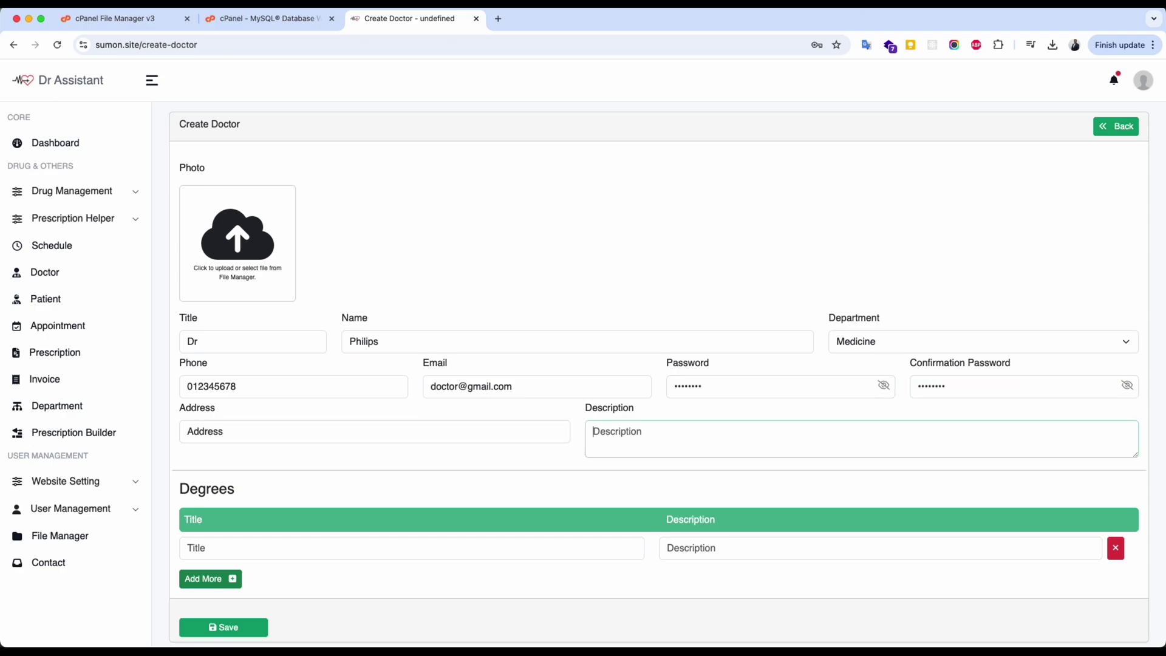
{"action": "type", "text": "Just a doc"}
{"action": "key", "text": "Tab"}
{"action": "type", "text": "MBBS"}
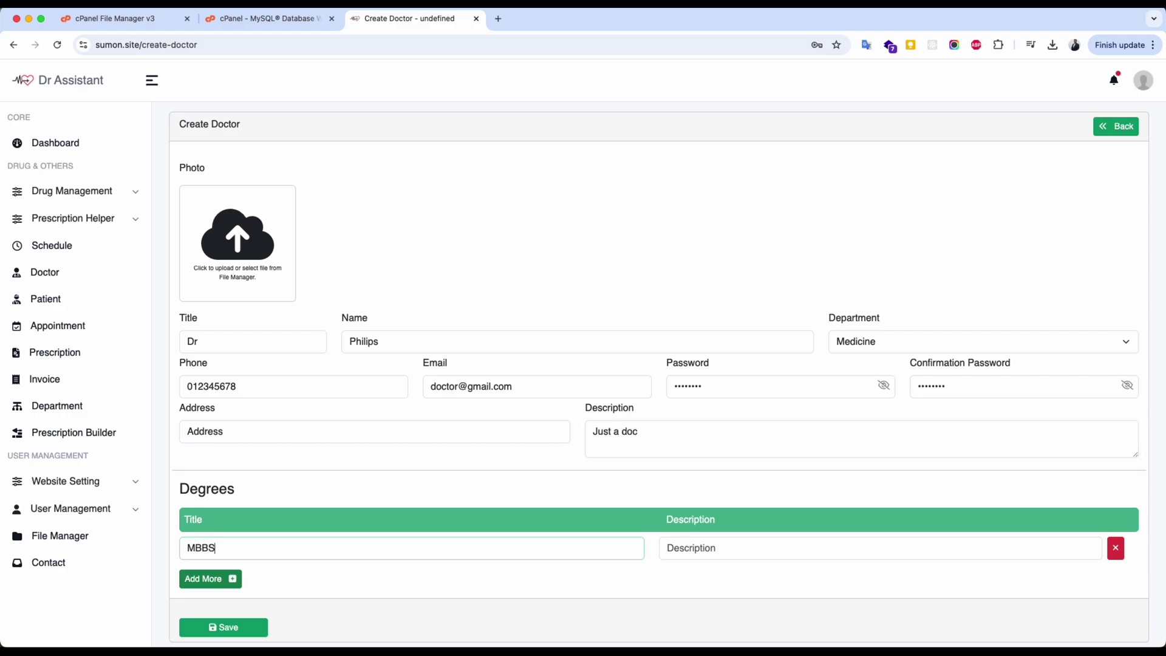
{"action": "key", "text": "Tab"}
{"action": "type", "text": "Dhaka "}
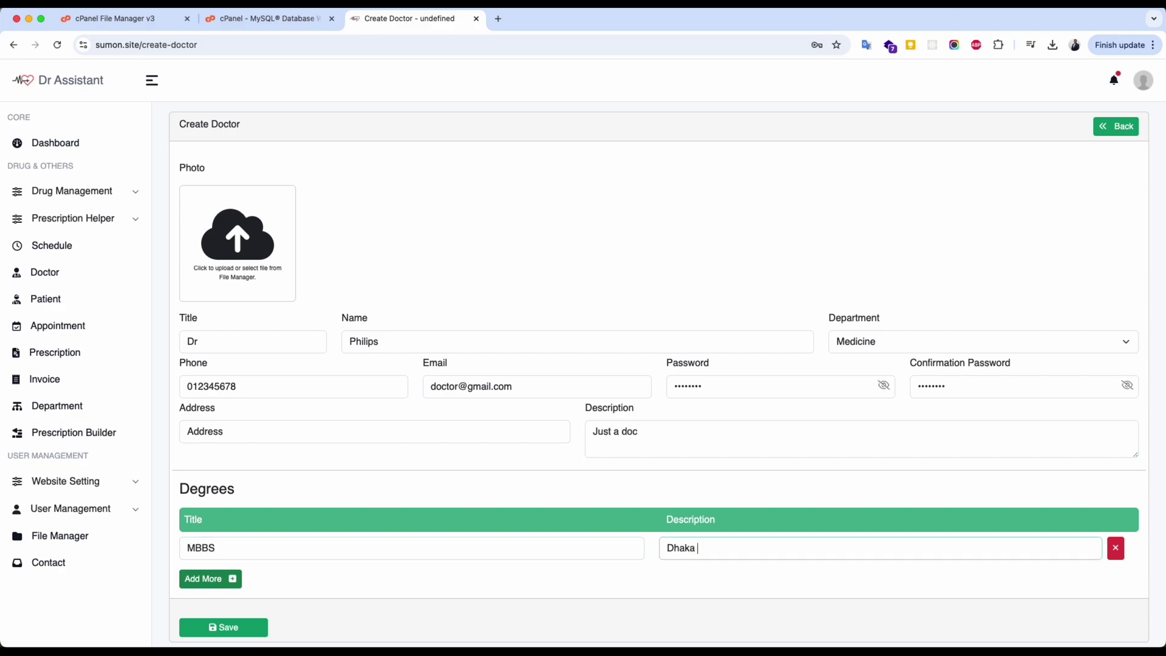
{"action": "type", "text": "Medical College"}
{"action": "scroll", "coordinate": [175, 393], "scroll_direction": "down", "scroll_amount": 1}
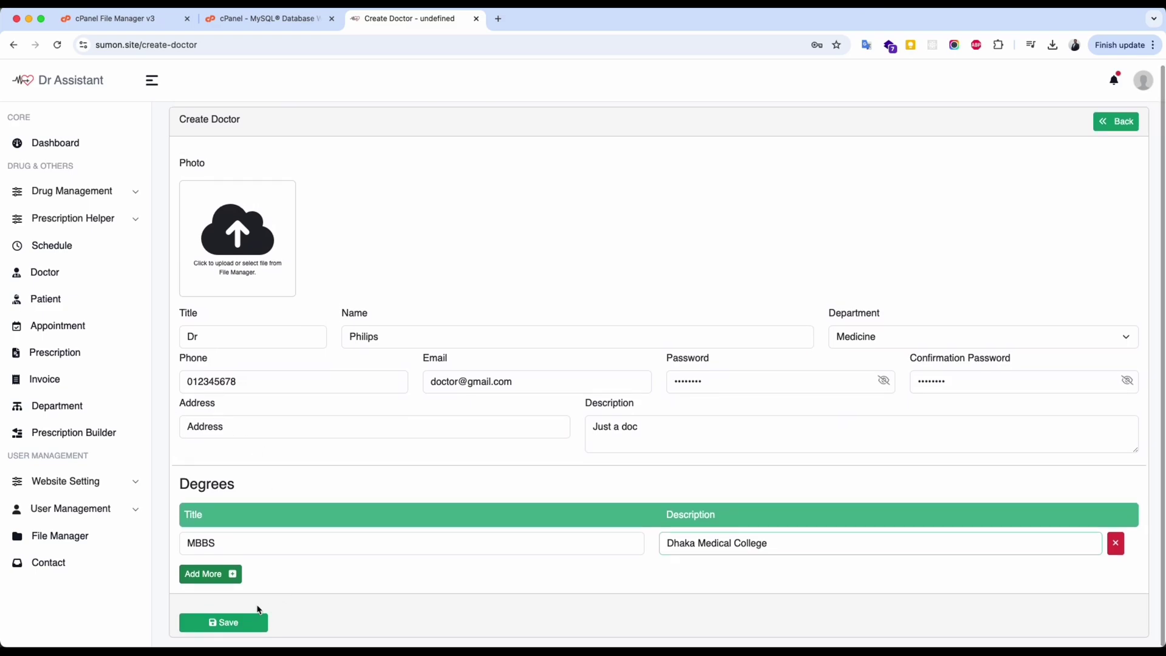
{"action": "left_click", "coordinate": [234, 622]}
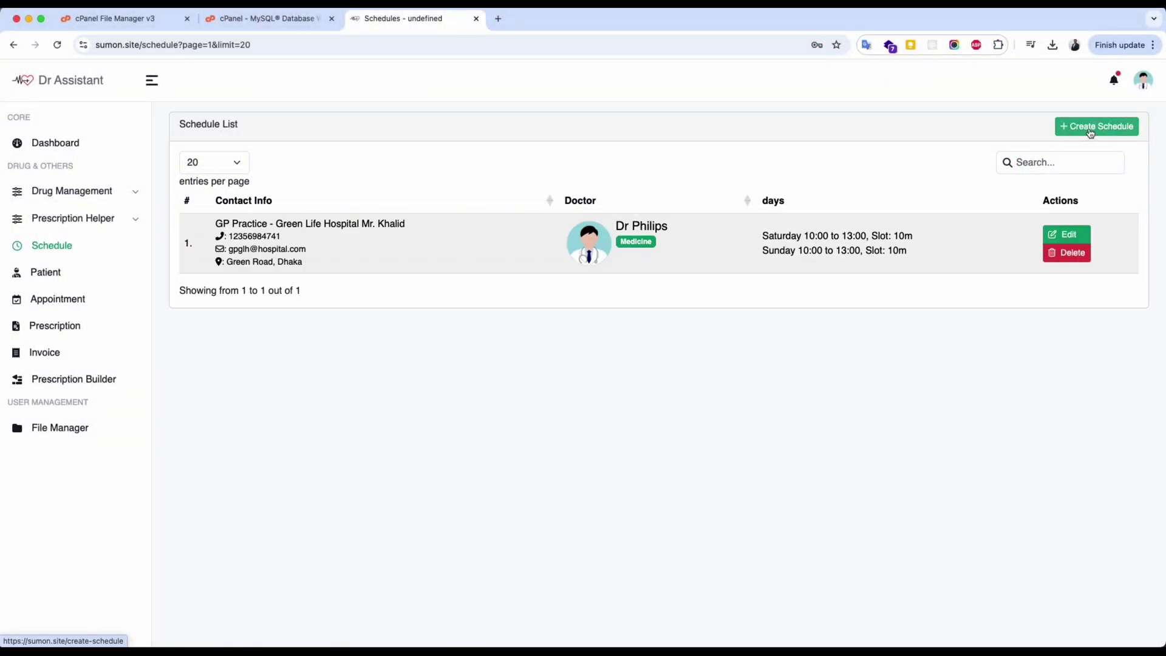
Start a new schedule titled 'GP Practice - Delta Hospital' with contact person, address, phone and e-mail.
{"action": "left_click", "coordinate": [1090, 128]}
{"action": "type", "text": "G"}
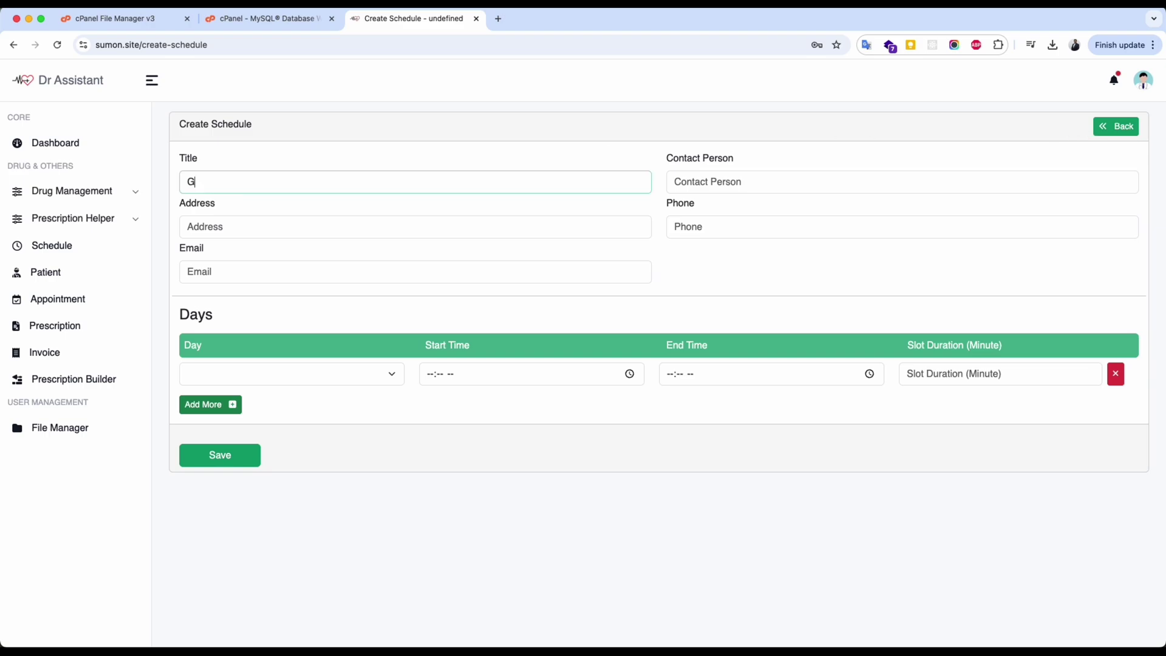
{"action": "type", "text": "P Practice - Delta Hospital"}
{"action": "key", "text": "Tab"}
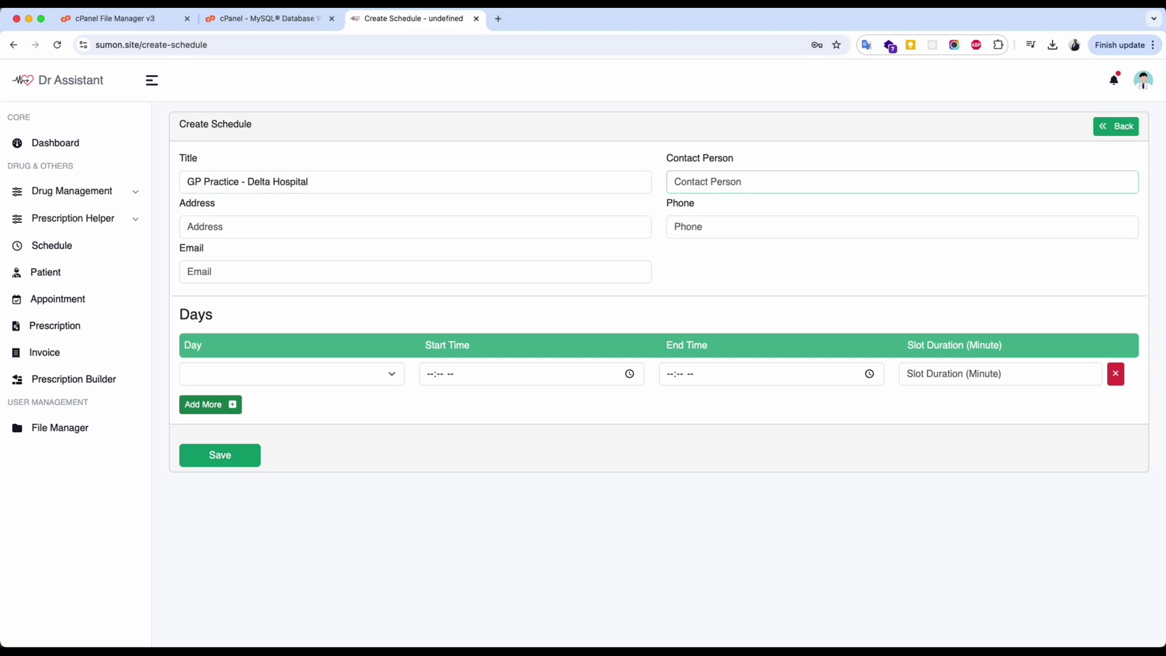
{"action": "type", "text": "Mr. Mamun"}
{"action": "key", "text": "Tab"}
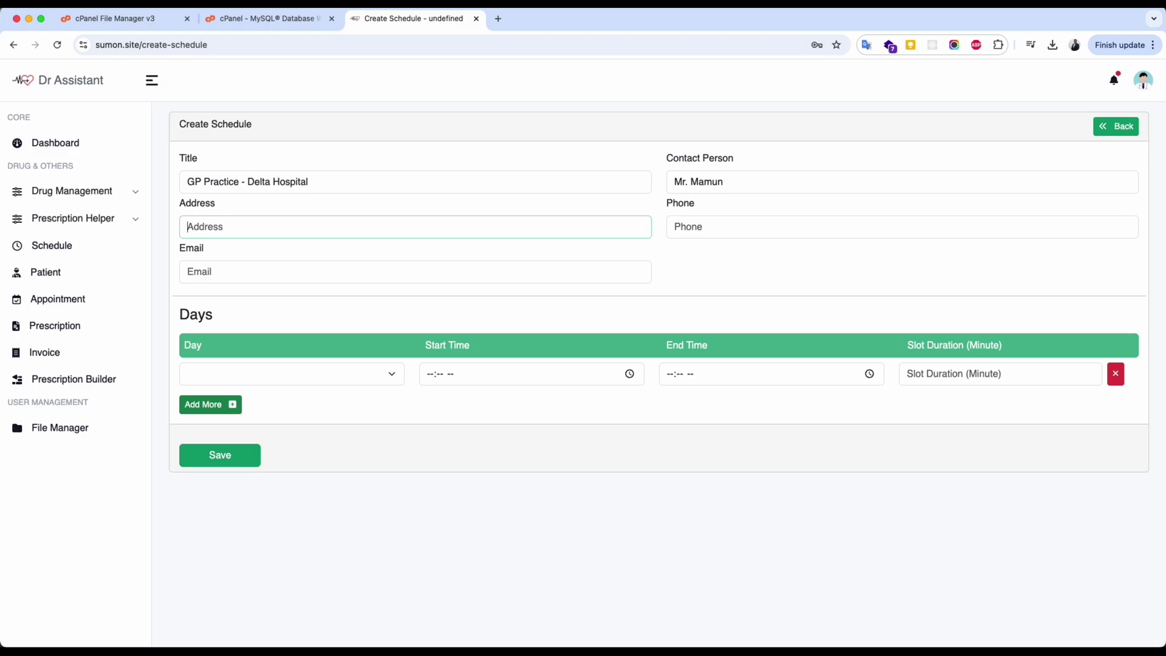
{"action": "type", "text": "Delt"}
{"action": "key", "text": "super+a"}
{"action": "type", "text": "Dhanmondi, Dhaka"}
{"action": "key", "text": "Tab"}
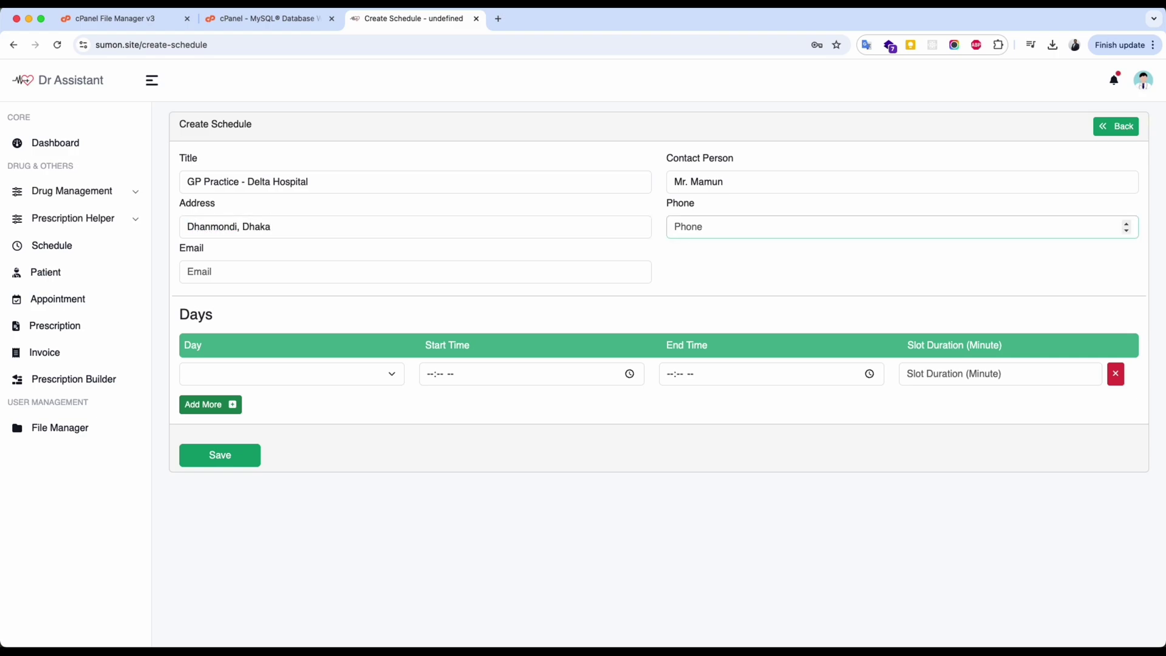
{"action": "key", "text": "Tab"}
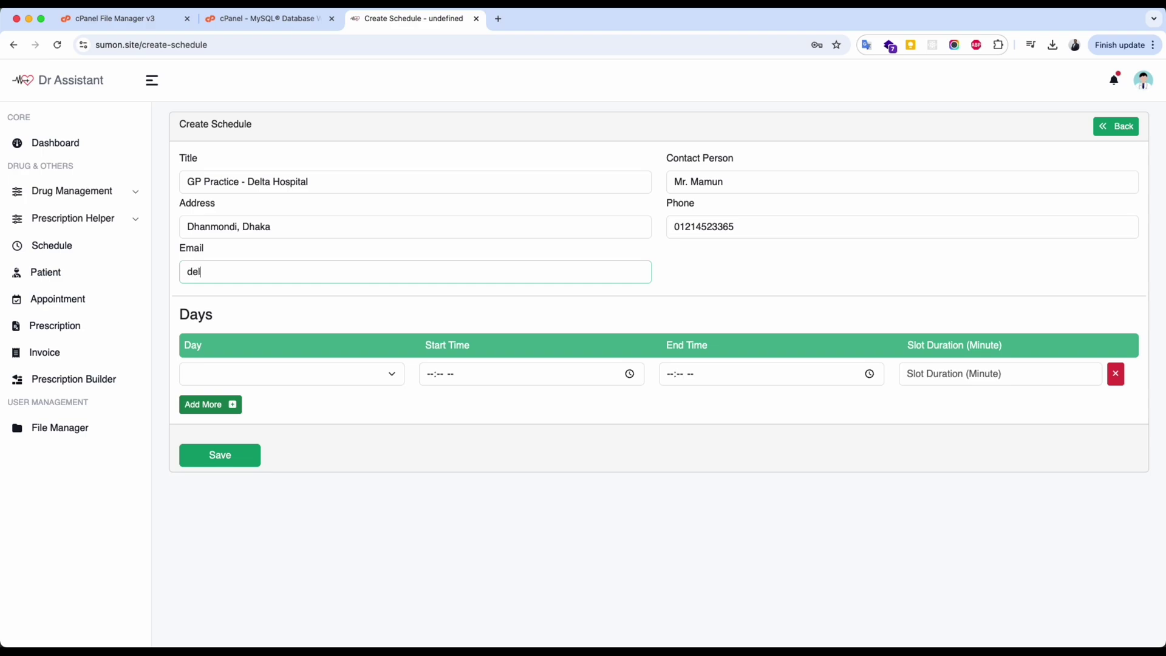
Add a Tuesday session from 12:00 PM to 4:00 PM with 15-minute slots.
{"action": "key", "text": "Tab"}
{"action": "left_click", "coordinate": [288, 377]}
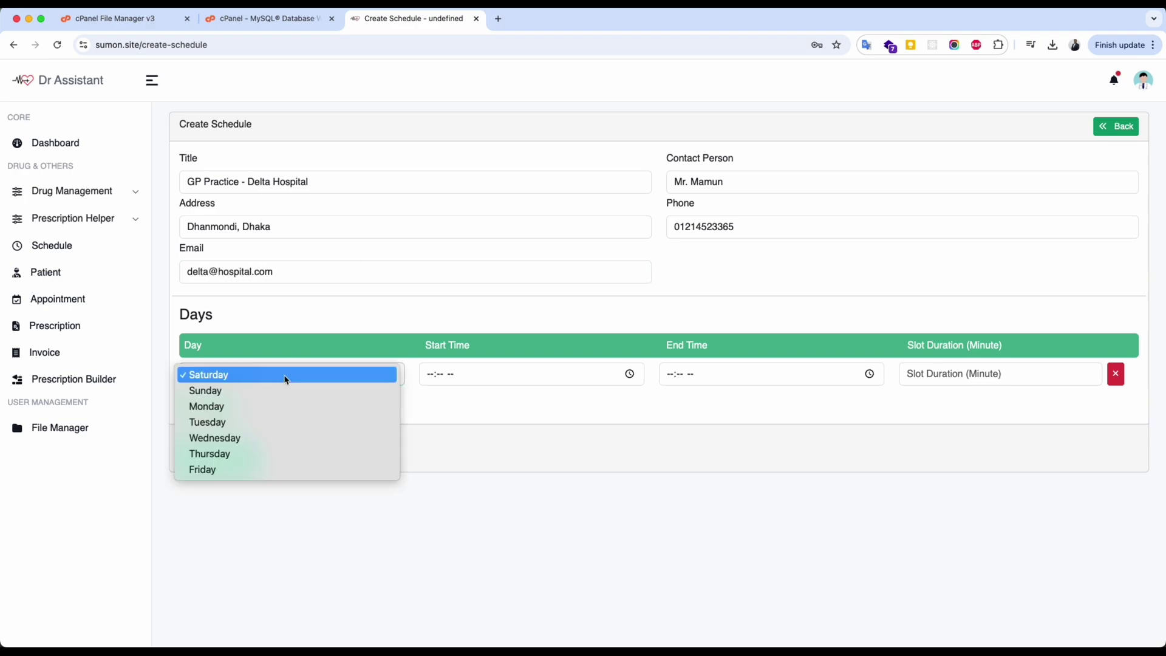
{"action": "left_click", "coordinate": [234, 427]}
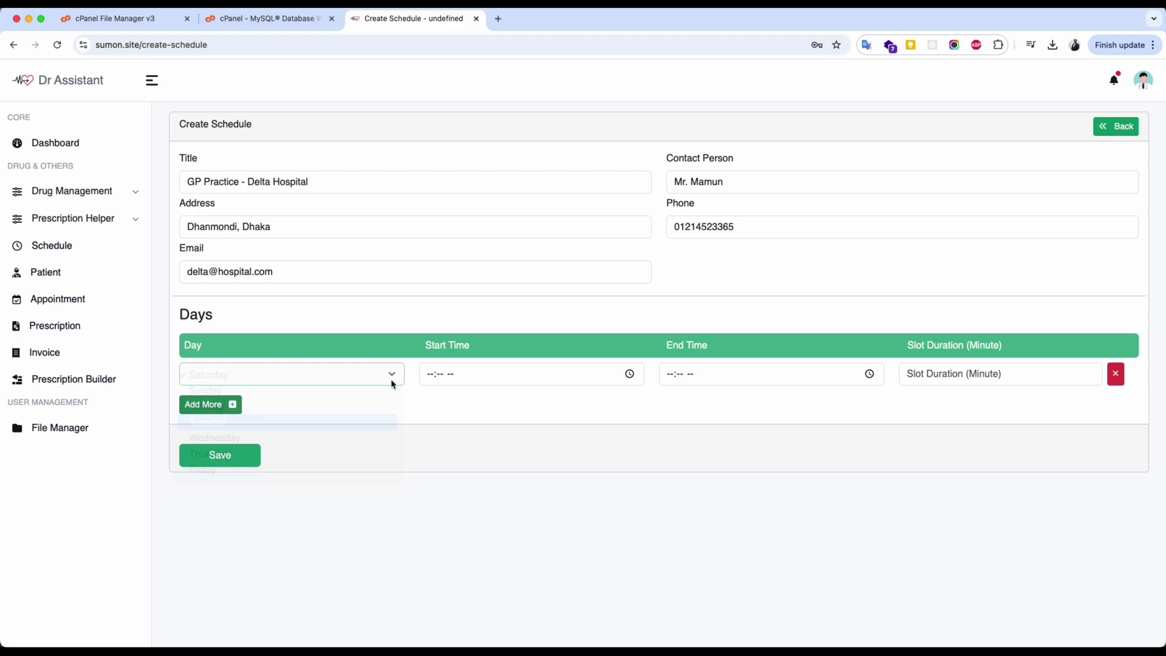
{"action": "left_click", "coordinate": [433, 378]}
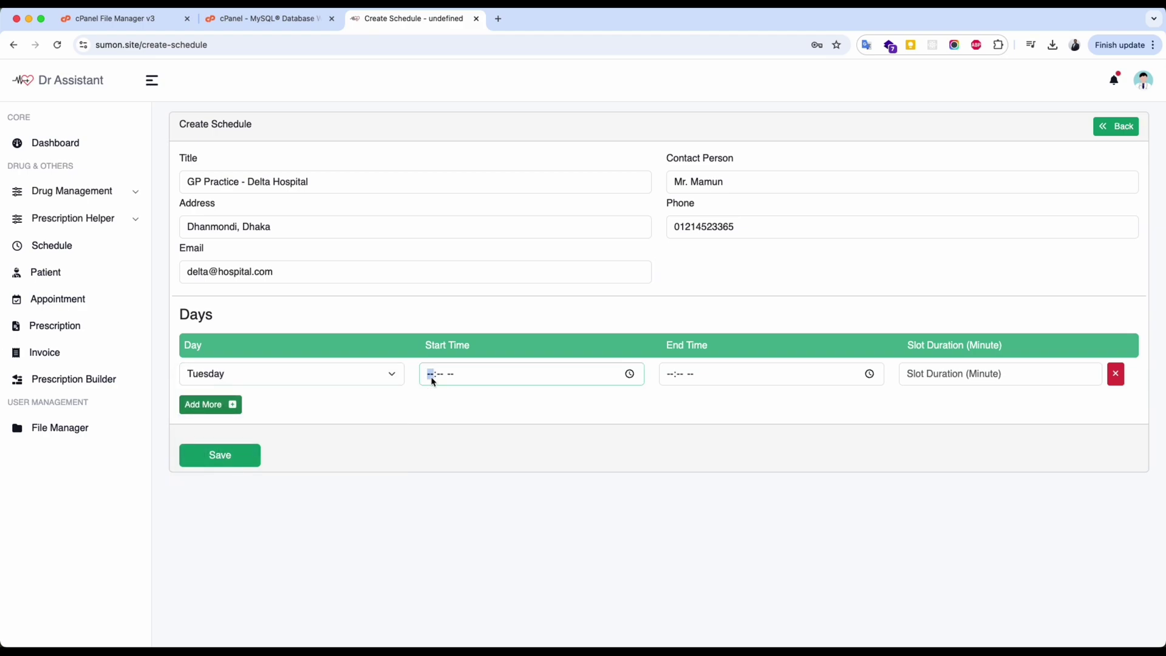
{"action": "type", "text": "1200p"}
{"action": "key", "text": "Tab"}
{"action": "key", "text": "Tab"}
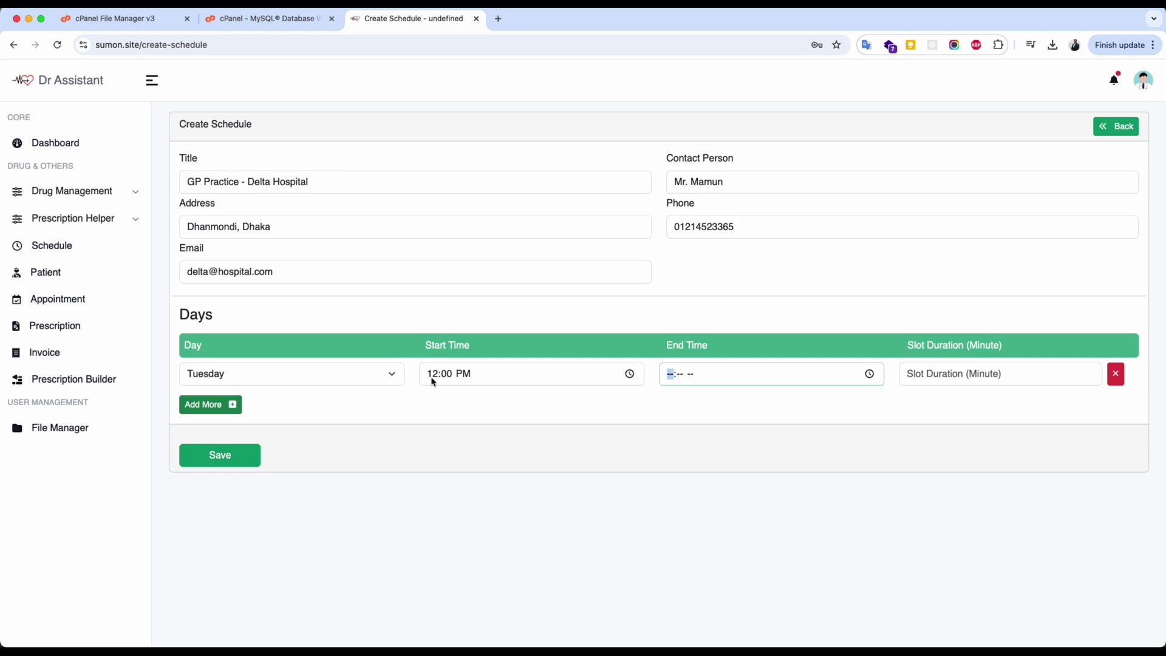
{"action": "type", "text": "040p"}
{"action": "key", "text": "Tab"}
{"action": "key", "text": "Tab"}
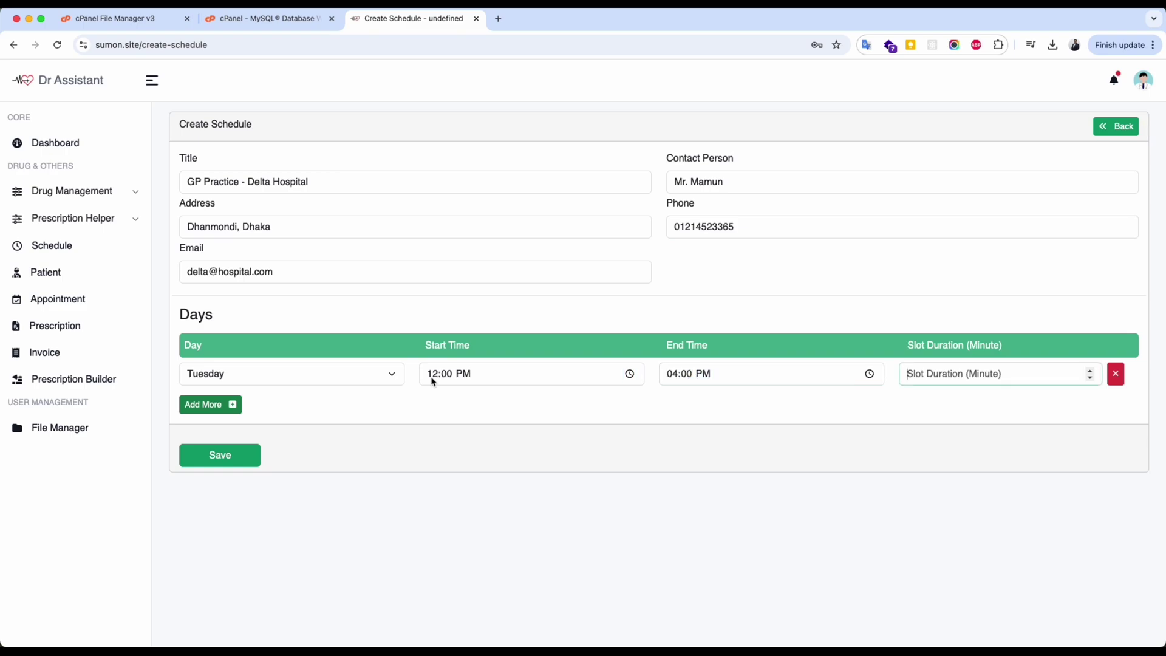
{"action": "type", "text": "15"}
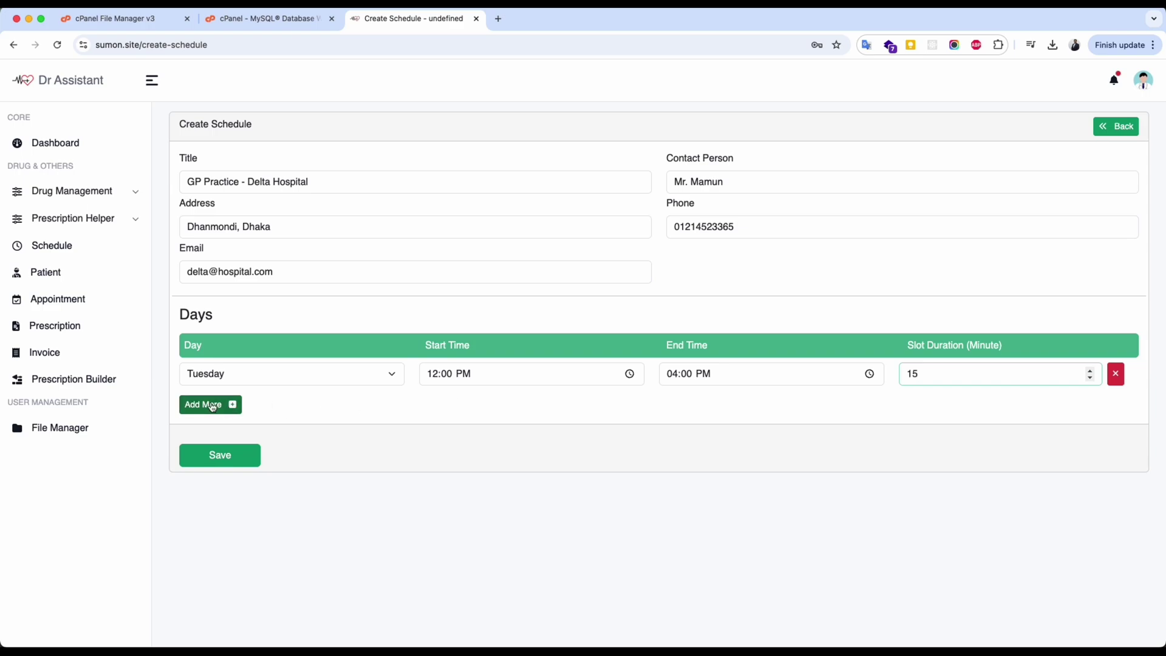
Add a Wednesday session from 1:00 PM to 5:00 PM with 15-minute slots and save the schedule.
{"action": "left_click", "coordinate": [213, 405]}
{"action": "left_click", "coordinate": [221, 407]}
{"action": "left_click", "coordinate": [216, 471]}
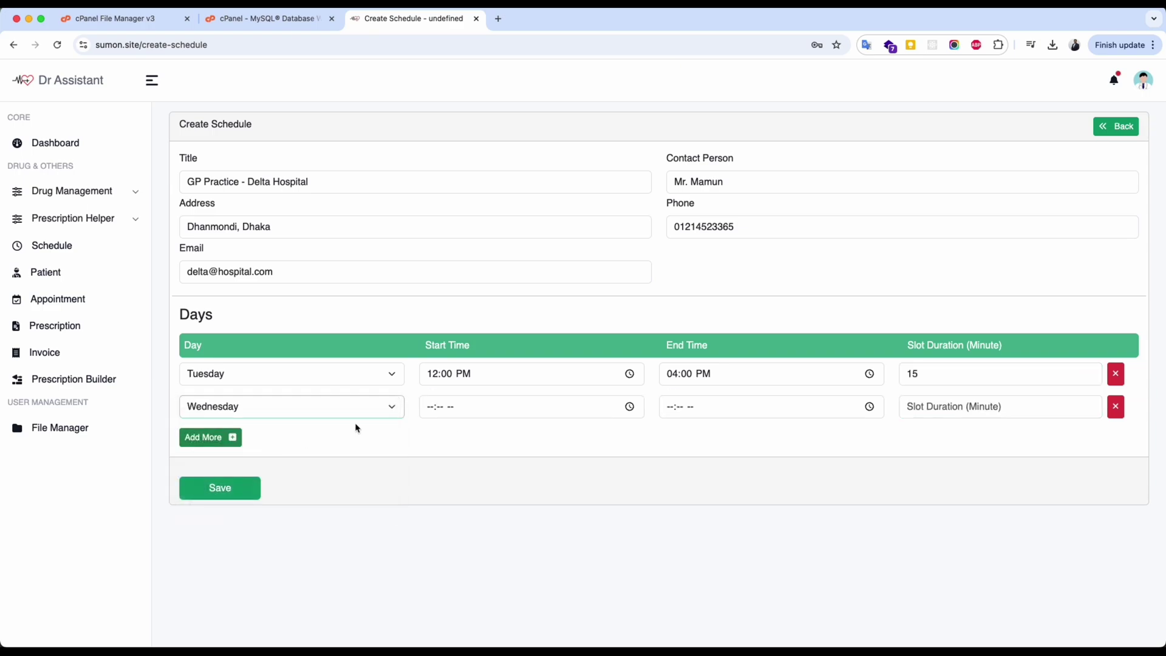
{"action": "left_click", "coordinate": [433, 412]}
{"action": "type", "text": "0100p"}
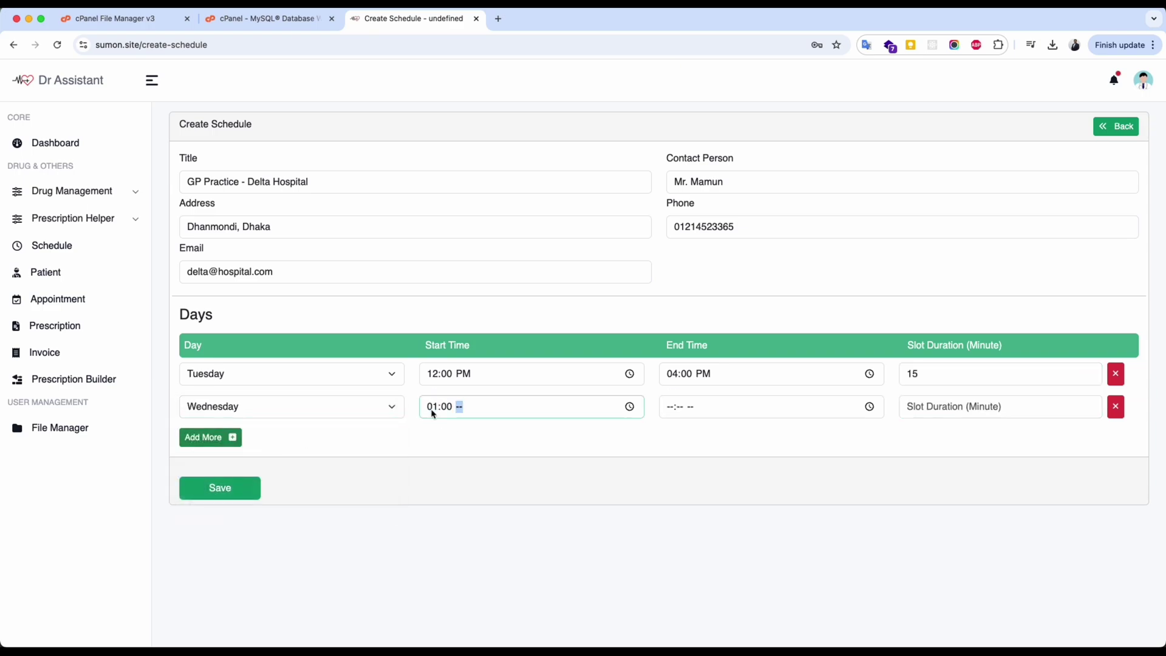
{"action": "key", "text": "Tab"}
{"action": "key", "text": "Tab"}
{"action": "type", "text": "0500p"}
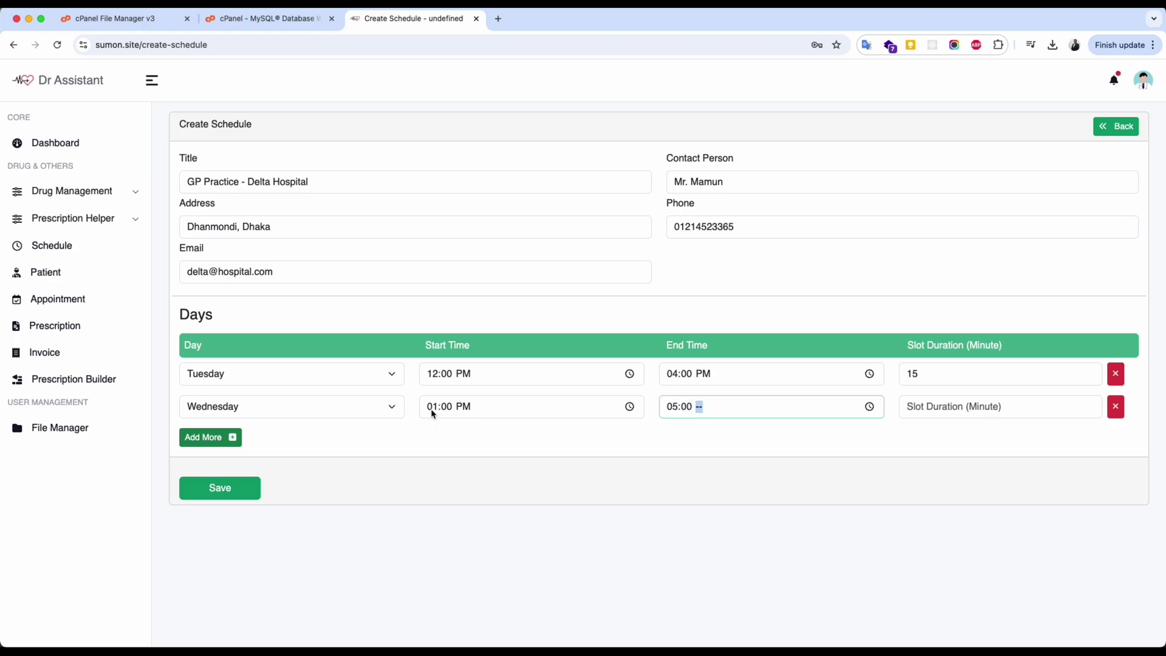
{"action": "left_click", "coordinate": [940, 405]}
{"action": "type", "text": "15"}
{"action": "left_click", "coordinate": [225, 489]}
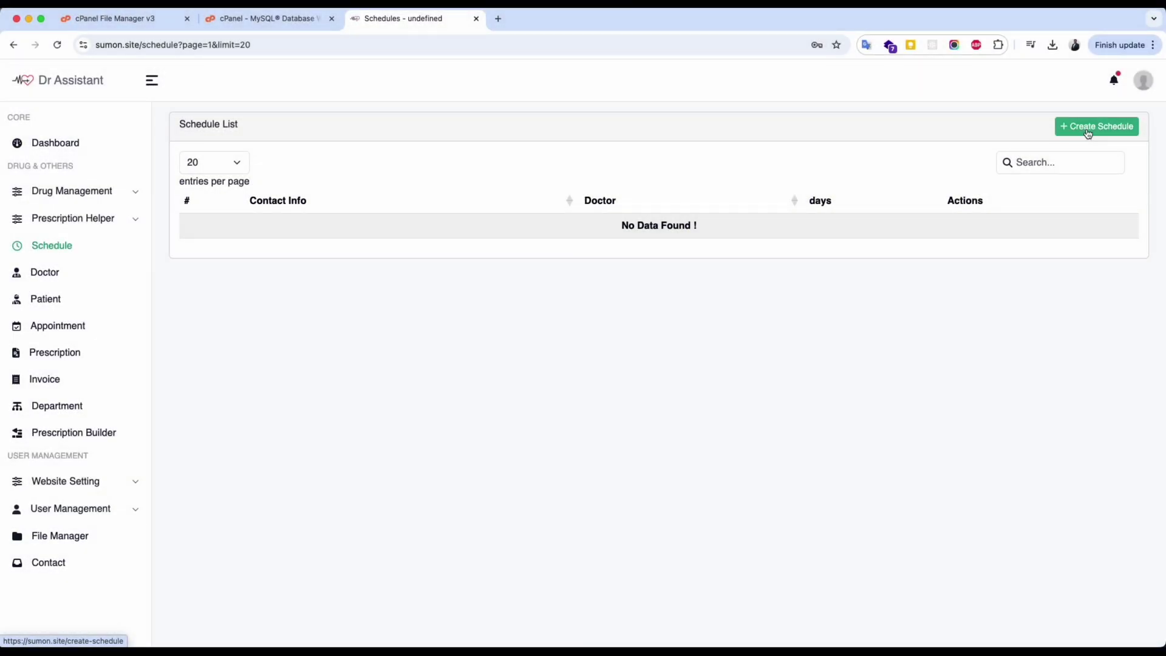
Start a schedule for the new doctor titled 'GP Practice - Green Life Hospital' with contact details.
{"action": "left_click", "coordinate": [1088, 132]}
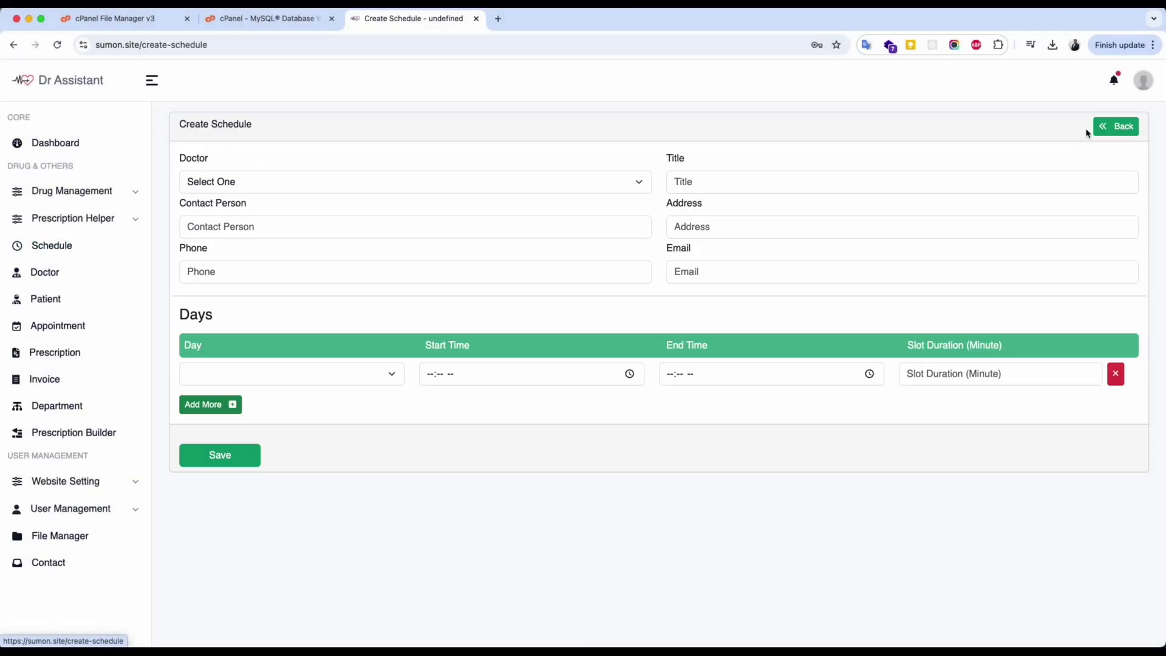
{"action": "left_click", "coordinate": [368, 182]}
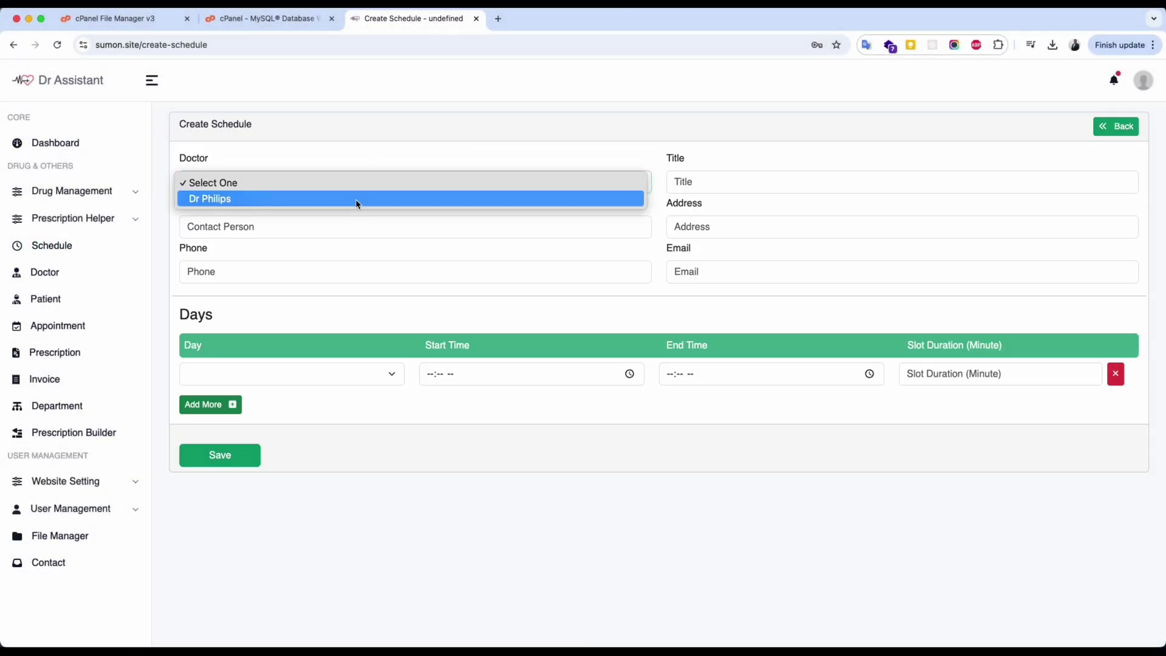
{"action": "left_click", "coordinate": [357, 200]}
{"action": "left_click", "coordinate": [759, 183]}
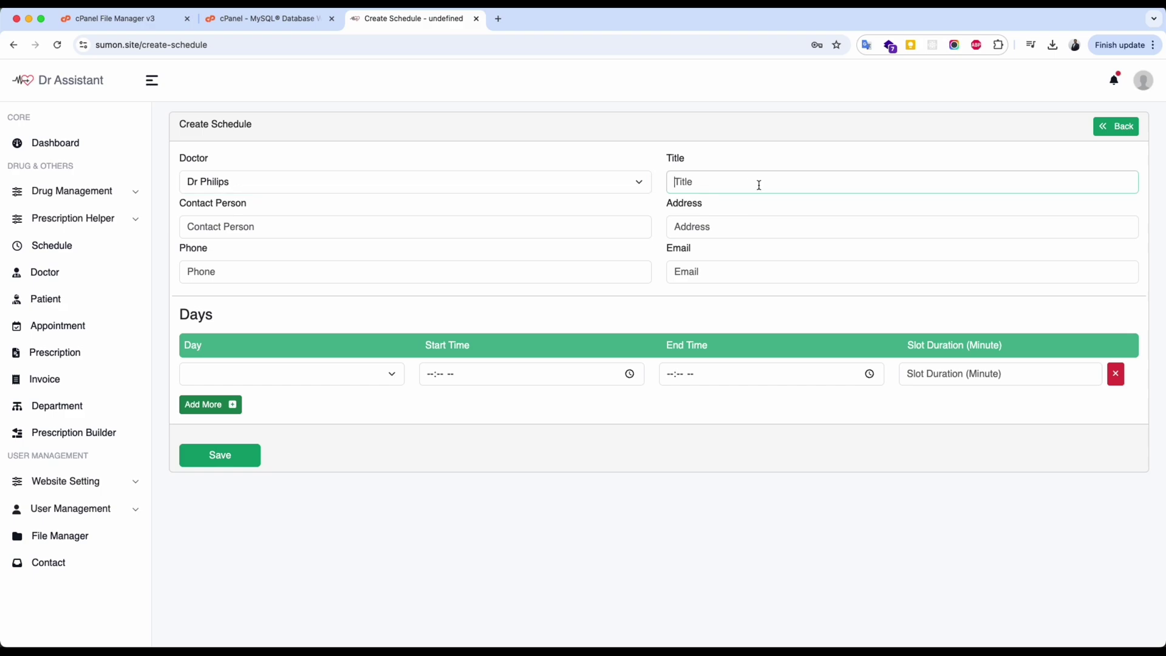
{"action": "type", "text": "GP Practice - Green Life Hospital"}
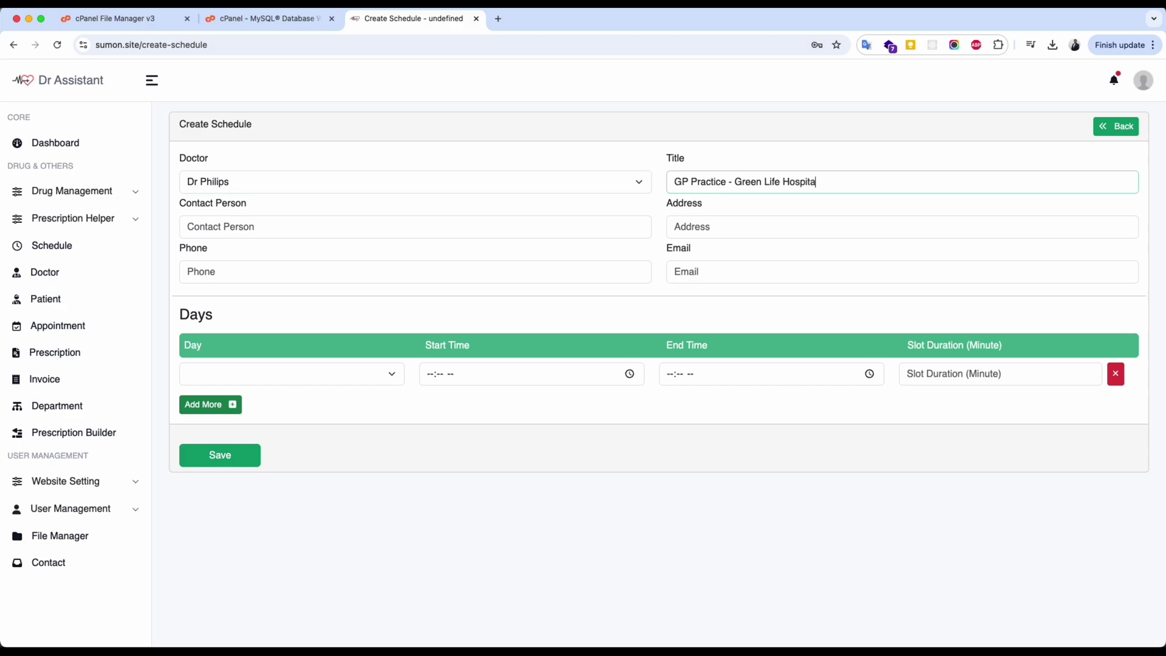
{"action": "key", "text": "Tab"}
{"action": "type", "text": "Mr. "}
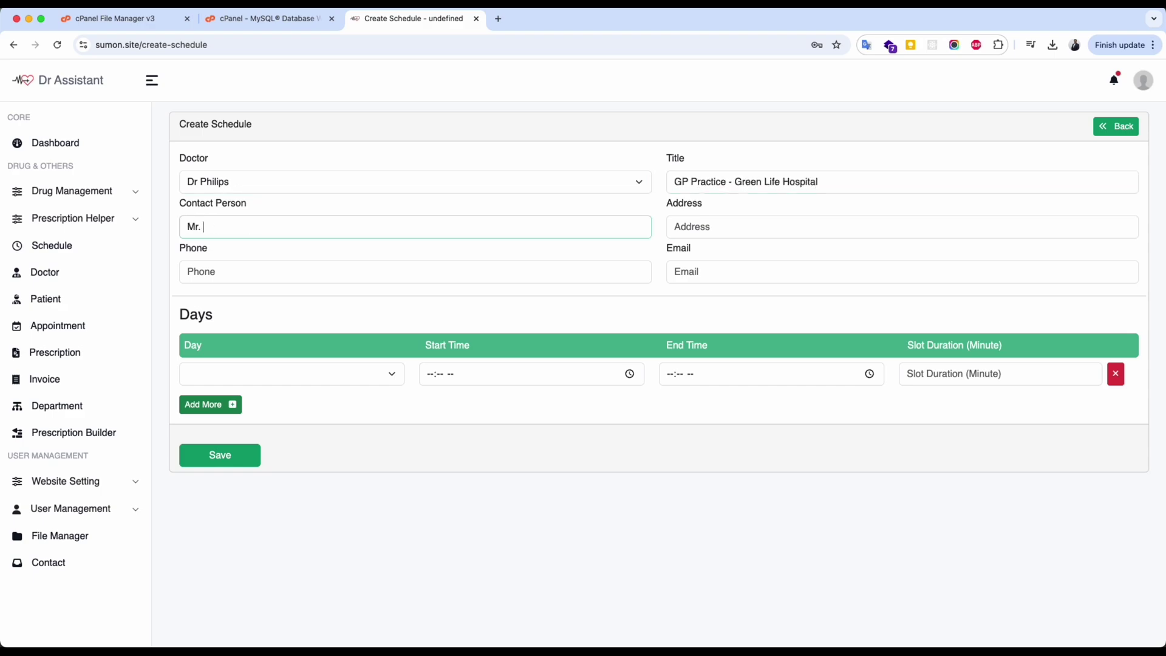
{"action": "type", "text": "MrKhalid"}
{"action": "key", "text": "Tab"}
{"action": "type", "text": "Green Road, Dhaka"}
{"action": "key", "text": "Tab"}
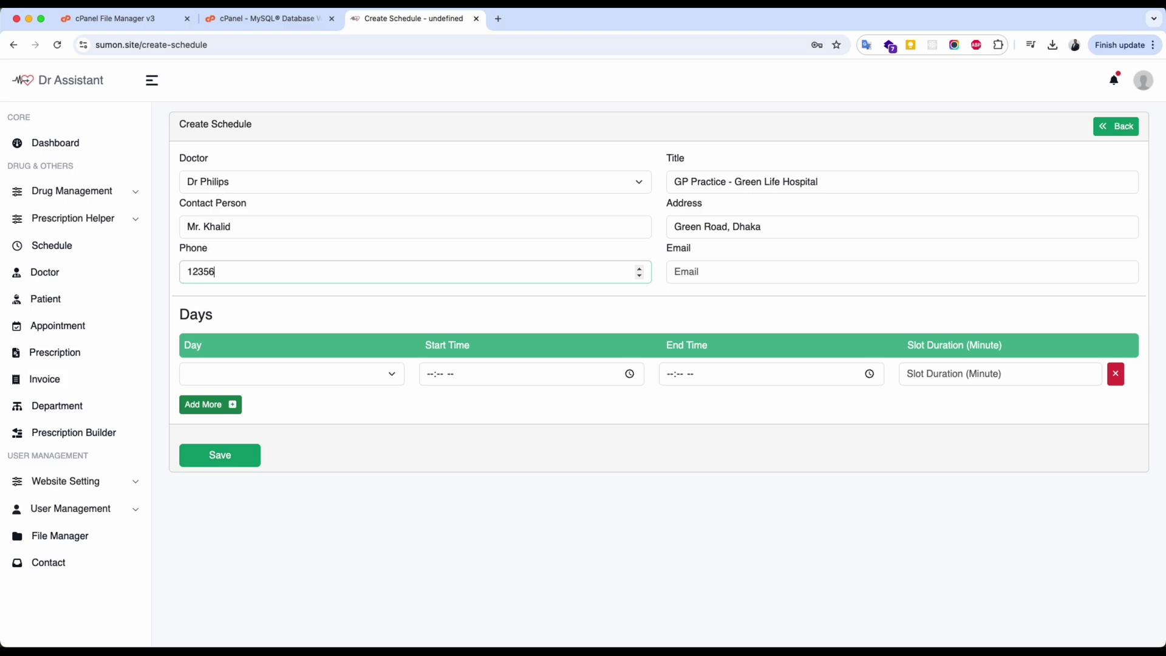
{"action": "key", "text": "Tab"}
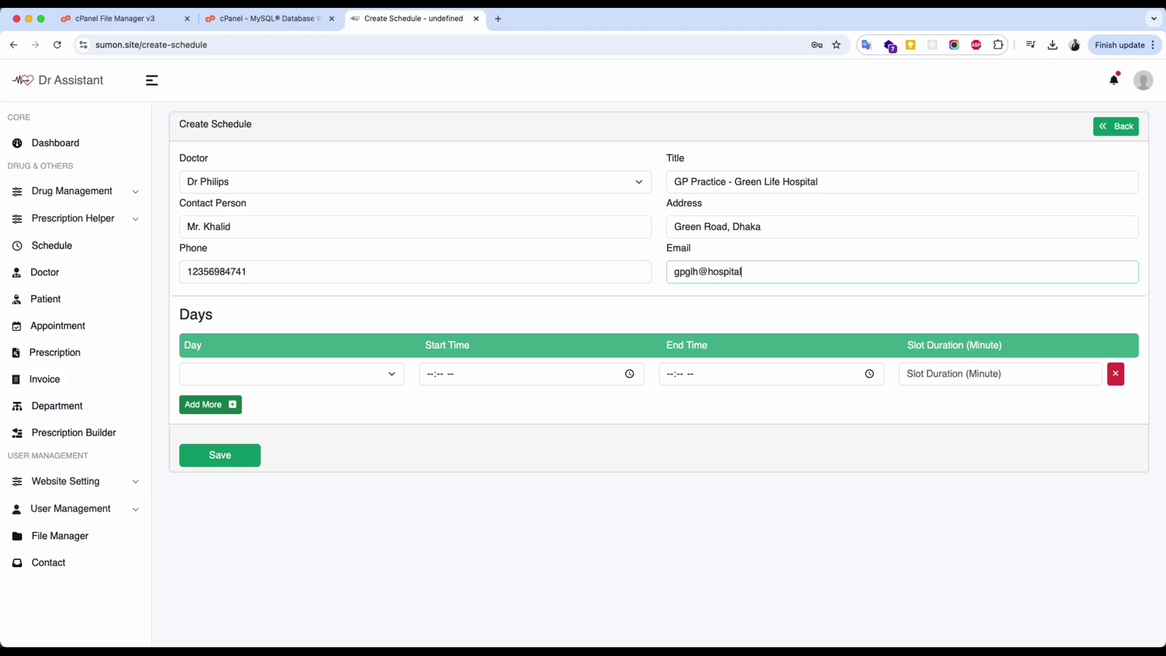
Set the Saturday row to 10:00 AM–01:00 PM with 10-minute slots.
{"action": "key", "text": "Tab"}
{"action": "left_click", "coordinate": [382, 382]}
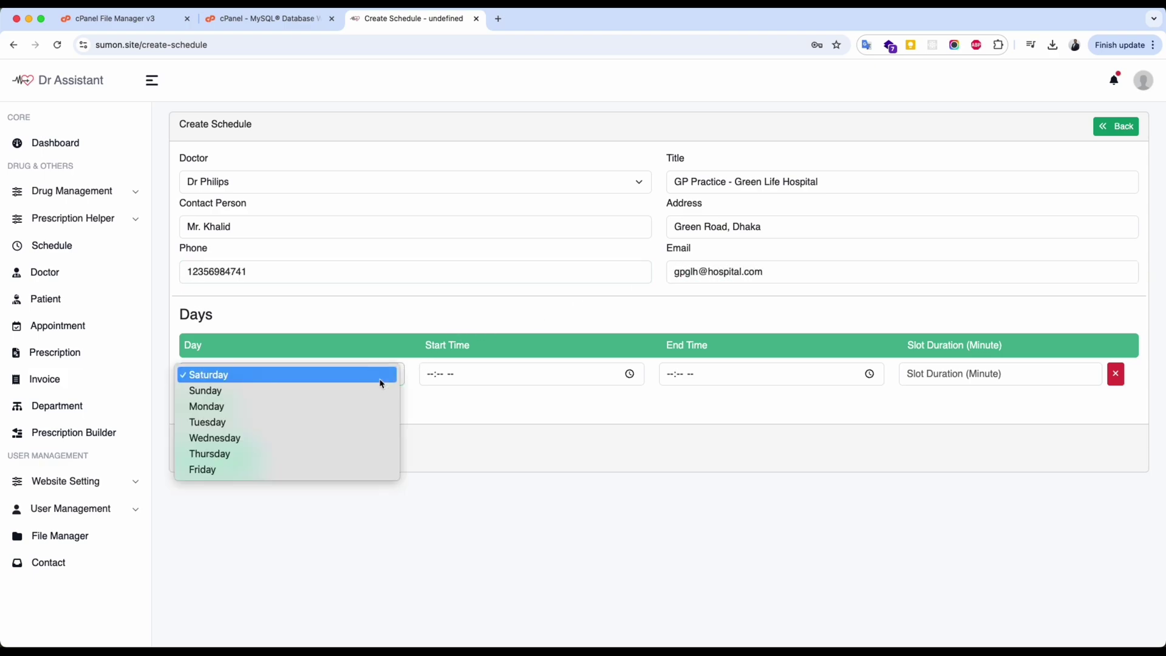
{"action": "left_click", "coordinate": [275, 383]}
{"action": "left_click", "coordinate": [425, 379]}
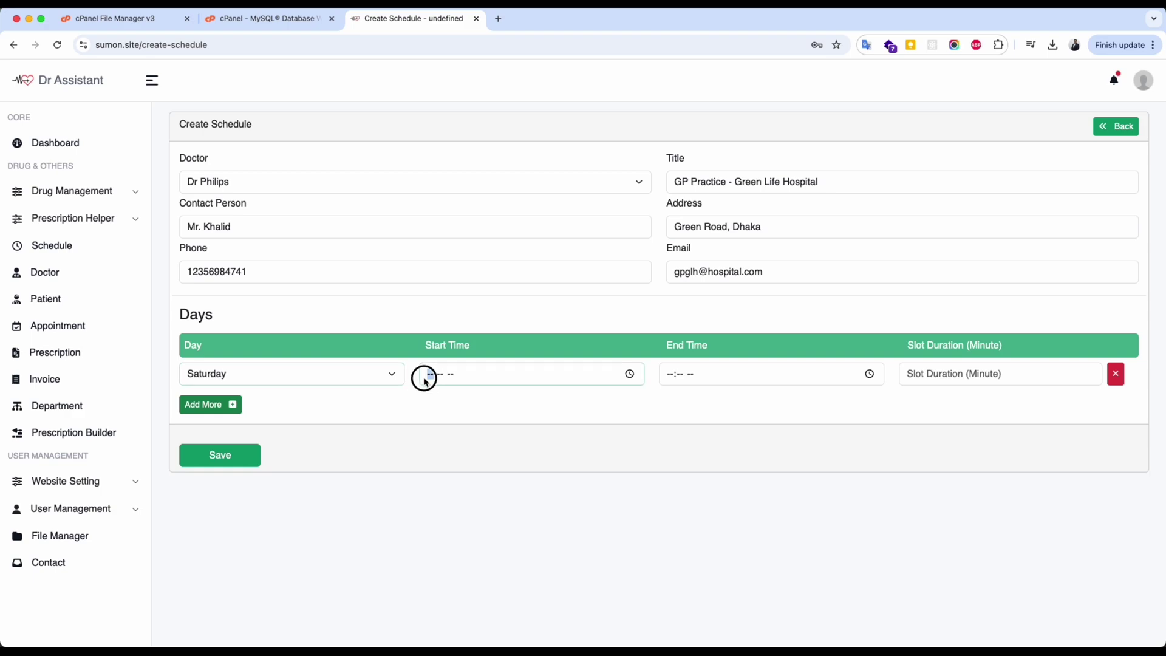
{"action": "left_click", "coordinate": [630, 374]}
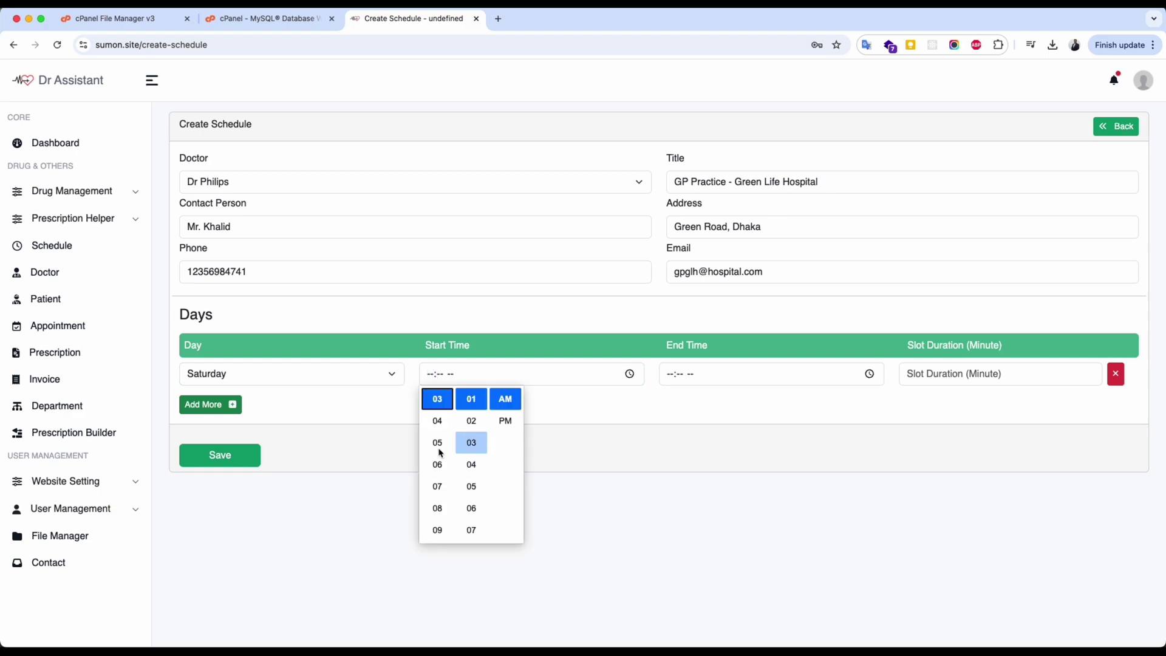
{"action": "scroll", "coordinate": [437, 462], "scroll_direction": "up", "scroll_amount": 3}
{"action": "scroll", "coordinate": [438, 461], "scroll_direction": "down", "scroll_amount": 5}
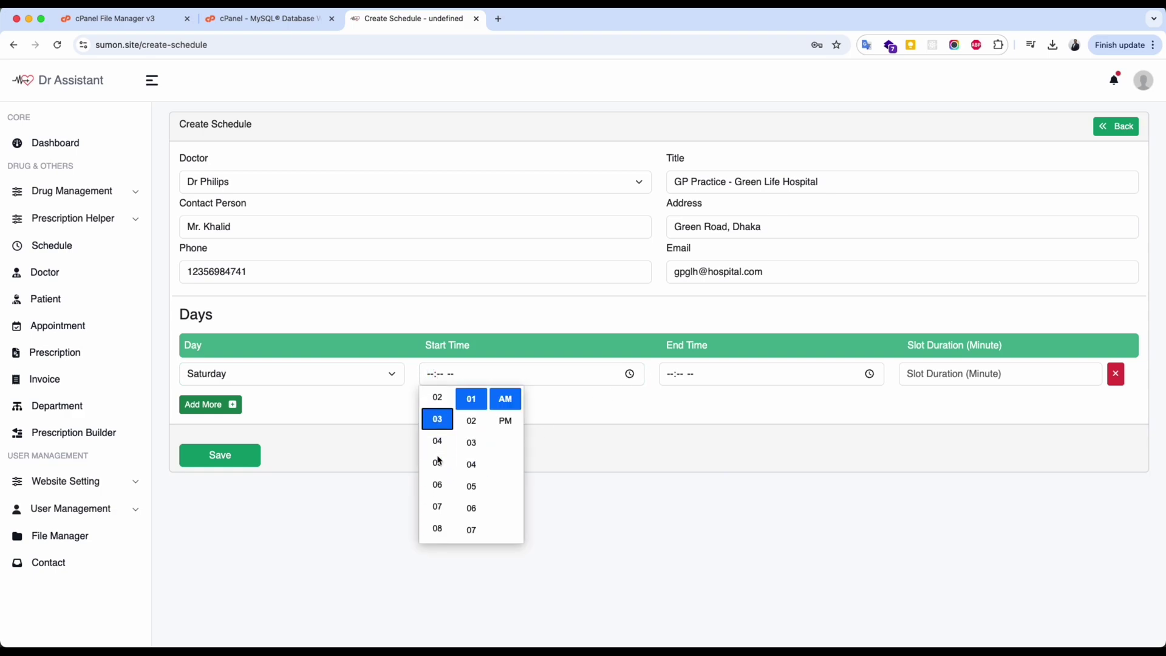
{"action": "scroll", "coordinate": [438, 479], "scroll_direction": "down", "scroll_amount": 1}
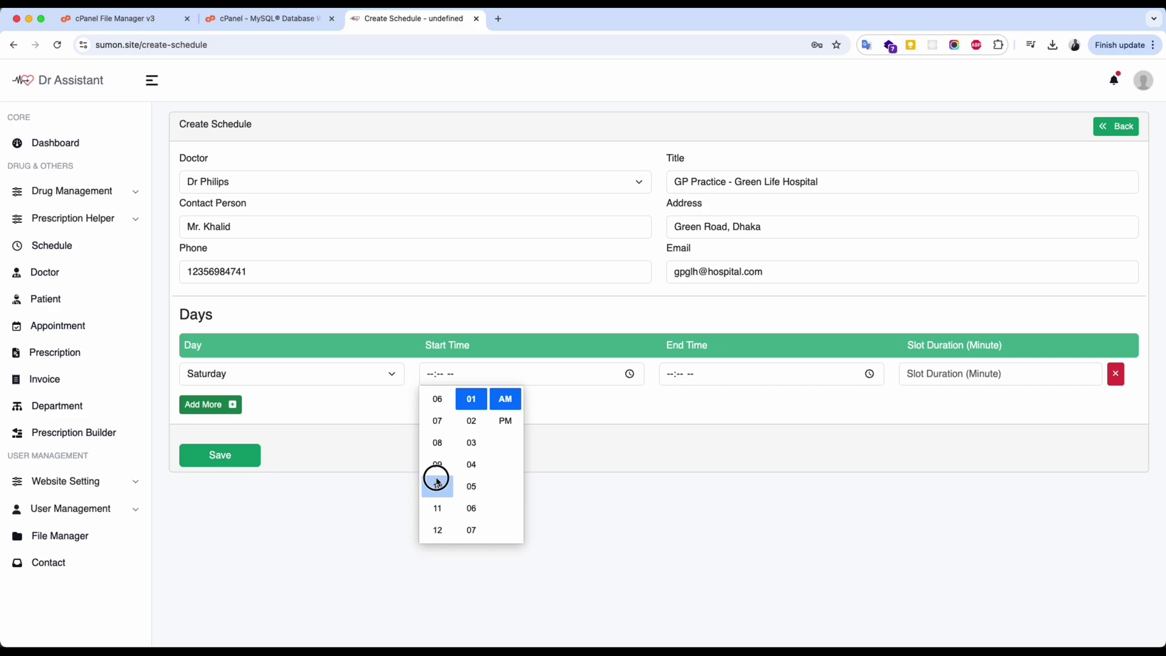
{"action": "left_click", "coordinate": [438, 486]}
{"action": "left_click", "coordinate": [445, 376]}
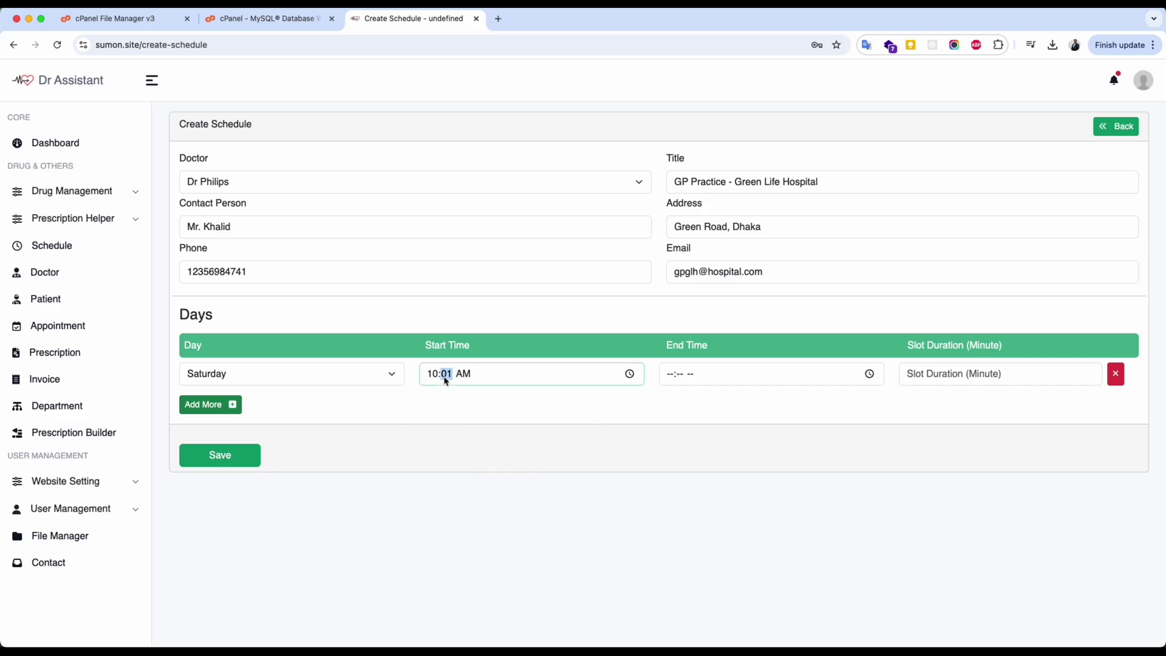
{"action": "type", "text": "0"}
{"action": "left_click", "coordinate": [670, 376]}
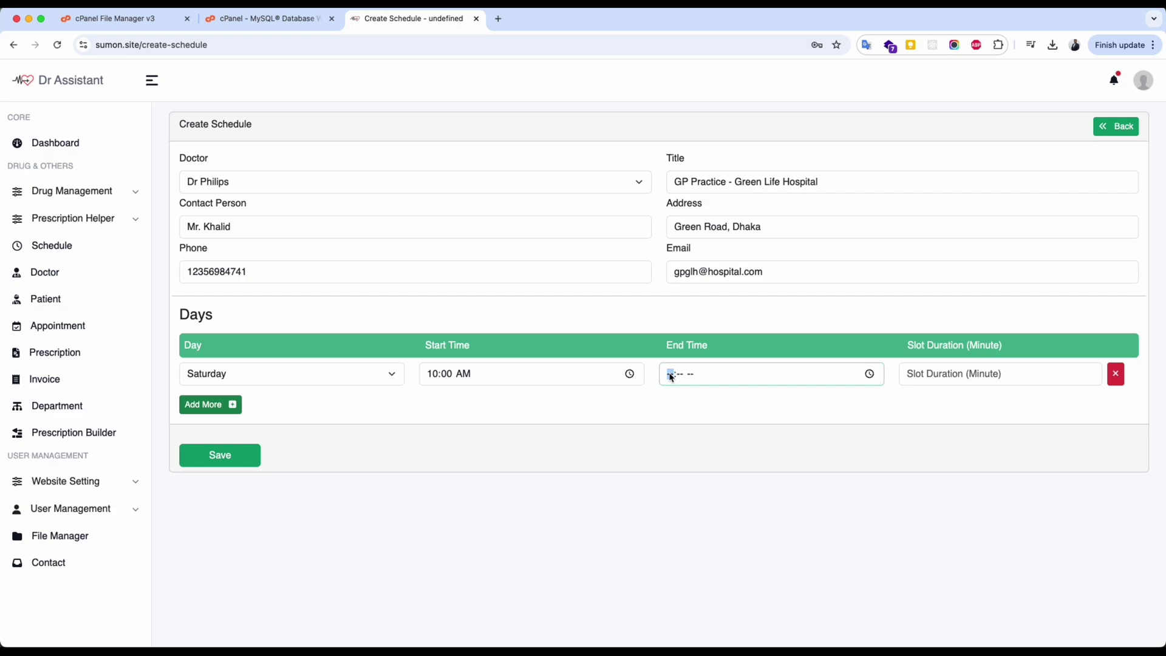
{"action": "type", "text": "010p"}
{"action": "key", "text": "Tab"}
{"action": "key", "text": "Tab"}
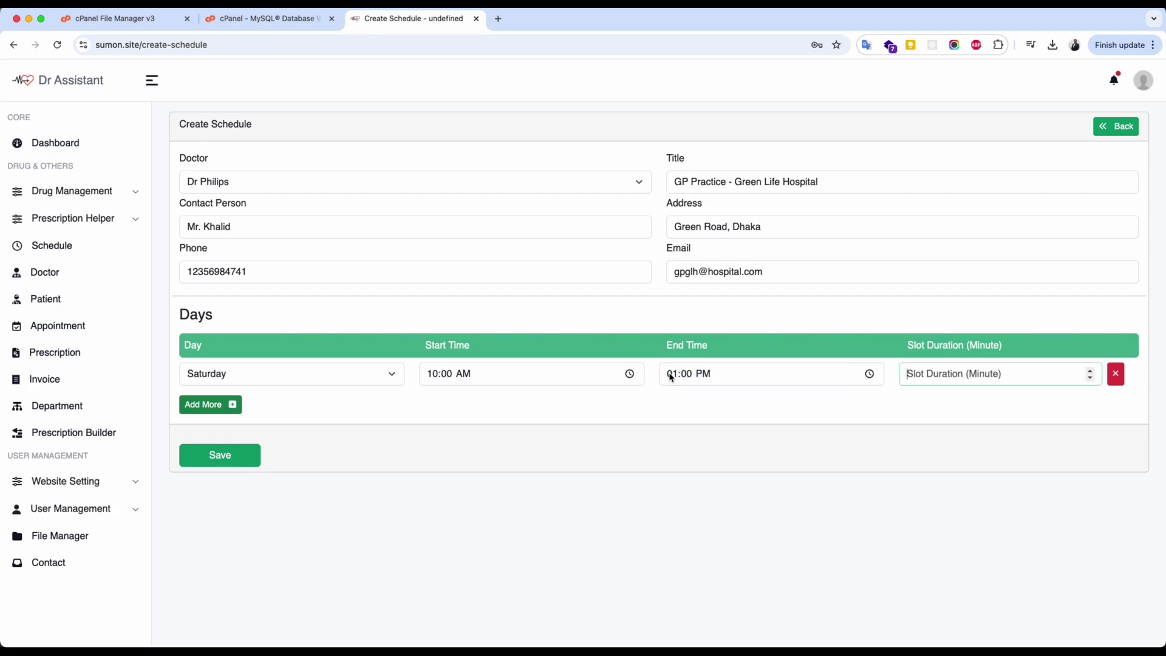
{"action": "type", "text": "10"}
Add a Sunday row from 10:00 AM to 01:00 PM with 10-minute slots and save.
{"action": "left_click", "coordinate": [231, 404]}
{"action": "left_click", "coordinate": [232, 408]}
{"action": "left_click", "coordinate": [205, 423]}
{"action": "left_click", "coordinate": [430, 410]}
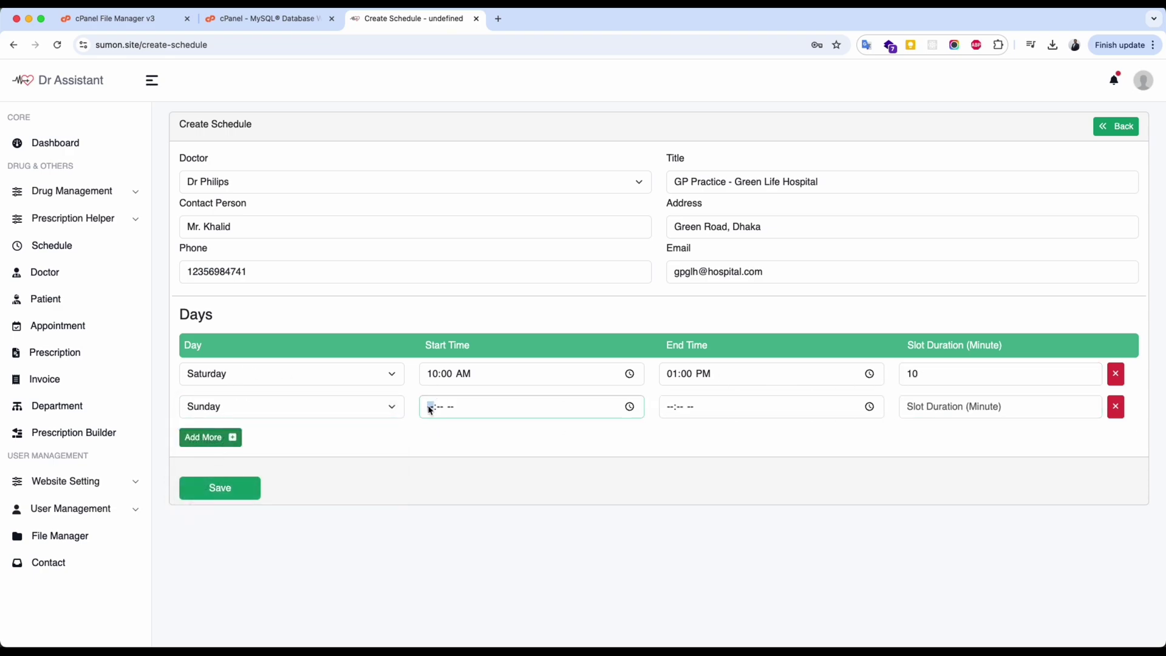
{"action": "type", "text": "1000a"}
{"action": "key", "text": "Tab"}
{"action": "key", "text": "Tab"}
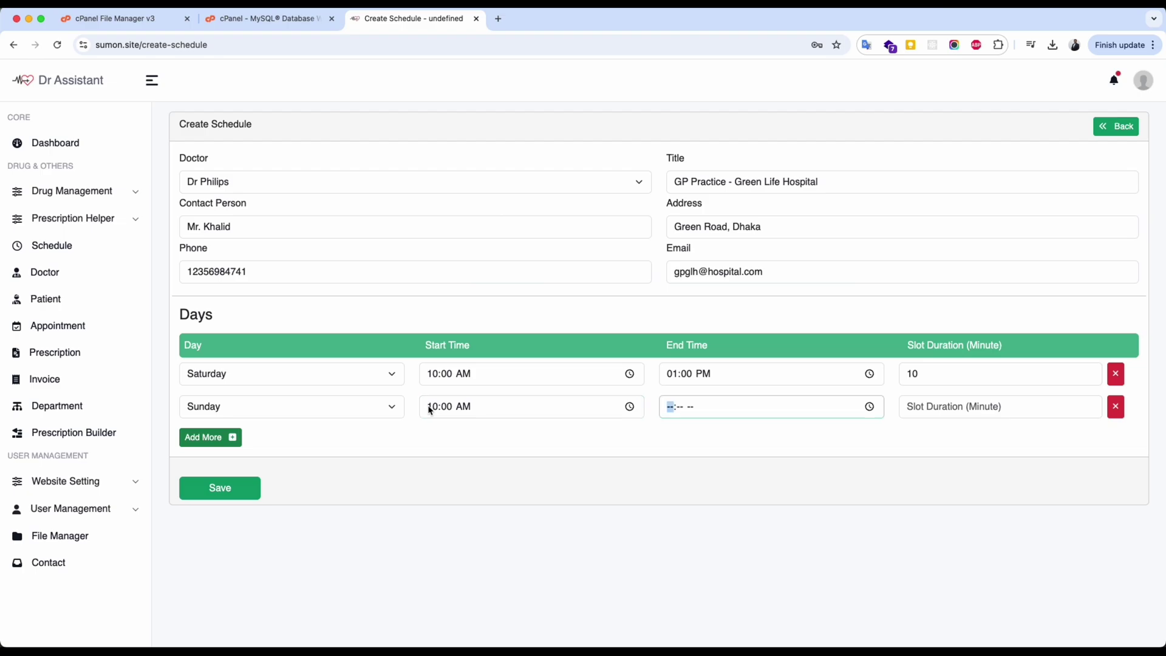
{"action": "type", "text": "0100p"}
{"action": "left_click", "coordinate": [926, 407]}
{"action": "type", "text": "10"}
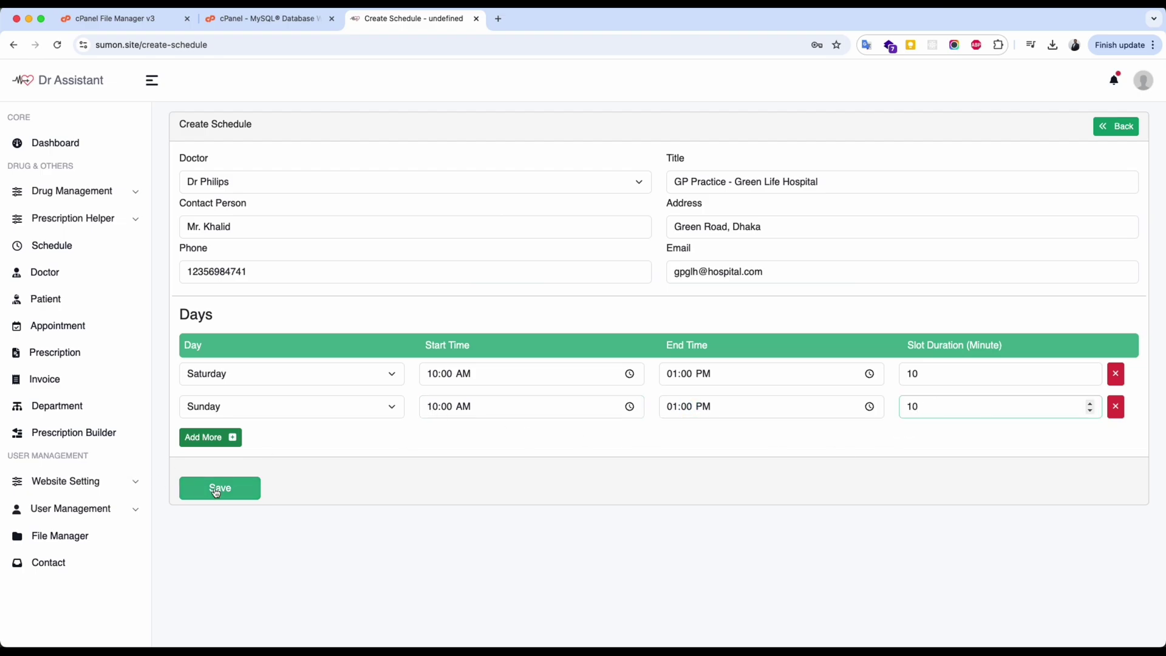
{"action": "left_click", "coordinate": [217, 491]}
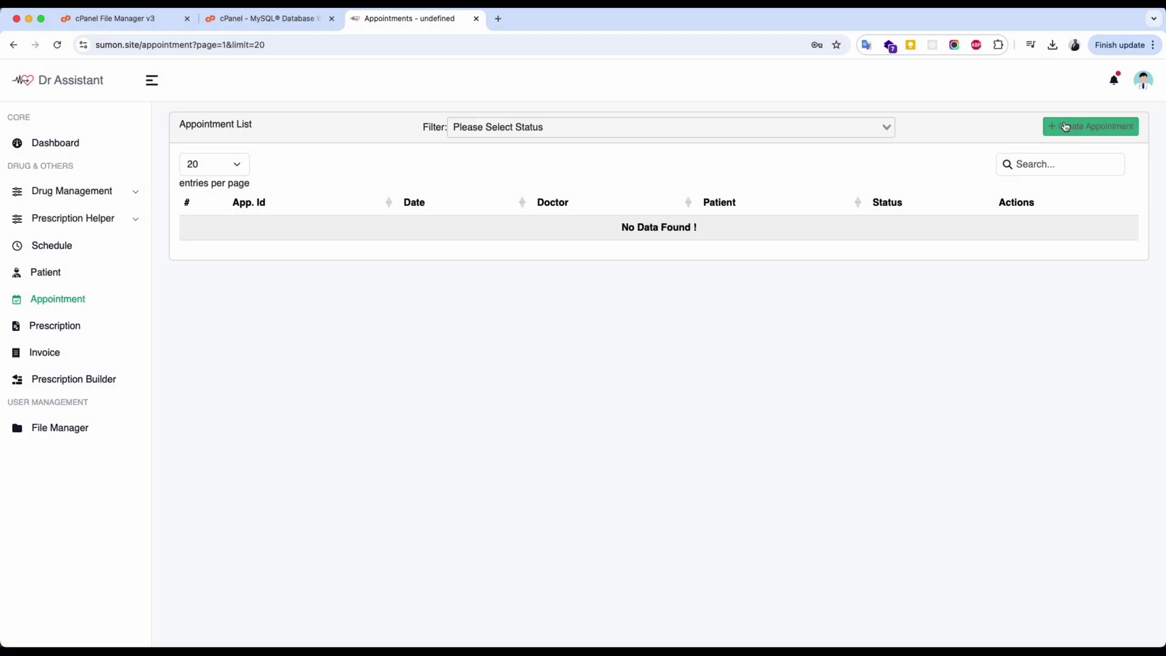
Begin a new appointment for 11 February 2025 at 1:00 PM and bring up the patient picker.
{"action": "left_click", "coordinate": [1066, 127]}
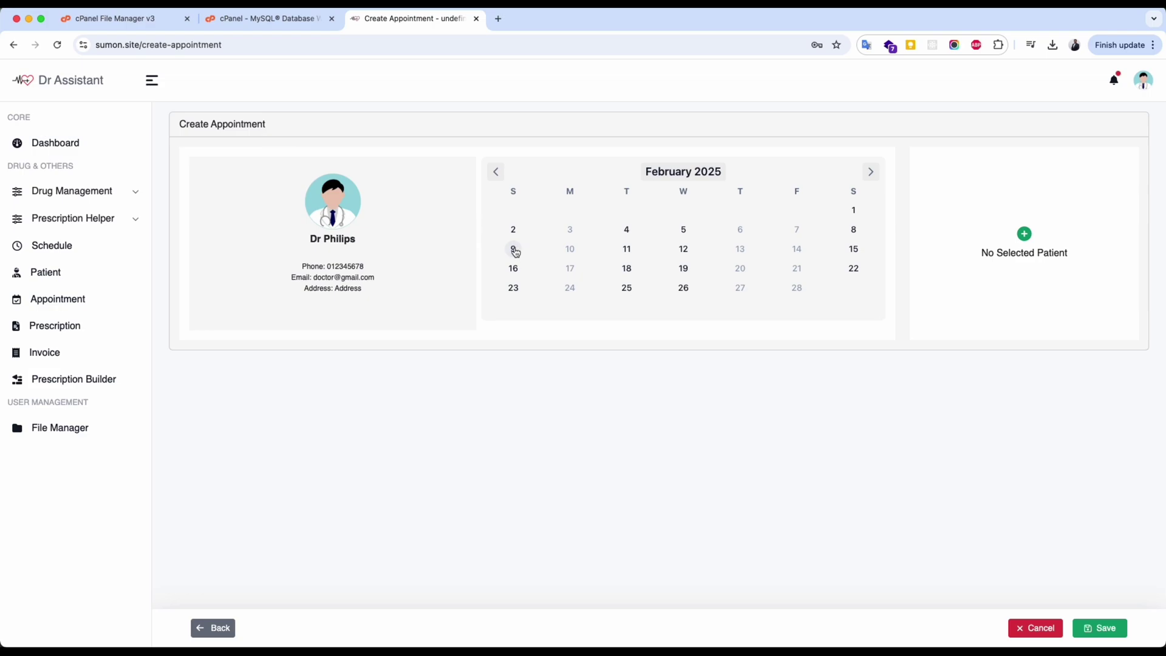
{"action": "left_click", "coordinate": [628, 254]}
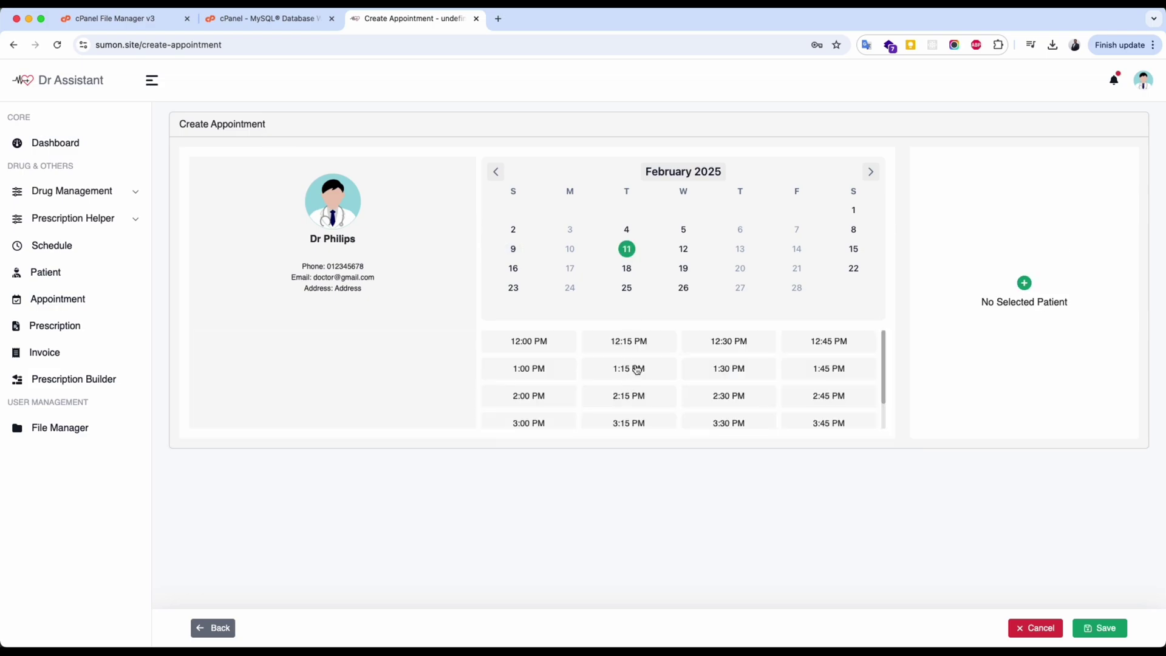
{"action": "scroll", "coordinate": [635, 368], "scroll_direction": "down", "scroll_amount": 1}
{"action": "scroll", "coordinate": [635, 368], "scroll_direction": "up", "scroll_amount": 1}
{"action": "left_click", "coordinate": [533, 367]}
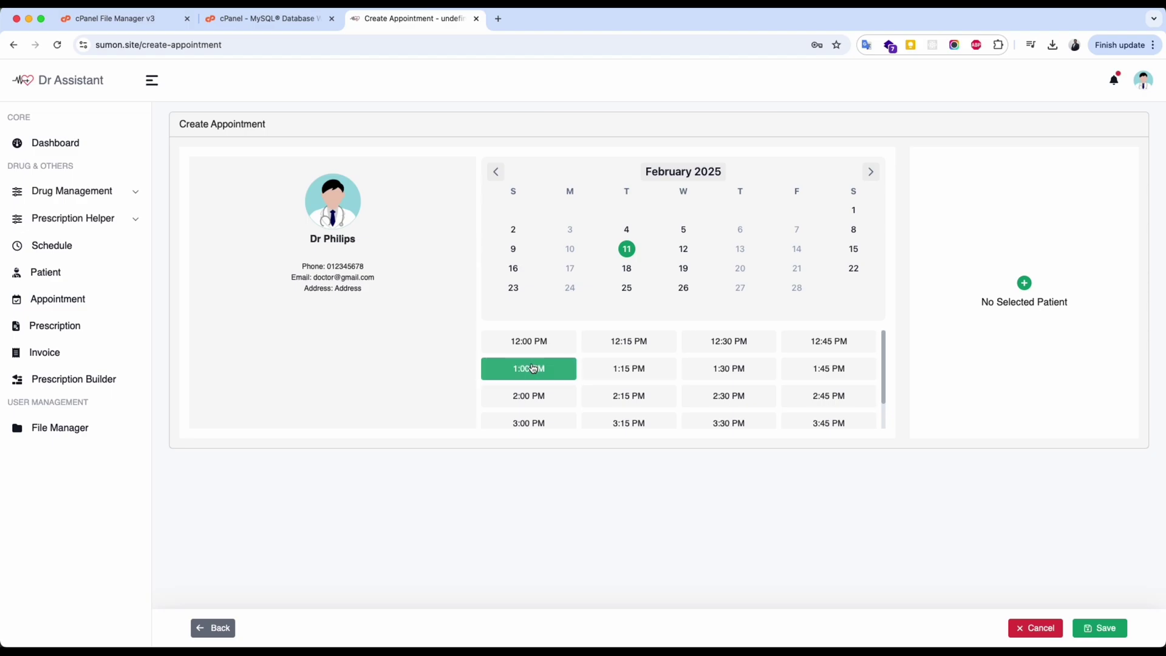
{"action": "left_click", "coordinate": [1024, 283]}
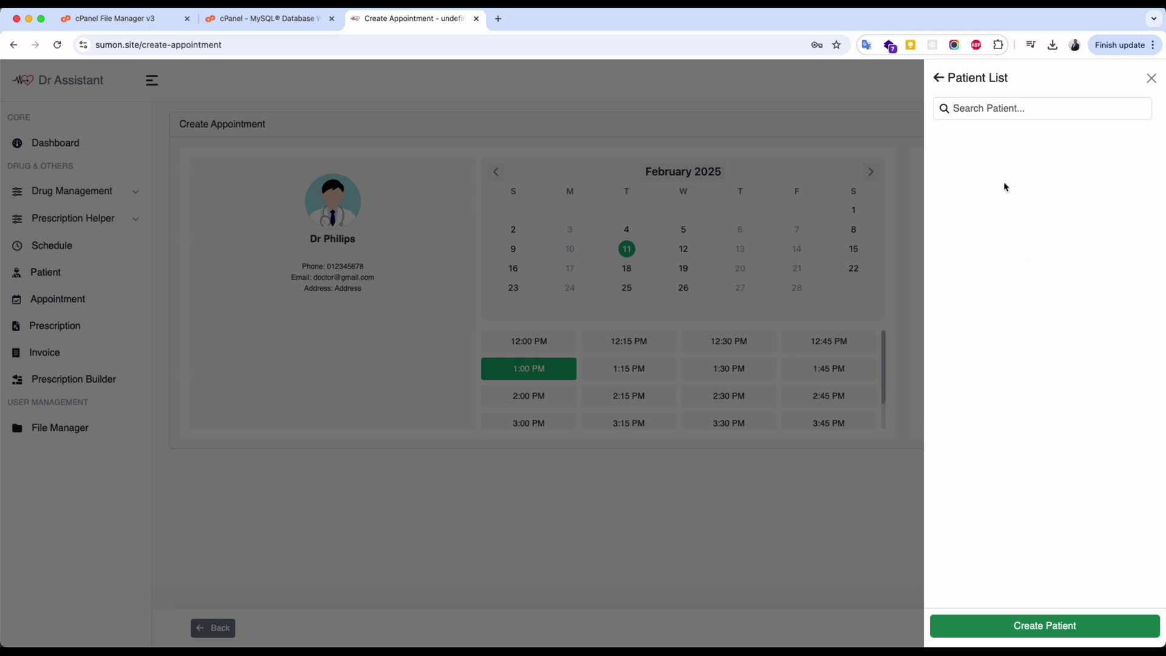
Create a new patient with name, e-mail, phone number and age 10.
{"action": "left_click", "coordinate": [1057, 626]}
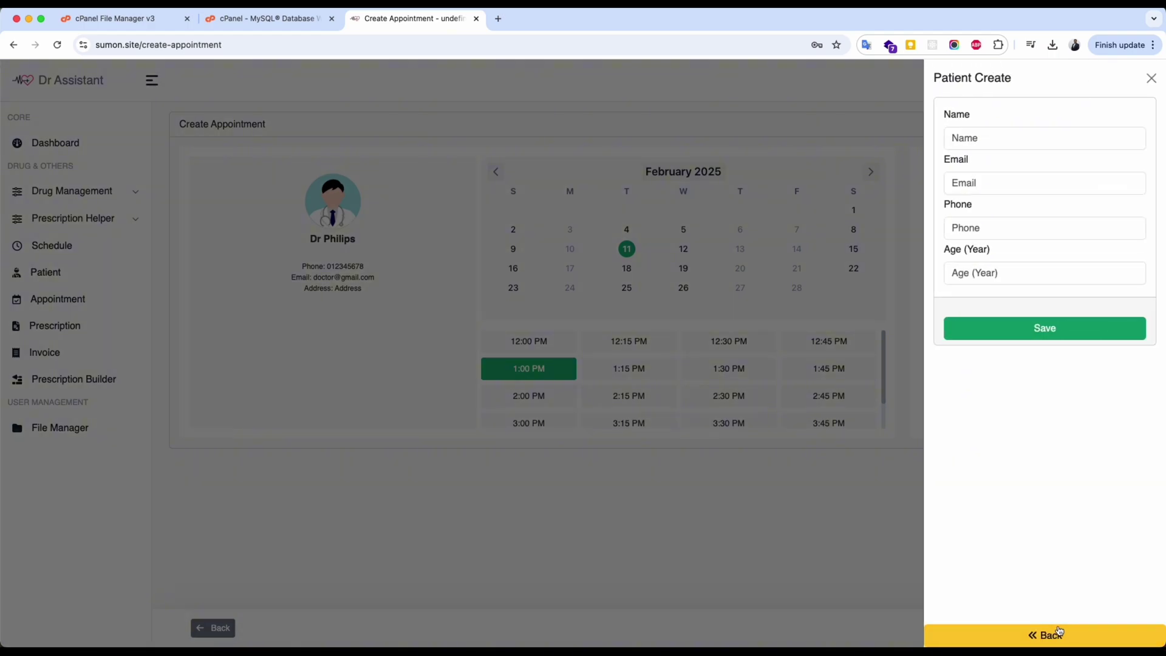
{"action": "left_click", "coordinate": [985, 136]}
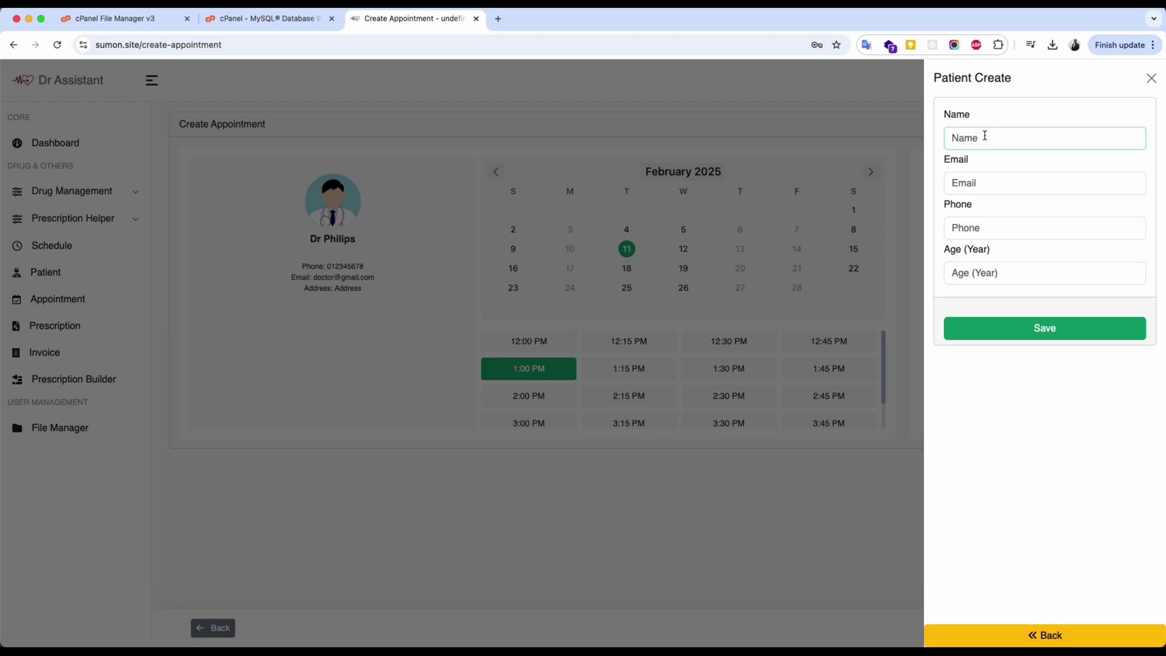
{"action": "type", "text": "S"}
{"action": "left_click", "coordinate": [972, 183]}
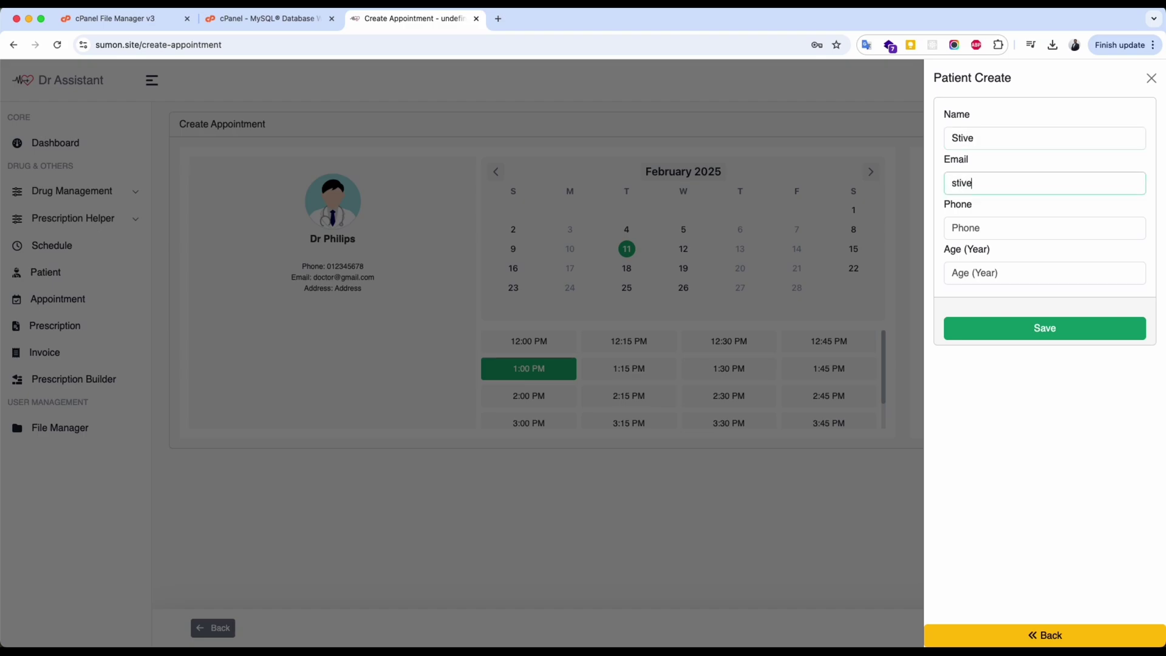
{"action": "left_click", "coordinate": [1002, 228]}
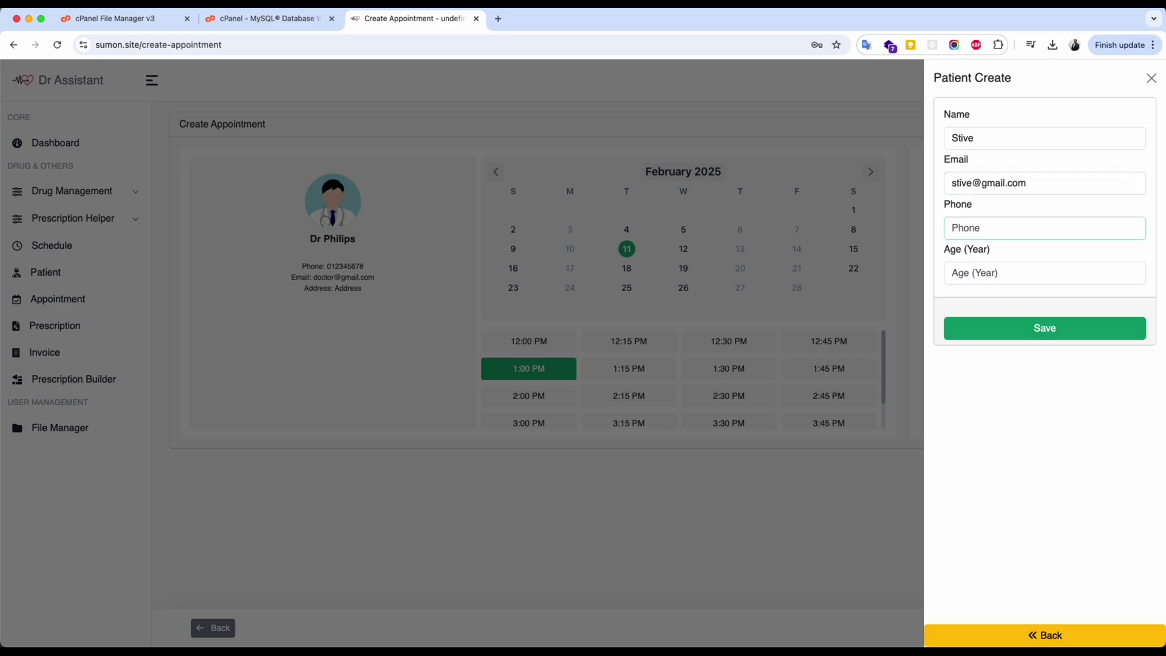
{"action": "left_click", "coordinate": [1045, 273]}
{"action": "type", "text": "10"}
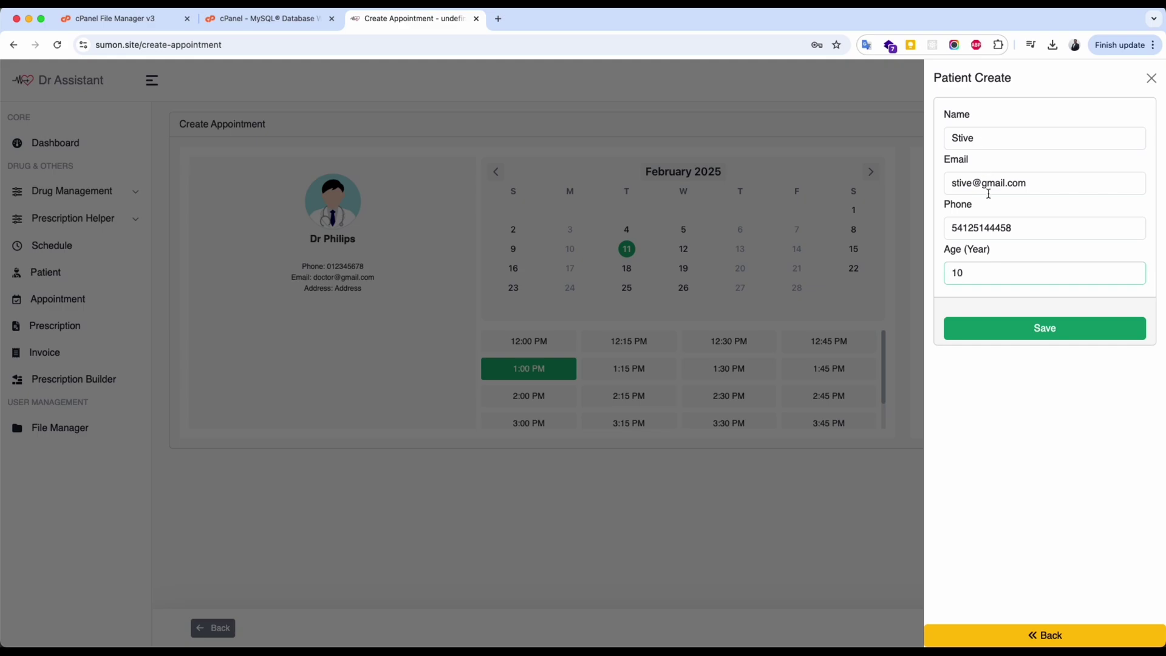
{"action": "left_click", "coordinate": [1036, 328]}
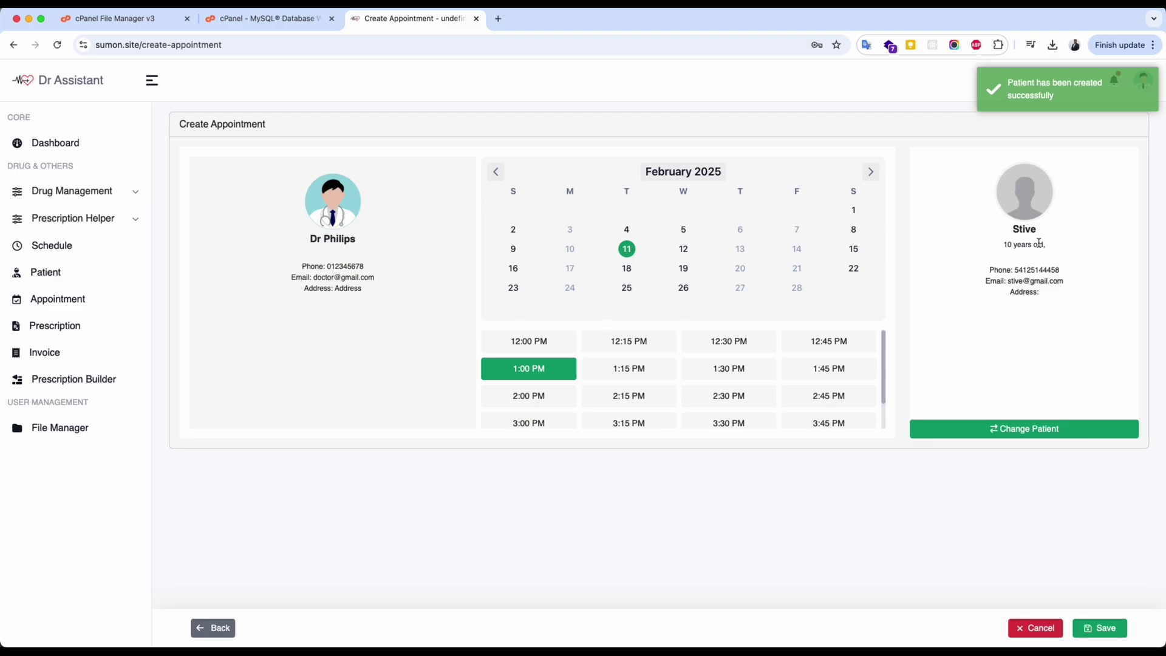
Check the patient list, close it, and save the 11 February 1:00 PM appointment.
{"action": "left_click", "coordinate": [999, 436]}
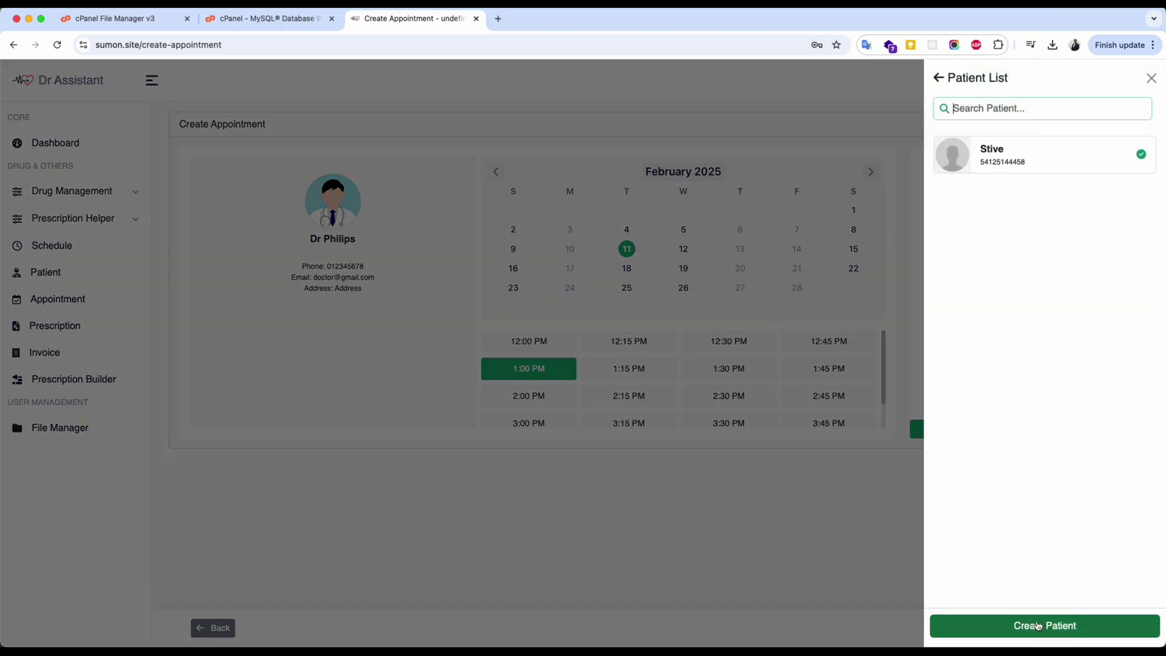
{"action": "left_click", "coordinate": [1151, 78]}
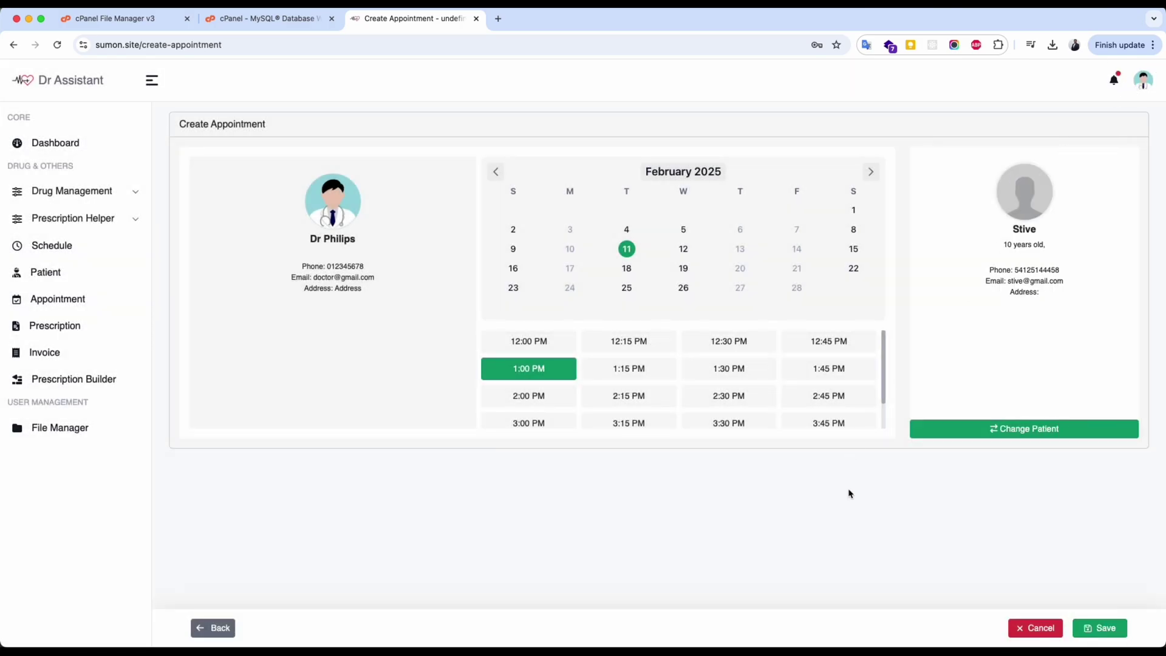
{"action": "left_click", "coordinate": [1097, 631]}
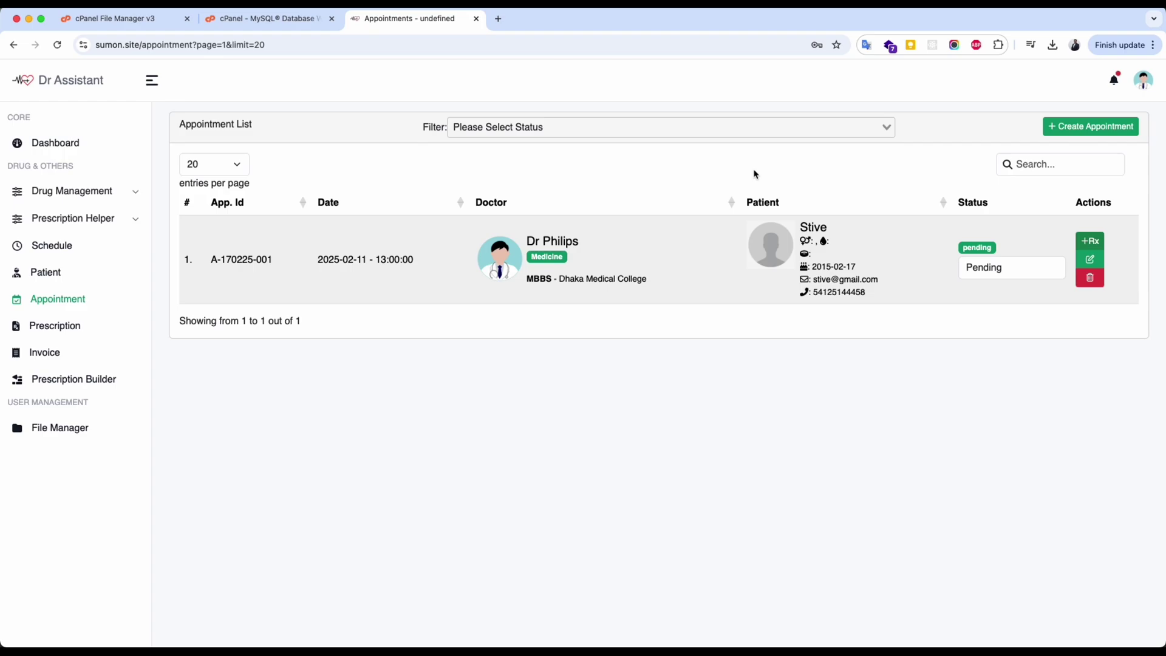
Change the new appointment's status from Pending to Approved.
{"action": "left_click", "coordinate": [1024, 269]}
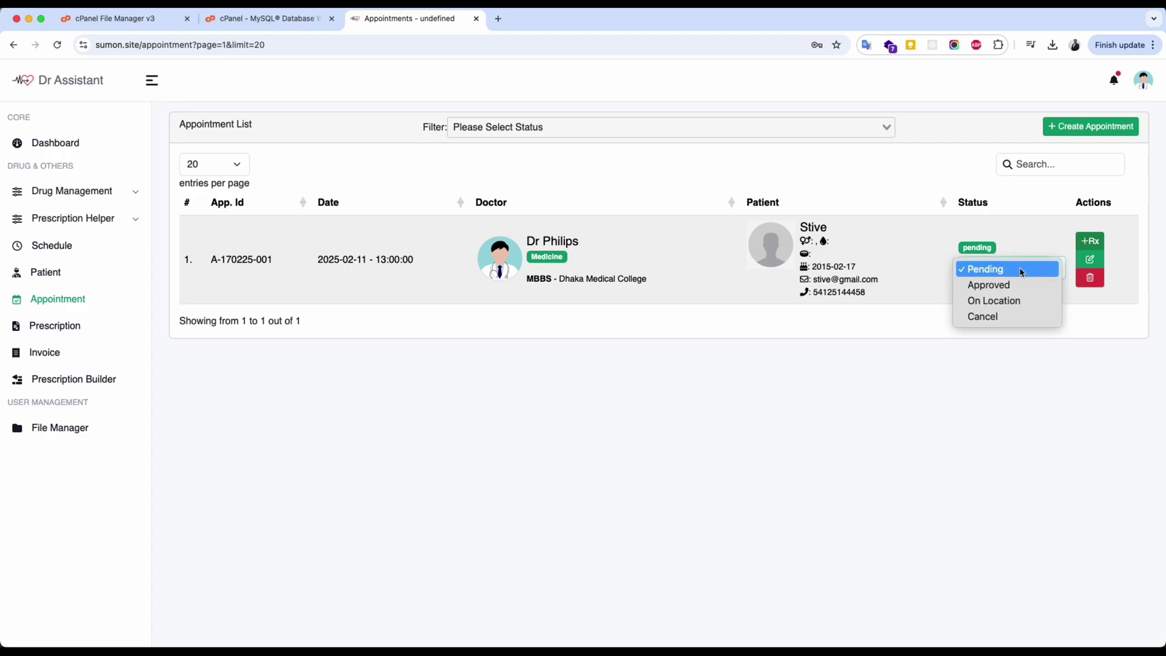
{"action": "left_click", "coordinate": [1002, 283]}
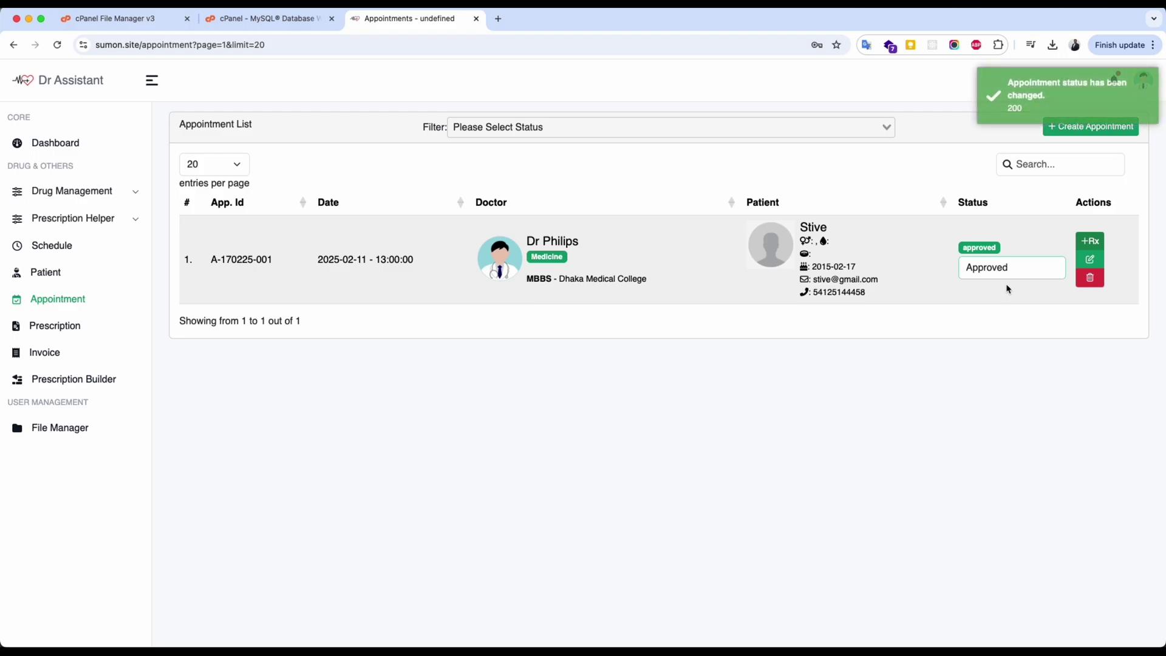
{"action": "left_click", "coordinate": [935, 362]}
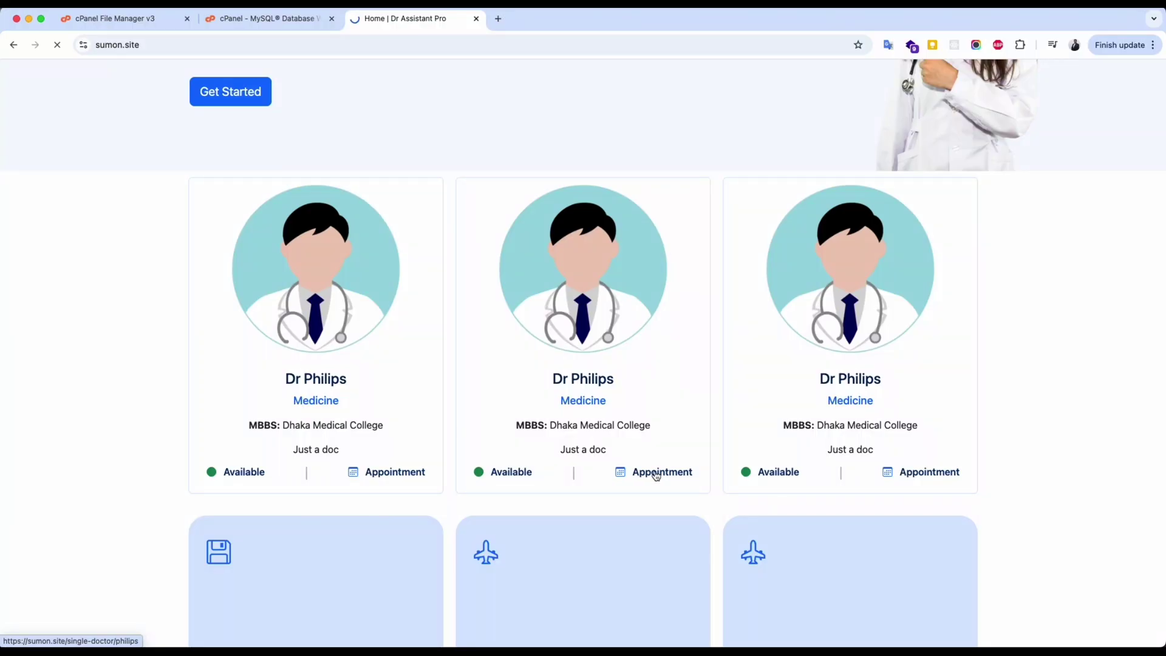
On Dr Philips' booking page, choose 12 February at 02:15 PM and book it.
{"action": "left_click", "coordinate": [655, 472]}
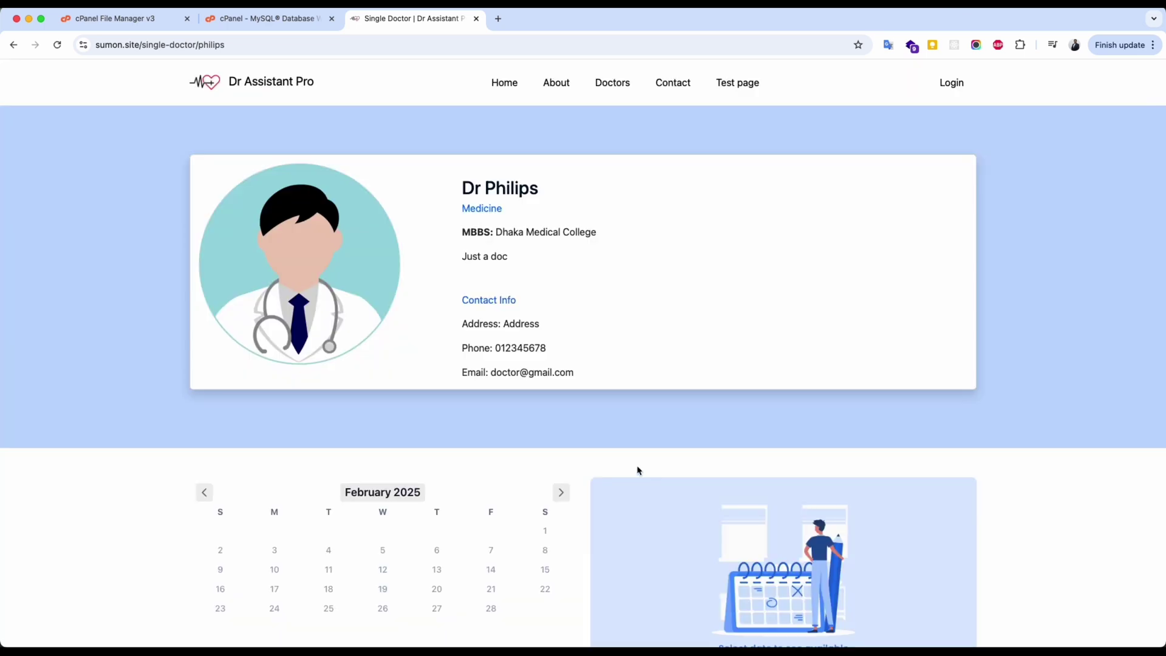
{"action": "scroll", "coordinate": [596, 331], "scroll_direction": "down", "scroll_amount": 5}
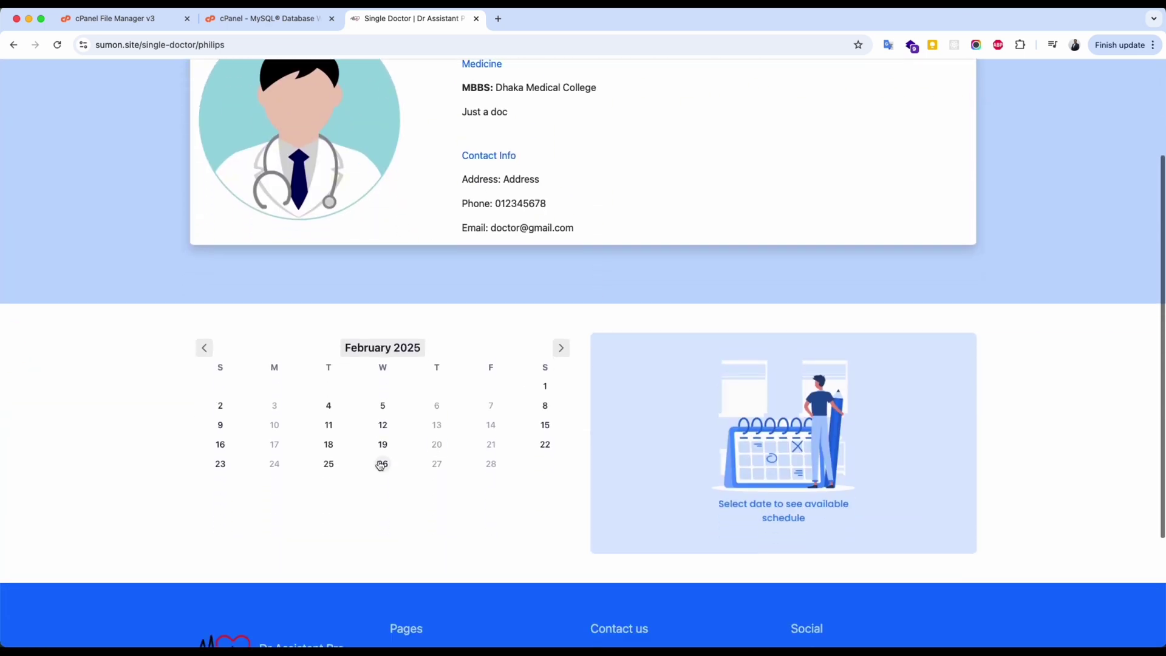
{"action": "left_click", "coordinate": [382, 444]}
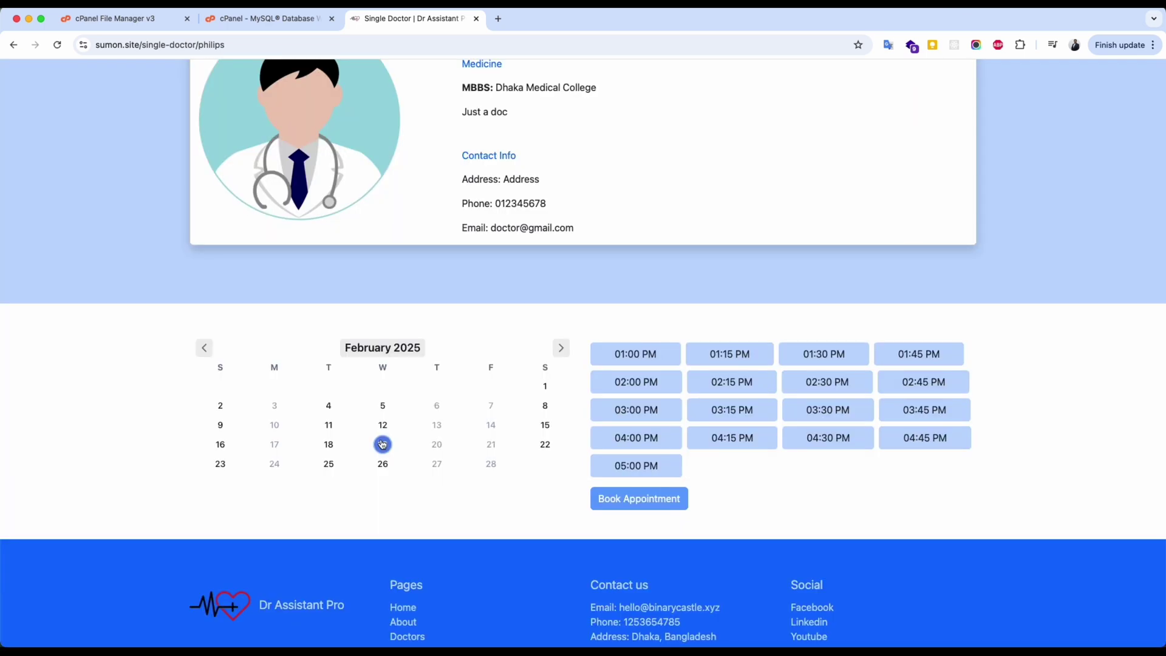
{"action": "scroll", "coordinate": [382, 445], "scroll_direction": "up", "scroll_amount": 3}
{"action": "scroll", "coordinate": [497, 458], "scroll_direction": "down", "scroll_amount": 3}
{"action": "left_click", "coordinate": [382, 505]}
{"action": "left_click", "coordinate": [743, 469]}
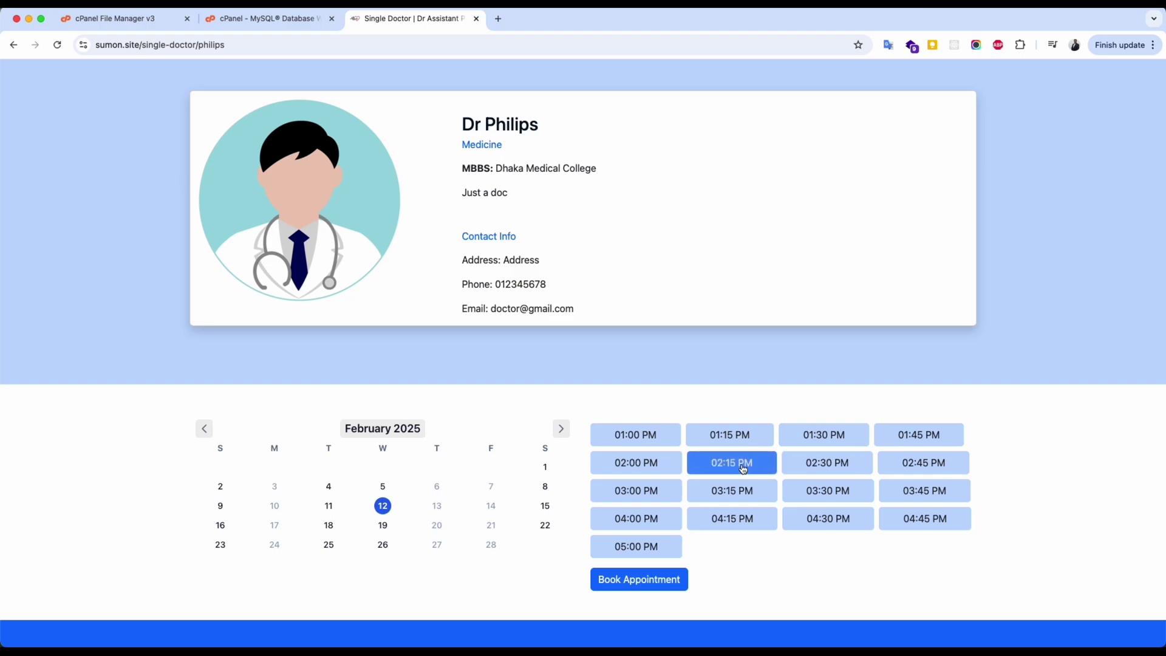
{"action": "scroll", "coordinate": [742, 468], "scroll_direction": "down", "scroll_amount": 1}
{"action": "left_click", "coordinate": [645, 555]}
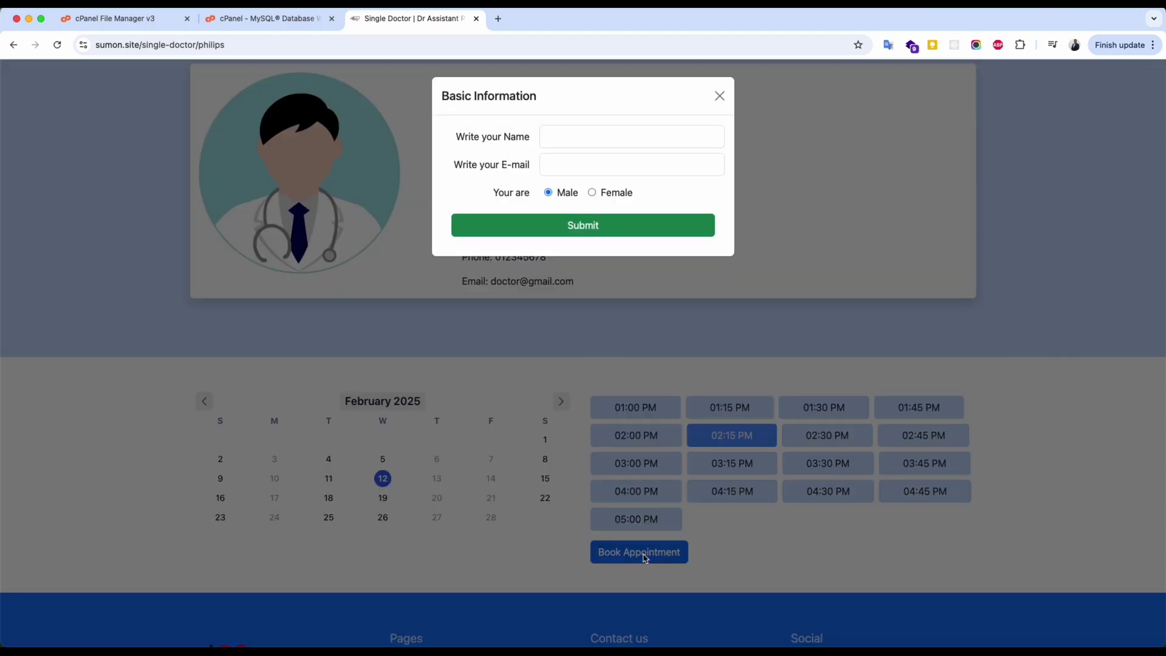
Enter the patient's name and e-mail, submit, then paste and verify the emailed code.
{"action": "left_click", "coordinate": [558, 131]}
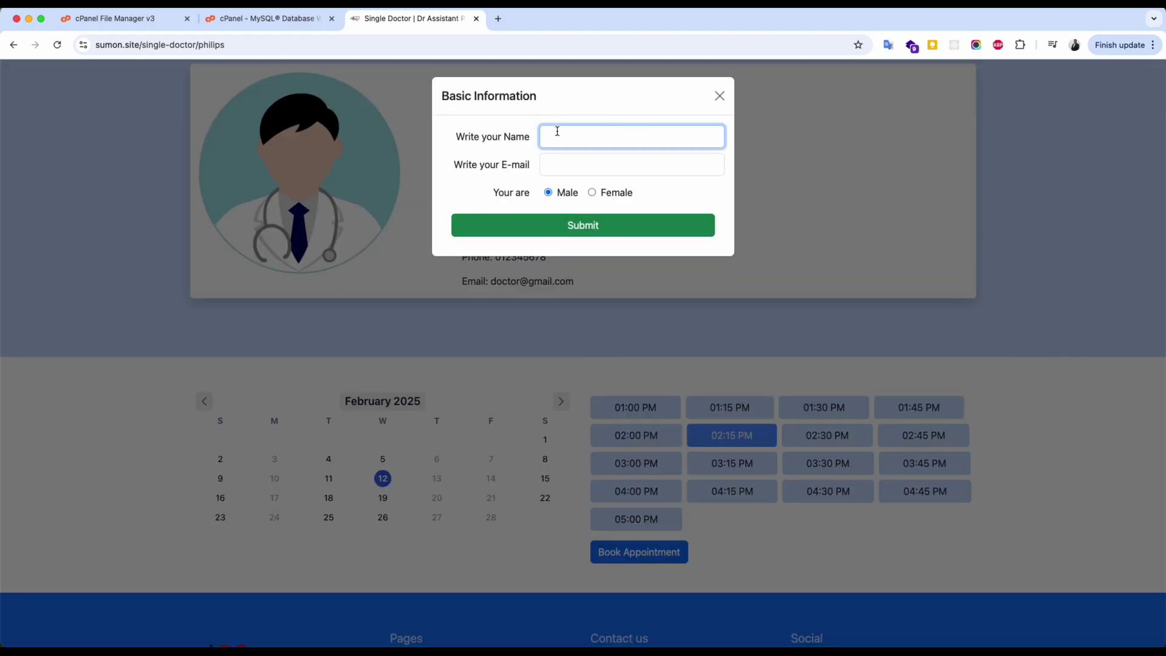
{"action": "type", "text": "Rrkj"}
{"action": "left_click", "coordinate": [632, 165]}
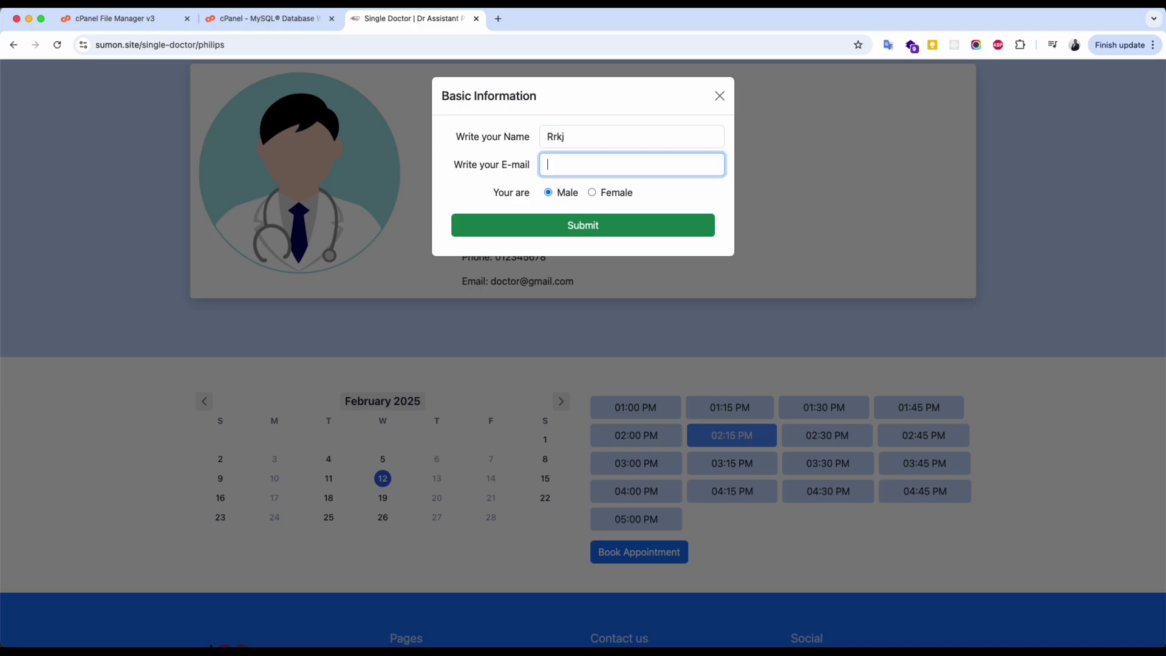
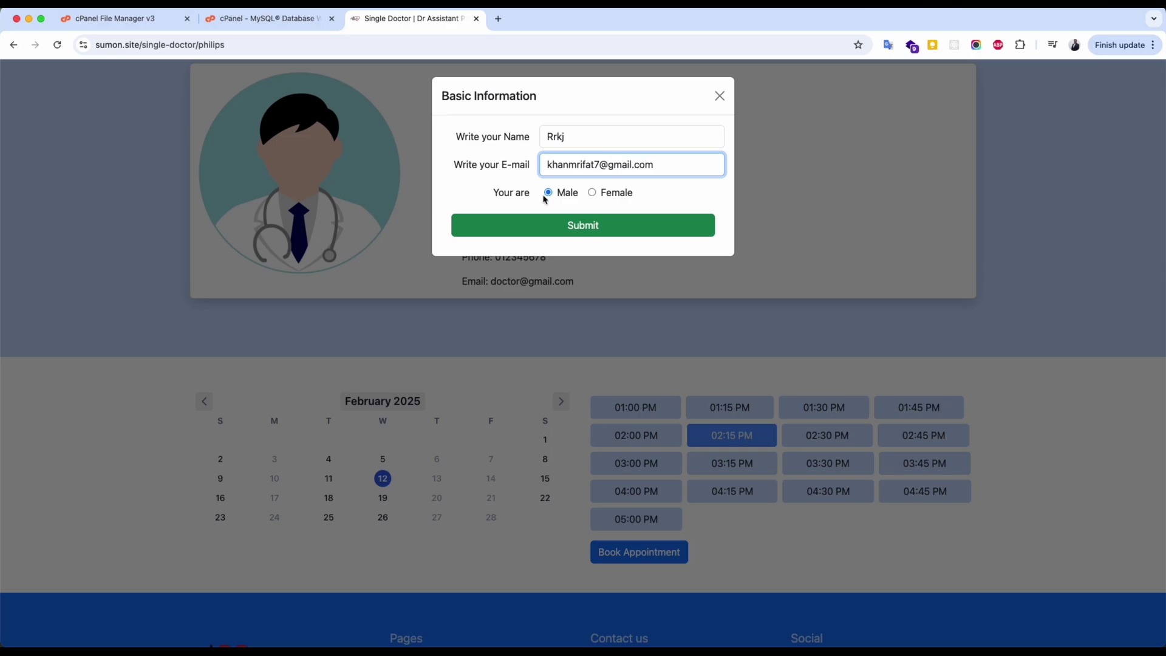
{"action": "left_click", "coordinate": [549, 229]}
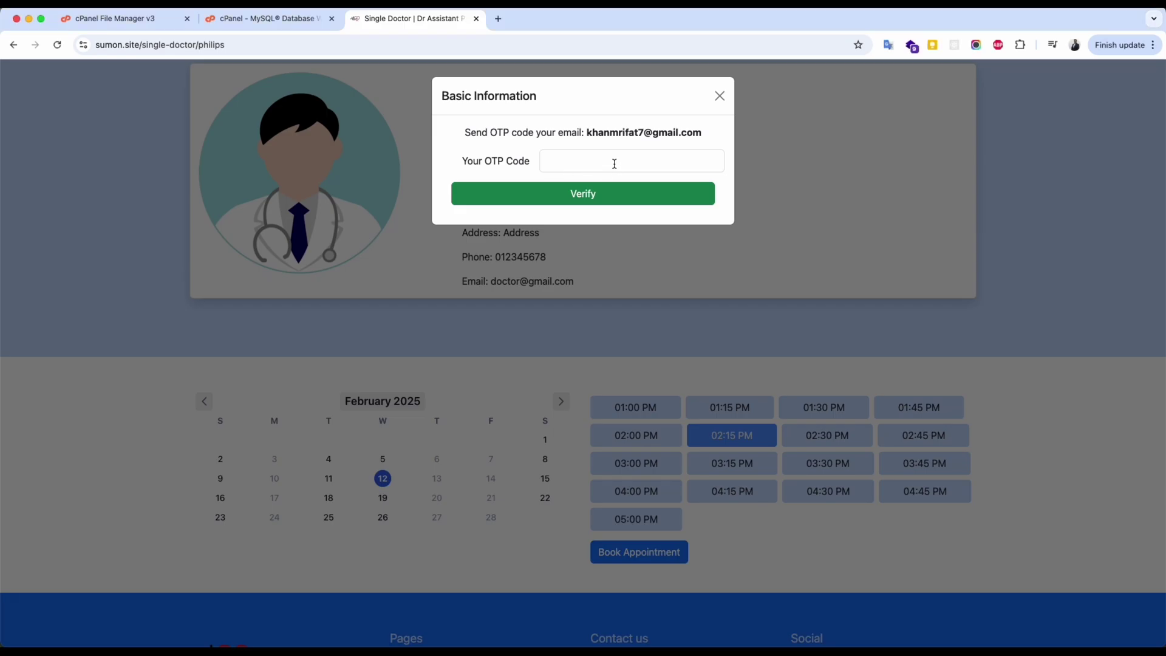
{"action": "left_click", "coordinate": [615, 164]}
{"action": "key", "text": "super+v"}
{"action": "left_click", "coordinate": [565, 195]}
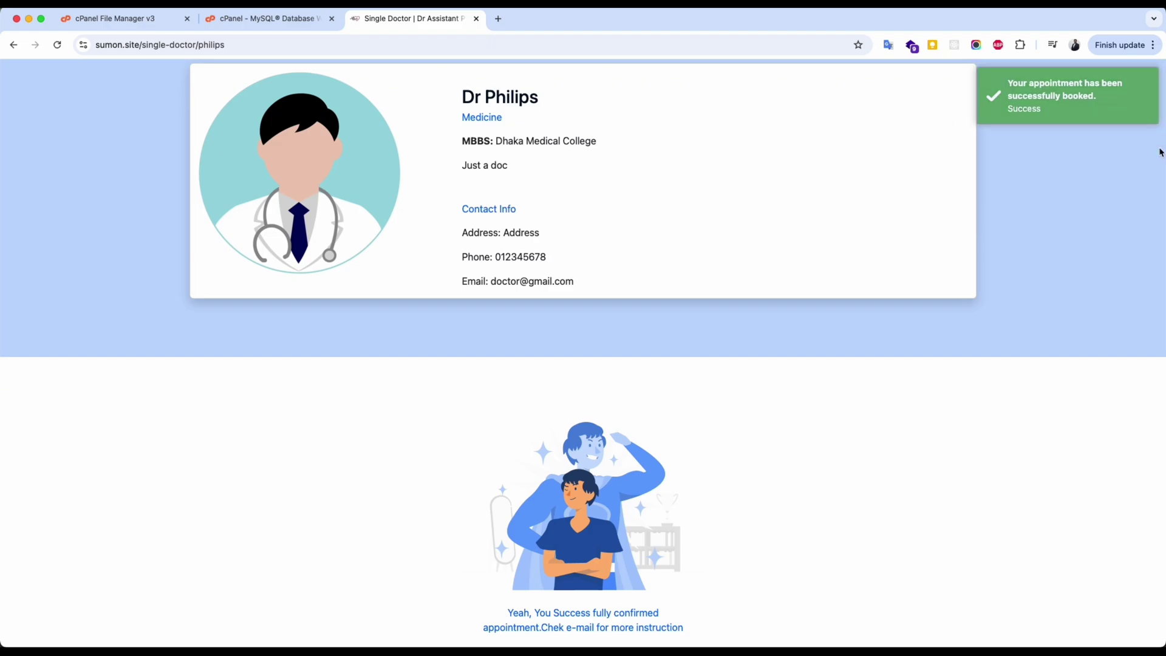
Open the login page from the welcome email and fill in the account e-mail address.
{"action": "key", "text": "super+grave"}
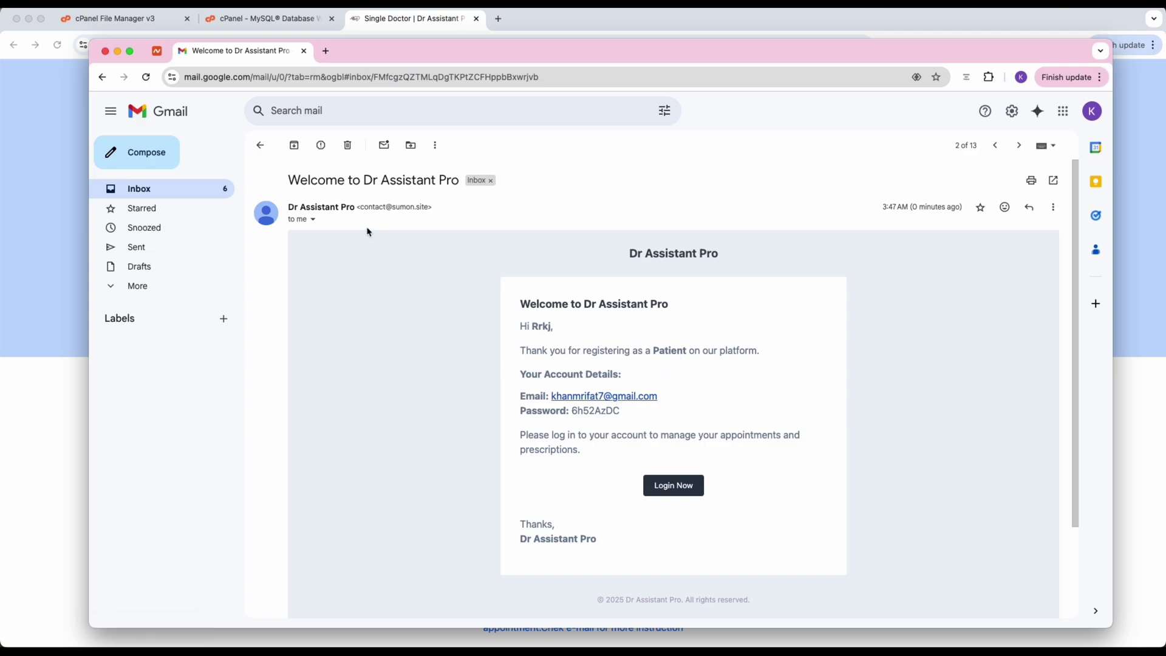
{"action": "left_click", "coordinate": [682, 487]}
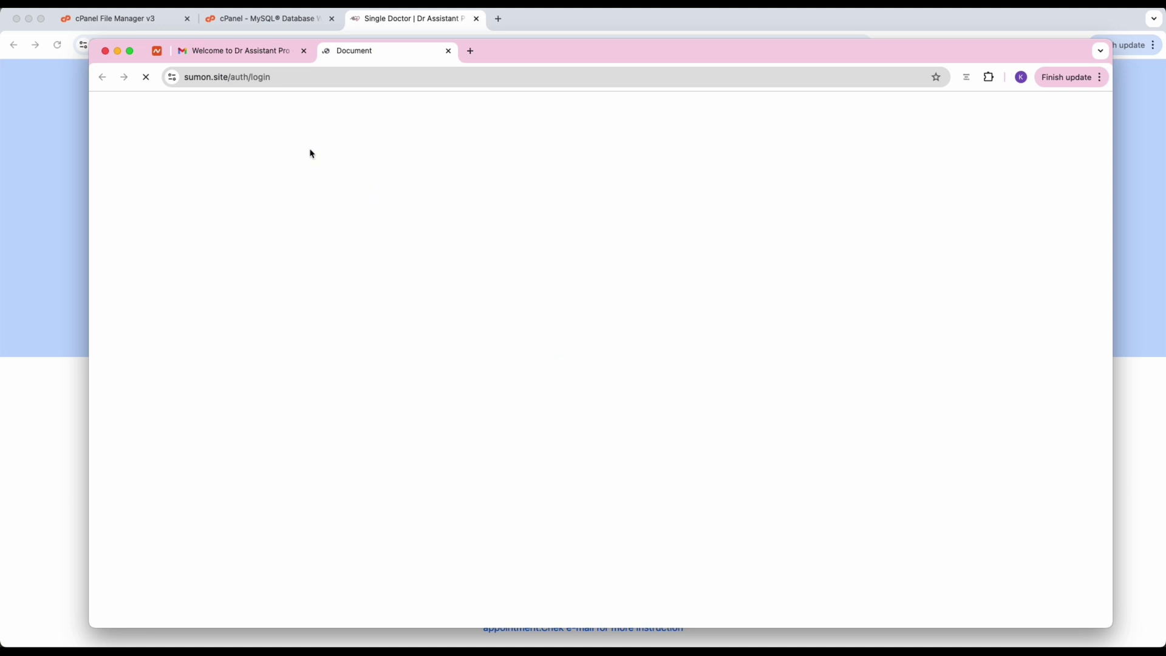
{"action": "left_click", "coordinate": [259, 50]}
{"action": "left_click_drag", "start_coordinate": [662, 398], "coordinate": [553, 398]}
{"action": "key", "text": "super+c"}
{"action": "key", "text": "ctrl+Tab"}
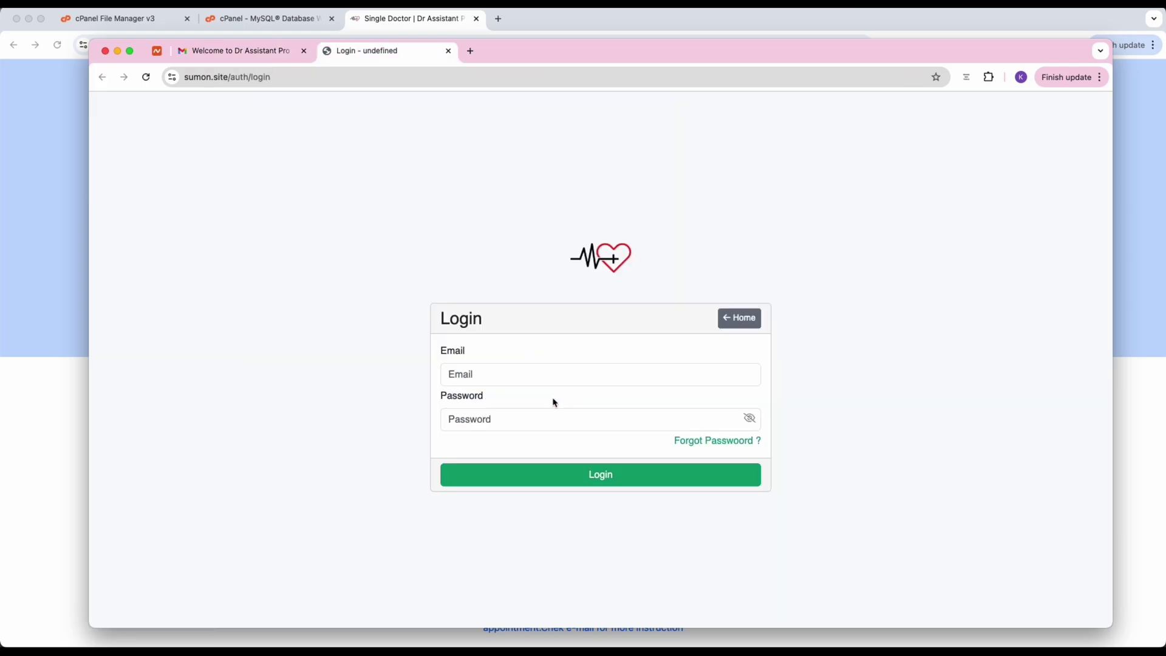
{"action": "left_click", "coordinate": [549, 371]}
{"action": "key", "text": "super+v"}
Copy the account password from the welcome email into the login form and log in.
{"action": "key", "text": "ctrl+shift+Tab"}
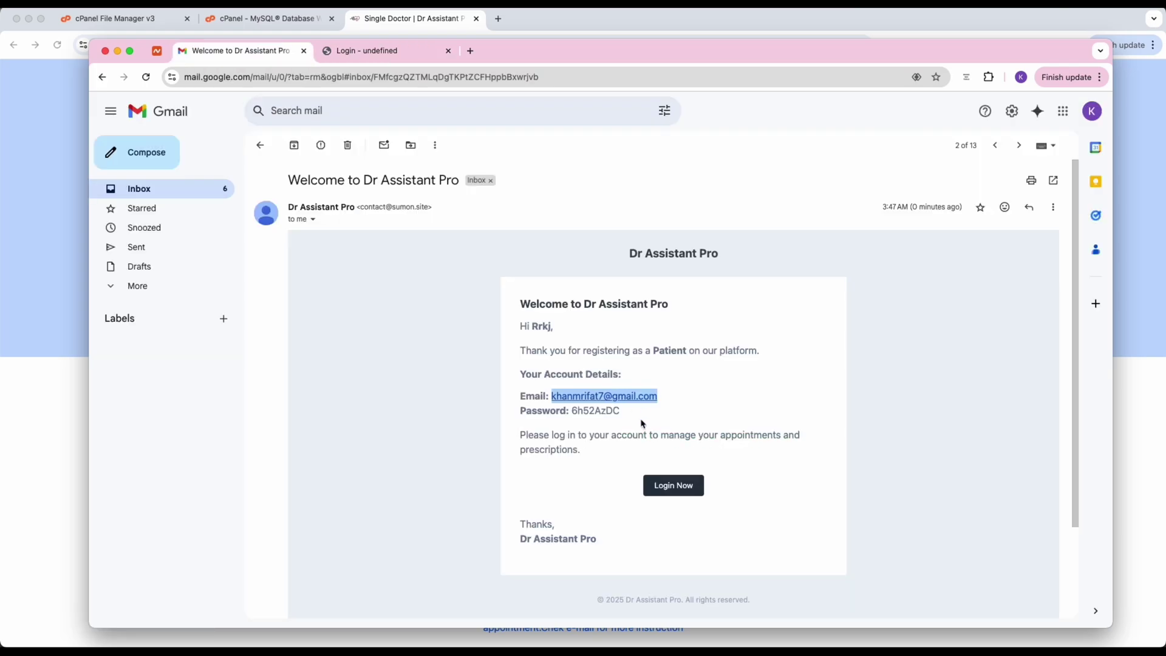
{"action": "left_click", "coordinate": [603, 419]}
{"action": "double_click", "coordinate": [601, 413]}
{"action": "key", "text": "super+c"}
{"action": "key", "text": "ctrl+Tab"}
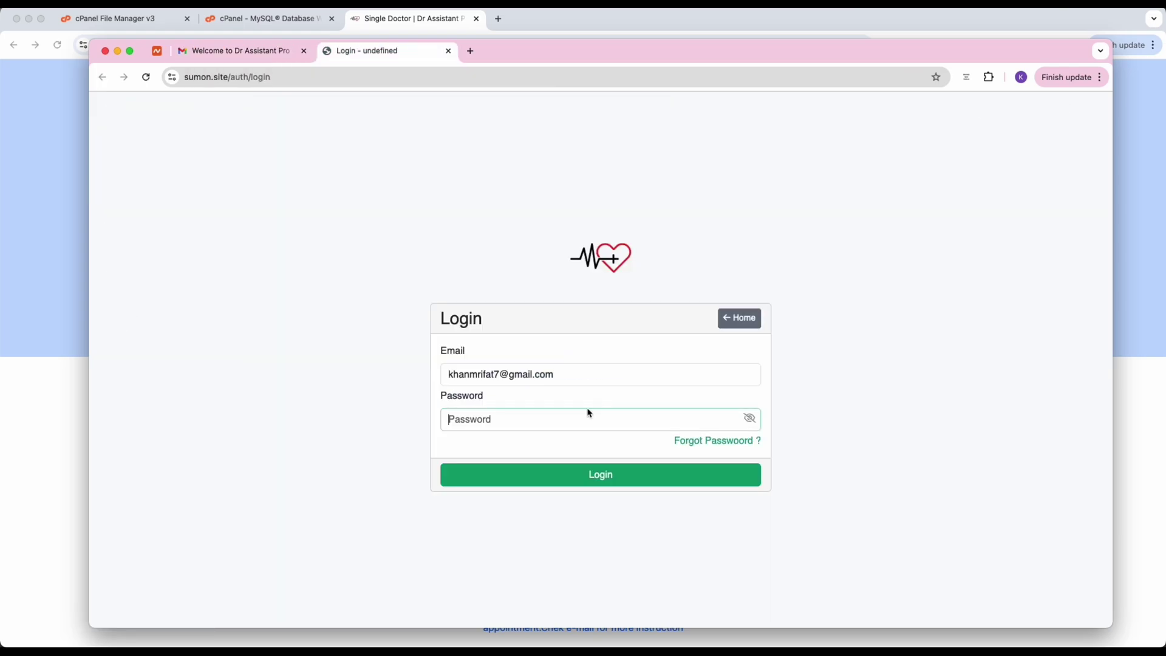
{"action": "left_click", "coordinate": [561, 424]}
{"action": "key", "text": "super+v"}
{"action": "left_click", "coordinate": [593, 478]}
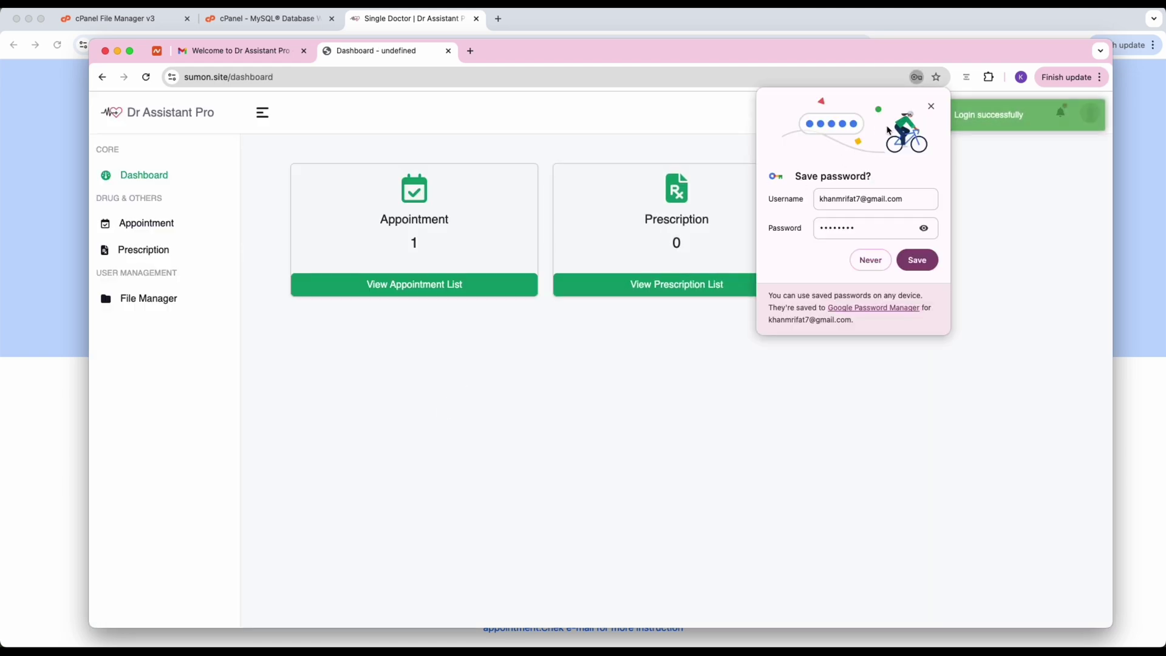
Check the patient's appointment list and try a new appointment with Dr Philips on 19 February.
{"action": "left_click", "coordinate": [138, 226]}
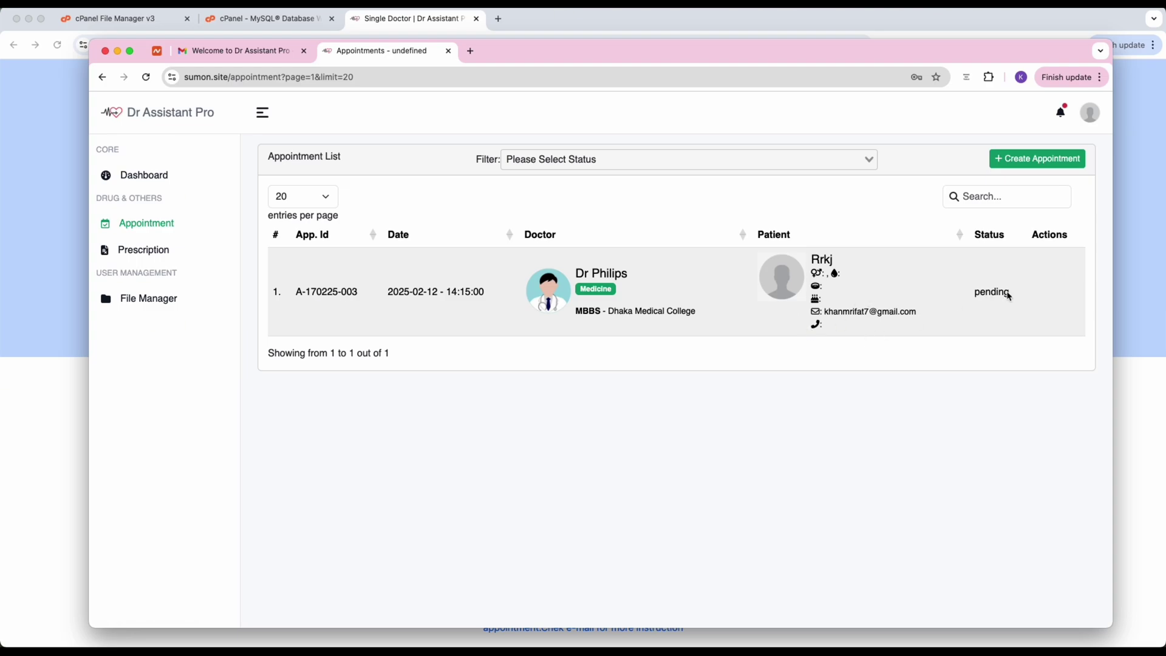
{"action": "left_click", "coordinate": [1015, 158]}
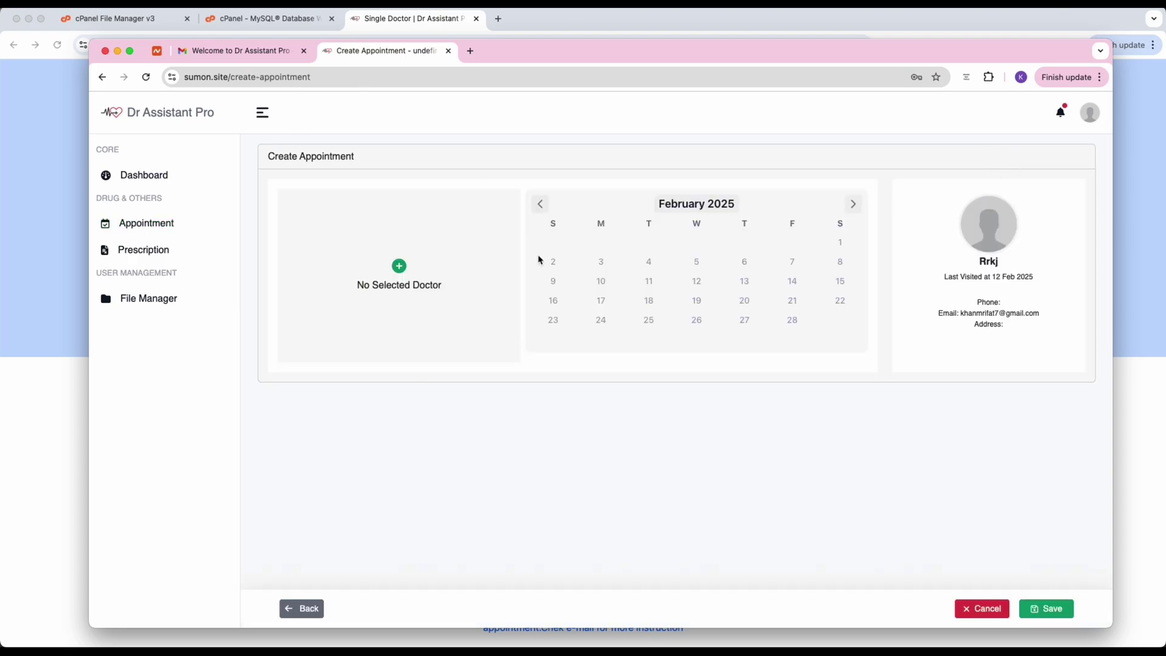
{"action": "left_click", "coordinate": [399, 266]}
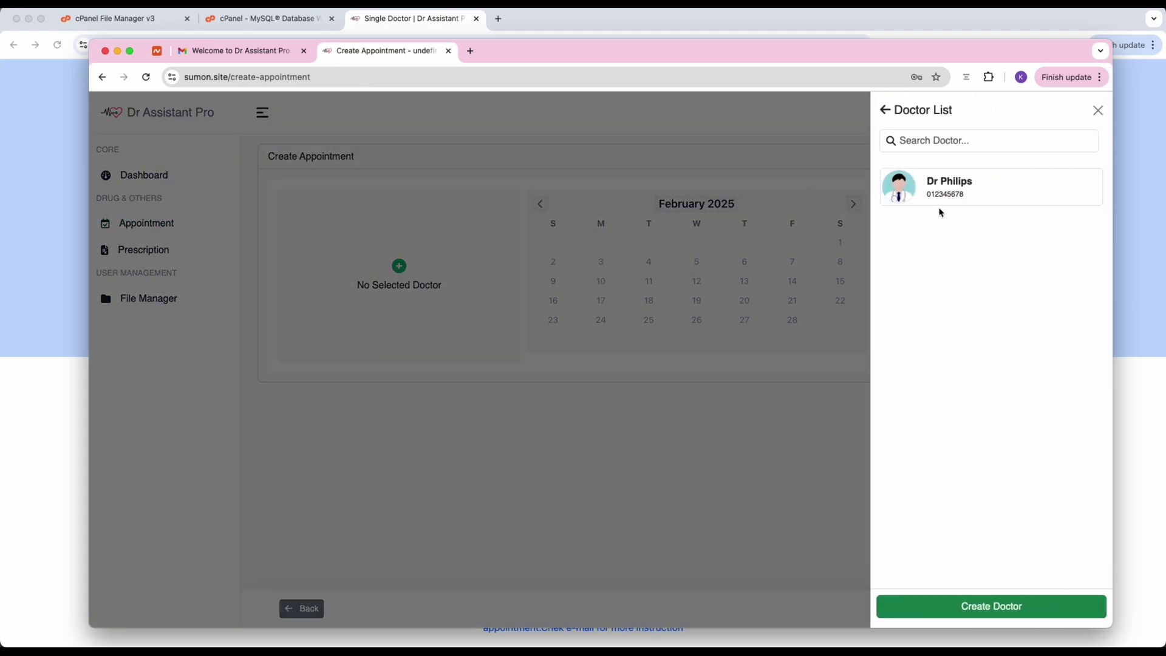
{"action": "left_click", "coordinate": [950, 184]}
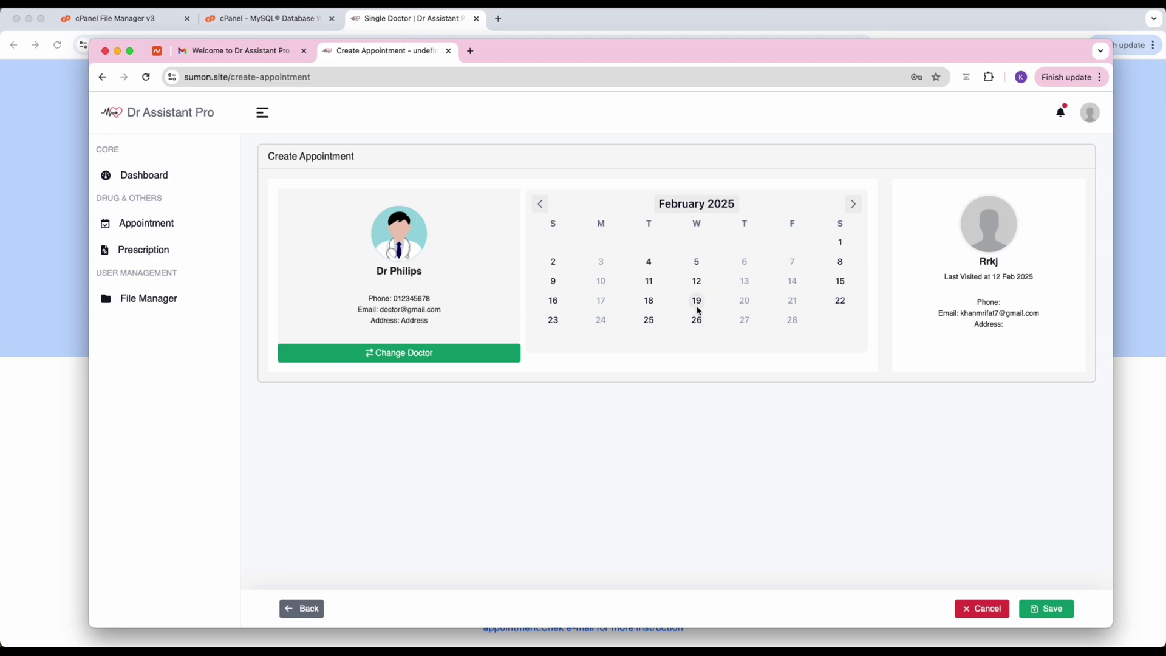
{"action": "left_click", "coordinate": [698, 304]}
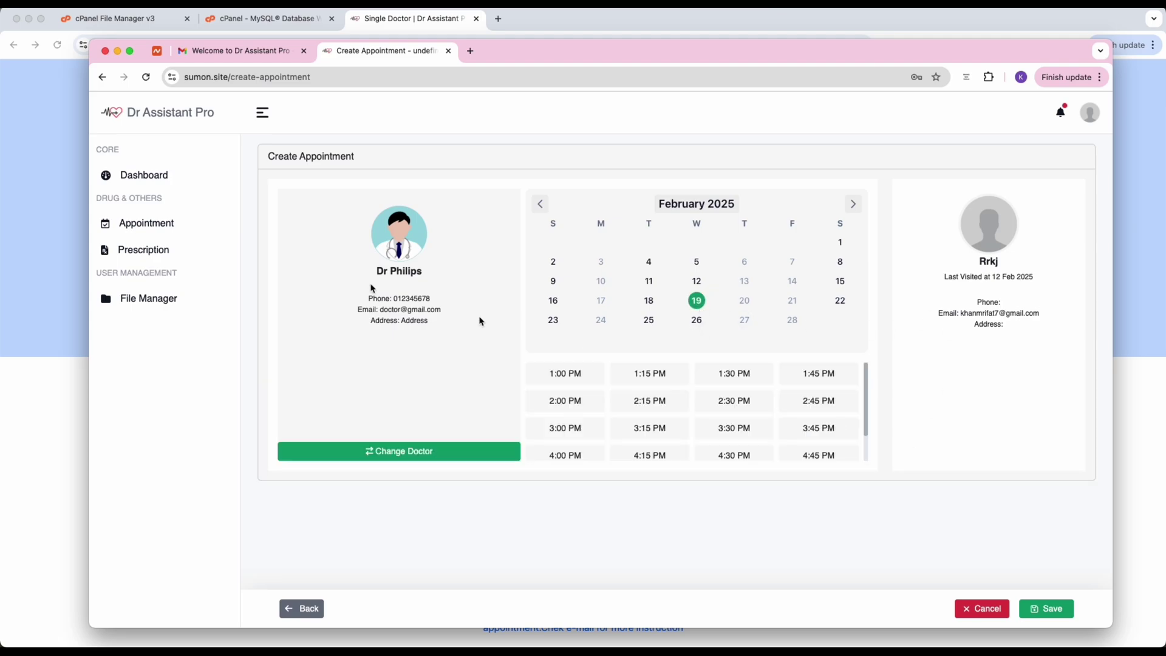
Check the dashboard and empty prescription list, then open the New Appointment Mail email in Gmail.
{"action": "left_click", "coordinate": [145, 175]}
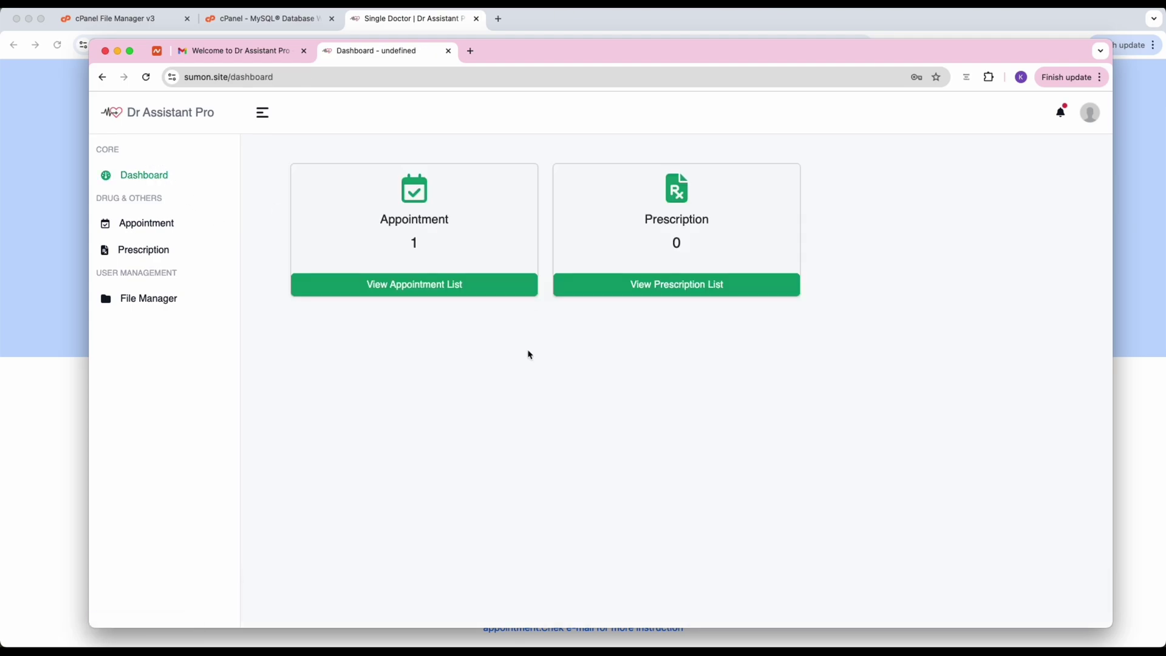
{"action": "left_click", "coordinate": [138, 251]}
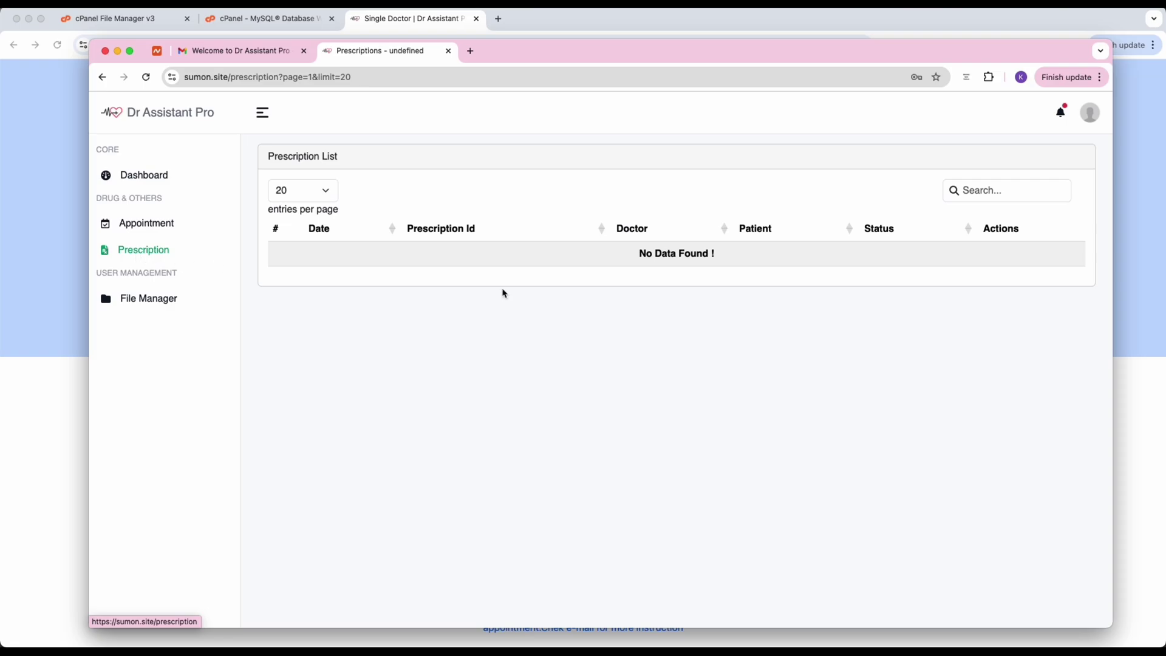
{"action": "left_click", "coordinate": [221, 52]}
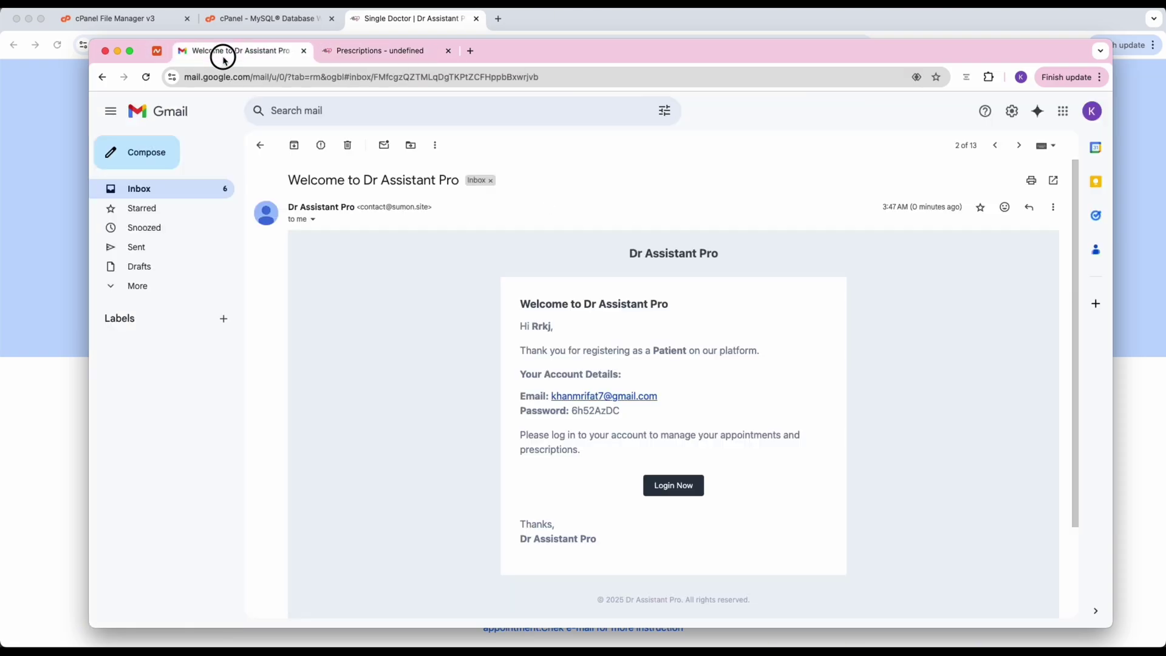
{"action": "left_click", "coordinate": [260, 145]}
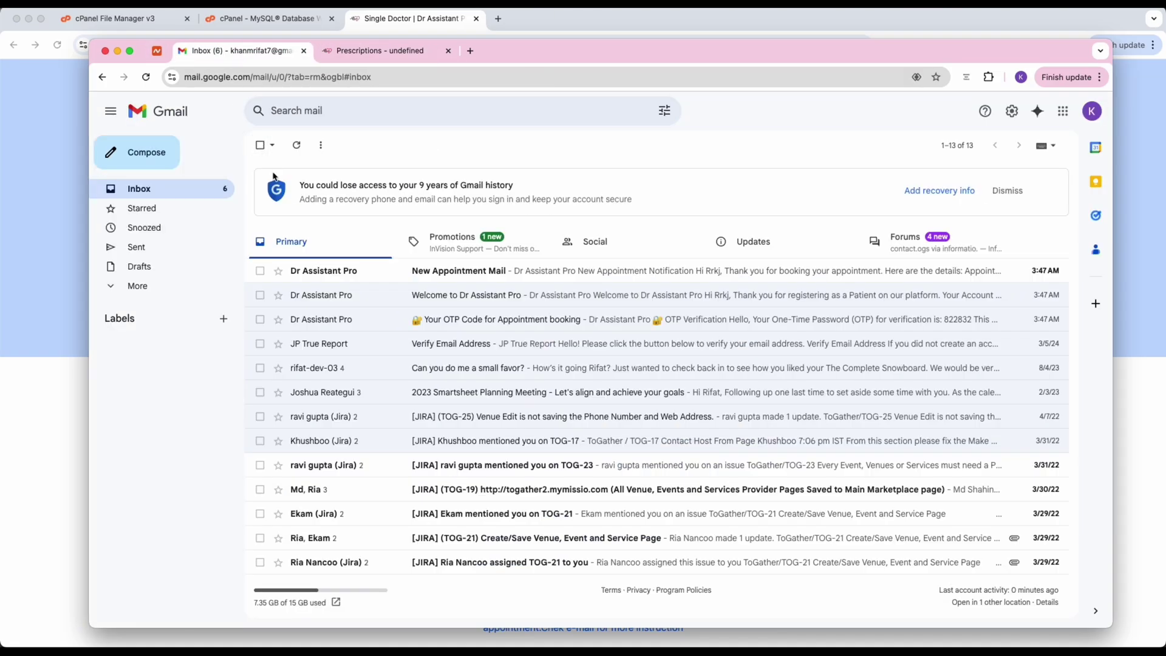
{"action": "left_click", "coordinate": [503, 272]}
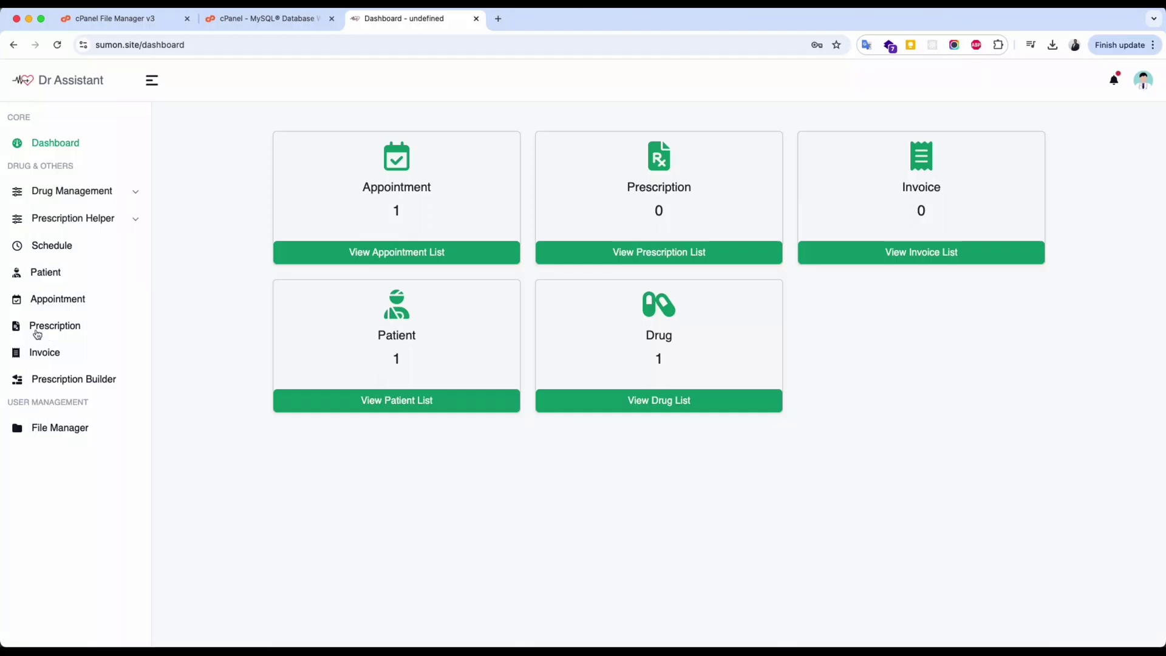
Create a Prescription From Appointment and pick +Rx on the approved 11 February appointment.
{"action": "left_click", "coordinate": [43, 328]}
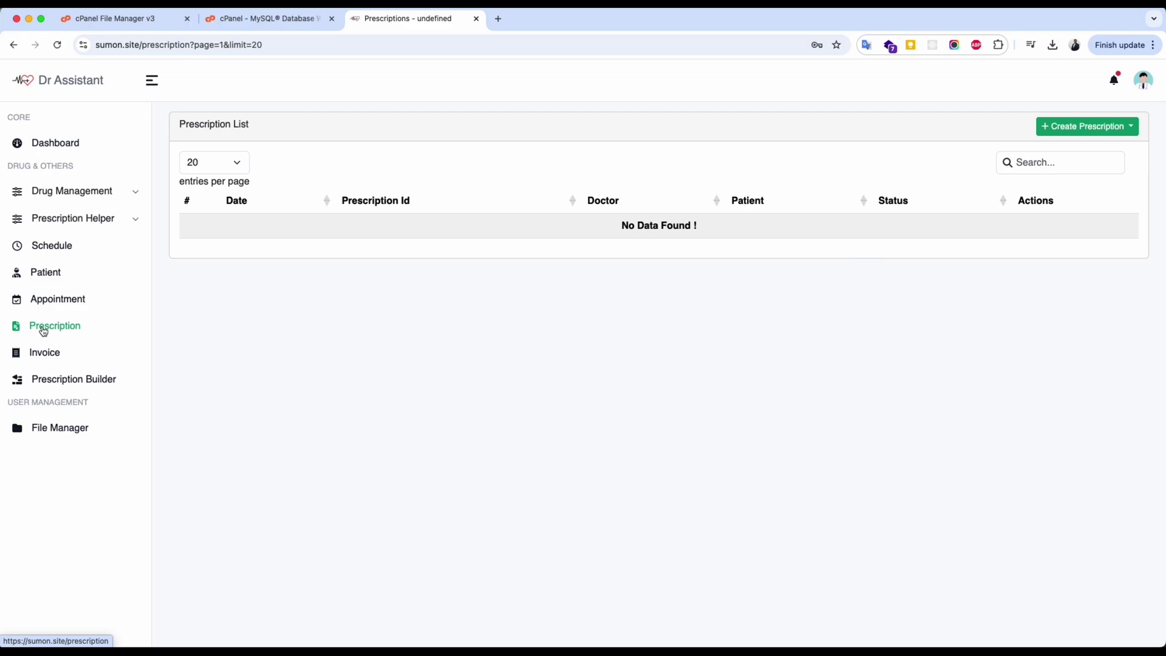
{"action": "left_click", "coordinate": [1104, 129]}
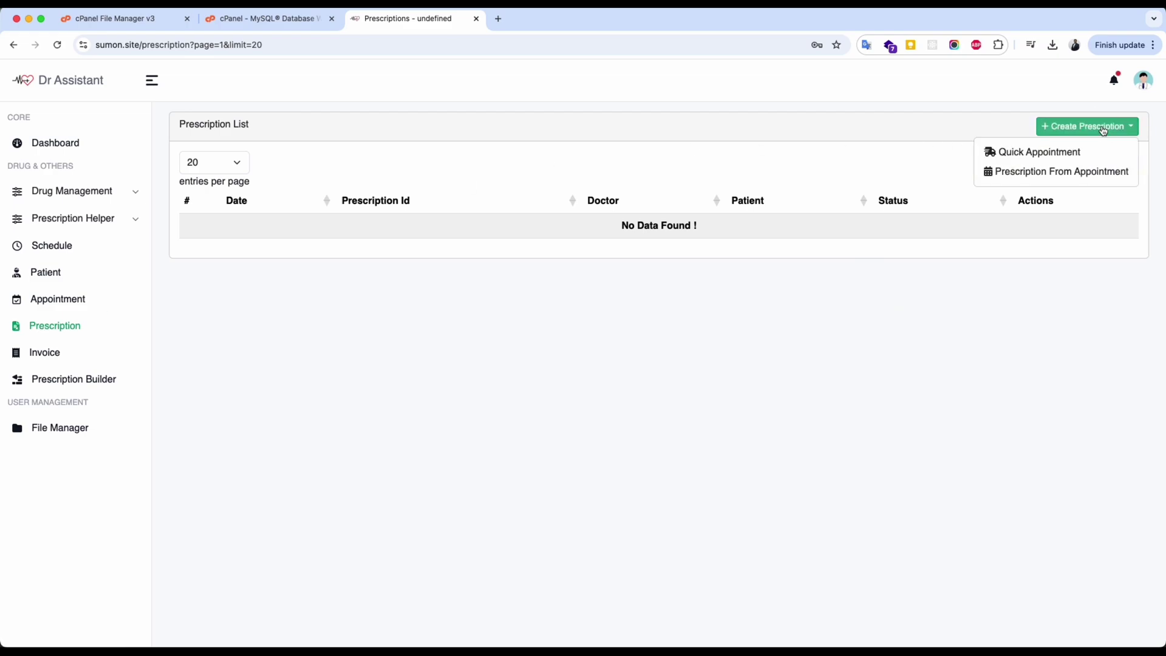
{"action": "left_click", "coordinate": [1019, 177]}
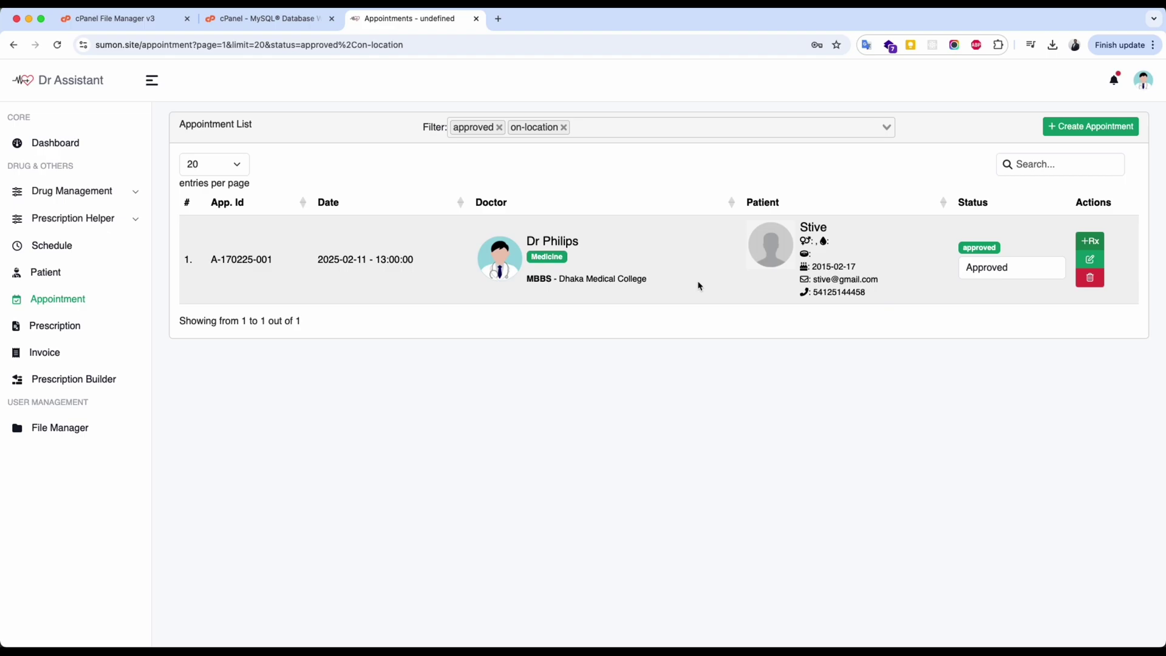
{"action": "left_click", "coordinate": [1094, 243]}
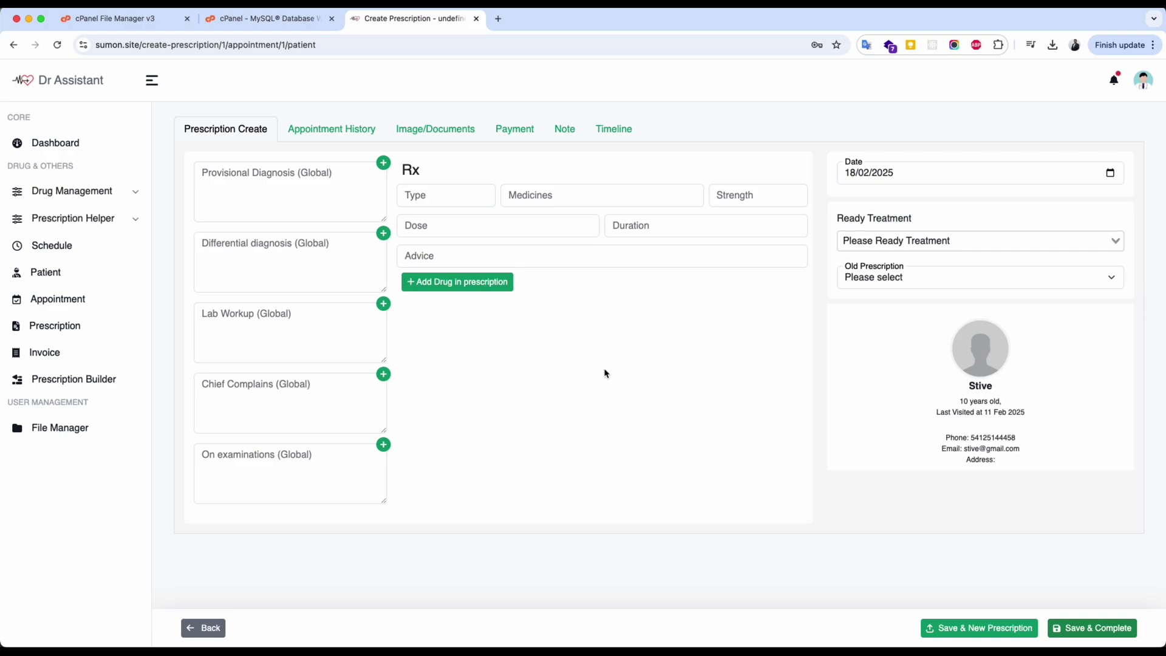
Pick Panadol 500mg tablets from the Medicines search to fill in the drug details.
{"action": "left_click", "coordinate": [447, 196]}
{"action": "left_click", "coordinate": [525, 196]}
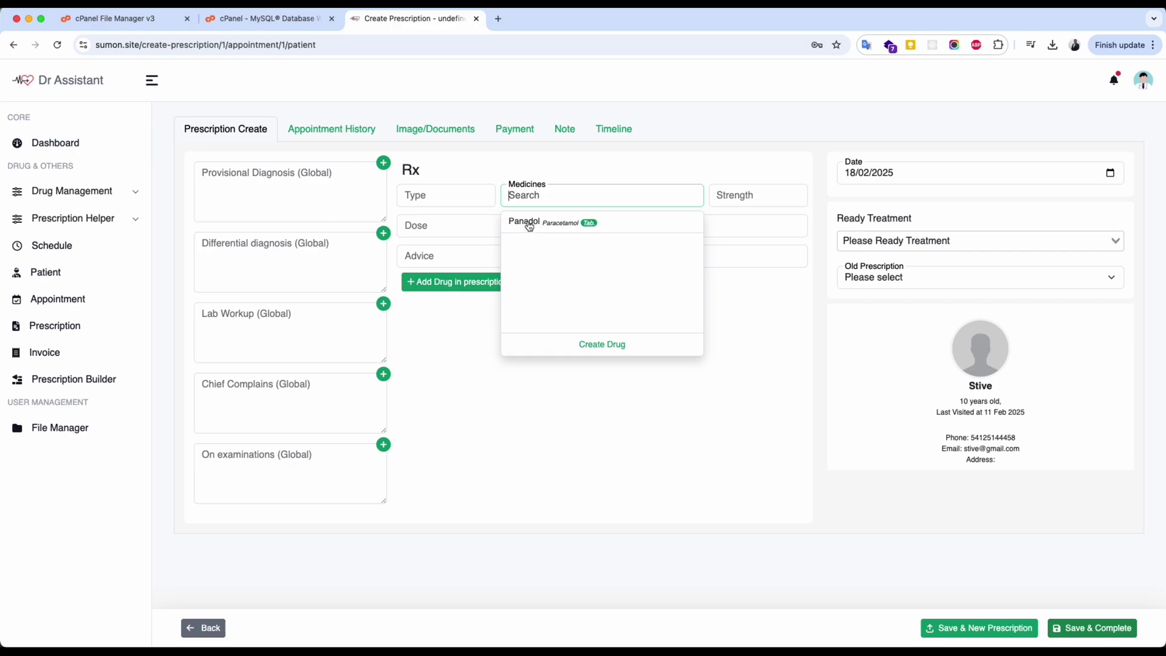
{"action": "left_click", "coordinate": [592, 225]}
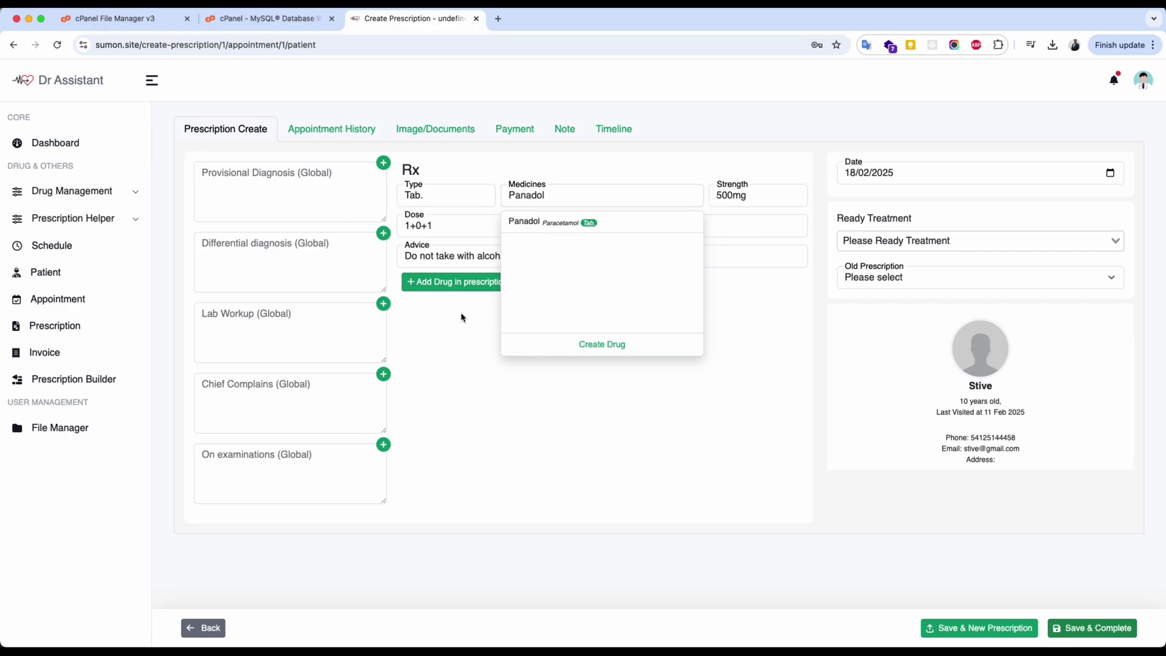
{"action": "left_click", "coordinate": [445, 331]}
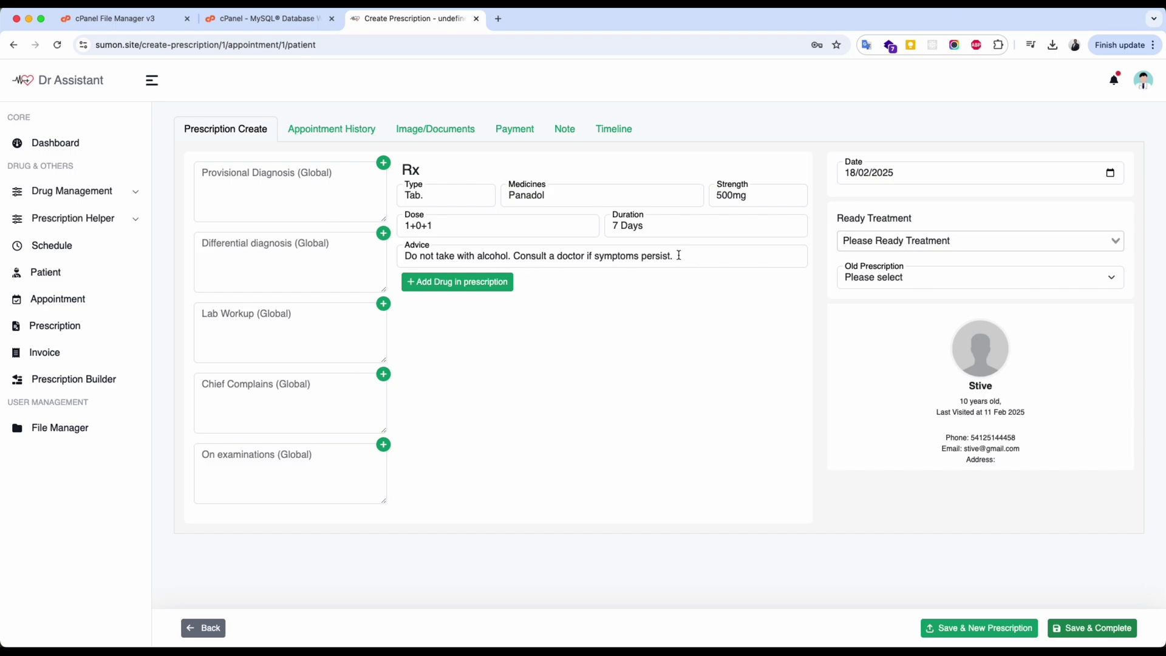
Set the Panadol duration to 3 Days, add it to the prescription, and open Create Drug.
{"action": "left_click", "coordinate": [618, 227]}
{"action": "key", "text": "BackSpace"}
{"action": "type", "text": "3"}
{"action": "left_click", "coordinate": [447, 283]}
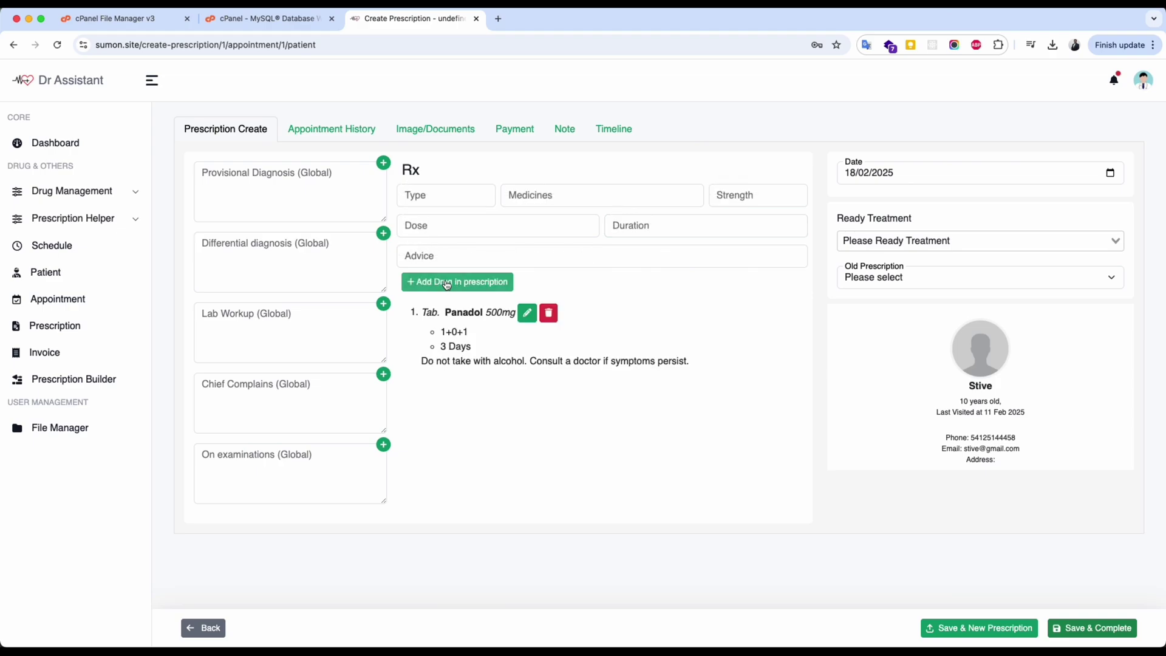
{"action": "left_click", "coordinate": [537, 195]}
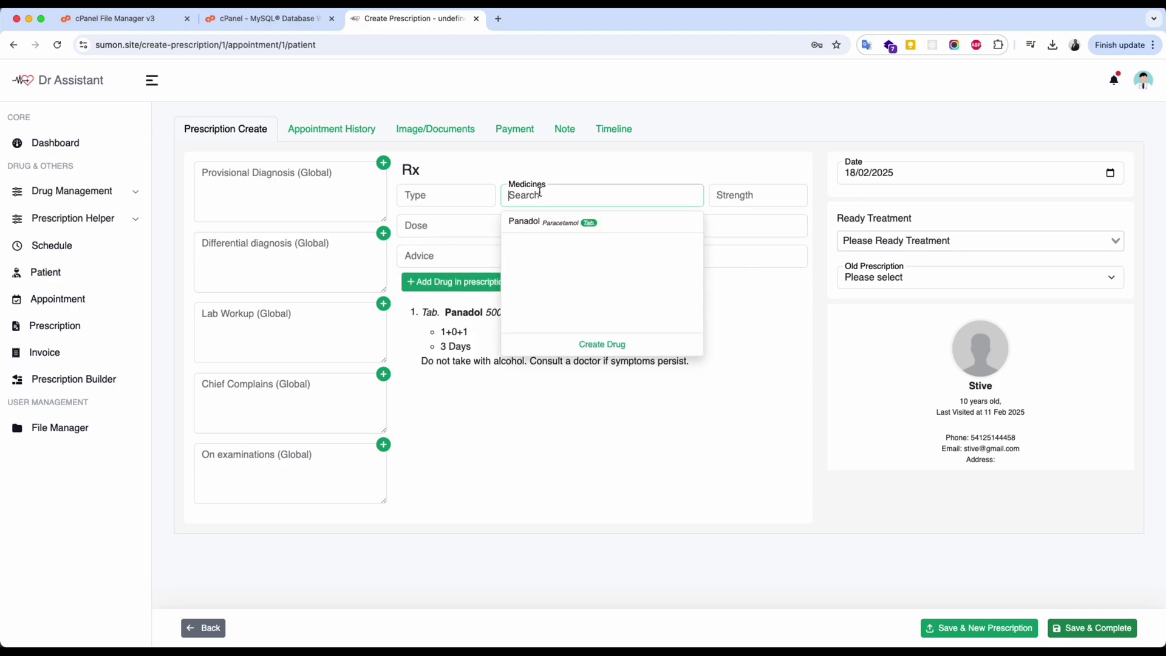
{"action": "left_click", "coordinate": [604, 345]}
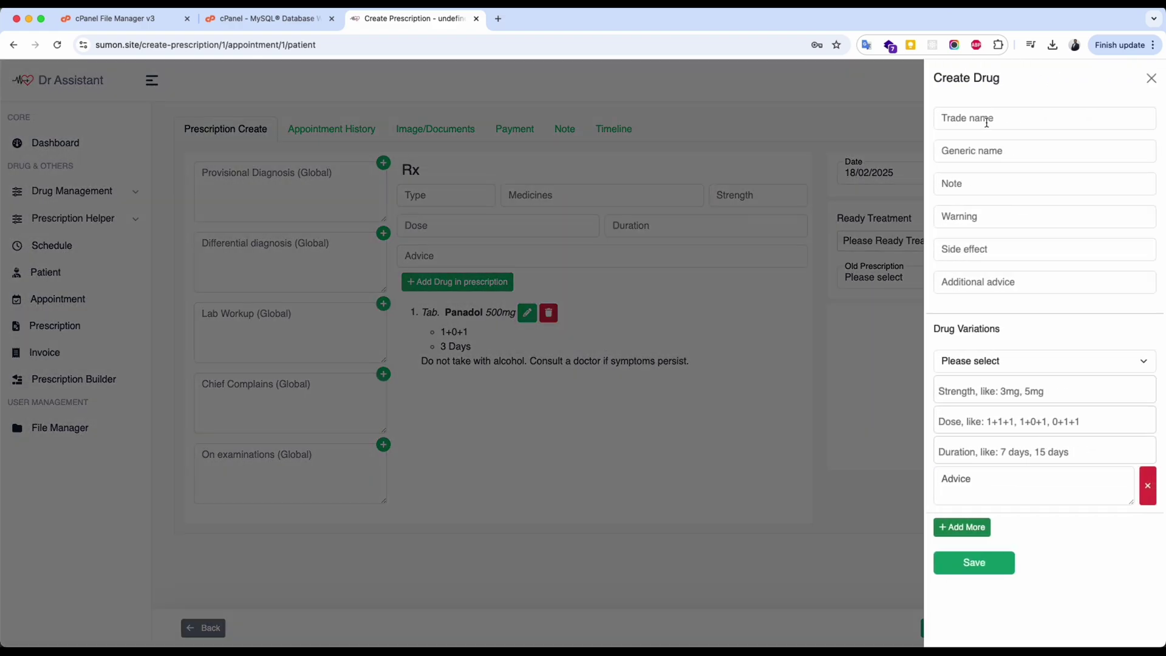
Enter the trade name Esomiprasol, with NA in the generic name and note fields.
{"action": "left_click", "coordinate": [987, 121]}
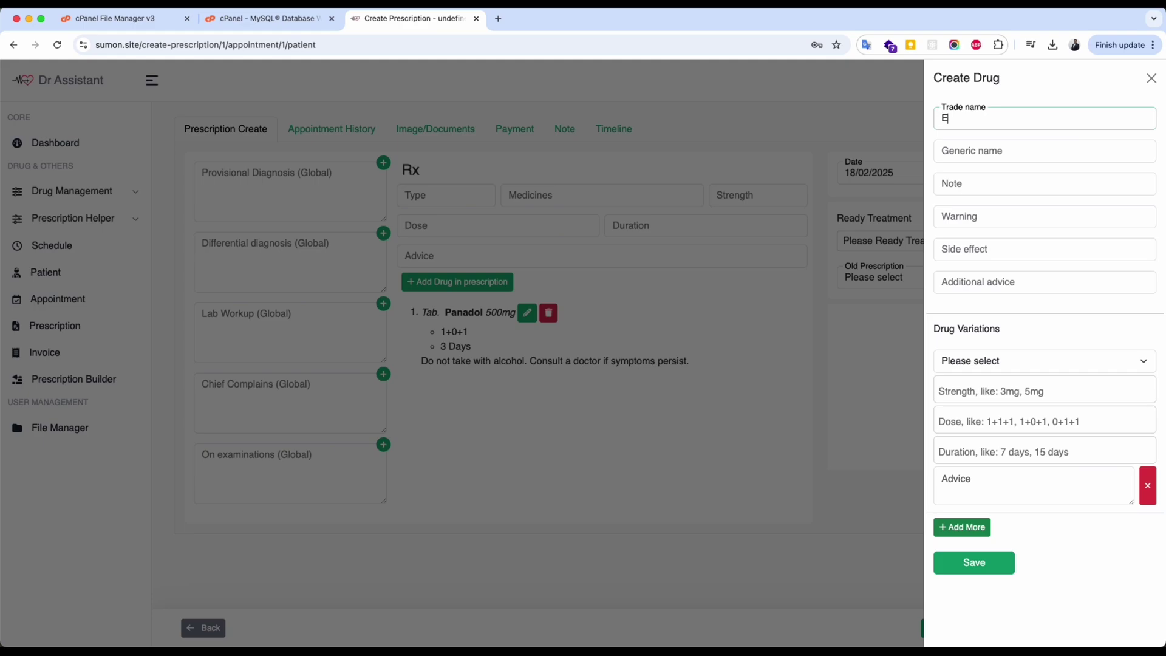
{"action": "type", "text": "Esomiprasol"}
{"action": "key", "text": "Tab"}
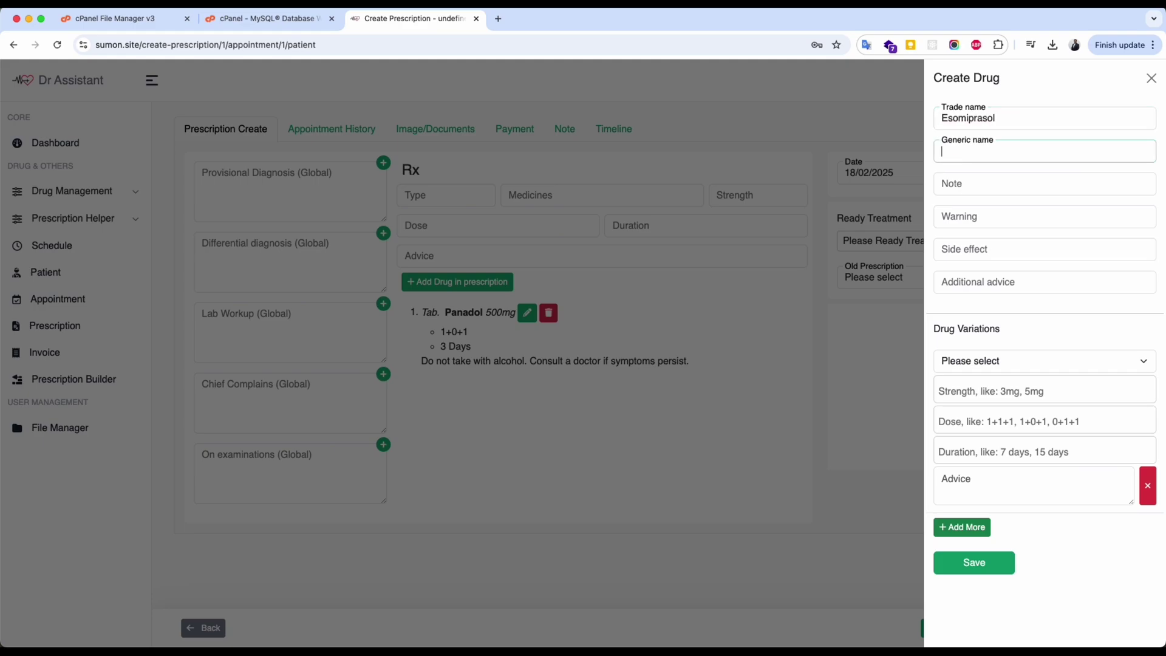
{"action": "left_click", "coordinate": [962, 180]}
{"action": "type", "text": "NA"}
{"action": "key", "text": "Tab"}
{"action": "type", "text": "NA"}
{"action": "key", "text": "Tab"}
{"action": "type", "text": "NA"}
{"action": "key", "text": "Tab"}
{"action": "type", "text": "NA"}
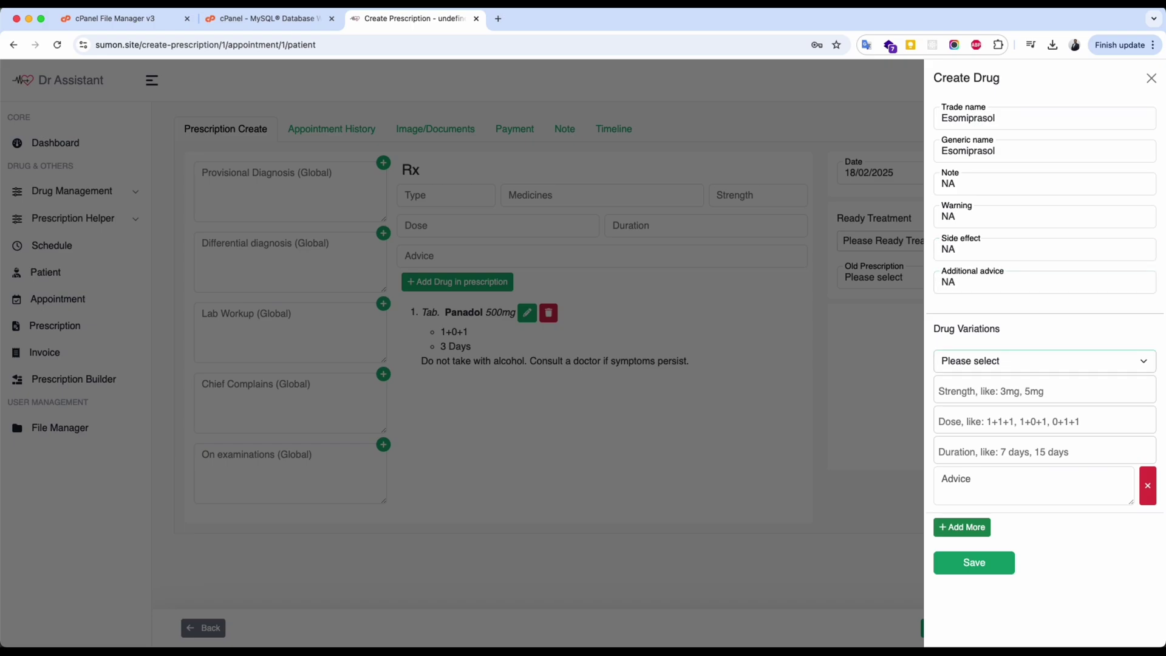
Add a Tab. variation with strengths 10mg and 25mg, dose 1+0+1, and durations 7 and 14 Days.
{"action": "left_click", "coordinate": [983, 362]}
{"action": "left_click", "coordinate": [984, 375]}
{"action": "left_click", "coordinate": [979, 394]}
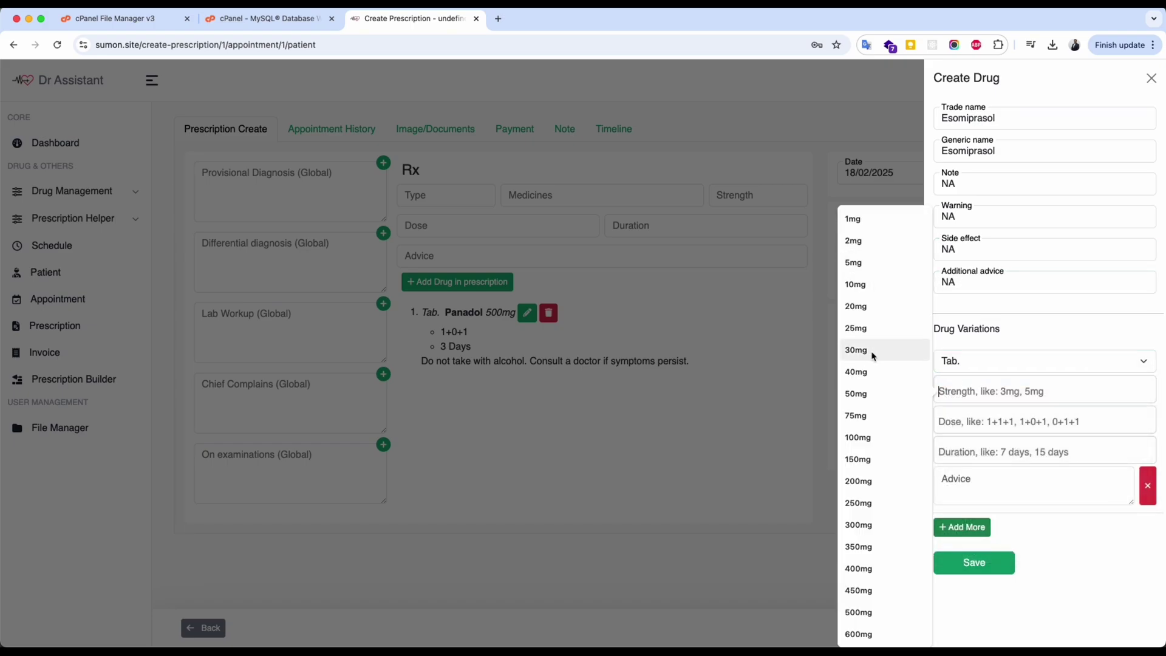
{"action": "left_click", "coordinate": [875, 285]}
{"action": "left_click", "coordinate": [977, 416]}
{"action": "left_click", "coordinate": [847, 326]}
{"action": "left_click", "coordinate": [957, 436]}
{"action": "left_click", "coordinate": [1026, 464]}
{"action": "left_click", "coordinate": [1009, 495]}
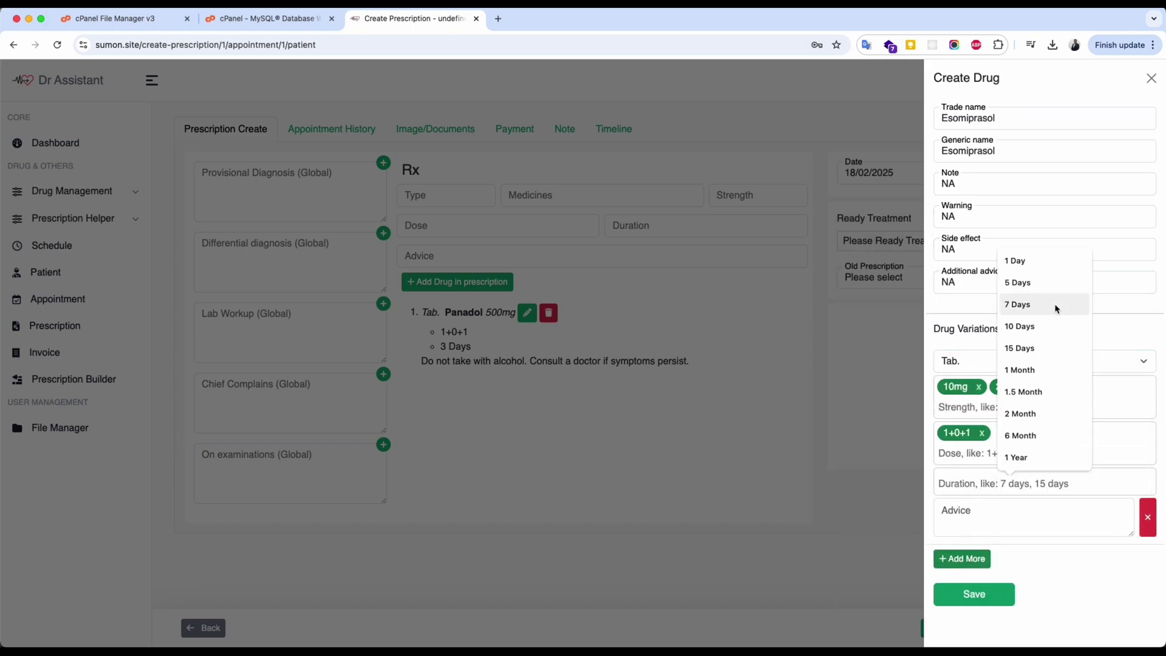
{"action": "left_click", "coordinate": [1039, 307]}
{"action": "left_click", "coordinate": [1016, 496]}
{"action": "type", "text": "14 Days"}
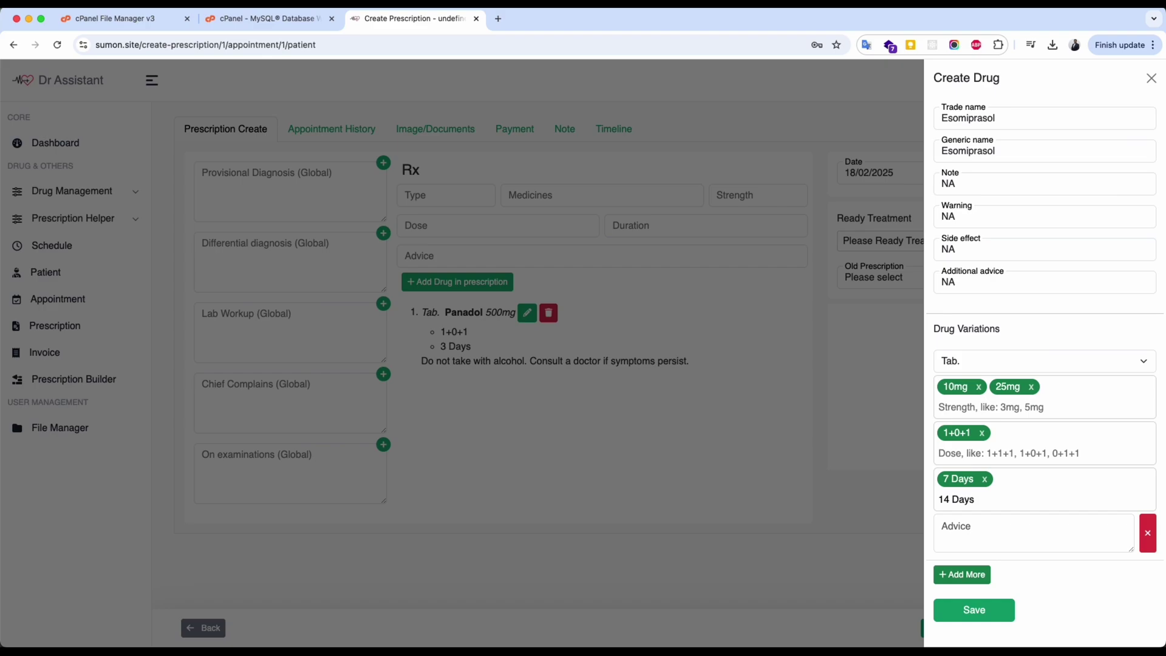
{"action": "key", "text": "Return"}
Add the advice 'Before or After 15 minutes of the meal' and save the drug.
{"action": "left_click", "coordinate": [1014, 528]}
{"action": "type", "text": "Before or After 15 minut"}
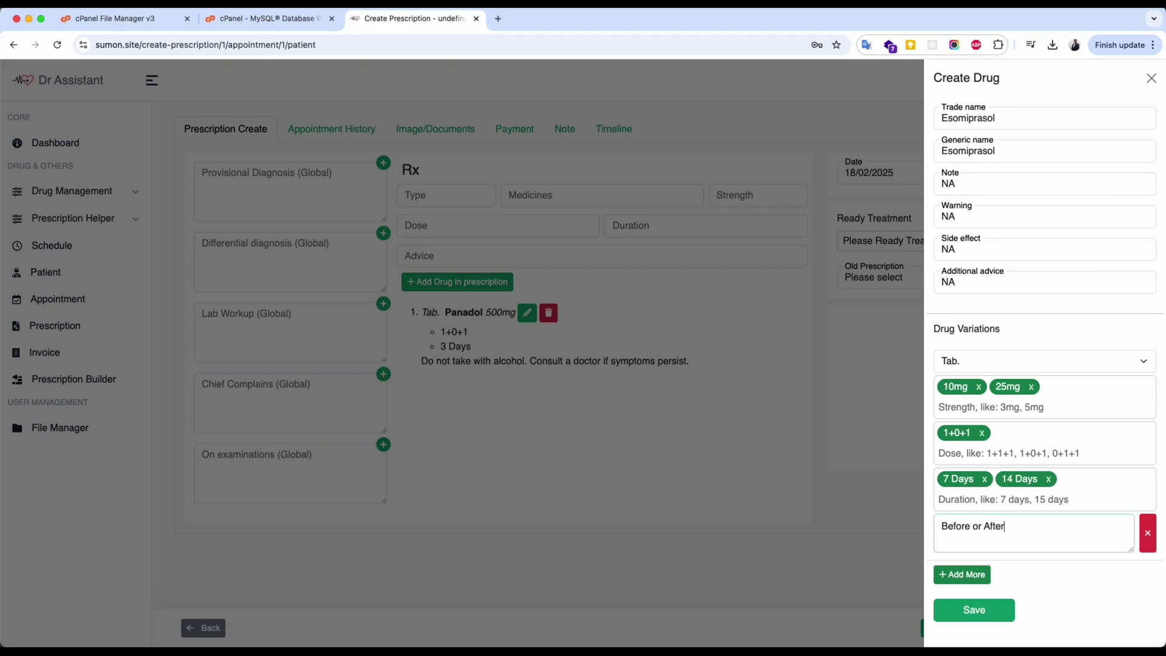
{"action": "type", "text": "es of the meal"}
{"action": "key", "text": "Return"}
{"action": "left_click", "coordinate": [994, 618]}
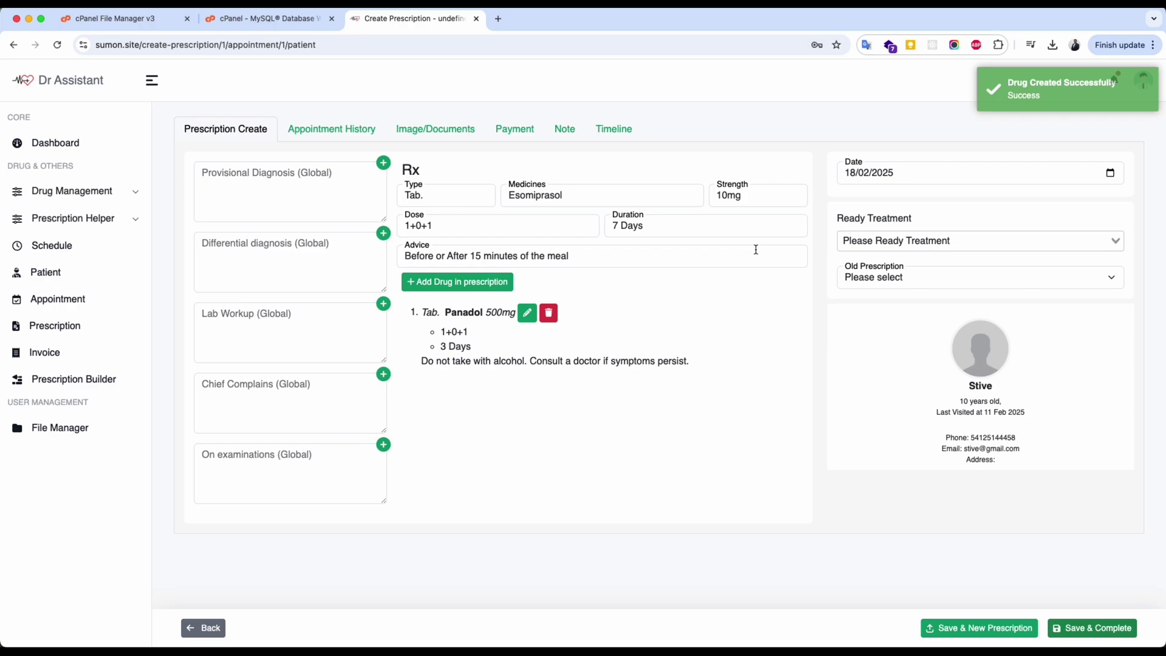
Change the Esomiprasol duration to 14 Days and add it to the prescription.
{"action": "left_click", "coordinate": [694, 227]}
{"action": "key", "text": "super+a"}
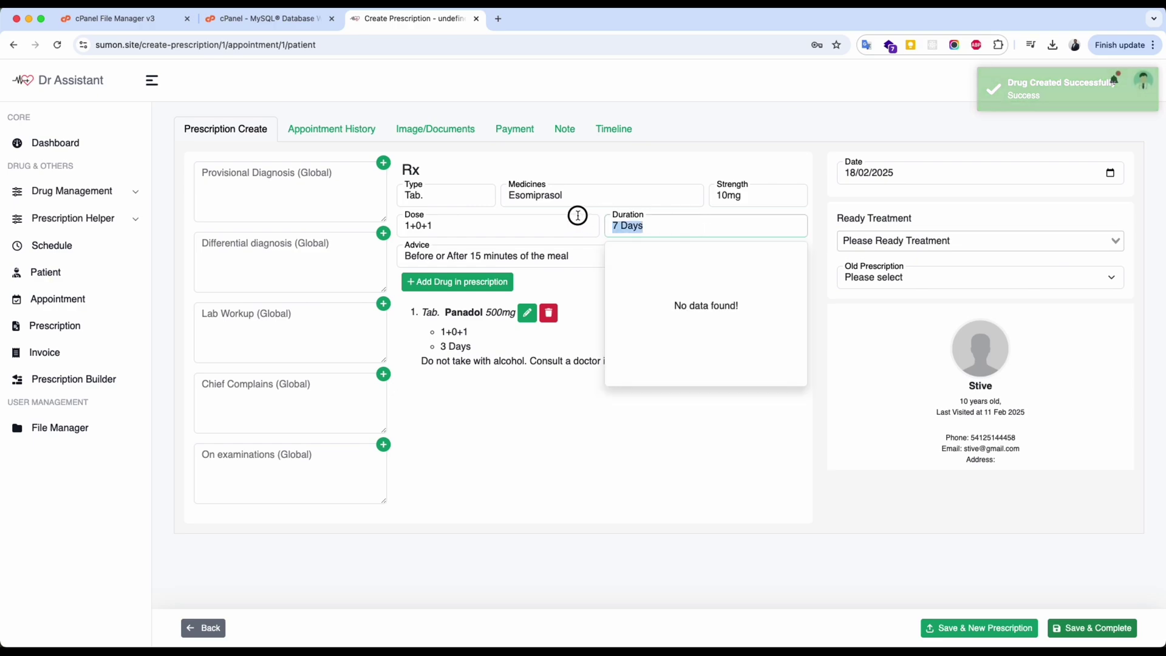
{"action": "type", "text": "14"}
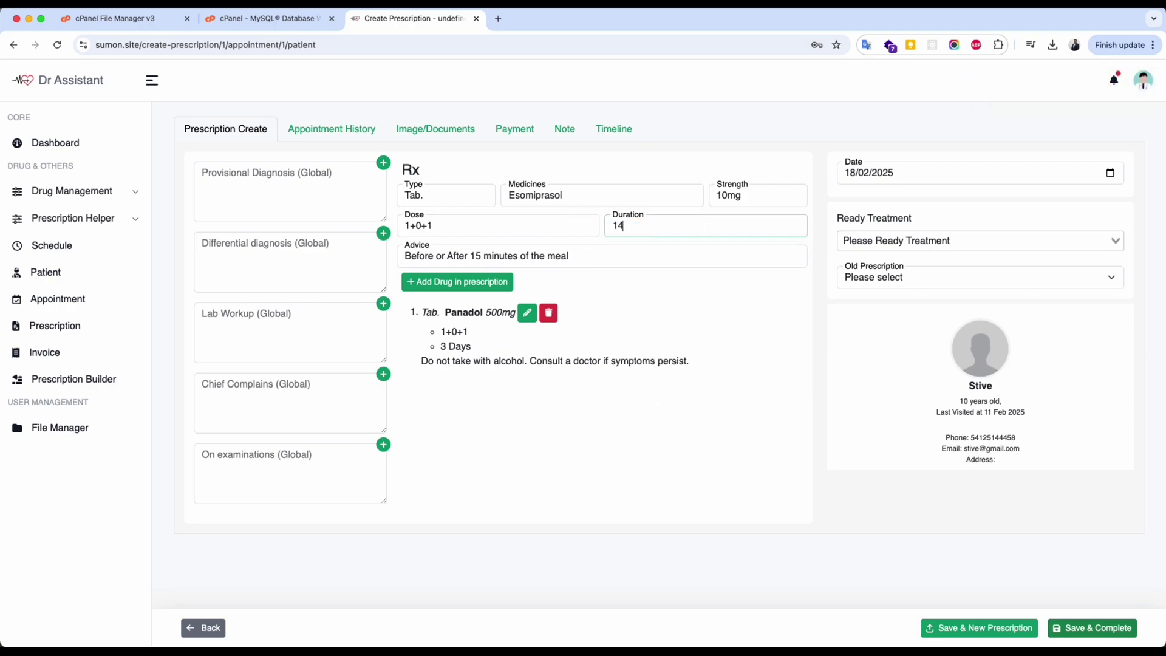
{"action": "type", "text": " Days"}
{"action": "left_click", "coordinate": [438, 283]}
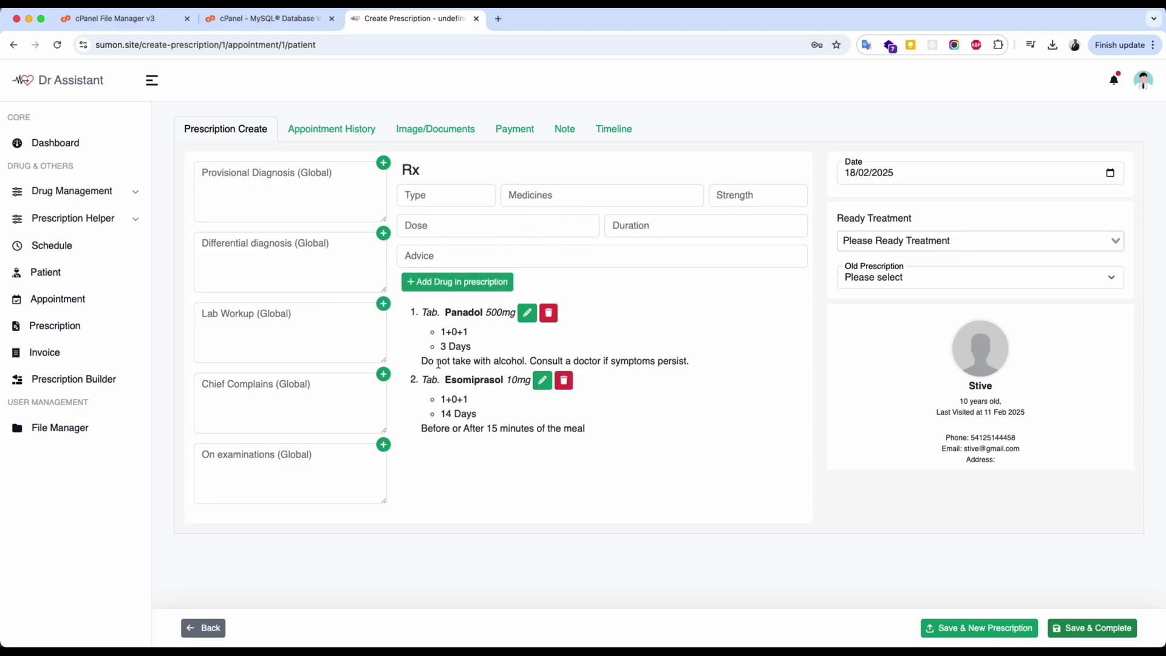
Record provisional diagnosis Pain and lab workup x-ray in the clinical notes.
{"action": "left_click", "coordinate": [383, 163]}
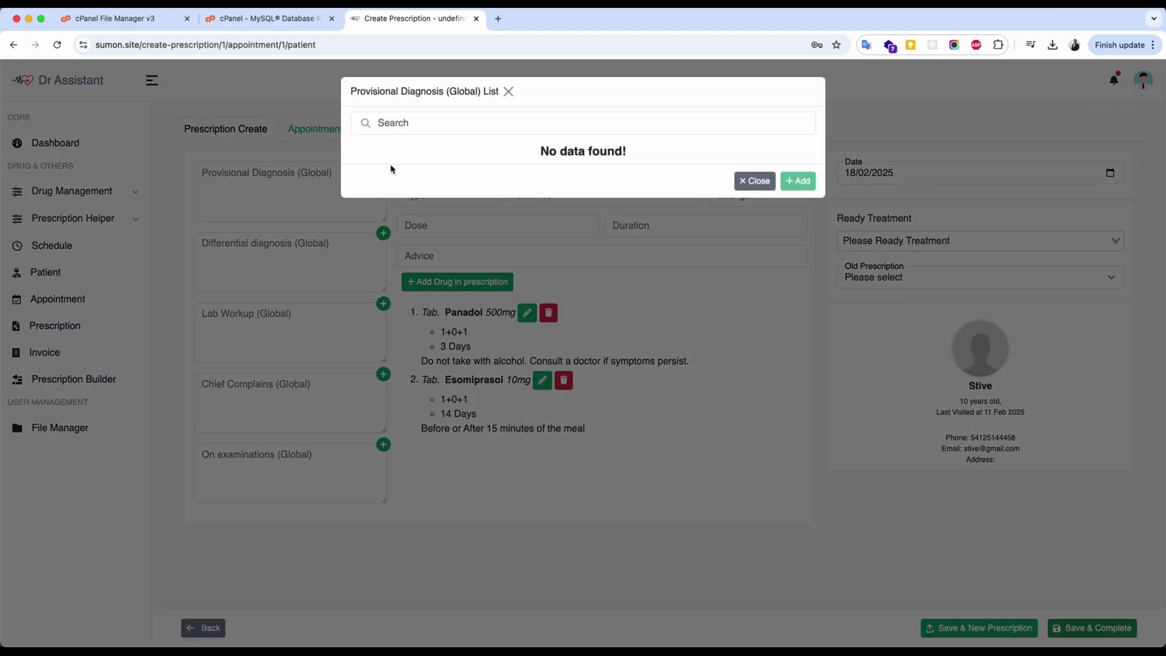
{"action": "left_click", "coordinate": [398, 152]}
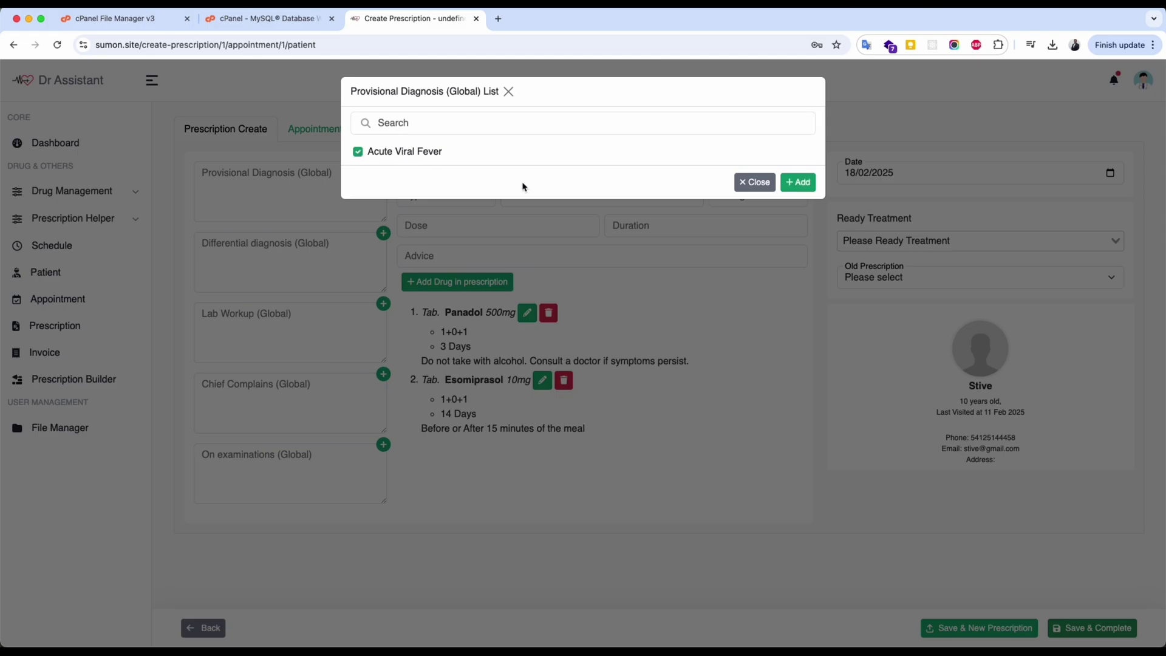
{"action": "left_click", "coordinate": [797, 183]}
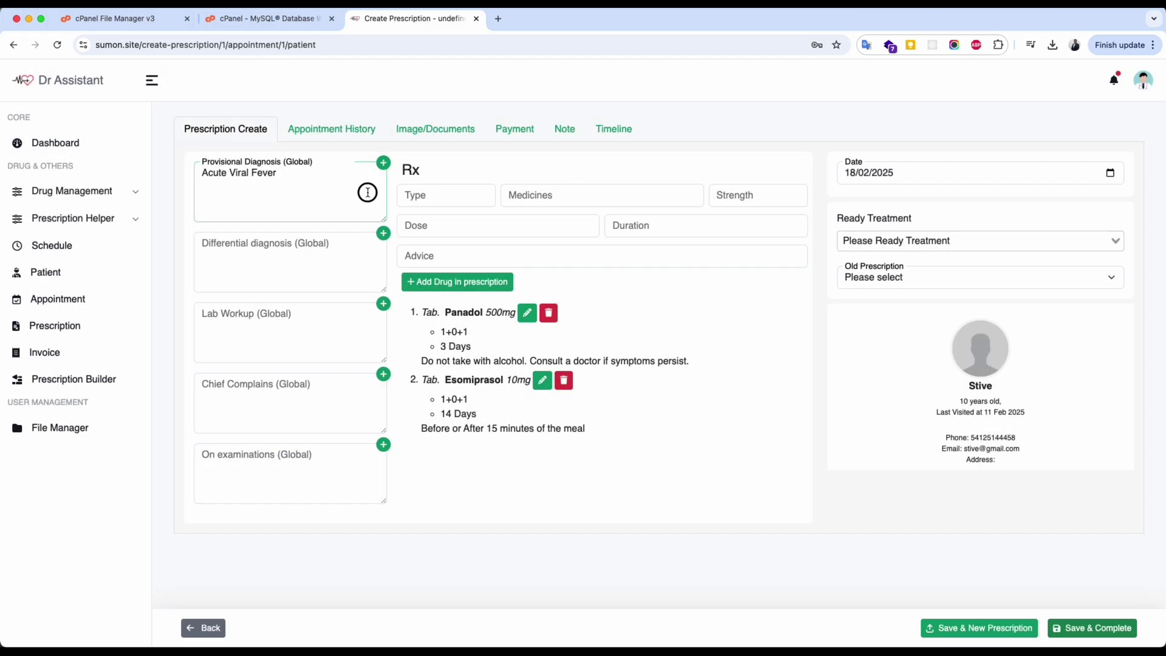
{"action": "key", "text": "BackSpace"}
{"action": "type", "text": "Pain"}
{"action": "key", "text": "Tab"}
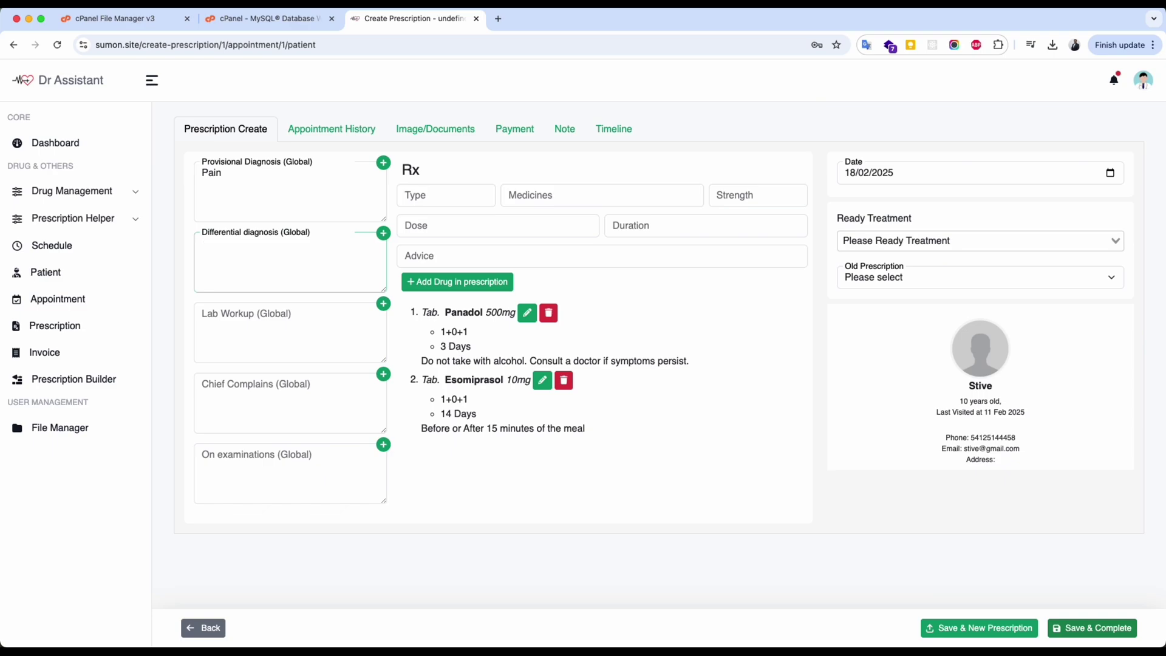
{"action": "left_click", "coordinate": [333, 337]}
{"action": "type", "text": "x"}
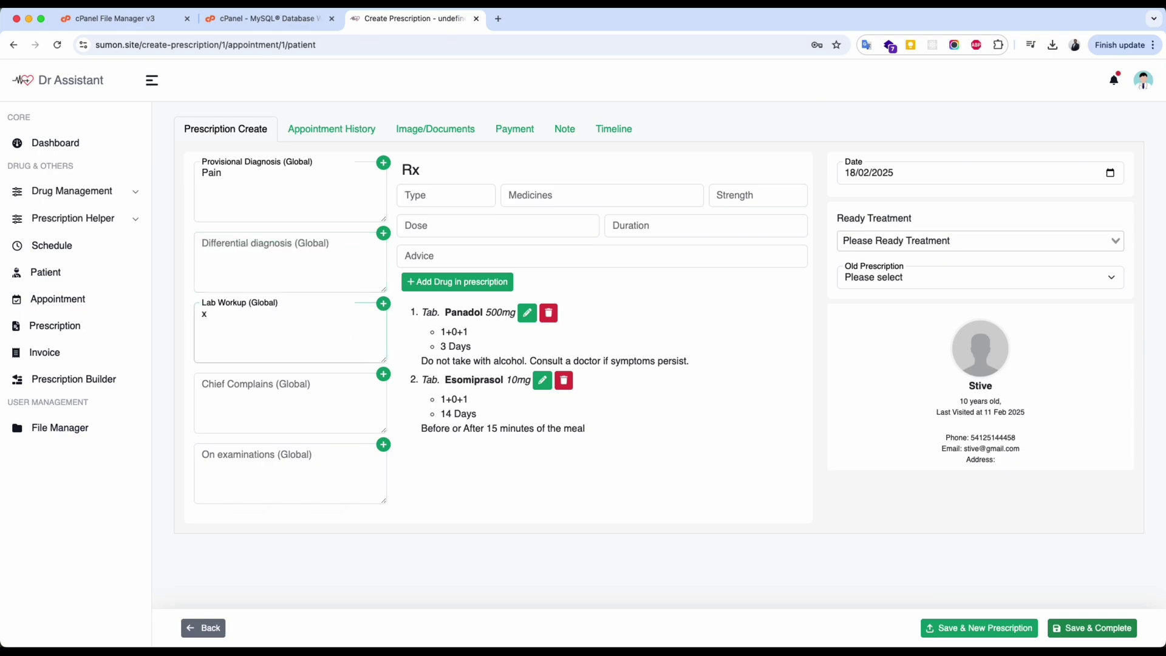
{"action": "type", "text": "-ray"}
{"action": "key", "text": "Tab"}
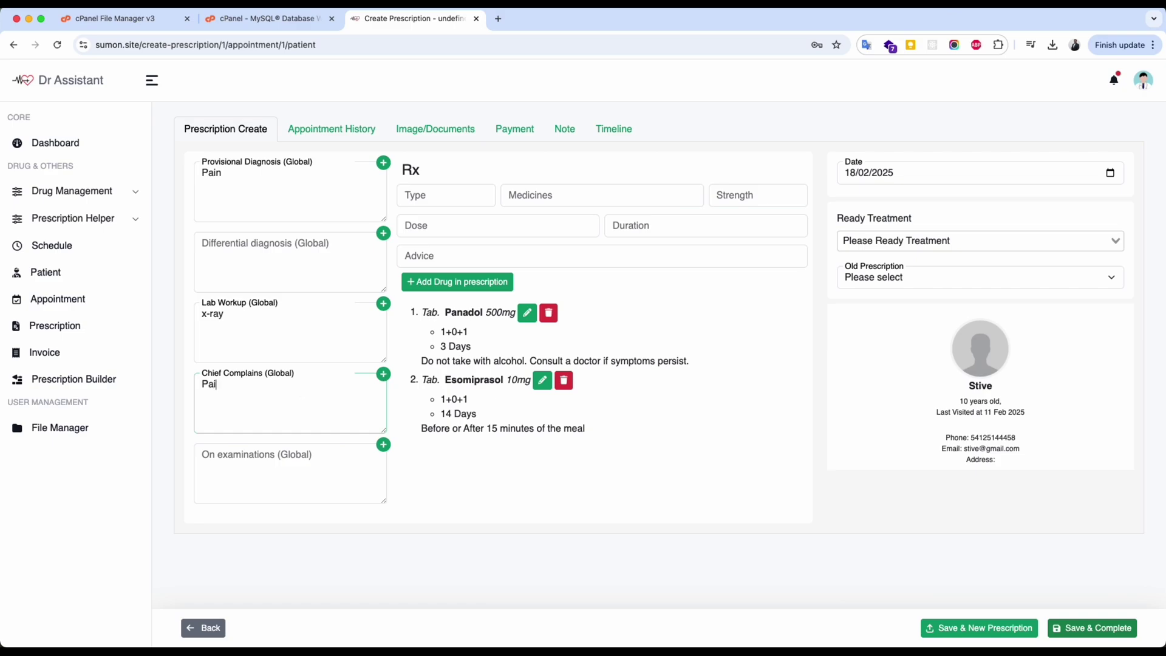
{"action": "left_click", "coordinate": [305, 488]}
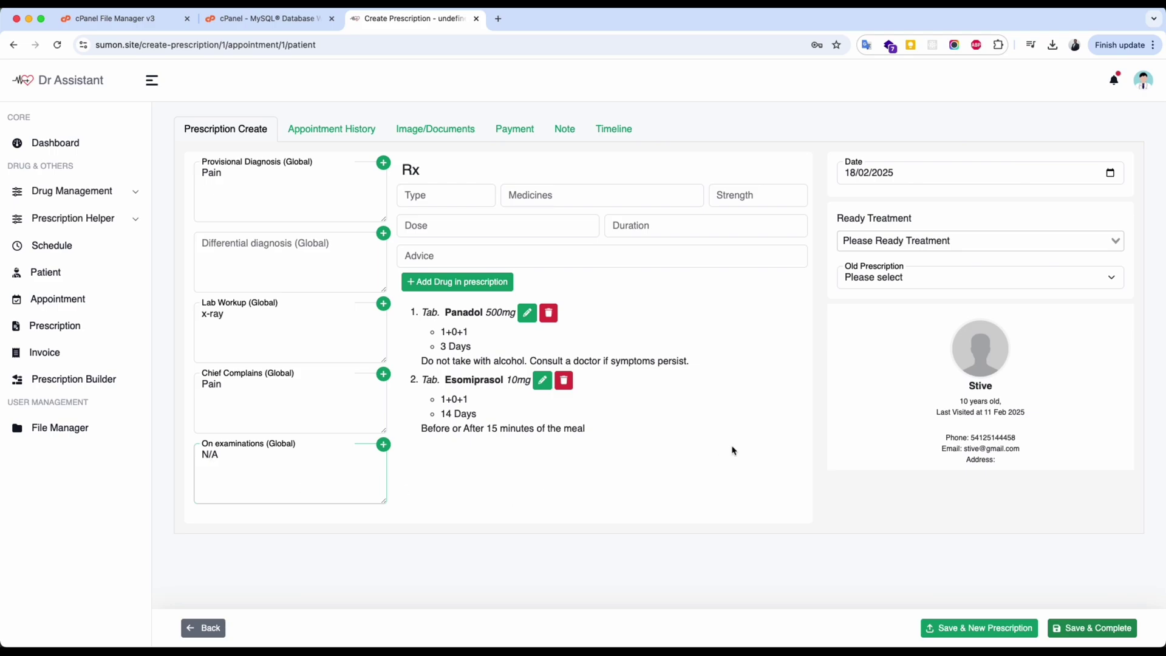
Save and complete the prescription, open its printout, and cancel the print dialog.
{"action": "left_click", "coordinate": [1088, 628]}
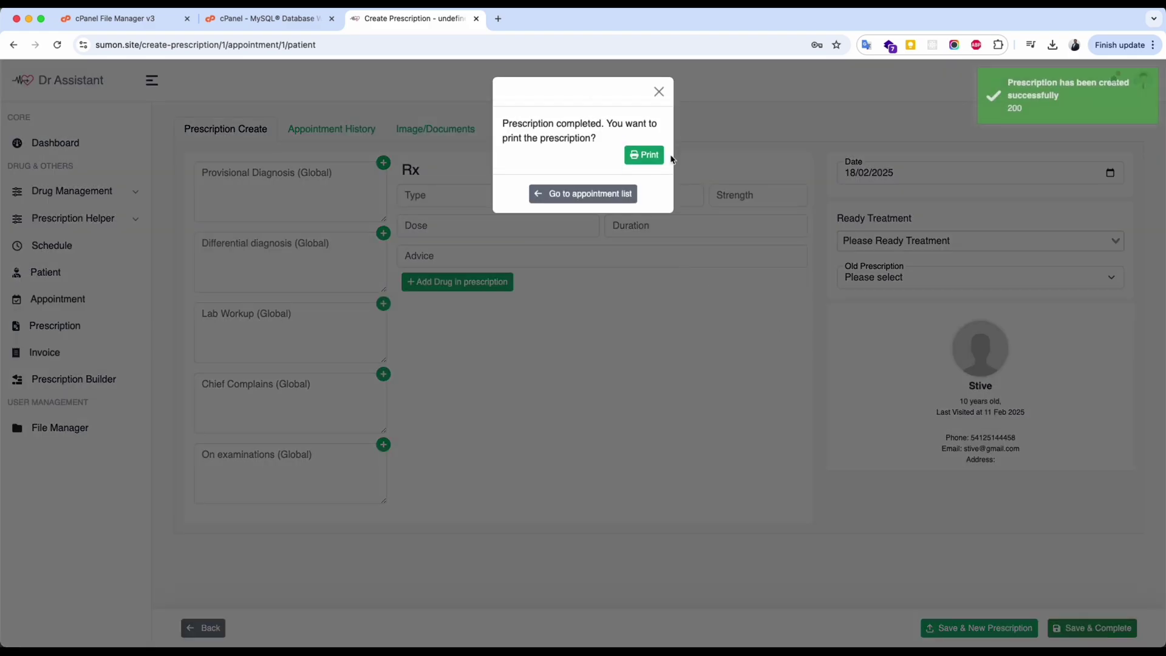
{"action": "left_click", "coordinate": [644, 155]}
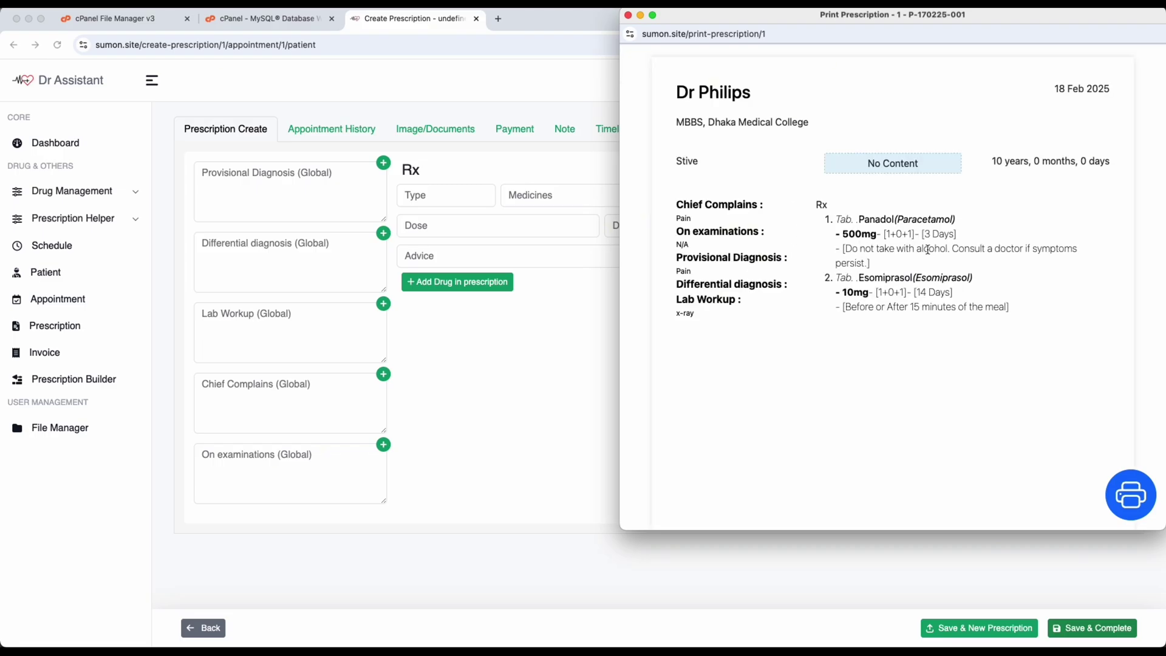
{"action": "left_click", "coordinate": [1138, 499]}
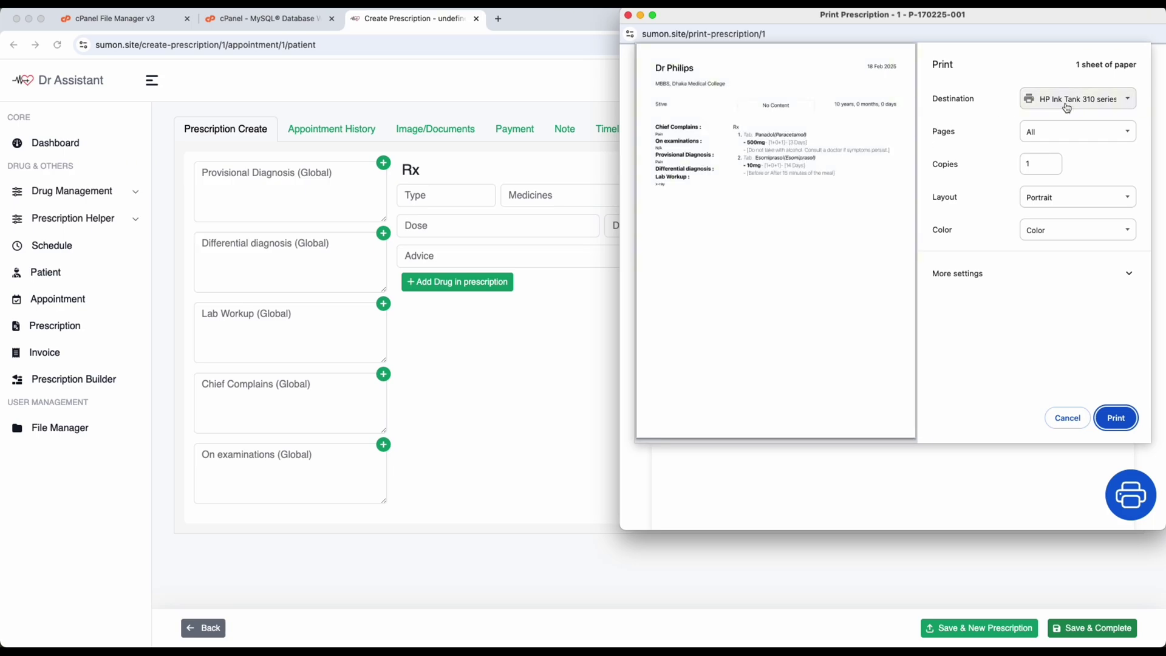
{"action": "left_click", "coordinate": [1074, 422]}
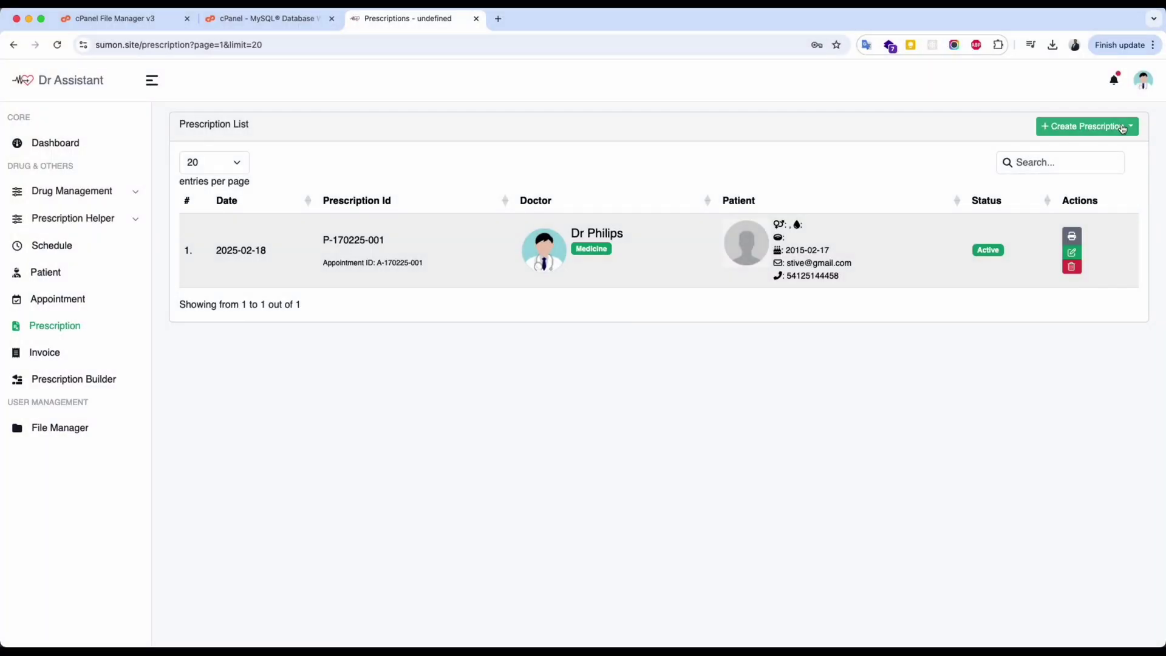
Start a quick appointment and switch to registering a new patient.
{"action": "left_click", "coordinate": [1123, 127]}
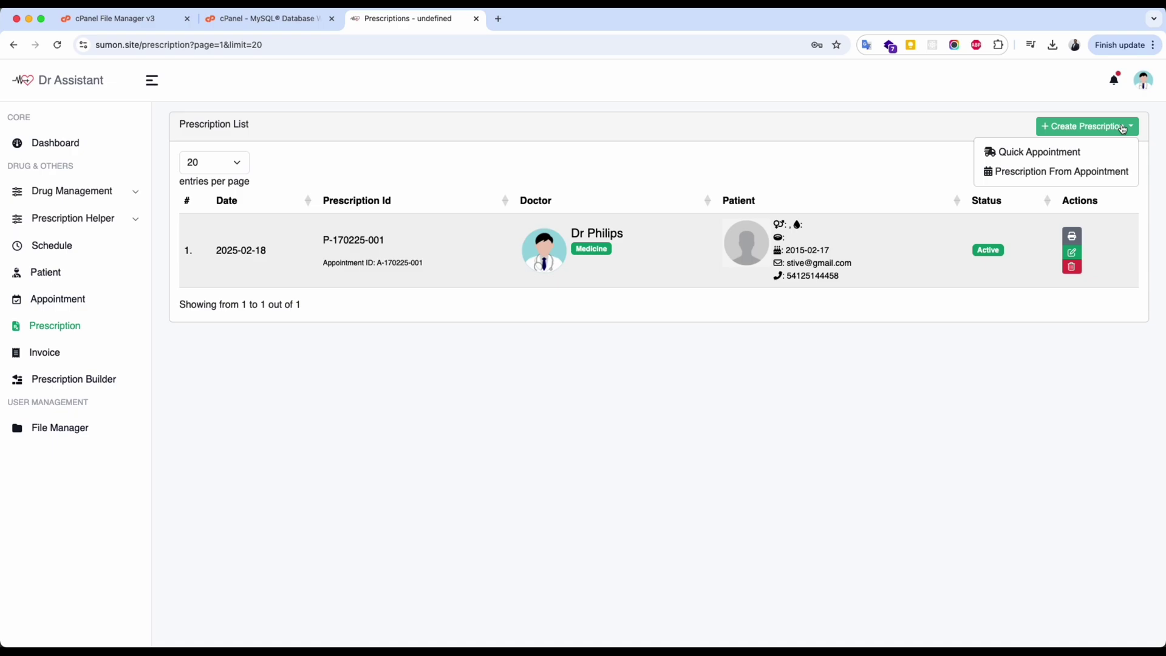
{"action": "left_click", "coordinate": [1044, 152]}
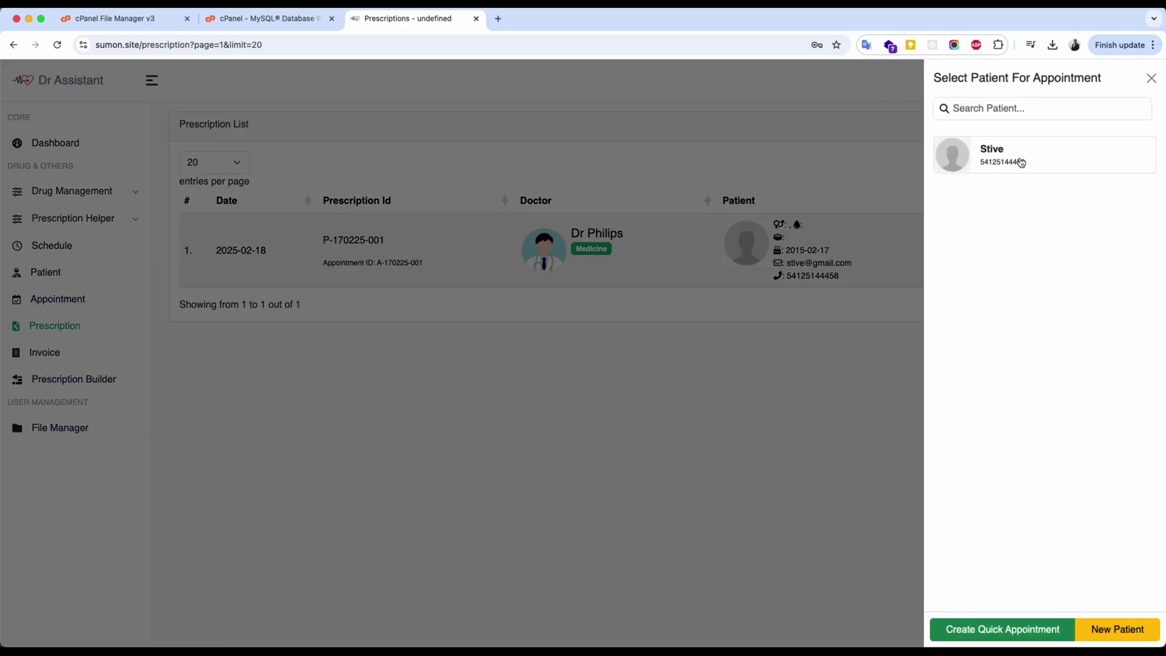
{"action": "left_click", "coordinate": [1115, 630]}
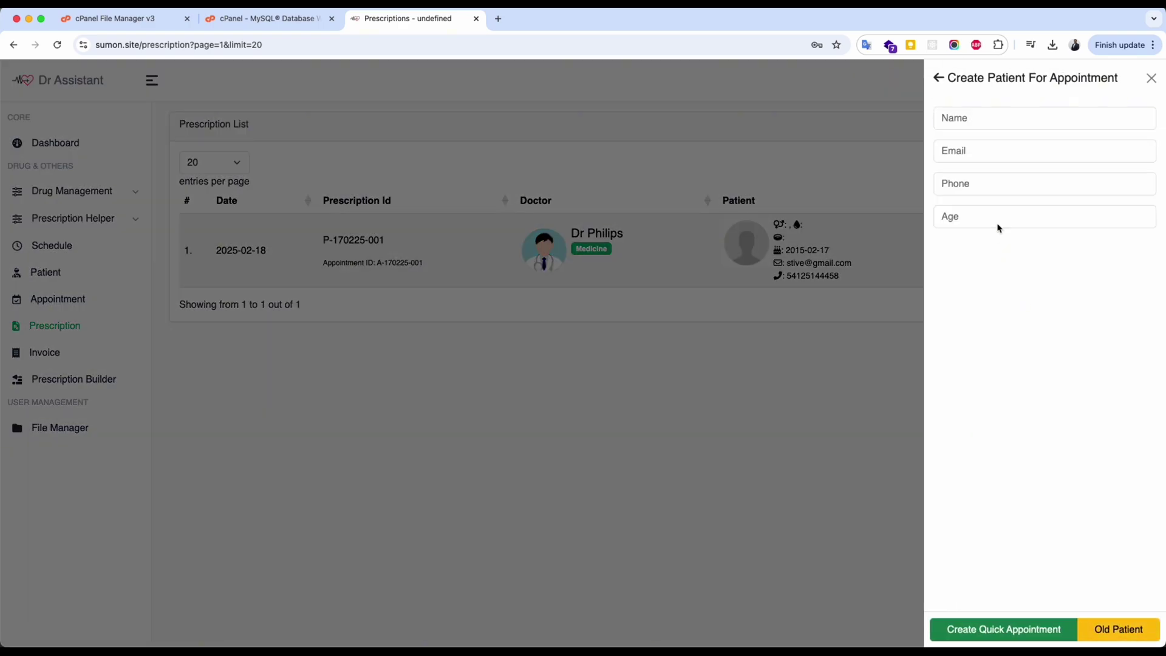
Enter the new patient's name, email, phone and age, and create the quick appointment.
{"action": "left_click", "coordinate": [990, 125]}
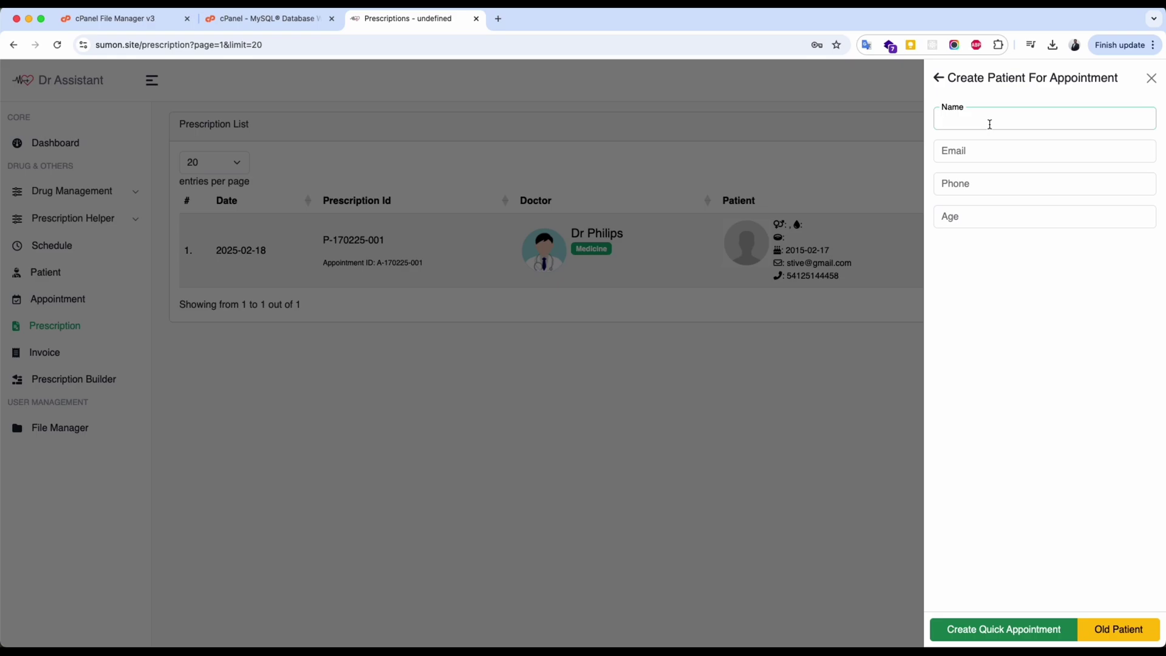
{"action": "type", "text": "Alex"}
{"action": "key", "text": "Tab"}
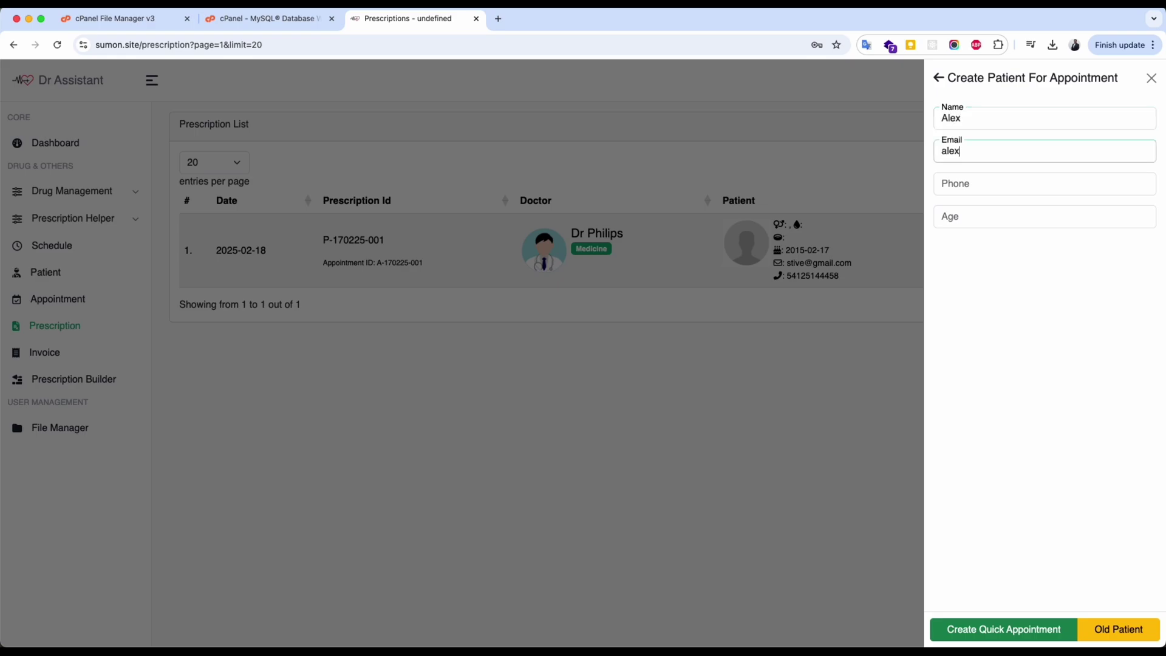
{"action": "key", "text": "Tab"}
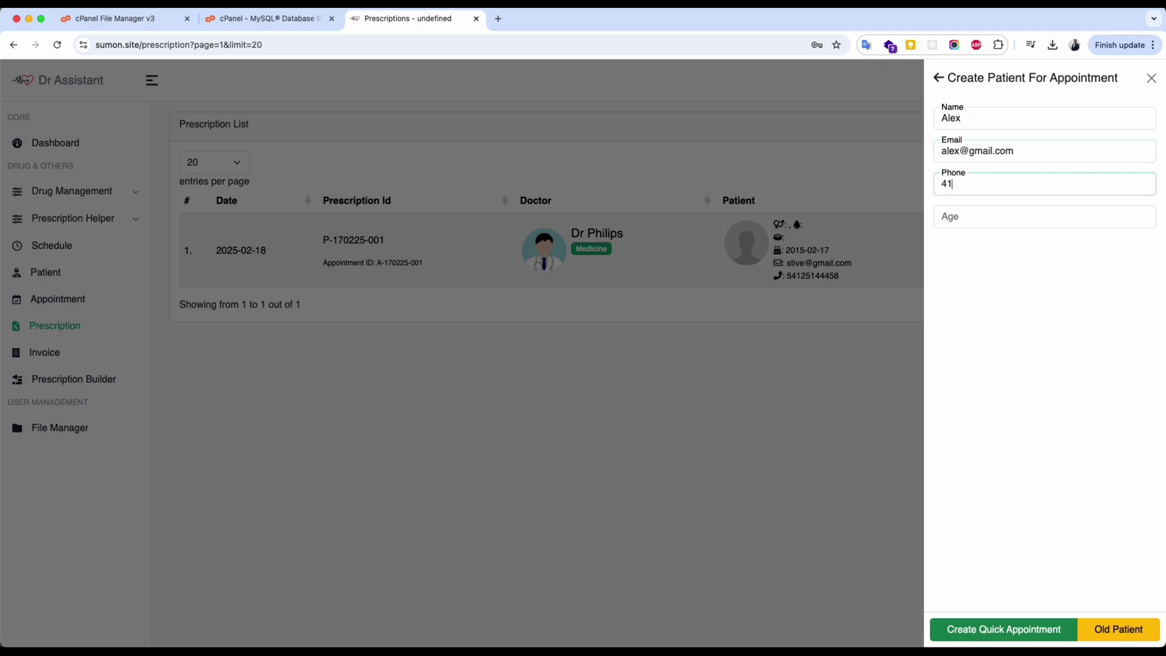
{"action": "key", "text": "Tab"}
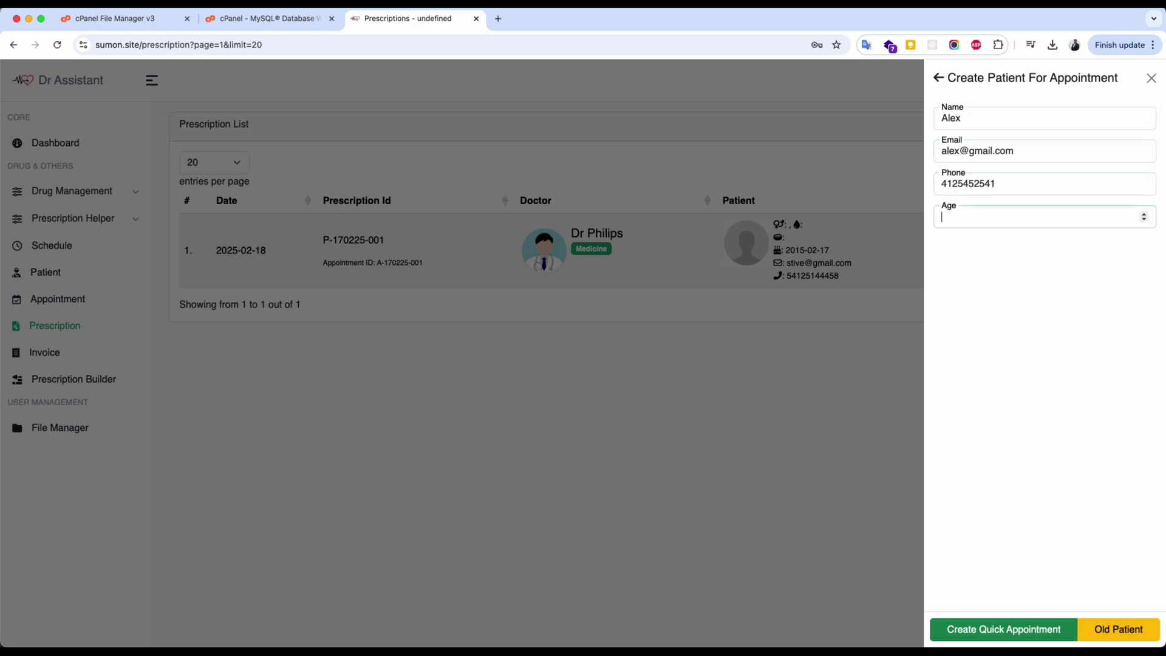
{"action": "left_click", "coordinate": [1009, 627]}
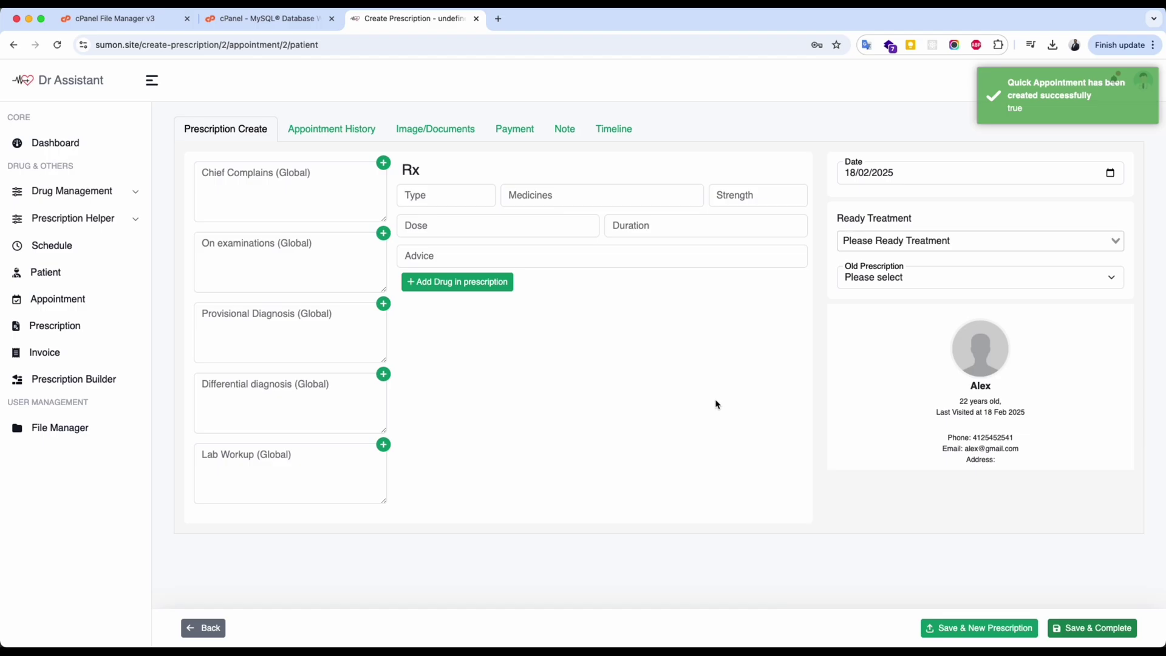
Add Pain as the chief complaint and the BP, pulse and temperature examination finding.
{"action": "left_click", "coordinate": [383, 162]}
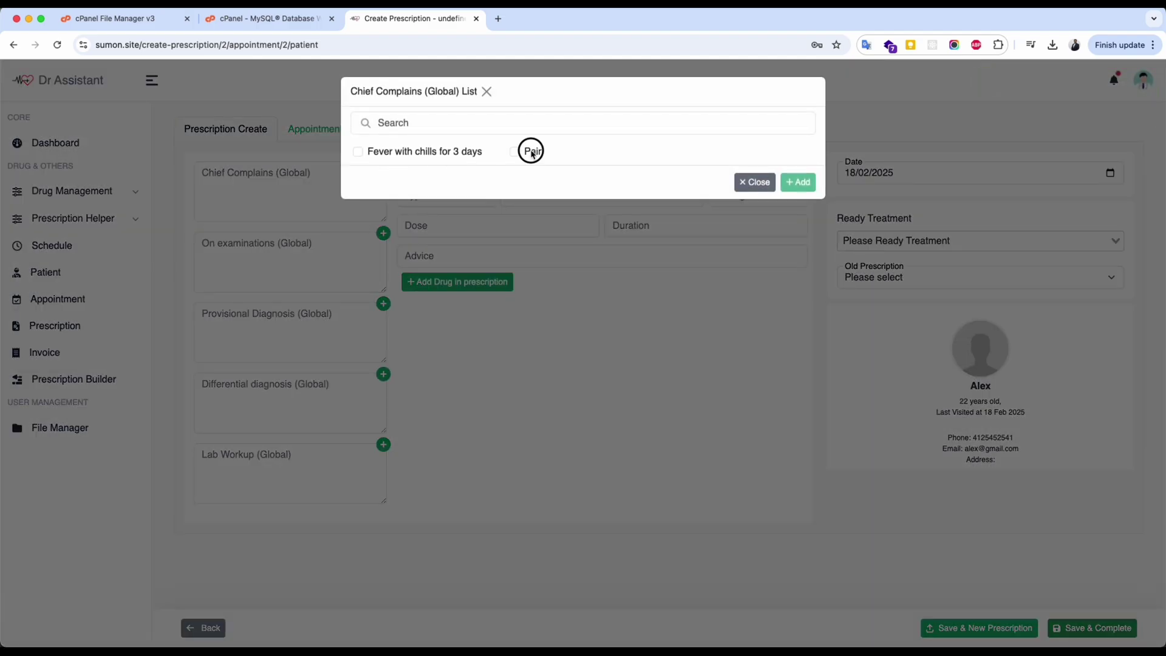
{"action": "left_click", "coordinate": [528, 152]}
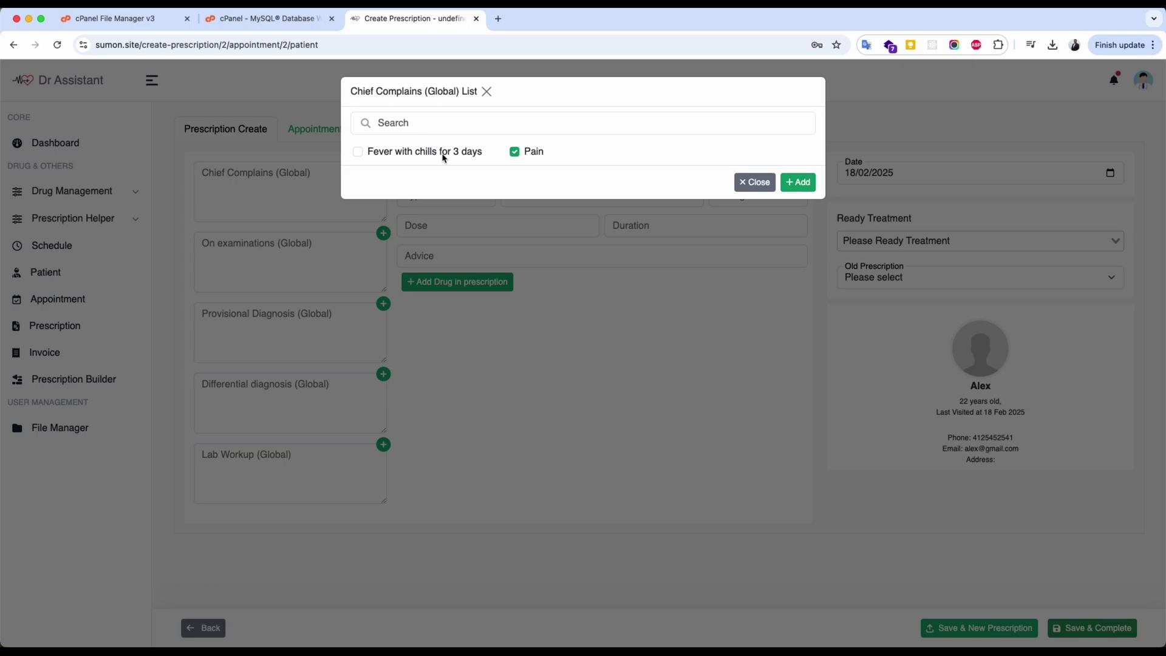
{"action": "left_click", "coordinate": [799, 183]}
{"action": "left_click", "coordinate": [384, 233]}
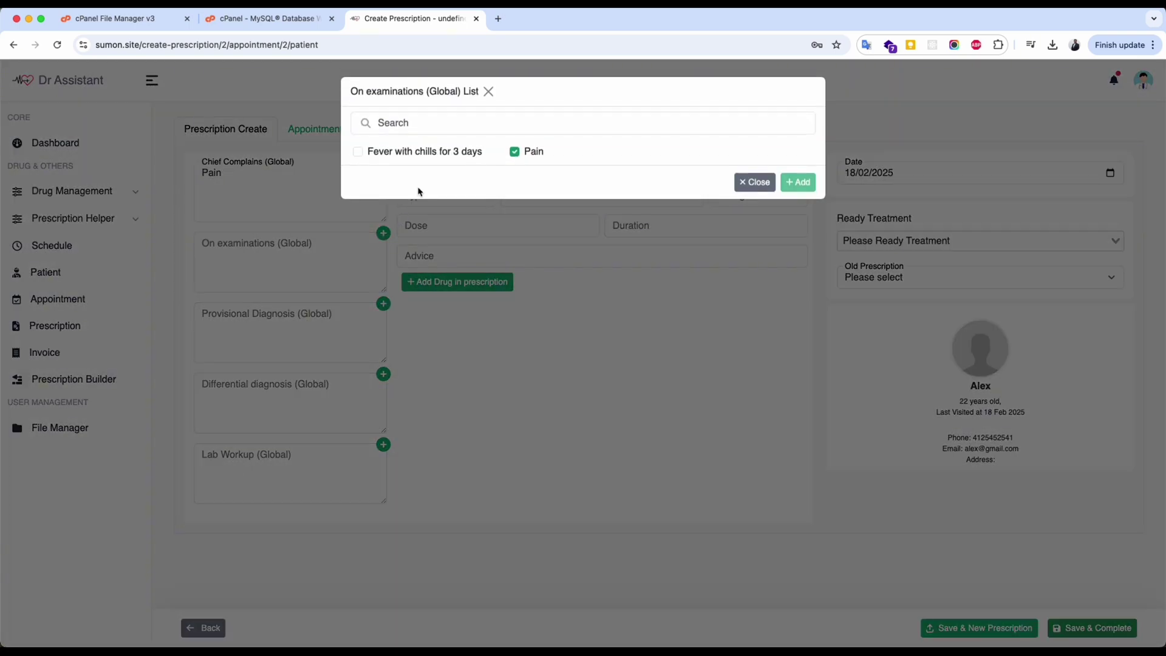
{"action": "left_click", "coordinate": [405, 164]}
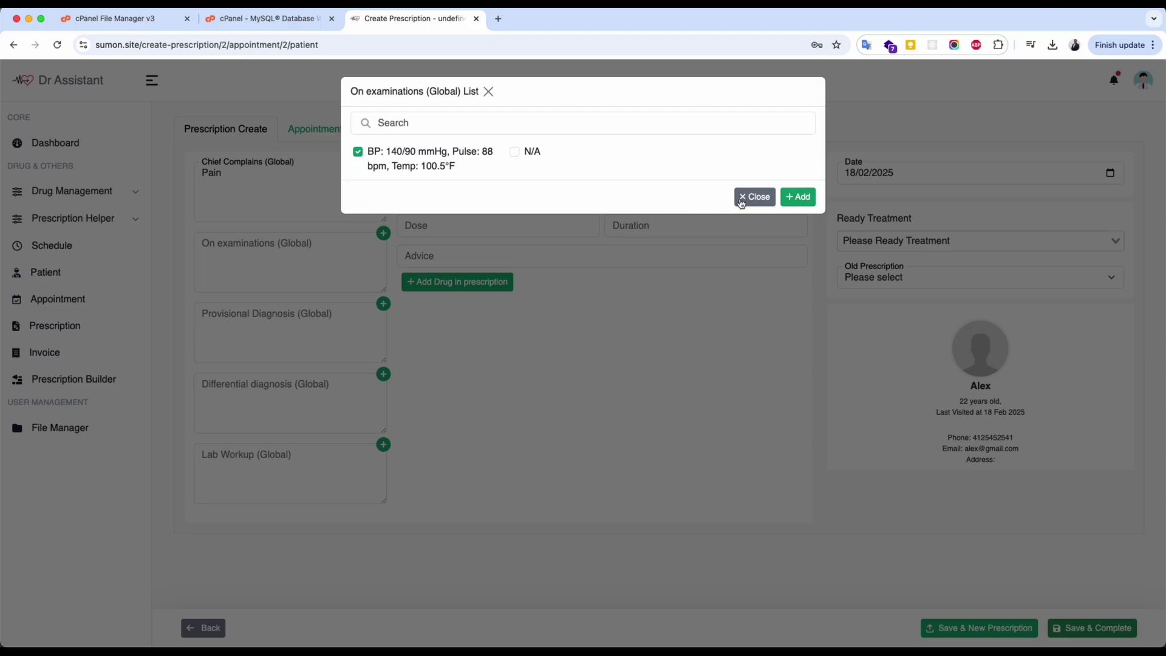
{"action": "left_click", "coordinate": [796, 195]}
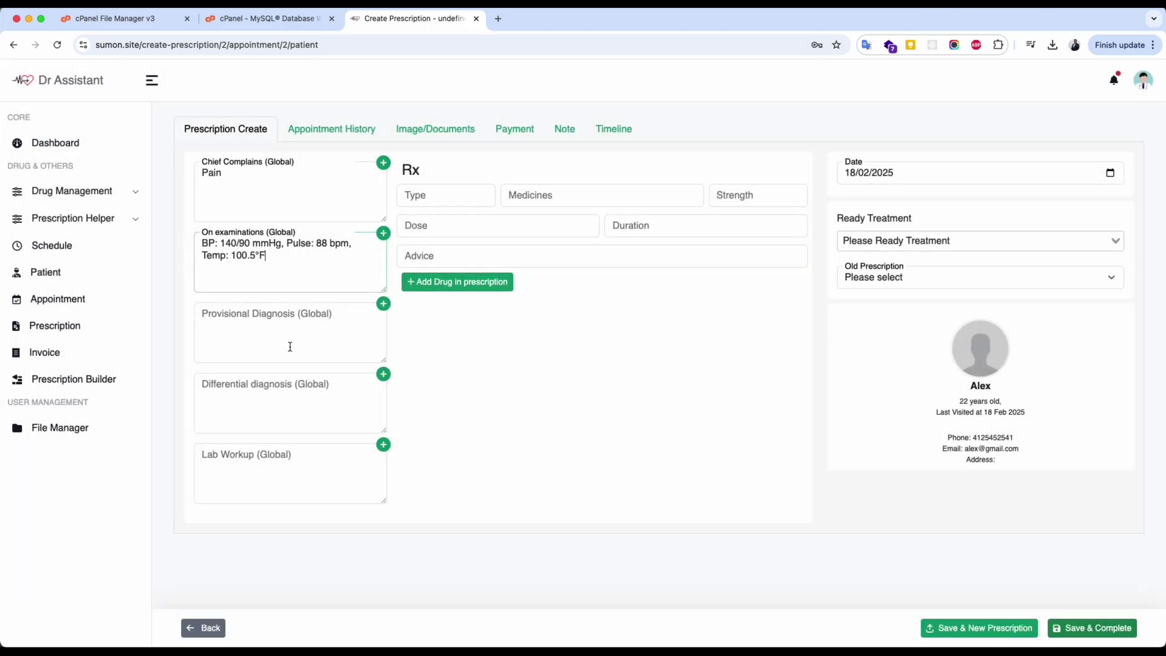
Add Esomiprasol 10mg, 1+0+1 for 7 Days, save the prescription, and preview its printout.
{"action": "left_click", "coordinate": [577, 198]}
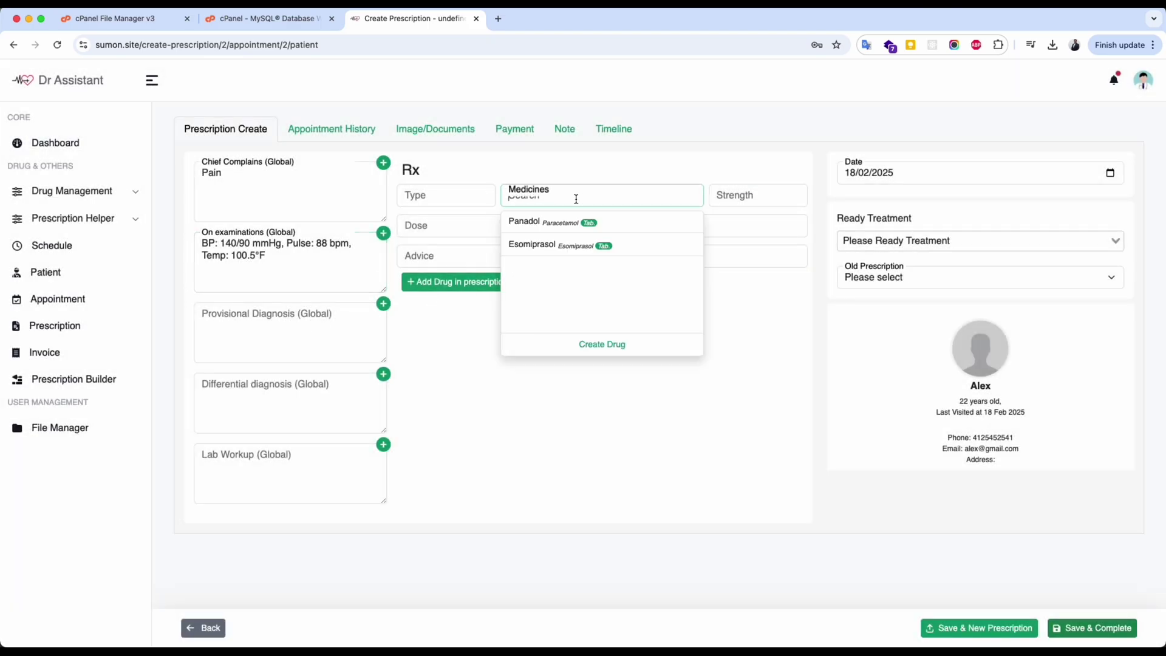
{"action": "left_click", "coordinate": [605, 247]}
{"action": "left_click", "coordinate": [451, 283]}
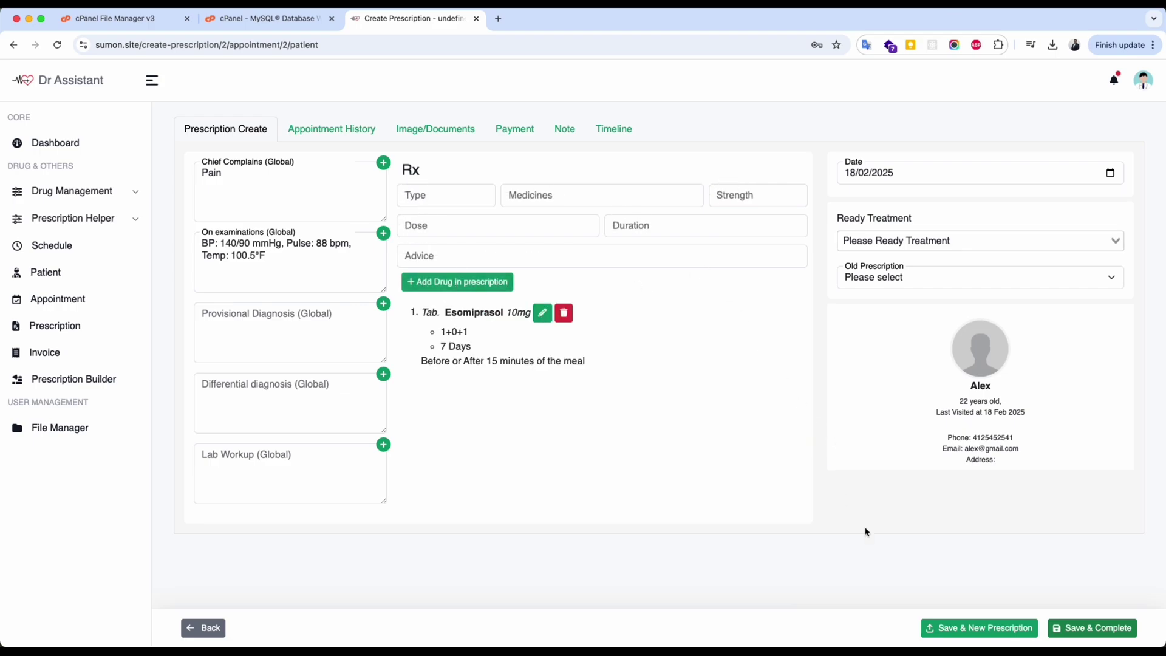
{"action": "left_click", "coordinate": [988, 630]}
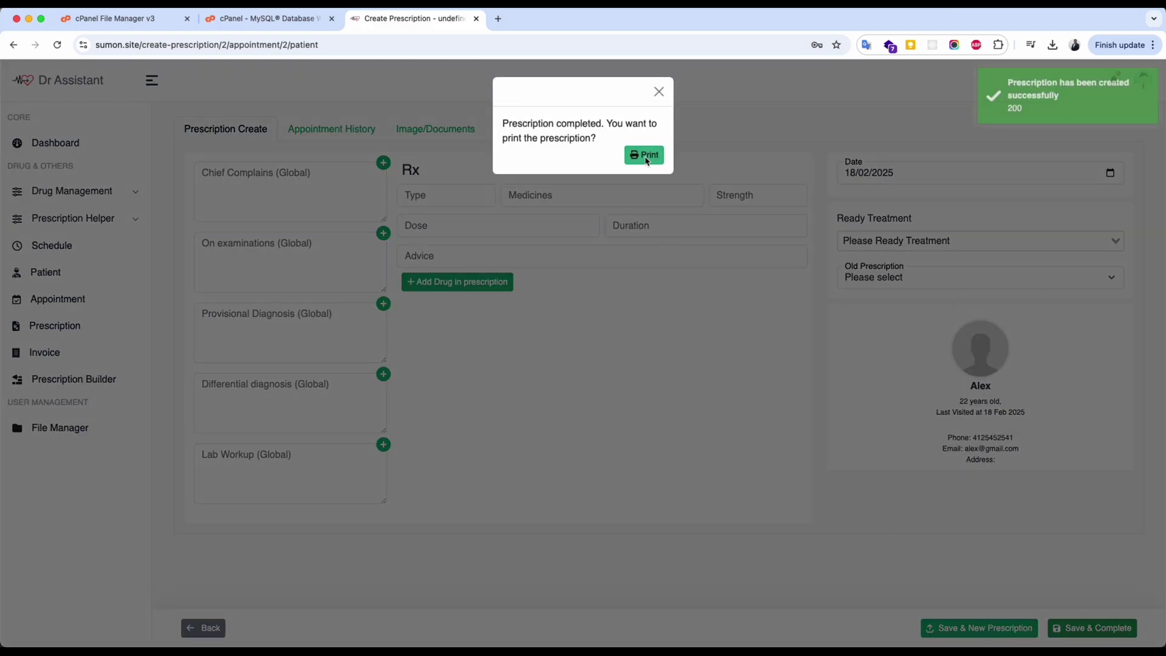
{"action": "left_click", "coordinate": [645, 156]}
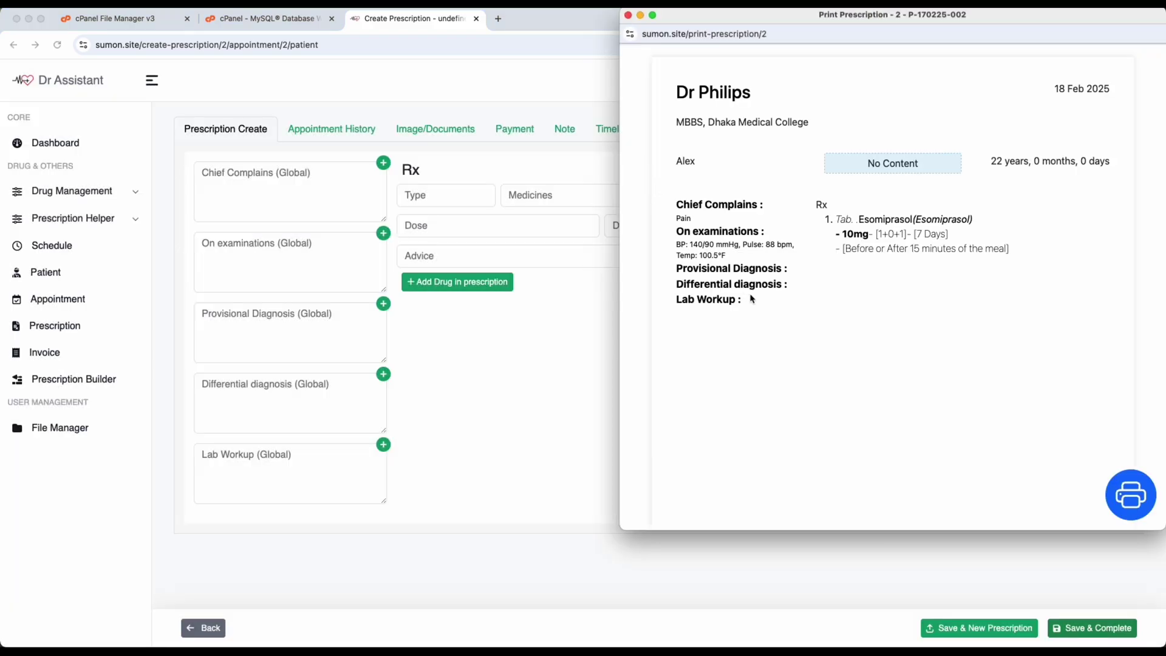
{"action": "left_click", "coordinate": [331, 133]}
Browse the patient's Appointment History, Image/Documents and Payment tabs.
{"action": "left_click", "coordinate": [330, 133]}
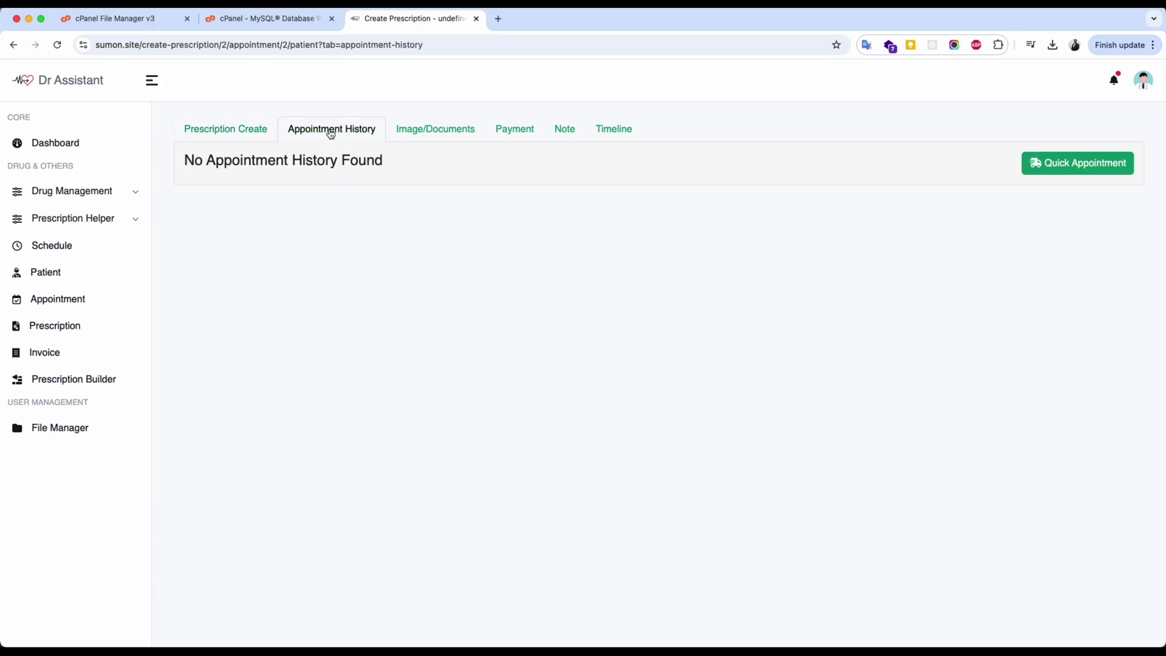
{"action": "left_click_drag", "start_coordinate": [233, 159], "coordinate": [409, 172]}
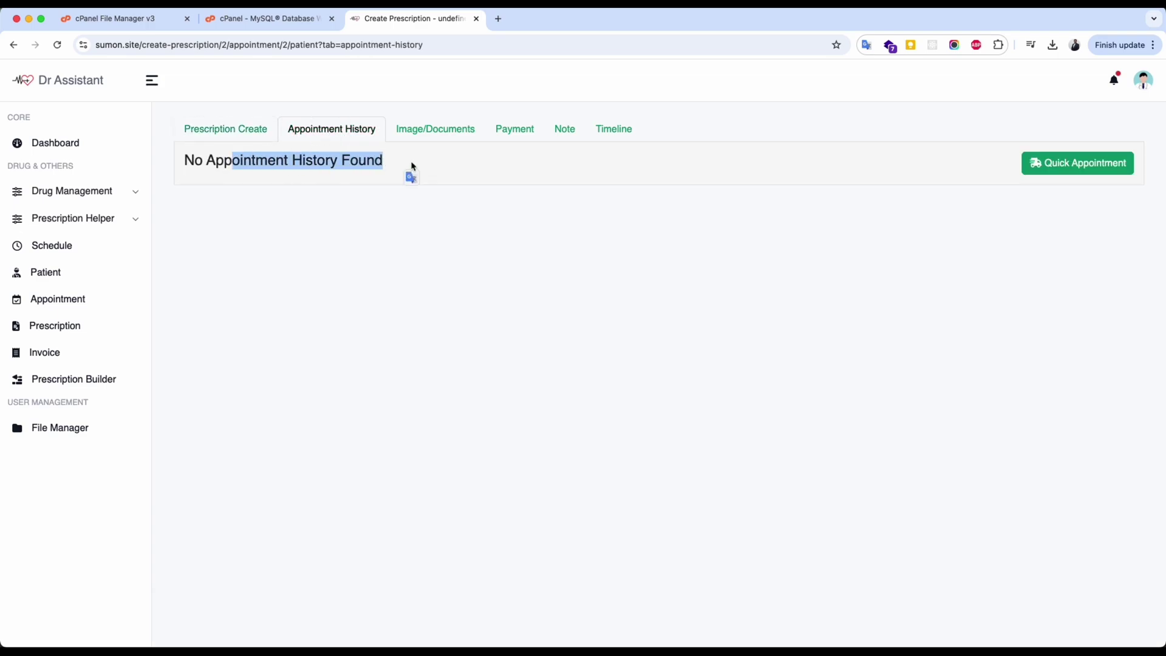
{"action": "left_click", "coordinate": [442, 163]}
{"action": "left_click", "coordinate": [435, 130]}
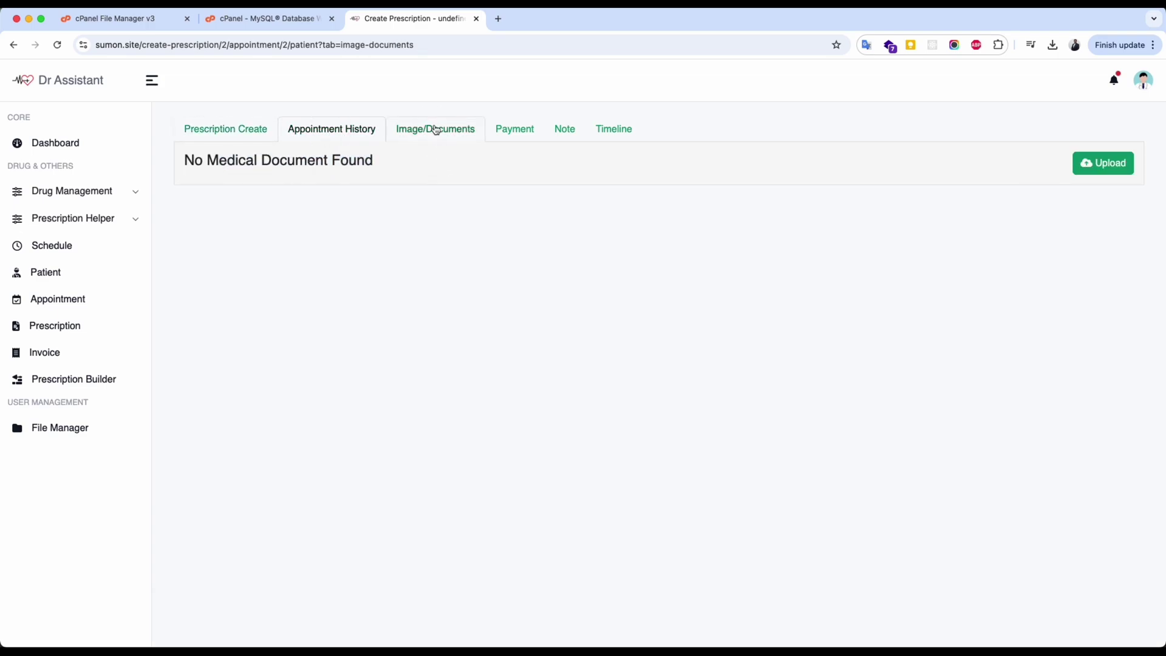
{"action": "left_click", "coordinate": [502, 133]}
{"action": "left_click", "coordinate": [430, 128]}
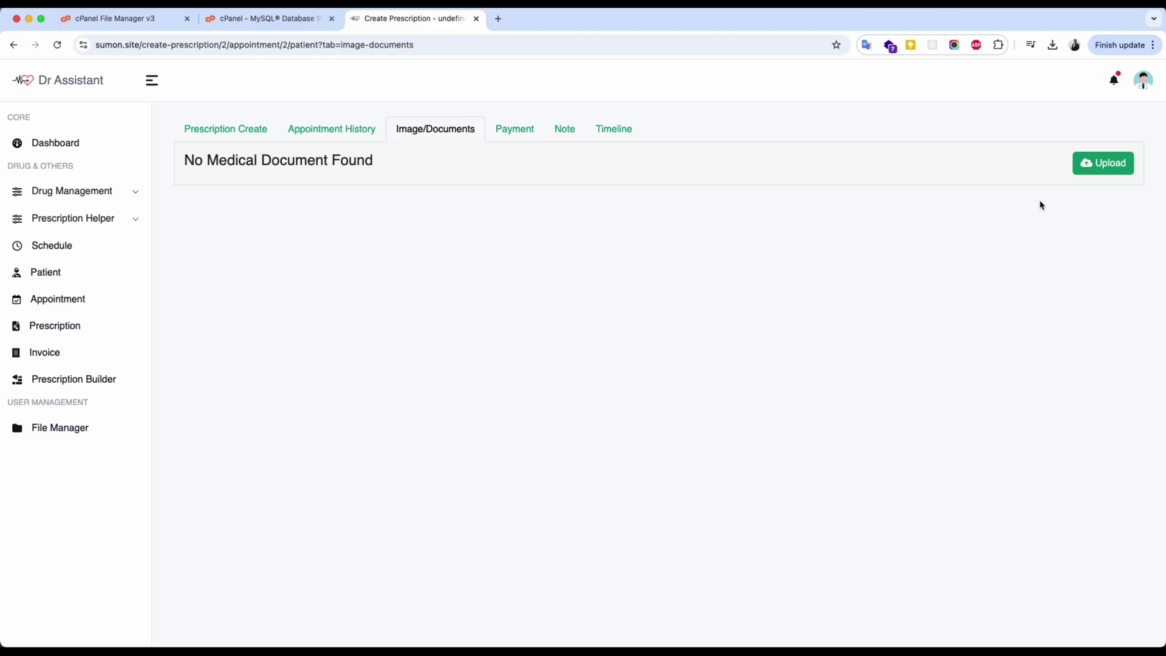
{"action": "left_click", "coordinate": [1125, 167]}
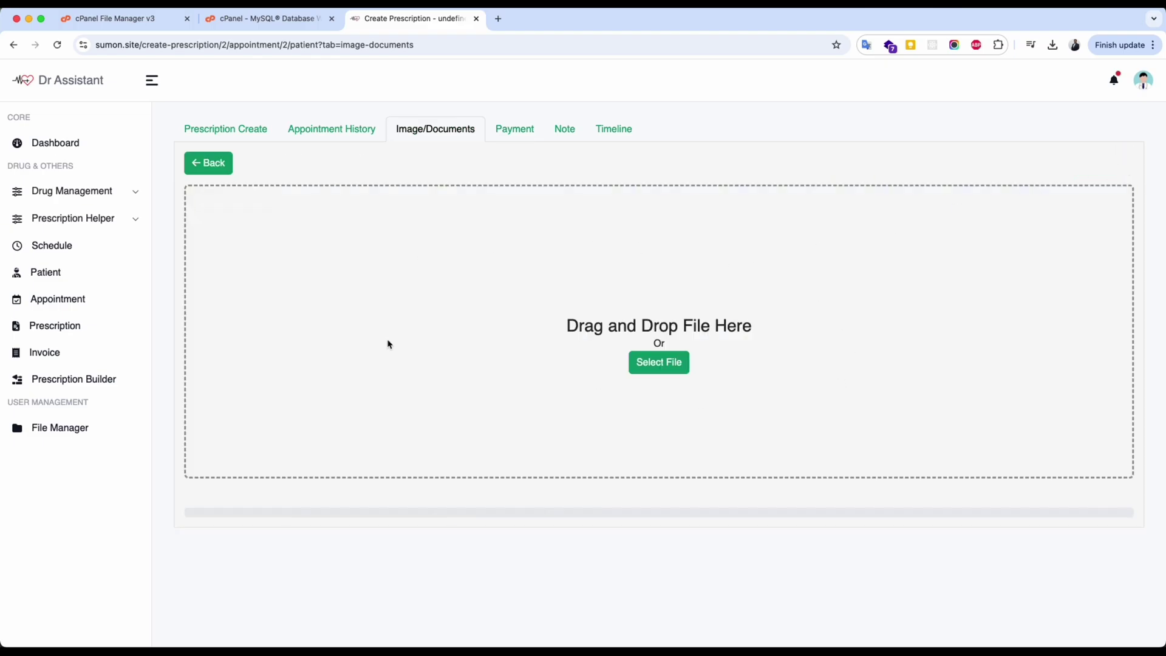
{"action": "left_click", "coordinate": [514, 136]}
Record a new payment of 40 with the note NA.
{"action": "left_click", "coordinate": [1083, 165]}
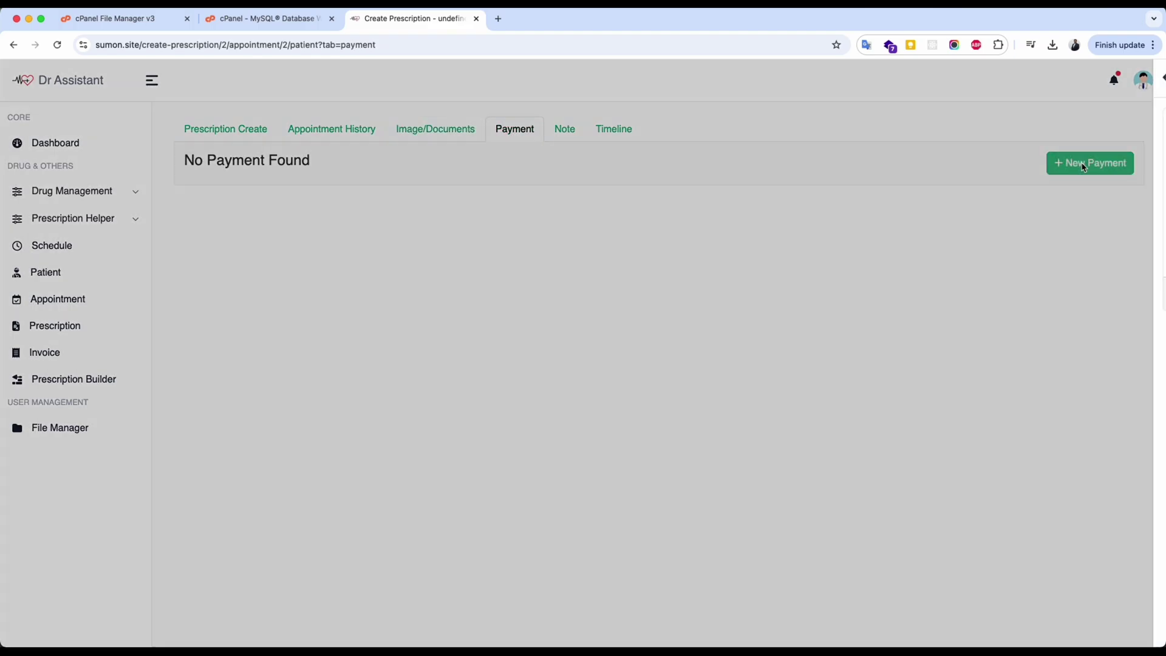
{"action": "left_click", "coordinate": [1030, 149]}
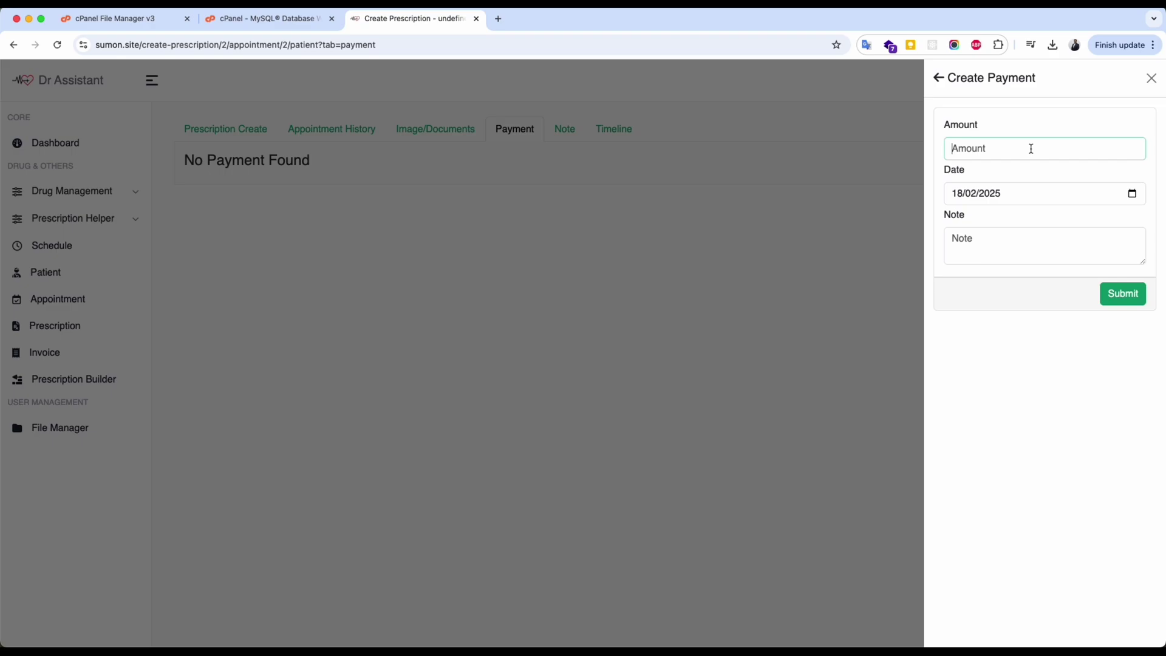
{"action": "type", "text": "40"}
{"action": "left_click", "coordinate": [1022, 239]}
{"action": "type", "text": "NA"}
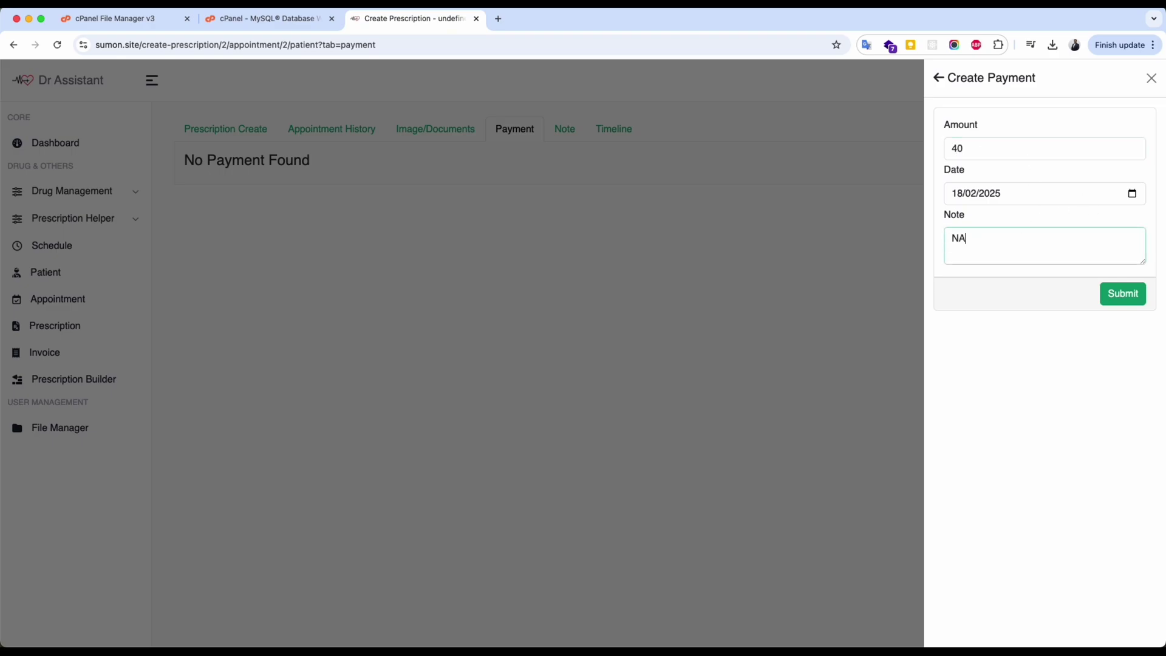
{"action": "left_click", "coordinate": [1122, 293]}
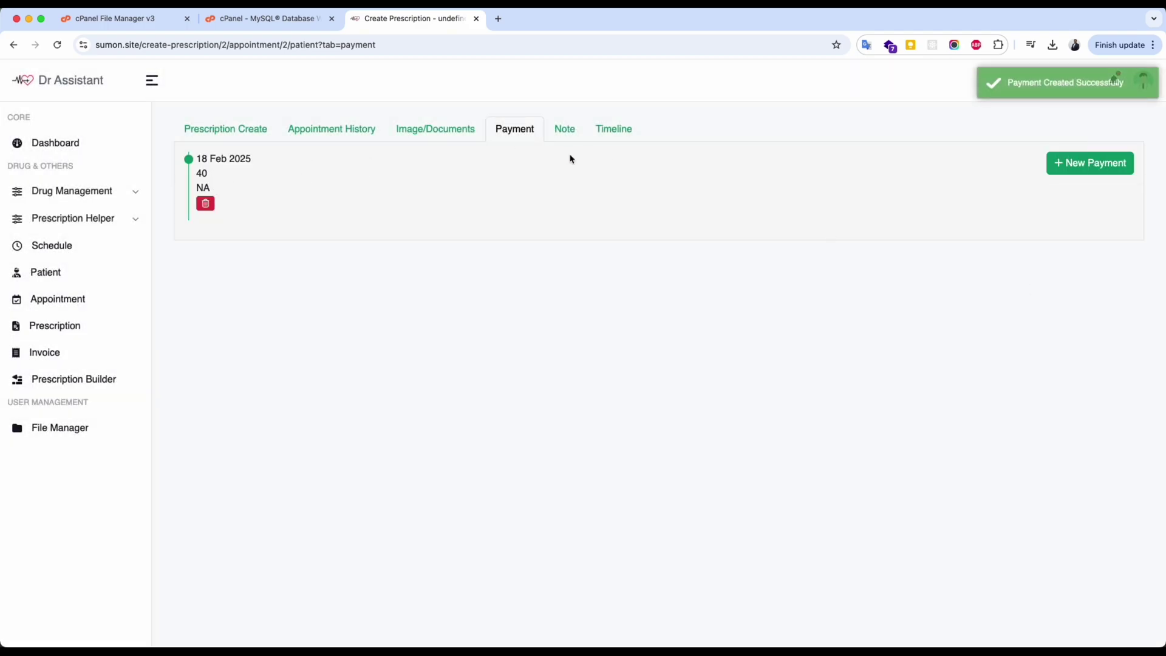
{"action": "left_click", "coordinate": [570, 134]}
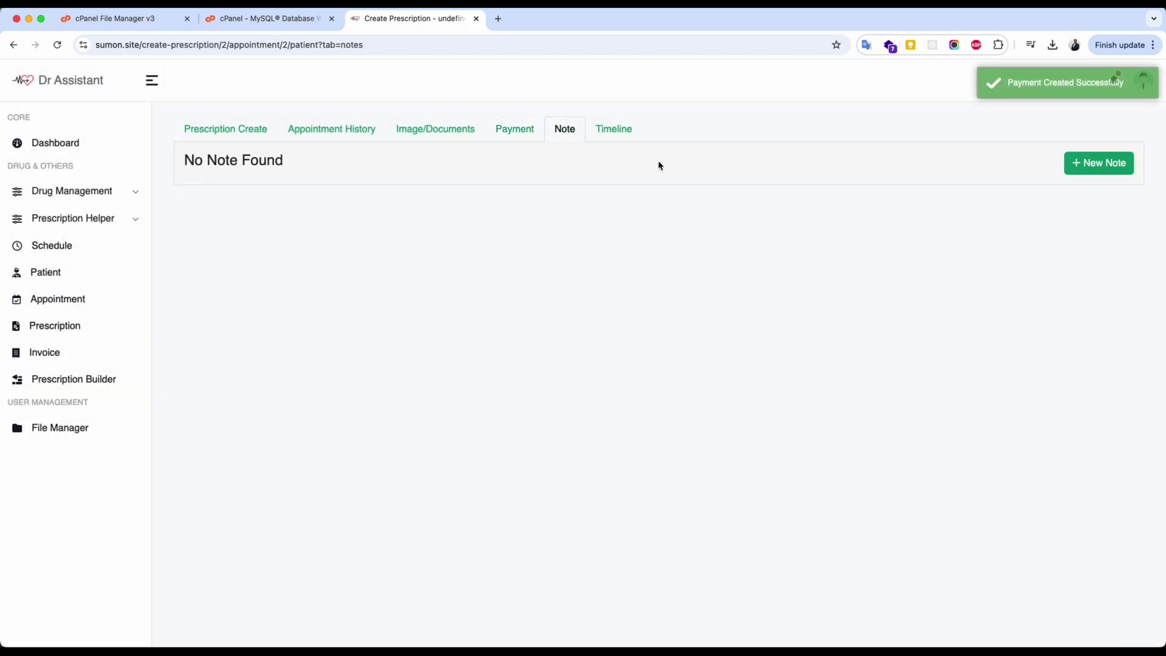
Add the note 'An important medical note' and view the patient's timeline.
{"action": "left_click", "coordinate": [1085, 162]}
{"action": "left_click", "coordinate": [999, 152]}
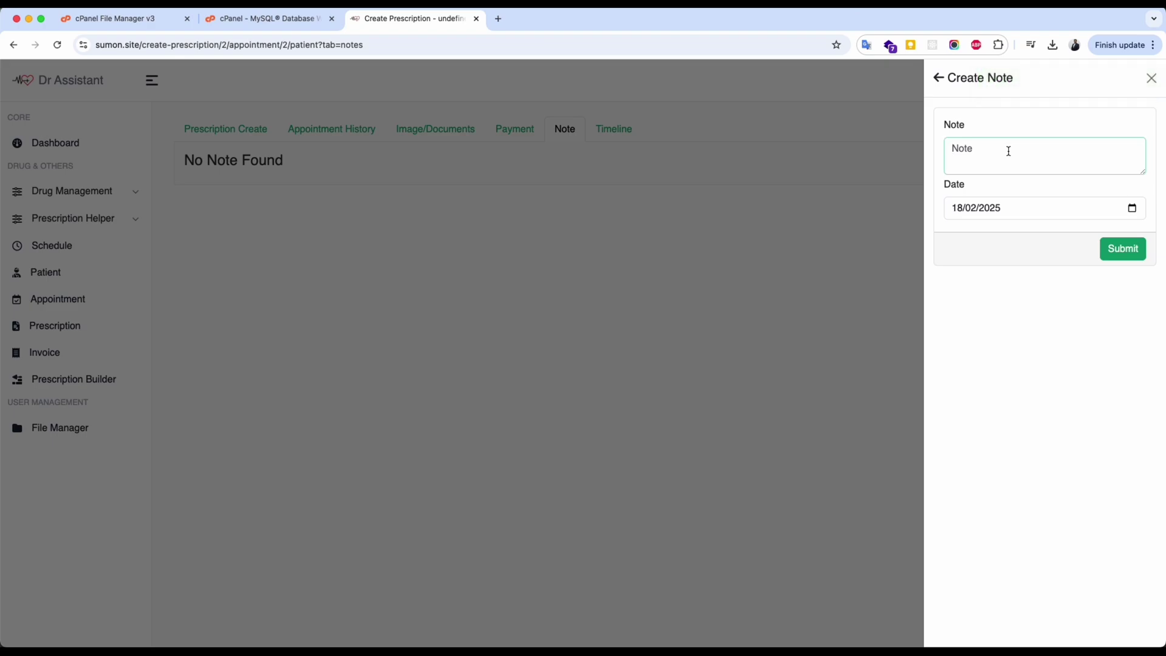
{"action": "type", "text": "An important medical note"}
{"action": "left_click", "coordinate": [1119, 248]}
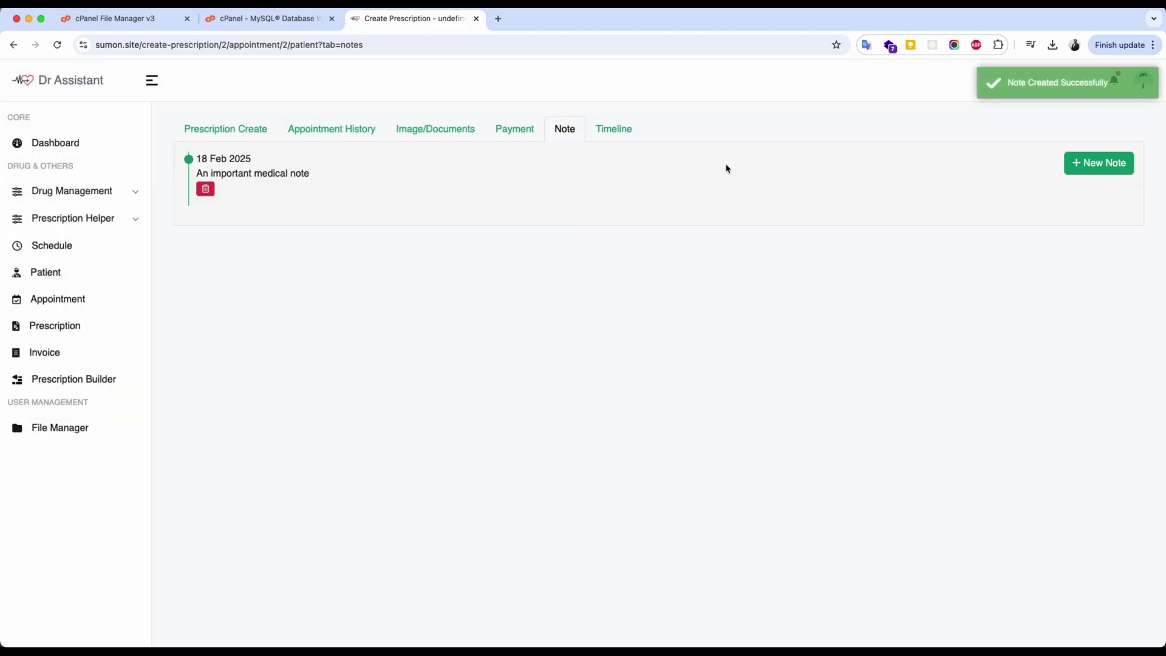
{"action": "left_click", "coordinate": [620, 130]}
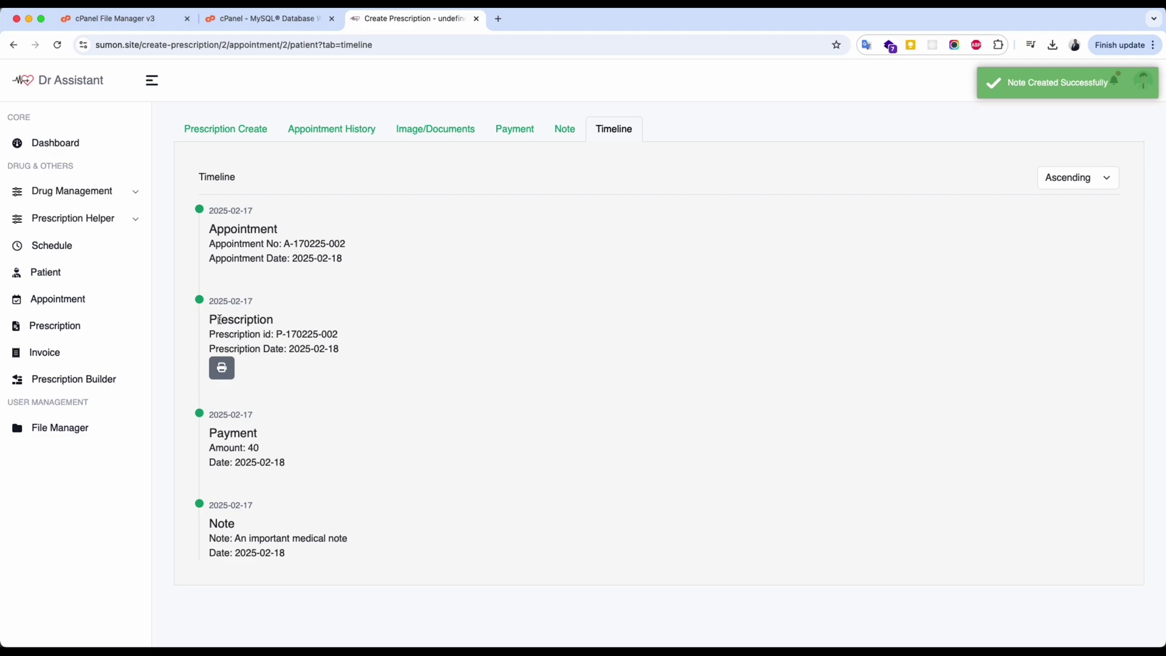
{"action": "left_click_drag", "start_coordinate": [221, 320], "coordinate": [266, 319]}
View the prescription printout from the timeline, then open the 40.00 invoice's printable copy.
{"action": "left_click", "coordinate": [222, 369]}
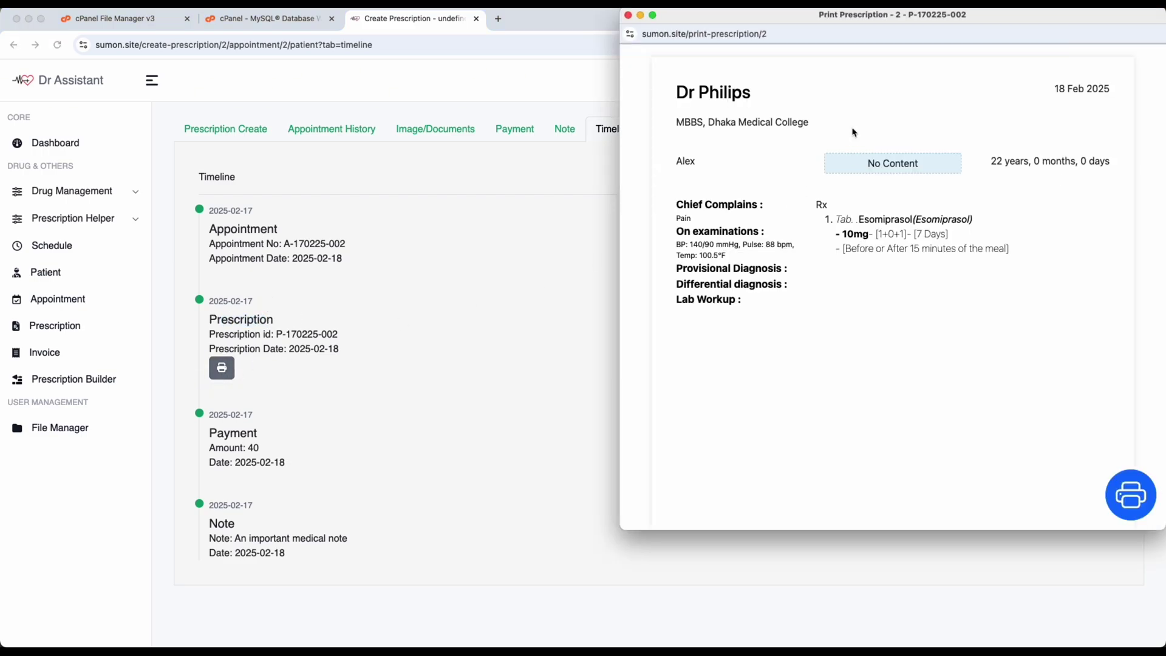
{"action": "left_click", "coordinate": [629, 15]}
{"action": "left_click", "coordinate": [520, 137]}
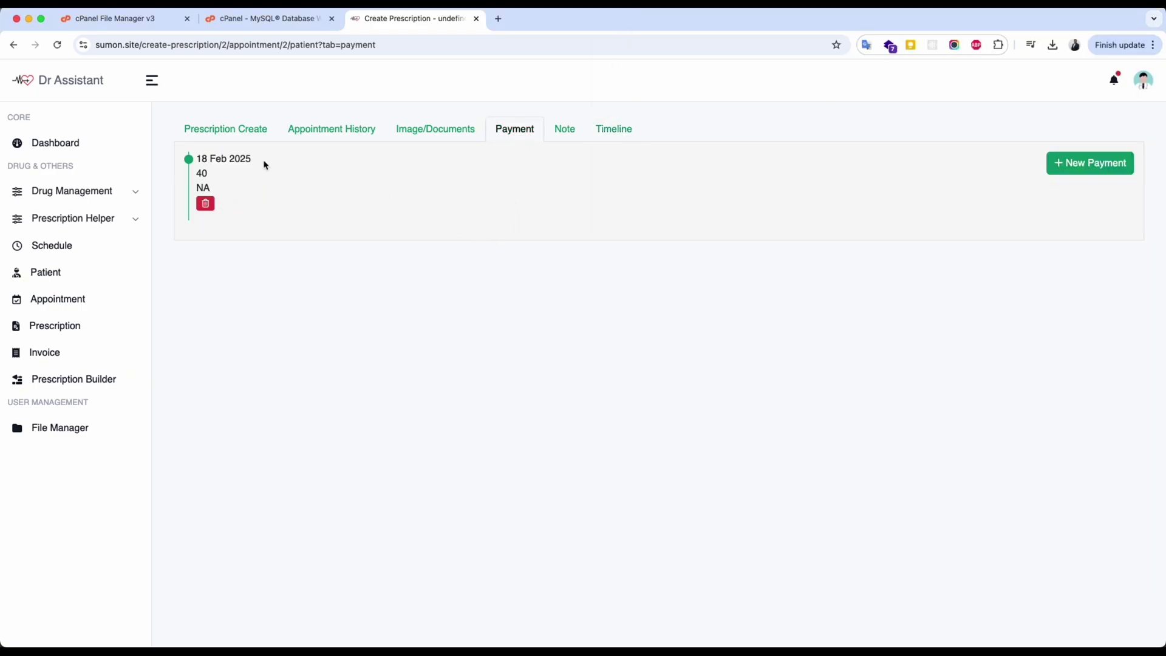
{"action": "left_click", "coordinate": [48, 360]}
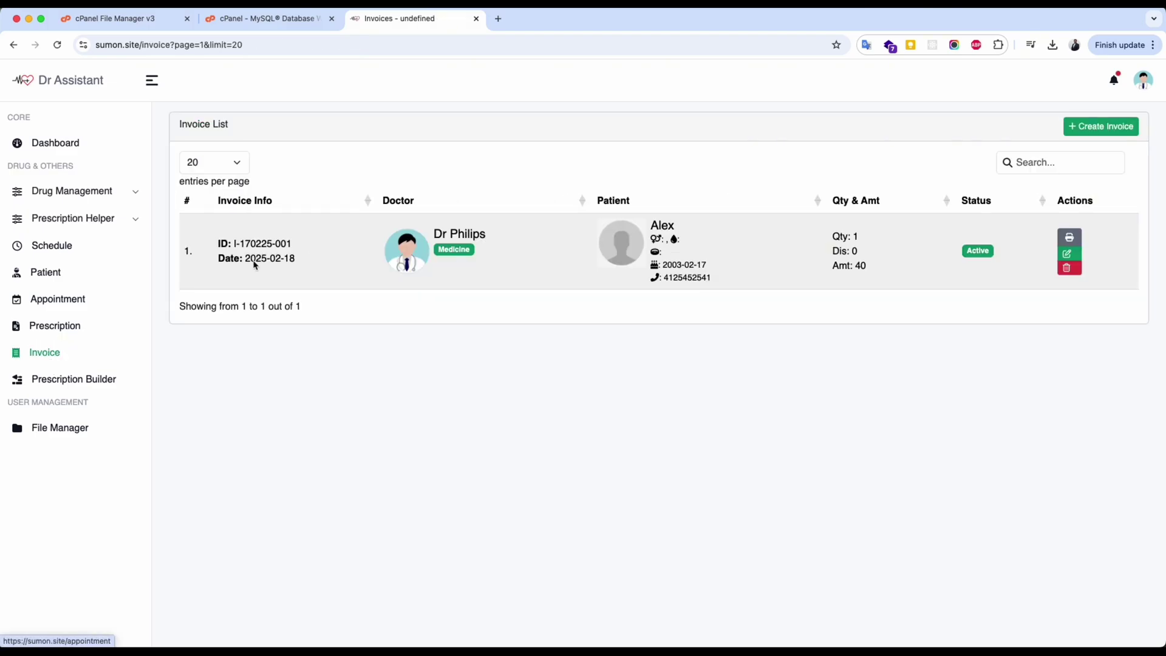
{"action": "left_click", "coordinate": [1069, 237]}
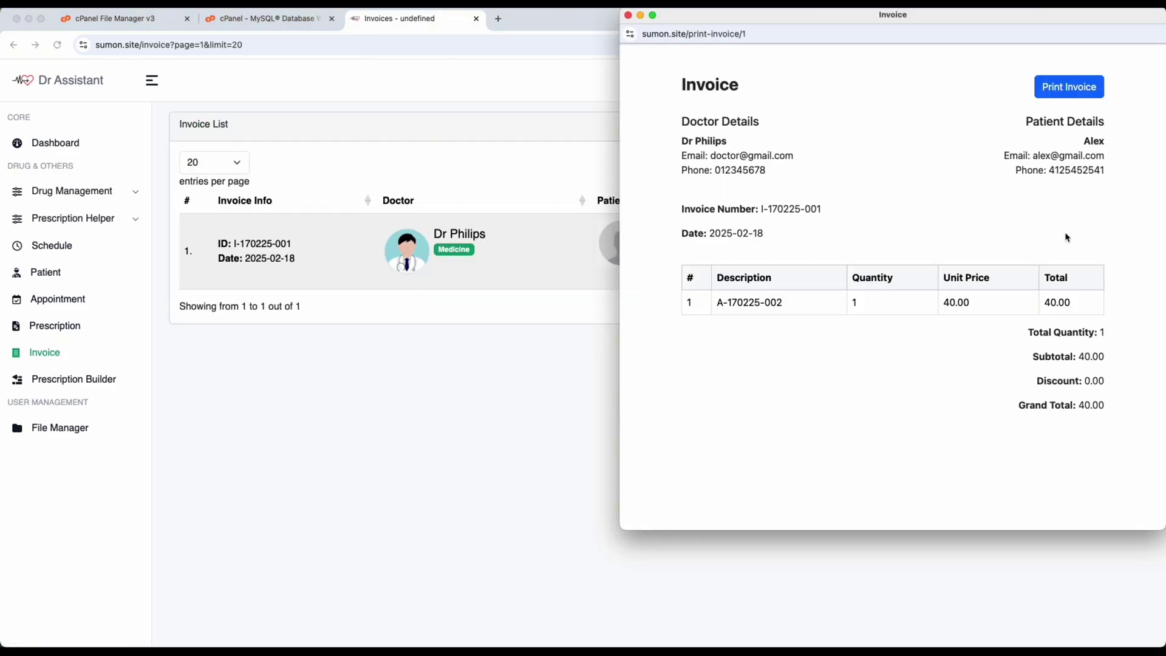
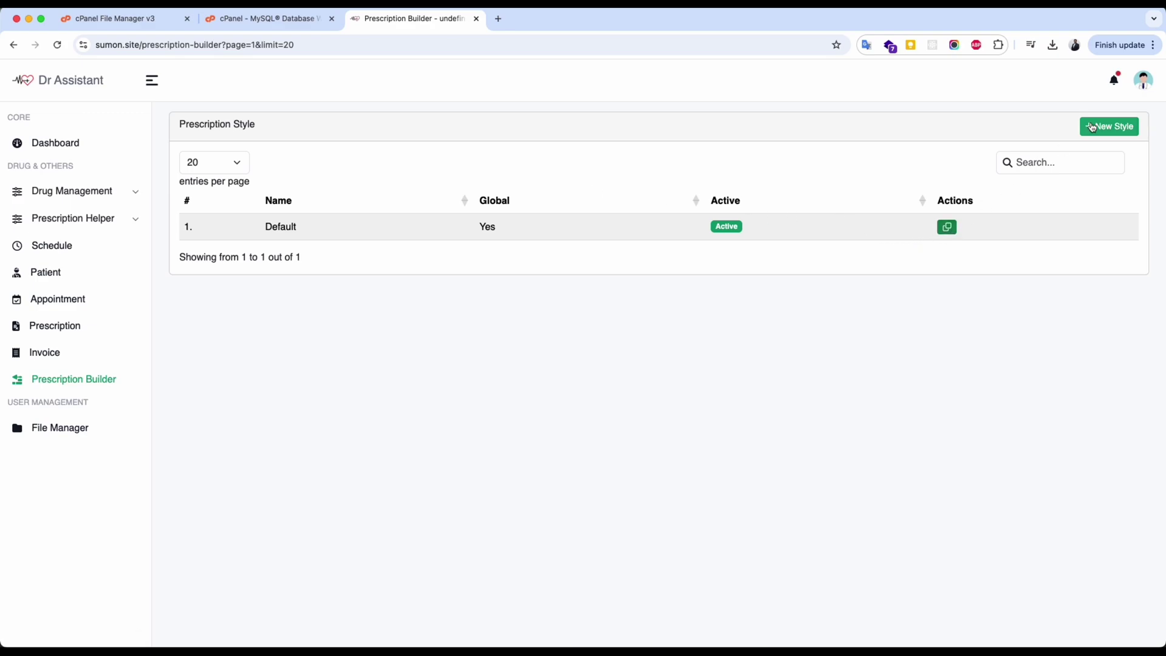
Create a new prescription style and add three two-column rows to the A4 canvas.
{"action": "left_click", "coordinate": [1092, 127]}
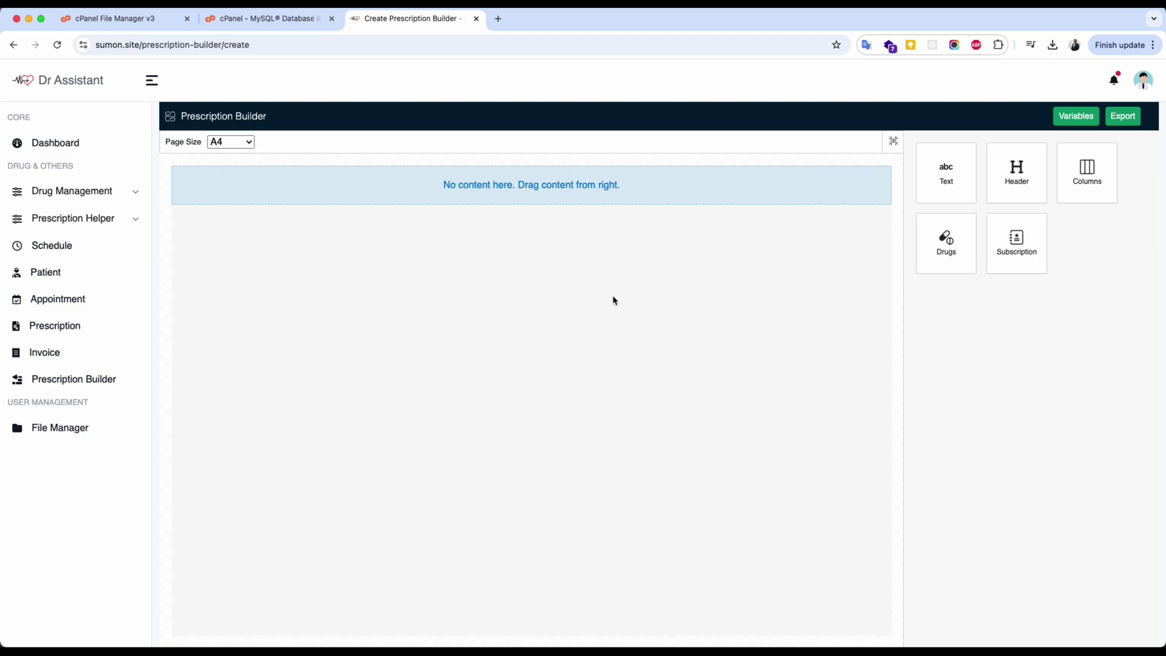
{"action": "left_click_drag", "start_coordinate": [1078, 181], "coordinate": [515, 193]}
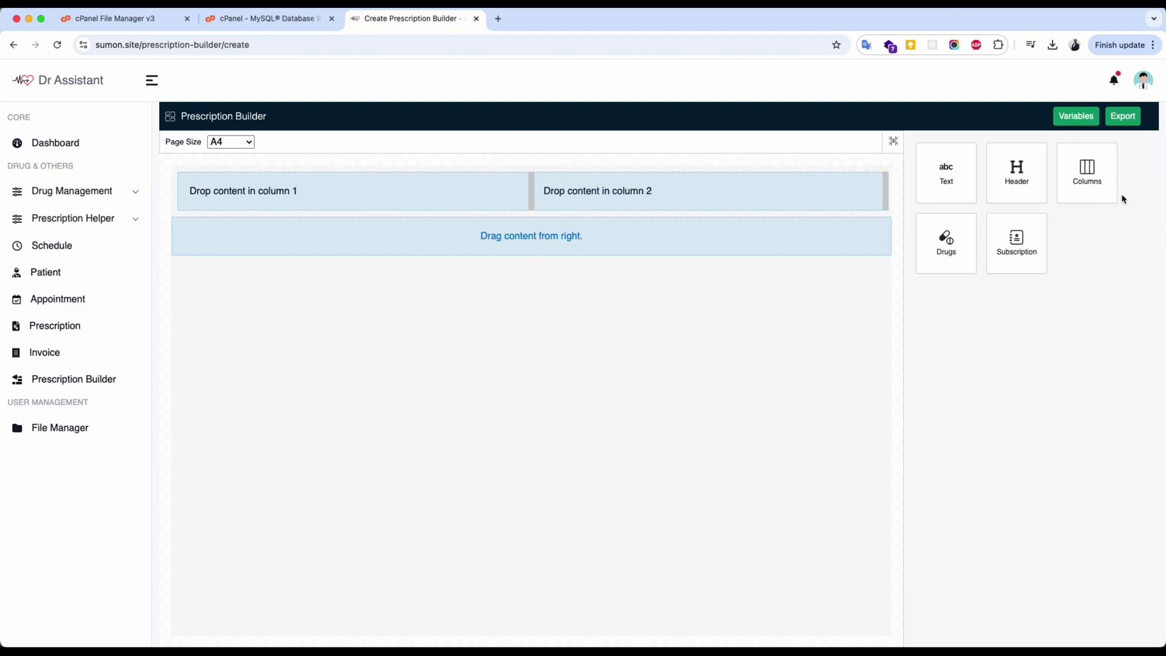
{"action": "left_click_drag", "start_coordinate": [1096, 183], "coordinate": [547, 259]}
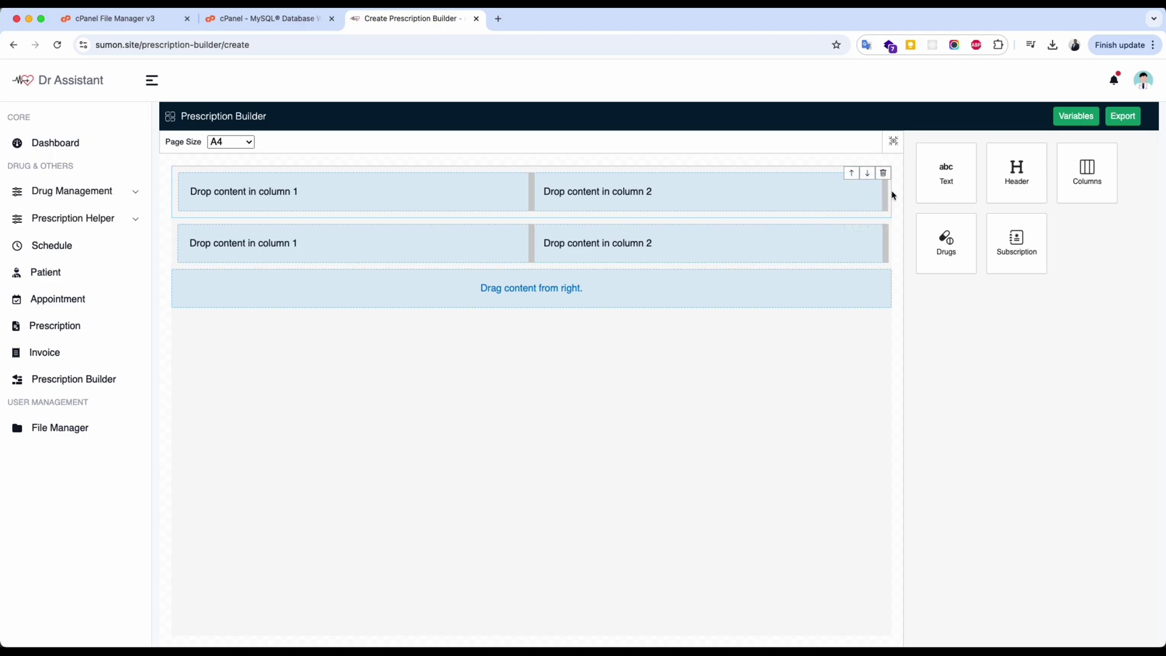
{"action": "left_click_drag", "start_coordinate": [1059, 181], "coordinate": [531, 294]}
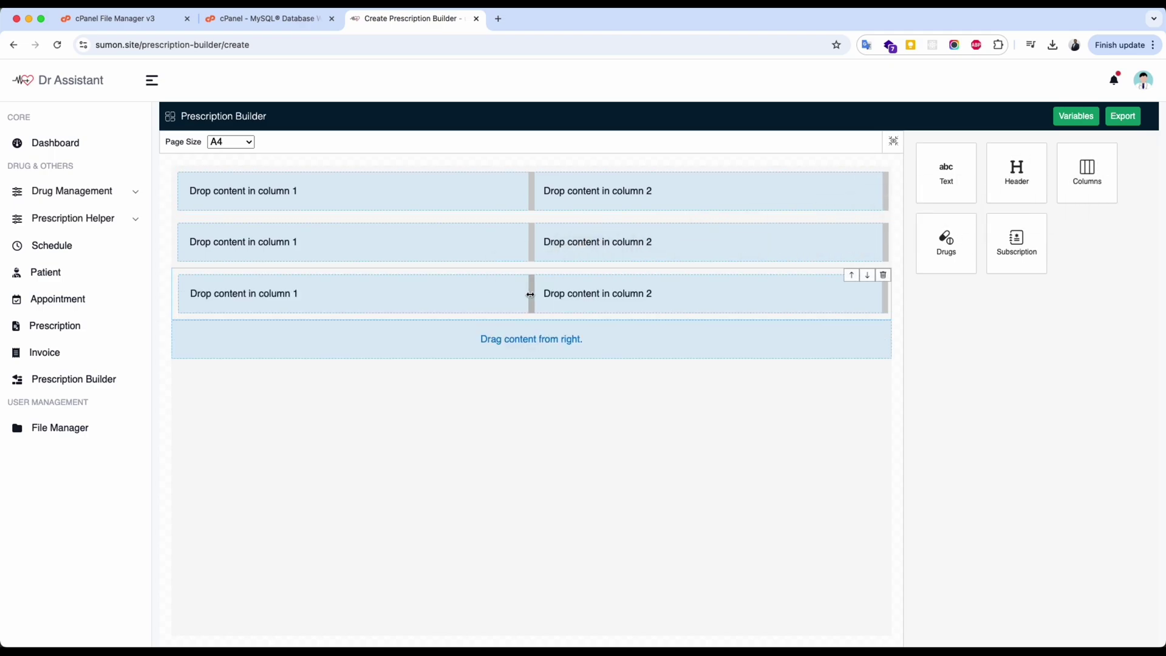
{"action": "left_click", "coordinate": [659, 302]}
{"action": "left_click", "coordinate": [1137, 139]}
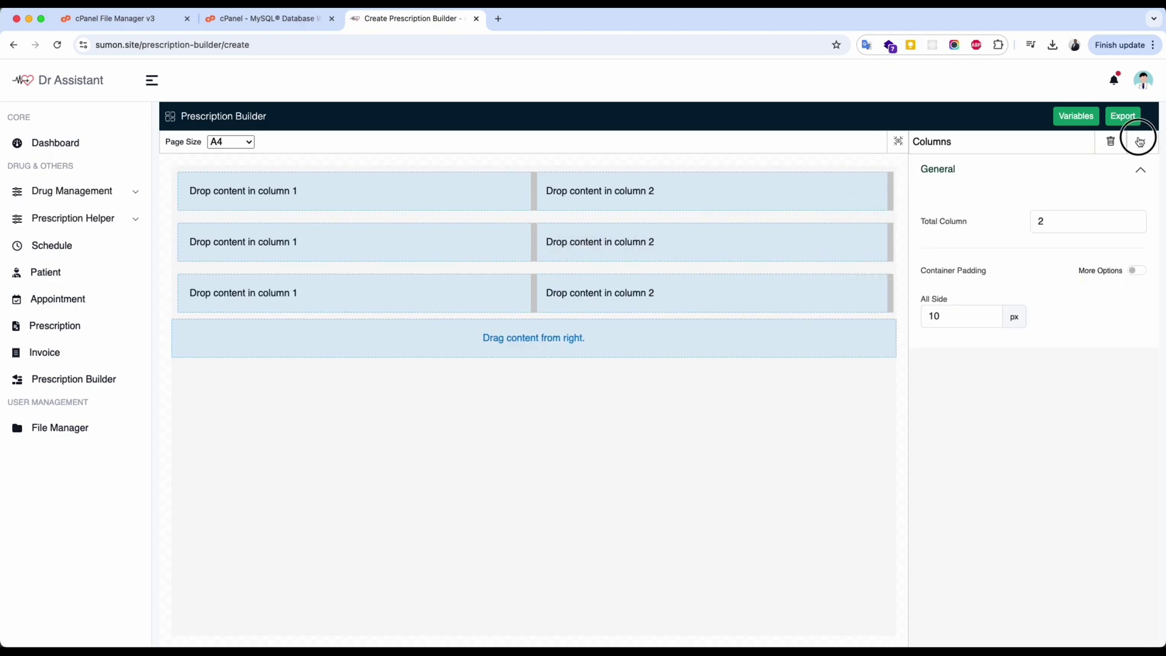
Put clinical notes in column 1 and the drug list in column 2 of row three, widening the drug list column.
{"action": "left_click_drag", "start_coordinate": [947, 239], "coordinate": [679, 298]}
{"action": "left_click_drag", "start_coordinate": [1017, 243], "coordinate": [318, 297]}
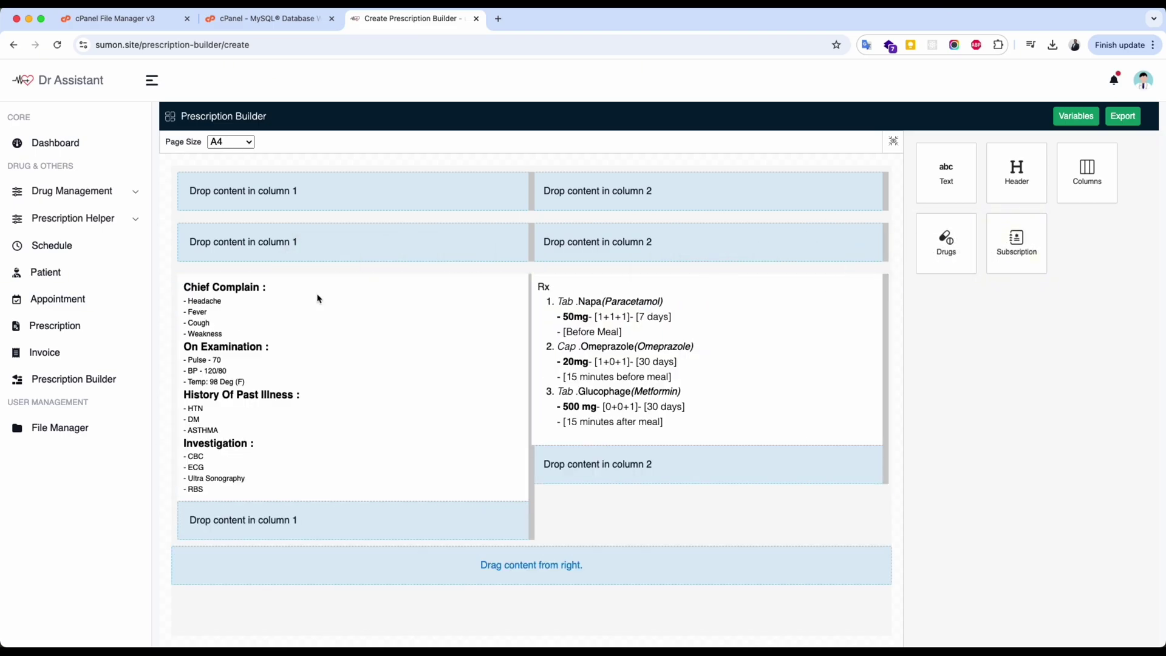
{"action": "left_click", "coordinate": [512, 369]}
{"action": "left_click_drag", "start_coordinate": [667, 359], "coordinate": [426, 349]}
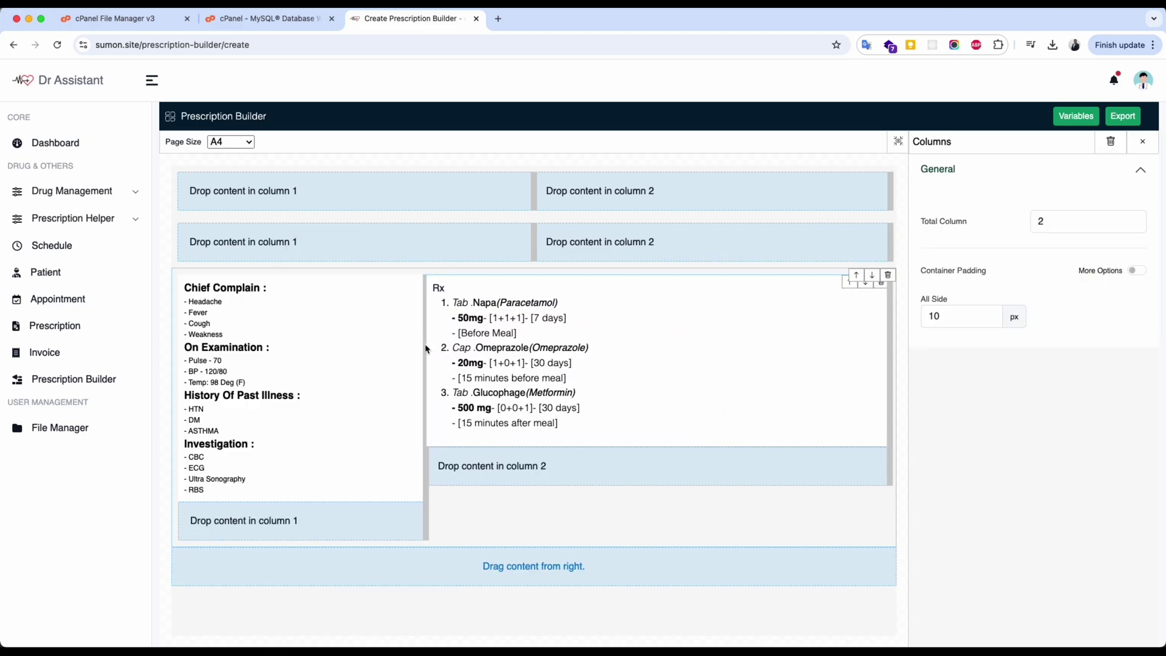
Keep the drug list background white after trying dark red.
{"action": "left_click", "coordinate": [729, 358]}
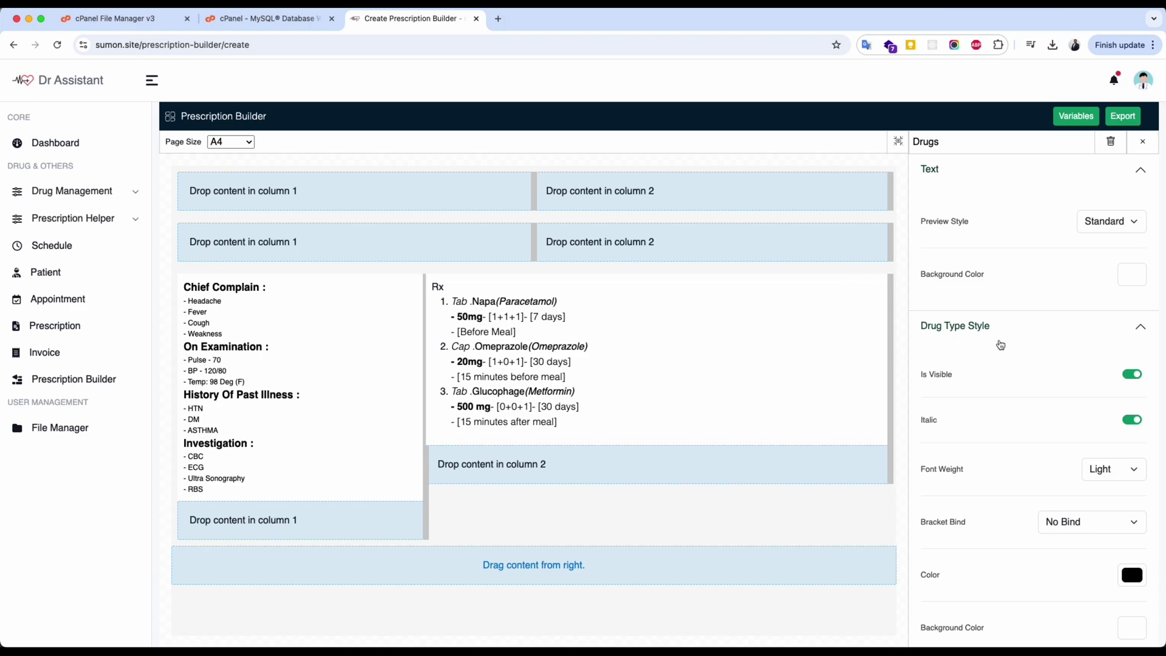
{"action": "scroll", "coordinate": [1000, 344], "scroll_direction": "down", "scroll_amount": 1}
{"action": "scroll", "coordinate": [1001, 345], "scroll_direction": "up", "scroll_amount": 1}
{"action": "scroll", "coordinate": [1000, 344], "scroll_direction": "down", "scroll_amount": 2}
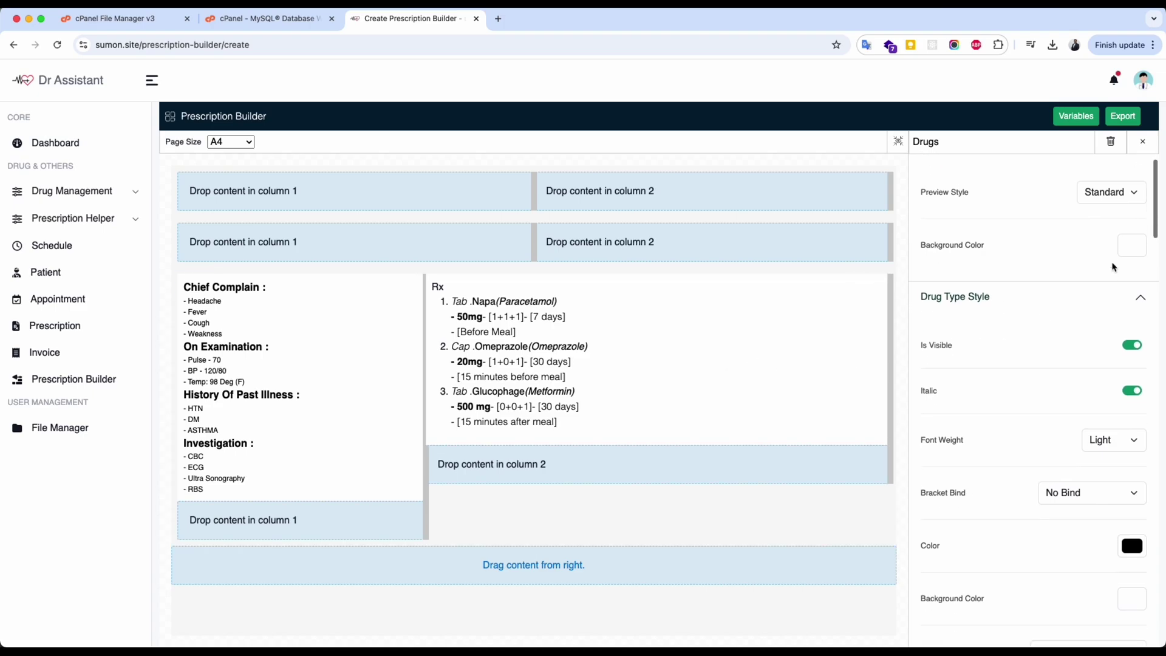
{"action": "left_click", "coordinate": [1131, 245]}
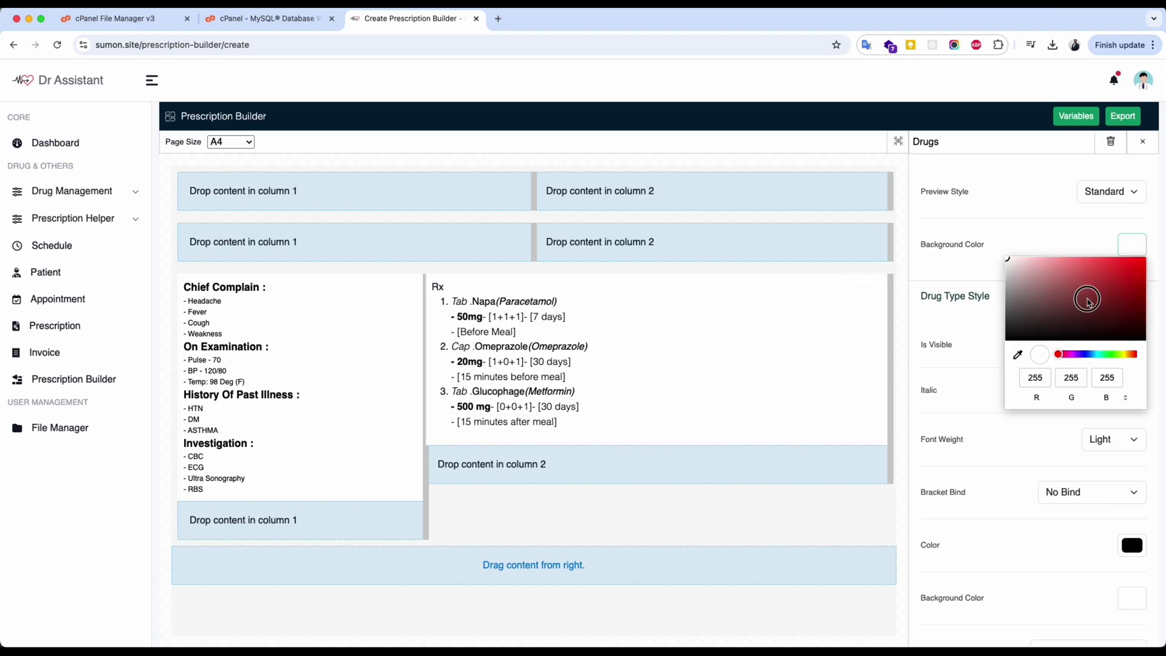
{"action": "left_click_drag", "start_coordinate": [1088, 299], "coordinate": [940, 246]}
{"action": "left_click", "coordinate": [952, 271]}
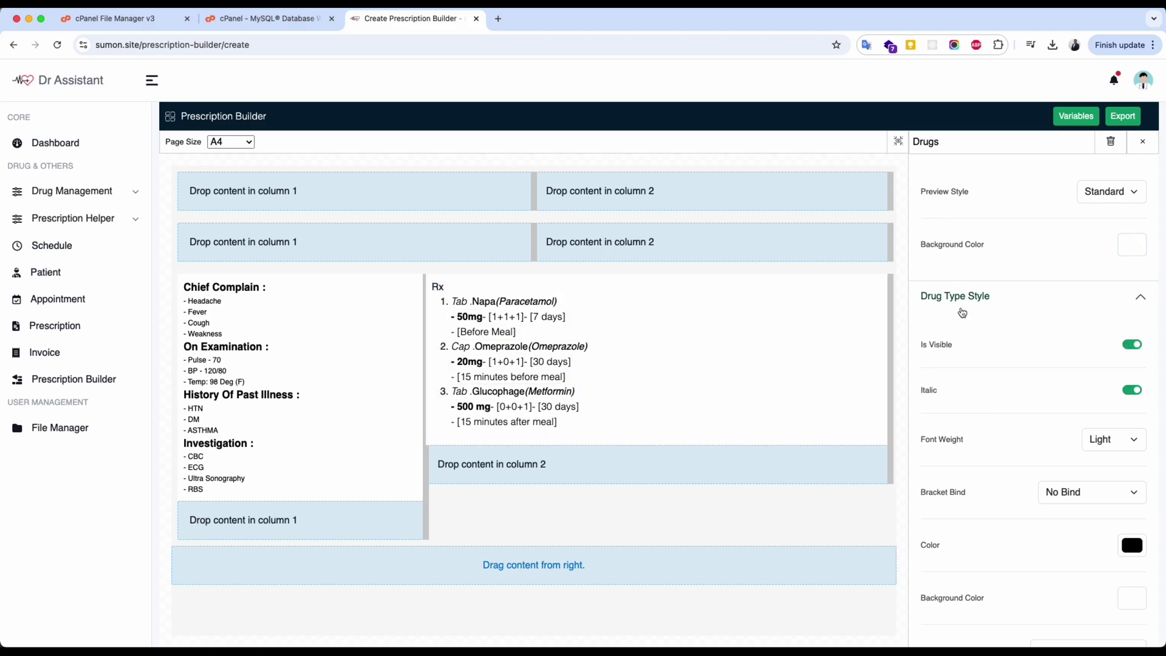
Keep drug type labels visible, toggle their italics, and set them to Light weight.
{"action": "scroll", "coordinate": [1039, 326], "scroll_direction": "down", "scroll_amount": 1}
{"action": "left_click", "coordinate": [1133, 291]}
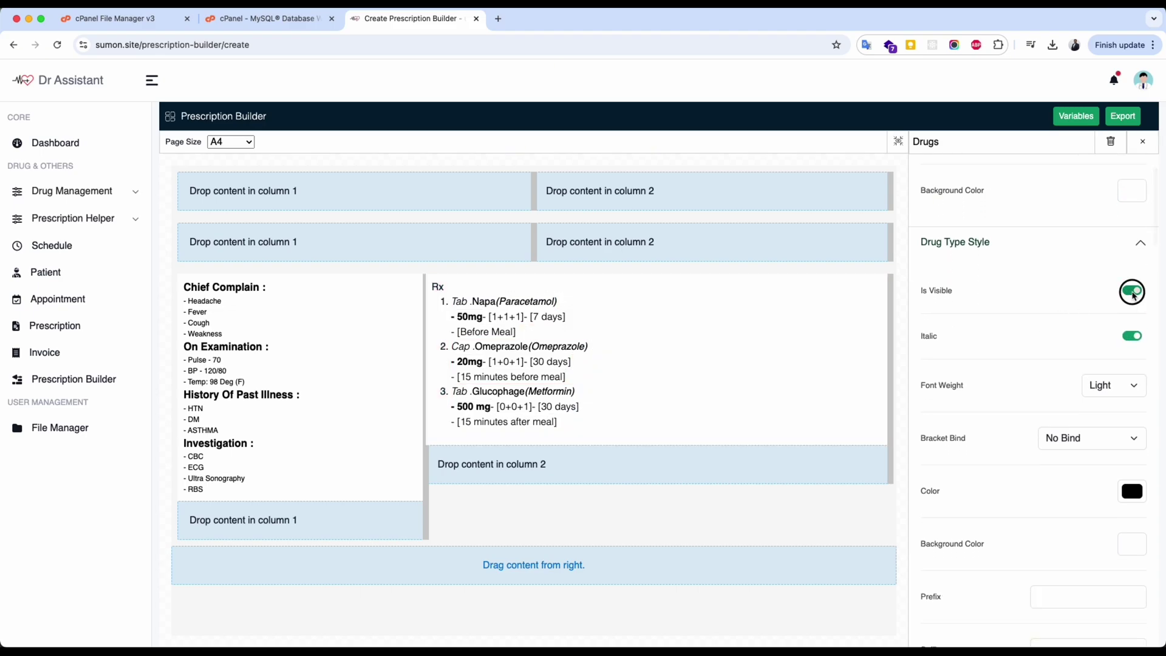
{"action": "left_click", "coordinate": [1133, 292]}
{"action": "left_click", "coordinate": [1131, 337]}
{"action": "scroll", "coordinate": [1063, 328], "scroll_direction": "down", "scroll_amount": 2}
{"action": "left_click", "coordinate": [1114, 322]}
{"action": "left_click", "coordinate": [1109, 293]}
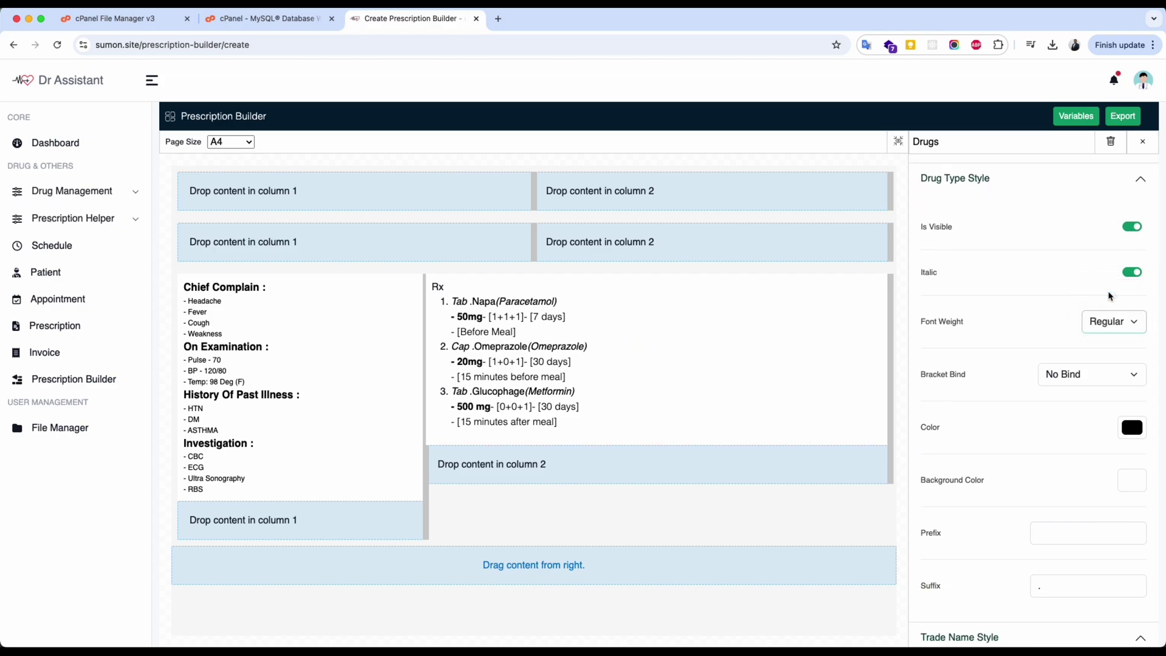
{"action": "left_click", "coordinate": [1114, 322]}
{"action": "left_click", "coordinate": [1104, 338]}
{"action": "scroll", "coordinate": [1021, 310], "scroll_direction": "down", "scroll_amount": 1}
{"action": "scroll", "coordinate": [1020, 309], "scroll_direction": "up", "scroll_amount": 1}
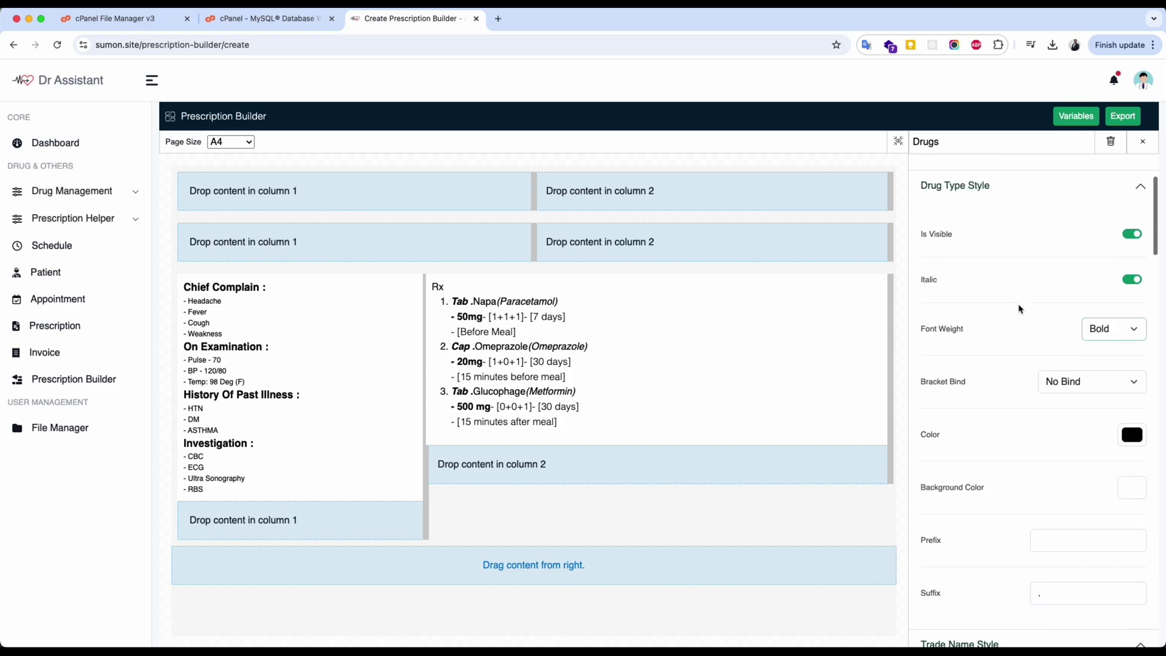
{"action": "left_click", "coordinate": [1101, 326]}
{"action": "left_click", "coordinate": [1098, 346]}
Give drug type labels no brackets, dark blue text and no background colour.
{"action": "scroll", "coordinate": [1055, 339], "scroll_direction": "down", "scroll_amount": 1}
{"action": "scroll", "coordinate": [1055, 338], "scroll_direction": "up", "scroll_amount": 2}
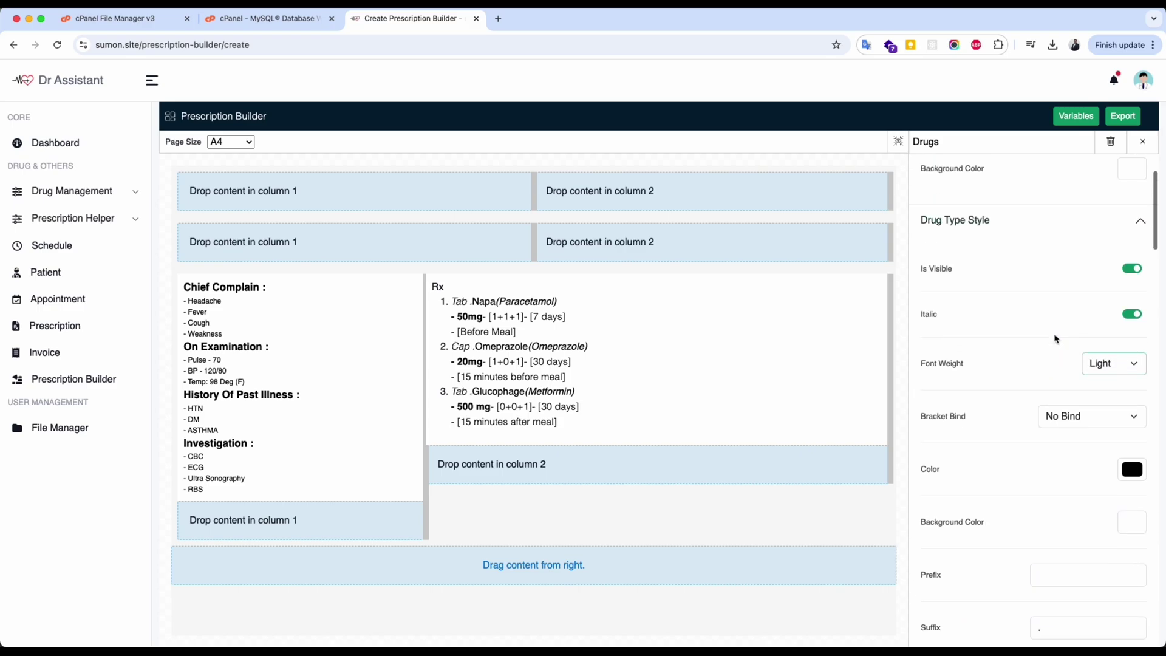
{"action": "scroll", "coordinate": [1055, 338], "scroll_direction": "down", "scroll_amount": 3}
{"action": "left_click", "coordinate": [1049, 330]}
{"action": "left_click", "coordinate": [1049, 330]}
{"action": "scroll", "coordinate": [1028, 325], "scroll_direction": "down", "scroll_amount": 3}
{"action": "left_click", "coordinate": [1126, 300]}
{"action": "left_click_drag", "start_coordinate": [1036, 340], "coordinate": [1123, 340]}
{"action": "left_click", "coordinate": [1087, 406]}
{"action": "left_click", "coordinate": [1134, 353]}
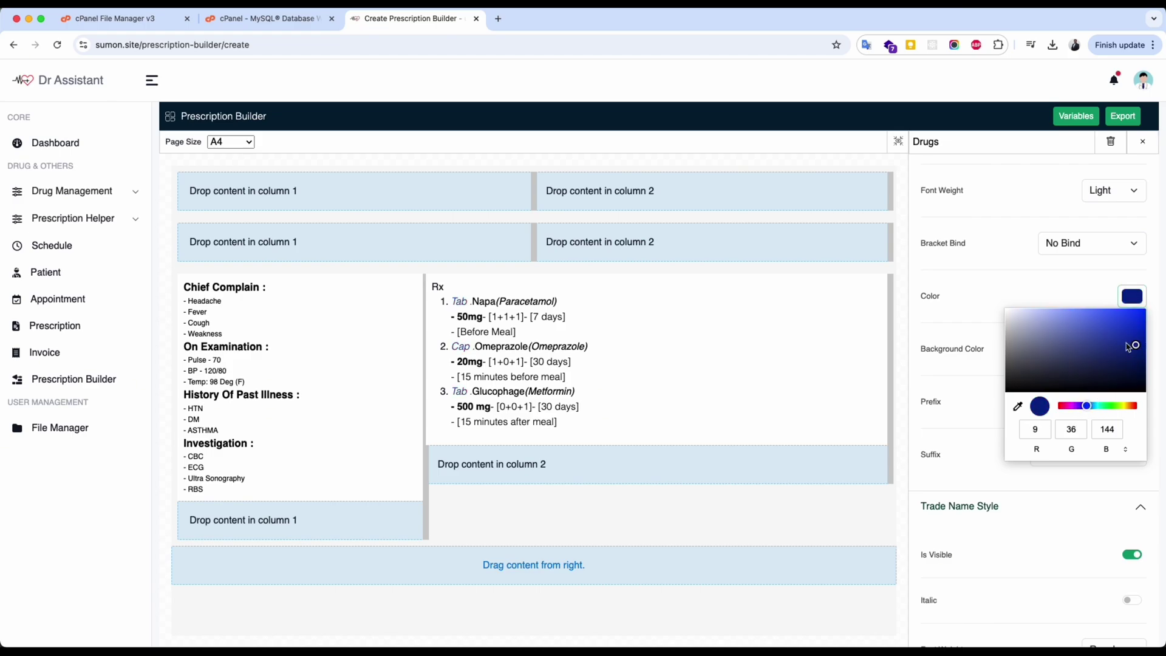
{"action": "left_click", "coordinate": [972, 359]}
{"action": "scroll", "coordinate": [1070, 340], "scroll_direction": "down", "scroll_amount": 2}
{"action": "left_click", "coordinate": [1132, 270]}
{"action": "left_click", "coordinate": [1111, 328]}
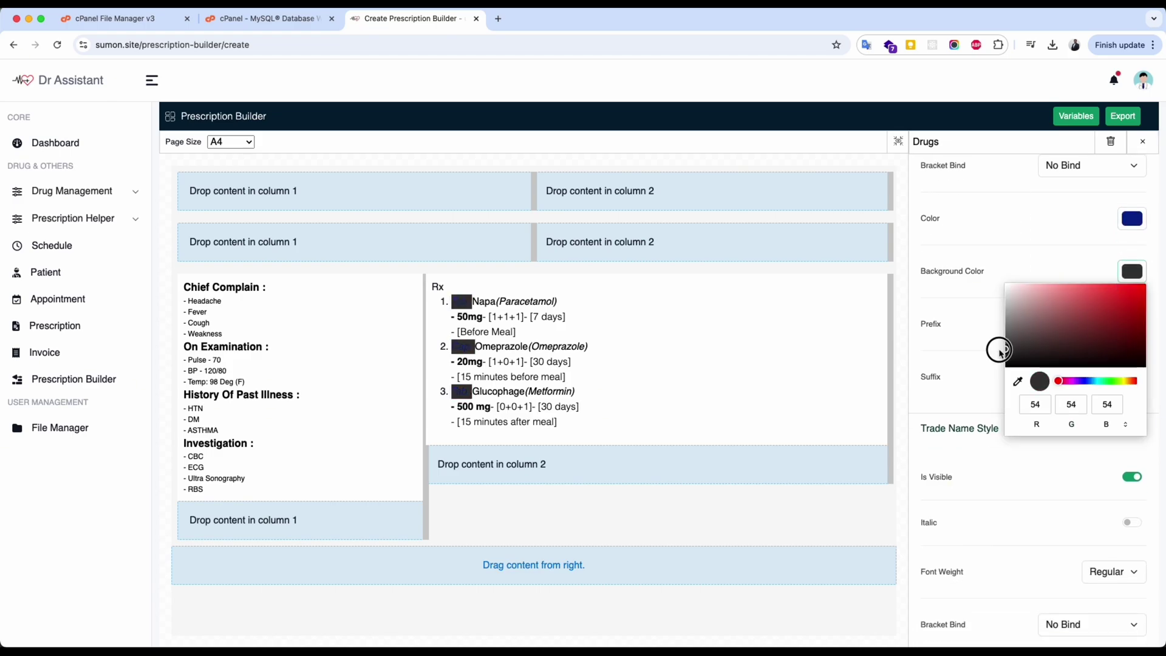
{"action": "left_click", "coordinate": [996, 346]}
Leave the drug type label prefix empty and use '.' as the separator after them.
{"action": "scroll", "coordinate": [1063, 282], "scroll_direction": "down", "scroll_amount": 1}
{"action": "left_click", "coordinate": [1070, 290]}
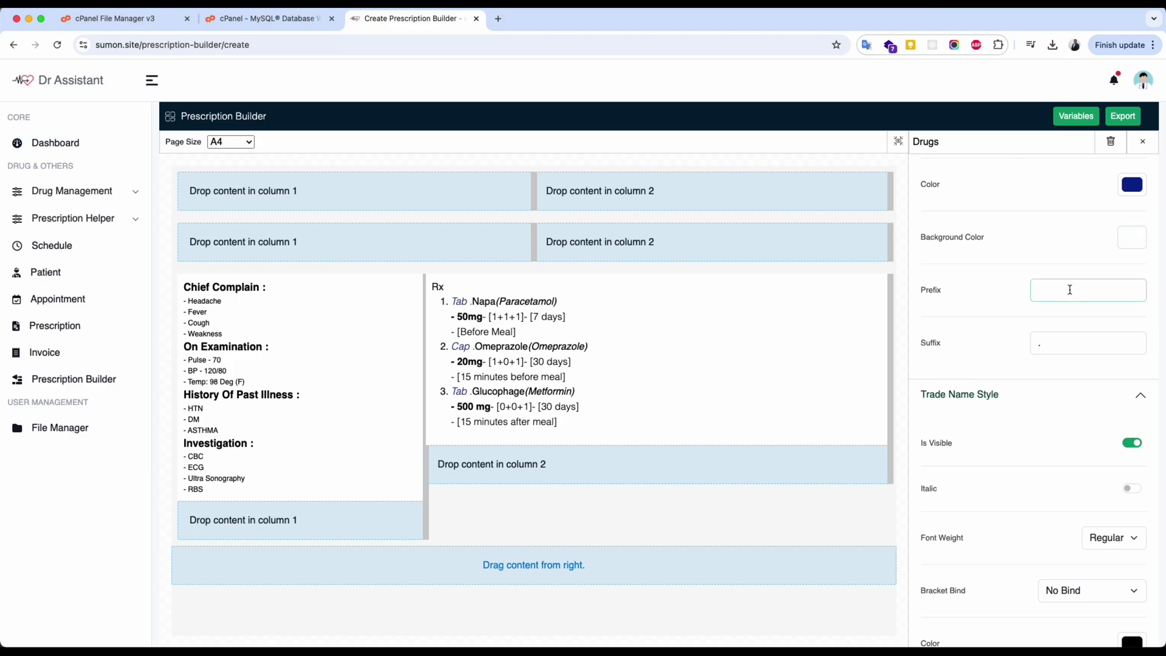
{"action": "type", "text": "-"}
{"action": "key", "text": "BackSpace"}
{"action": "left_click", "coordinate": [1097, 345]}
{"action": "type", "text": "."}
{"action": "key", "text": "BackSpace"}
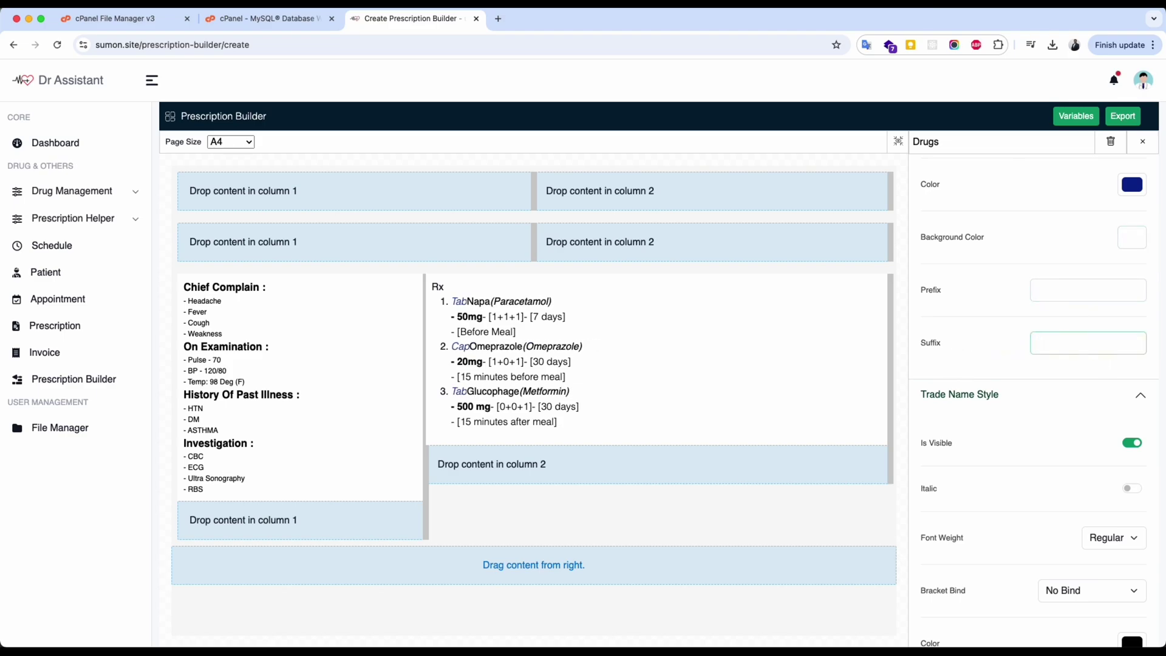
{"action": "type", "text": "-"}
{"action": "key", "text": "BackSpace"}
{"action": "type", "text": "."}
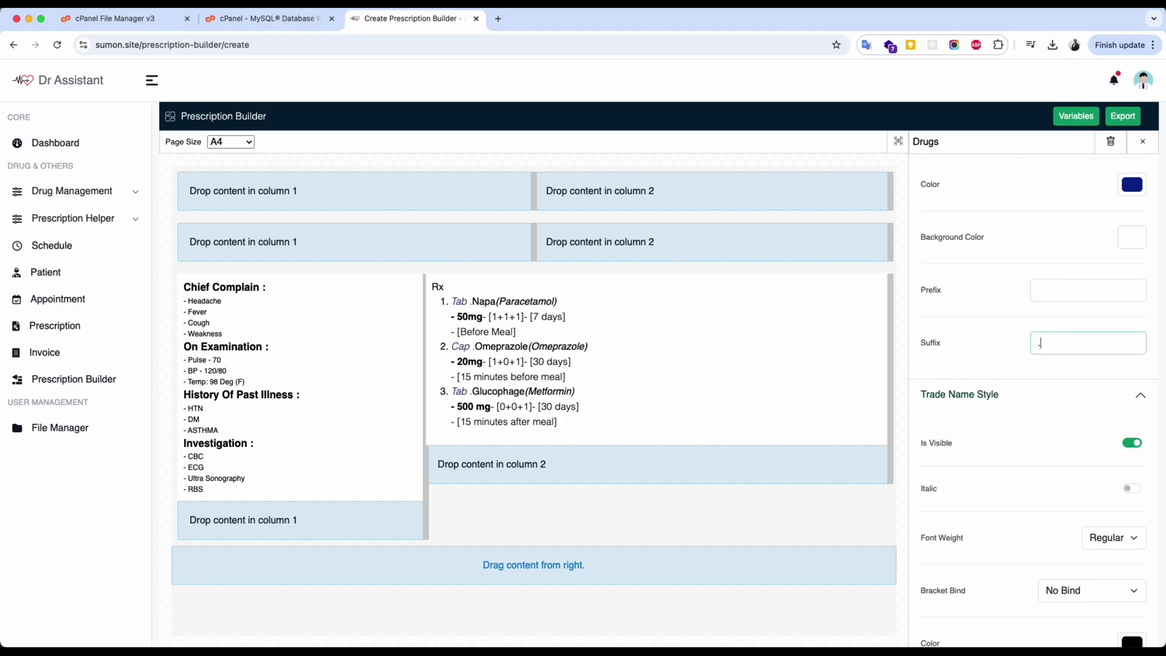
Hide trade names from the drug lines.
{"action": "scroll", "coordinate": [1132, 425], "scroll_direction": "down", "scroll_amount": 2}
{"action": "left_click", "coordinate": [1133, 334]}
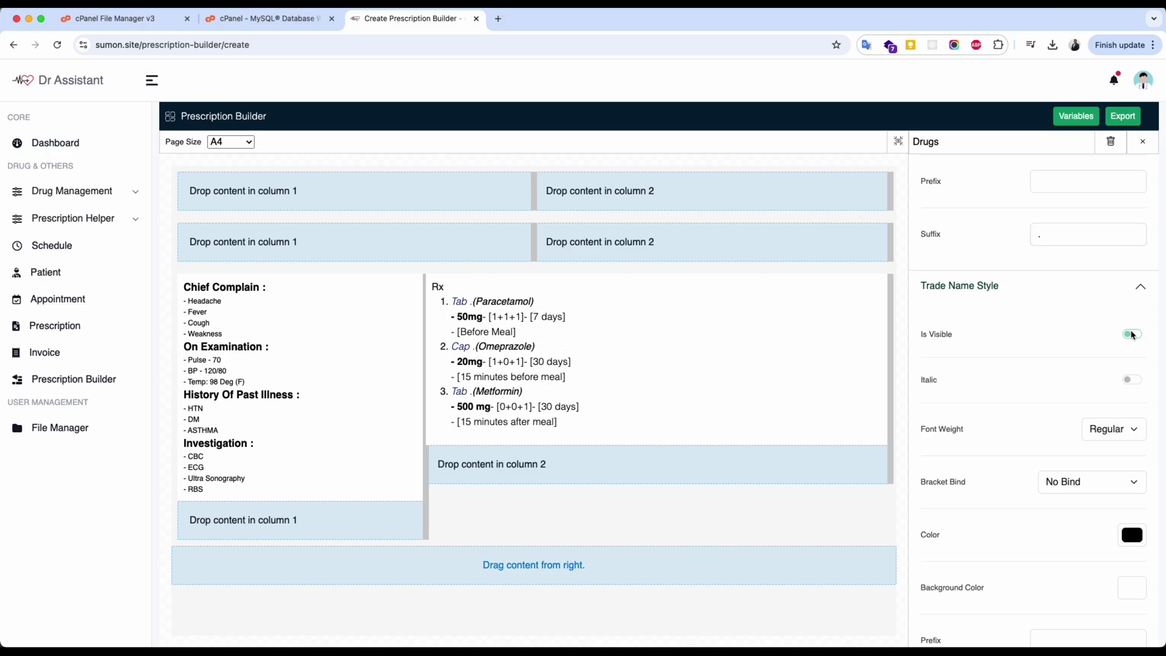
{"action": "left_click", "coordinate": [1132, 334]}
{"action": "left_click", "coordinate": [1132, 334]}
Make generic names bold, not italic, and without brackets.
{"action": "scroll", "coordinate": [1127, 304], "scroll_direction": "down", "scroll_amount": 3}
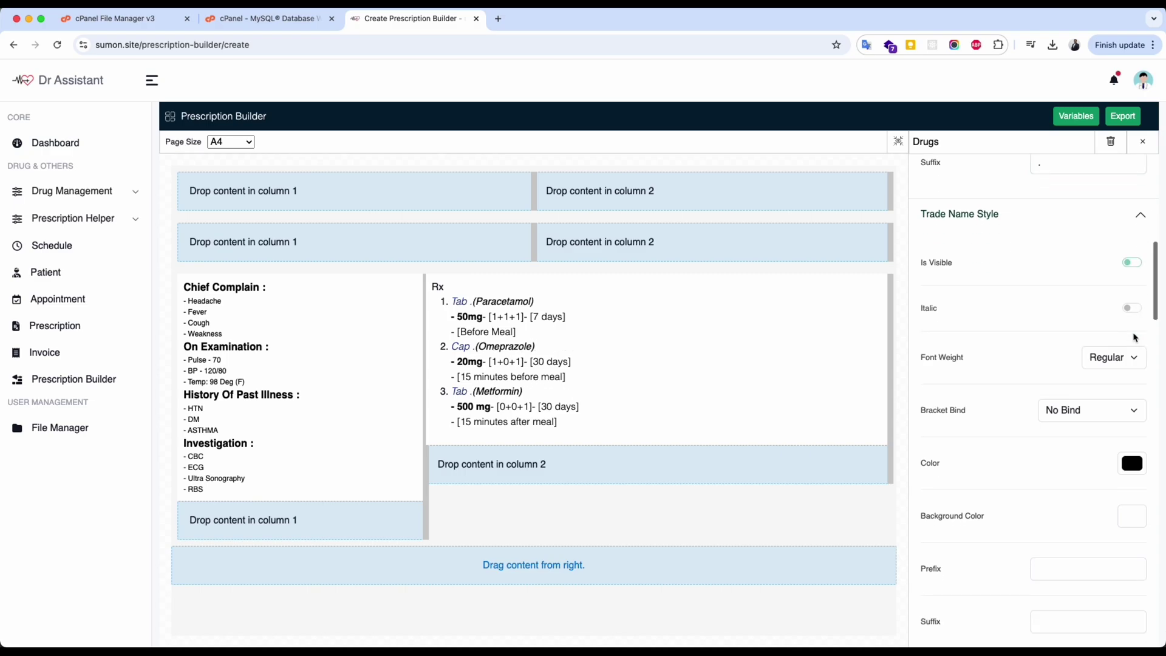
{"action": "scroll", "coordinate": [1087, 309], "scroll_direction": "down", "scroll_amount": 4}
{"action": "left_click", "coordinate": [1131, 492]}
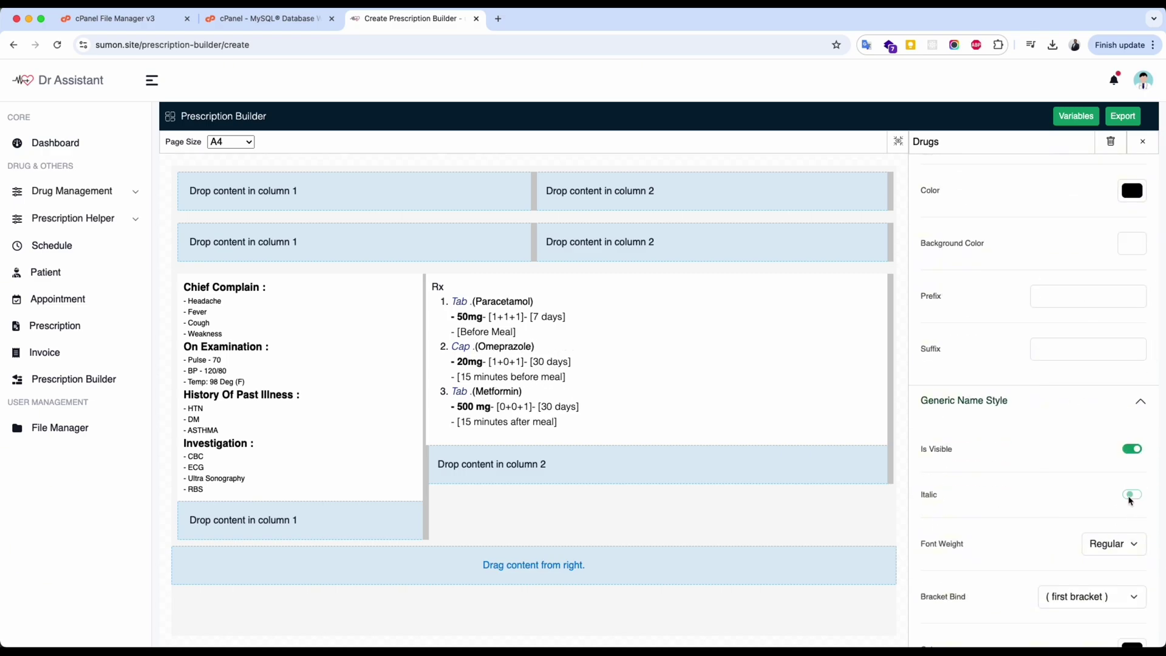
{"action": "scroll", "coordinate": [1130, 493], "scroll_direction": "up", "scroll_amount": 3}
{"action": "left_click", "coordinate": [1087, 460]}
{"action": "left_click", "coordinate": [1073, 509]}
{"action": "left_click", "coordinate": [1114, 407]}
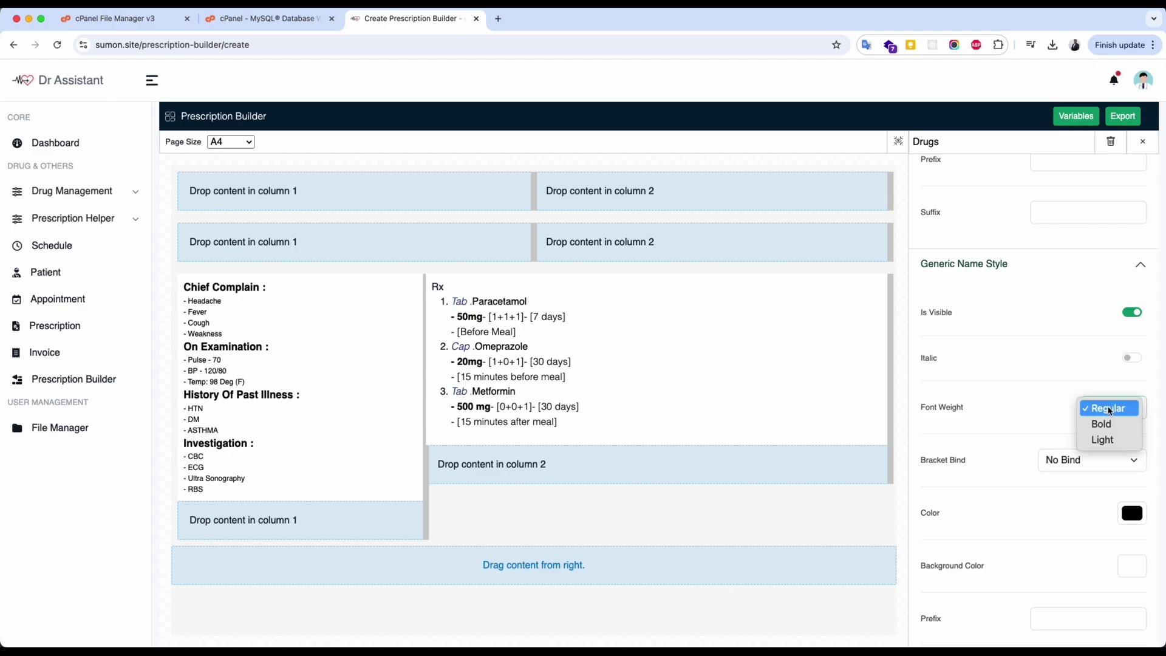
{"action": "left_click", "coordinate": [1104, 421]}
Remove brackets from the drug advice lines and set row two to three columns.
{"action": "scroll", "coordinate": [1058, 443], "scroll_direction": "down", "scroll_amount": 2}
{"action": "scroll", "coordinate": [1073, 407], "scroll_direction": "down", "scroll_amount": 2}
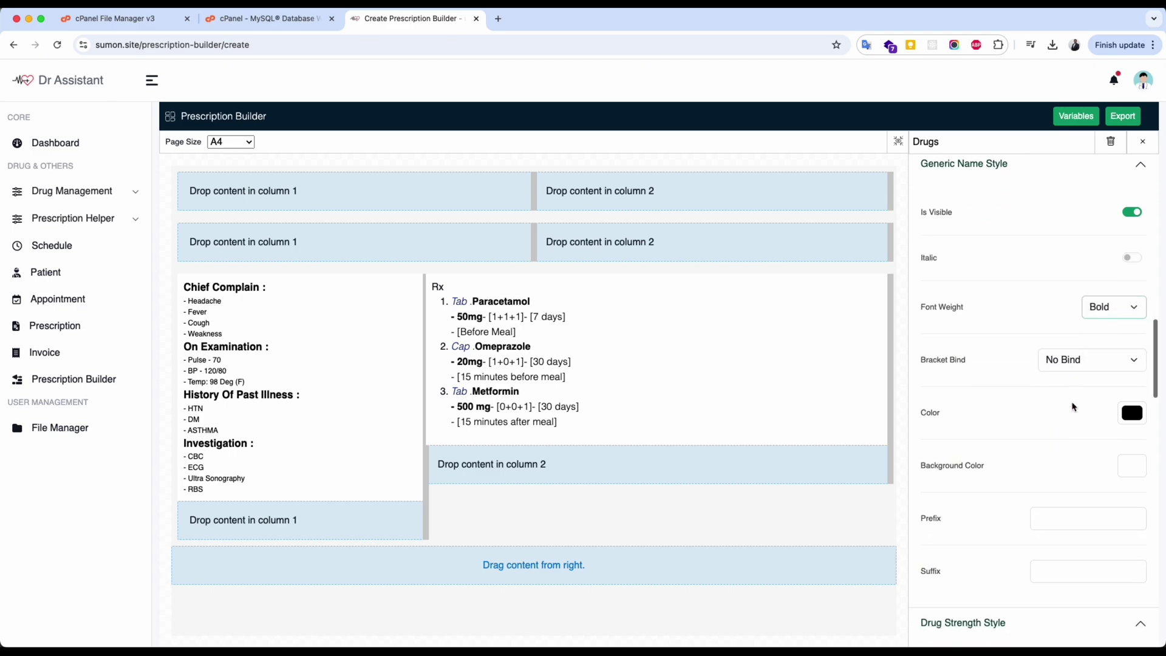
{"action": "scroll", "coordinate": [1085, 399], "scroll_direction": "down", "scroll_amount": 12}
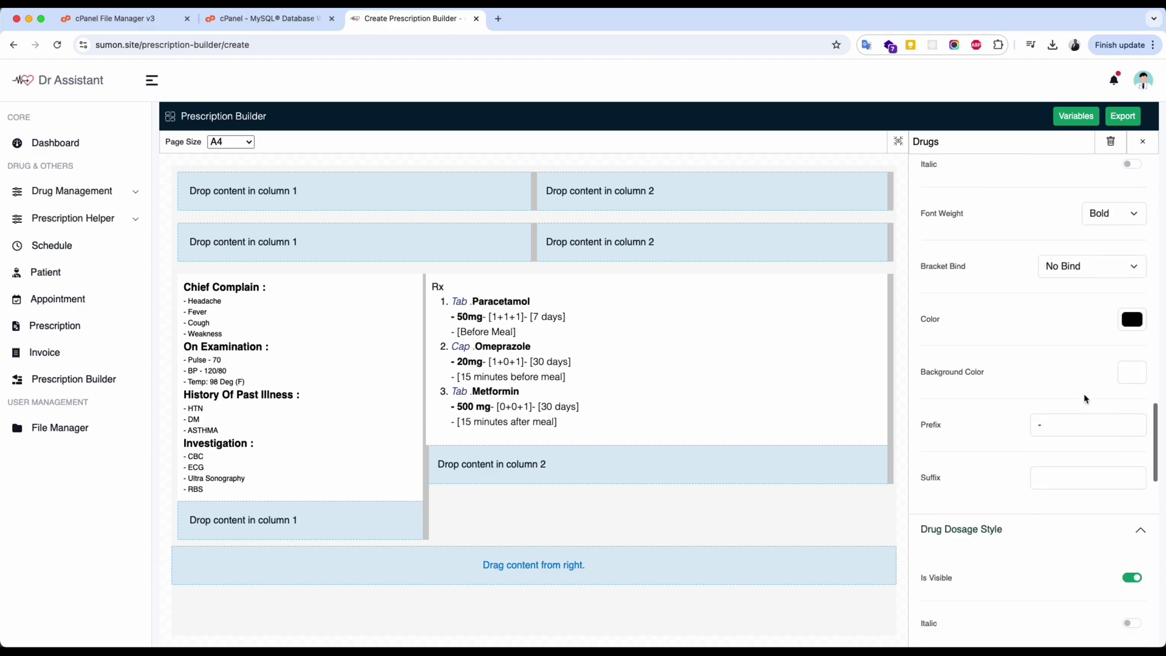
{"action": "scroll", "coordinate": [1086, 399], "scroll_direction": "down", "scroll_amount": 2}
{"action": "left_click", "coordinate": [1088, 331]}
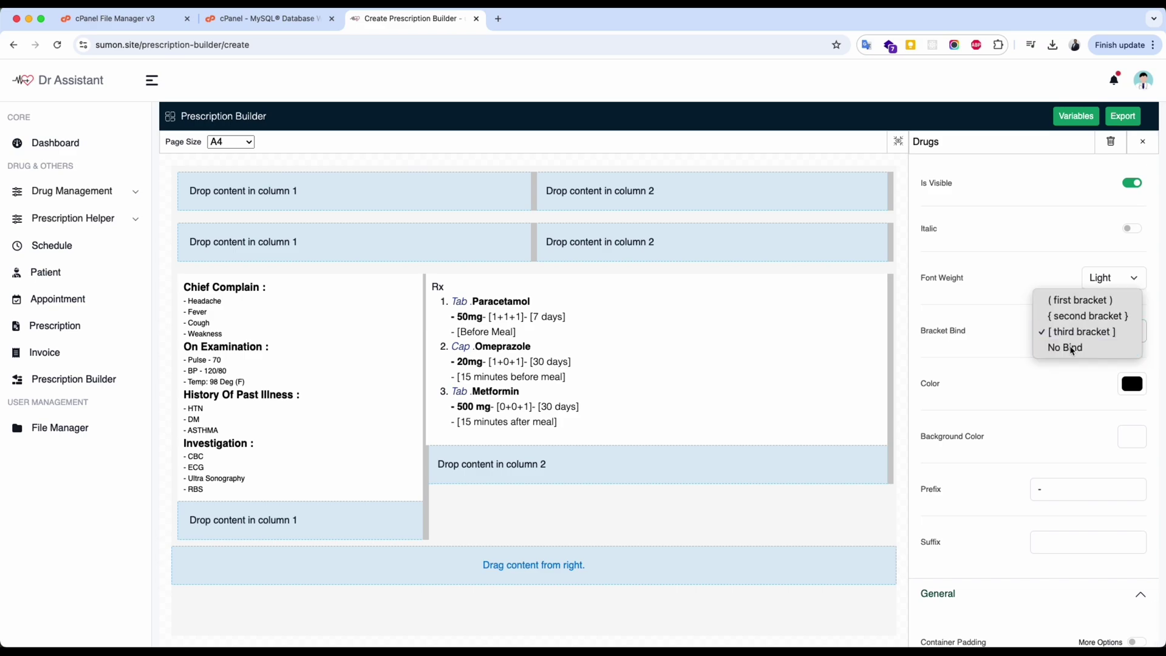
{"action": "left_click", "coordinate": [1069, 348]}
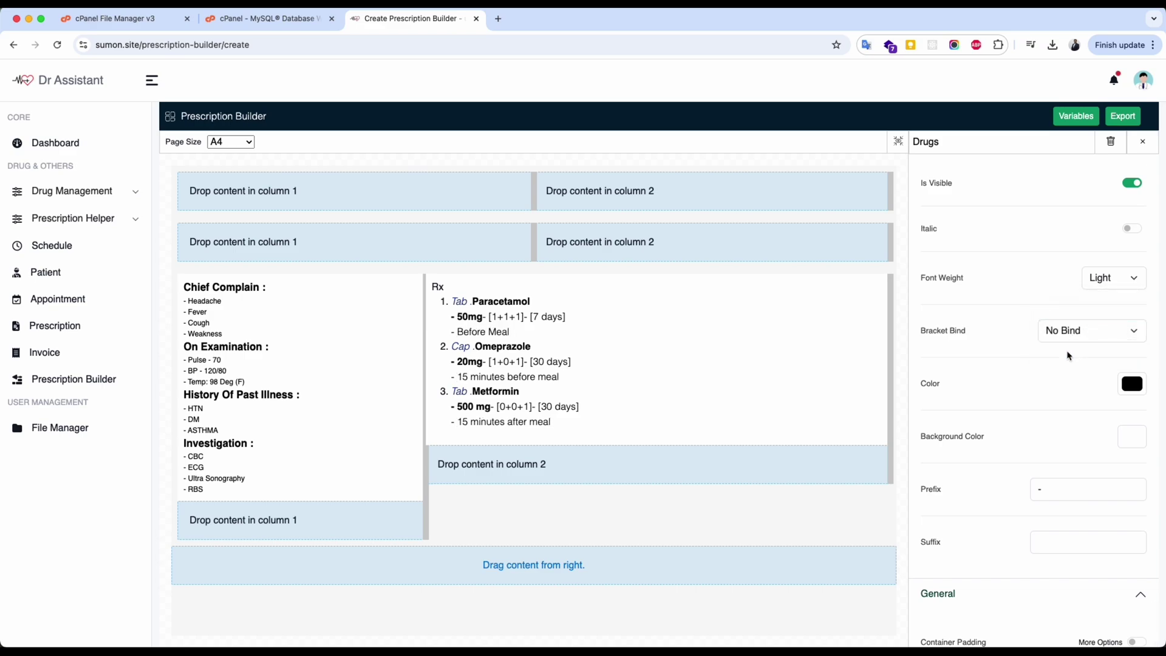
{"action": "left_click", "coordinate": [890, 242]}
{"action": "left_click", "coordinate": [1135, 219]}
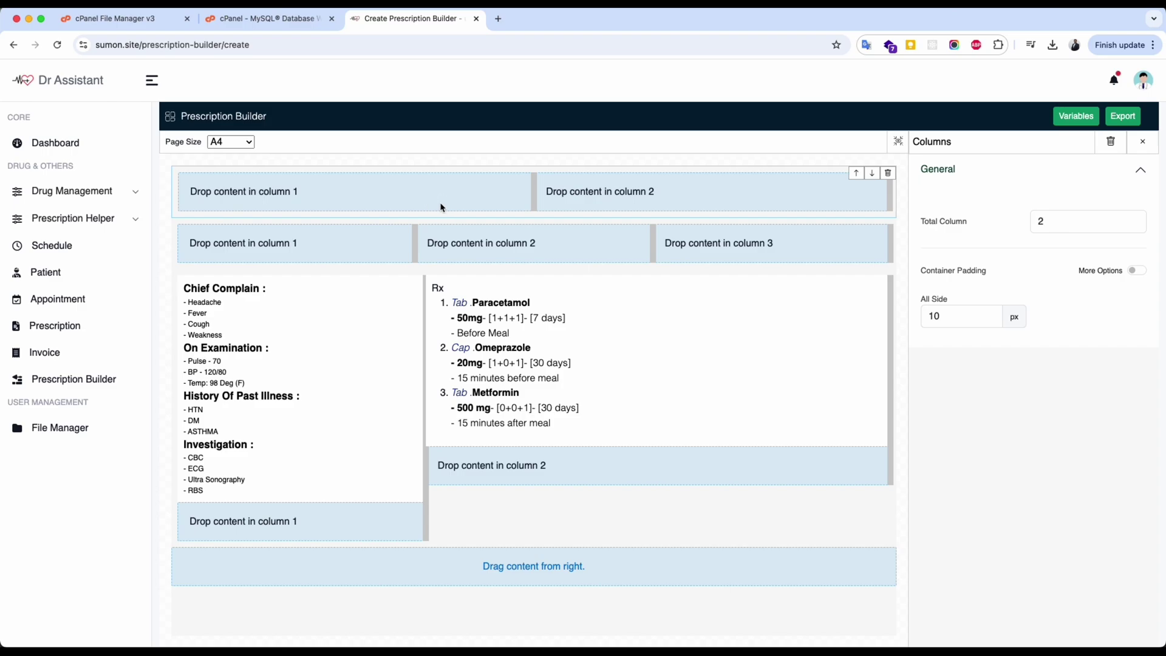
{"action": "left_click", "coordinate": [1143, 142]}
{"action": "left_click_drag", "start_coordinate": [996, 175], "coordinate": [331, 199]}
{"action": "left_click", "coordinate": [322, 200]}
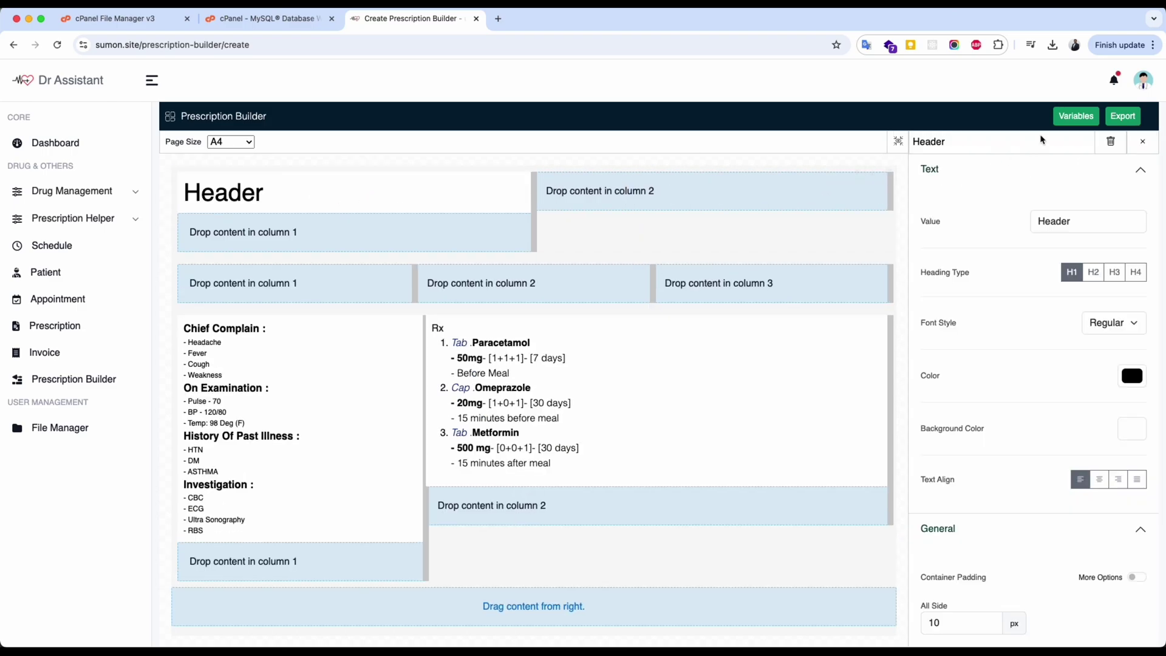
{"action": "left_click", "coordinate": [1076, 118]}
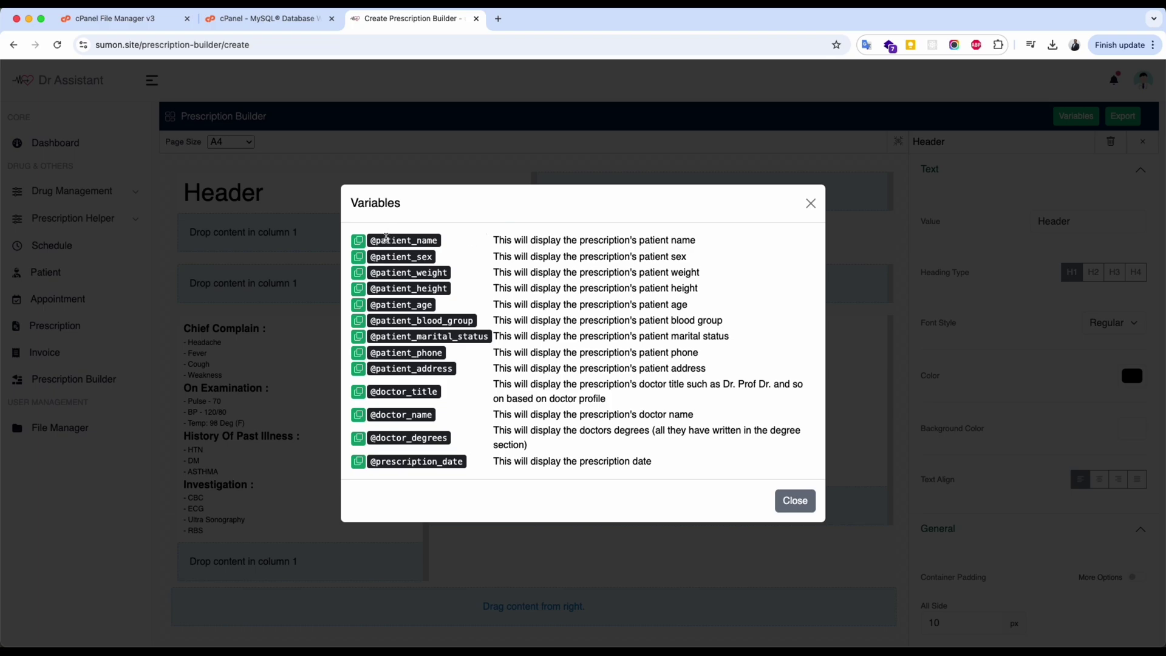
{"action": "left_click", "coordinate": [358, 393]}
{"action": "left_click", "coordinate": [795, 501]}
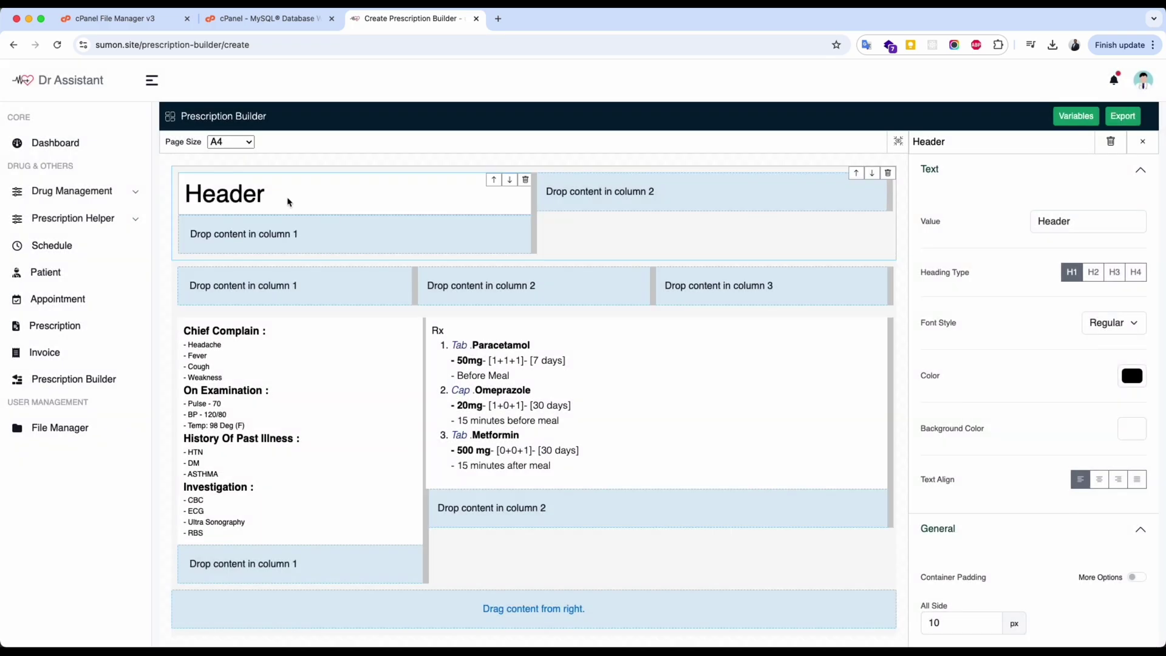
{"action": "double_click", "coordinate": [1056, 223]}
{"action": "key", "text": "ctrl+v"}
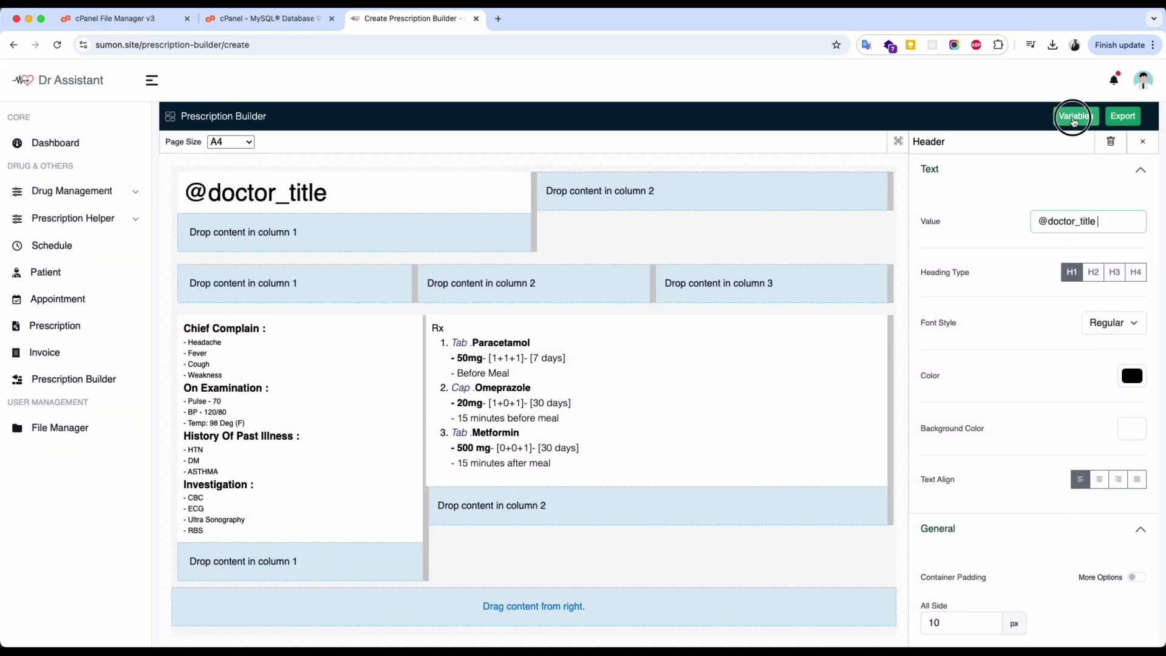
{"action": "left_click", "coordinate": [1075, 116]}
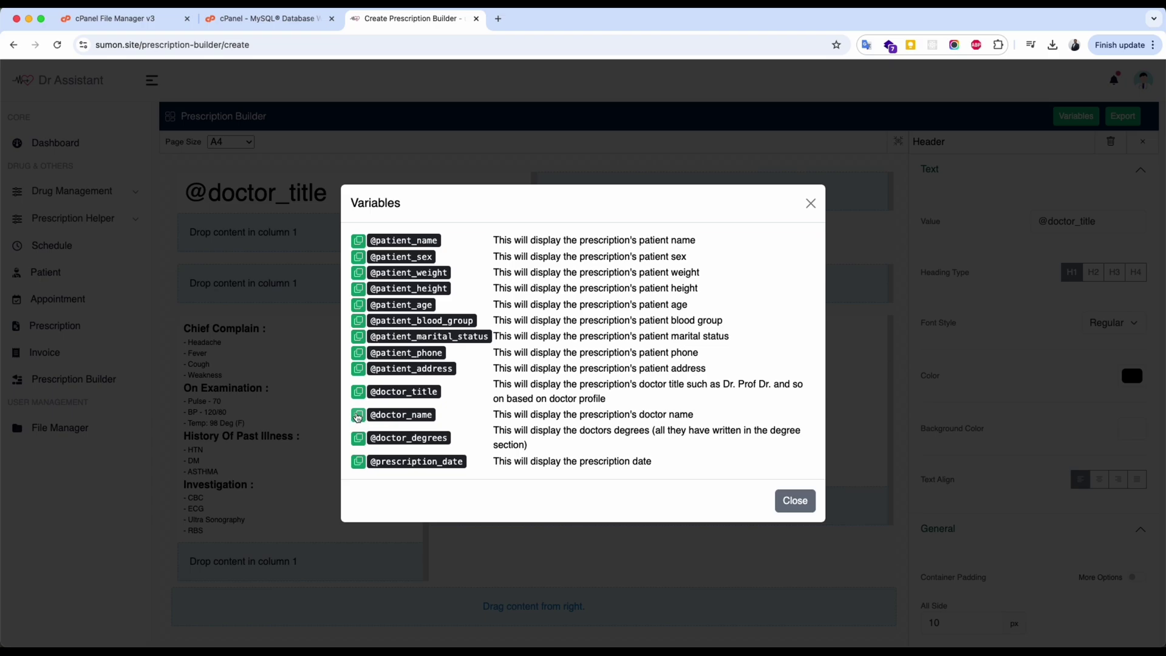
{"action": "left_click", "coordinate": [358, 416]}
{"action": "left_click", "coordinate": [795, 500]}
{"action": "left_click", "coordinate": [1127, 222]}
{"action": "key", "text": "ctrl+v"}
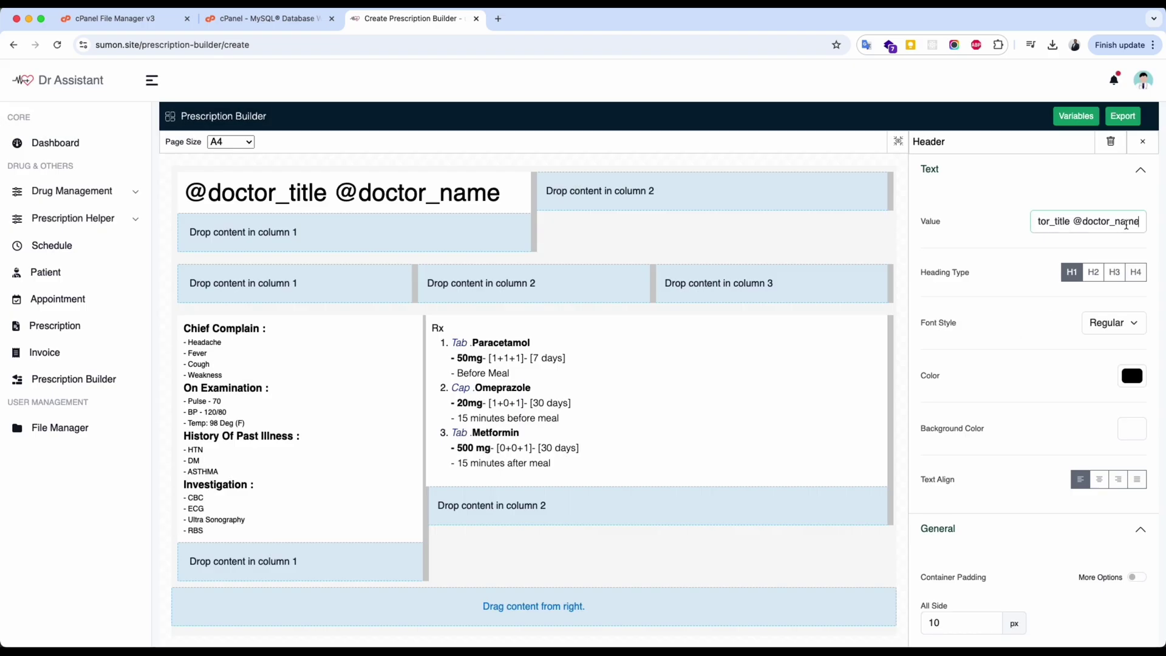
{"action": "left_click", "coordinate": [1143, 141]}
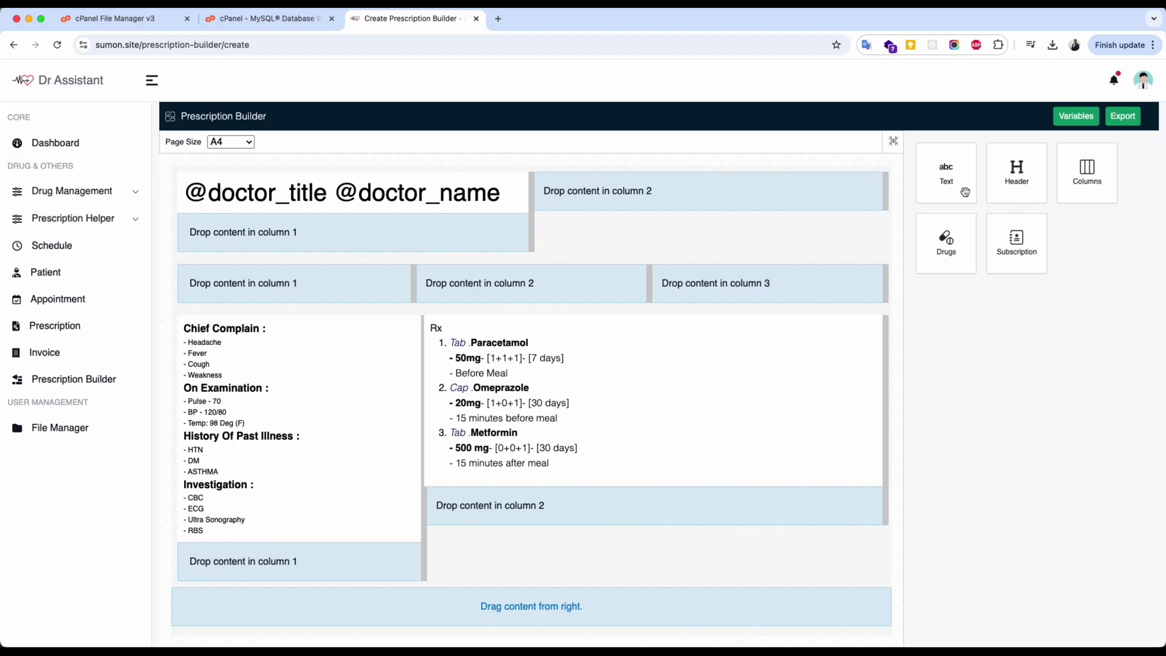
{"action": "left_click_drag", "start_coordinate": [966, 192], "coordinate": [367, 237]}
{"action": "left_click", "coordinate": [326, 235]}
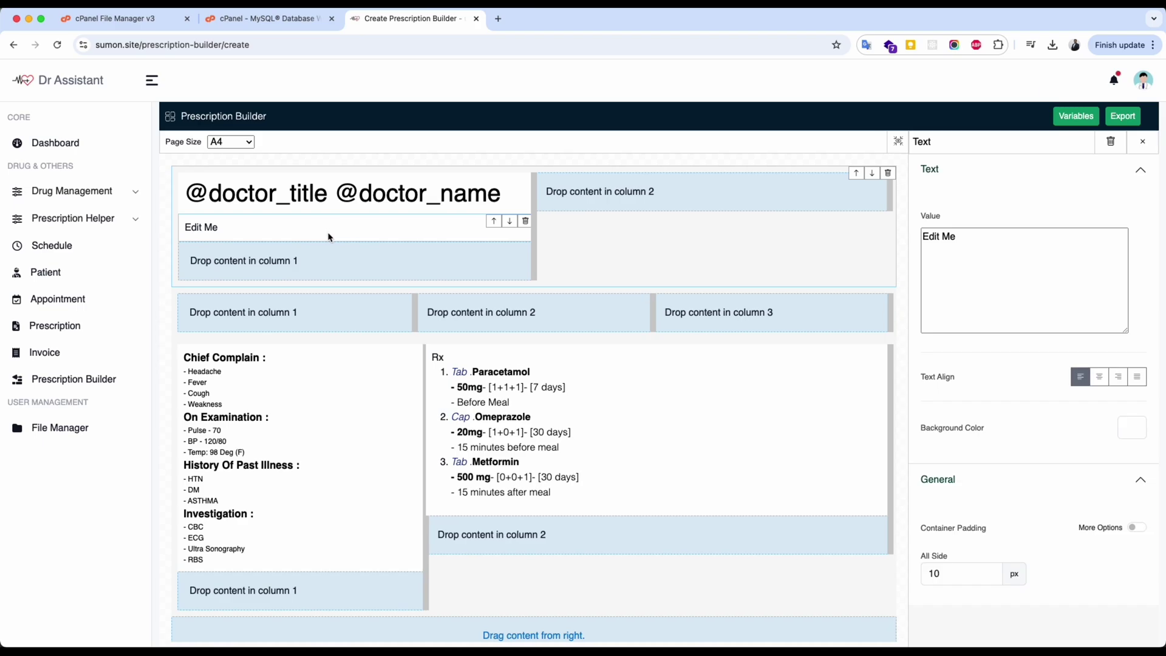
{"action": "left_click", "coordinate": [1076, 116]}
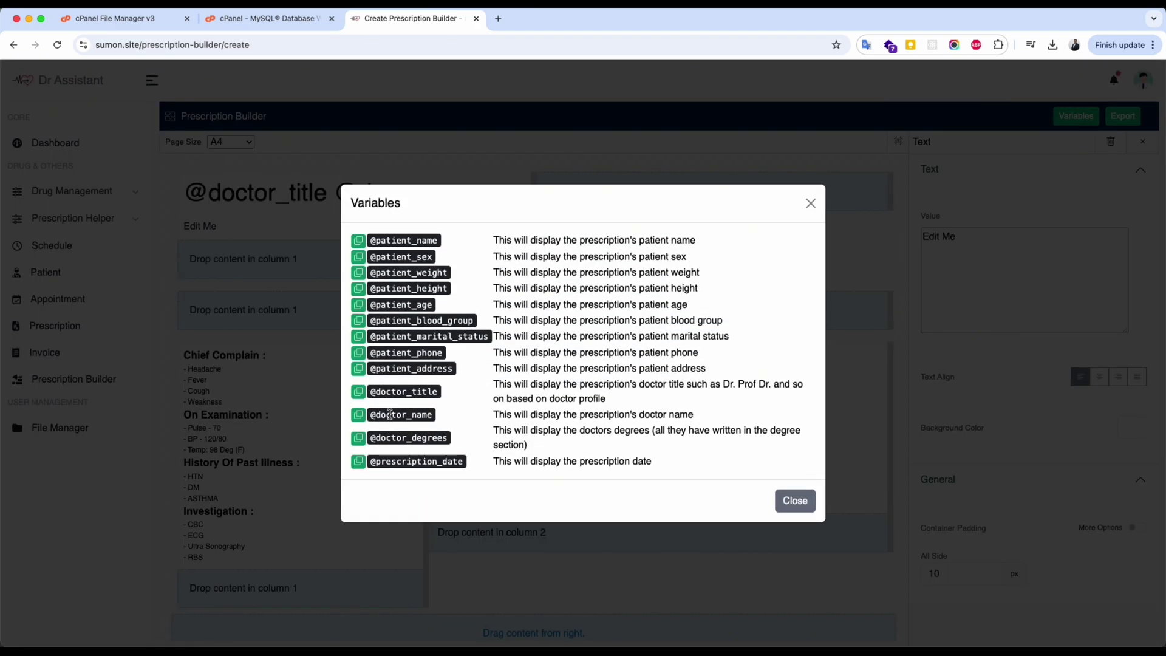
{"action": "left_click", "coordinate": [359, 437]}
{"action": "left_click", "coordinate": [913, 301]}
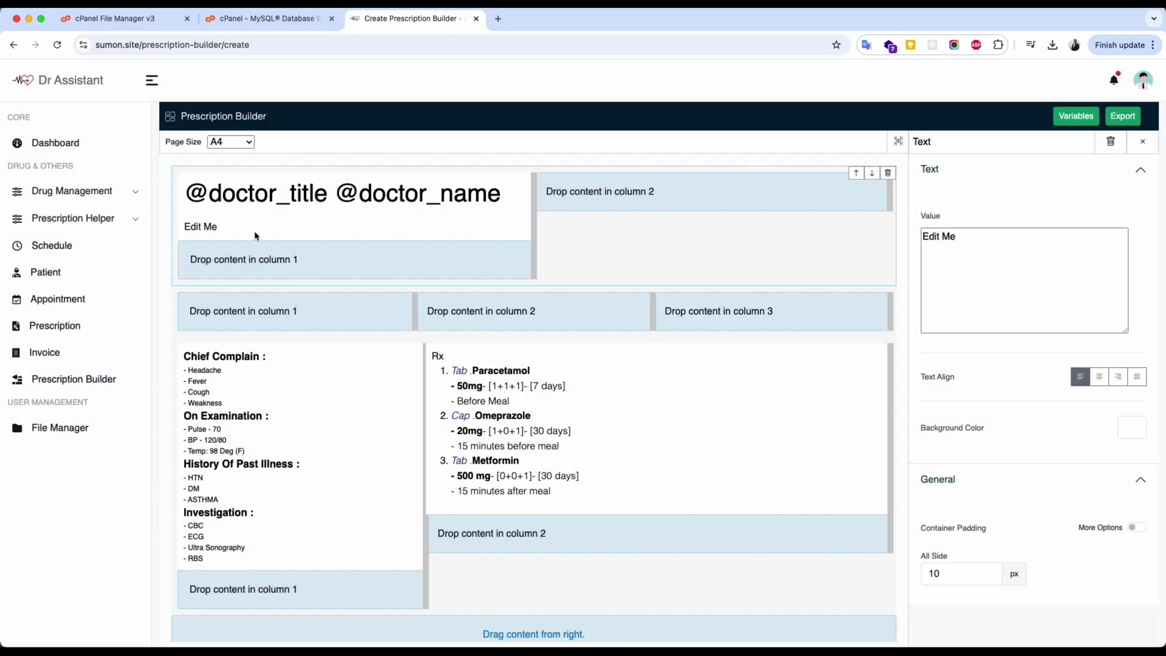
{"action": "key", "text": "ctrl+a"}
{"action": "key", "text": "ctrl+v"}
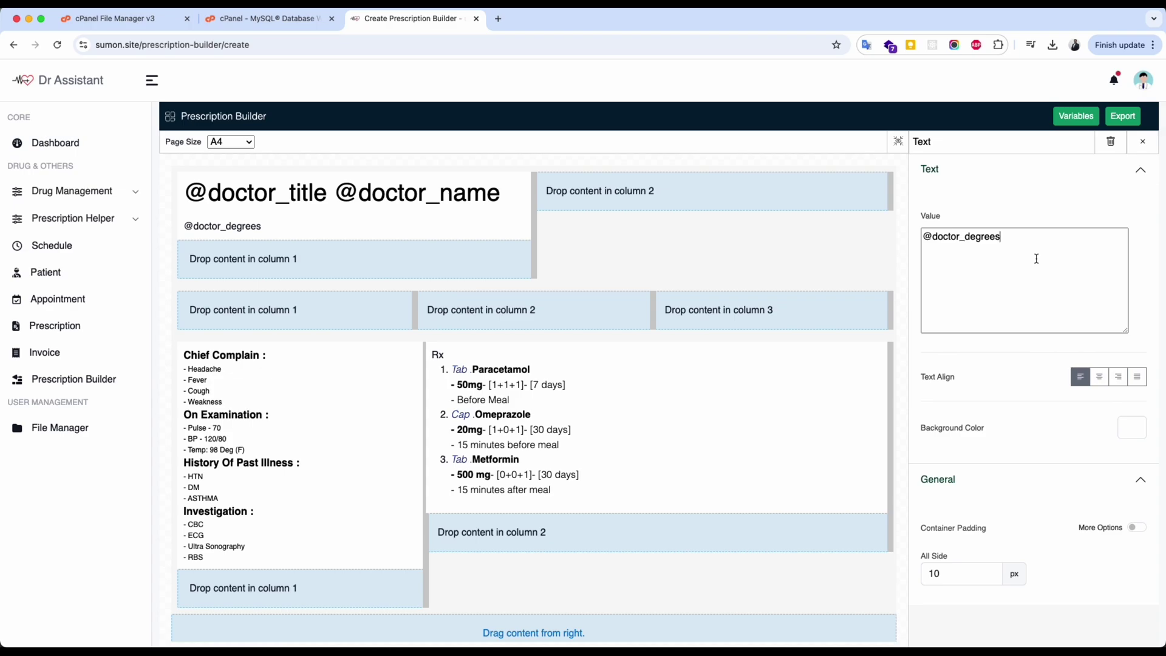
{"action": "scroll", "coordinate": [1038, 258], "scroll_direction": "down", "scroll_amount": 1}
{"action": "left_click", "coordinate": [1134, 491]}
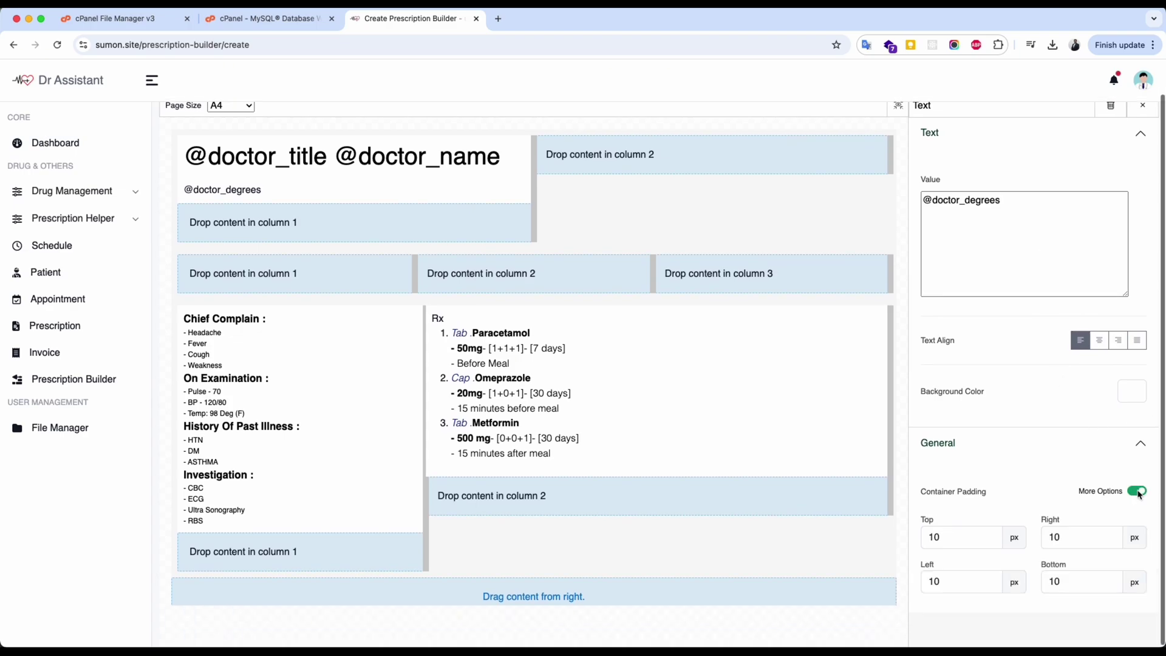
{"action": "left_click", "coordinate": [1138, 493]}
{"action": "scroll", "coordinate": [1139, 495], "scroll_direction": "up", "scroll_amount": 1}
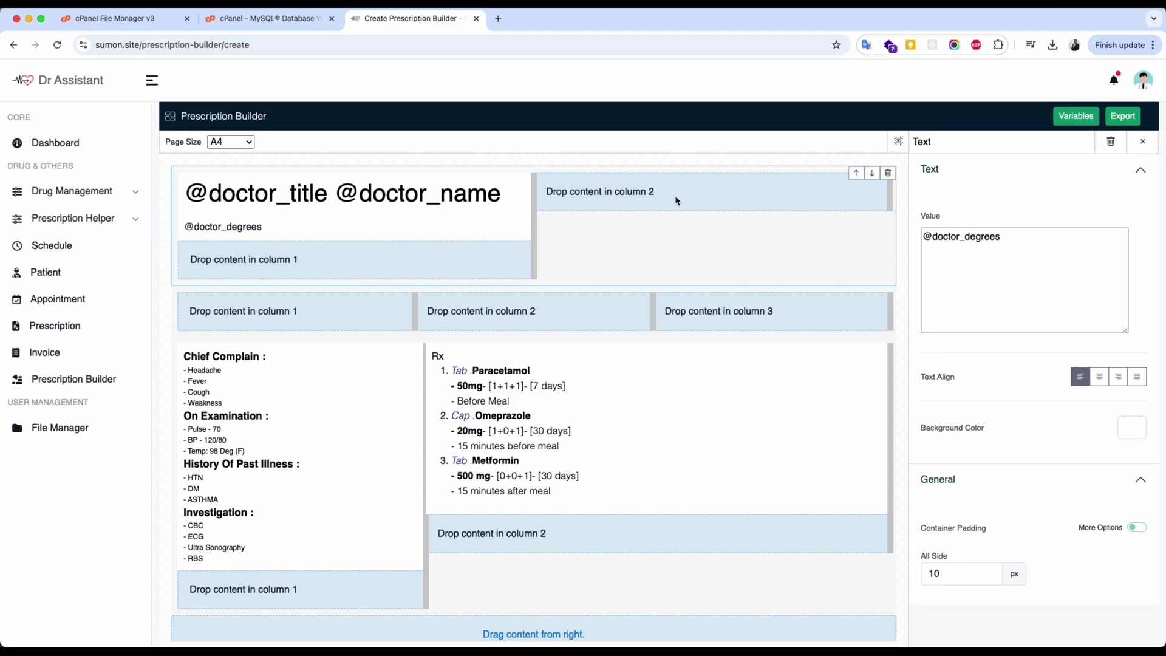
{"action": "left_click", "coordinate": [830, 171]}
{"action": "left_click", "coordinate": [1076, 116]}
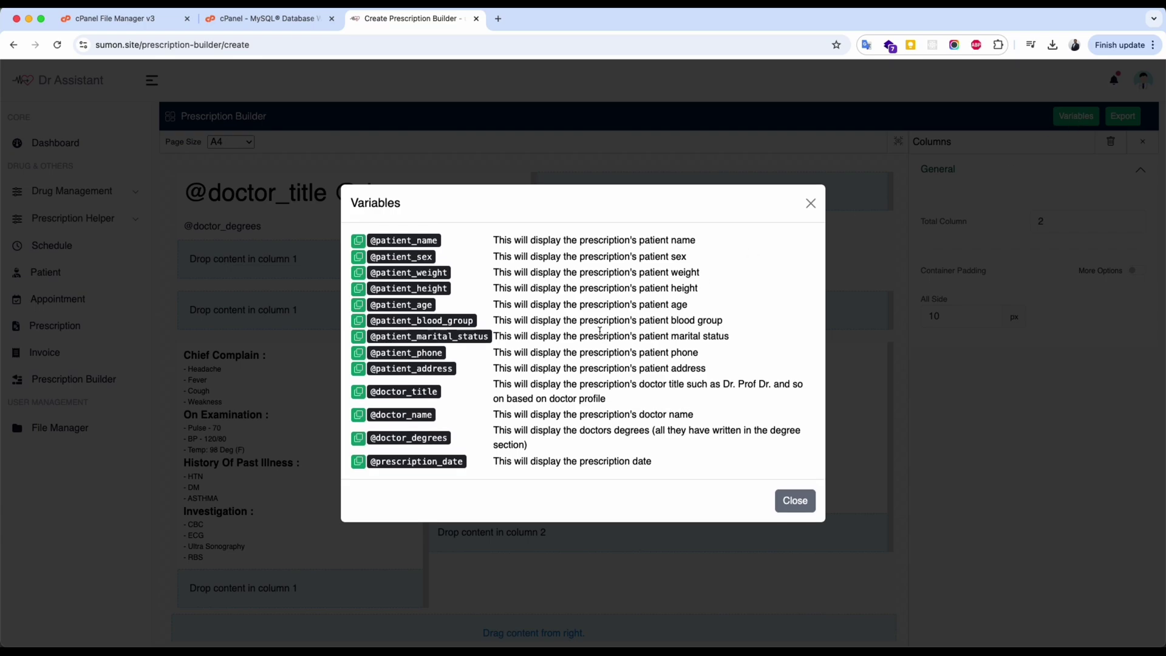
{"action": "left_click", "coordinate": [364, 460]}
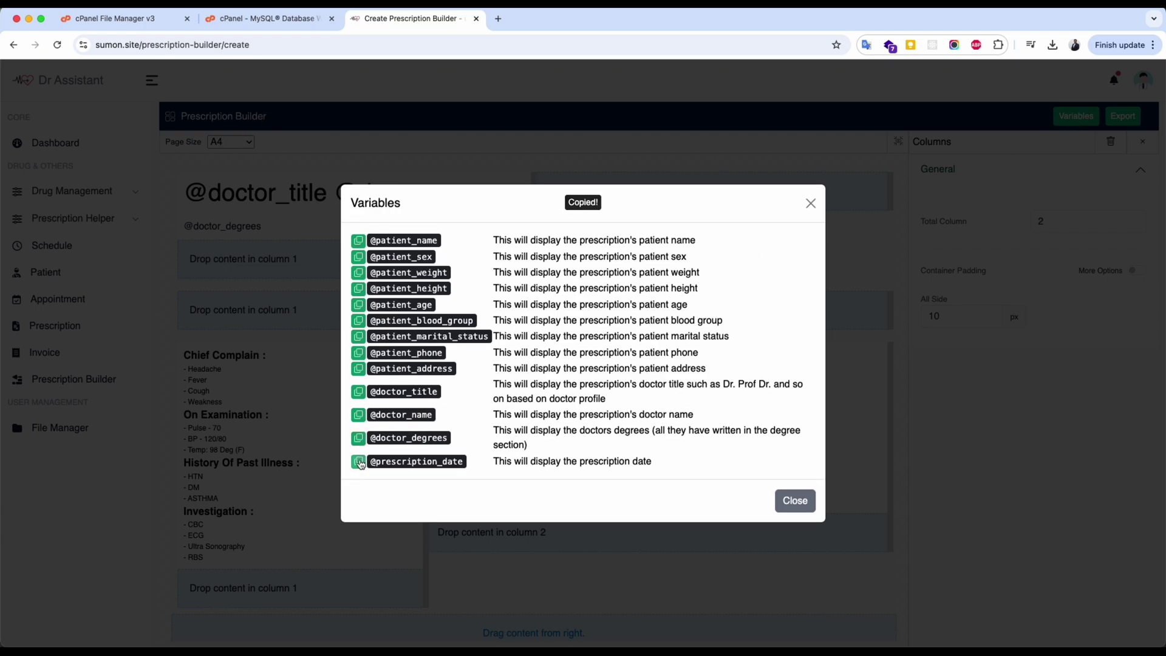
{"action": "left_click", "coordinate": [794, 500]}
{"action": "left_click", "coordinate": [1143, 141]}
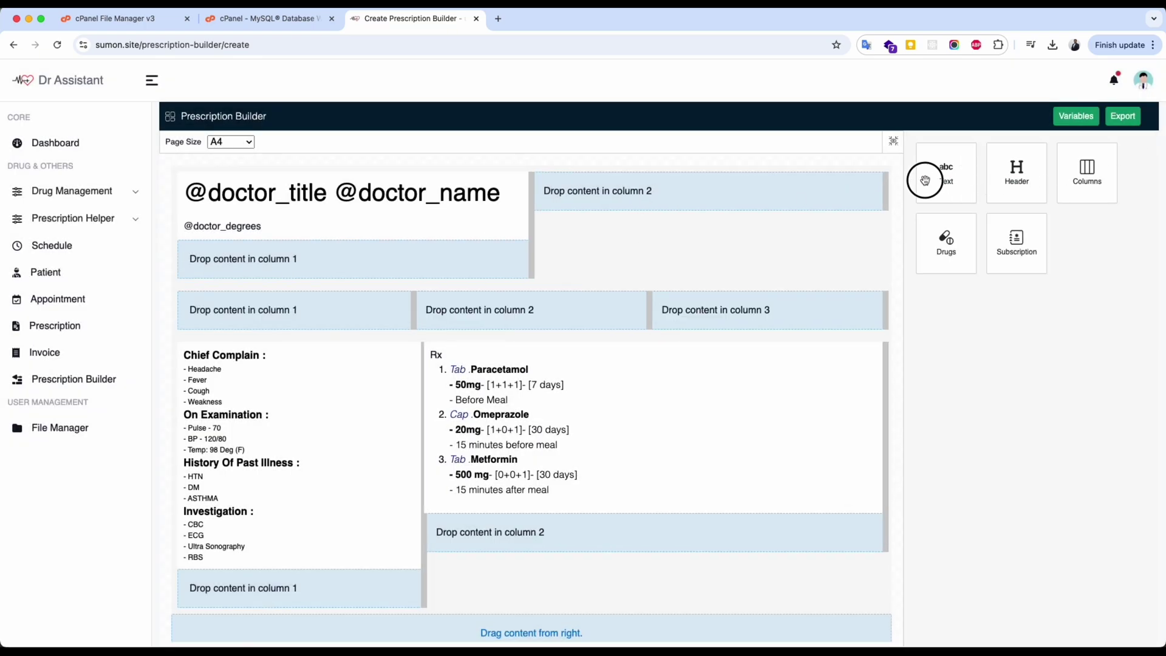
{"action": "left_click_drag", "start_coordinate": [923, 177], "coordinate": [723, 195]}
{"action": "left_click", "coordinate": [723, 191]}
{"action": "key", "text": "ctrl+v"}
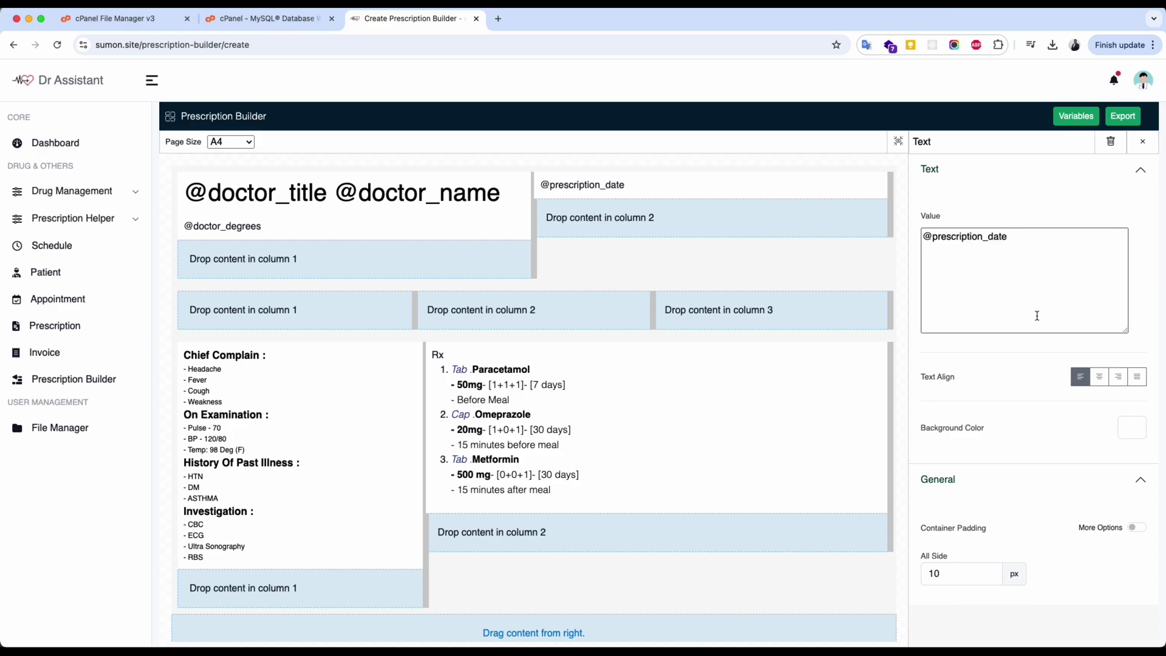
{"action": "left_click", "coordinate": [1120, 379]}
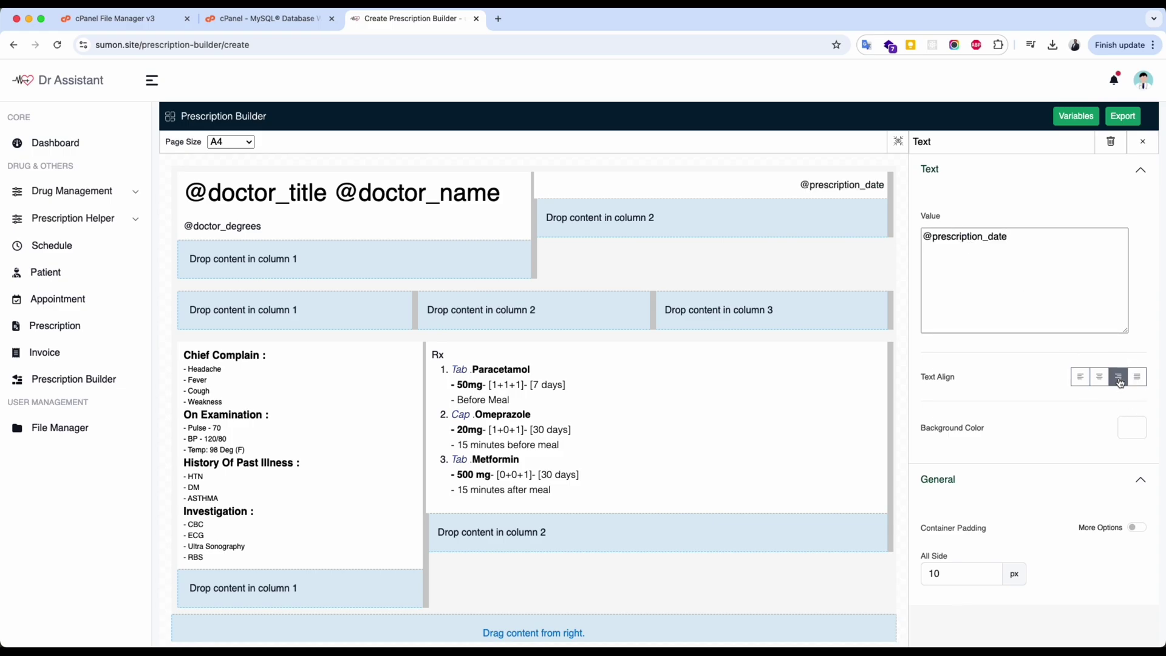
Drop a placeholder text block into the second row's column 1.
{"action": "left_click", "coordinate": [612, 316]}
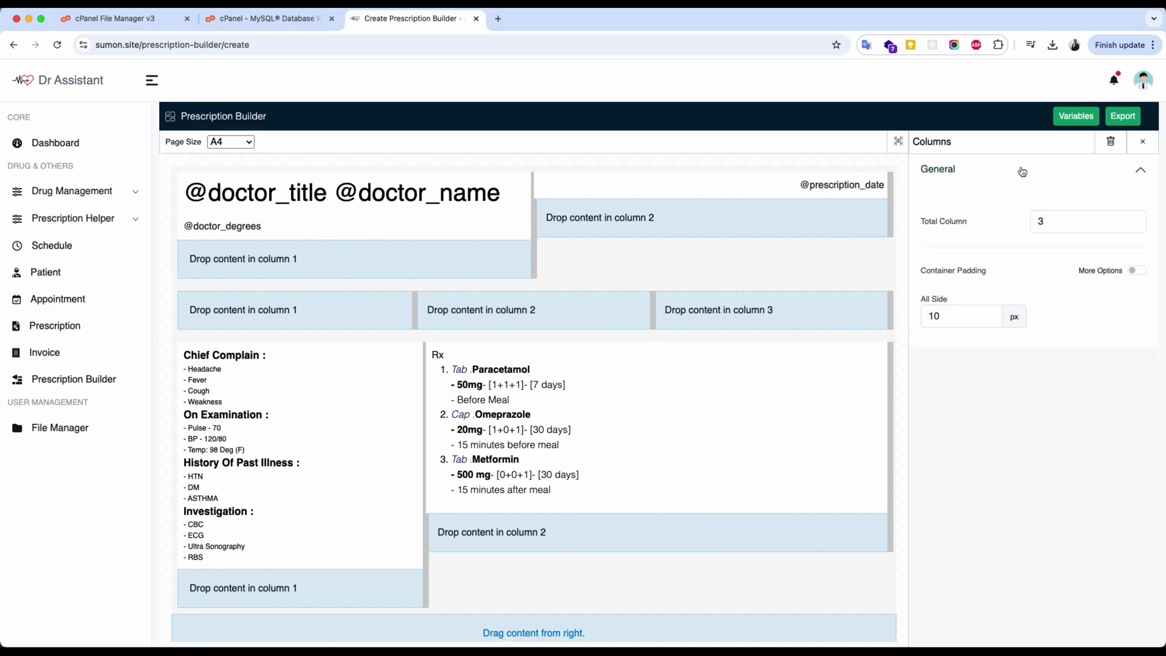
{"action": "left_click", "coordinate": [1141, 145]}
{"action": "left_click_drag", "start_coordinate": [946, 176], "coordinate": [723, 312]}
{"action": "left_click", "coordinate": [723, 311]}
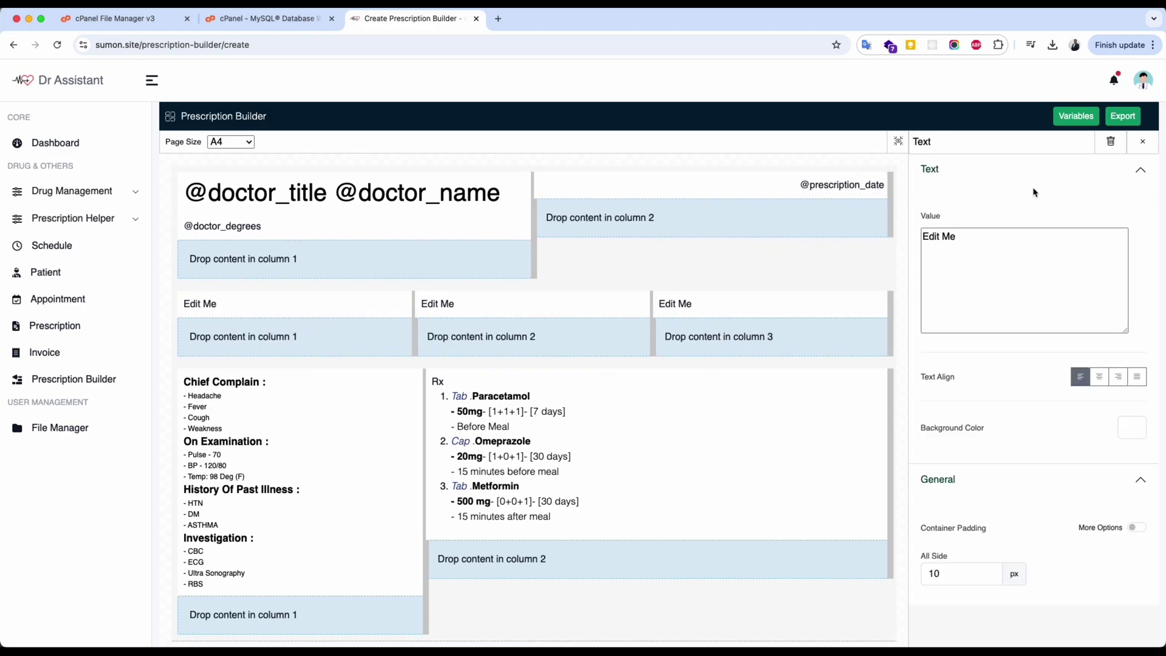
{"action": "left_click", "coordinate": [1077, 116]}
{"action": "left_click", "coordinate": [357, 308]}
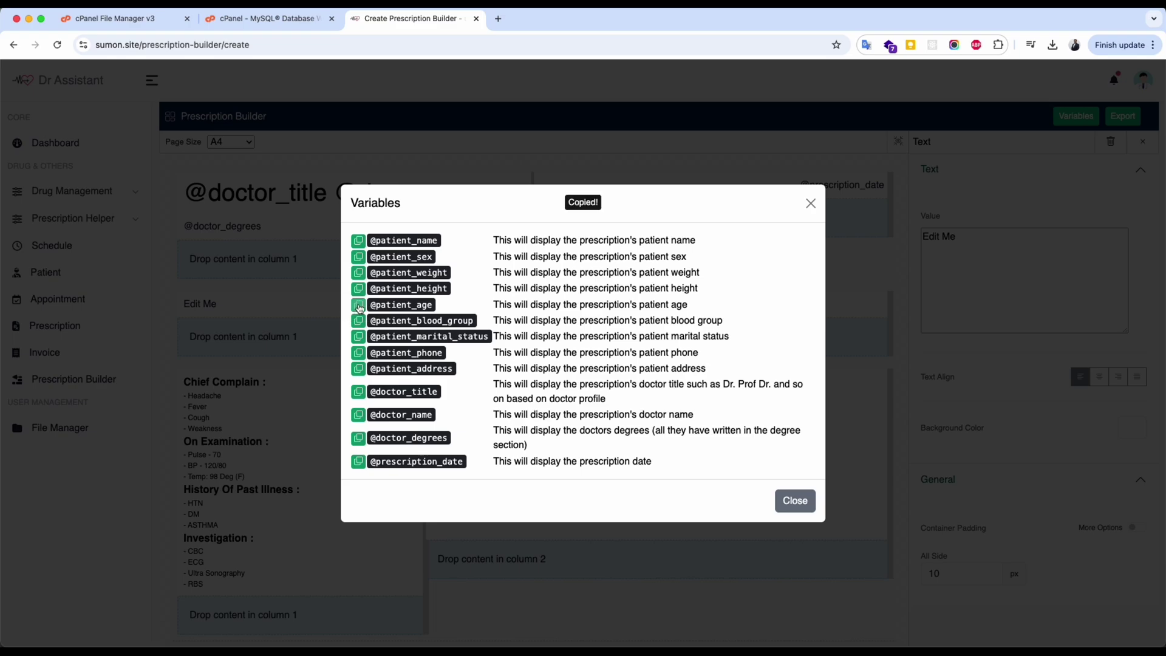
{"action": "left_click", "coordinate": [795, 501]}
{"action": "left_click", "coordinate": [1013, 285]}
{"action": "key", "text": "super+a"}
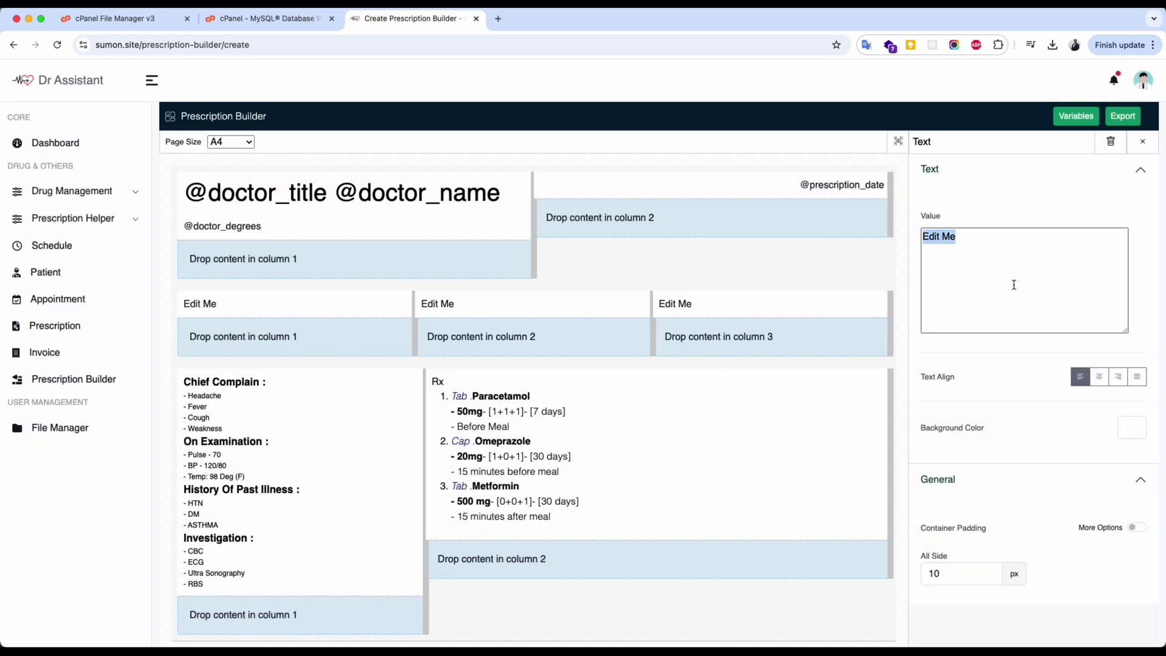
{"action": "left_click", "coordinate": [1143, 142]}
{"action": "left_click", "coordinate": [812, 304]}
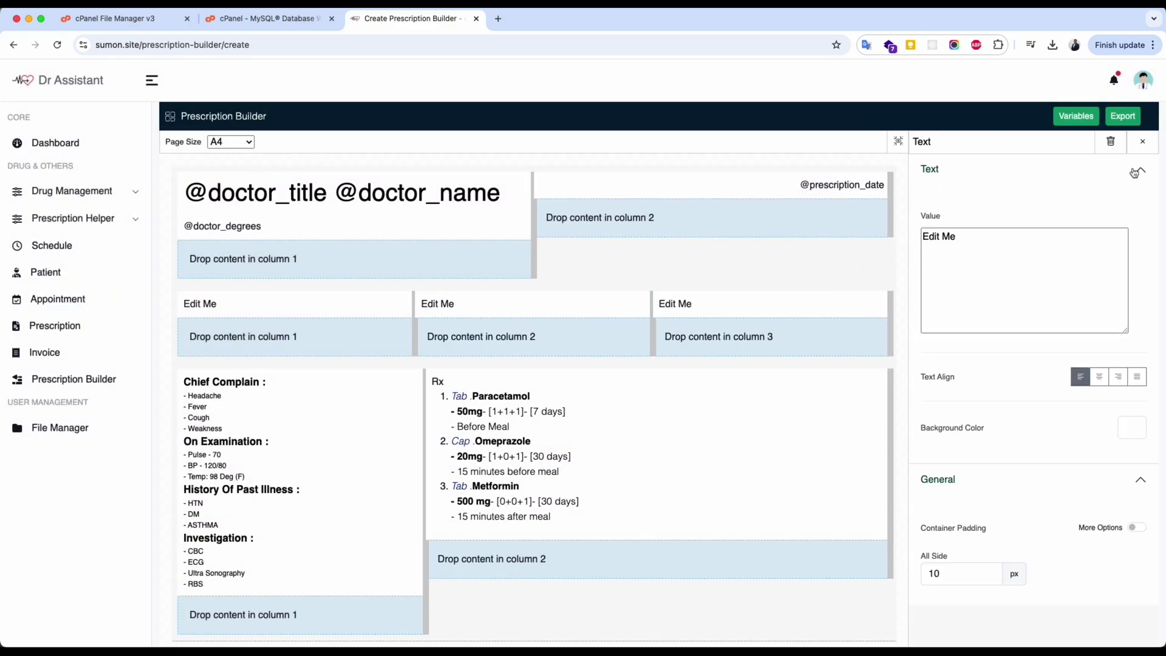
{"action": "left_click", "coordinate": [891, 328]}
{"action": "left_click", "coordinate": [1133, 225]}
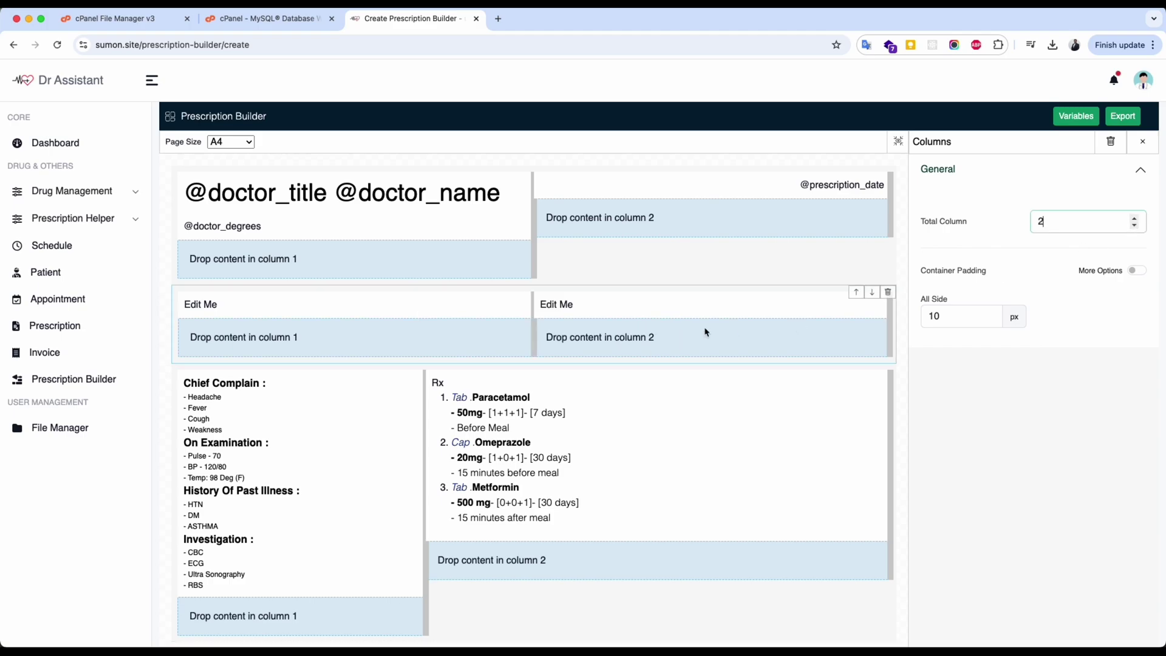
{"action": "left_click", "coordinate": [704, 305]}
{"action": "key", "text": "super+a"}
{"action": "key", "text": "super+v"}
{"action": "left_click", "coordinate": [1072, 117]}
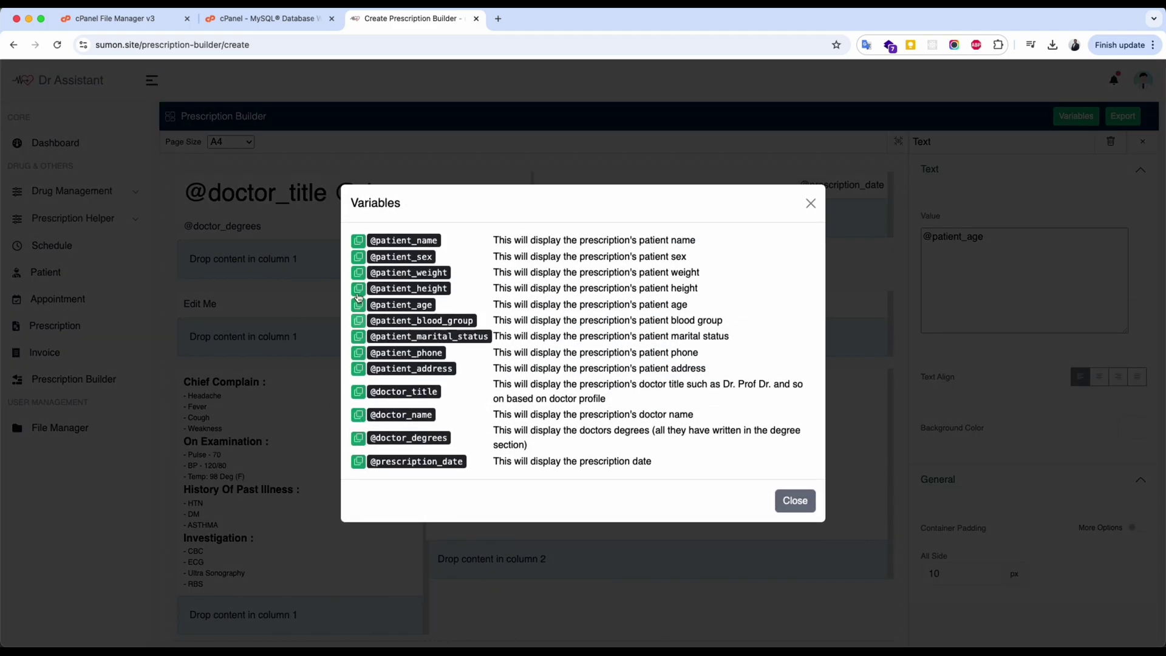
{"action": "left_click", "coordinate": [358, 241]}
{"action": "left_click", "coordinate": [795, 500]}
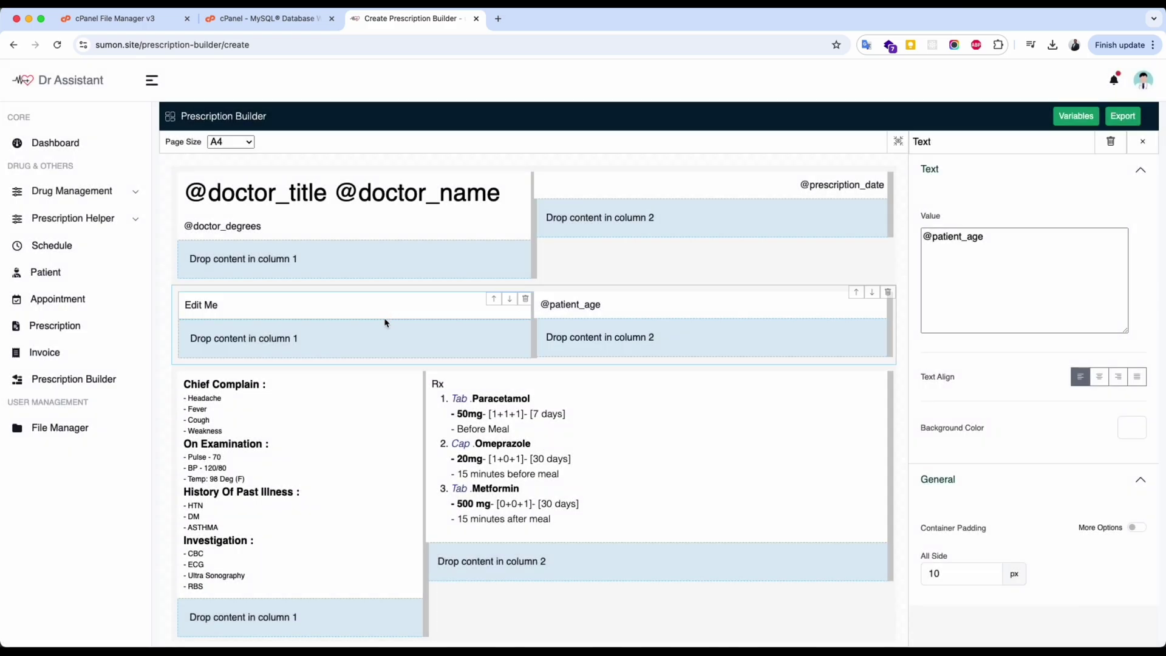
{"action": "left_click", "coordinate": [385, 307]}
{"action": "left_click", "coordinate": [982, 301]}
{"action": "key", "text": "super+a"}
{"action": "key", "text": "super+v"}
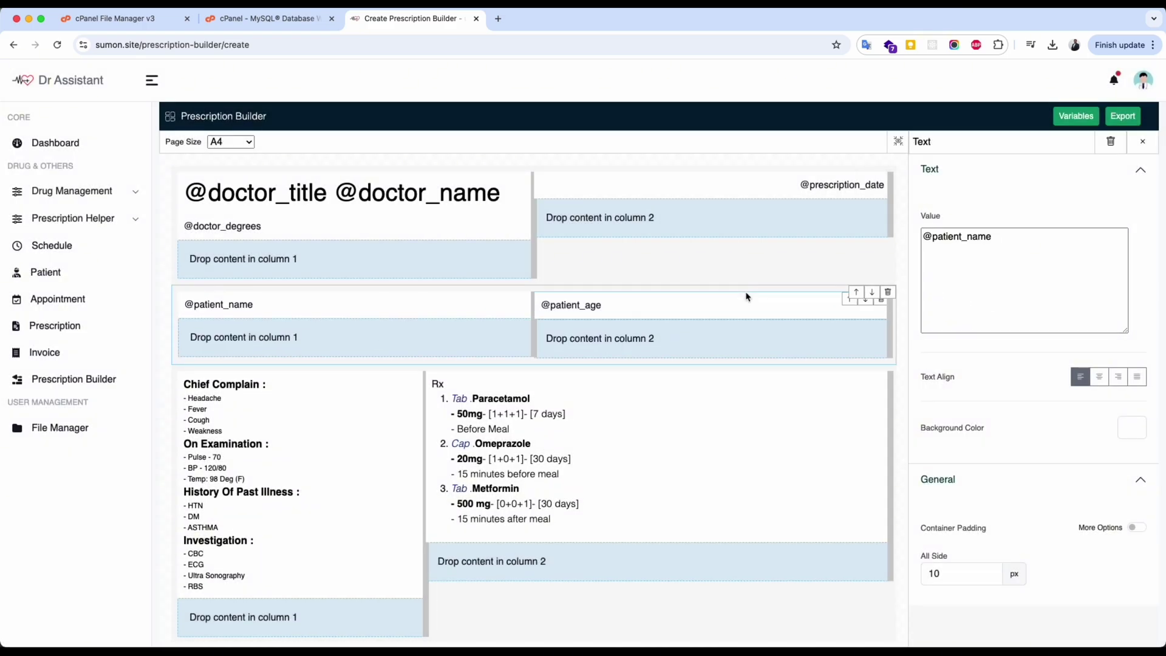
{"action": "left_click", "coordinate": [747, 297]}
{"action": "left_click", "coordinate": [1118, 377]}
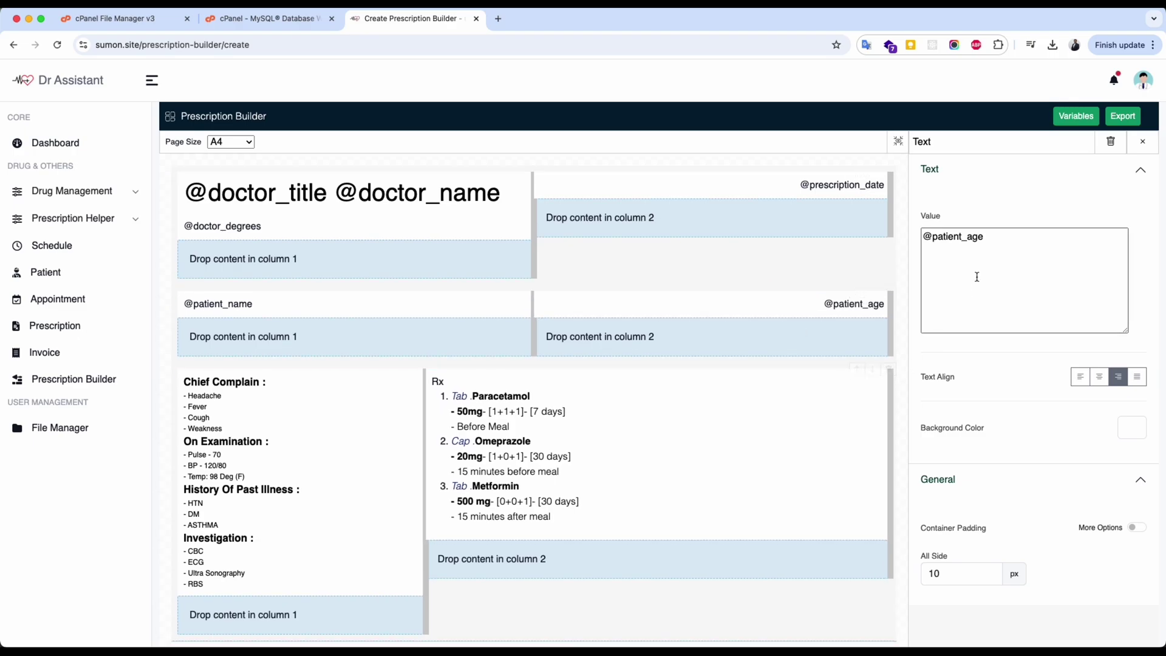
{"action": "scroll", "coordinate": [971, 375], "scroll_direction": "down", "scroll_amount": 2}
{"action": "scroll", "coordinate": [971, 374], "scroll_direction": "up", "scroll_amount": 2}
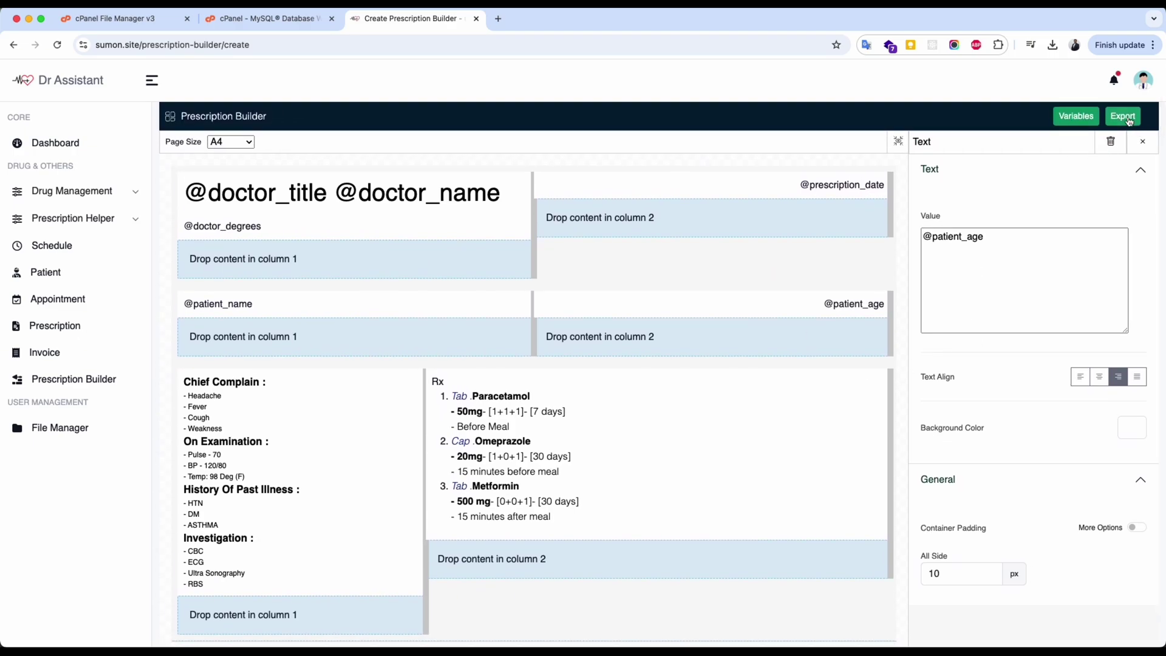
Name the prescription style 'My Own Design', set its status to Active, and save it.
{"action": "left_click", "coordinate": [1072, 120]}
{"action": "left_click", "coordinate": [603, 141]}
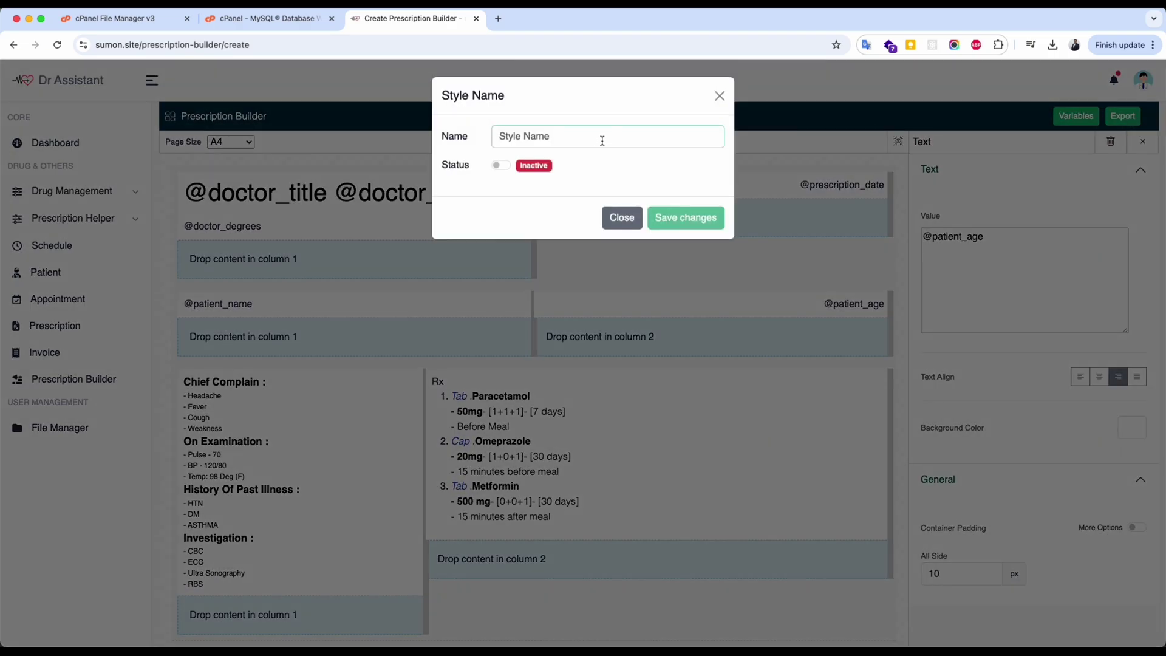
{"action": "type", "text": "My Own Design"}
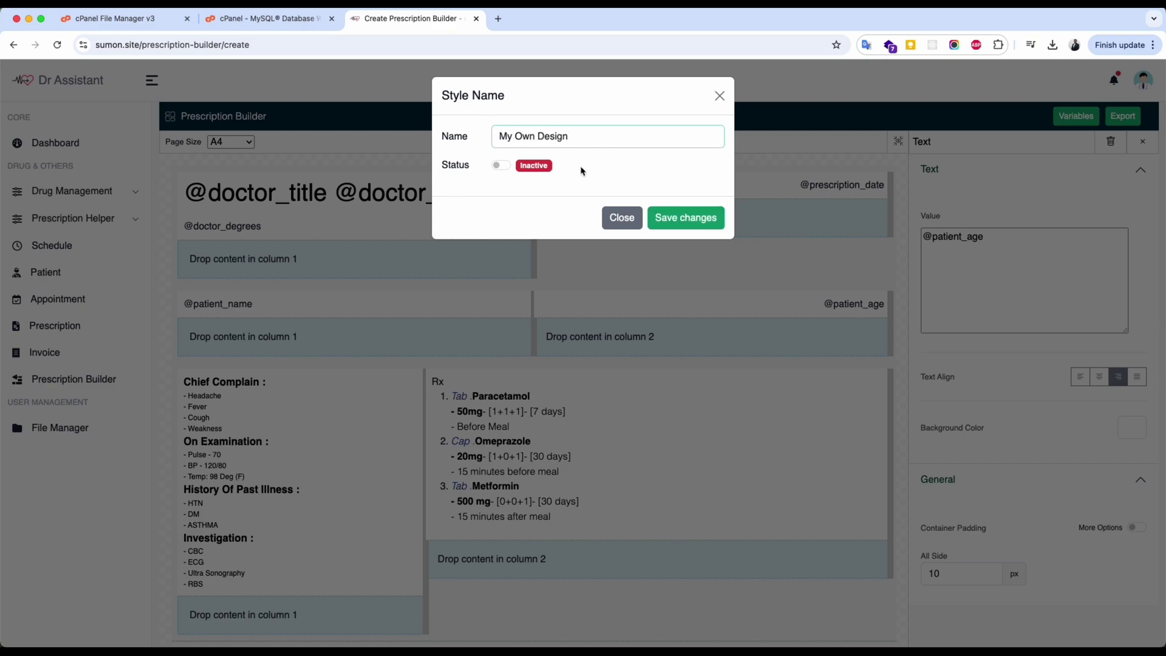
{"action": "left_click", "coordinate": [507, 169]}
{"action": "left_click", "coordinate": [673, 220]}
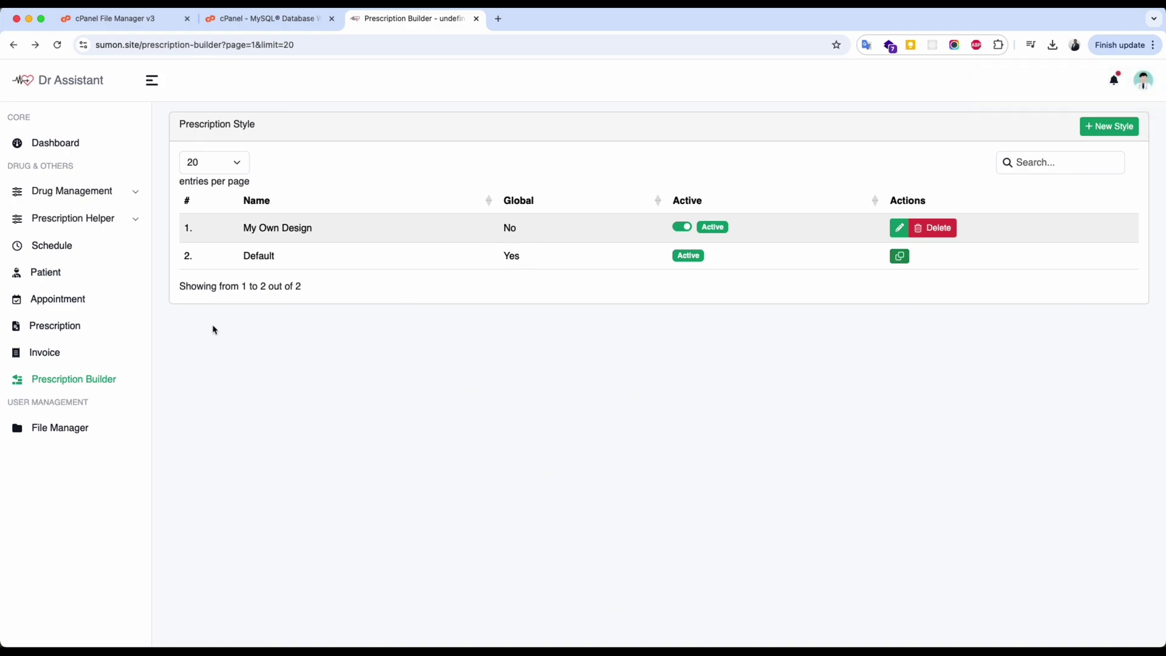
From the Prescription list, open the print view of prescription P-170225-001 in row 2.
{"action": "left_click", "coordinate": [64, 330]}
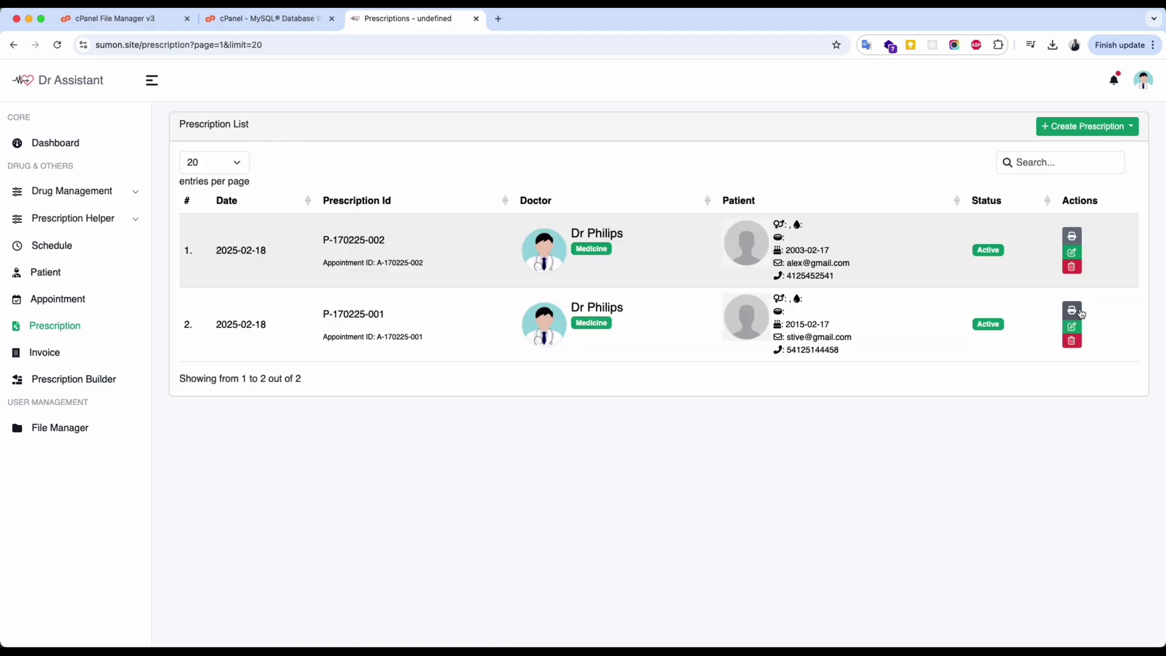
{"action": "left_click", "coordinate": [1080, 310]}
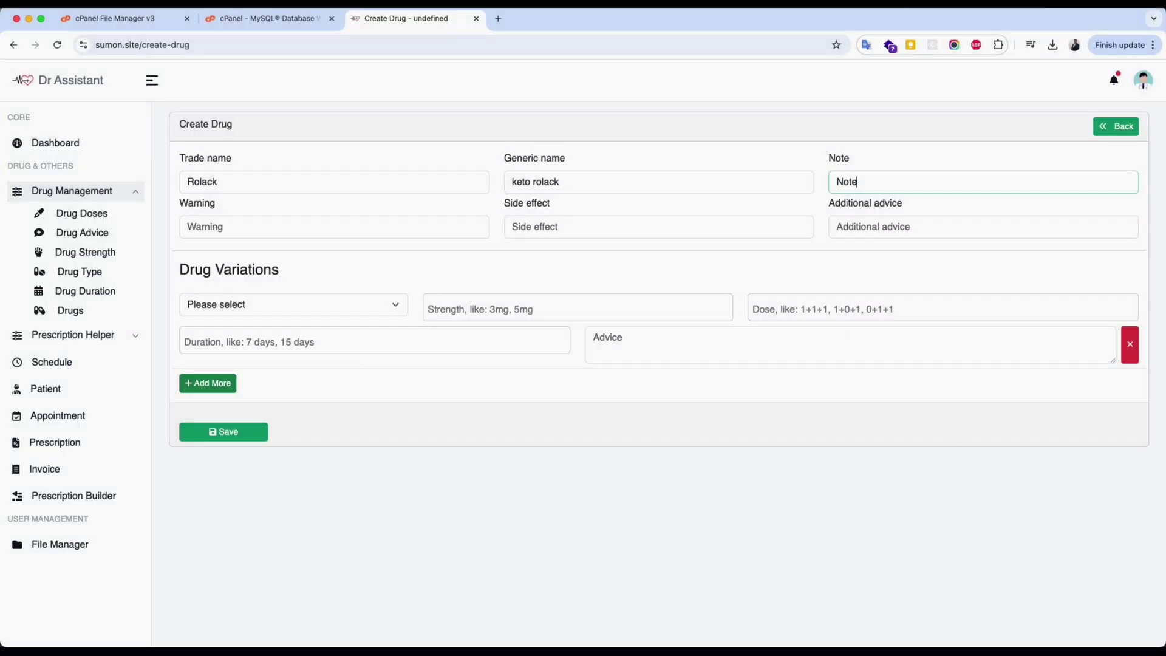
Enter the advice 'Take it after meal' and set the first variation type to Tab.
{"action": "left_click", "coordinate": [188, 227]}
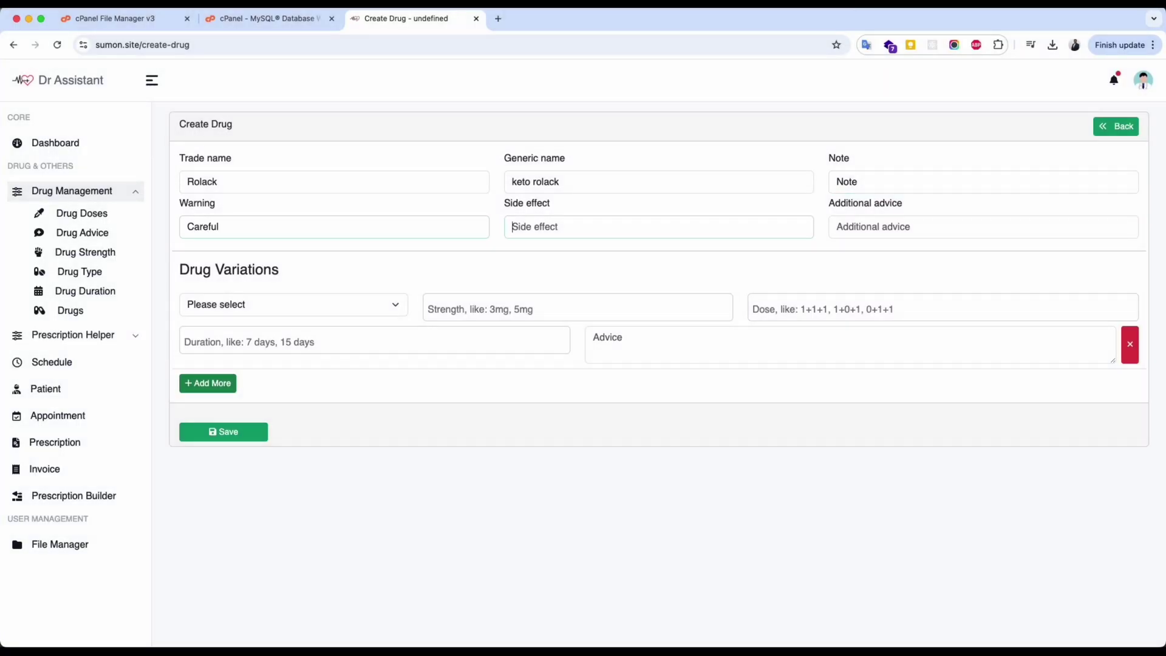
{"action": "key", "text": "Tab"}
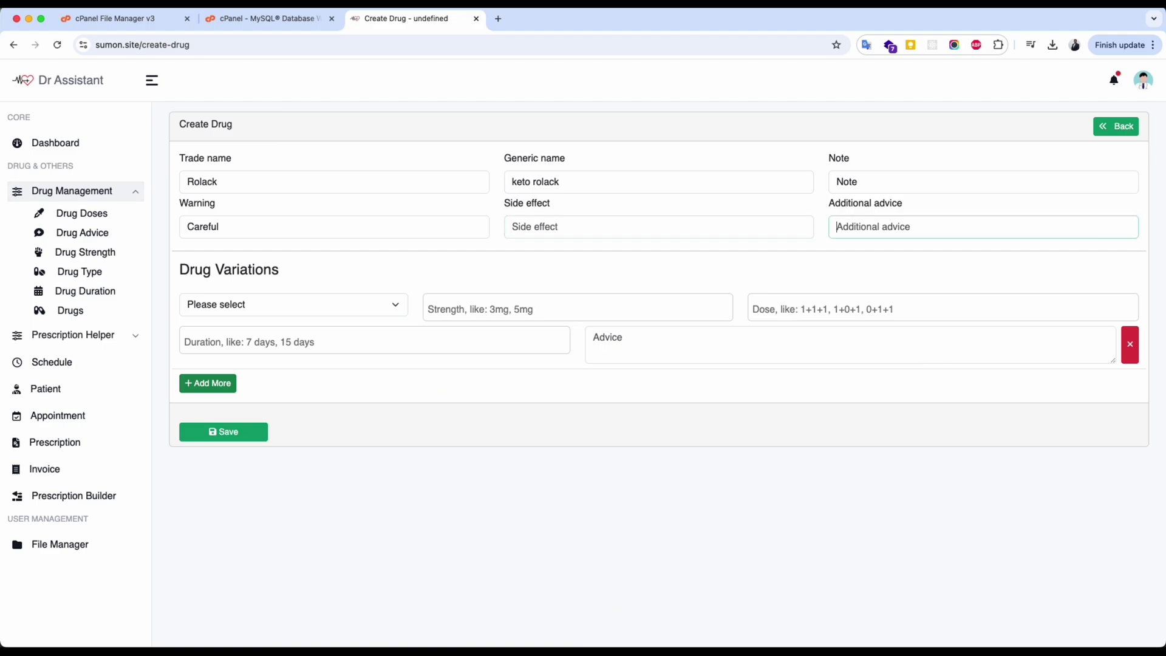
{"action": "type", "text": "Take it after meal"}
{"action": "key", "text": "Tab"}
{"action": "left_click", "coordinate": [251, 303]}
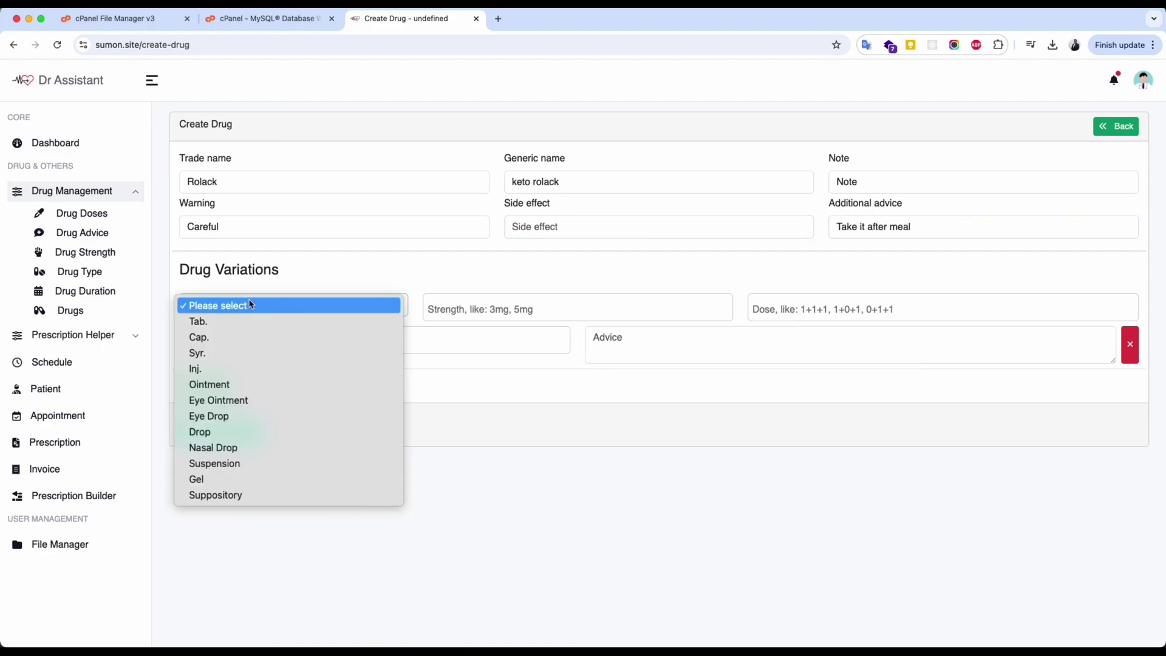
{"action": "left_click", "coordinate": [315, 325]}
Add two more variations of type Inj. and Suppository.
{"action": "left_click", "coordinate": [235, 384]}
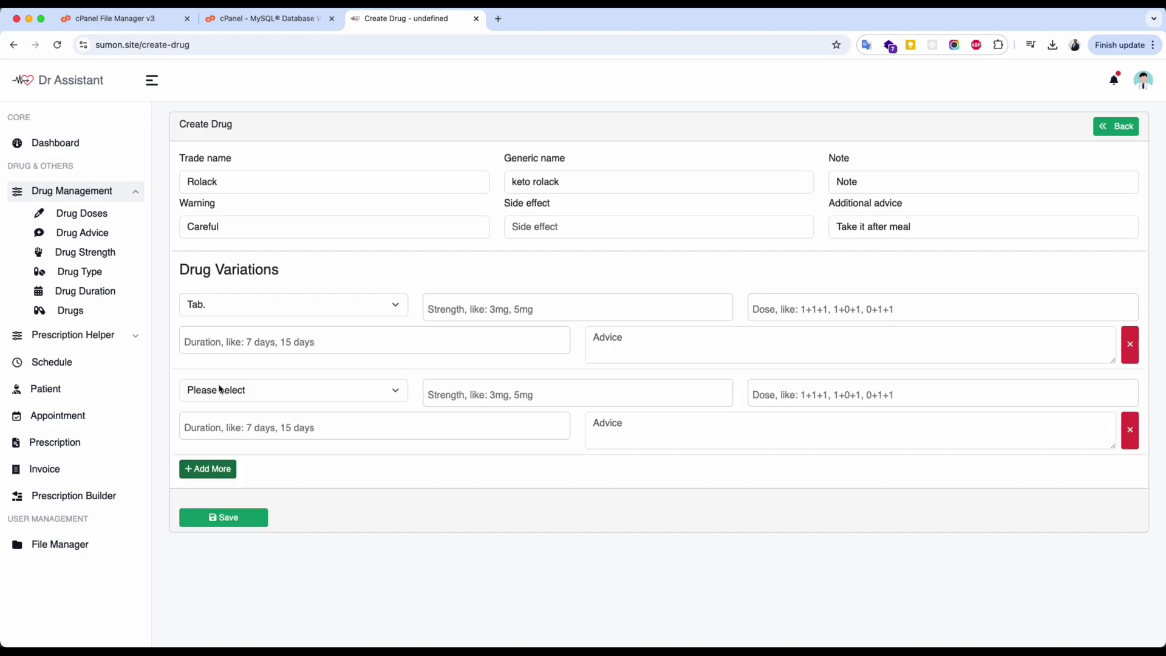
{"action": "left_click", "coordinate": [224, 392]}
{"action": "left_click", "coordinate": [206, 455]}
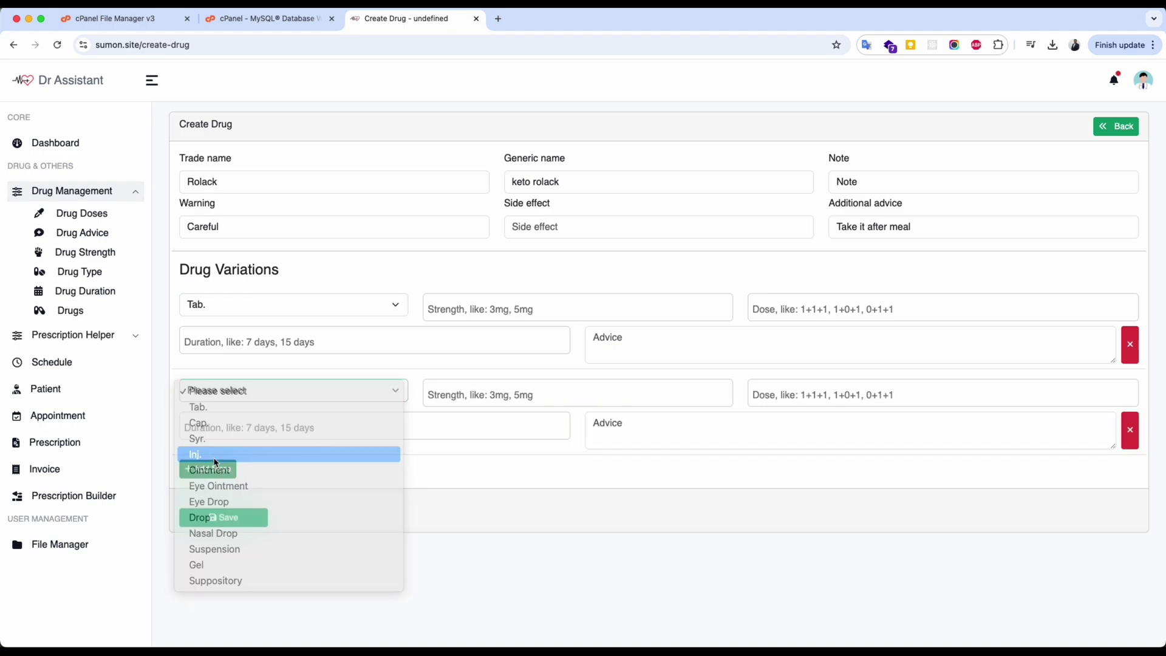
{"action": "left_click", "coordinate": [213, 468]}
{"action": "left_click", "coordinate": [249, 475]}
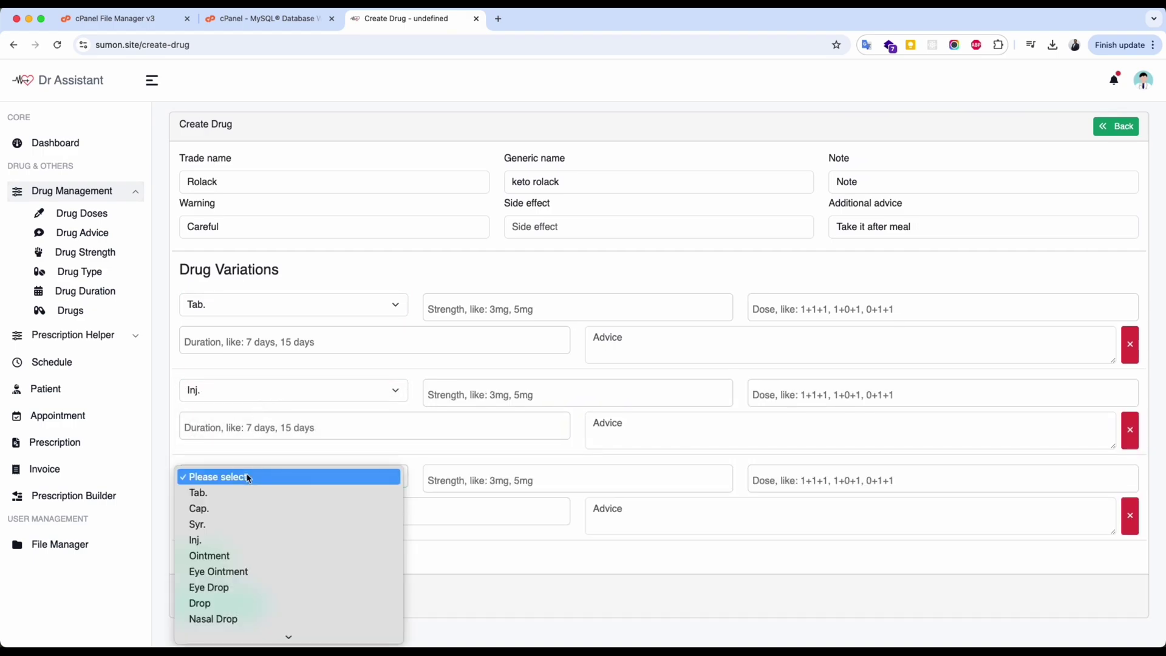
{"action": "left_click", "coordinate": [279, 633]}
Give the Tab. variation strengths 10mg, 20mg, 30mg and doses 1+0+1 and 1+0+0.
{"action": "left_click", "coordinate": [429, 308]}
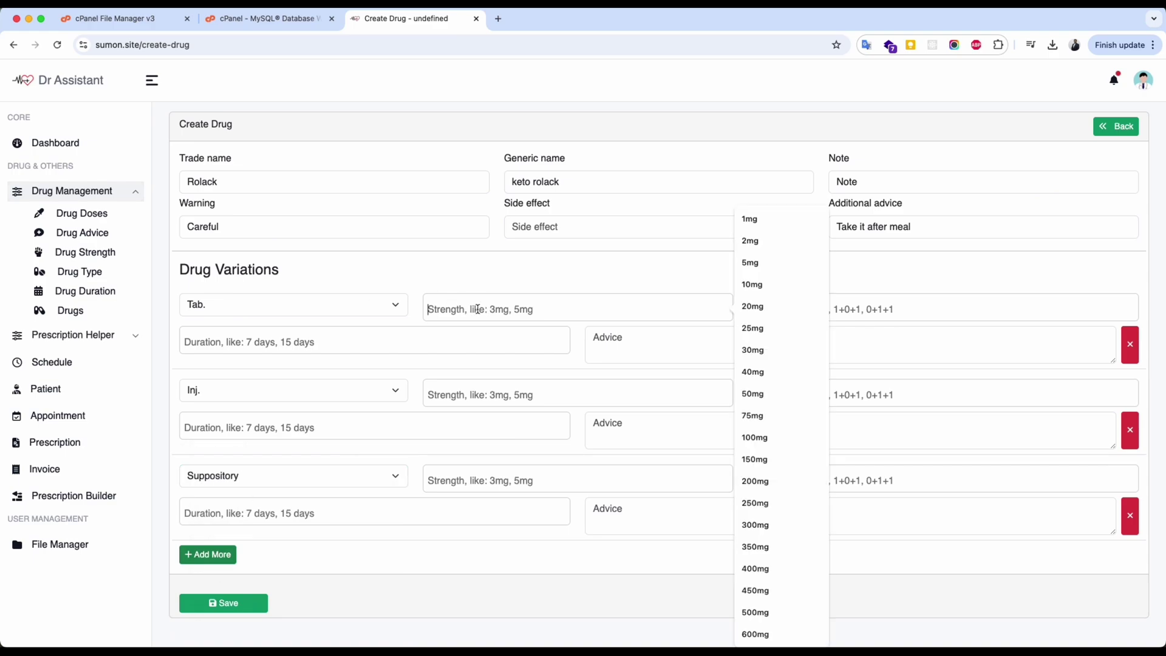
{"action": "left_click", "coordinate": [774, 289]}
{"action": "left_click", "coordinate": [753, 306]}
{"action": "left_click", "coordinate": [753, 350]}
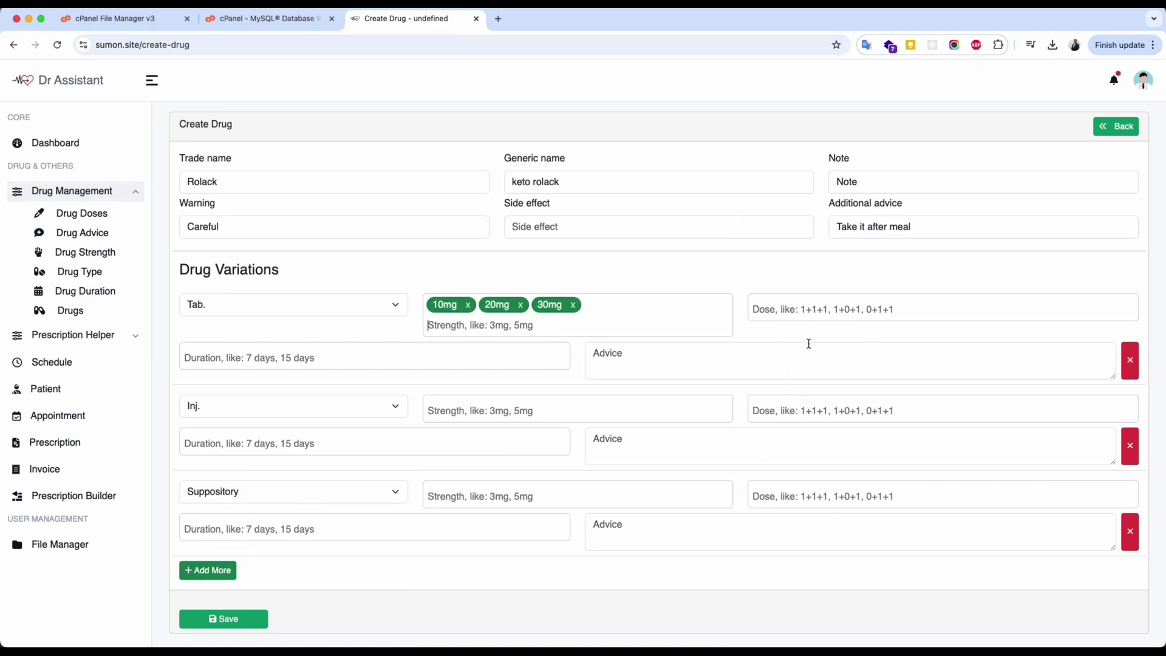
{"action": "left_click", "coordinate": [808, 316]}
{"action": "left_click", "coordinate": [841, 336]}
{"action": "type", "text": "1+0+0"}
{"action": "key", "text": "Return"}
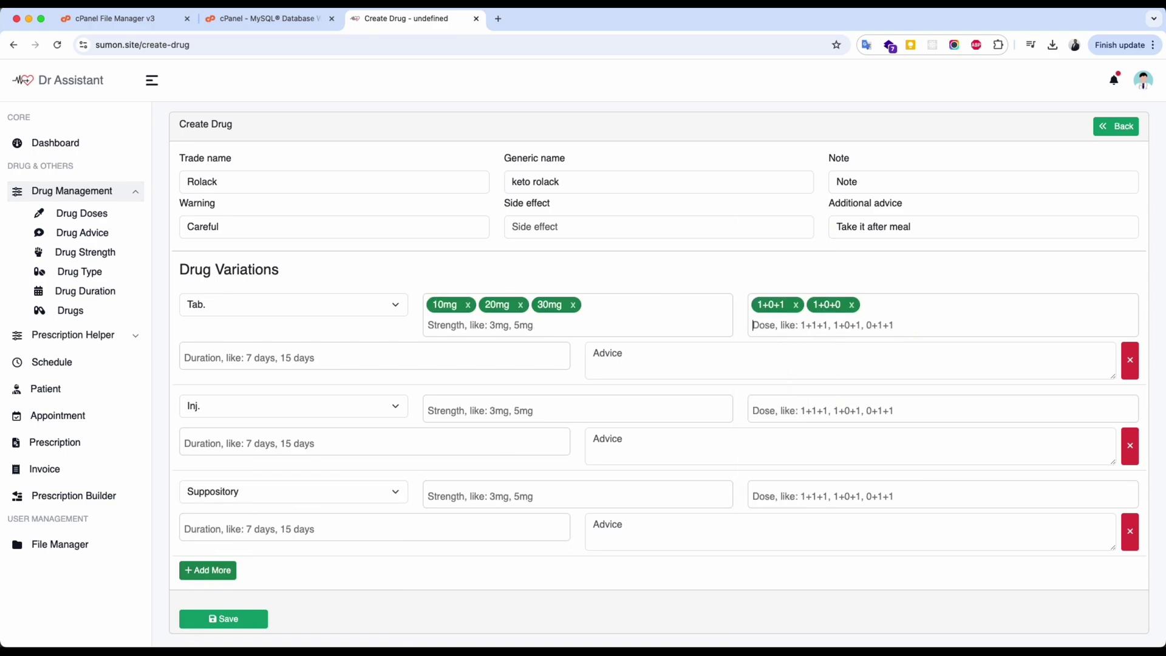
Add durations 2 Days and 7 Days to the Tab. variation.
{"action": "left_click", "coordinate": [443, 357]}
{"action": "type", "text": "2d"}
{"action": "key", "text": "Return"}
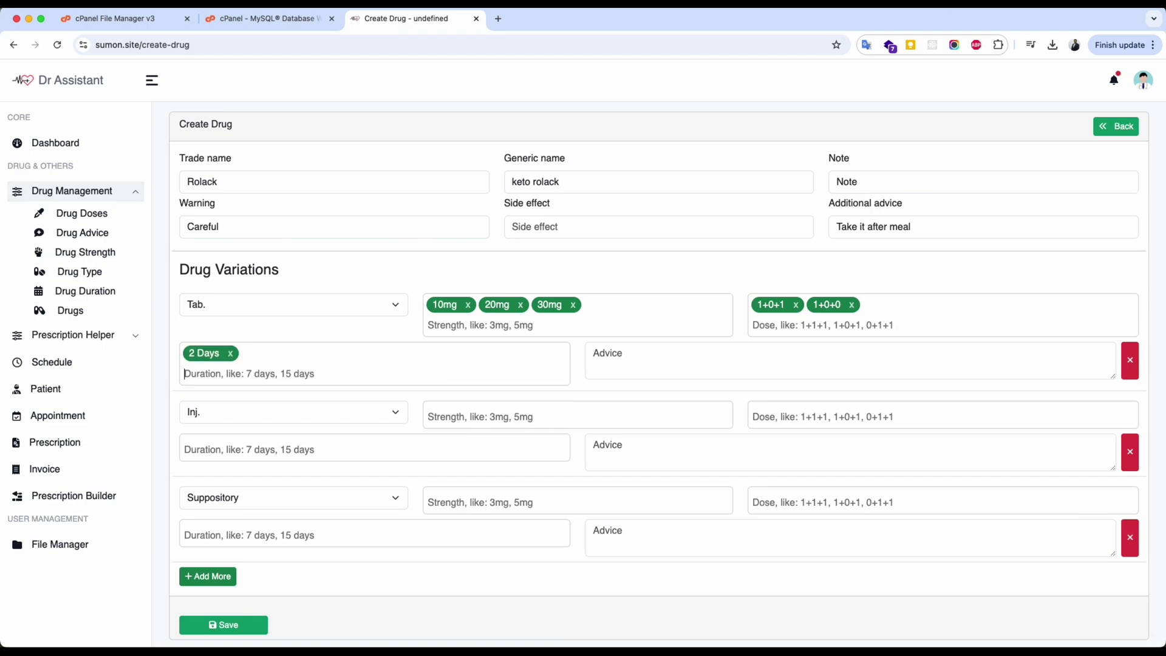
{"action": "type", "text": "7 Days"}
{"action": "key", "text": "Return"}
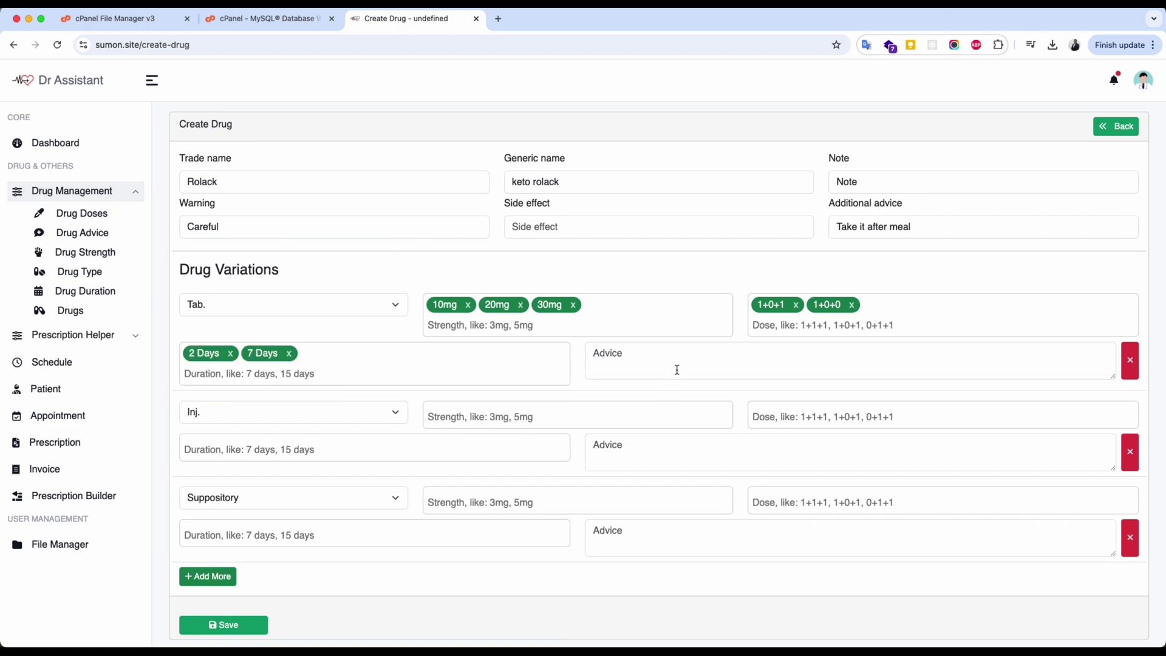
Set the Inj. variation to 12 mg, dose 2 intravenously, duration 1 Day.
{"action": "left_click", "coordinate": [485, 416]}
{"action": "type", "text": "12 mg"}
{"action": "key", "text": "Return"}
{"action": "left_click", "coordinate": [792, 411]}
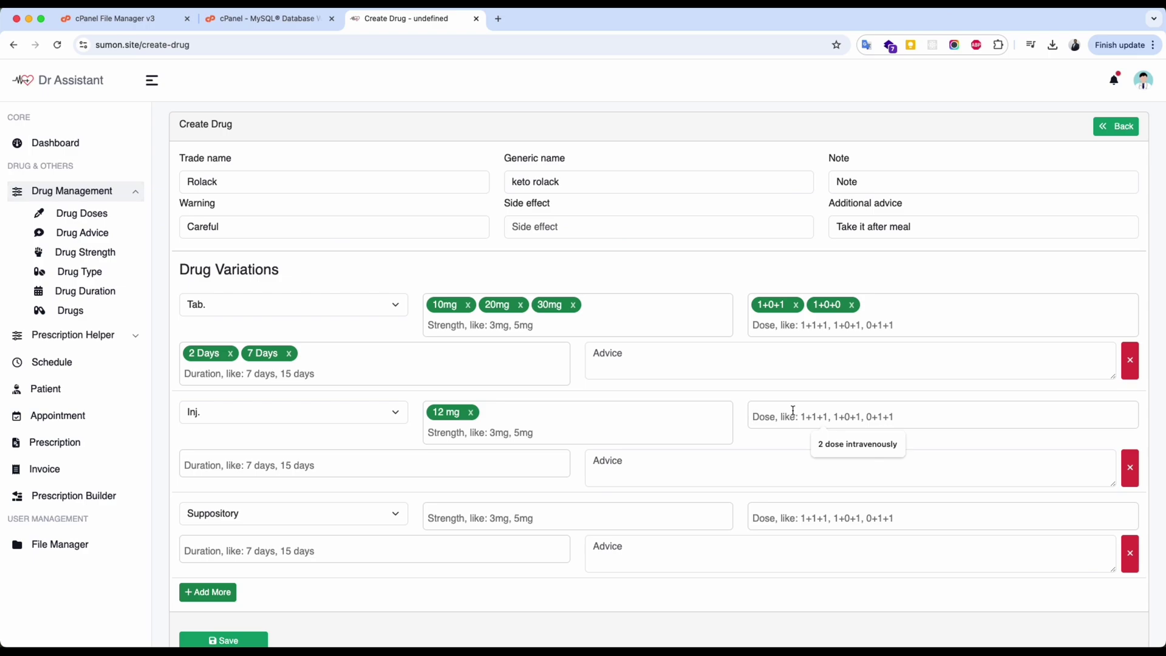
{"action": "left_click", "coordinate": [860, 446]}
{"action": "left_click", "coordinate": [229, 465]}
{"action": "left_click", "coordinate": [262, 218]}
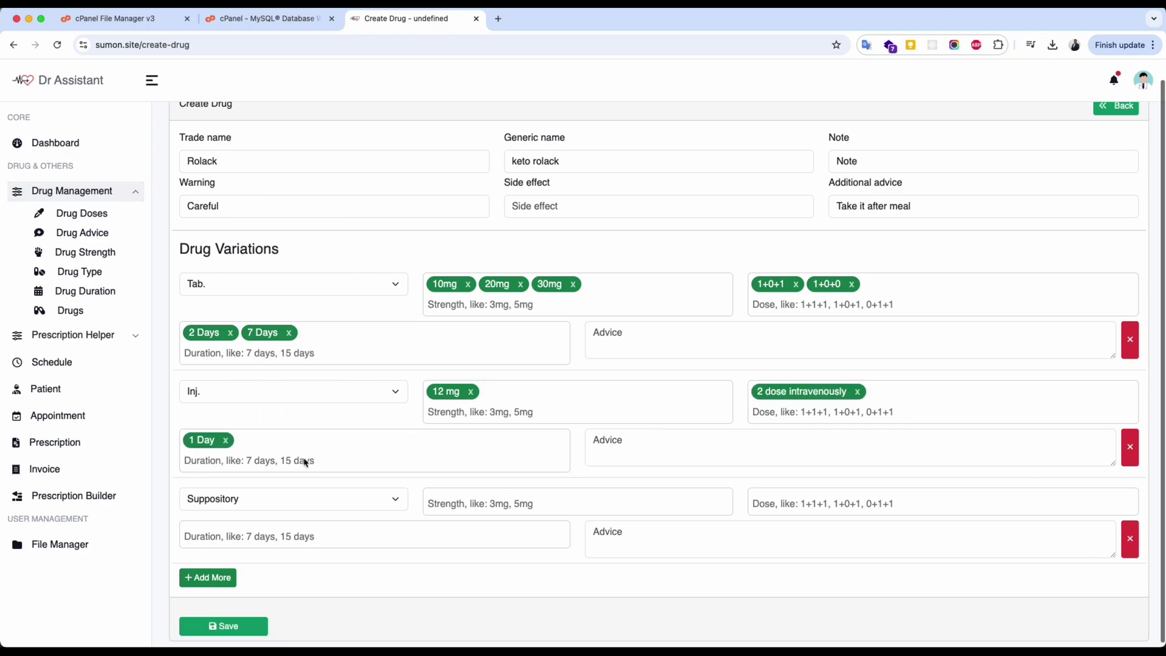
Set the Suppository variation to 10mg, dose 1+0+0, duration 7 Days.
{"action": "left_click", "coordinate": [651, 493]}
{"action": "left_click", "coordinate": [752, 285]}
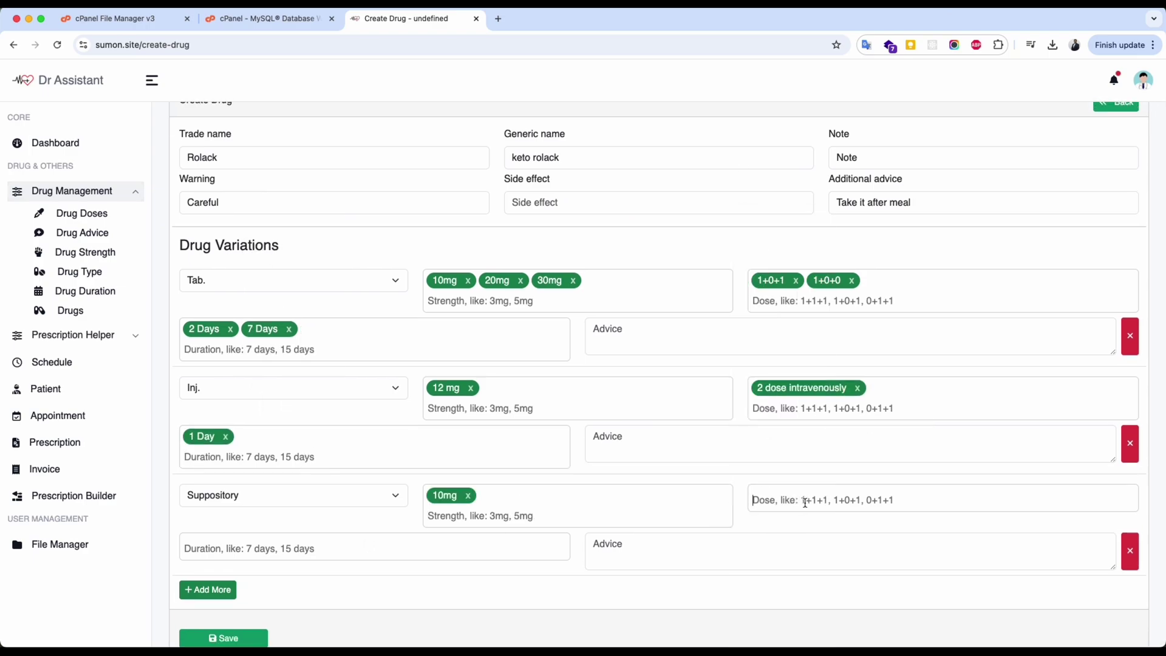
{"action": "type", "text": "1+0+0"}
{"action": "key", "text": "Return"}
{"action": "left_click", "coordinate": [376, 546]}
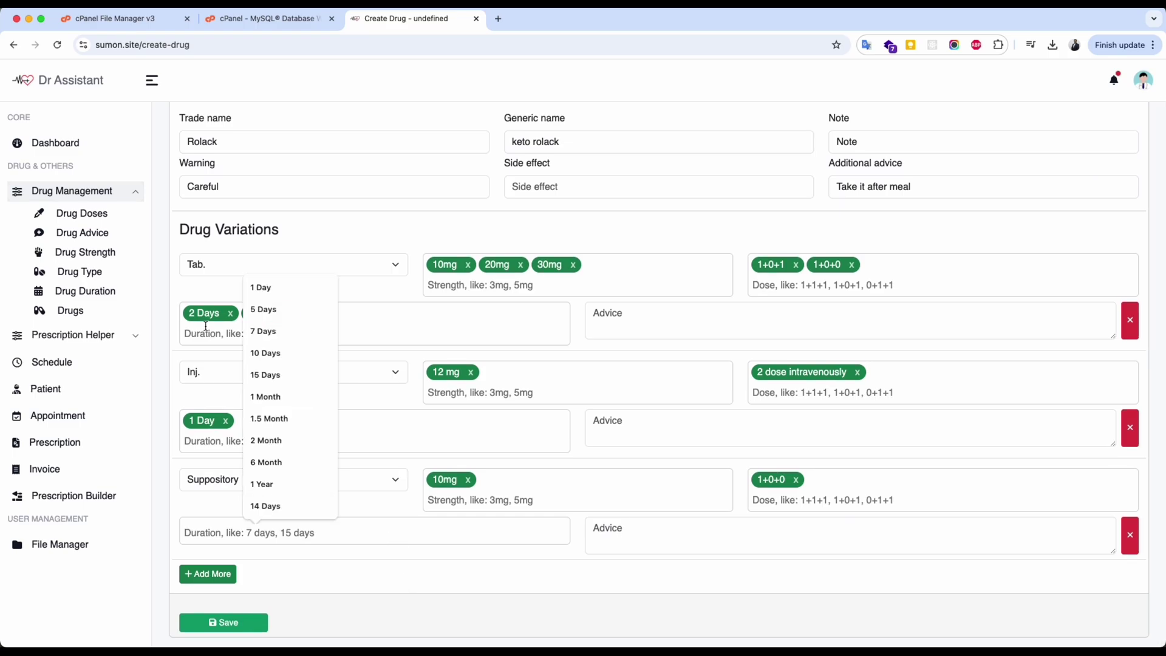
{"action": "left_click", "coordinate": [274, 286]}
{"action": "left_click", "coordinate": [648, 530]}
Remove an extra empty variation row and save the drug Rolack.
{"action": "scroll", "coordinate": [328, 566], "scroll_direction": "up", "scroll_amount": 2}
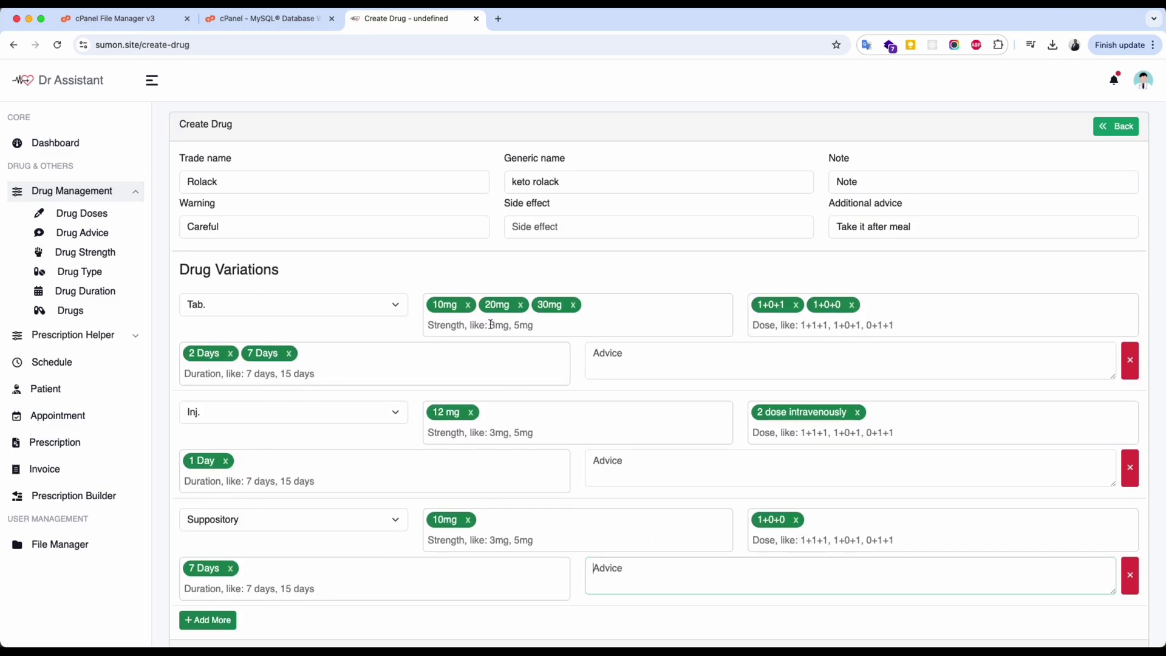
{"action": "left_click", "coordinate": [209, 619]}
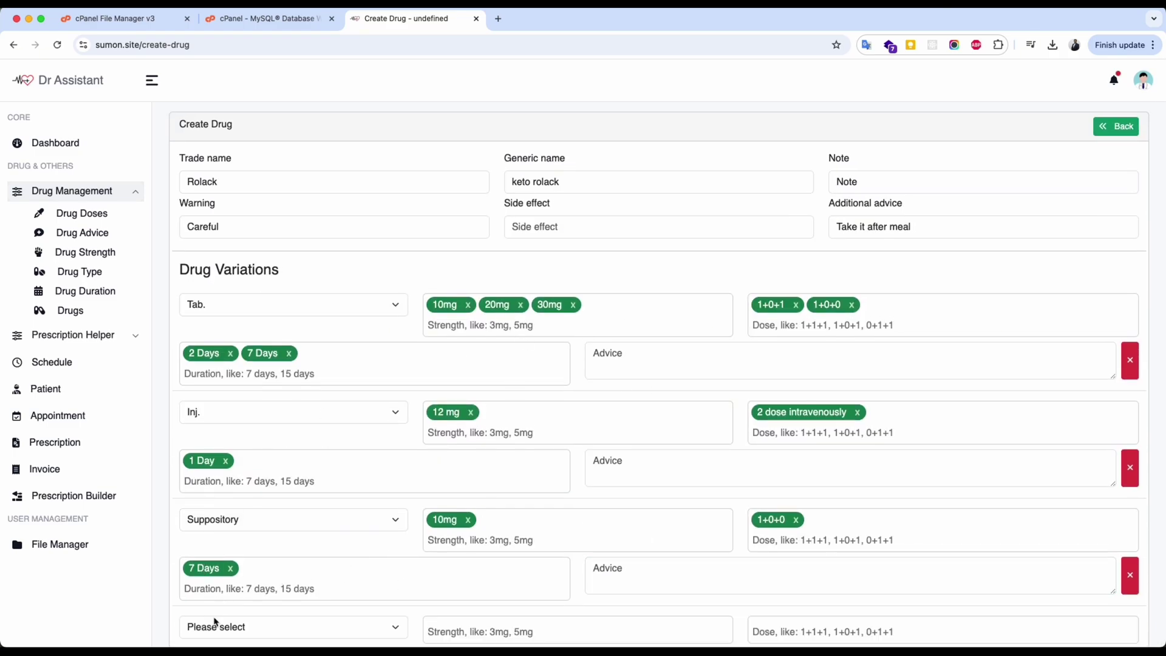
{"action": "scroll", "coordinate": [273, 565], "scroll_direction": "down", "scroll_amount": 5}
{"action": "left_click", "coordinate": [1131, 530]}
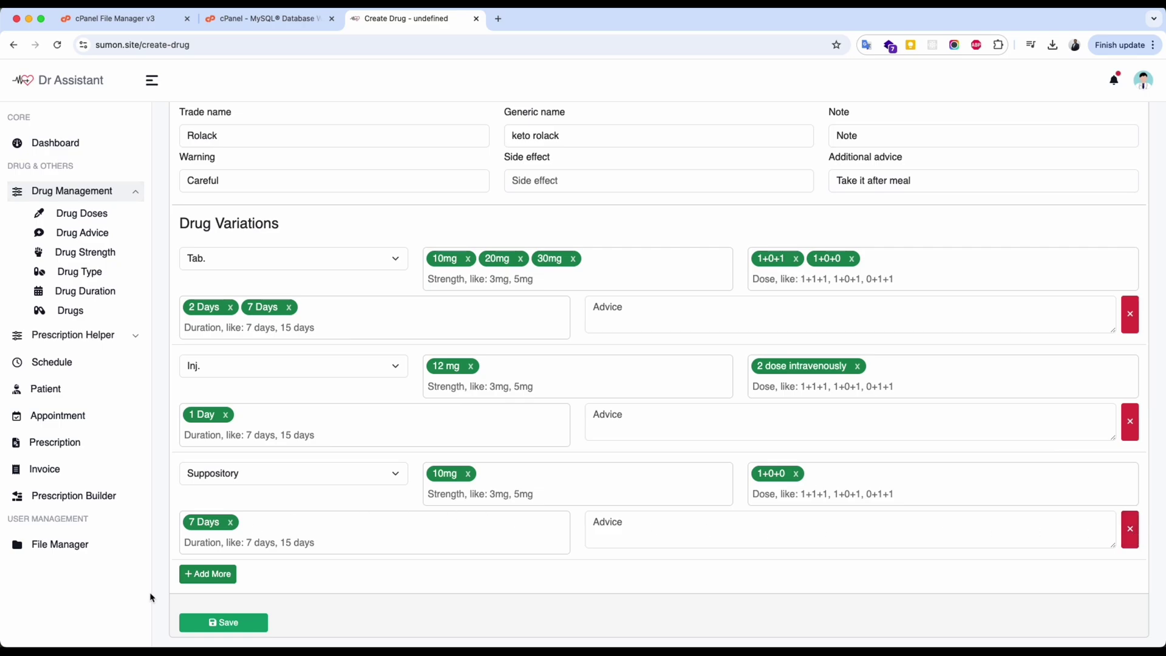
{"action": "left_click", "coordinate": [224, 627]}
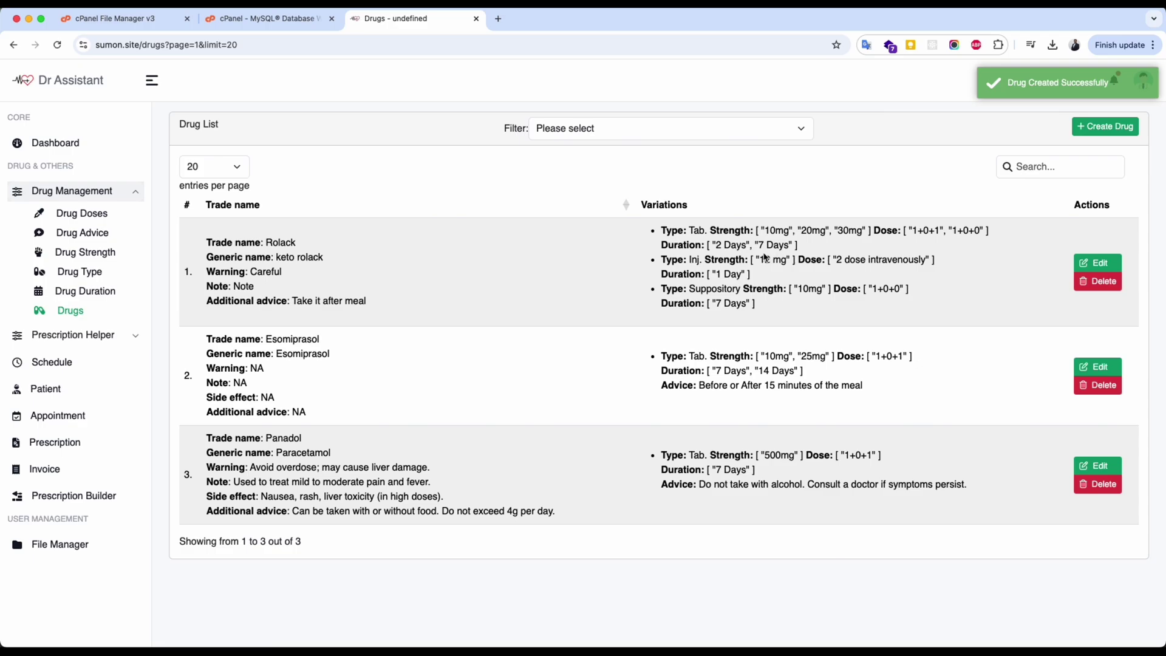
{"action": "left_click", "coordinate": [83, 295]}
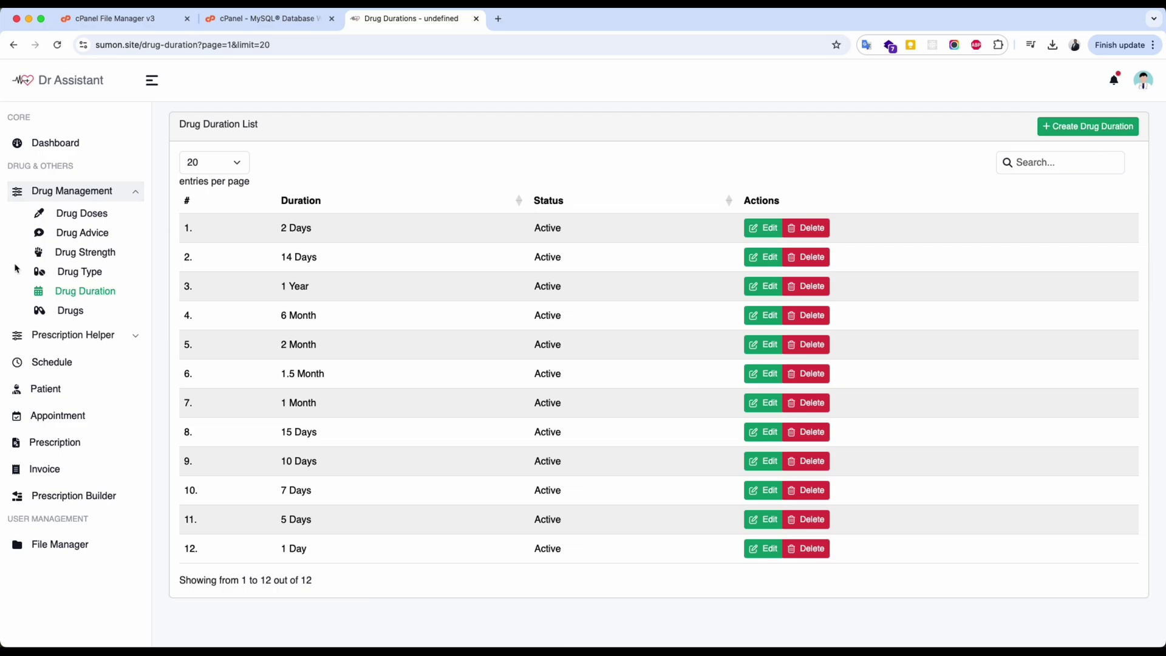
{"action": "left_click", "coordinate": [75, 274]}
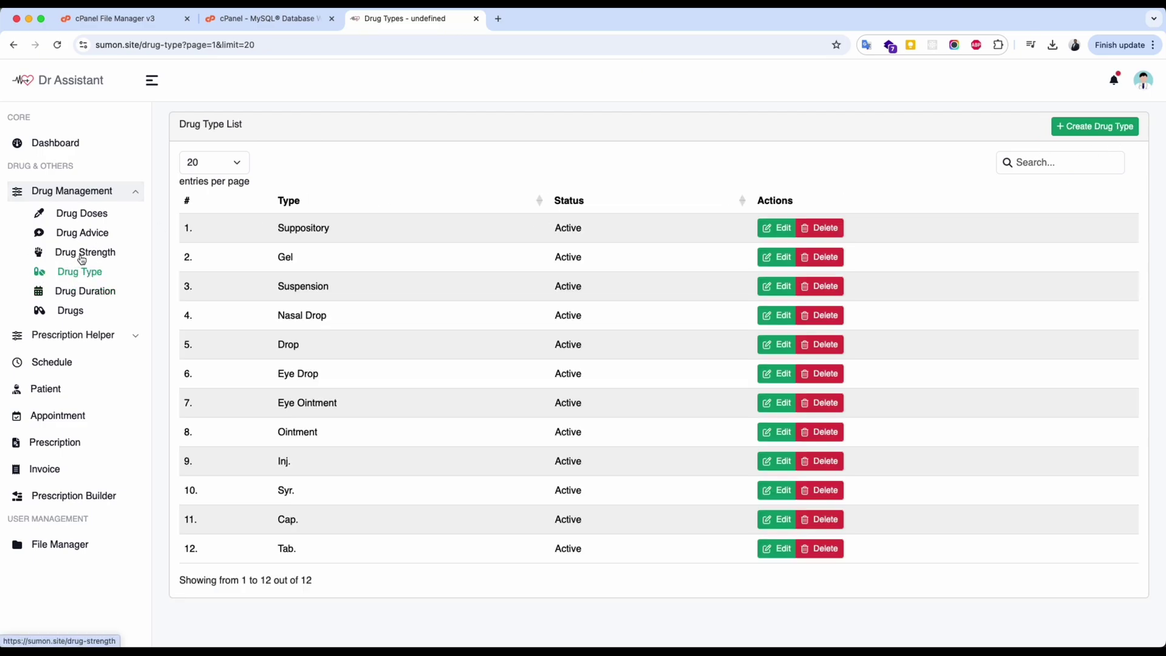
{"action": "left_click", "coordinate": [82, 255]}
{"action": "left_click", "coordinate": [84, 237]}
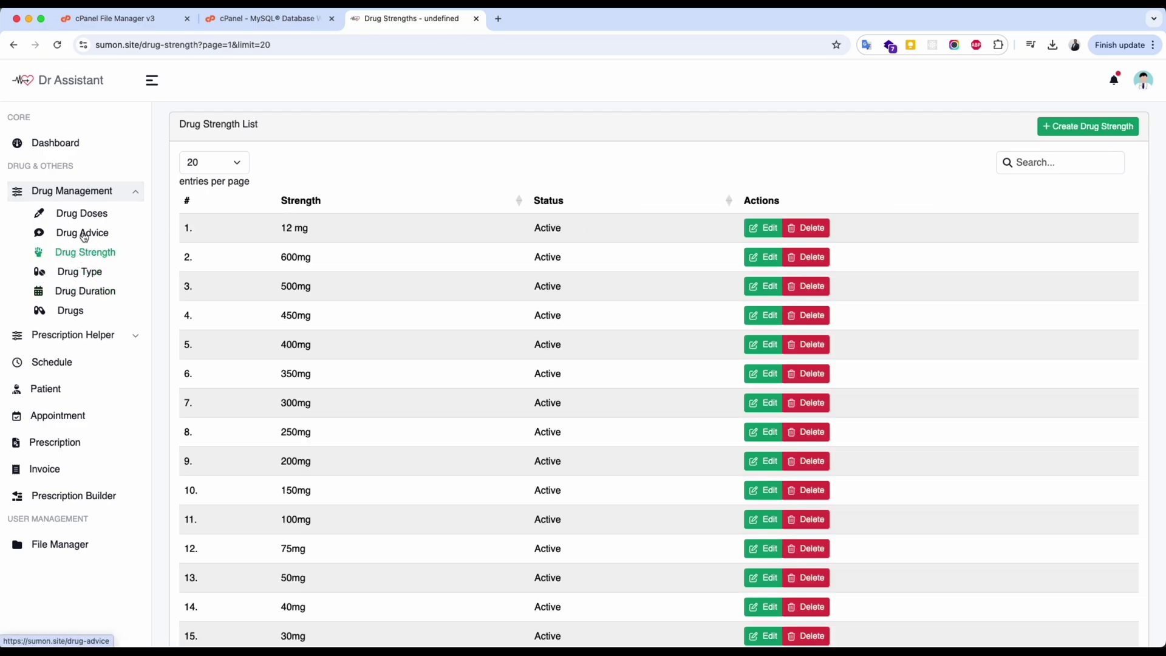
{"action": "left_click", "coordinate": [84, 220]}
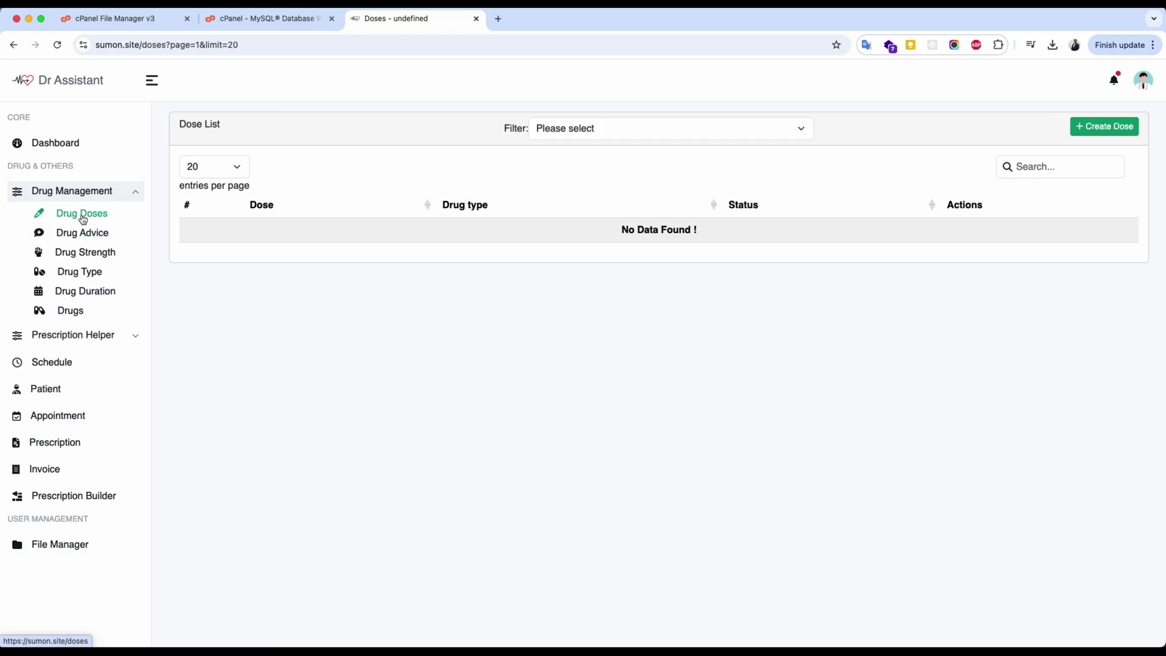
{"action": "left_click", "coordinate": [73, 335]}
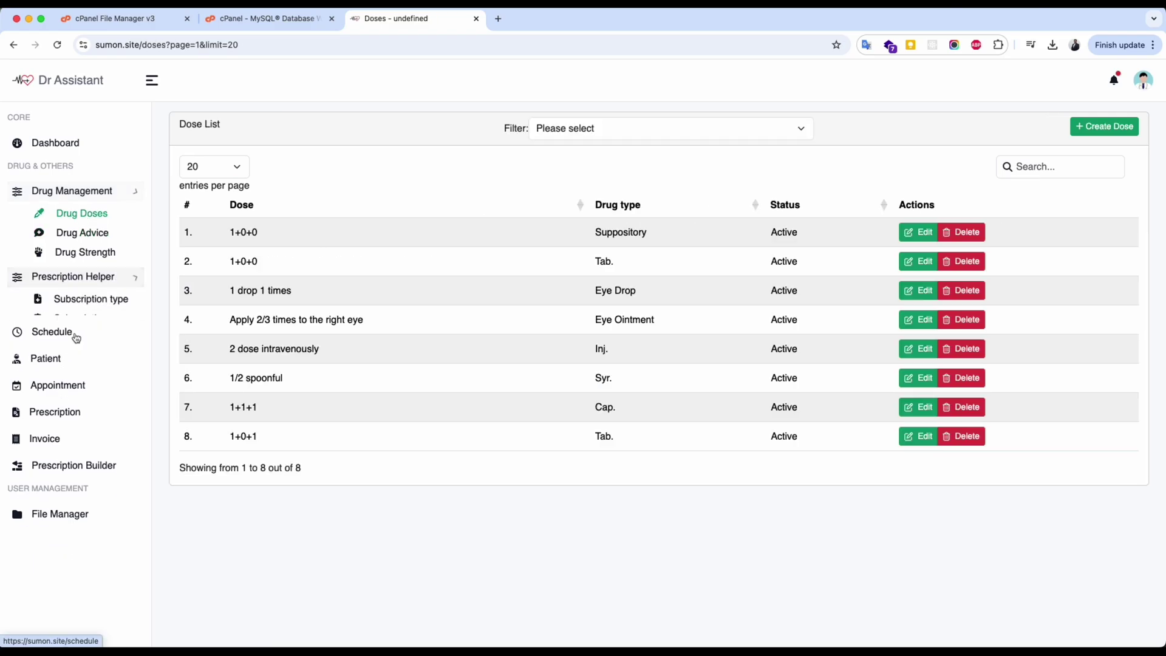
{"action": "left_click", "coordinate": [64, 384]}
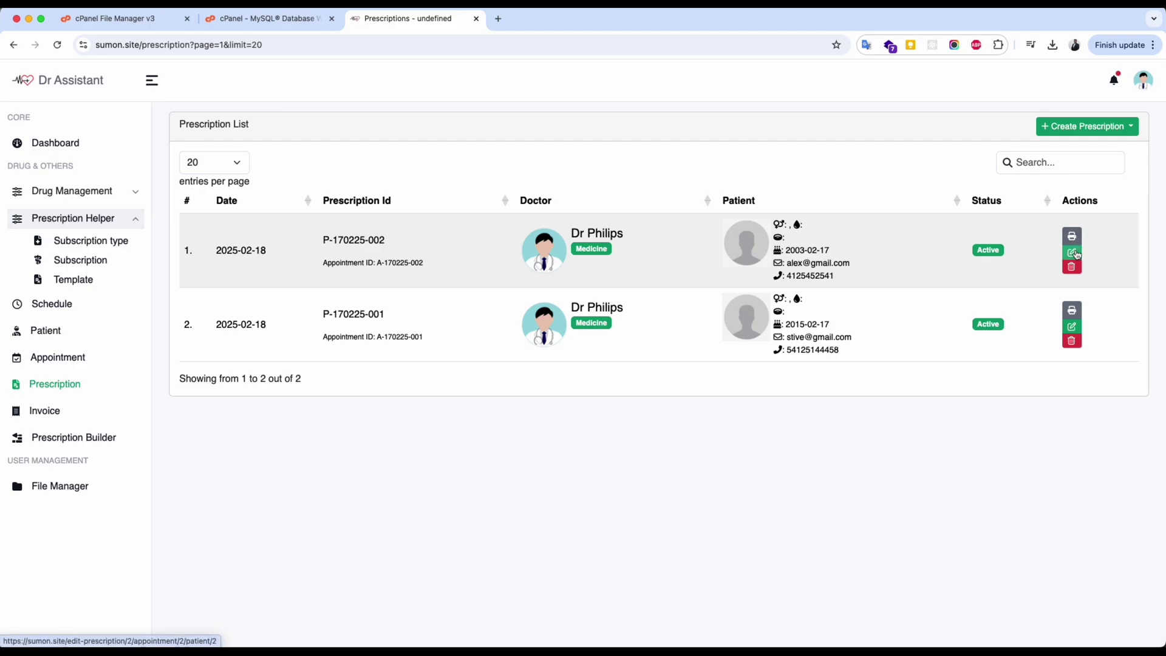
{"action": "left_click", "coordinate": [1072, 253]}
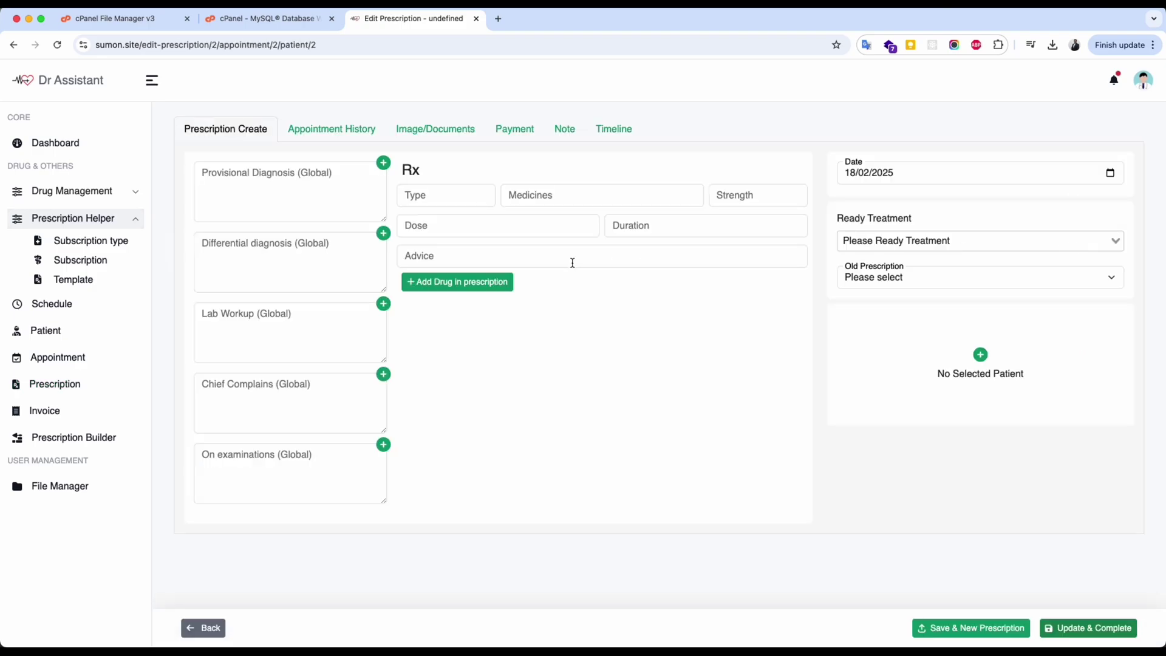
{"action": "left_click", "coordinate": [556, 198]}
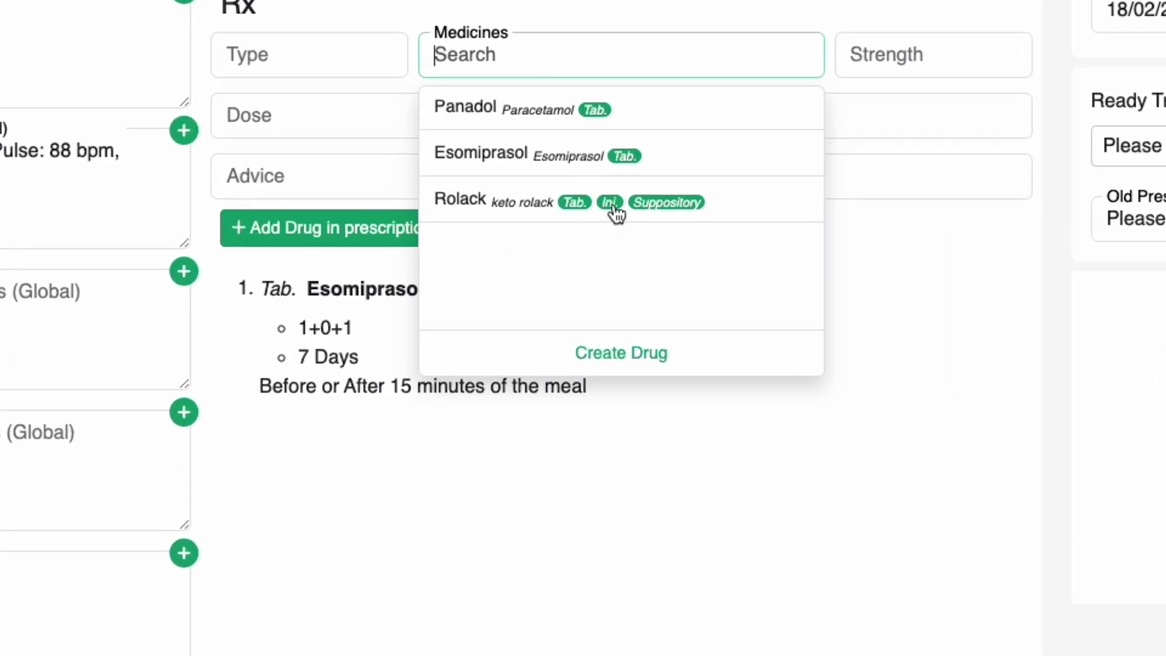
{"action": "left_click", "coordinate": [599, 271]}
{"action": "left_click", "coordinate": [891, 248]}
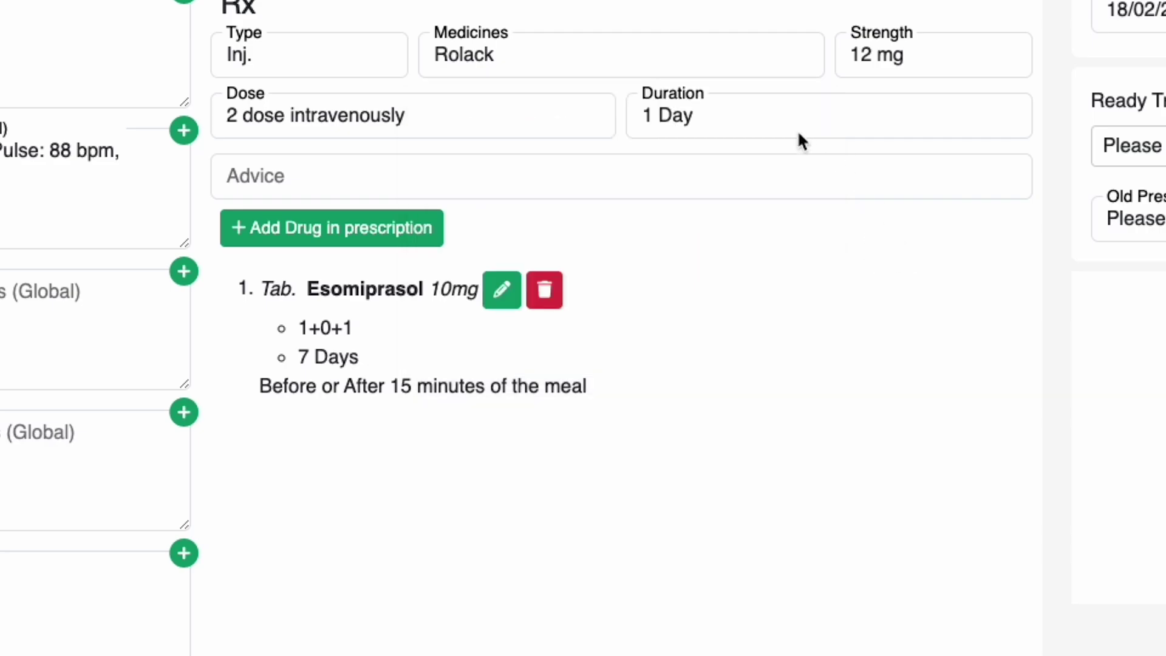
{"action": "left_click", "coordinate": [548, 51]}
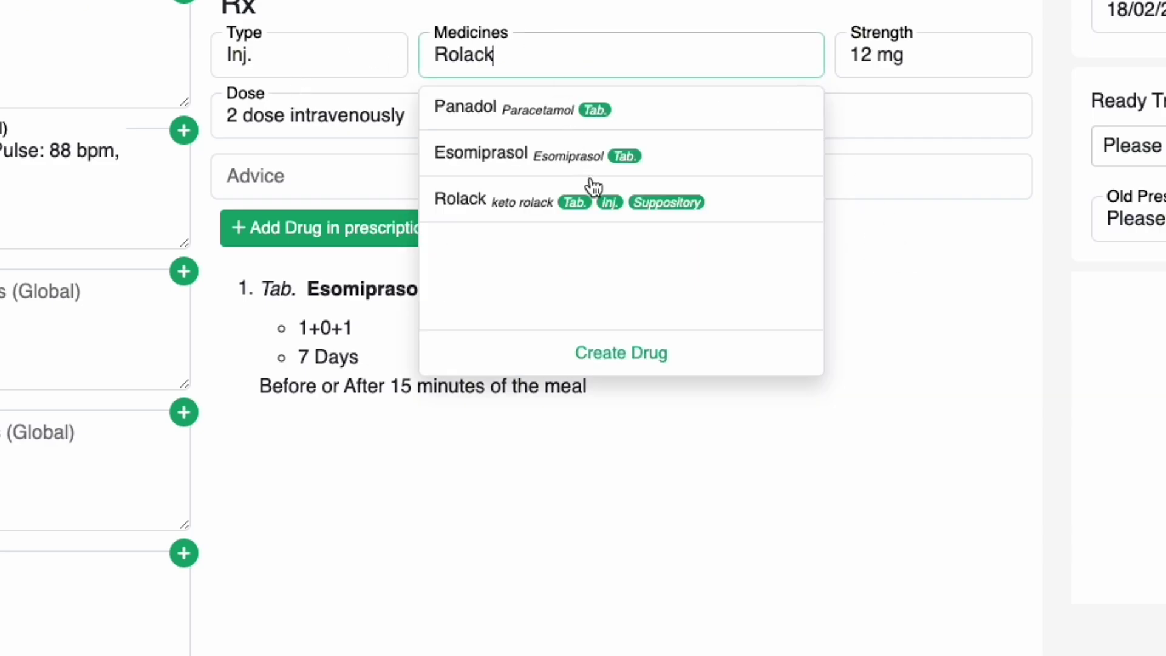
{"action": "left_click", "coordinate": [677, 205]}
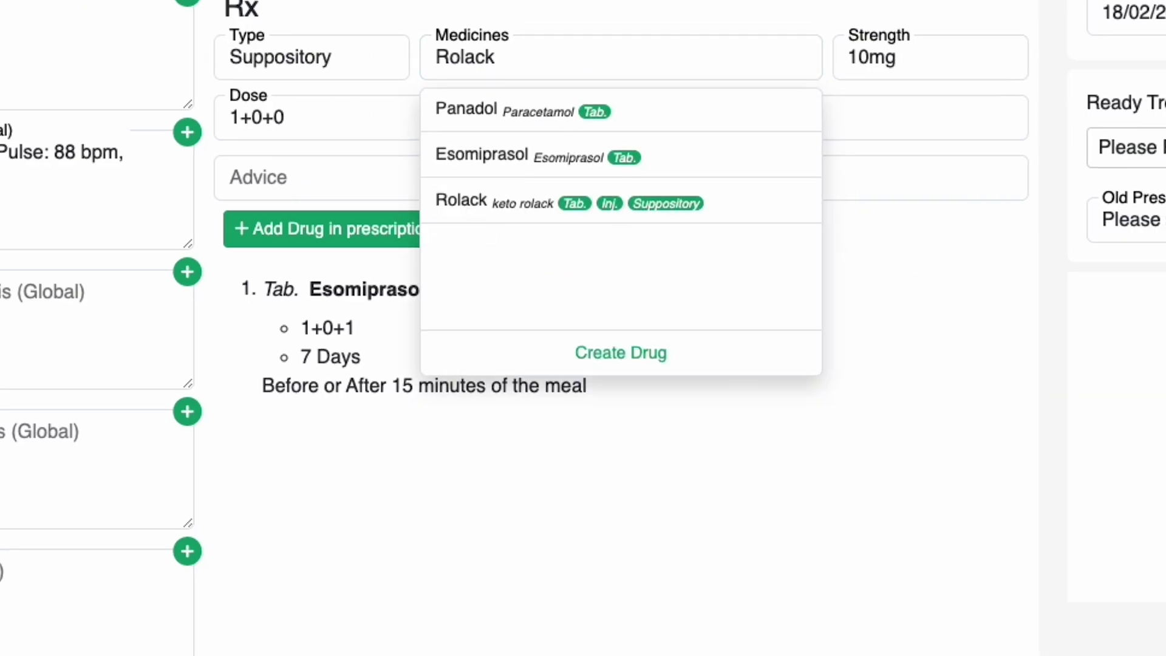
{"action": "left_click", "coordinate": [574, 204]}
{"action": "left_click", "coordinate": [547, 53]}
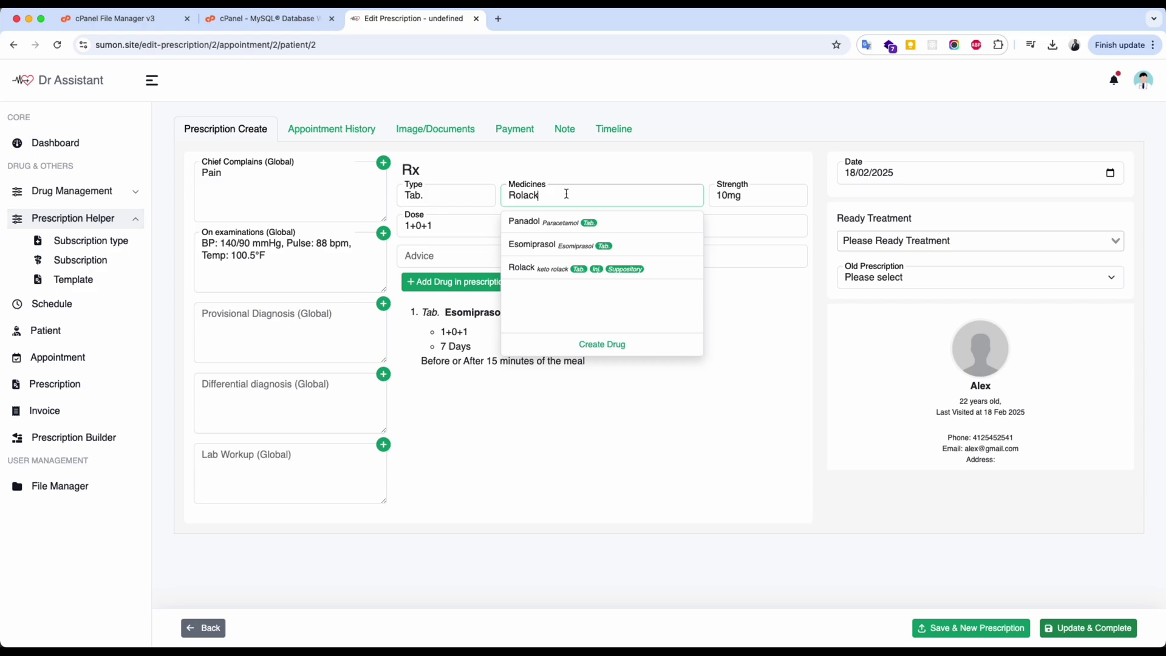
{"action": "left_click", "coordinate": [597, 271]}
{"action": "left_click", "coordinate": [638, 271]}
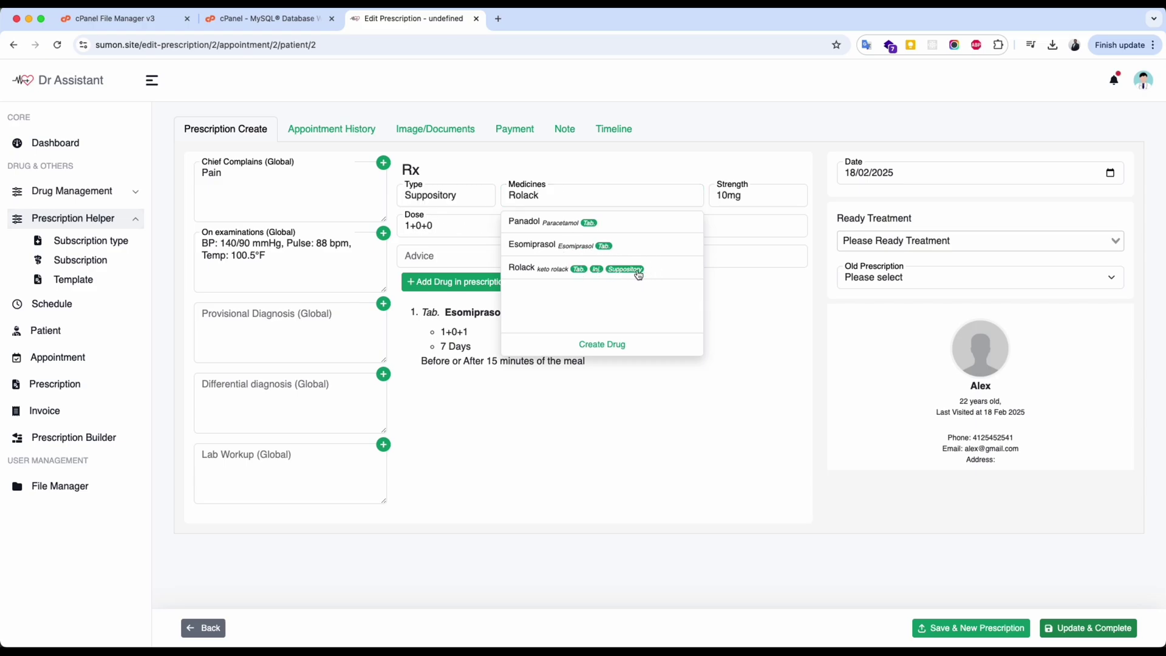
{"action": "left_click", "coordinate": [599, 271]}
{"action": "left_click", "coordinate": [579, 269]}
{"action": "left_click", "coordinate": [626, 269]}
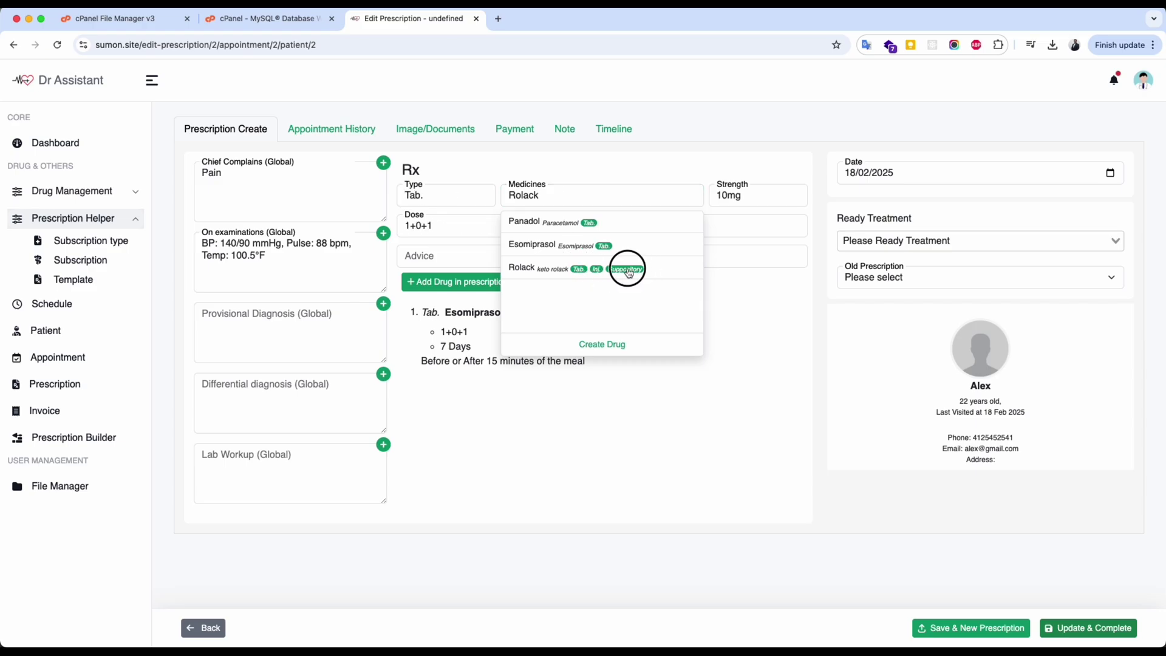
{"action": "left_click", "coordinate": [594, 272]}
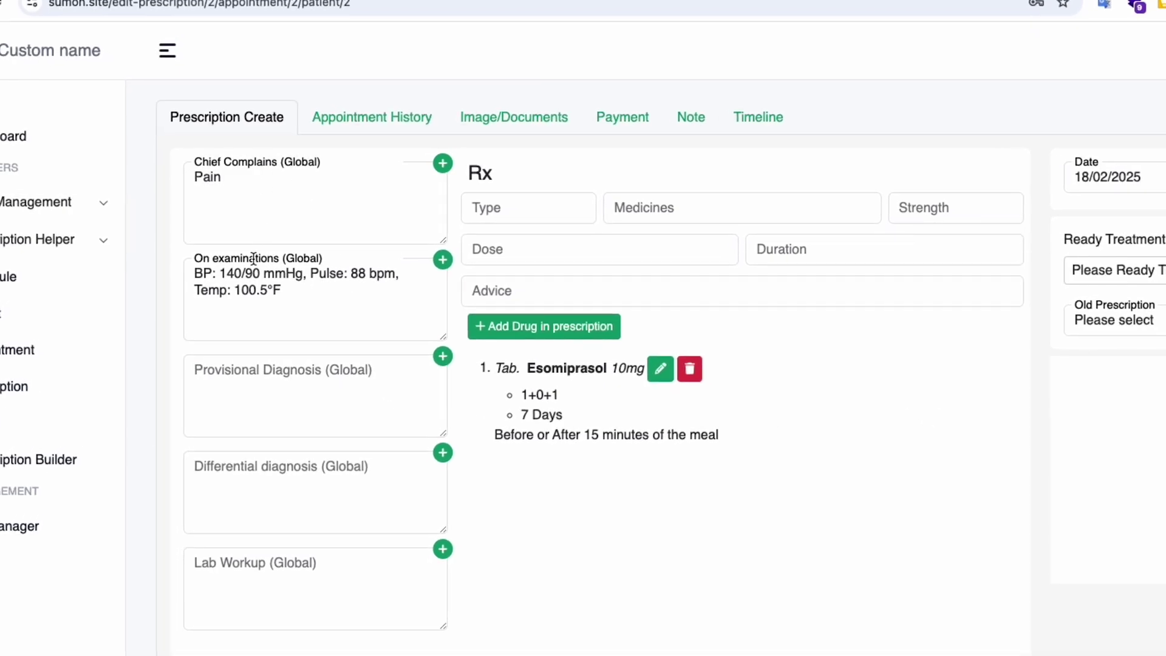
Review the diagnosis and Lab Workup boxes, then go to Prescription Helper > Subscription type.
{"action": "left_click", "coordinate": [259, 361]}
{"action": "left_click", "coordinate": [264, 511]}
{"action": "left_click", "coordinate": [273, 589]}
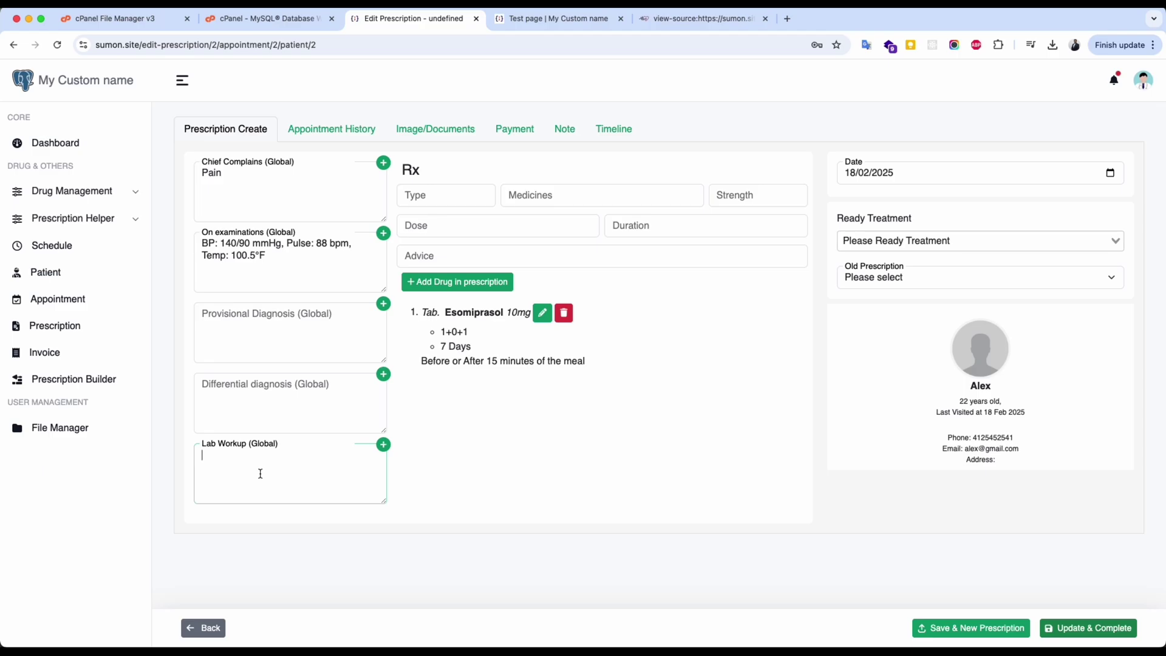
{"action": "left_click", "coordinate": [103, 223]}
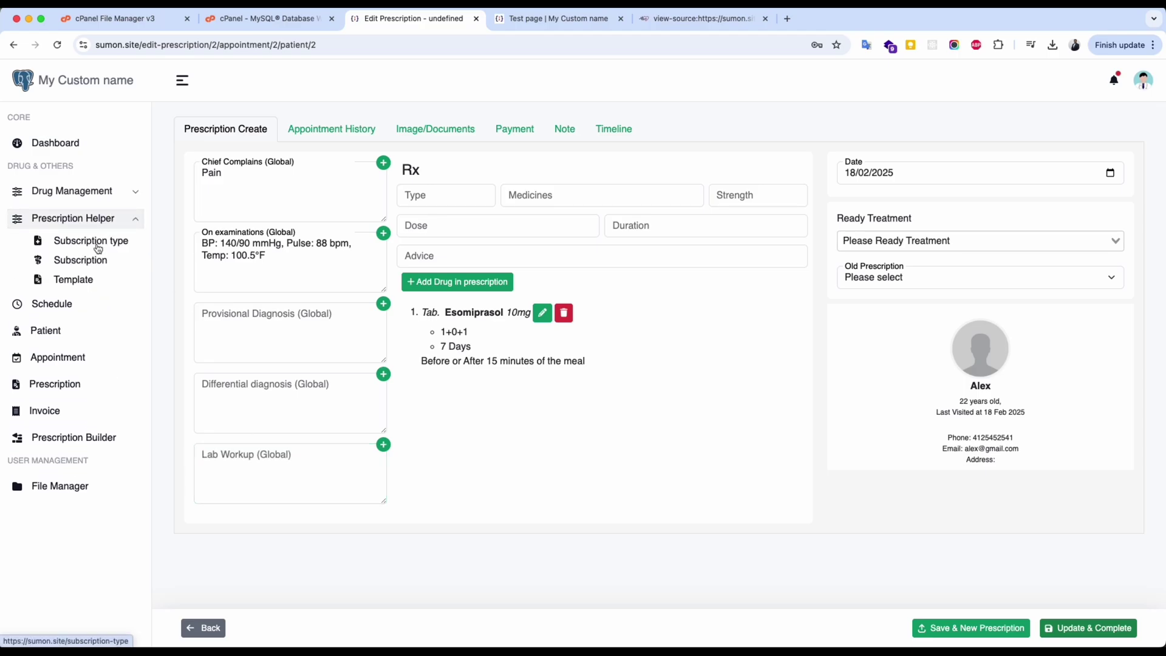
{"action": "left_click", "coordinate": [98, 249]}
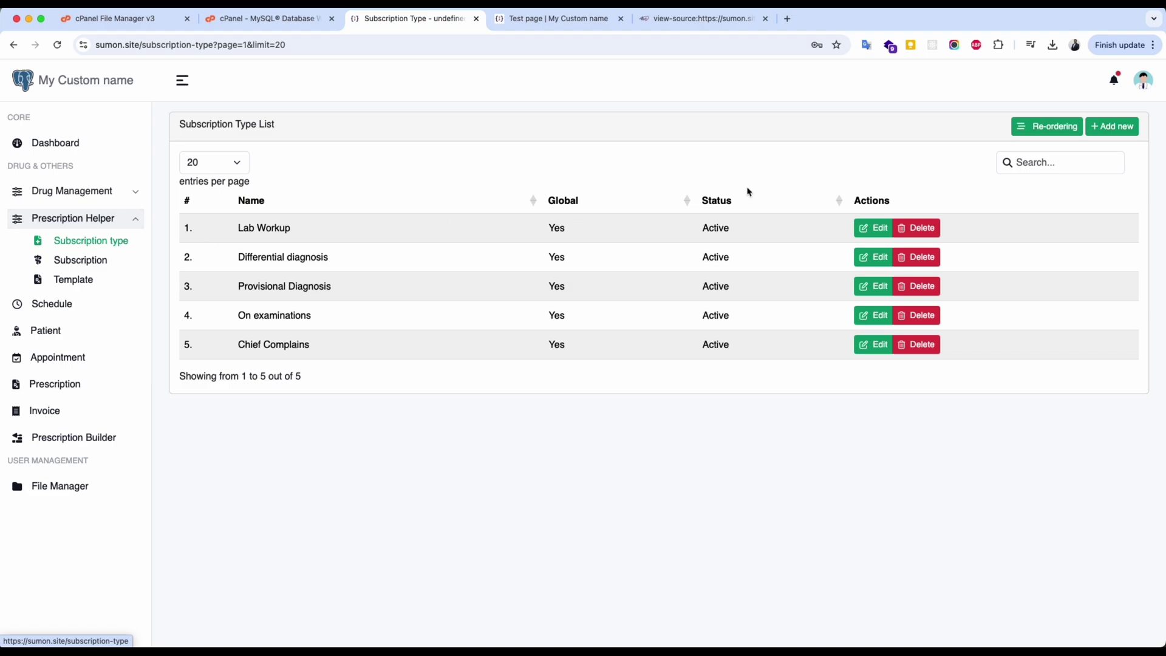
Create the active subscription type 'My Custom Subscription' and return to the prescription list.
{"action": "left_click", "coordinate": [1120, 126]}
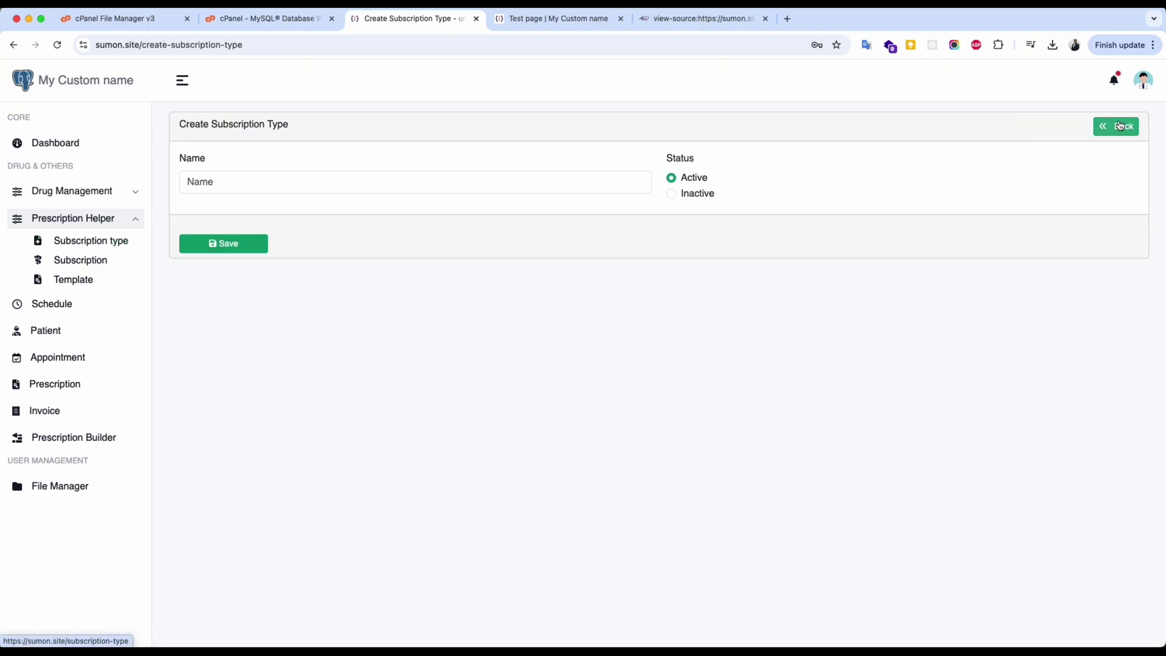
{"action": "left_click", "coordinate": [272, 187]}
{"action": "type", "text": "My Custom Subscription"}
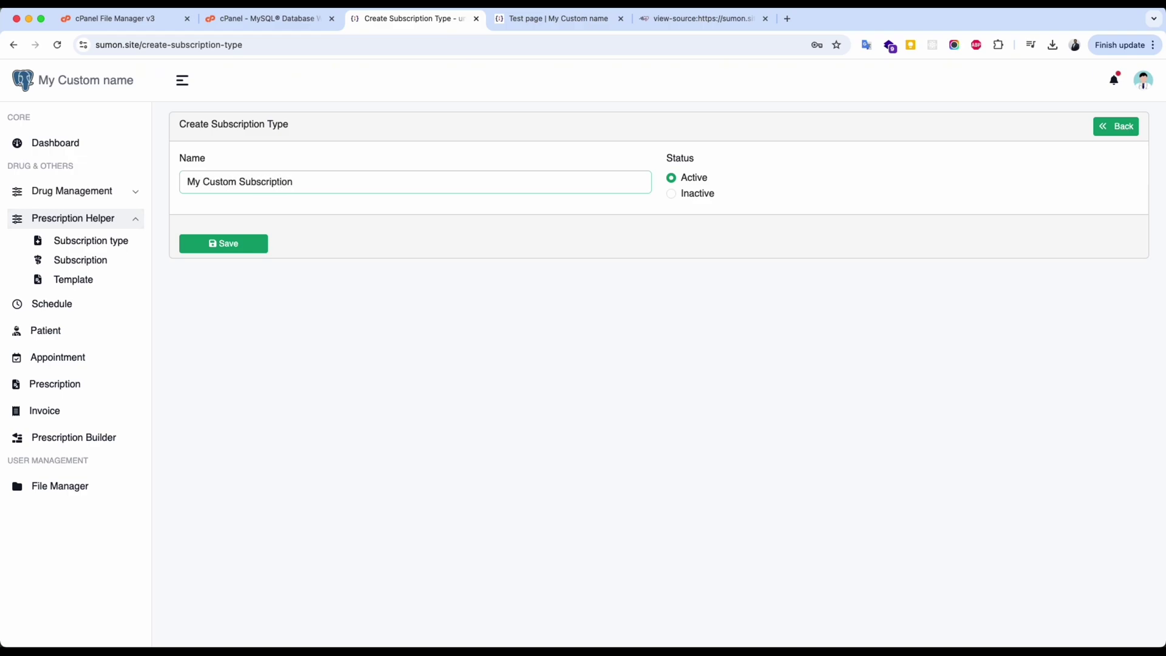
{"action": "left_click", "coordinate": [238, 244]}
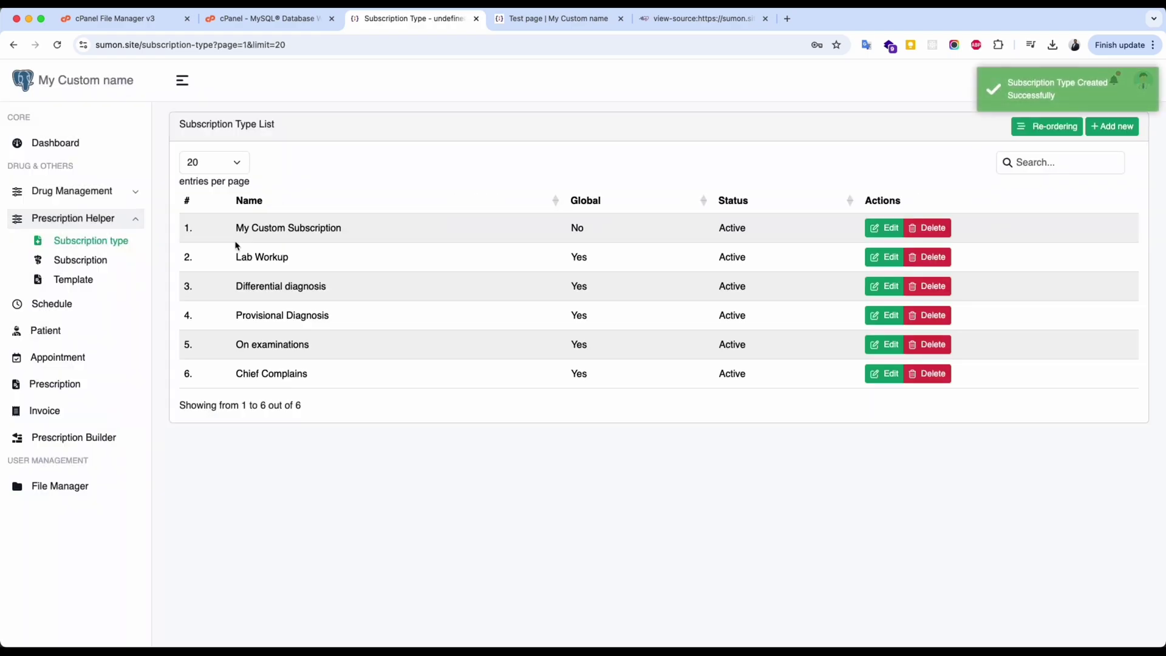
{"action": "left_click_drag", "start_coordinate": [243, 230], "coordinate": [351, 232]}
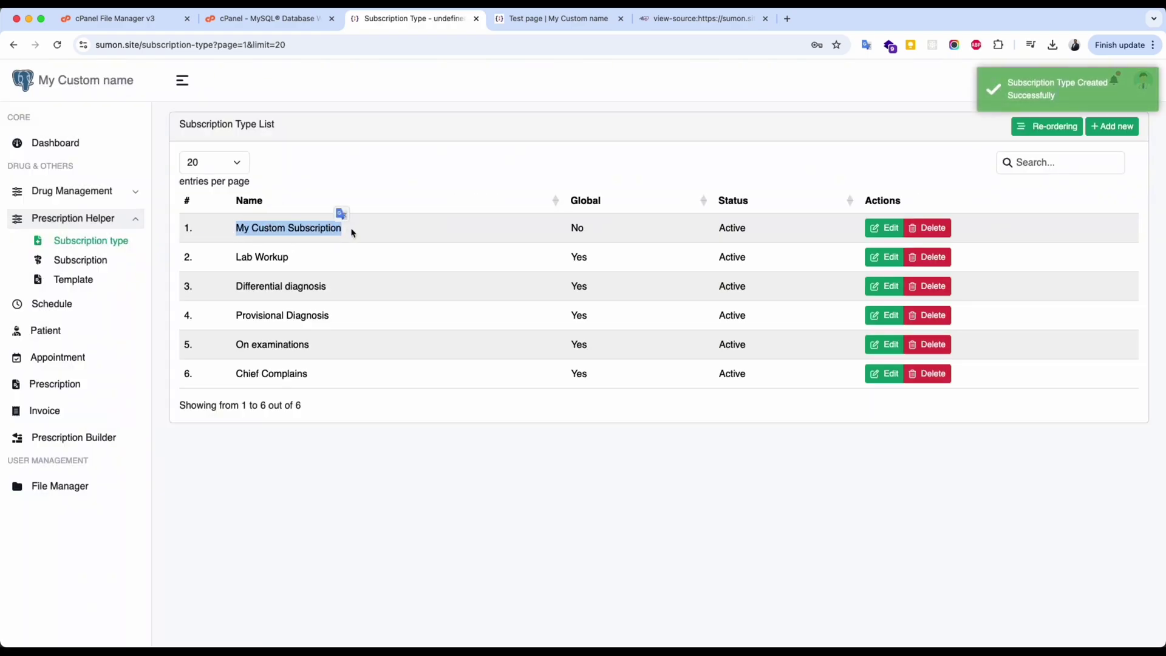
{"action": "left_click", "coordinate": [352, 232]}
{"action": "left_click", "coordinate": [67, 383]}
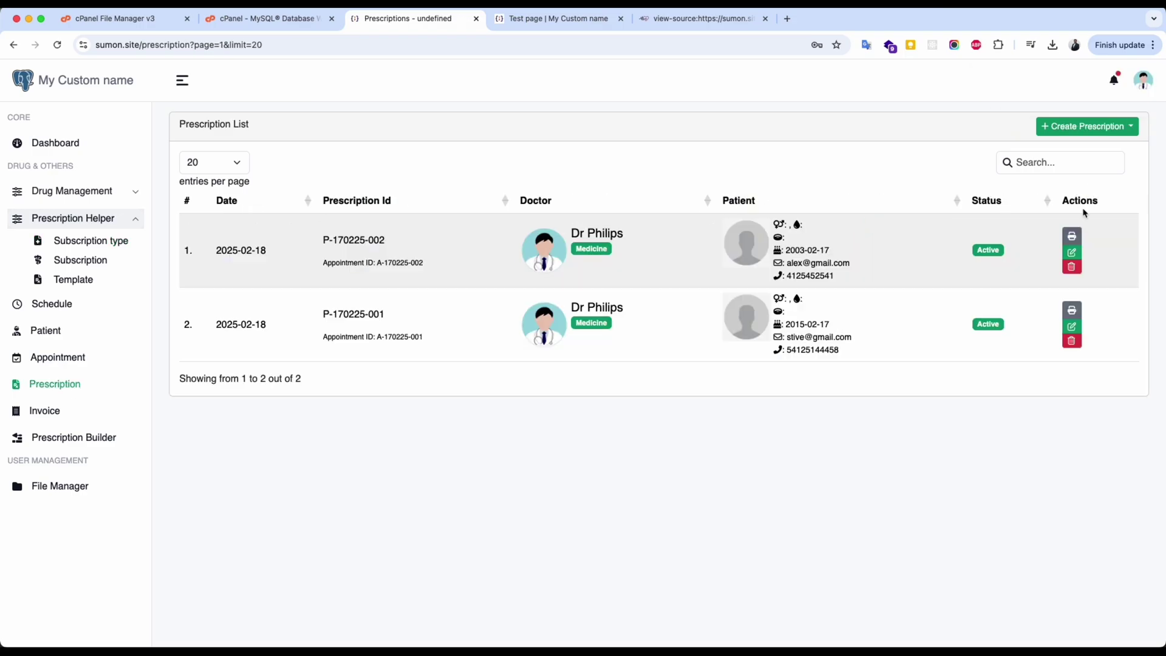
Check the new My Custom Subscription box in the first prescription, then return to subscription types.
{"action": "left_click", "coordinate": [1071, 249]}
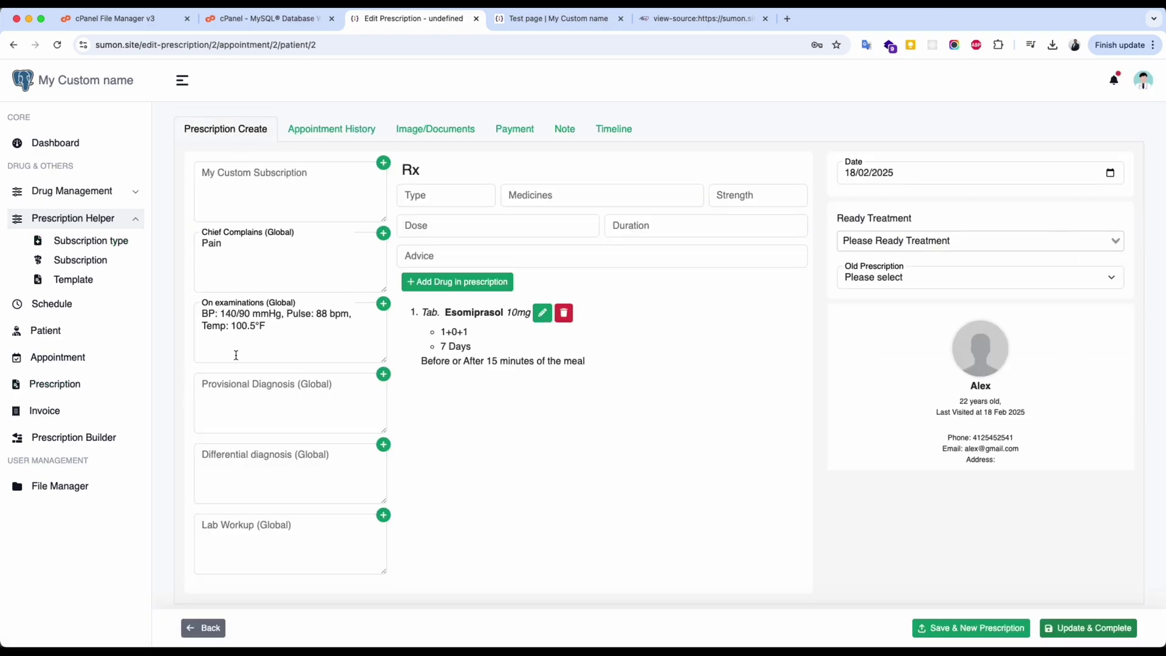
{"action": "left_click", "coordinate": [253, 193]}
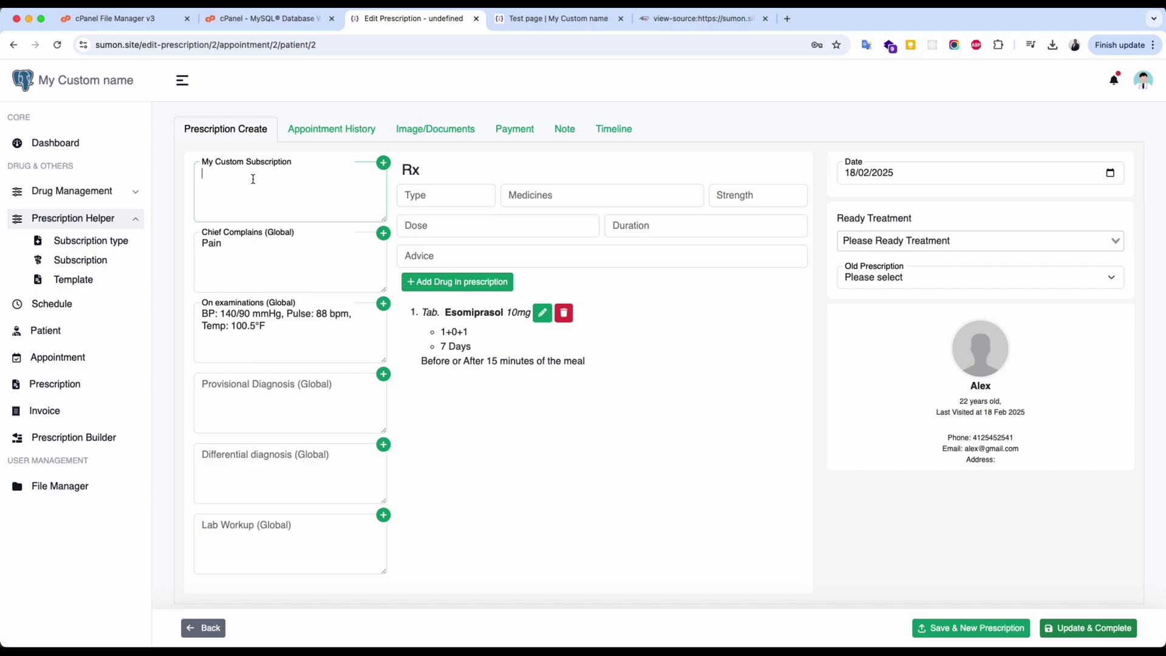
{"action": "left_click", "coordinate": [112, 242]}
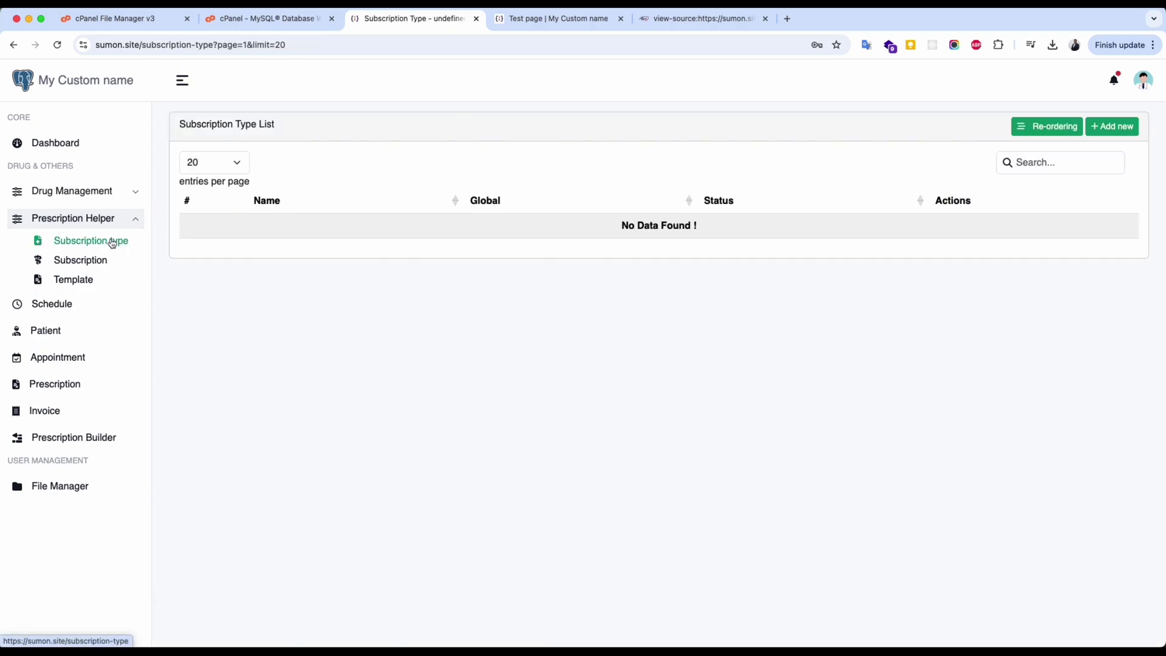
Reorder My Custom Subscription below Differential diagnosis, save, and reopen the prescription list.
{"action": "left_click", "coordinate": [1056, 125]}
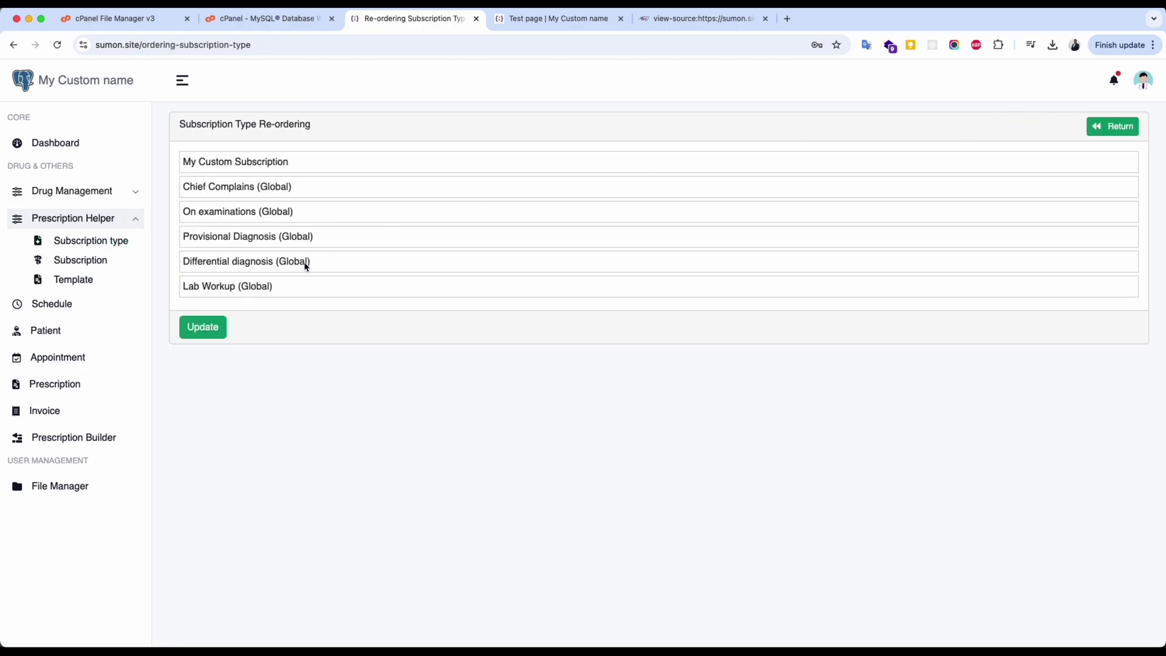
{"action": "left_click_drag", "start_coordinate": [207, 158], "coordinate": [211, 260]}
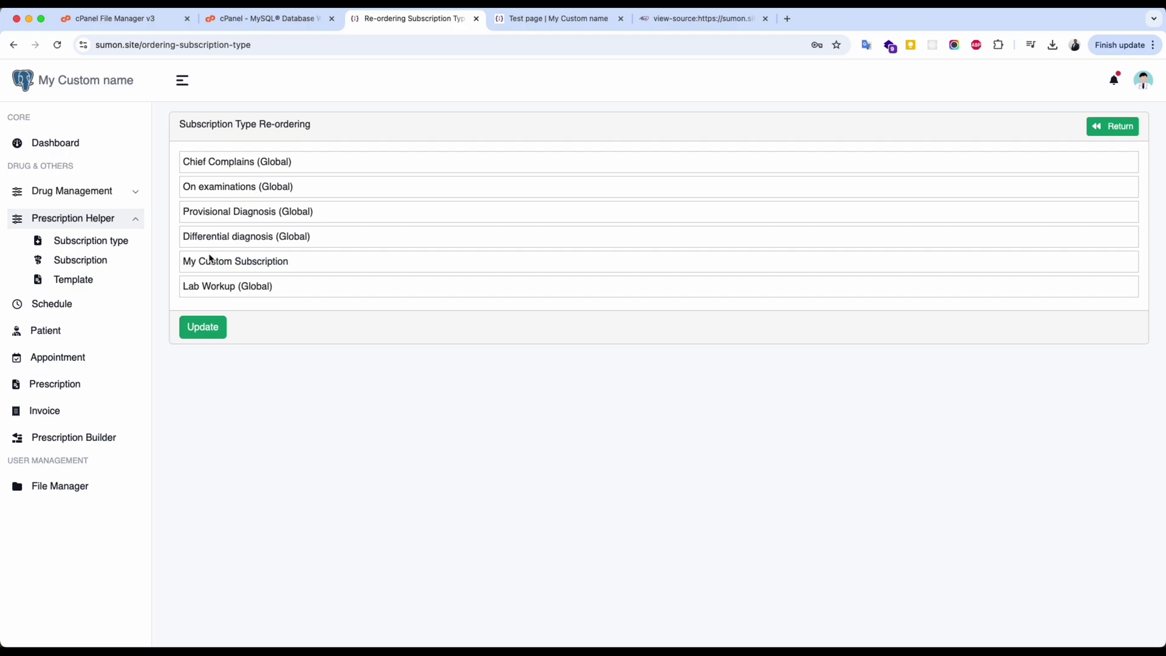
{"action": "left_click", "coordinate": [208, 328]}
{"action": "left_click", "coordinate": [72, 385]}
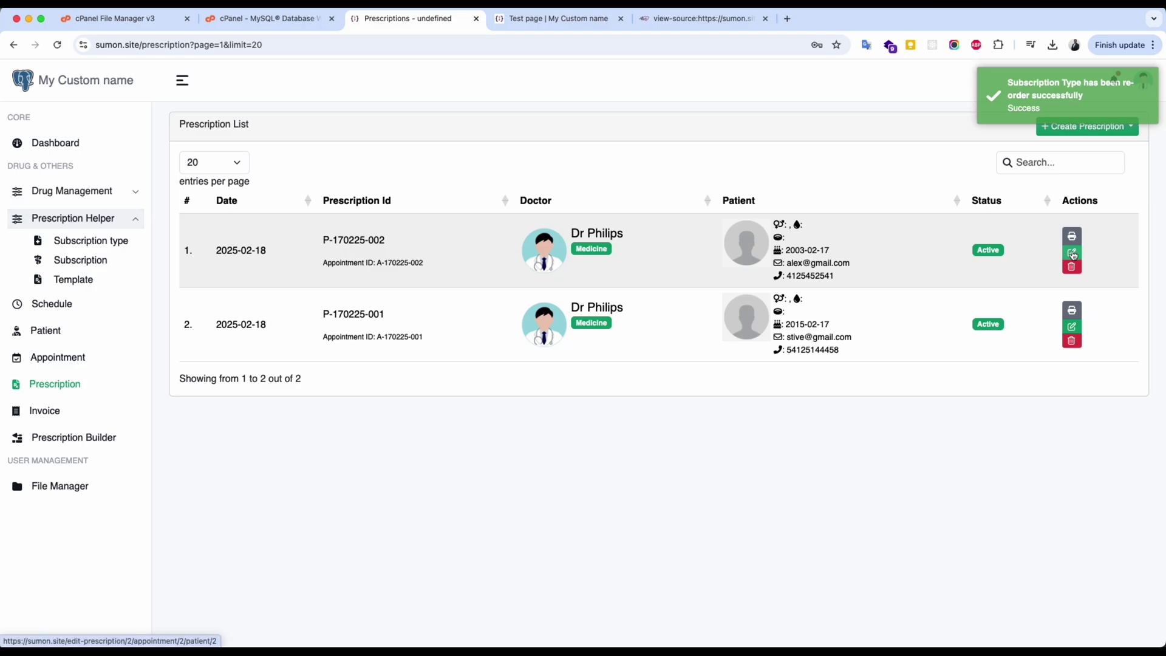
Add Esomiprasol tablet and Rolack suppository to the template's drug list.
{"action": "left_click", "coordinate": [1073, 253]}
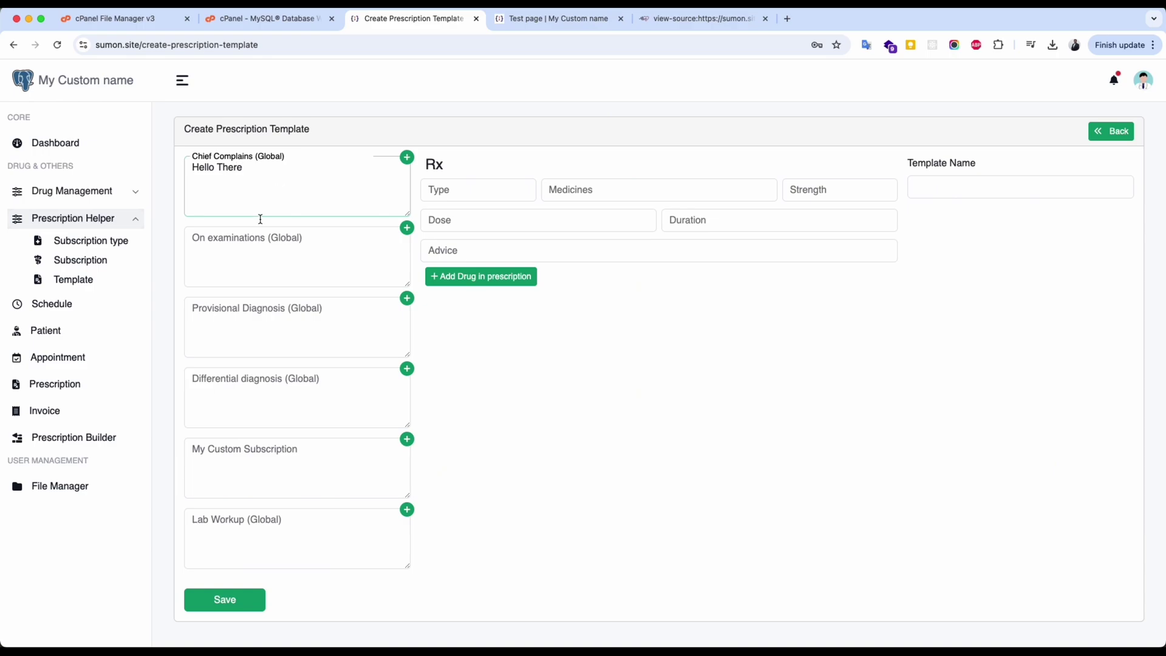
{"action": "left_click", "coordinate": [474, 182]}
{"action": "left_click", "coordinate": [604, 190]}
{"action": "left_click", "coordinate": [644, 242]}
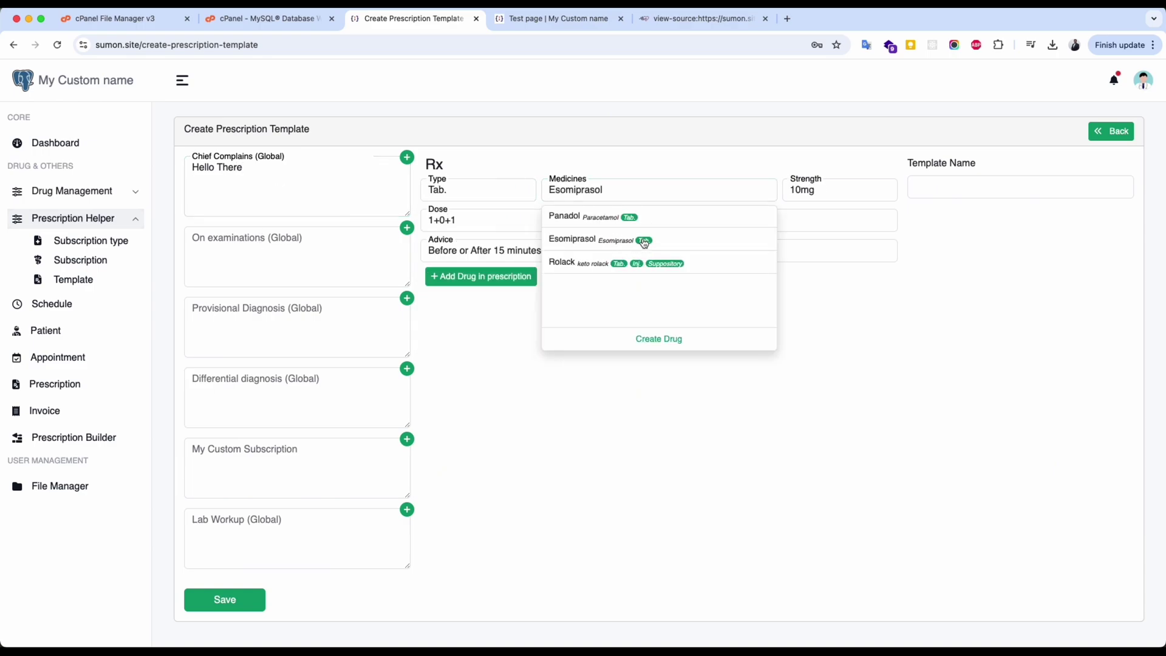
{"action": "left_click", "coordinate": [483, 276]}
{"action": "left_click", "coordinate": [609, 188]}
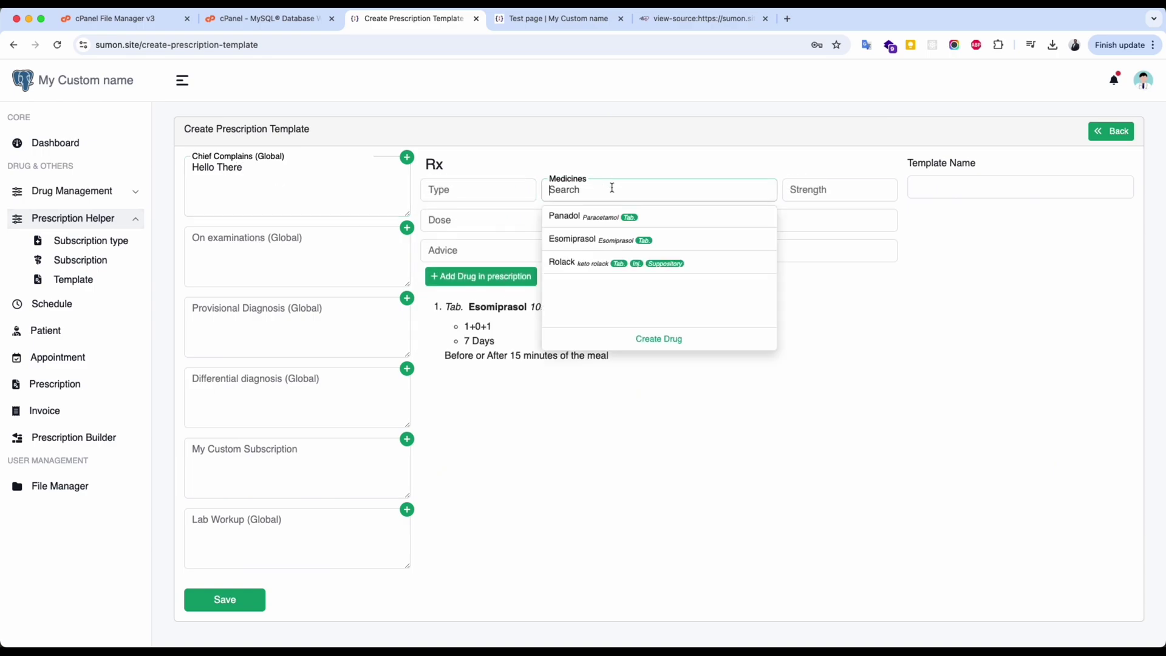
{"action": "left_click", "coordinate": [672, 265]}
{"action": "left_click", "coordinate": [481, 276]}
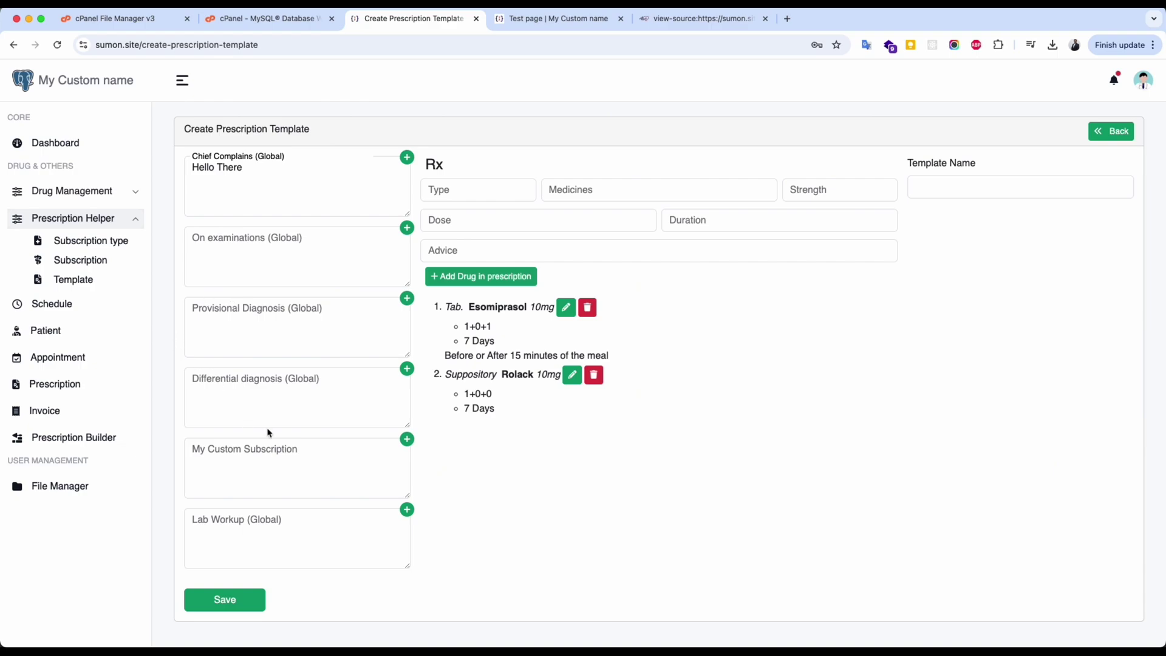
Name the template 'Basic Drugs', save it, and return to the prescription list.
{"action": "left_click", "coordinate": [277, 455]}
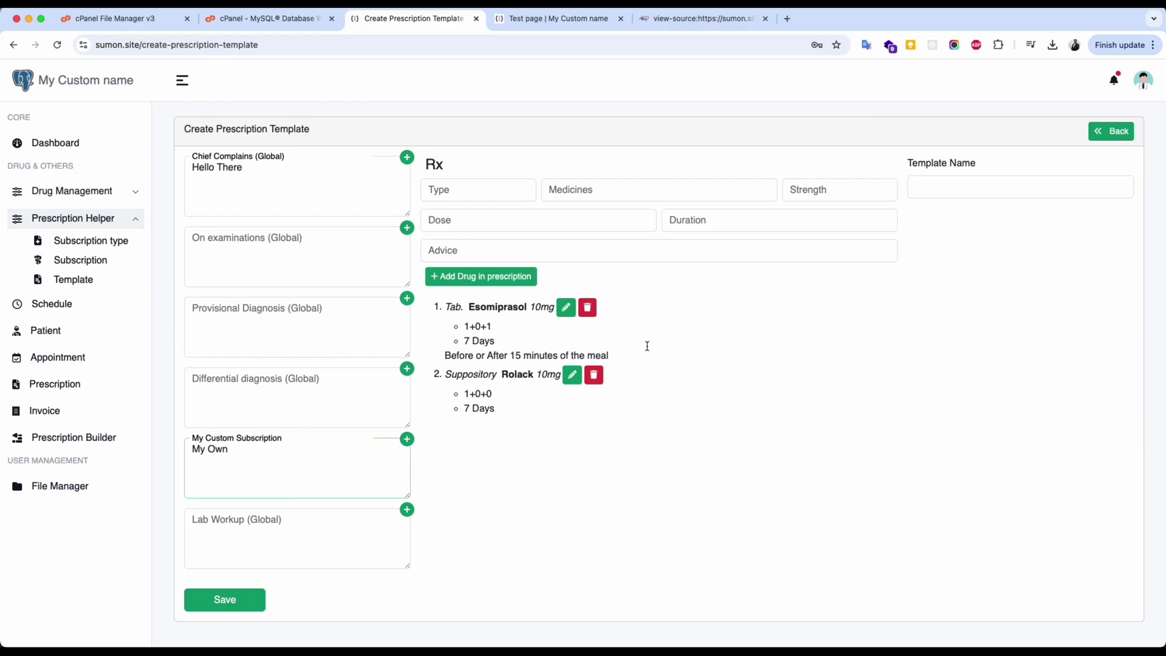
{"action": "left_click", "coordinate": [943, 191]}
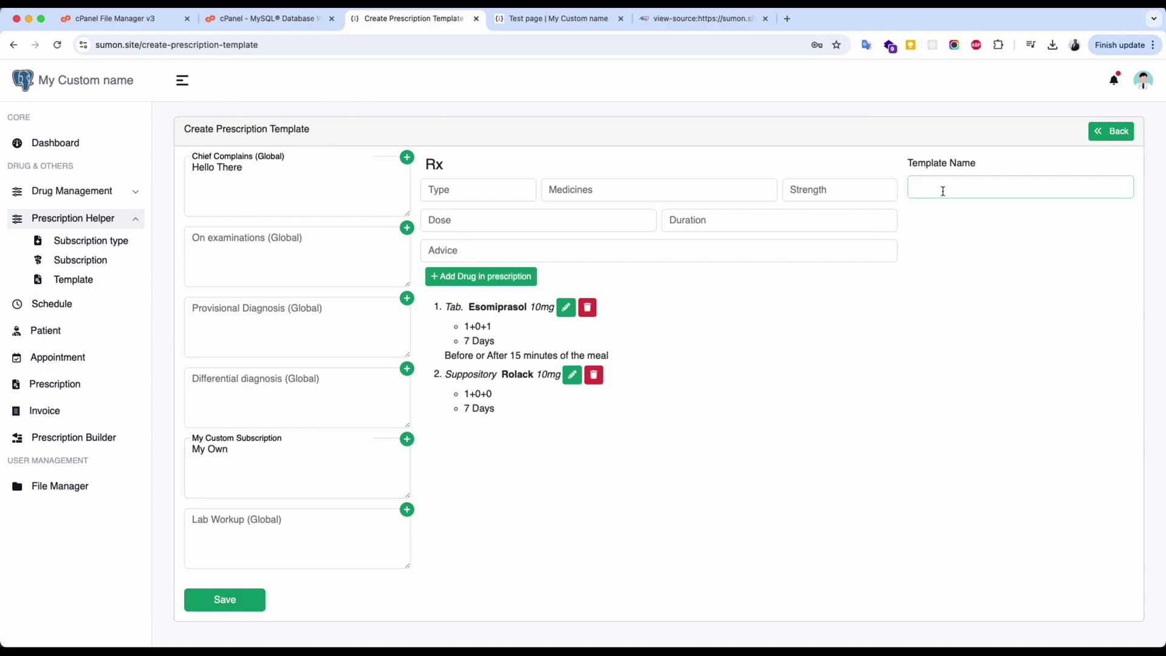
{"action": "type", "text": "Basic Drugs"}
{"action": "left_click", "coordinate": [226, 598]}
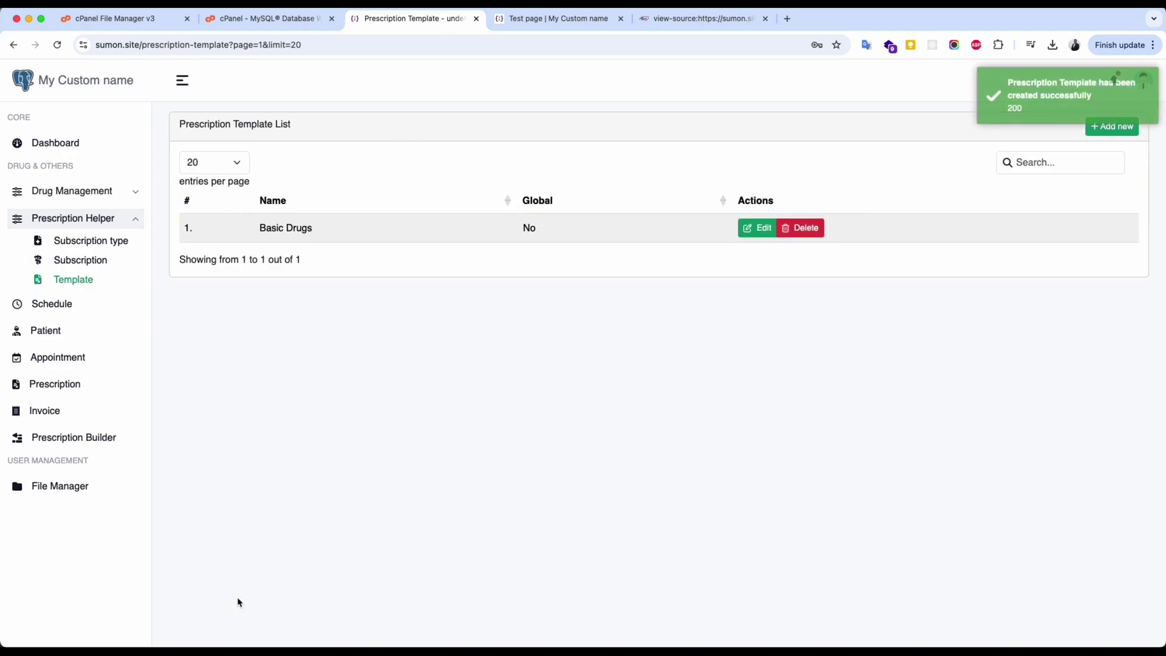
{"action": "left_click", "coordinate": [40, 385]}
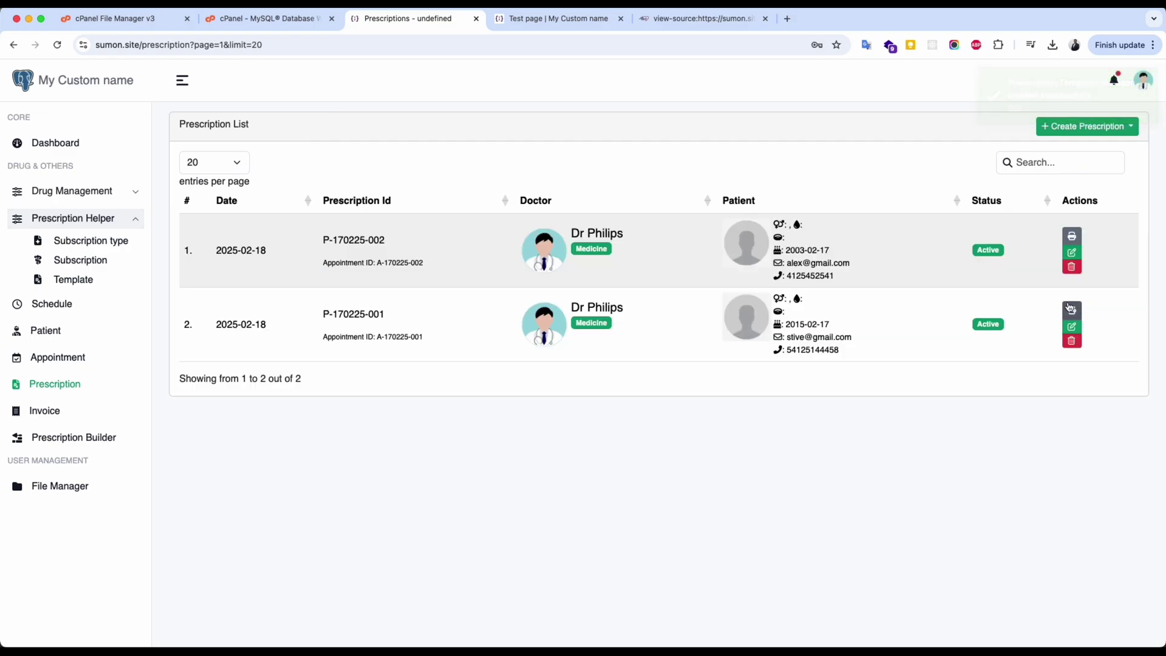
Apply the Basic Drugs ready treatment to the prescription and update and complete it.
{"action": "left_click", "coordinate": [1071, 253]}
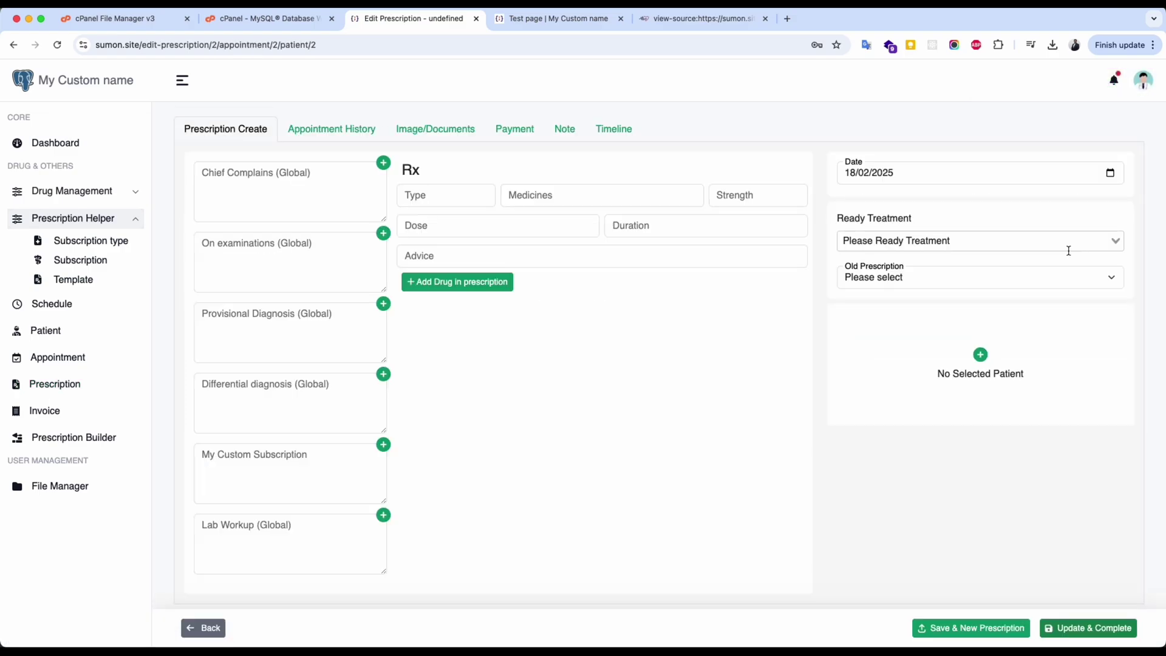
{"action": "left_click", "coordinate": [901, 242]}
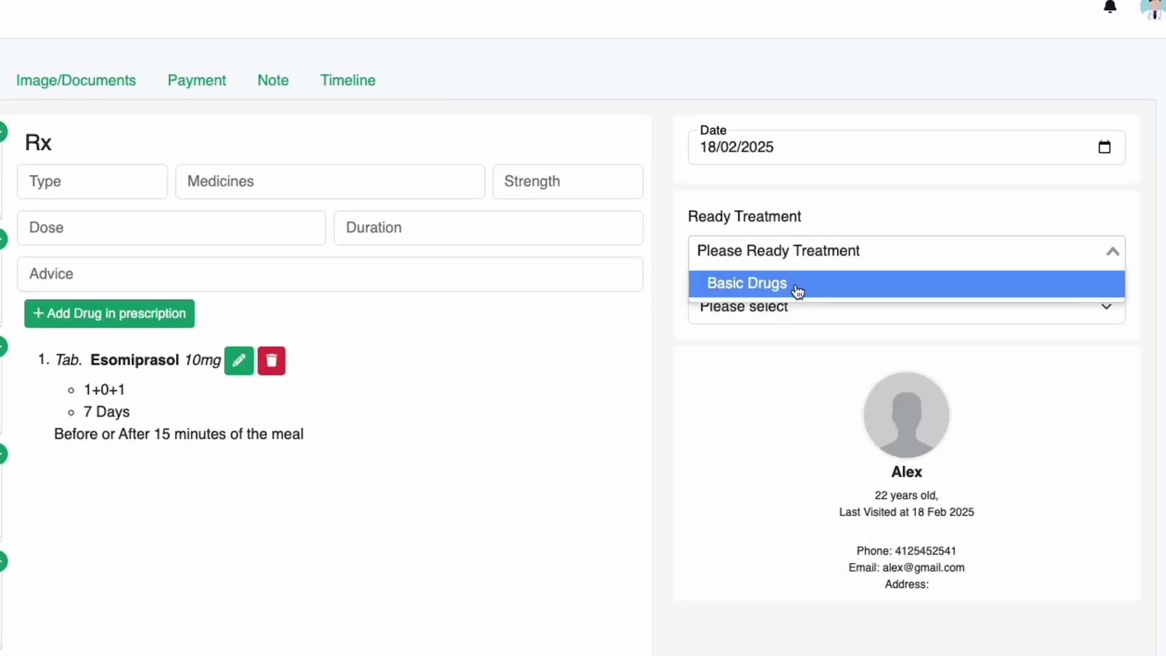
{"action": "left_click", "coordinate": [797, 290]}
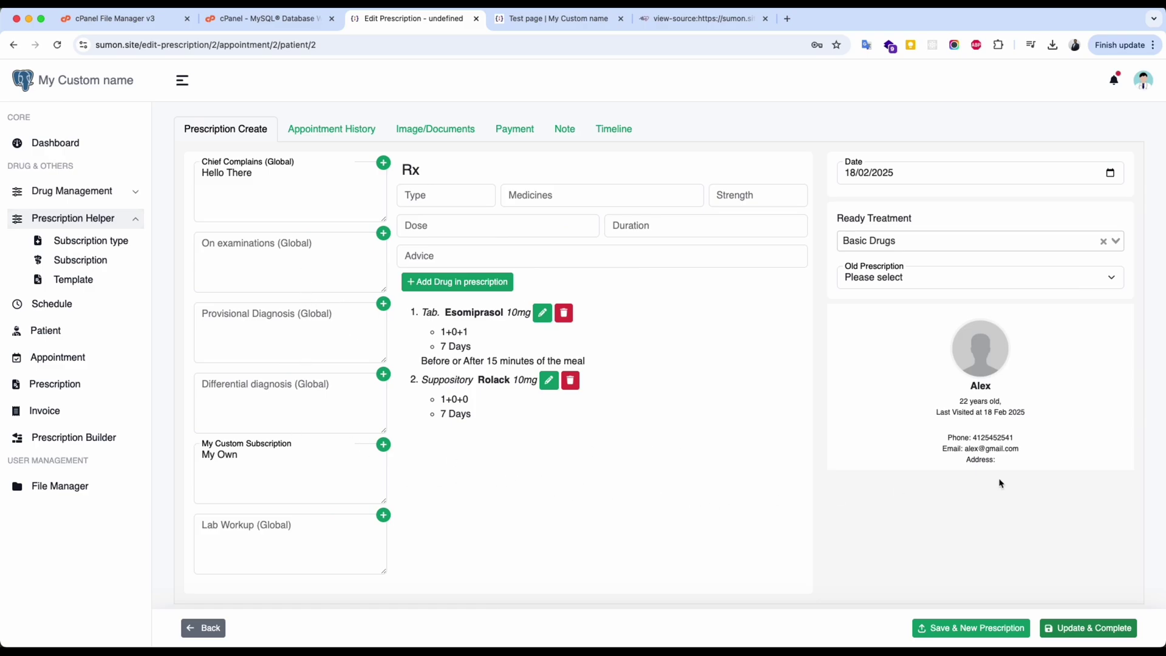
{"action": "left_click", "coordinate": [1089, 628]}
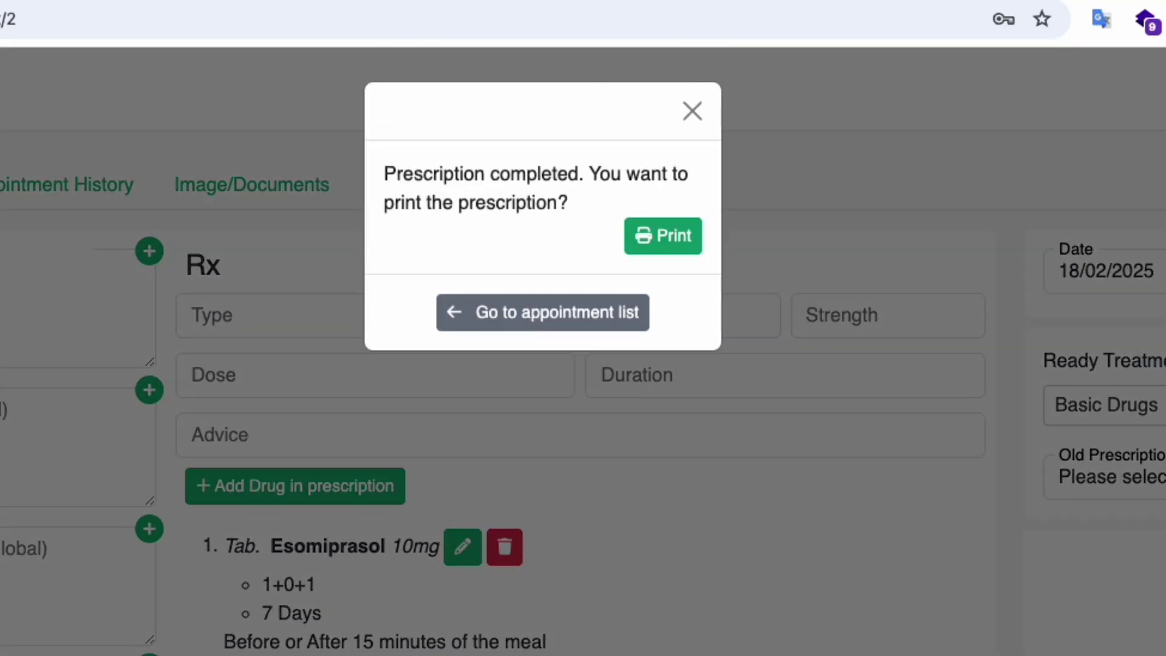
Print the prescription, check the My Custom Subscription heading in the preview, then close it.
{"action": "left_click", "coordinate": [663, 236]}
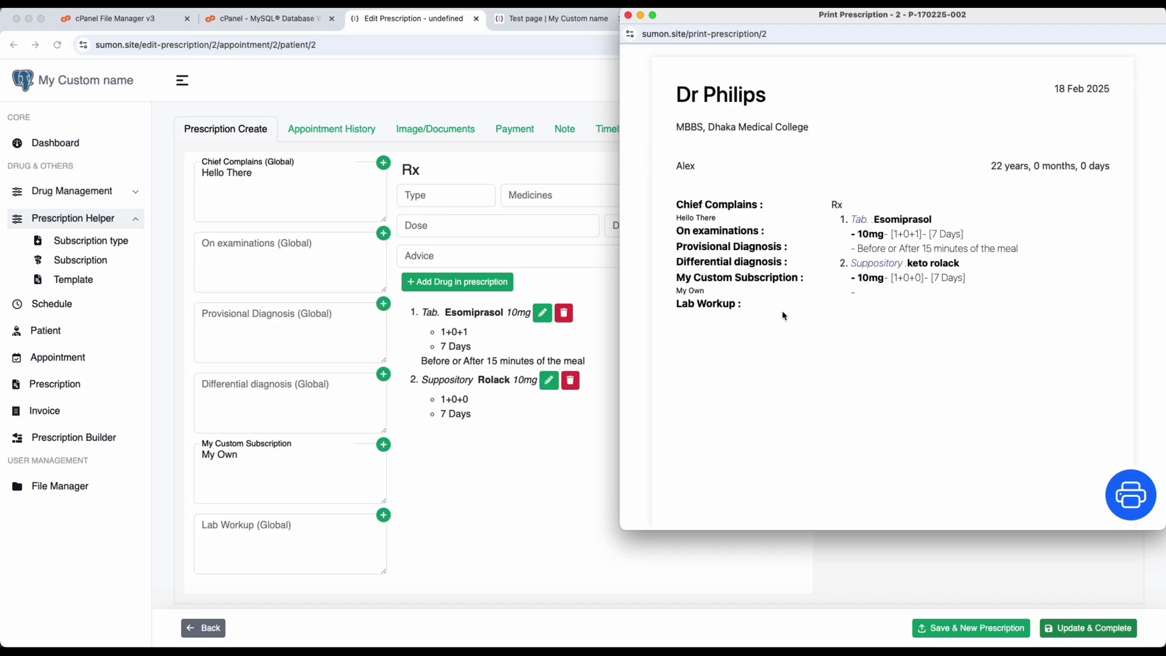
{"action": "triple_click", "coordinate": [691, 285]}
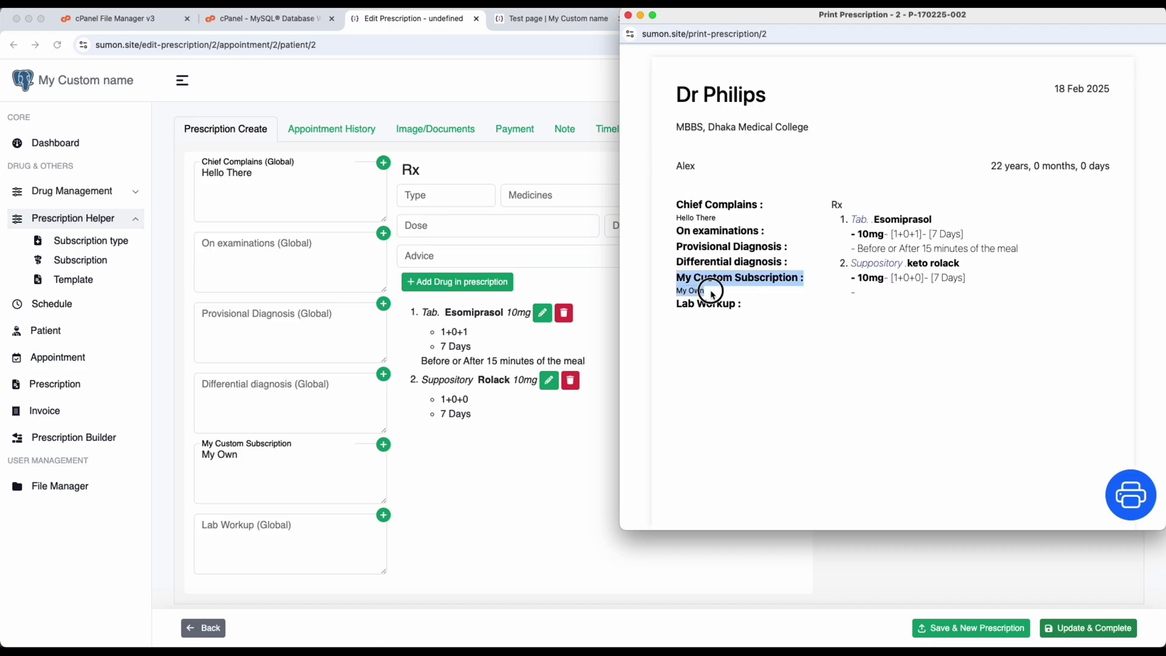
{"action": "left_click", "coordinate": [772, 298]}
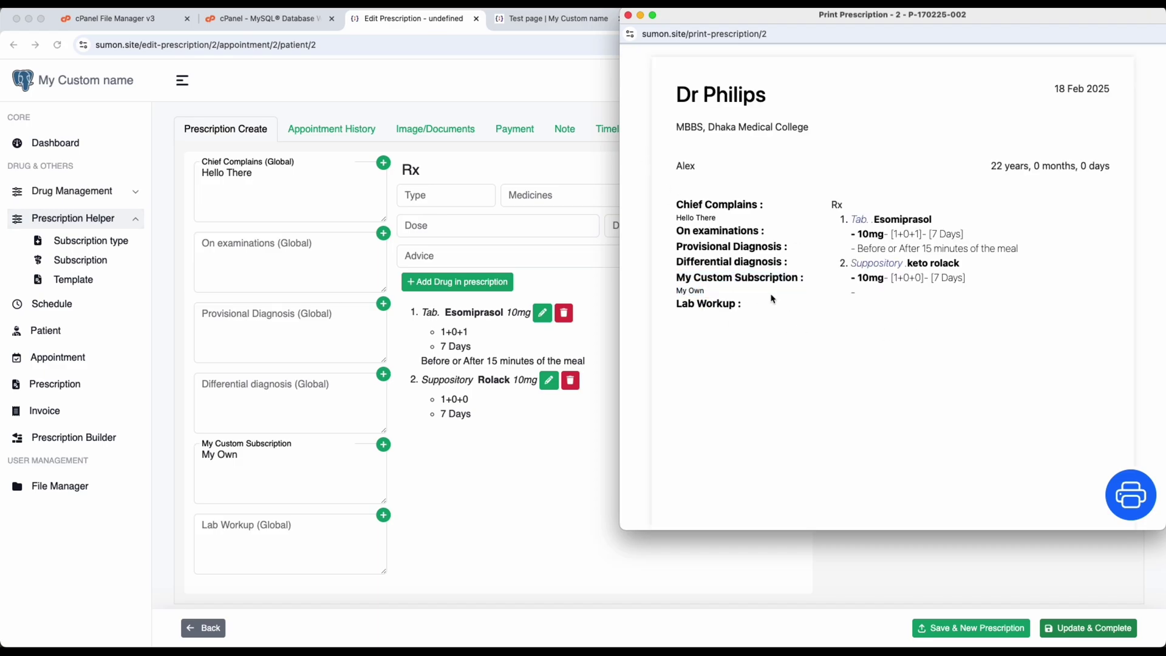
{"action": "left_click", "coordinate": [629, 15]}
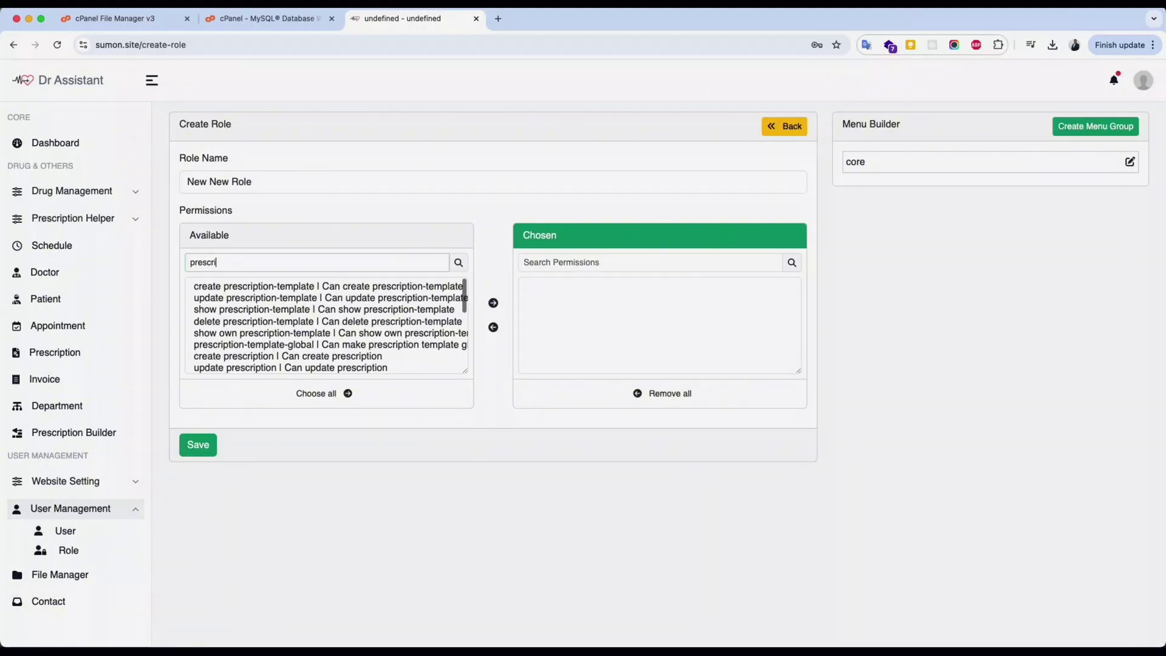
Search permissions for 'drug', then clear the search and grant the role every permission.
{"action": "type", "text": "ption"}
{"action": "key", "text": "ctrl+a"}
{"action": "type", "text": "dru"}
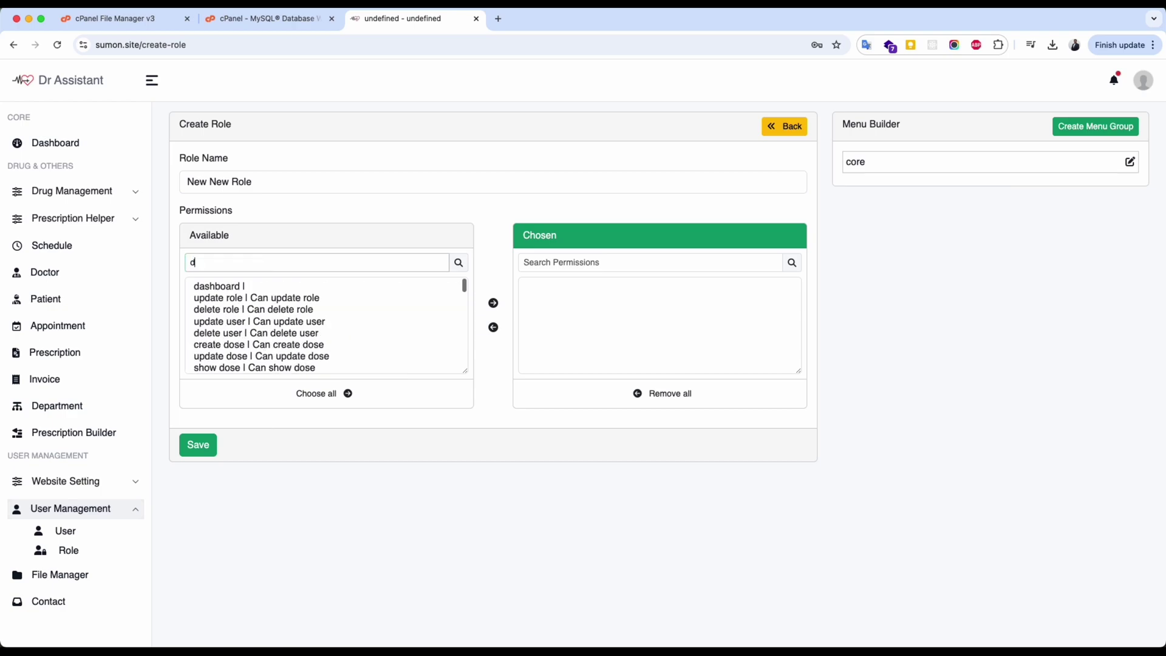
{"action": "key", "text": "BackSpace"}
{"action": "key", "text": "BackSpace"}
{"action": "key", "text": "BackSpace"}
{"action": "type", "text": "drug"}
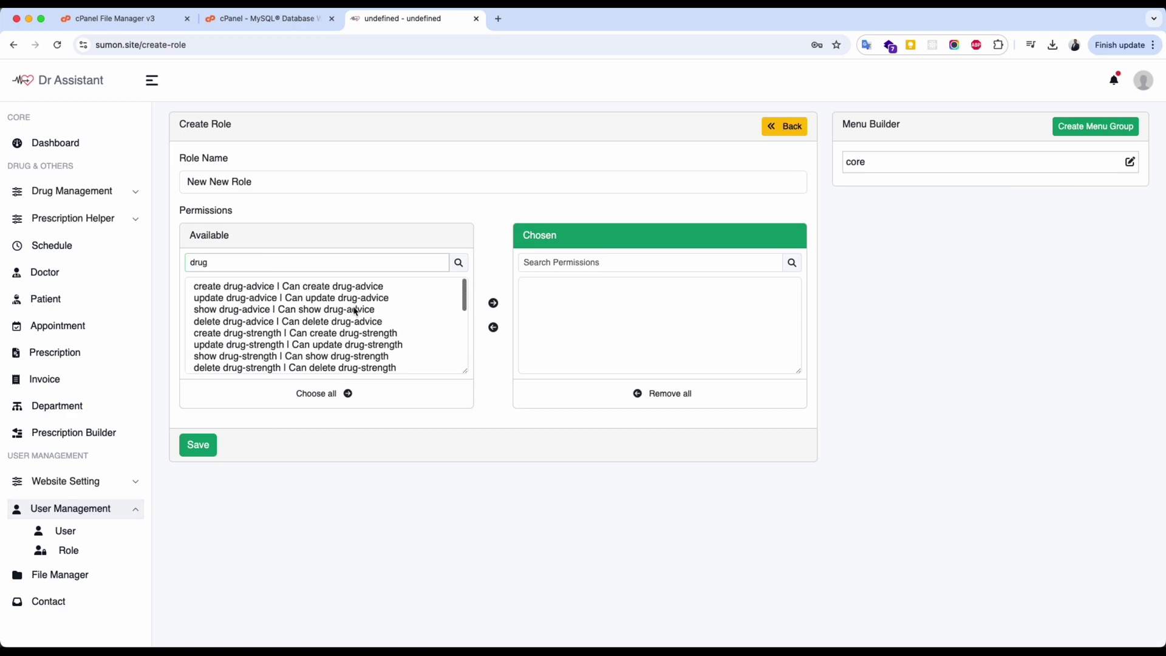
{"action": "scroll", "coordinate": [355, 307], "scroll_direction": "down", "scroll_amount": 3}
{"action": "scroll", "coordinate": [354, 308], "scroll_direction": "up", "scroll_amount": 3}
{"action": "double_click", "coordinate": [376, 263]}
{"action": "key", "text": "BackSpace"}
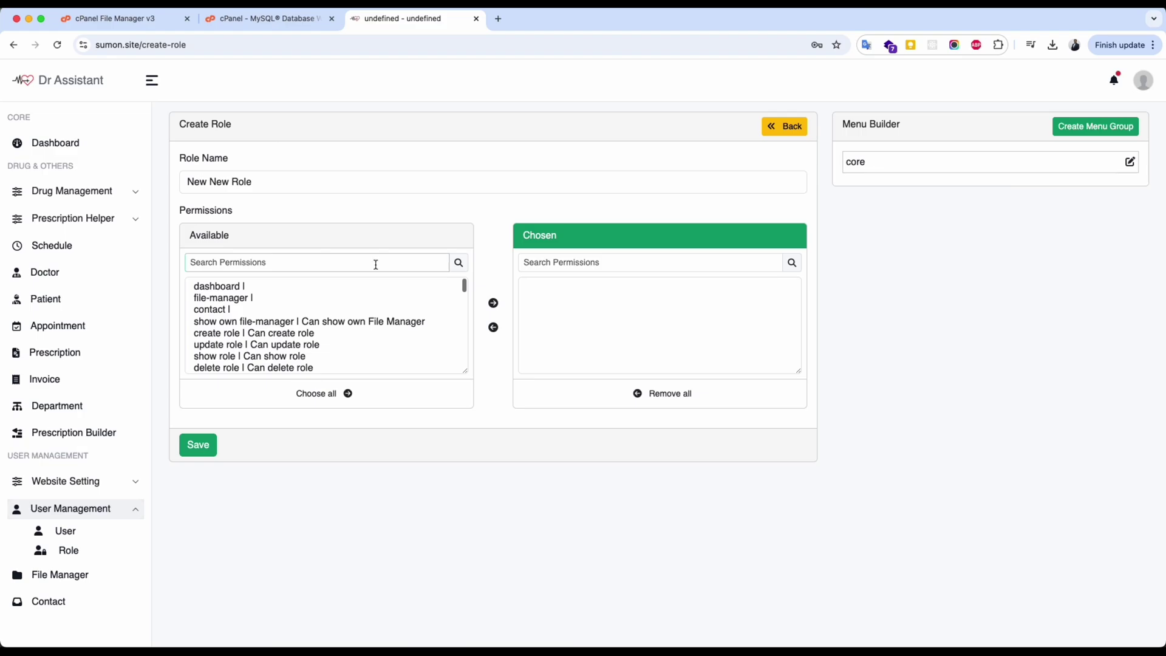
{"action": "left_click", "coordinate": [337, 395]}
Name the role 'New New Role' and move User under File Manager in the menu.
{"action": "scroll", "coordinate": [883, 355], "scroll_direction": "down", "scroll_amount": 3}
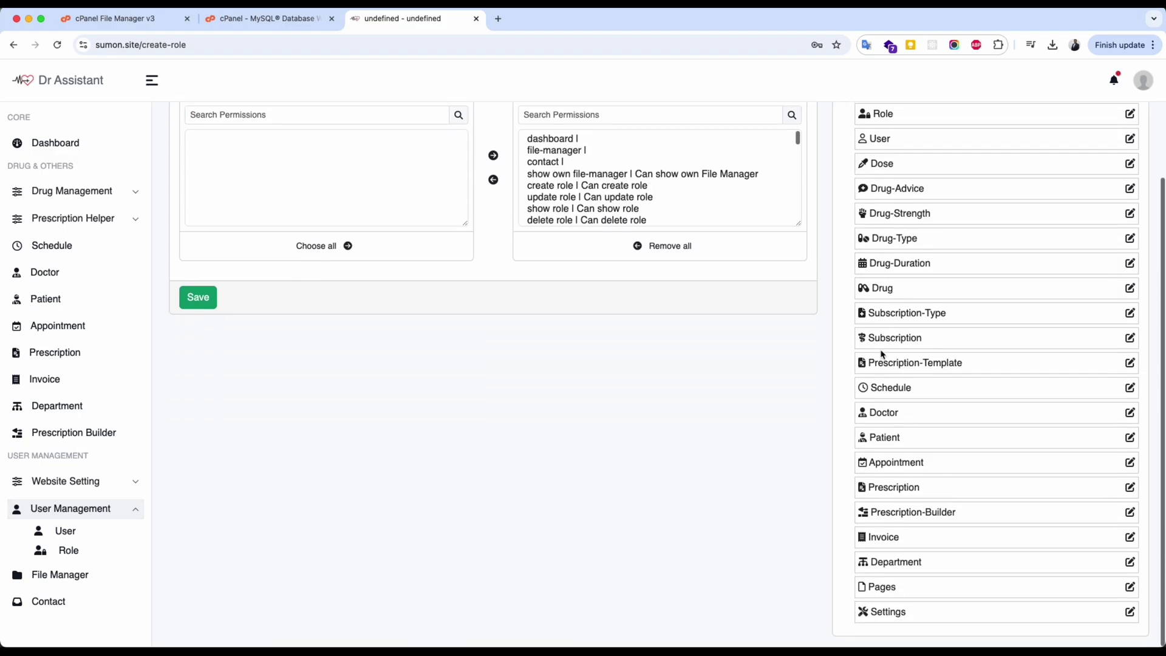
{"action": "scroll", "coordinate": [880, 338], "scroll_direction": "up", "scroll_amount": 3}
{"action": "left_click_drag", "start_coordinate": [878, 311], "coordinate": [893, 256]}
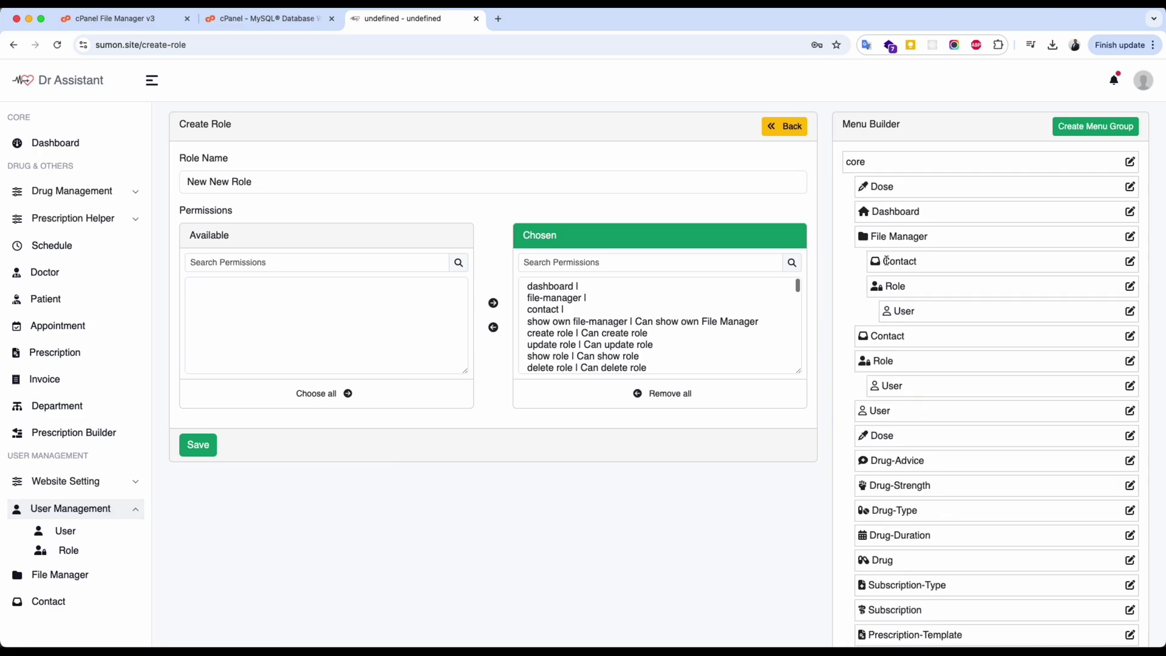
{"action": "scroll", "coordinate": [893, 303], "scroll_direction": "down", "scroll_amount": 5}
{"action": "scroll", "coordinate": [887, 260], "scroll_direction": "up", "scroll_amount": 5}
{"action": "left_click", "coordinate": [648, 185]}
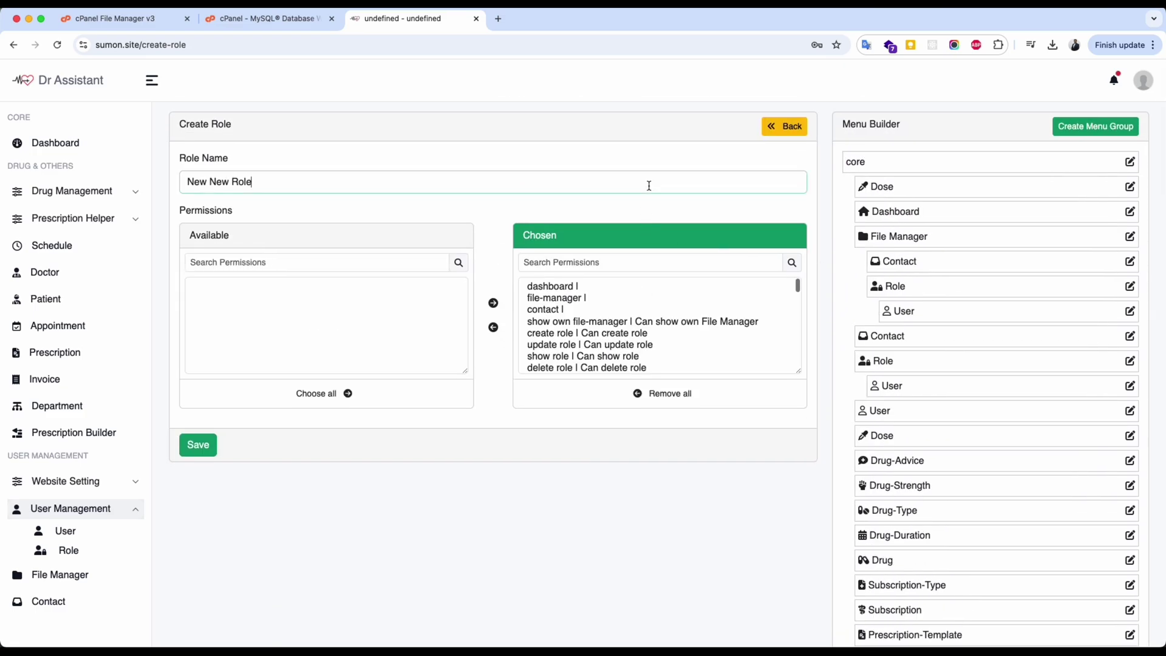
{"action": "left_click_drag", "start_coordinate": [911, 312], "coordinate": [891, 255]}
{"action": "scroll", "coordinate": [924, 383], "scroll_direction": "down", "scroll_amount": 4}
{"action": "scroll", "coordinate": [923, 386], "scroll_direction": "up", "scroll_amount": 4}
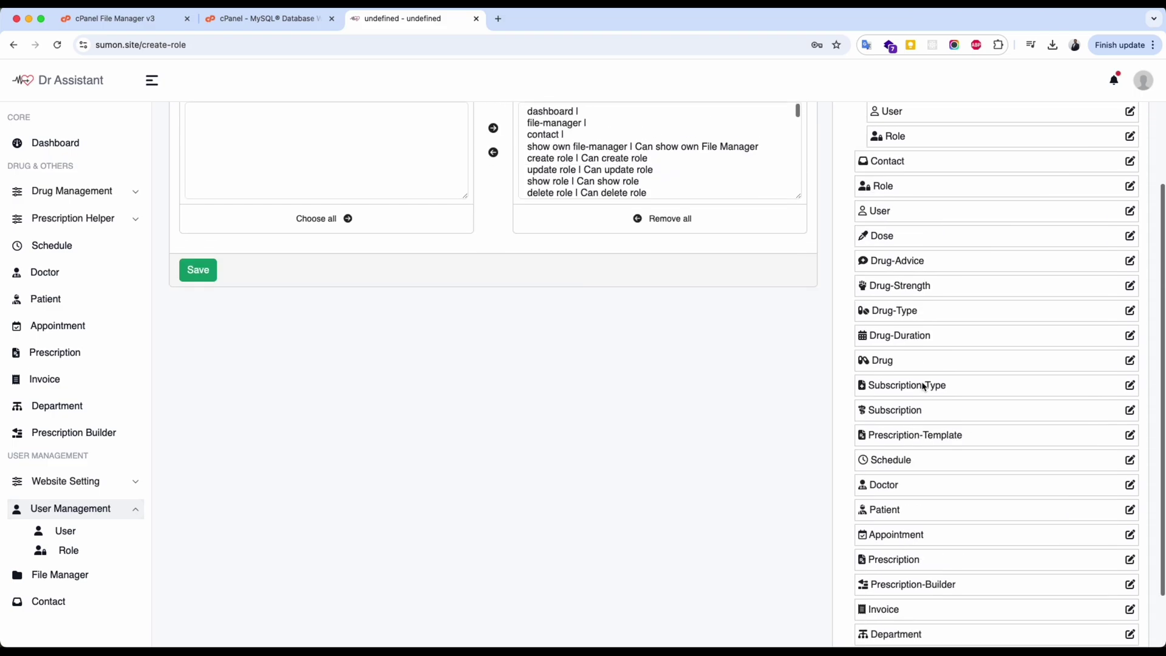
Add menu group 'New group' holding Prescription Builder, Settings and Pages.
{"action": "left_click", "coordinate": [1102, 126]}
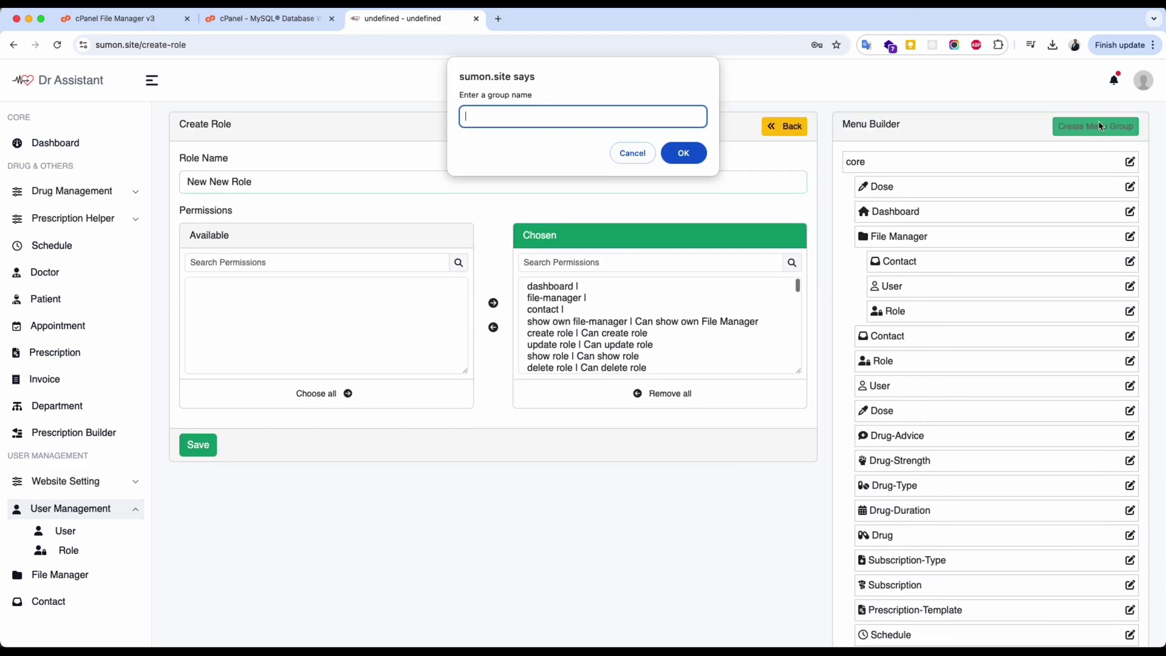
{"action": "type", "text": "New group"}
{"action": "key", "text": "Return"}
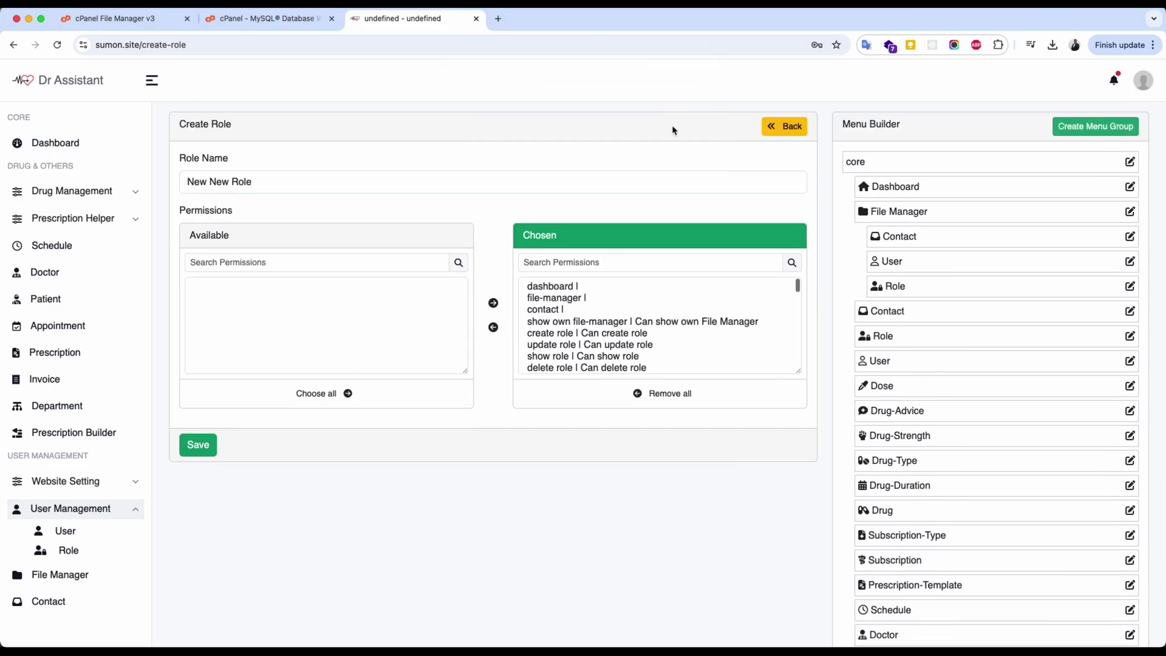
{"action": "scroll", "coordinate": [923, 607], "scroll_direction": "down", "scroll_amount": 4}
{"action": "left_click_drag", "start_coordinate": [913, 494], "coordinate": [908, 622]}
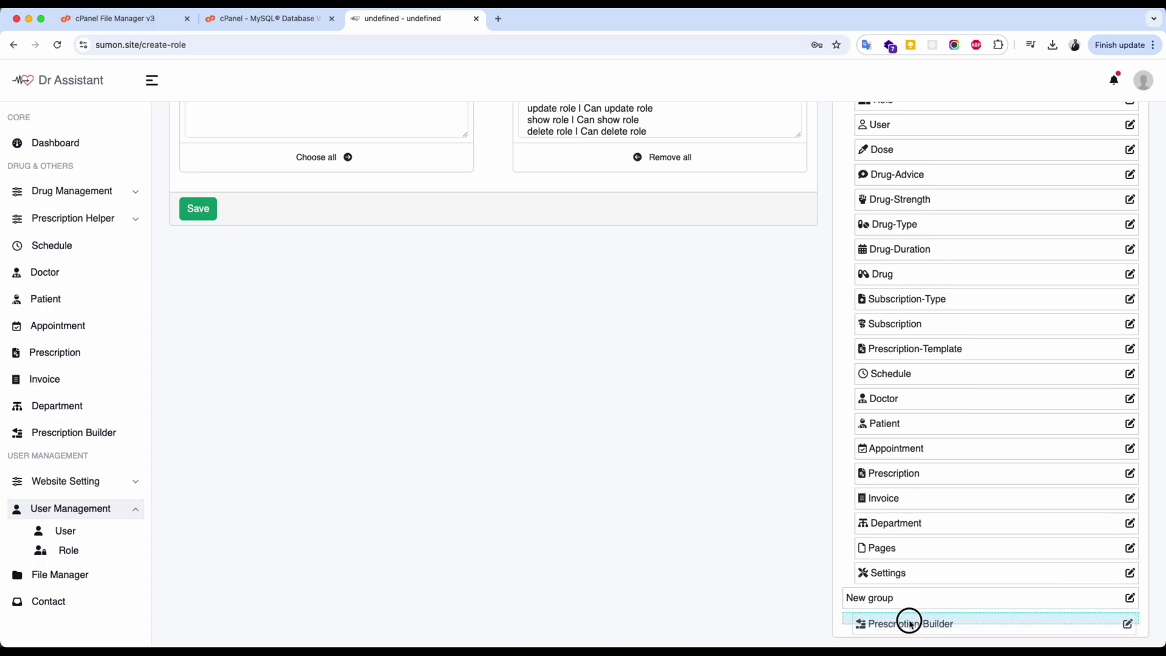
{"action": "left_click_drag", "start_coordinate": [931, 564], "coordinate": [914, 625]}
{"action": "left_click_drag", "start_coordinate": [880, 548], "coordinate": [898, 592]}
Move Department, Prescription and Appointment into New group and save the role.
{"action": "left_click_drag", "start_coordinate": [890, 523], "coordinate": [905, 537]}
{"action": "left_click_drag", "start_coordinate": [893, 474], "coordinate": [903, 505]}
{"action": "left_click_drag", "start_coordinate": [899, 430], "coordinate": [905, 476]}
{"action": "scroll", "coordinate": [913, 521], "scroll_direction": "up", "scroll_amount": 5}
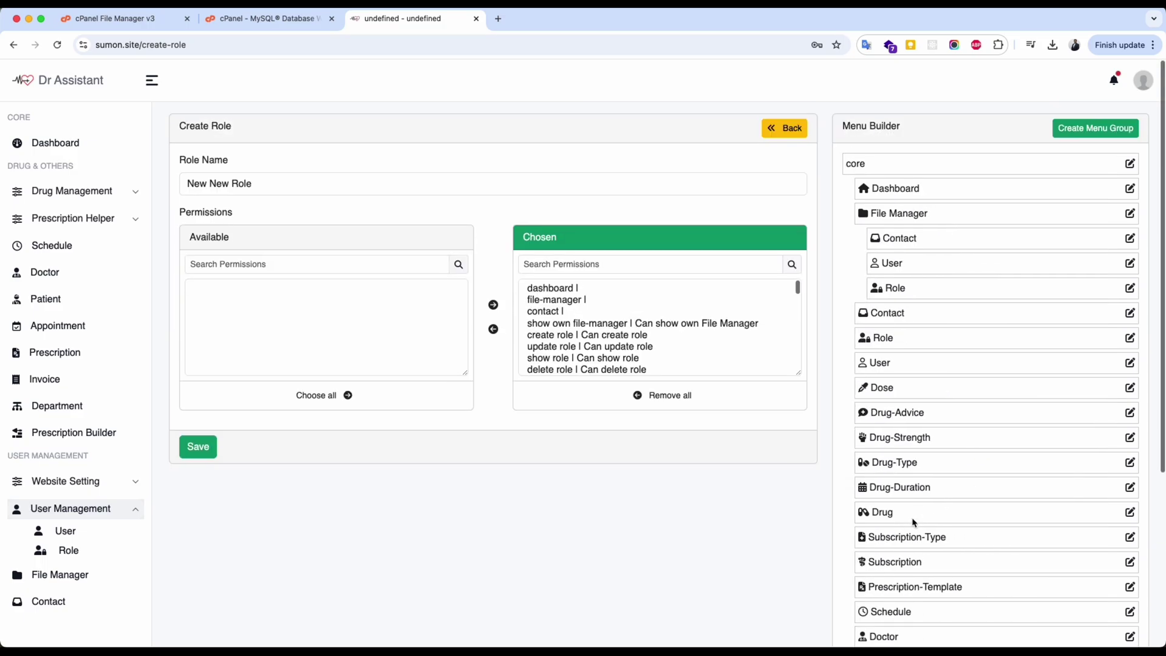
{"action": "scroll", "coordinate": [913, 520], "scroll_direction": "down", "scroll_amount": 5}
{"action": "scroll", "coordinate": [622, 421], "scroll_direction": "up", "scroll_amount": 5}
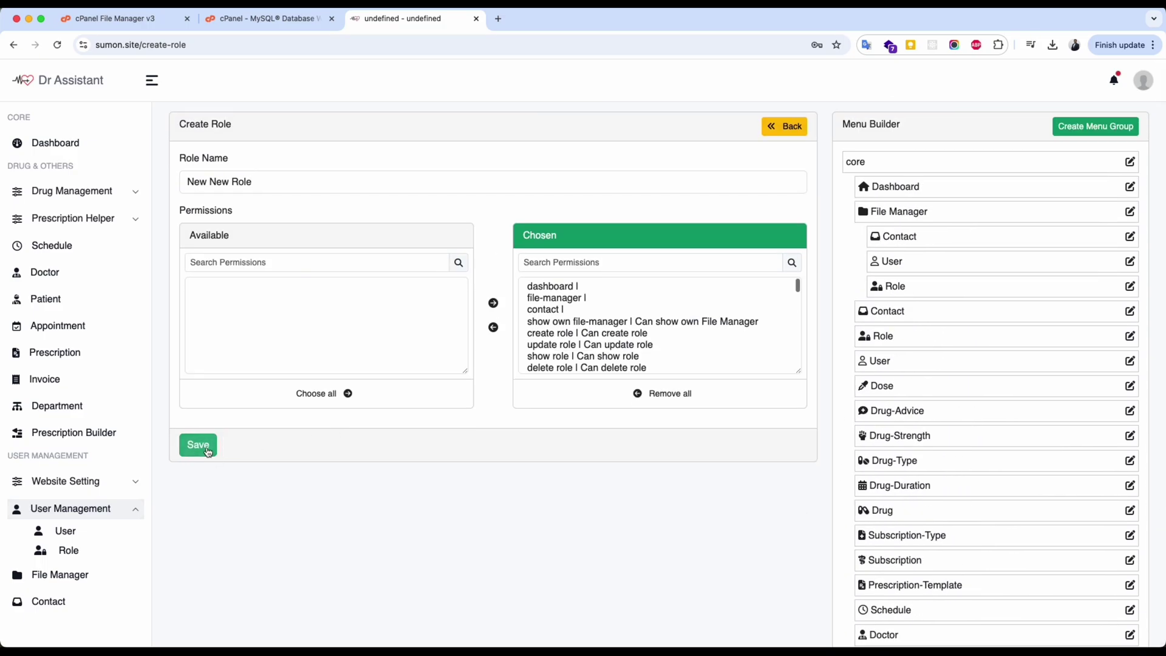
{"action": "left_click", "coordinate": [198, 445]}
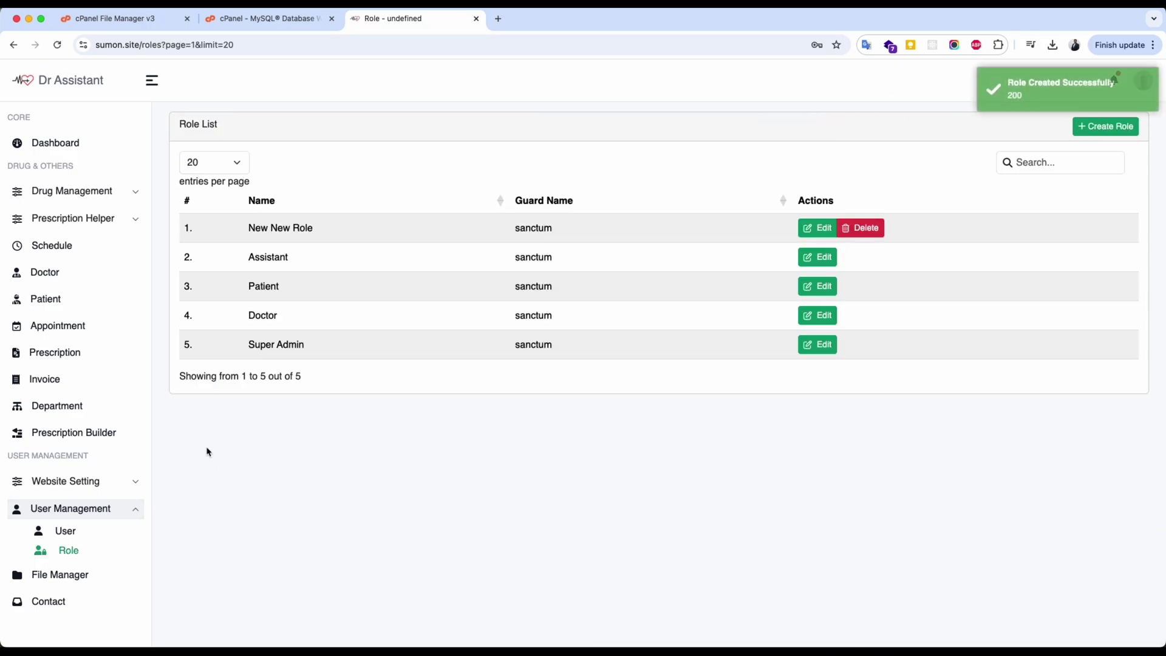
Start a new user named 'test user', filling in an e-mail address and phone number.
{"action": "left_click", "coordinate": [65, 539]}
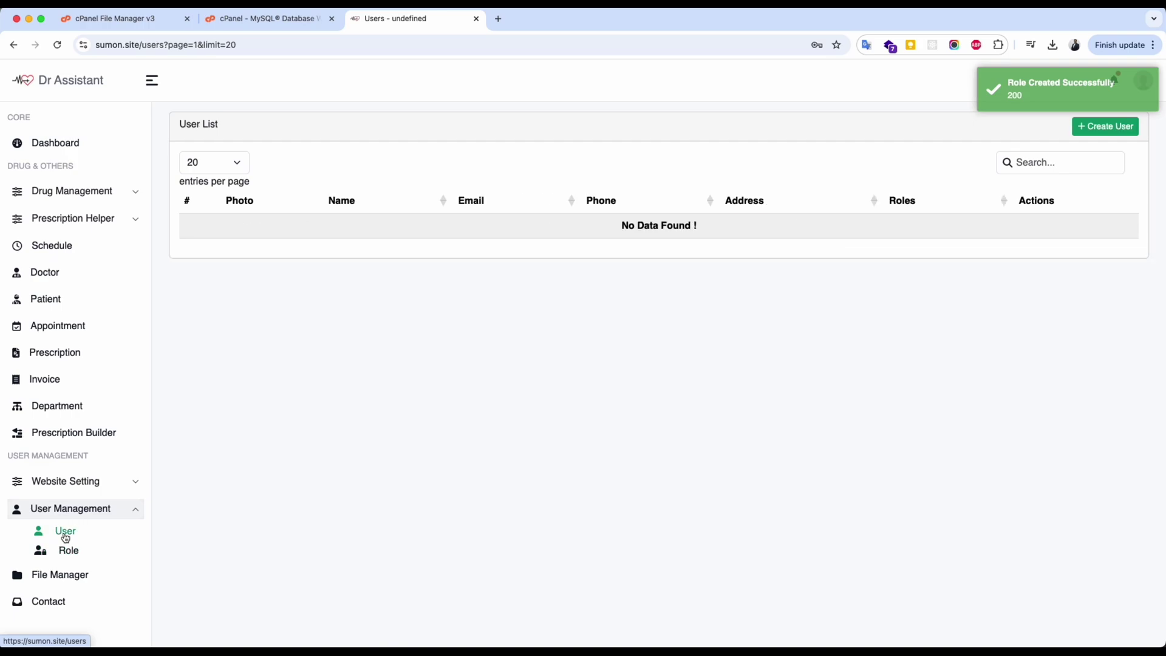
{"action": "left_click", "coordinate": [1106, 126]}
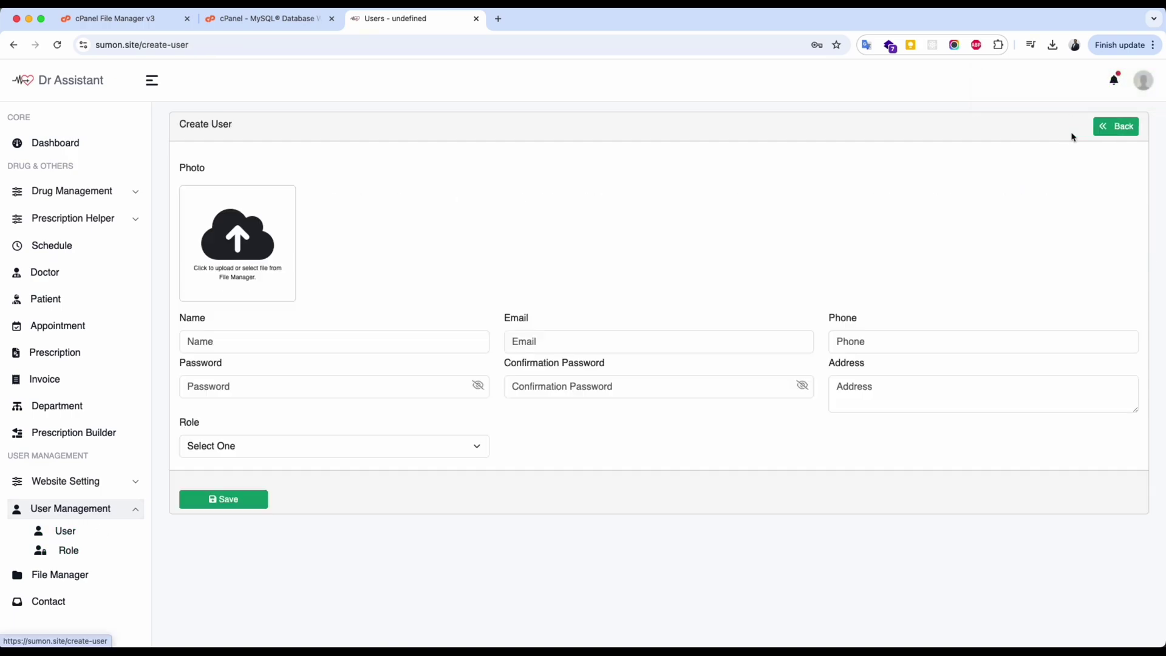
{"action": "left_click", "coordinate": [300, 341]}
{"action": "type", "text": "test user"}
{"action": "key", "text": "Tab"}
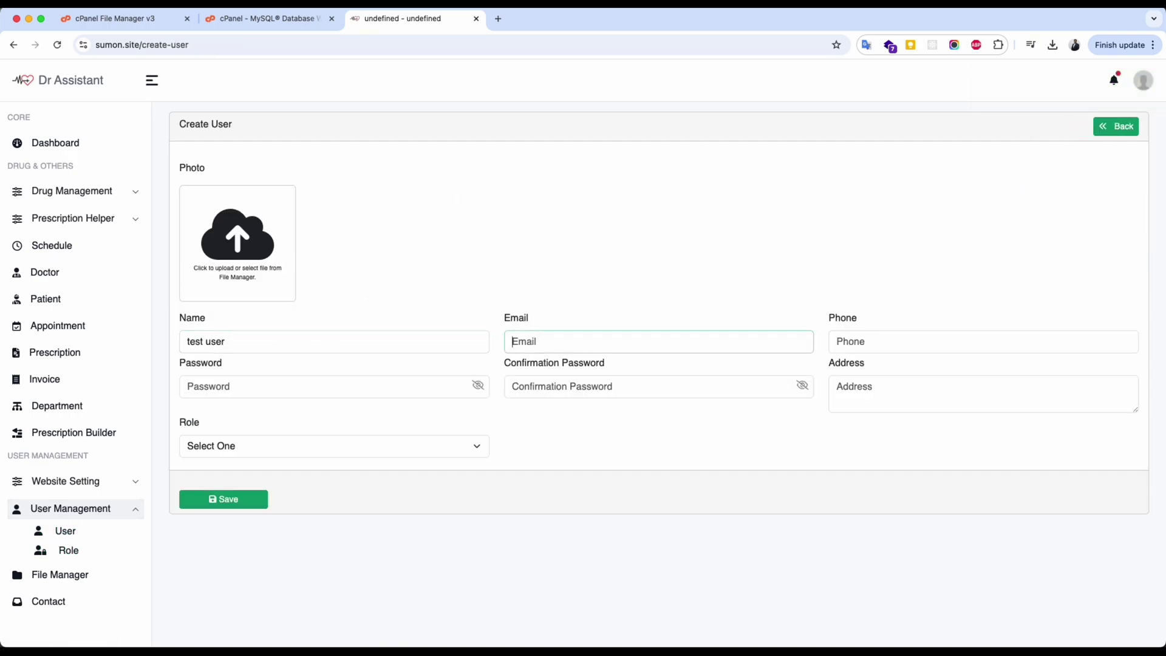
{"action": "type", "text": "test@gmail.com"}
{"action": "key", "text": "Tab"}
{"action": "type", "text": "1"}
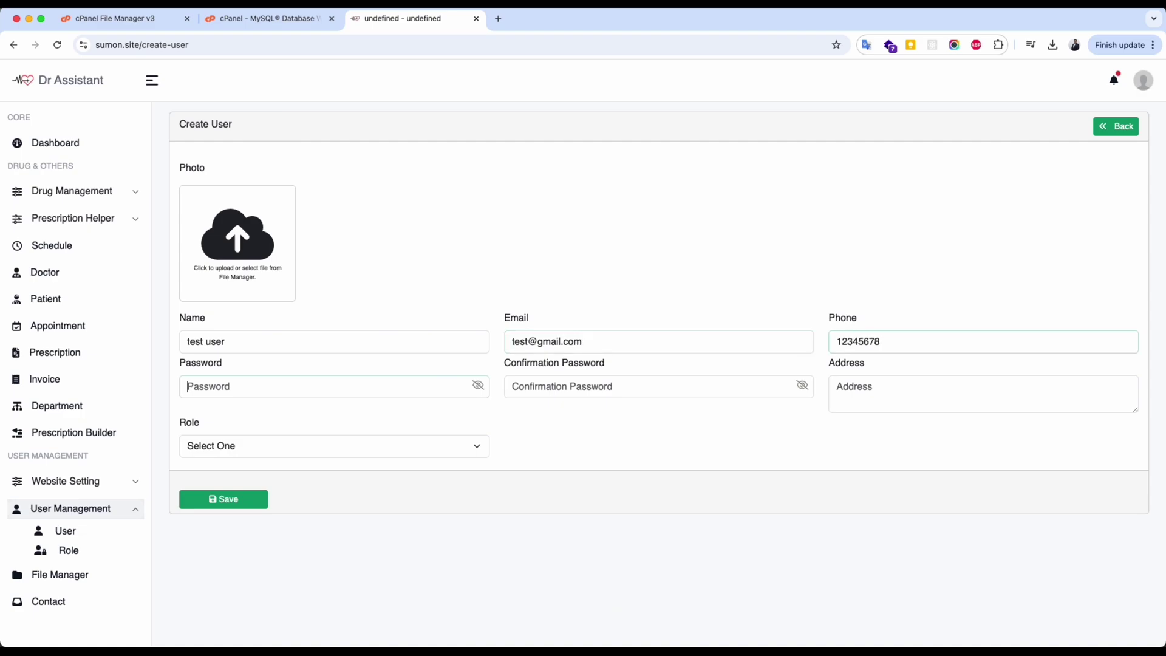
{"action": "type", "text": "123456789"}
Enter the user's password and address, assign New New Role, and save the user.
{"action": "key", "text": "Tab"}
{"action": "type", "text": "123"}
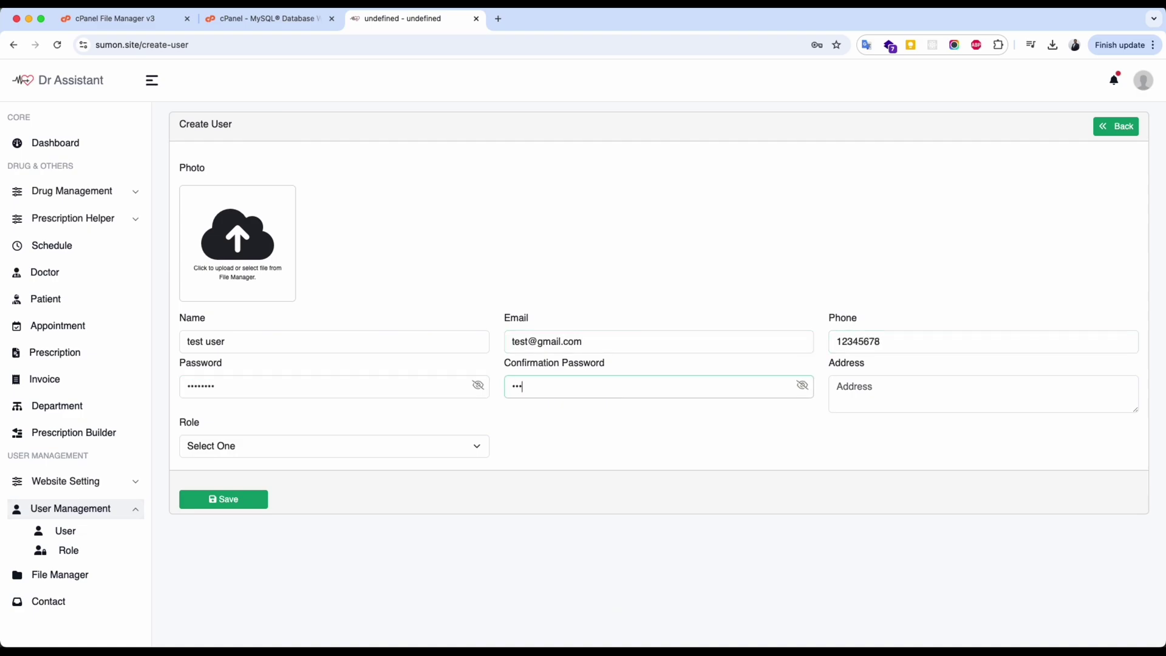
{"action": "type", "text": "456789"}
{"action": "key", "text": "Tab"}
{"action": "type", "text": "a"}
{"action": "key", "text": "Tab"}
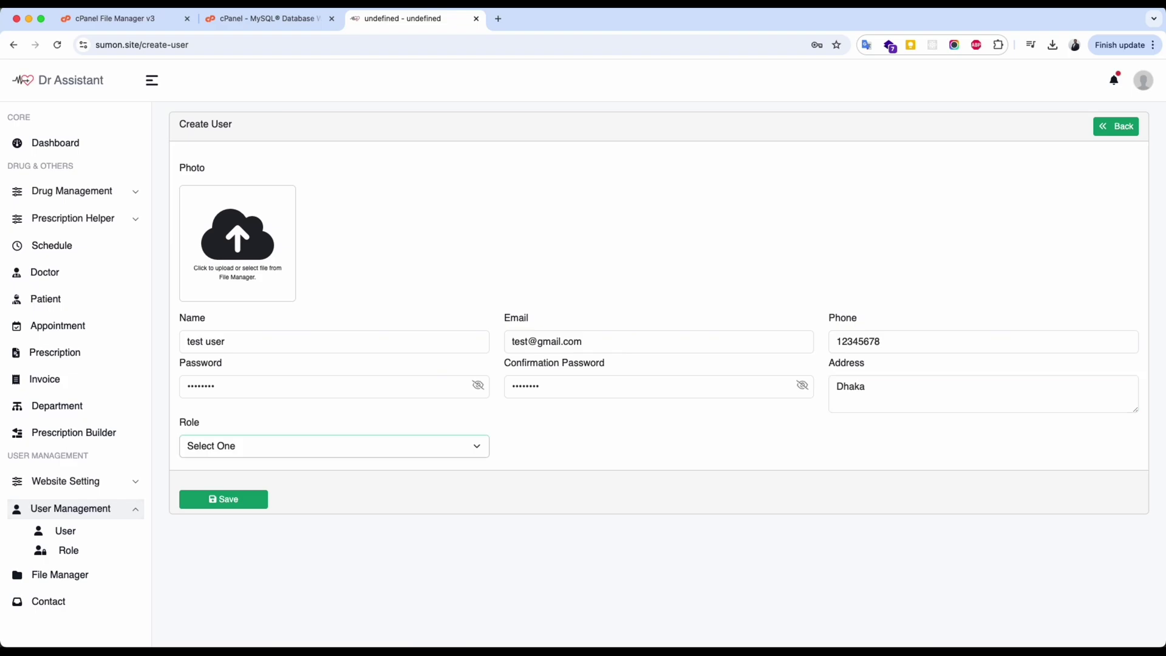
{"action": "left_click", "coordinate": [247, 439]}
{"action": "left_click", "coordinate": [231, 480]}
{"action": "left_click", "coordinate": [225, 498]}
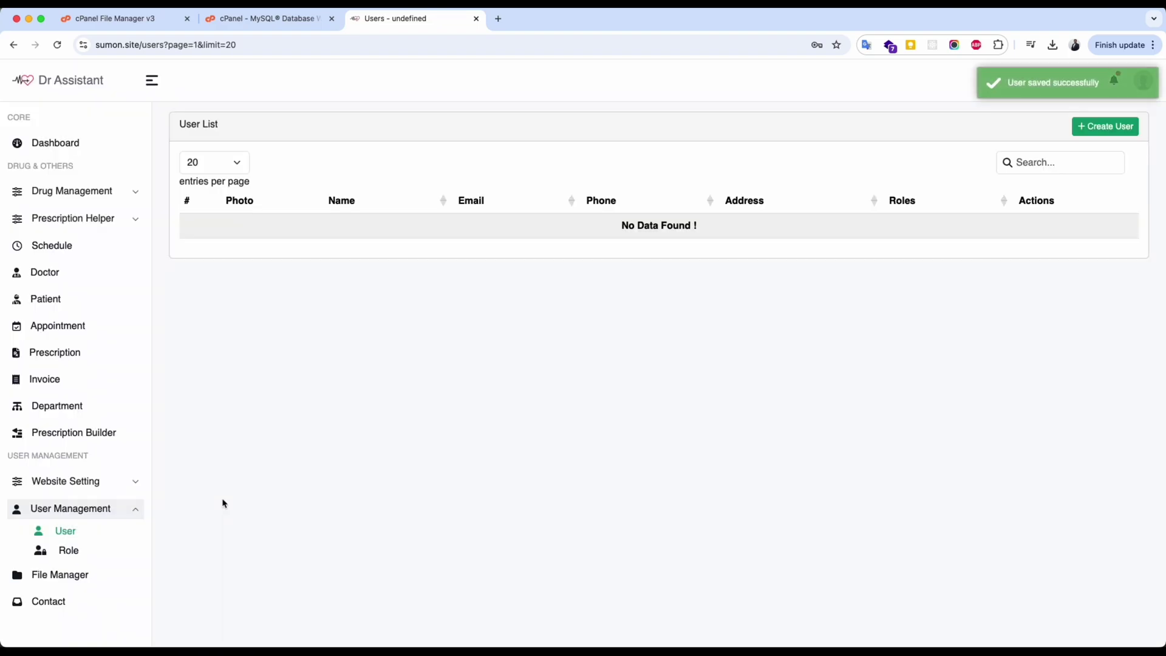
{"action": "left_click", "coordinate": [596, 230]}
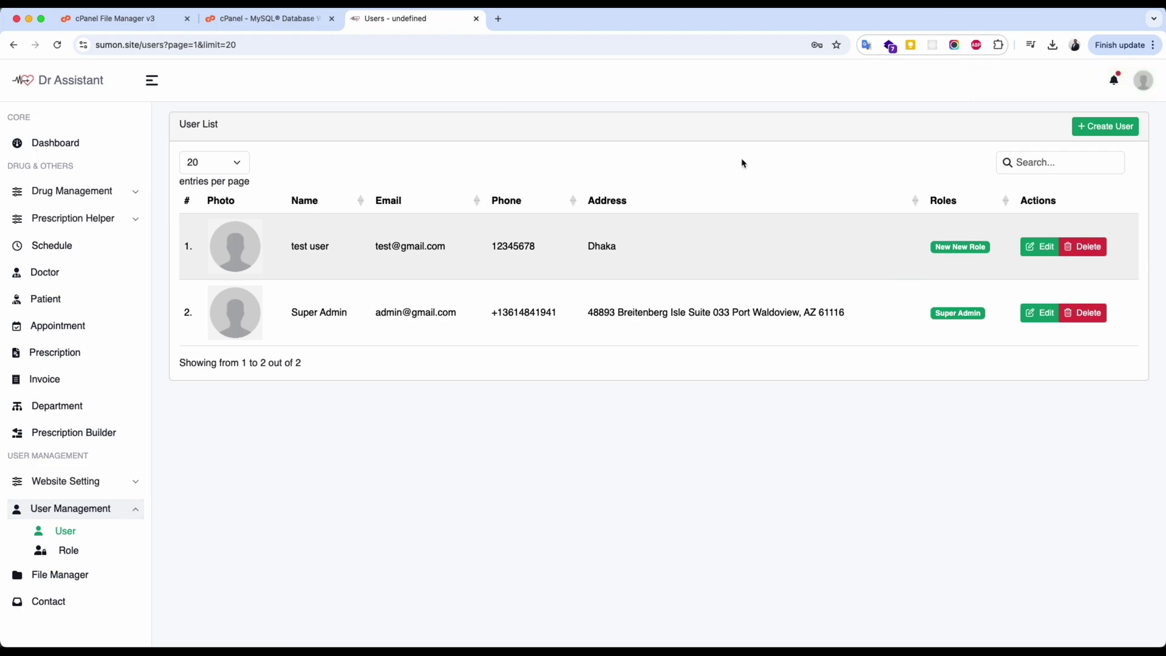
Load sumon.site in a private browsing window.
{"action": "key", "text": "super+shift+n"}
{"action": "type", "text": "sumon.site"}
{"action": "key", "text": "Return"}
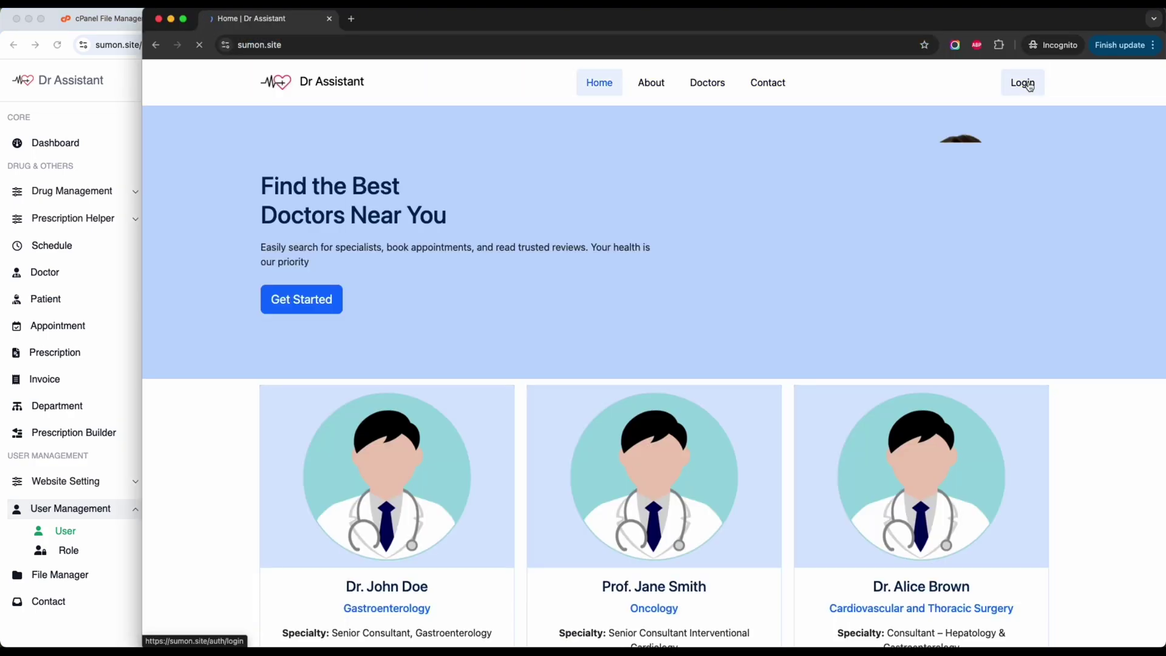
Log in to sumon.site with the test account.
{"action": "left_click", "coordinate": [1023, 83]}
{"action": "left_click", "coordinate": [528, 368]}
{"action": "type", "text": "test@gmail.com"}
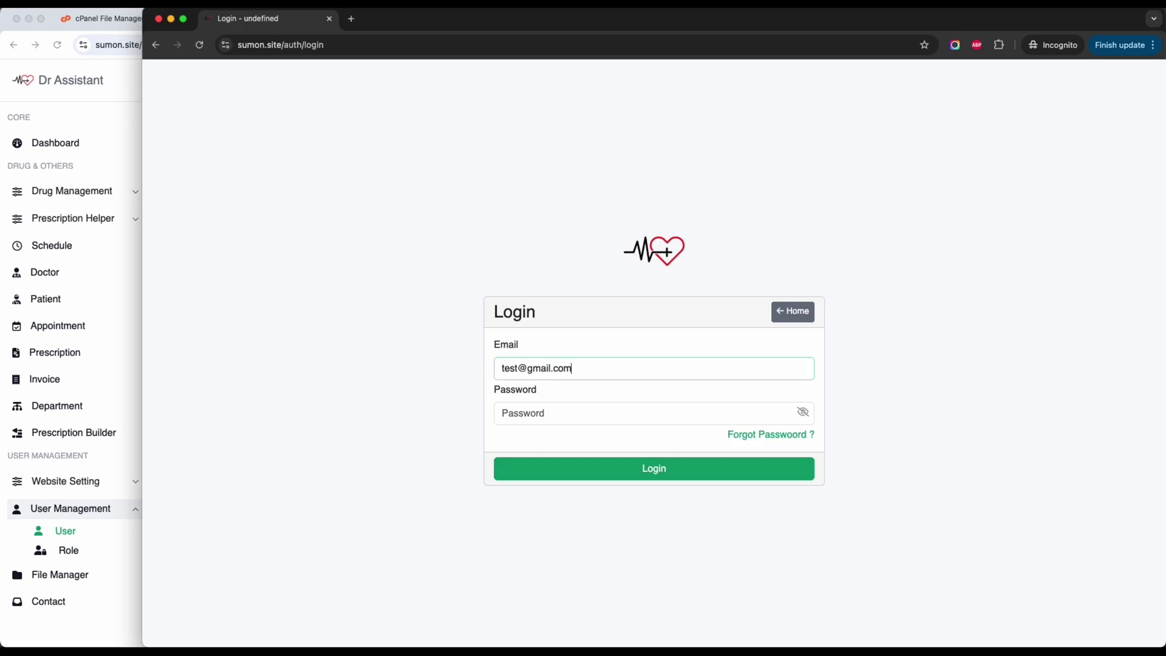
{"action": "key", "text": "Tab"}
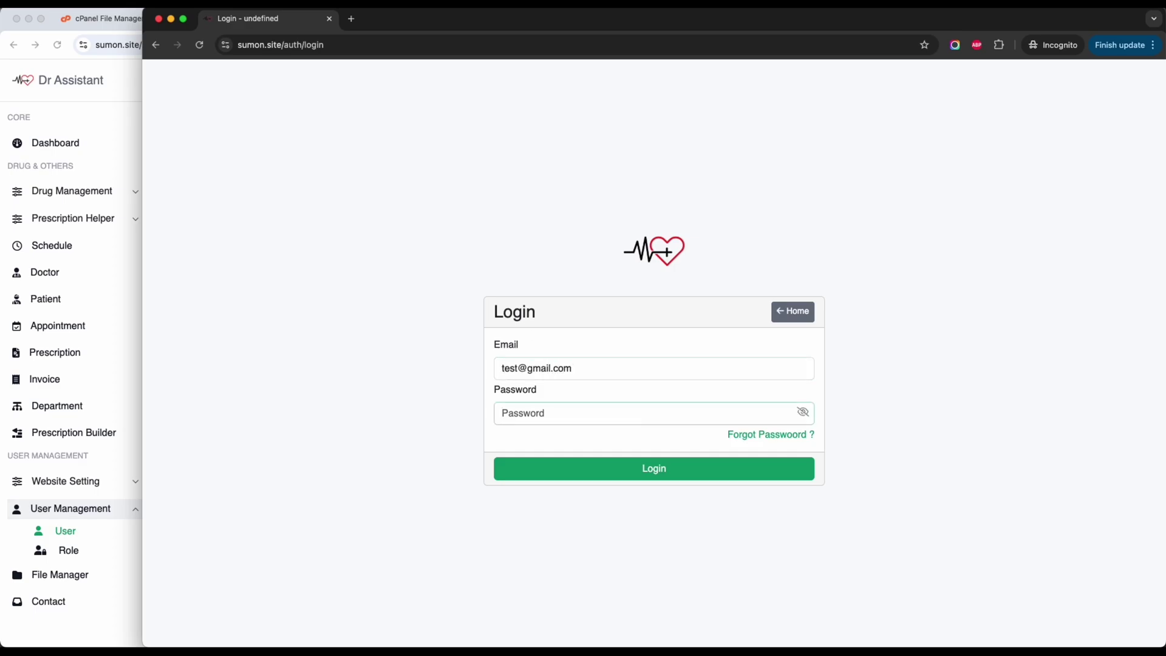
{"action": "key", "text": "Return"}
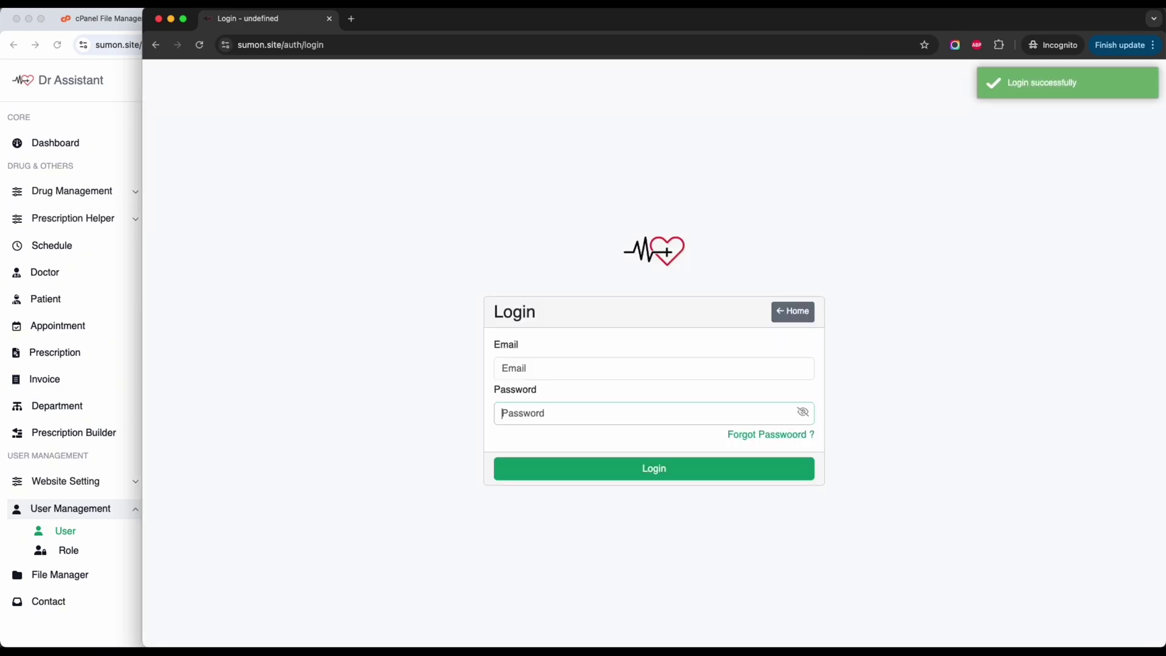
{"action": "scroll", "coordinate": [197, 299], "scroll_direction": "down", "scroll_amount": 3}
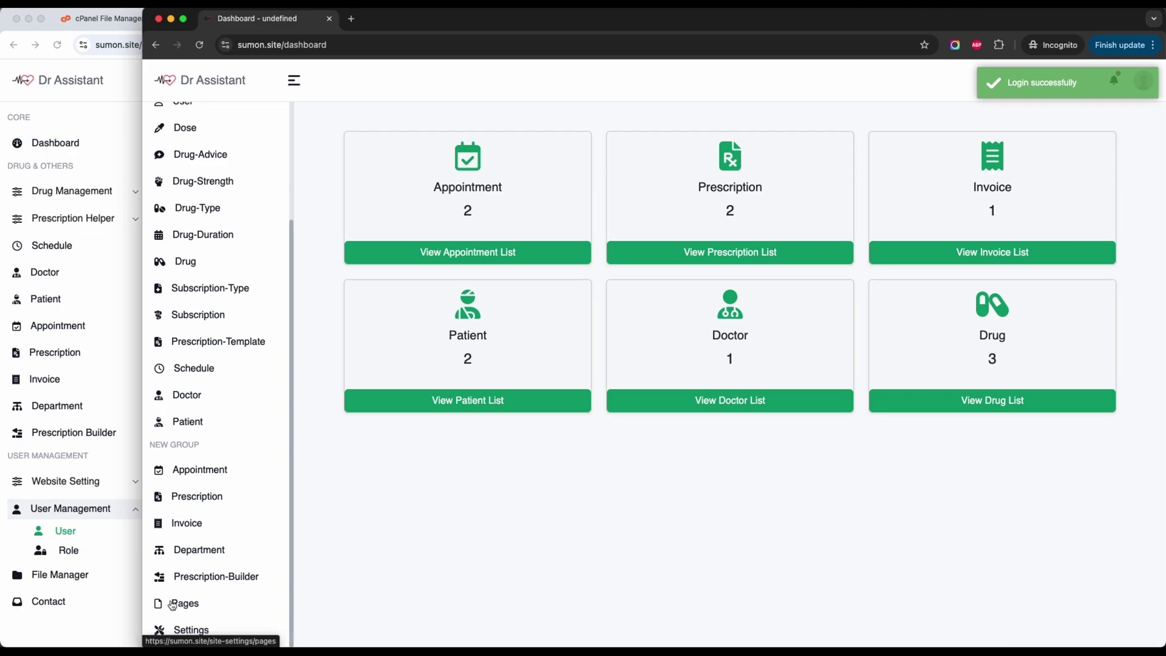
{"action": "left_click_drag", "start_coordinate": [408, 27], "coordinate": [479, 27]}
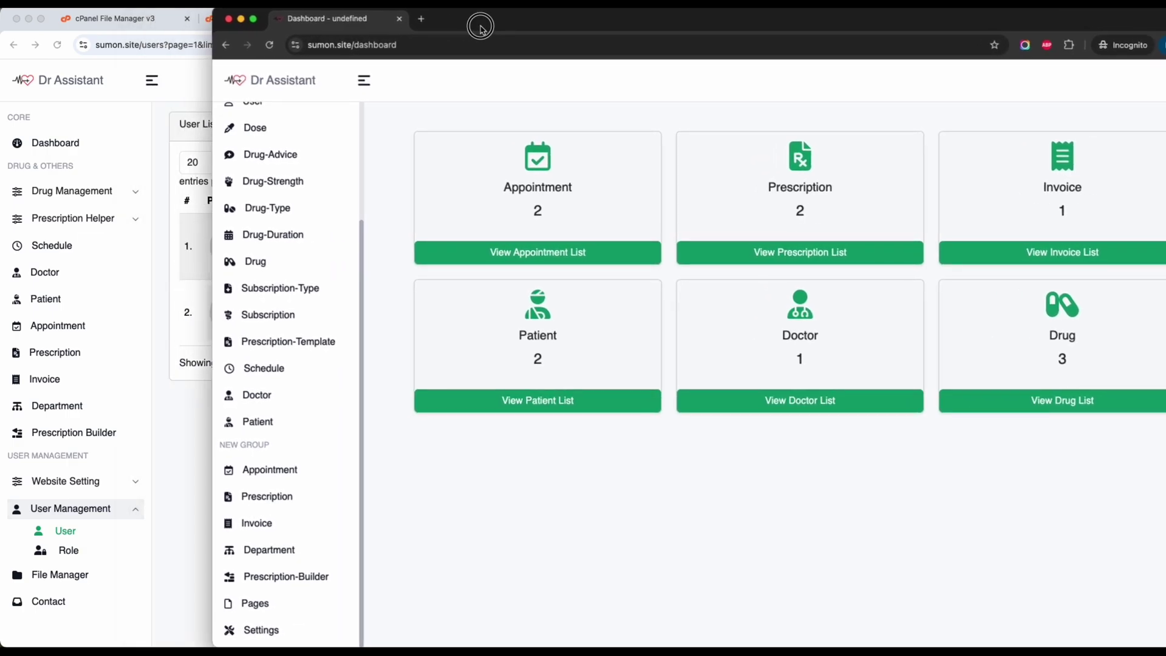
{"action": "scroll", "coordinate": [265, 220], "scroll_direction": "up", "scroll_amount": 2}
{"action": "scroll", "coordinate": [265, 221], "scroll_direction": "down", "scroll_amount": 2}
{"action": "scroll", "coordinate": [267, 182], "scroll_direction": "up", "scroll_amount": 3}
Browse the Role, User, Dose and Drug Advice lists in the admin sidebar.
{"action": "left_click", "coordinate": [271, 170]}
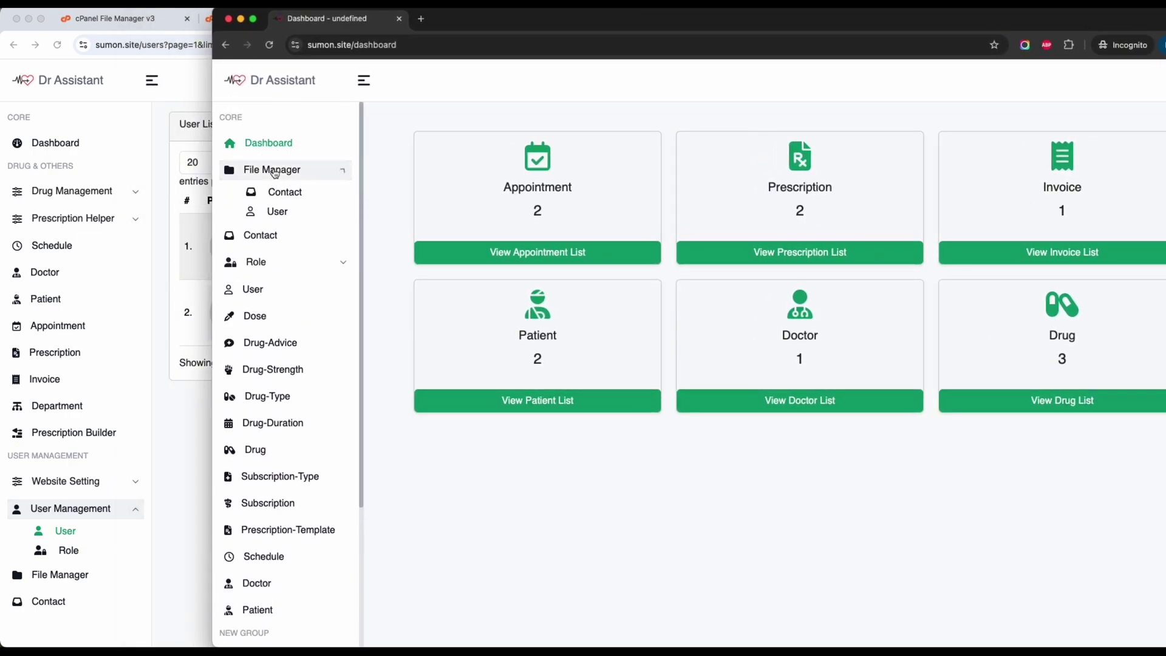
{"action": "left_click", "coordinate": [274, 233]}
{"action": "left_click", "coordinate": [278, 212]}
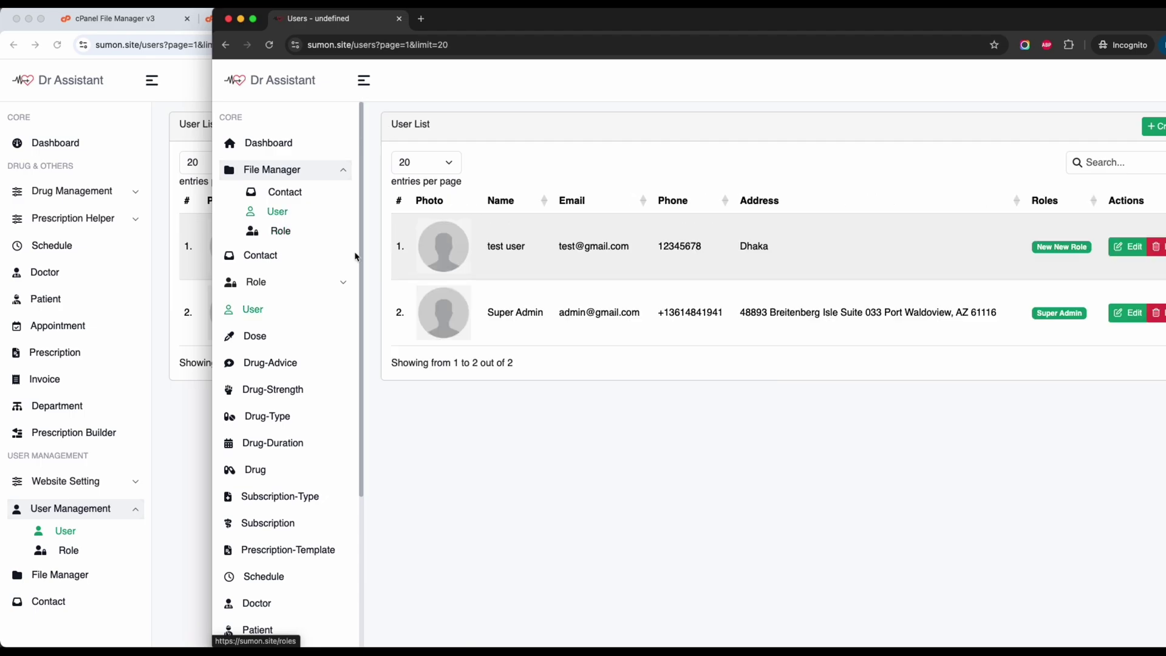
{"action": "left_click", "coordinate": [276, 337]}
{"action": "scroll", "coordinate": [278, 340], "scroll_direction": "down", "scroll_amount": 2}
{"action": "left_click", "coordinate": [274, 310]}
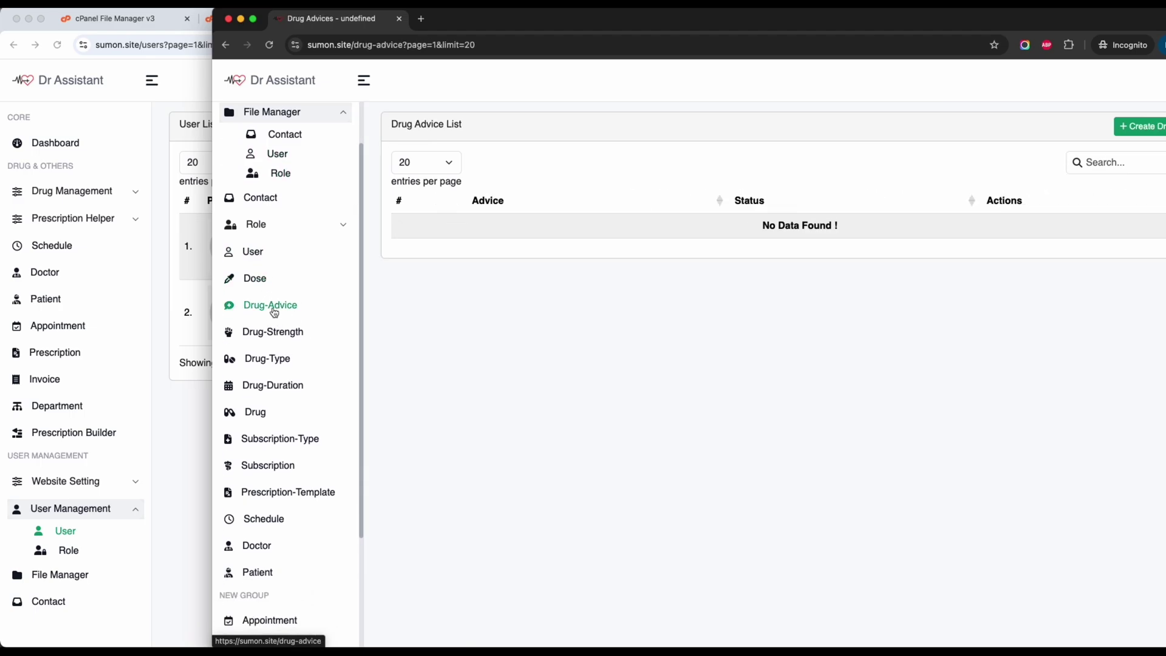
Continue through the Drug Type, Appointment, Patient and Invoice lists, ending on Department.
{"action": "scroll", "coordinate": [282, 366], "scroll_direction": "down", "scroll_amount": 1}
{"action": "left_click", "coordinate": [267, 337]}
{"action": "scroll", "coordinate": [276, 438], "scroll_direction": "down", "scroll_amount": 2}
{"action": "left_click", "coordinate": [277, 470]}
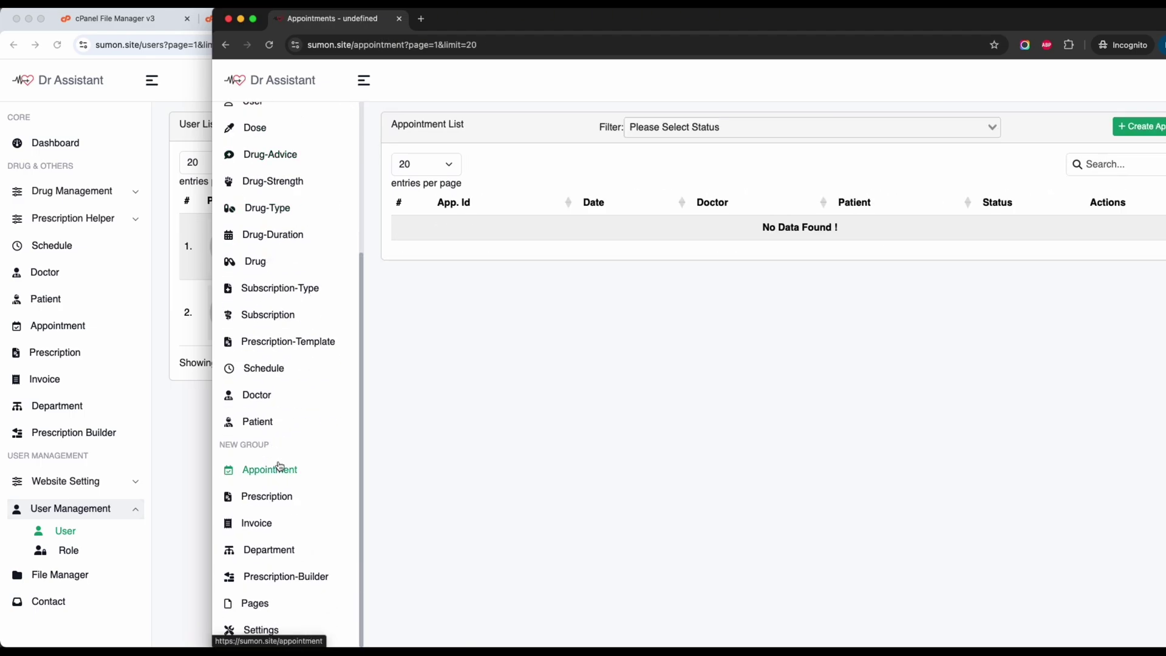
{"action": "left_click", "coordinate": [257, 422]}
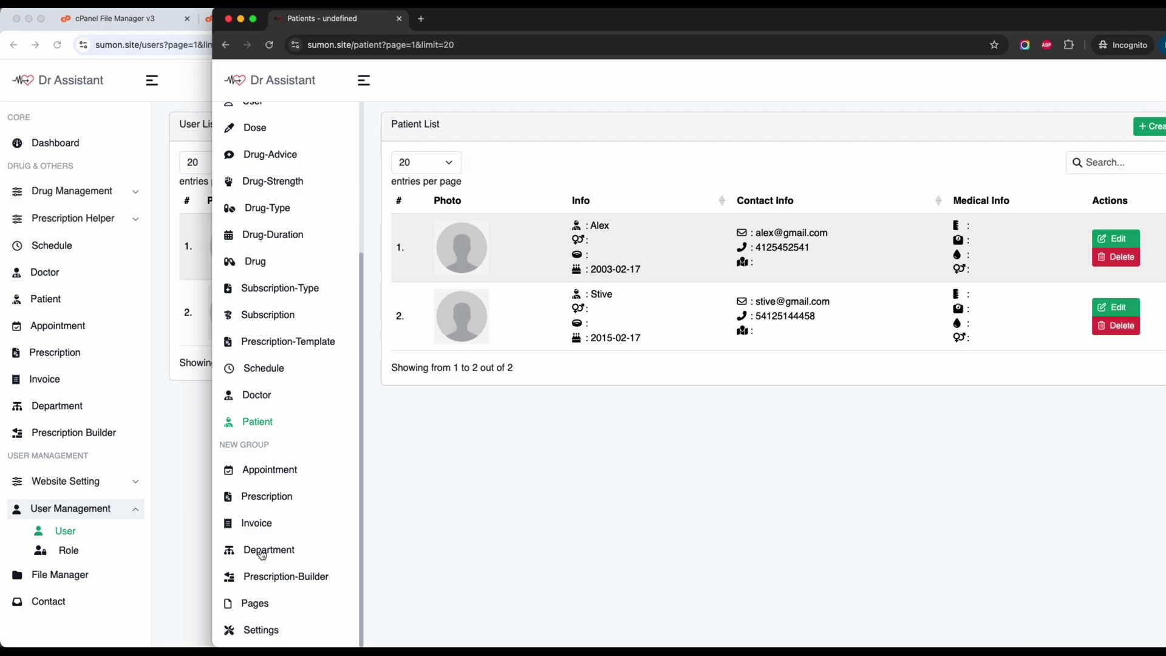
{"action": "left_click", "coordinate": [263, 531]}
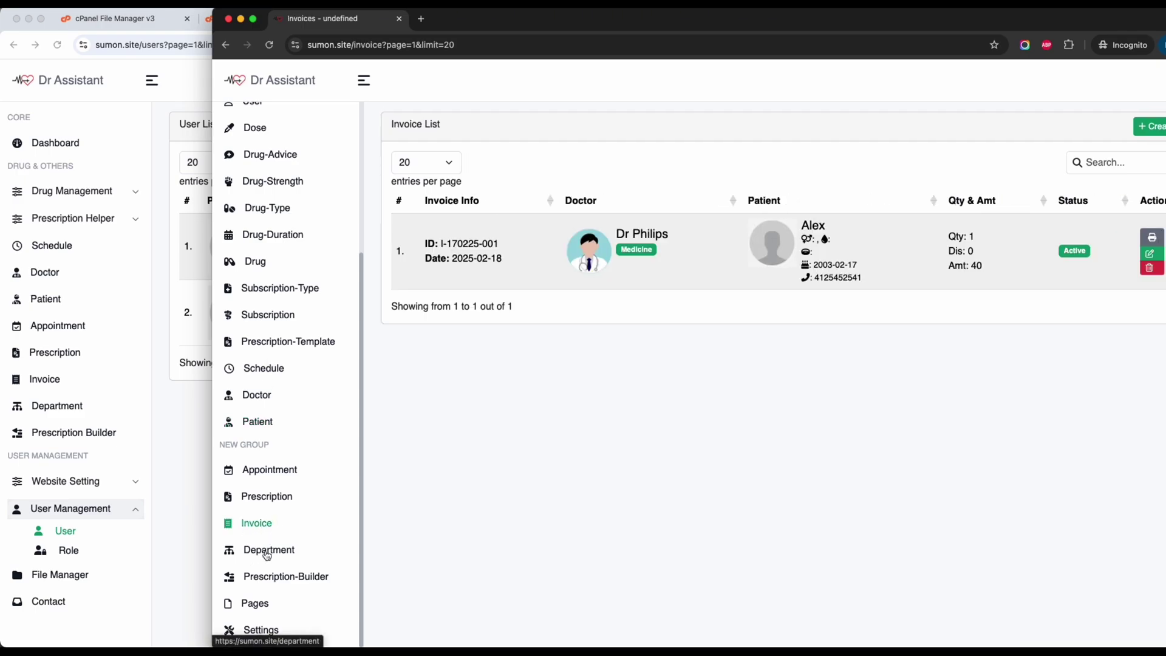
{"action": "left_click", "coordinate": [266, 549]}
{"action": "scroll", "coordinate": [291, 400], "scroll_direction": "up", "scroll_amount": 3}
{"action": "left_click_drag", "start_coordinate": [776, 20], "coordinate": [754, 20]}
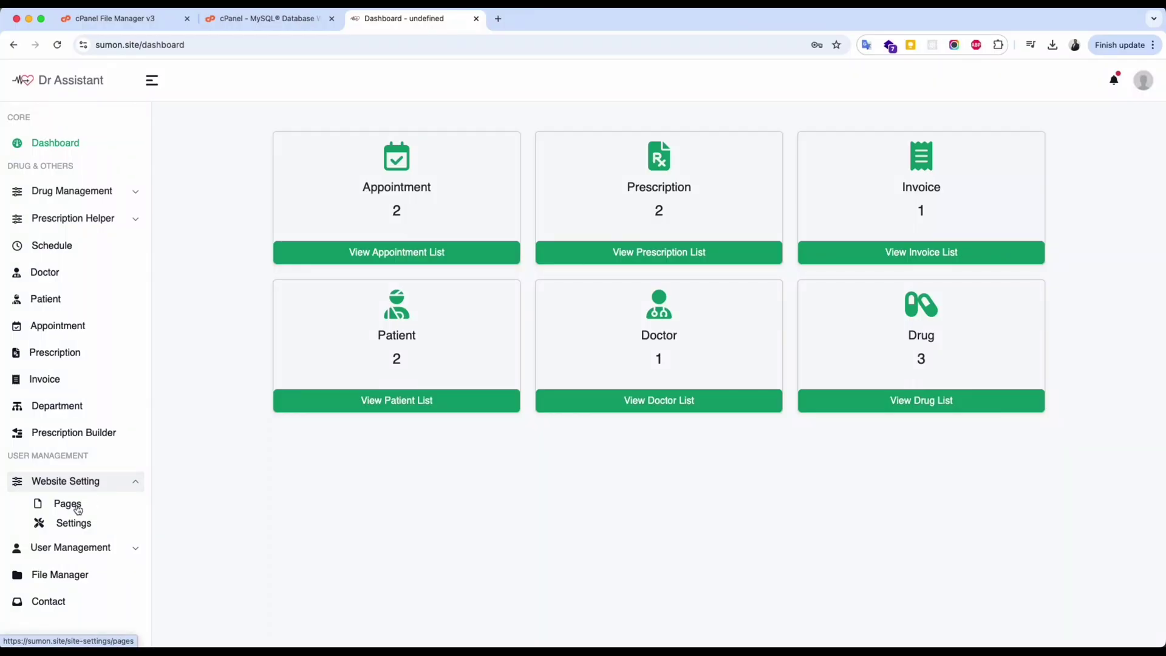
Open Home in the page builder and make the headline 'Find the Best and Best', bolding 'Best and Best'.
{"action": "left_click", "coordinate": [77, 510]}
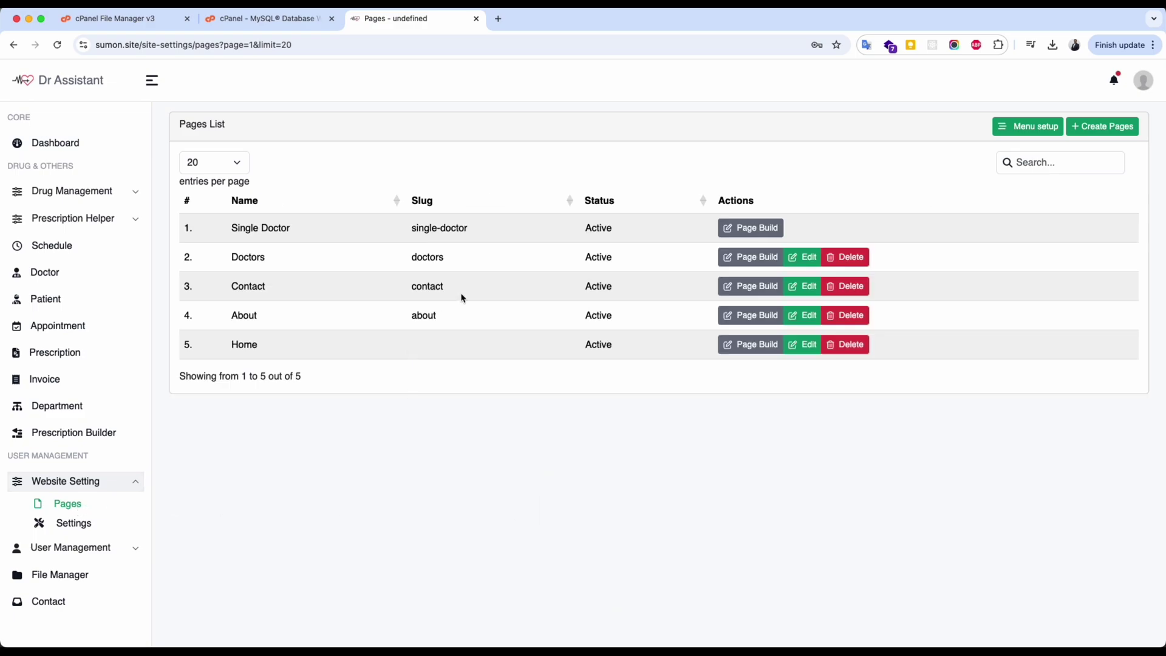
{"action": "left_click", "coordinate": [743, 351]}
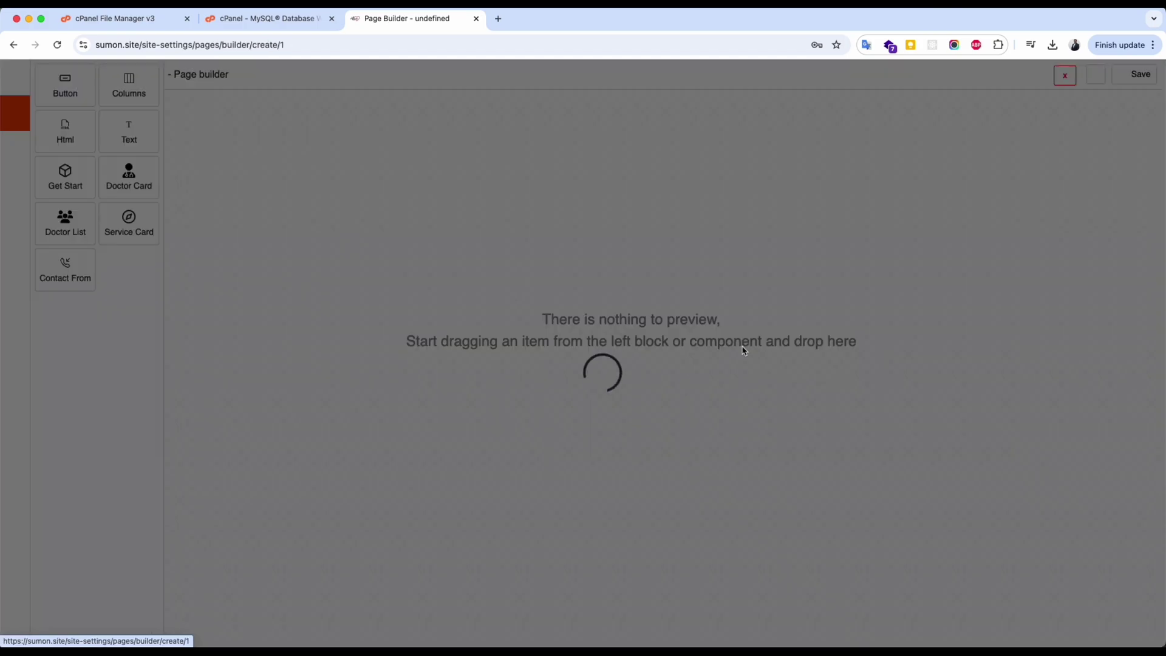
{"action": "left_click", "coordinate": [217, 323]}
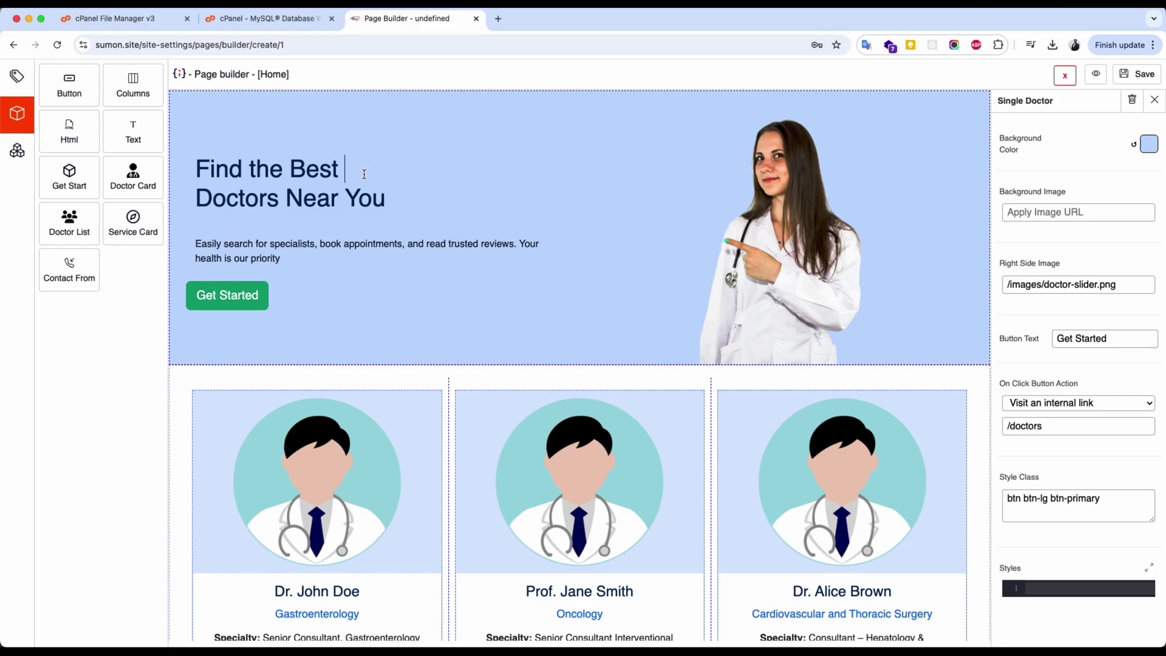
{"action": "type", "text": "and Best"}
{"action": "left_click_drag", "start_coordinate": [291, 170], "coordinate": [403, 169]}
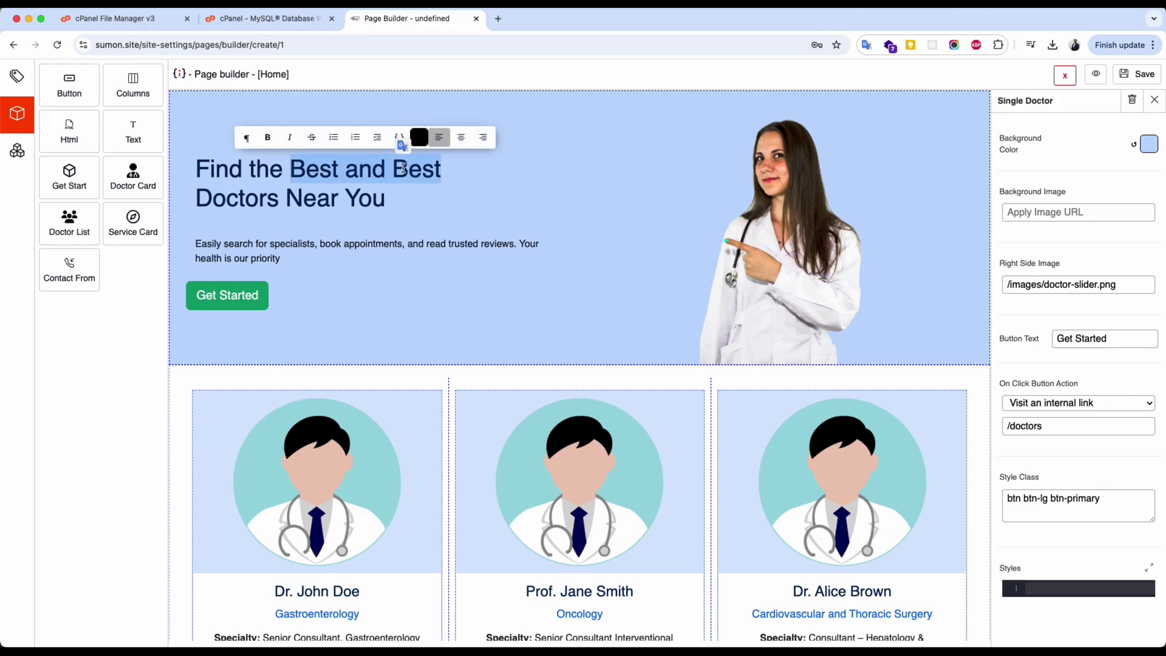
{"action": "left_click", "coordinate": [267, 136]}
{"action": "left_click", "coordinate": [406, 201]}
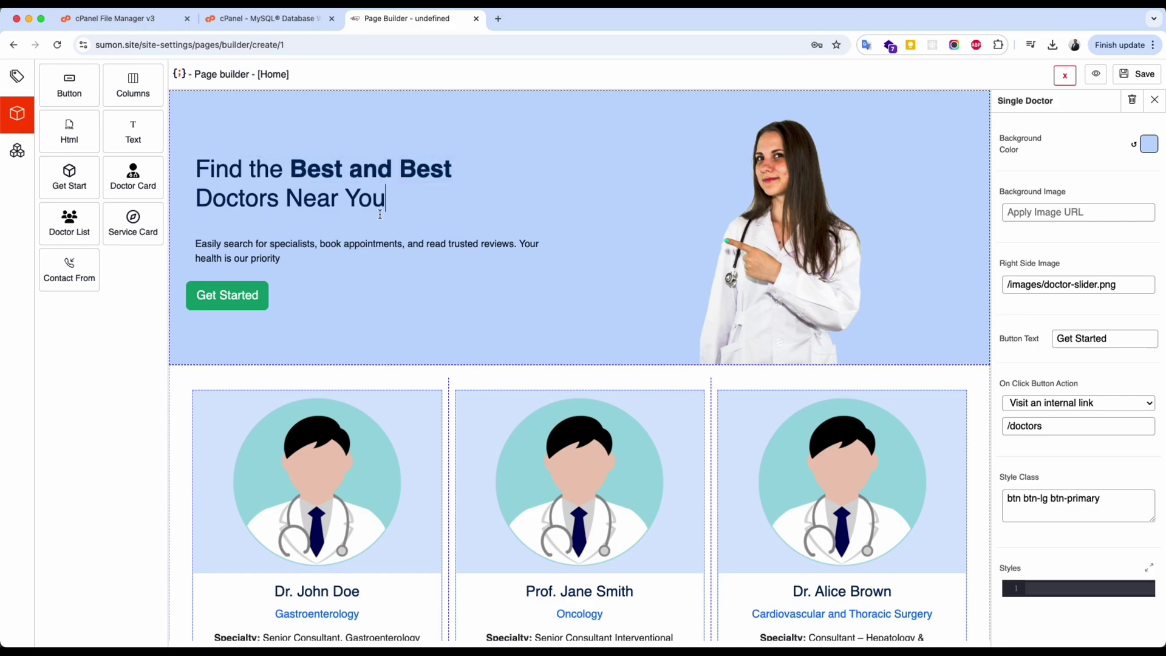
Relabel the hero button 'Get Started' and pick a lighter hero background colour.
{"action": "triple_click", "coordinate": [1115, 338]}
{"action": "type", "text": "Click Here"}
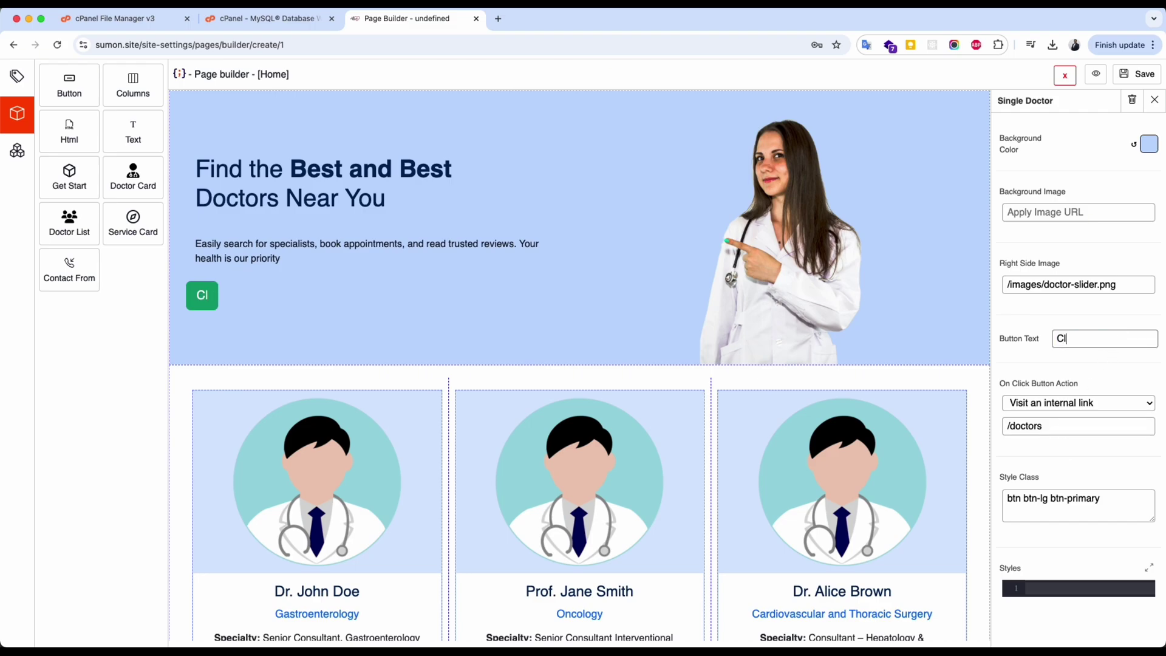
{"action": "triple_click", "coordinate": [1115, 337]}
{"action": "type", "text": "Get Started"}
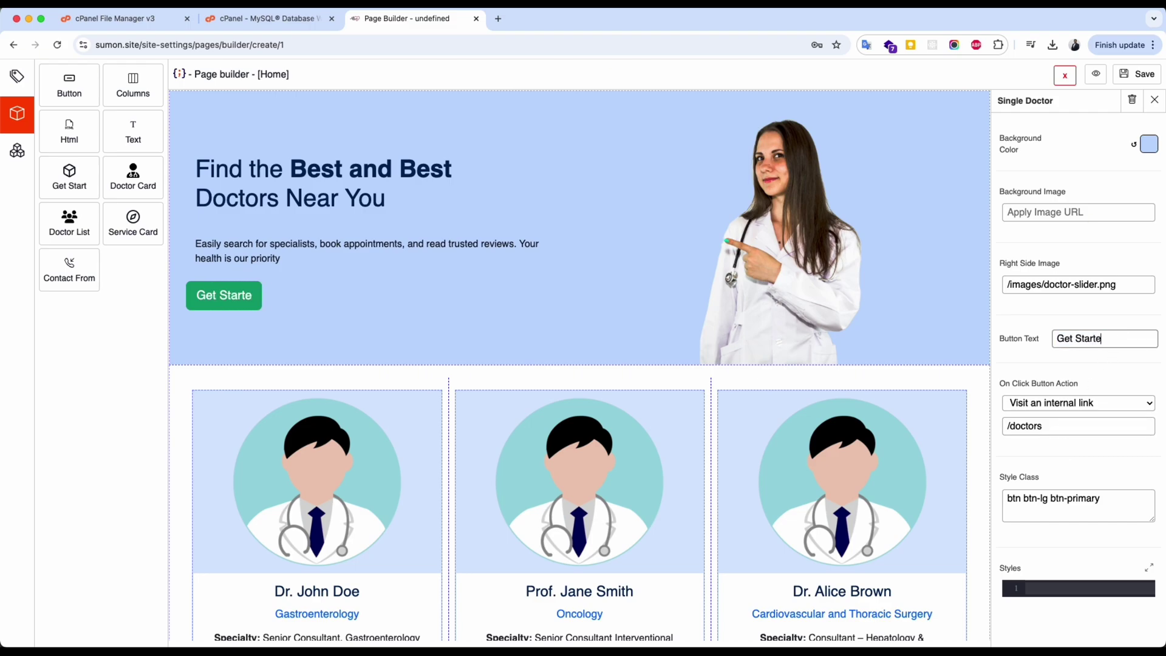
{"action": "left_click", "coordinate": [1149, 144]}
{"action": "left_click_drag", "start_coordinate": [1088, 205], "coordinate": [1008, 187]}
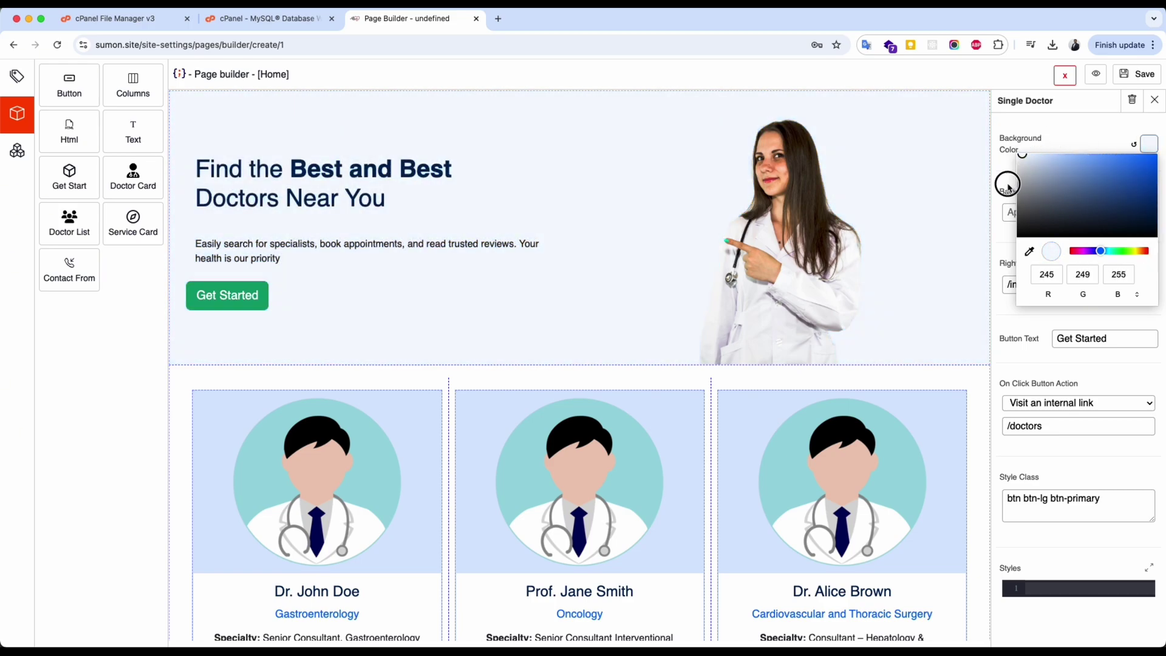
{"action": "left_click", "coordinate": [1008, 187]}
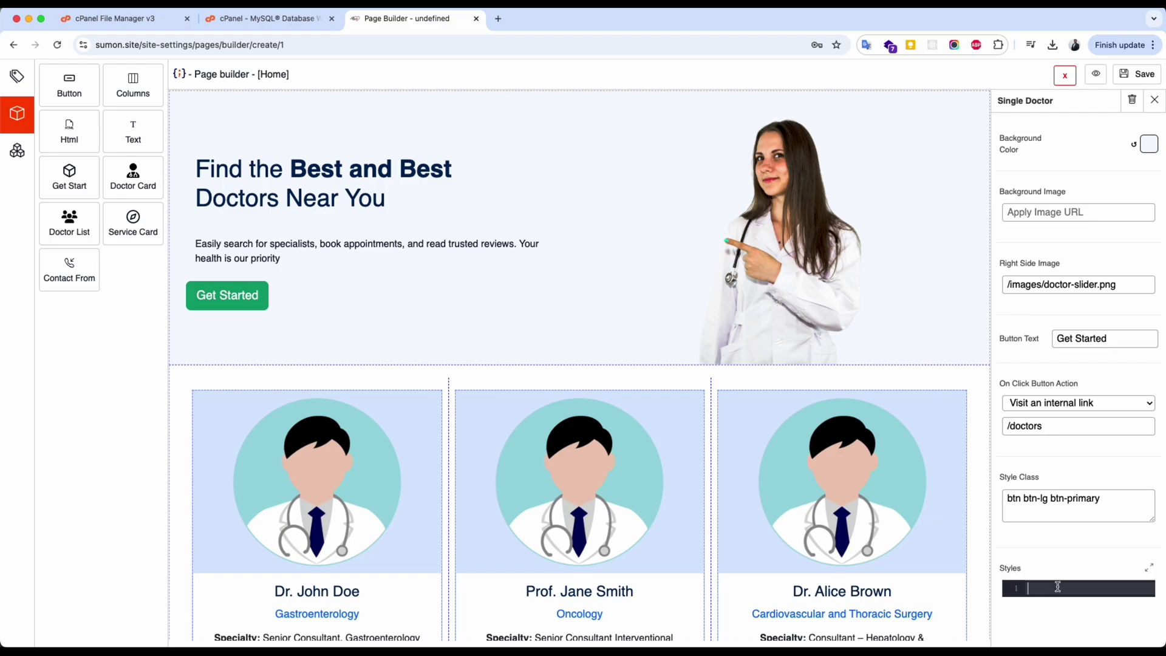
Replace the hero's color: white style with padding: 150px!important;.
{"action": "left_click", "coordinate": [1150, 570]}
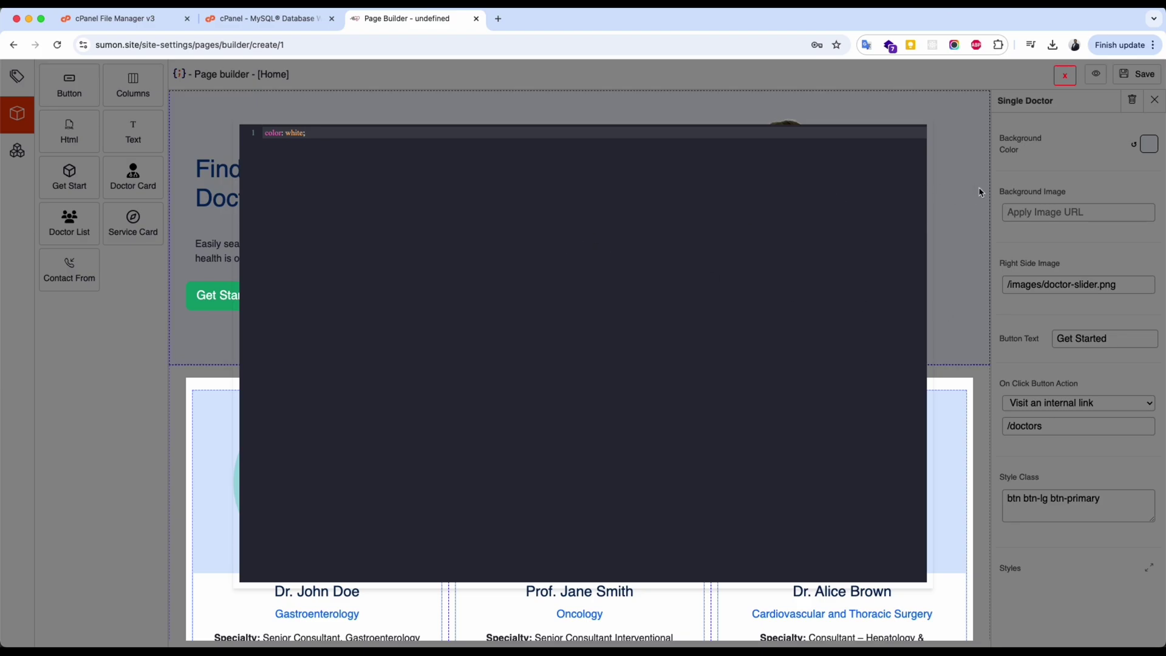
{"action": "left_click", "coordinate": [974, 229]}
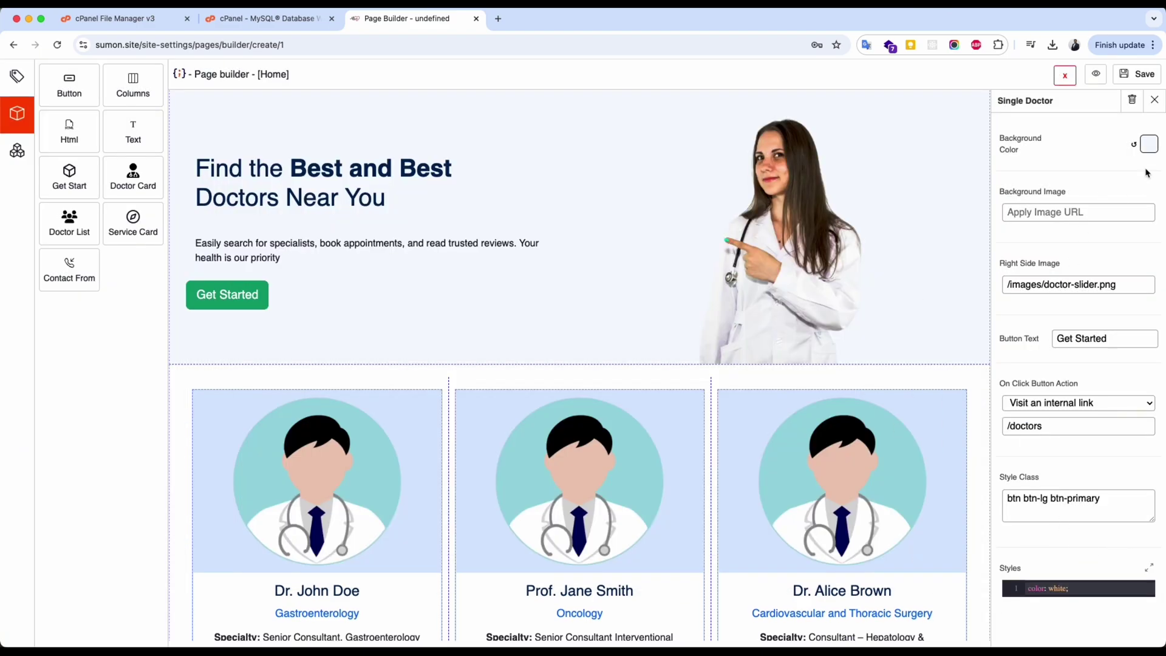
{"action": "left_click", "coordinate": [1050, 589]}
{"action": "key", "text": "super+a"}
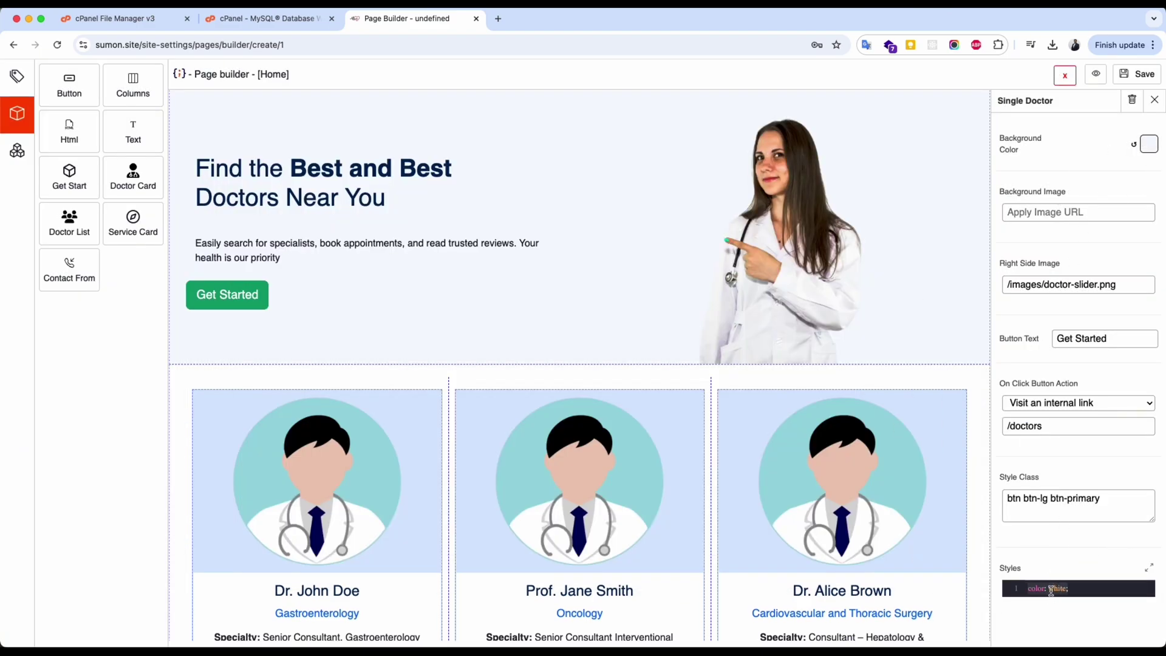
{"action": "key", "text": "BackSpace"}
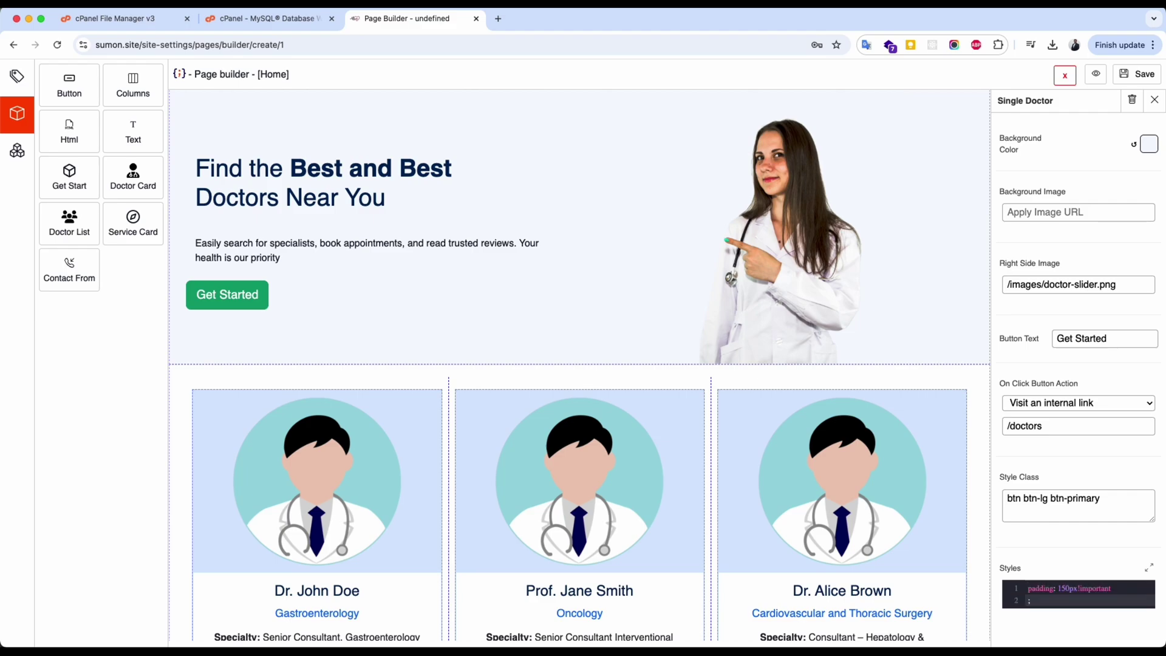
{"action": "type", "text": ";"}
{"action": "scroll", "coordinate": [678, 343], "scroll_direction": "down", "scroll_amount": 1}
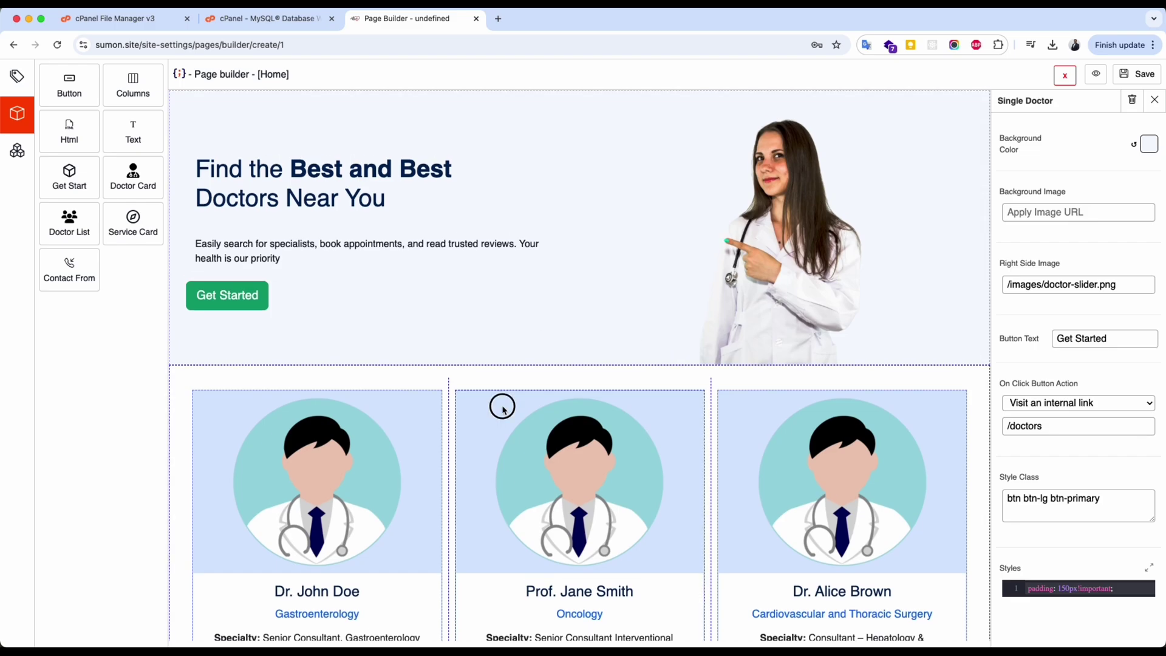
{"action": "left_click", "coordinate": [502, 409]}
{"action": "scroll", "coordinate": [502, 409], "scroll_direction": "down", "scroll_amount": 3}
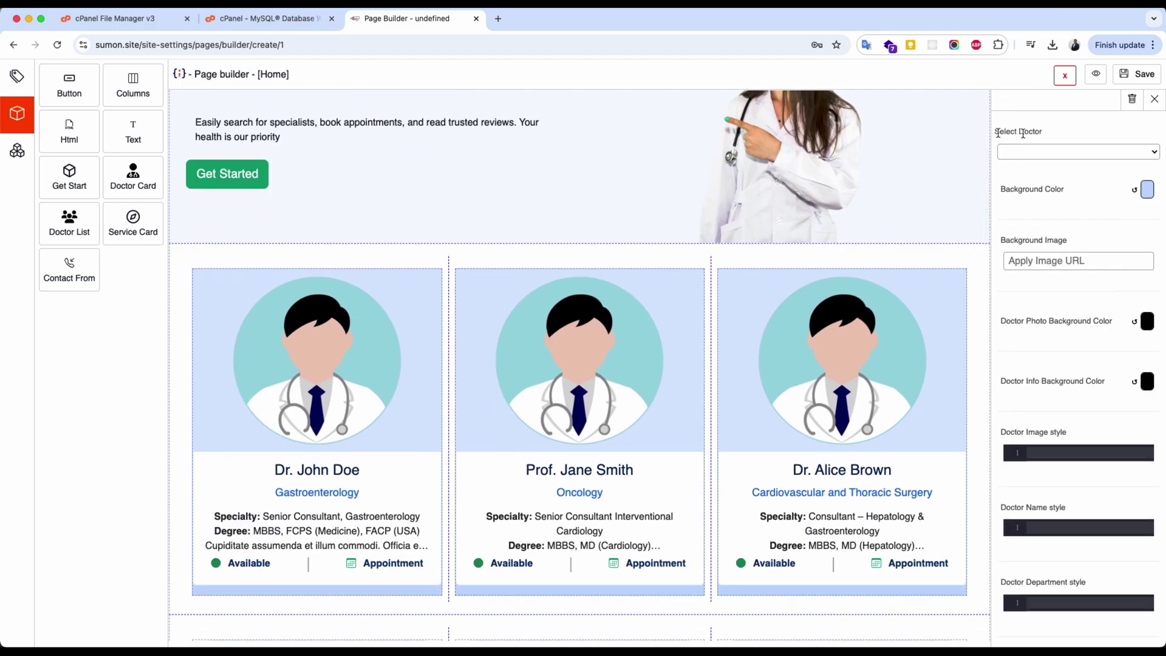
Show the clinic's listed doctor in each of the three doctor cards.
{"action": "left_click", "coordinate": [526, 268]}
{"action": "left_click", "coordinate": [464, 373]}
{"action": "scroll", "coordinate": [953, 229], "scroll_direction": "down", "scroll_amount": 6}
{"action": "scroll", "coordinate": [435, 320], "scroll_direction": "up", "scroll_amount": 4}
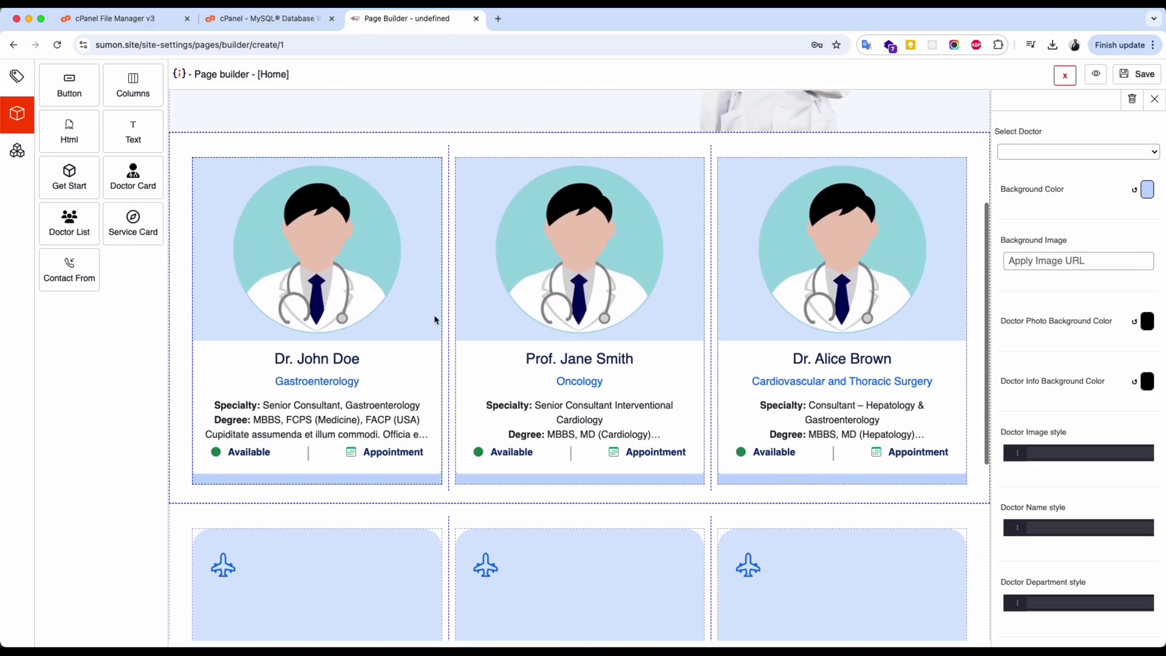
{"action": "left_click", "coordinate": [435, 320]}
{"action": "left_click", "coordinate": [1088, 152]}
{"action": "left_click", "coordinate": [1041, 166]}
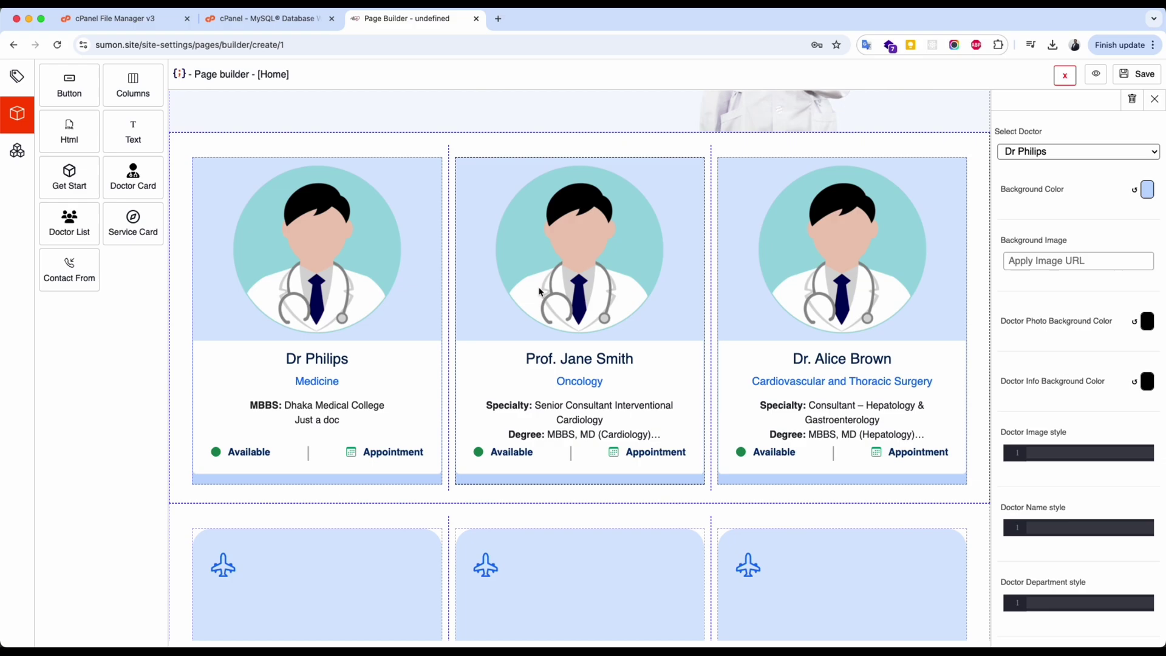
{"action": "left_click", "coordinate": [1100, 151]}
{"action": "left_click", "coordinate": [1042, 167]}
{"action": "left_click", "coordinate": [841, 414]}
{"action": "left_click", "coordinate": [1087, 152]}
{"action": "left_click", "coordinate": [1041, 166]}
{"action": "scroll", "coordinate": [611, 264], "scroll_direction": "down", "scroll_amount": 2}
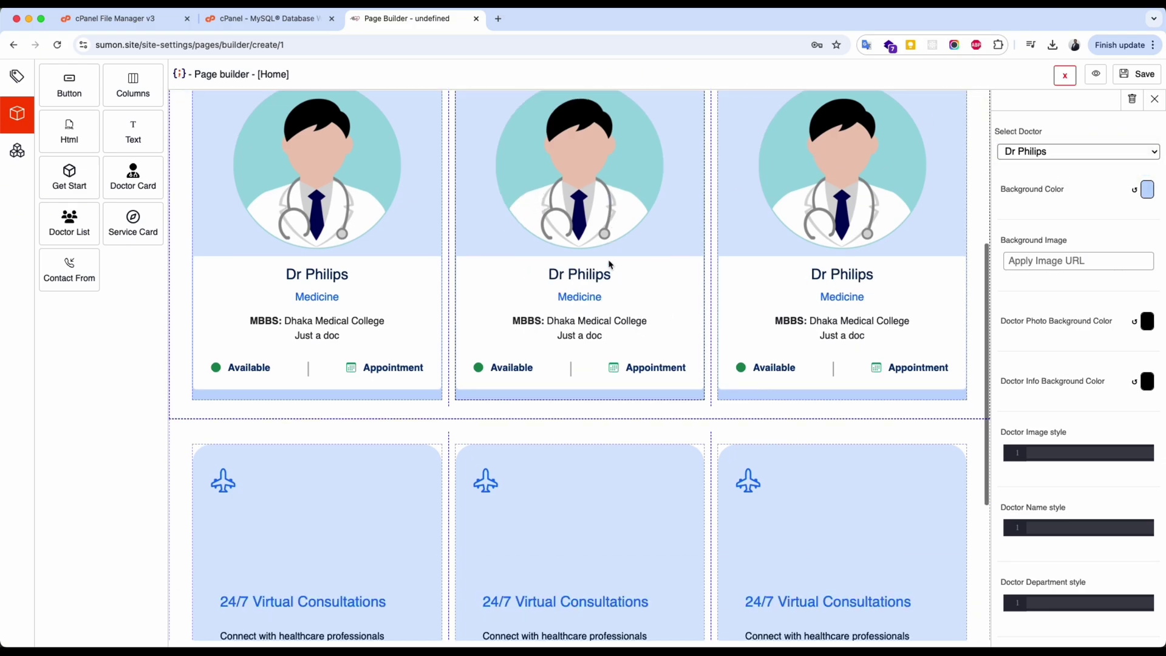
{"action": "scroll", "coordinate": [611, 264], "scroll_direction": "up", "scroll_amount": 2}
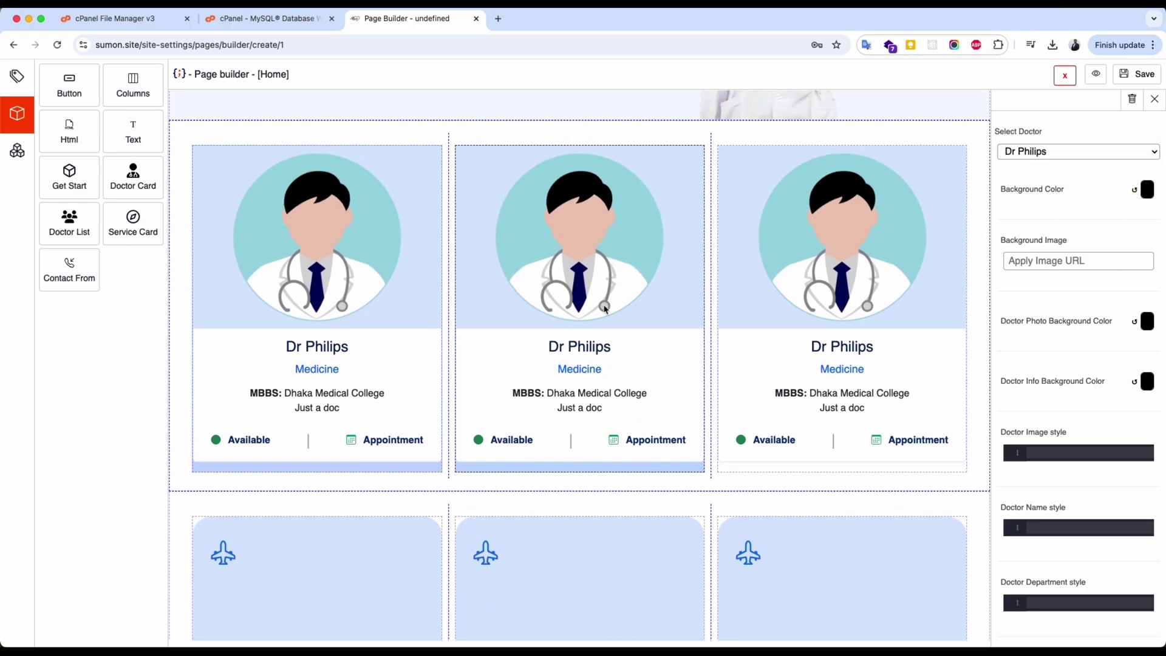
Reset the card background and photo background colours of all three doctor cards to white.
{"action": "left_click", "coordinate": [1134, 190]}
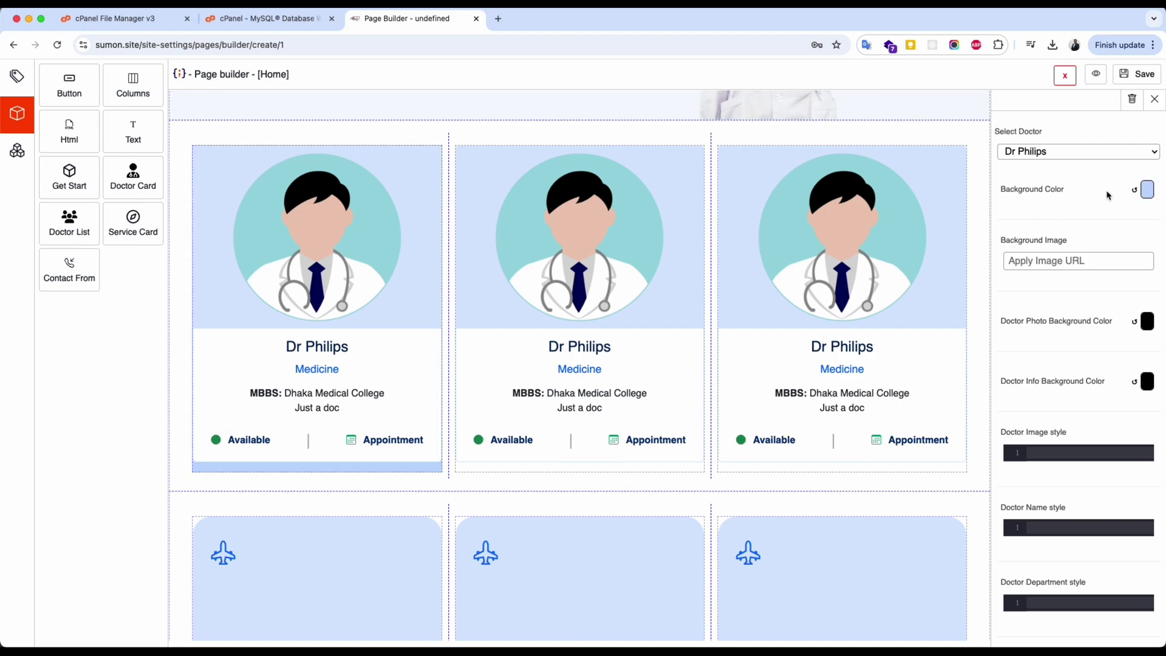
{"action": "left_click", "coordinate": [1134, 190]}
{"action": "left_click", "coordinate": [1071, 262]}
{"action": "scroll", "coordinate": [1066, 268], "scroll_direction": "down", "scroll_amount": 1}
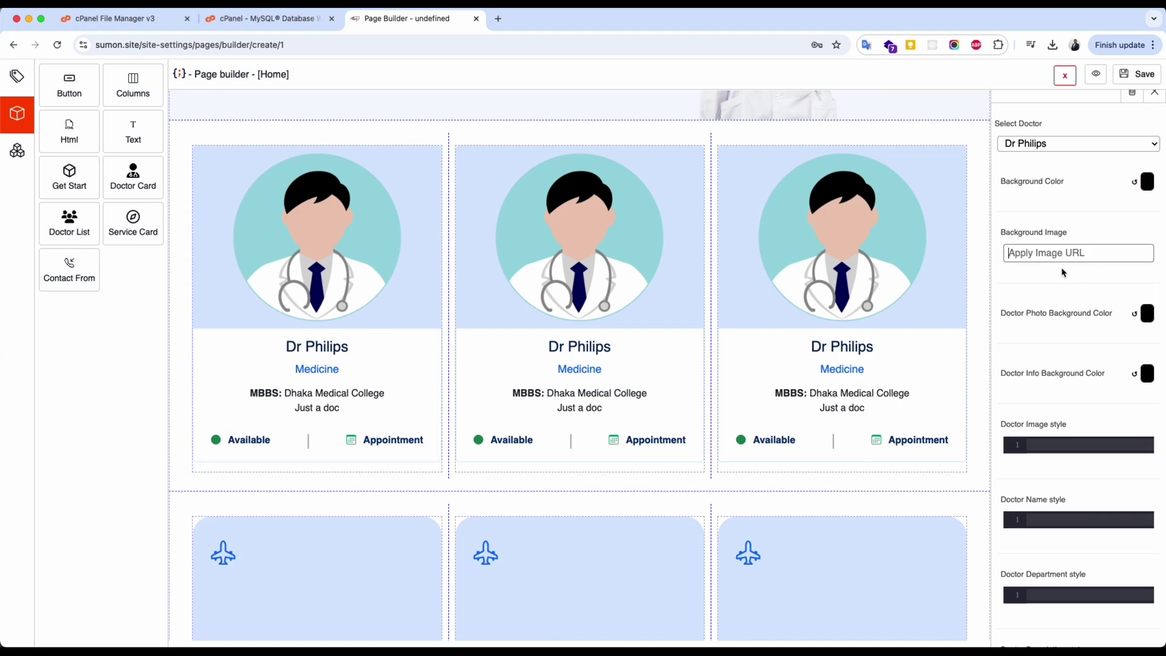
{"action": "scroll", "coordinate": [1063, 272], "scroll_direction": "down", "scroll_amount": 3}
{"action": "left_click", "coordinate": [1134, 253]}
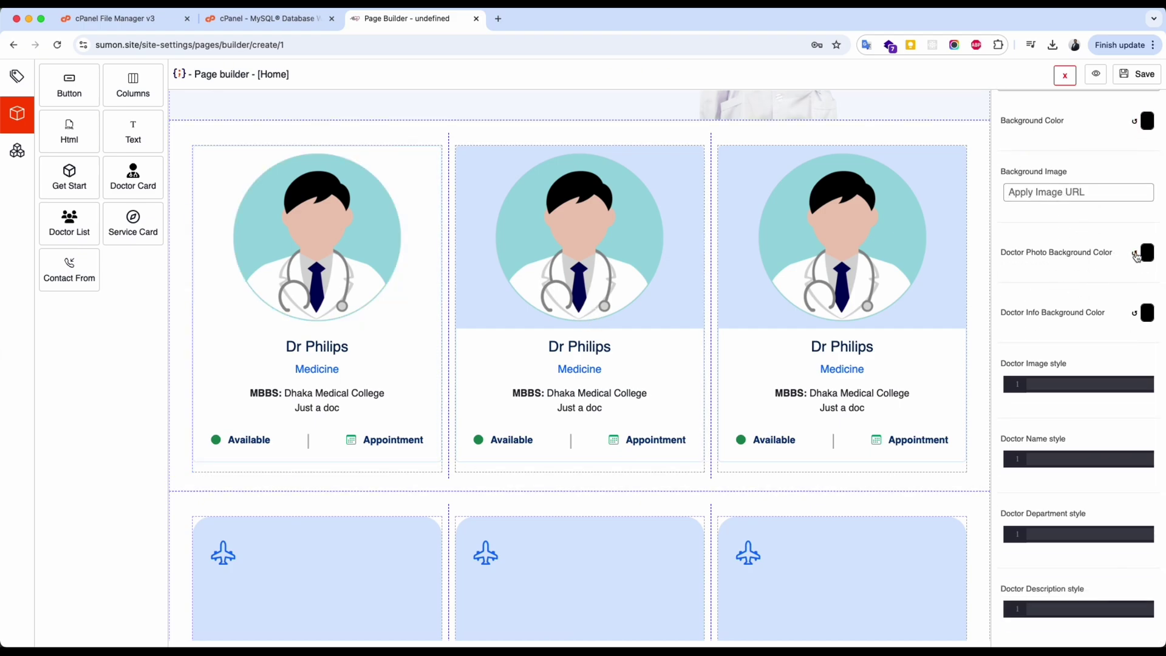
{"action": "left_click", "coordinate": [1135, 254]}
{"action": "left_click", "coordinate": [1134, 254]}
{"action": "scroll", "coordinate": [829, 305], "scroll_direction": "down", "scroll_amount": 3}
{"action": "scroll", "coordinate": [830, 305], "scroll_direction": "up", "scroll_amount": 2}
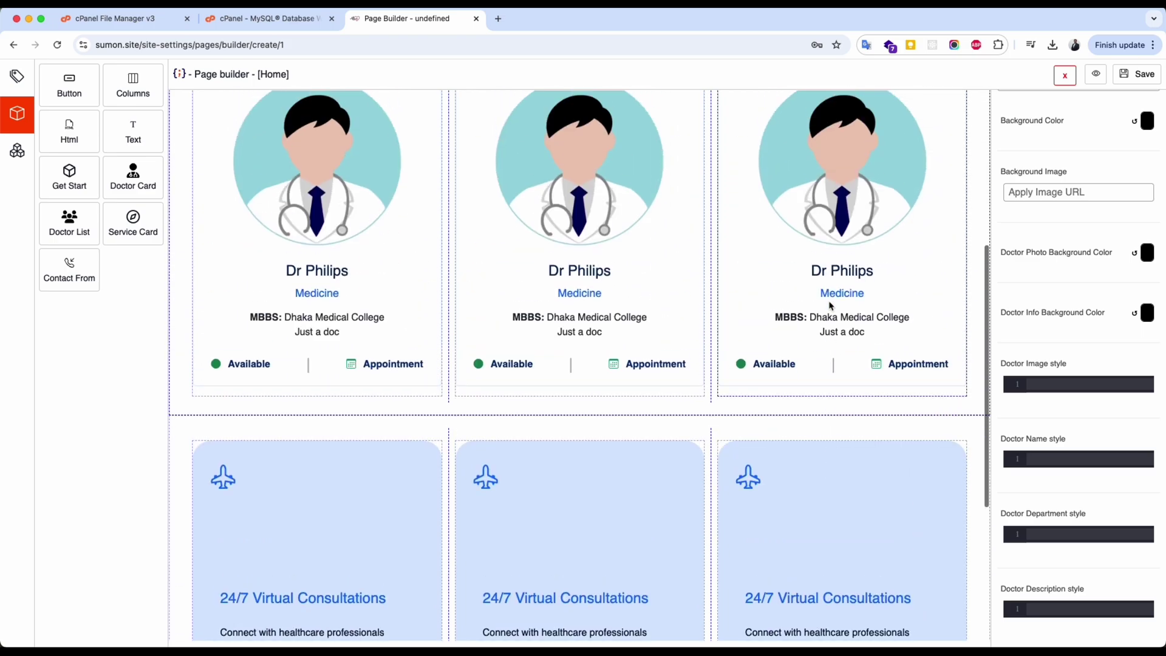
{"action": "scroll", "coordinate": [831, 305], "scroll_direction": "up", "scroll_amount": 5}
Preview the whole Home page, then return to the builder.
{"action": "left_click", "coordinate": [1096, 74]}
{"action": "scroll", "coordinate": [572, 404], "scroll_direction": "down", "scroll_amount": 2}
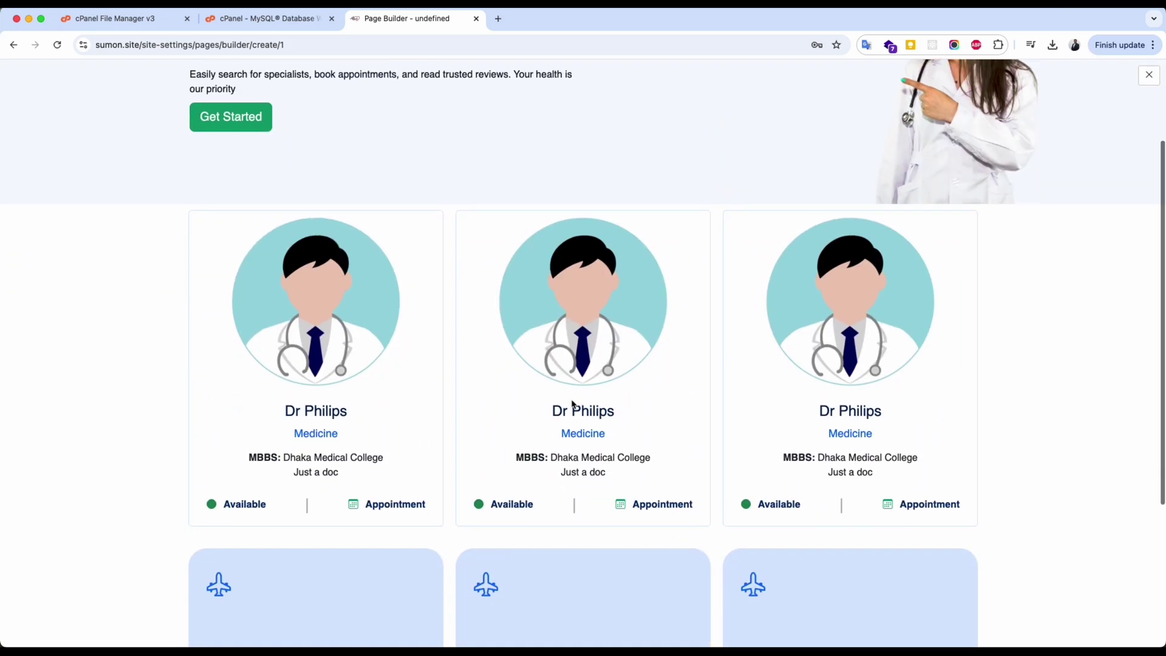
{"action": "scroll", "coordinate": [573, 403], "scroll_direction": "down", "scroll_amount": 3}
{"action": "scroll", "coordinate": [575, 403], "scroll_direction": "up", "scroll_amount": 5}
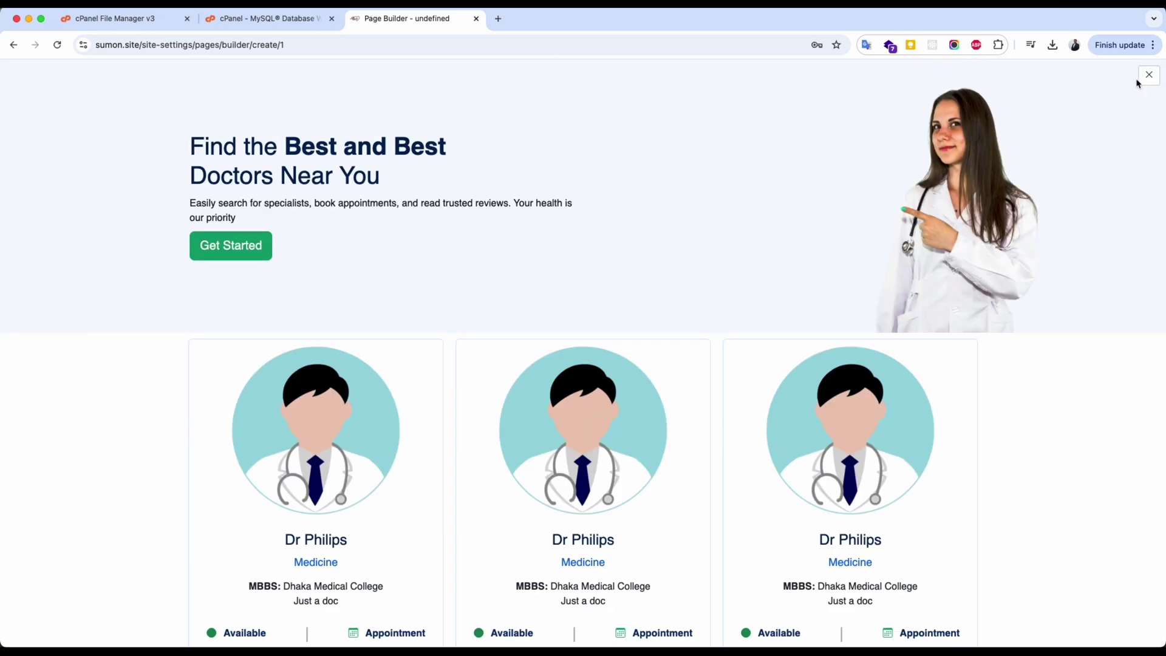
{"action": "left_click", "coordinate": [1149, 75]}
{"action": "scroll", "coordinate": [340, 346], "scroll_direction": "down", "scroll_amount": 5}
{"action": "left_click", "coordinate": [342, 348]}
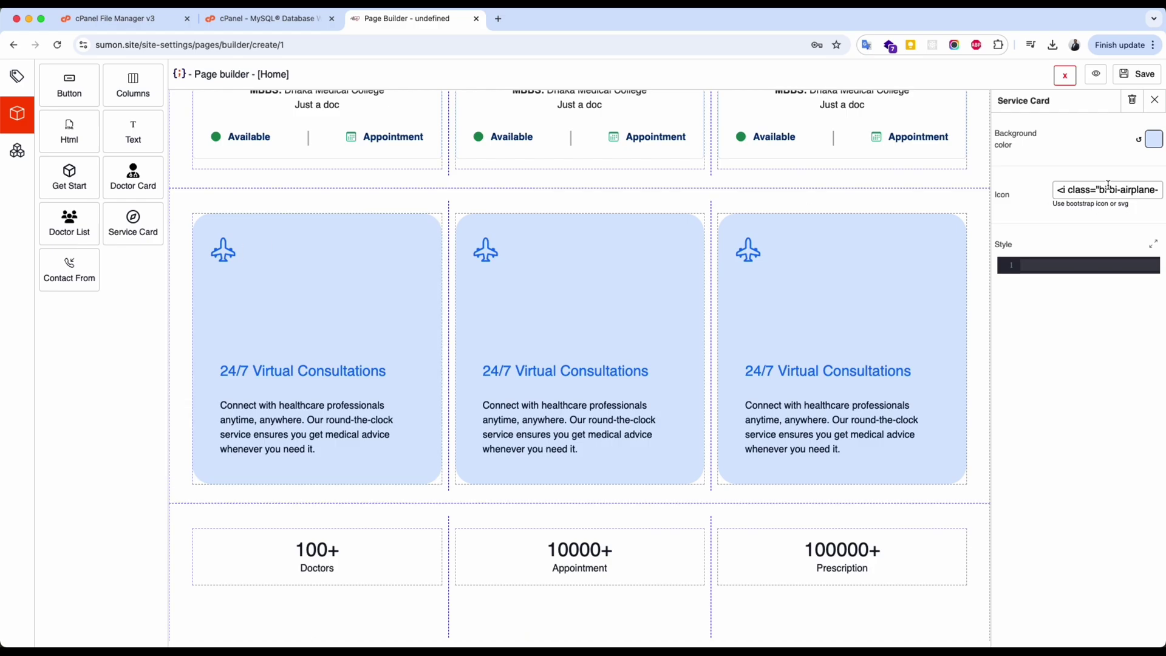
Replace the bi-airplane-engines icon class with bi-floppy in the first service card.
{"action": "left_click", "coordinate": [1109, 190]}
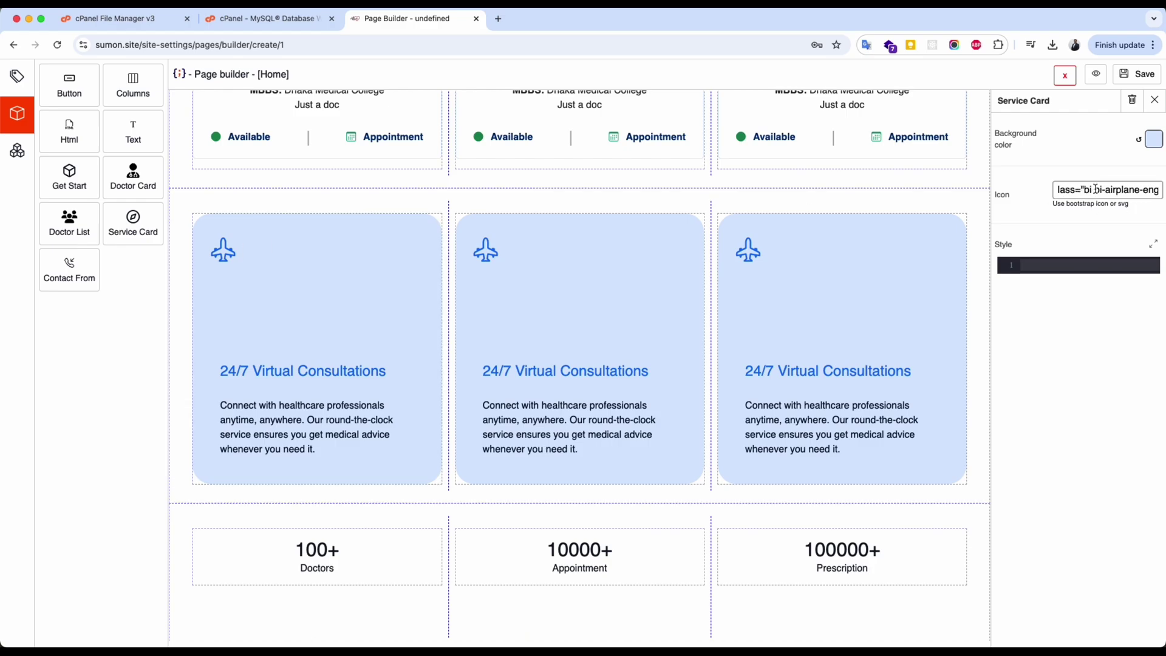
{"action": "left_click_drag", "start_coordinate": [1098, 190], "coordinate": [1148, 188]}
{"action": "key", "text": "BackSpace"}
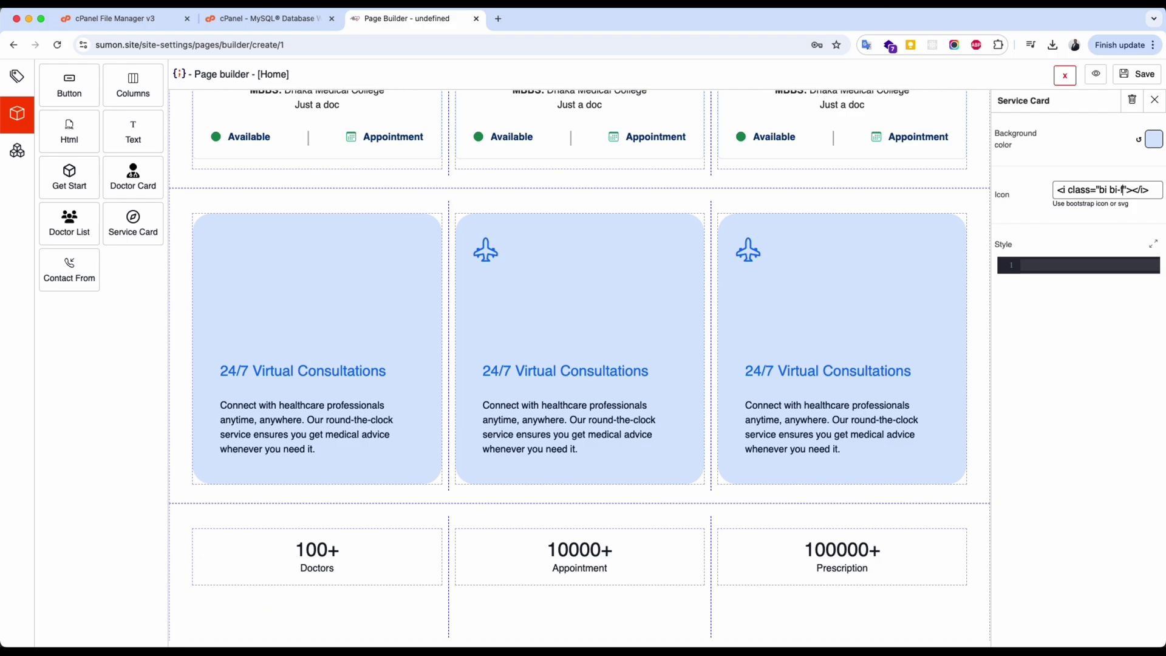
{"action": "type", "text": "bi-floppy\" st"}
{"action": "left_click", "coordinate": [1080, 262]}
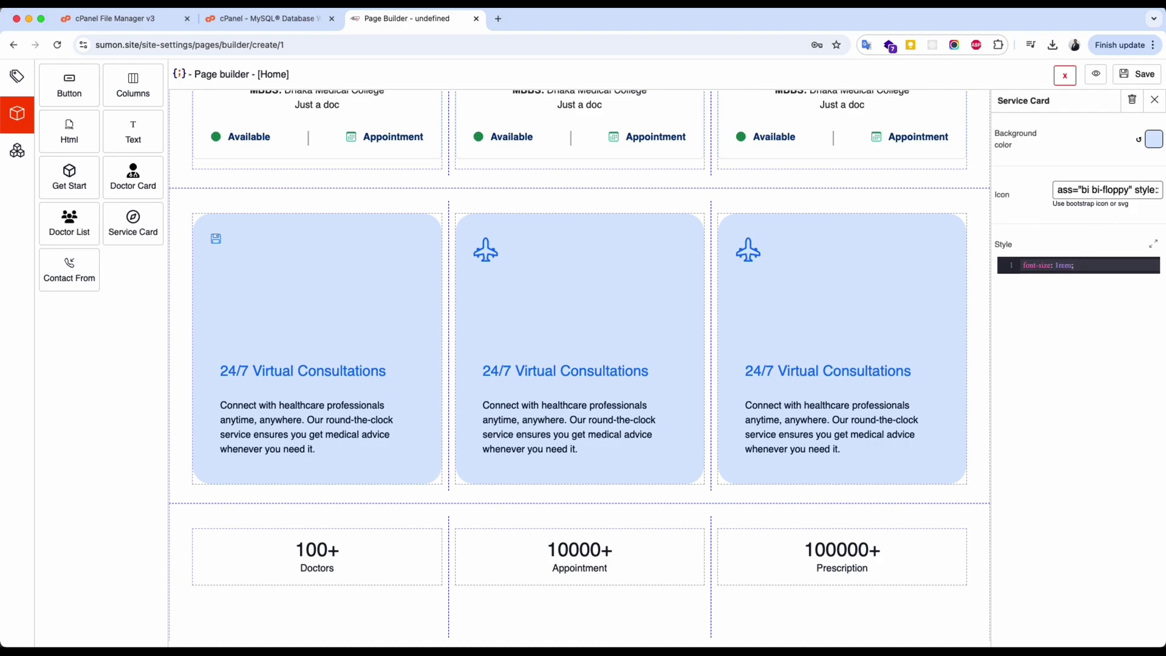
{"action": "type", "text": "\"font-style: 1rem;"}
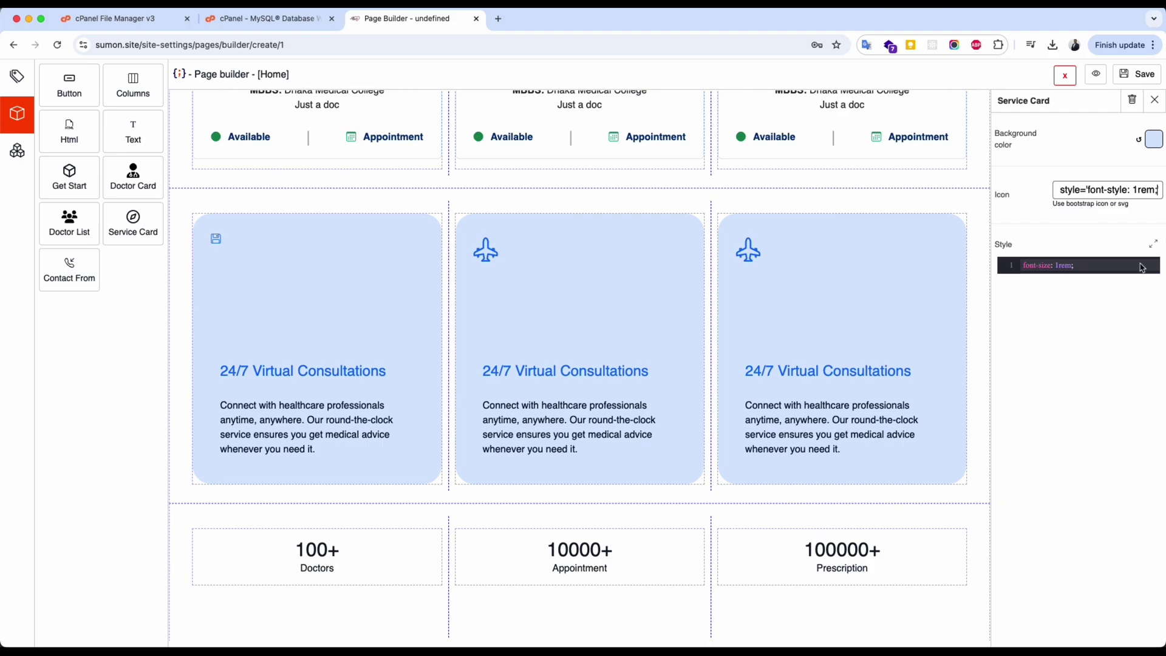
{"action": "left_click", "coordinate": [1067, 222]}
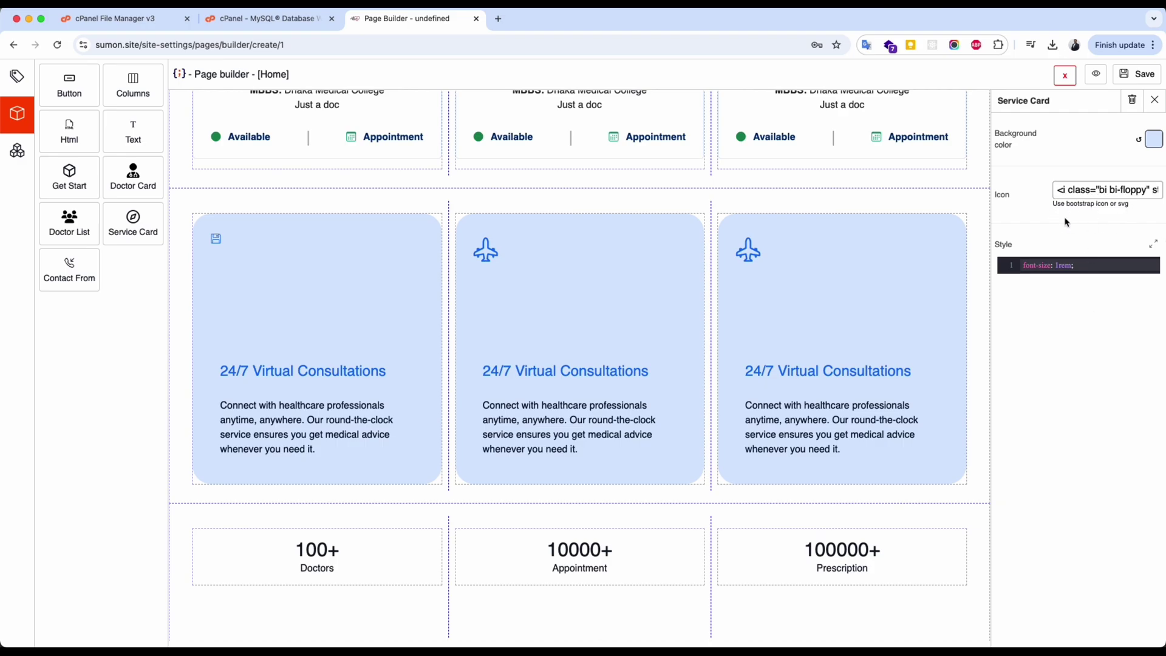
Add an fs-115 size class to the floppy icon and remove the oversized font size.
{"action": "triple_click", "coordinate": [1096, 184]}
{"action": "key", "text": "ctrl+v"}
{"action": "left_click", "coordinate": [1122, 192]}
{"action": "left_click_drag", "start_coordinate": [1100, 189], "coordinate": [1157, 190]}
{"action": "left_click", "coordinate": [1122, 190]}
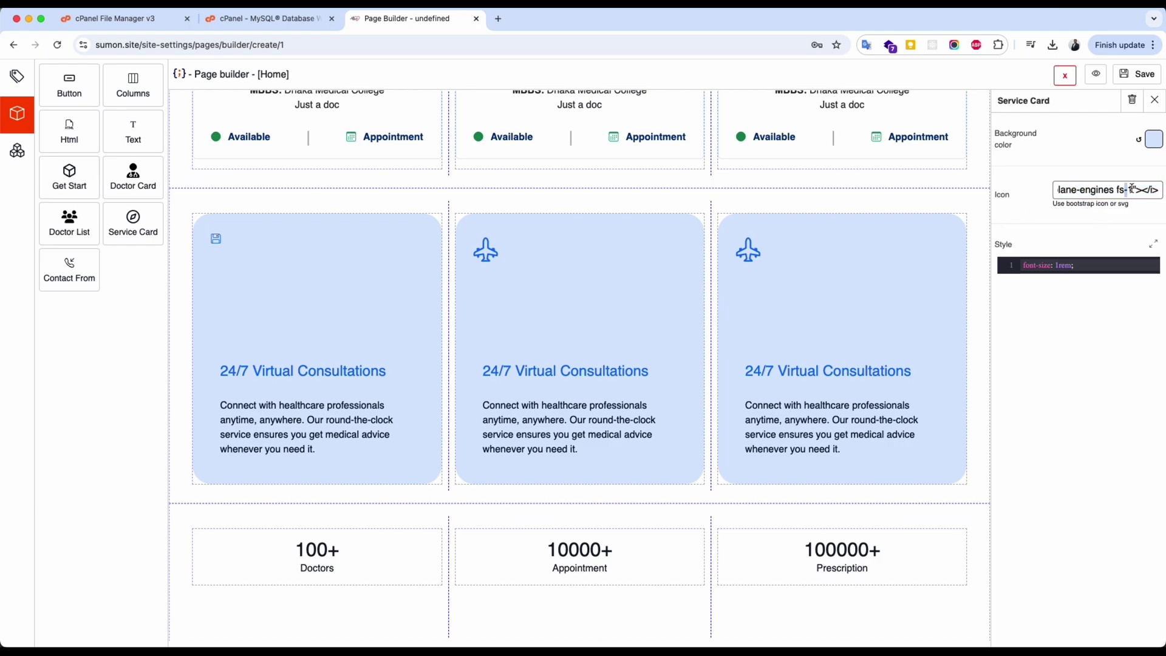
{"action": "double_click", "coordinate": [1132, 189]}
{"action": "key", "text": "ctrl+z"}
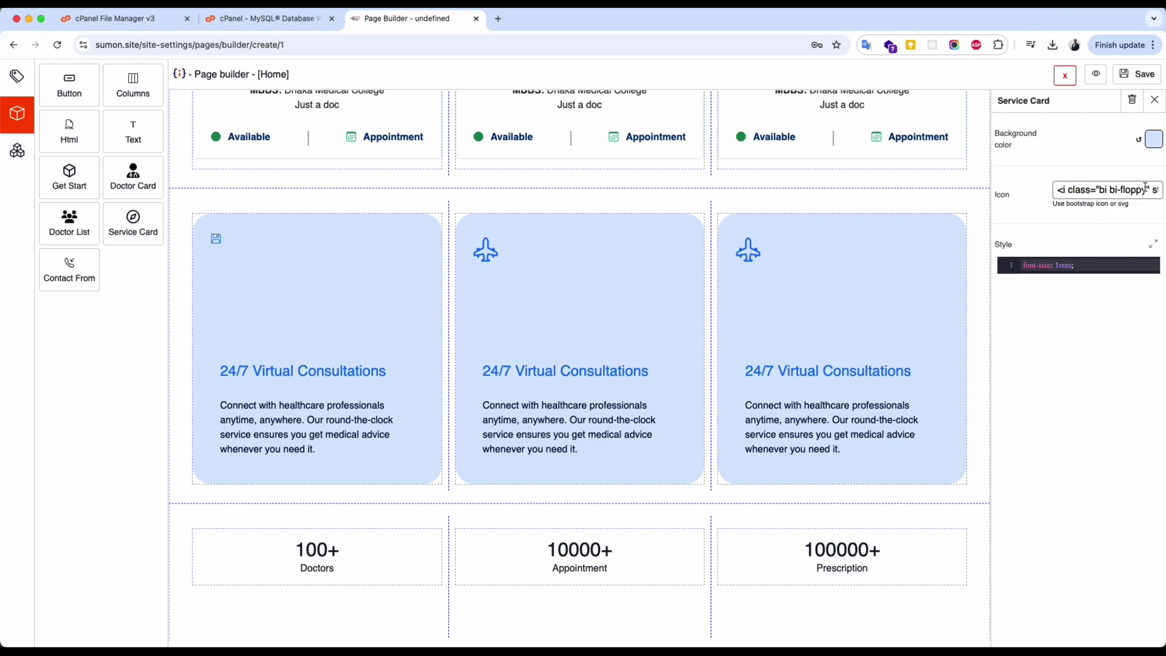
{"action": "type", "text": "fs-1"}
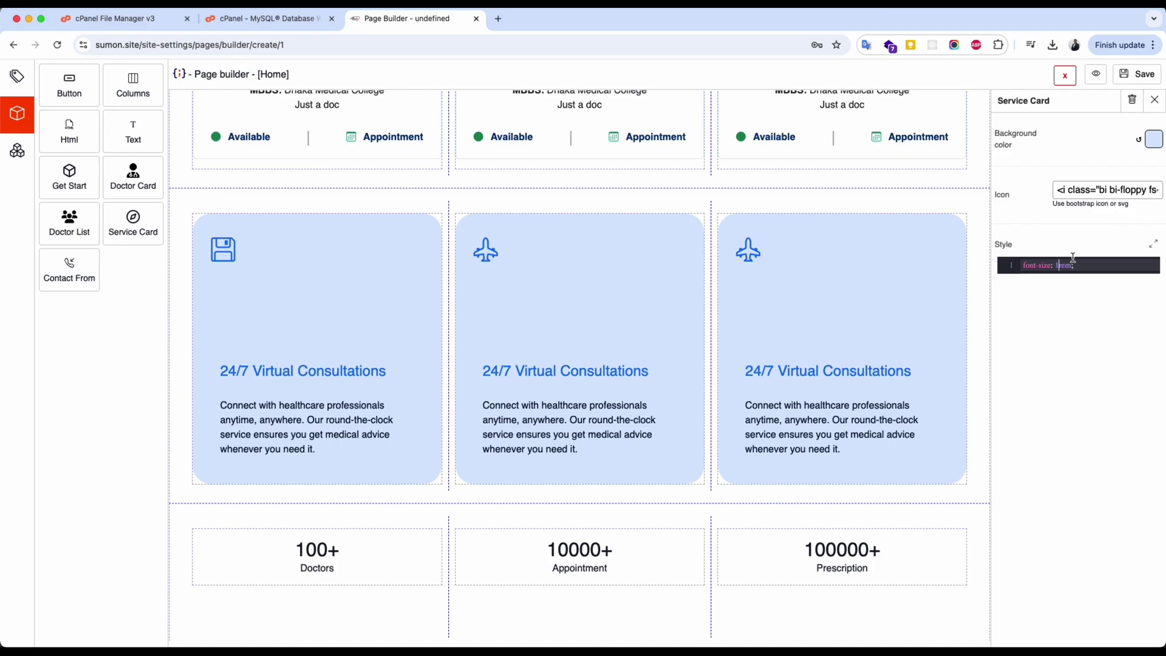
{"action": "type", "text": "15"}
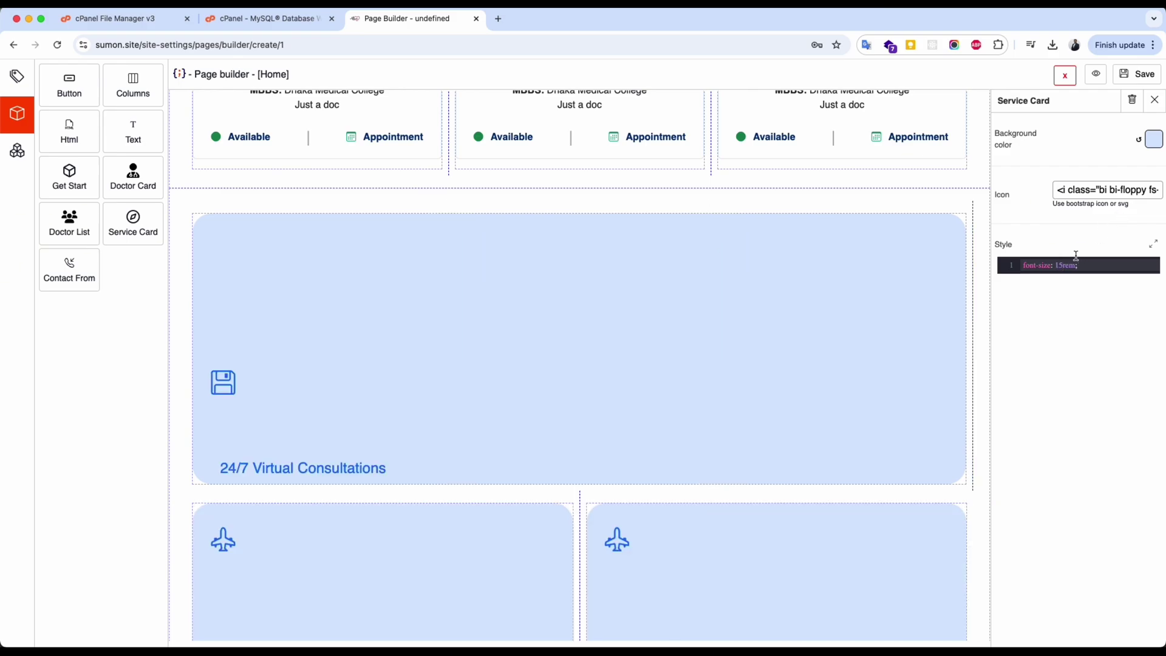
{"action": "key", "text": "BackSpace"}
{"action": "key", "text": "BackSpace"}
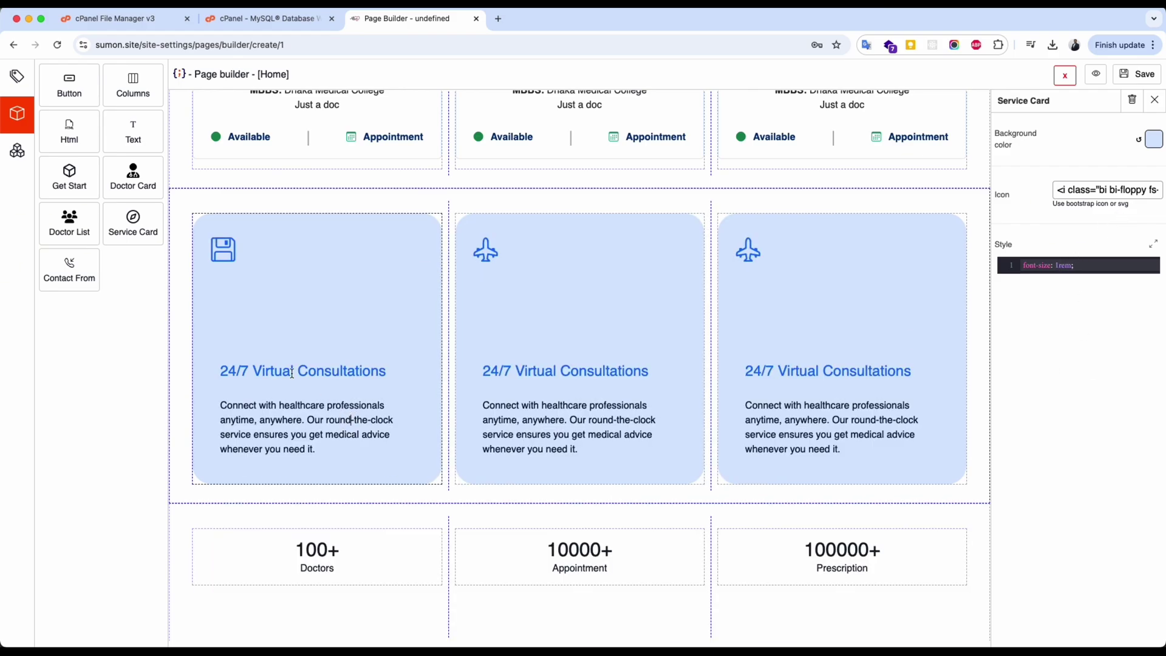
{"action": "left_click_drag", "start_coordinate": [291, 373], "coordinate": [389, 371]}
Change the first service card to 'We are the best' with description 'let't do business together'.
{"action": "triple_click", "coordinate": [286, 384]}
{"action": "key", "text": "BackSpace"}
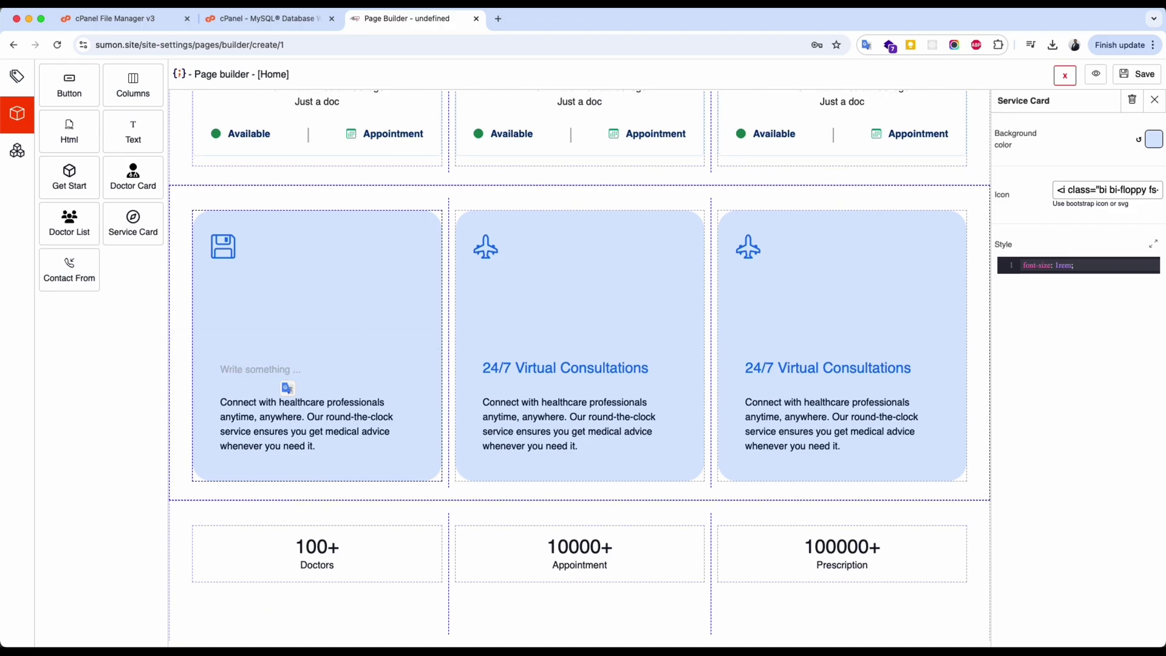
{"action": "key", "text": "super+z"}
{"action": "key", "text": "BackSpace"}
{"action": "key", "text": "BackSpace"}
{"action": "key", "text": "BackSpace"}
{"action": "key", "text": "BackSpace"}
{"action": "key", "text": "BackSpace"}
{"action": "key", "text": "BackSpace"}
{"action": "key", "text": "BackSpace"}
{"action": "key", "text": "BackSpace"}
{"action": "key", "text": "BackSpace"}
{"action": "key", "text": "BackSpace"}
{"action": "key", "text": "BackSpace"}
{"action": "key", "text": "BackSpace"}
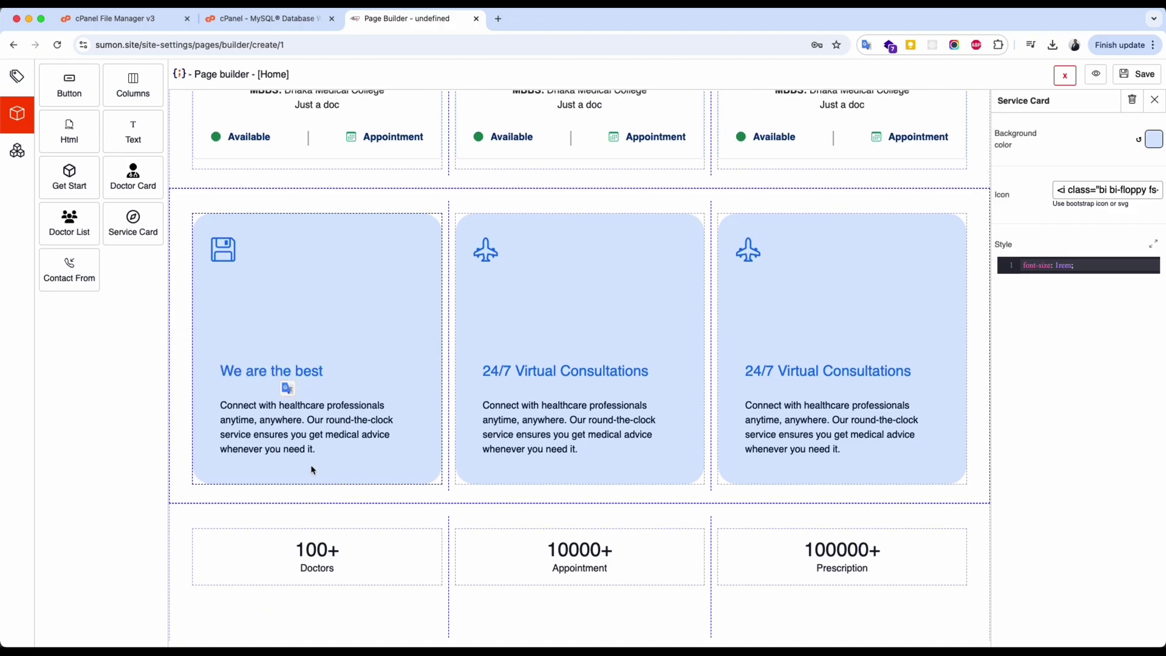
{"action": "triple_click", "coordinate": [231, 410]}
{"action": "type", "text": "let't do business together"}
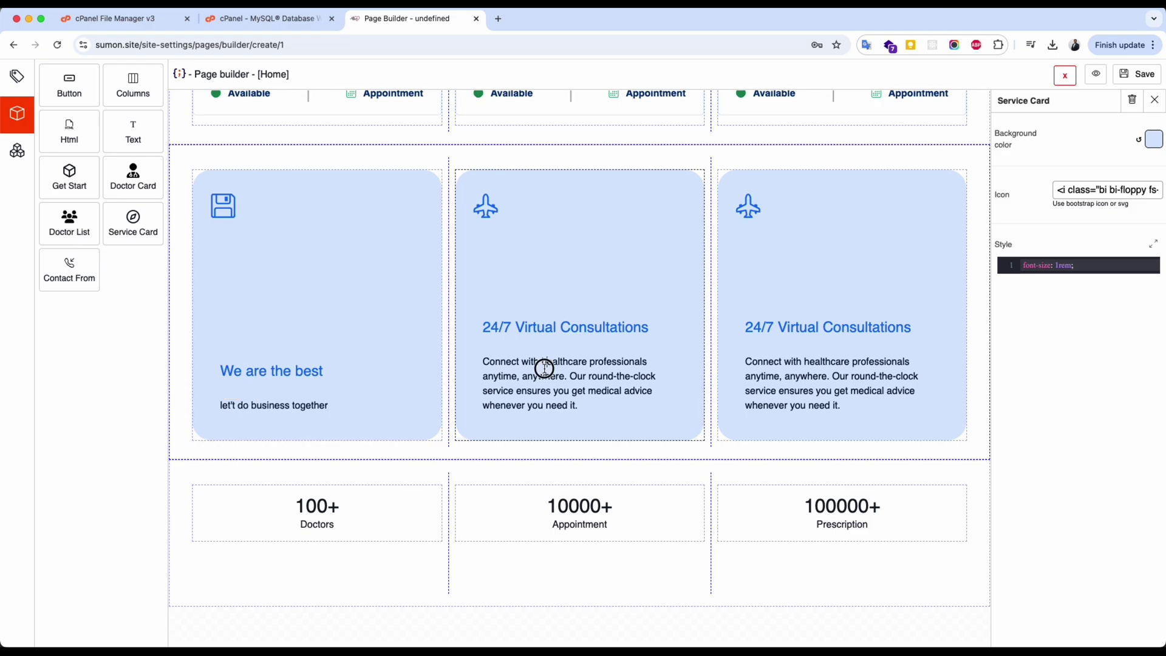
{"action": "left_click", "coordinate": [337, 507]}
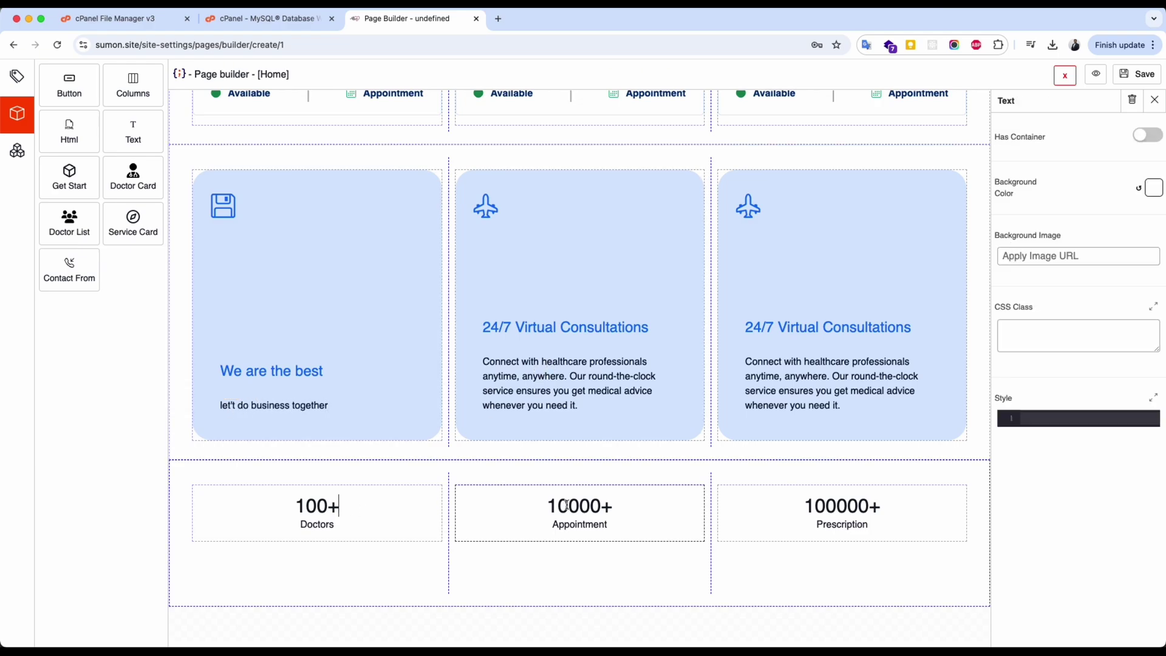
{"action": "double_click", "coordinate": [835, 524]}
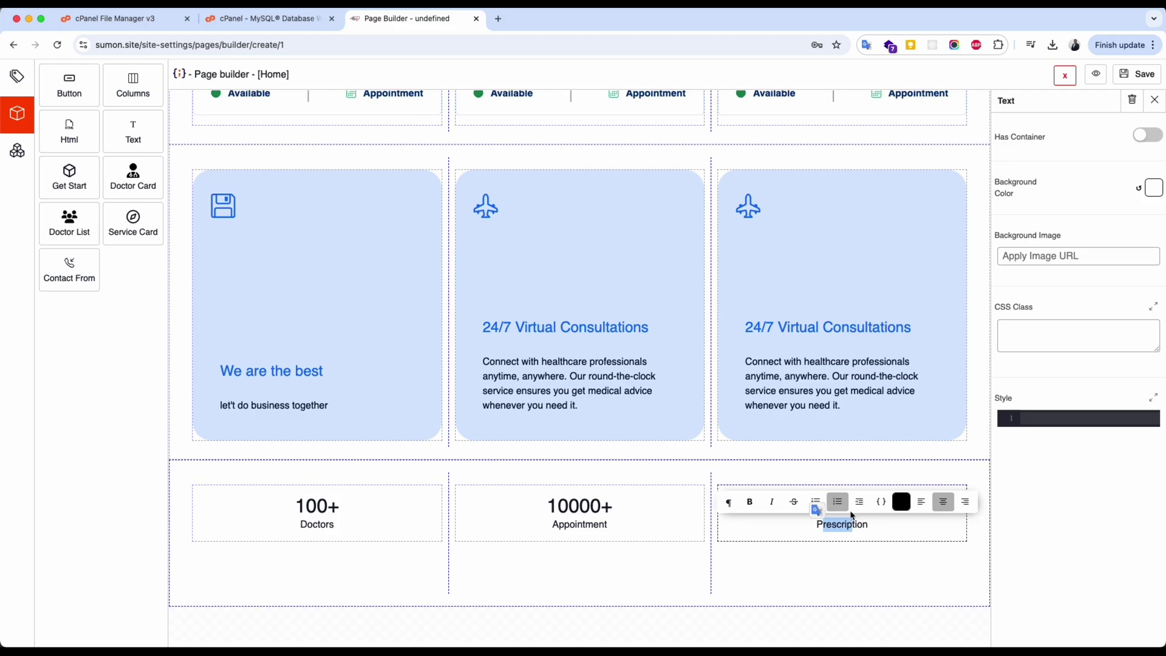
{"action": "left_click", "coordinate": [626, 508]}
Save the Home page and check it on sumon.site in a new tab.
{"action": "left_click", "coordinate": [1137, 75]}
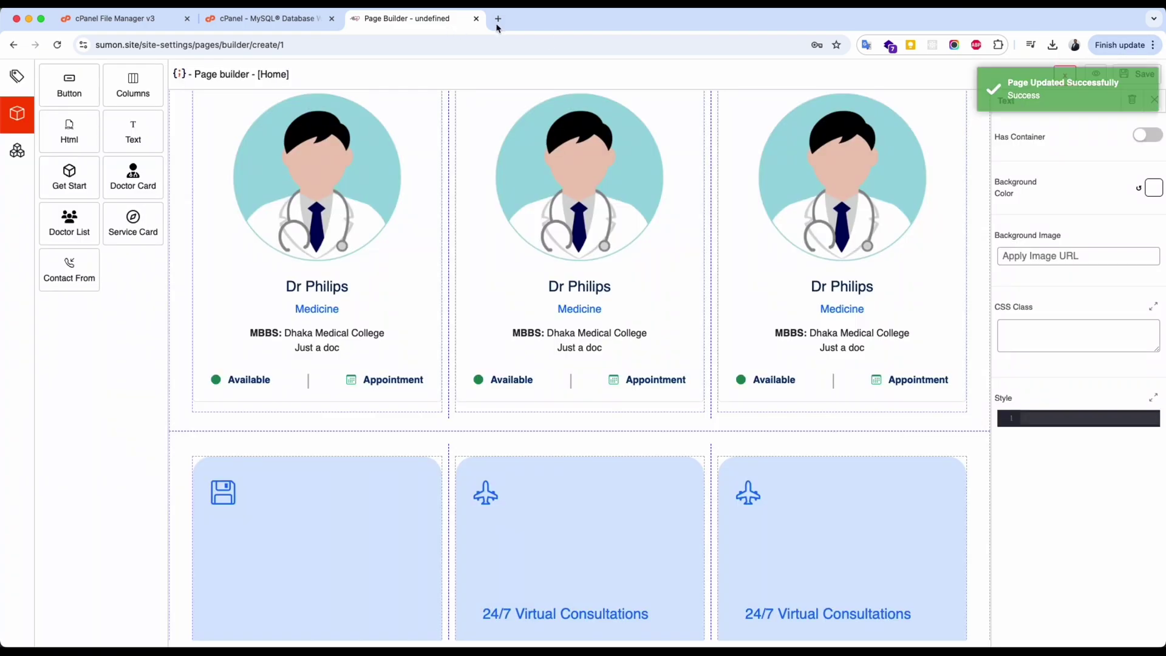
{"action": "left_click", "coordinate": [498, 18]}
{"action": "type", "text": "sumon.site"}
{"action": "key", "text": "Return"}
{"action": "left_click_drag", "start_coordinate": [190, 175], "coordinate": [440, 257]}
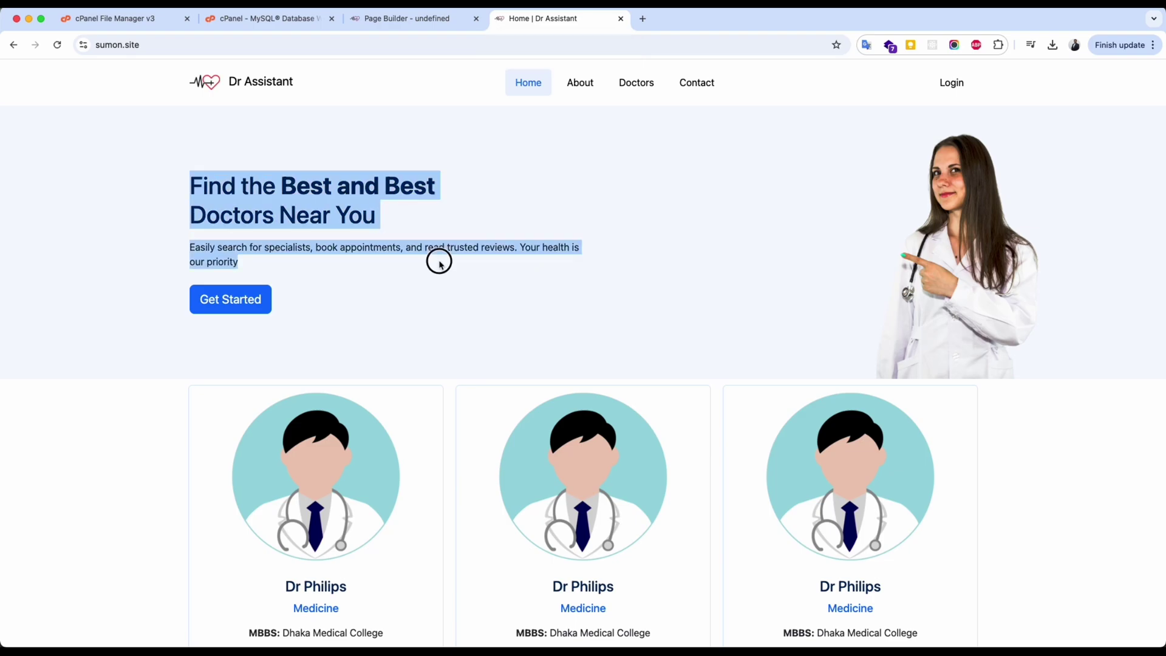
{"action": "scroll", "coordinate": [615, 258], "scroll_direction": "down", "scroll_amount": 10}
{"action": "scroll", "coordinate": [447, 282], "scroll_direction": "up", "scroll_amount": 10}
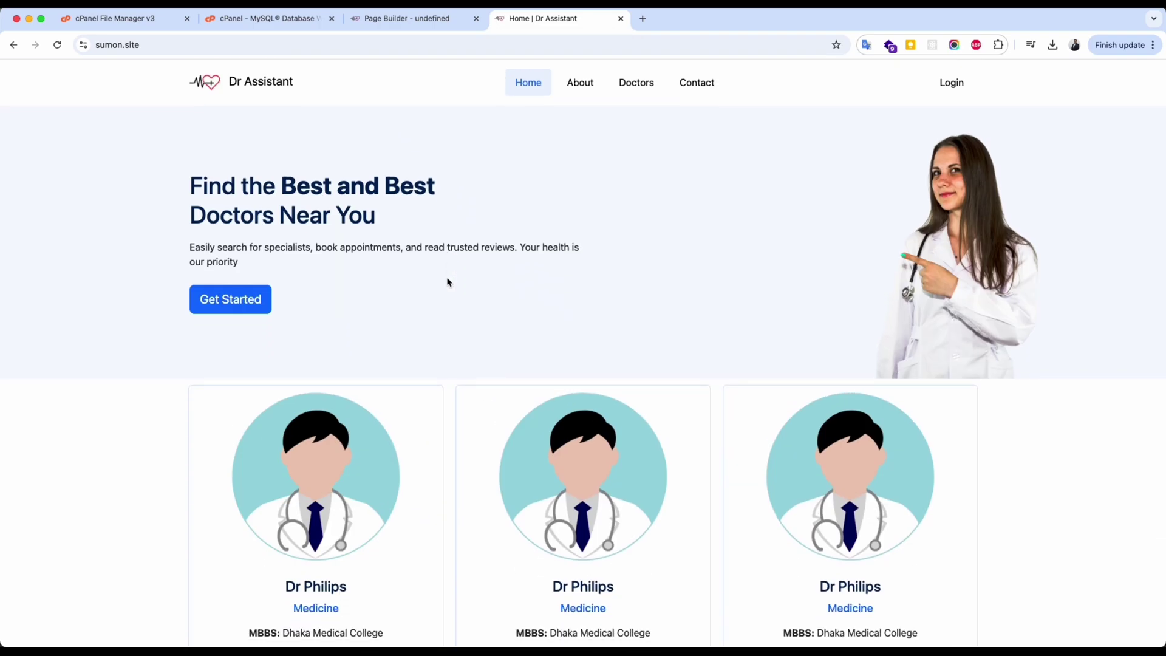
{"action": "left_click", "coordinate": [416, 20]}
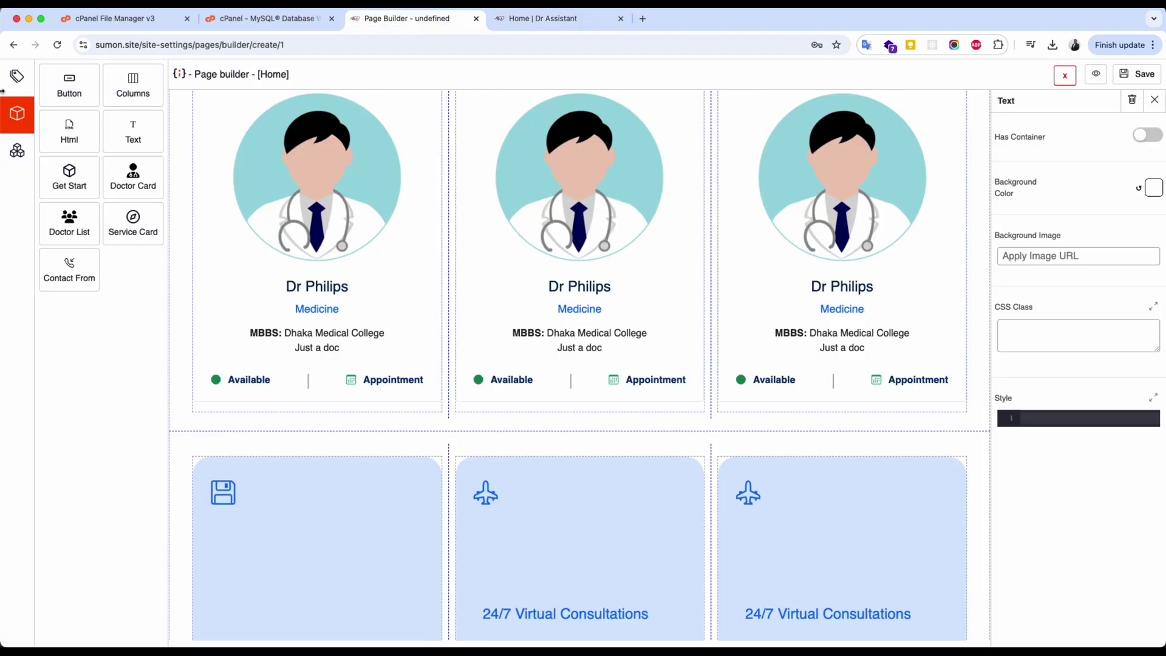
Add a name-type meta tag called title, holding the site's name, to the Home page.
{"action": "left_click", "coordinate": [17, 76]}
{"action": "left_click", "coordinate": [82, 77]}
{"action": "left_click", "coordinate": [81, 92]}
{"action": "left_click", "coordinate": [81, 79]}
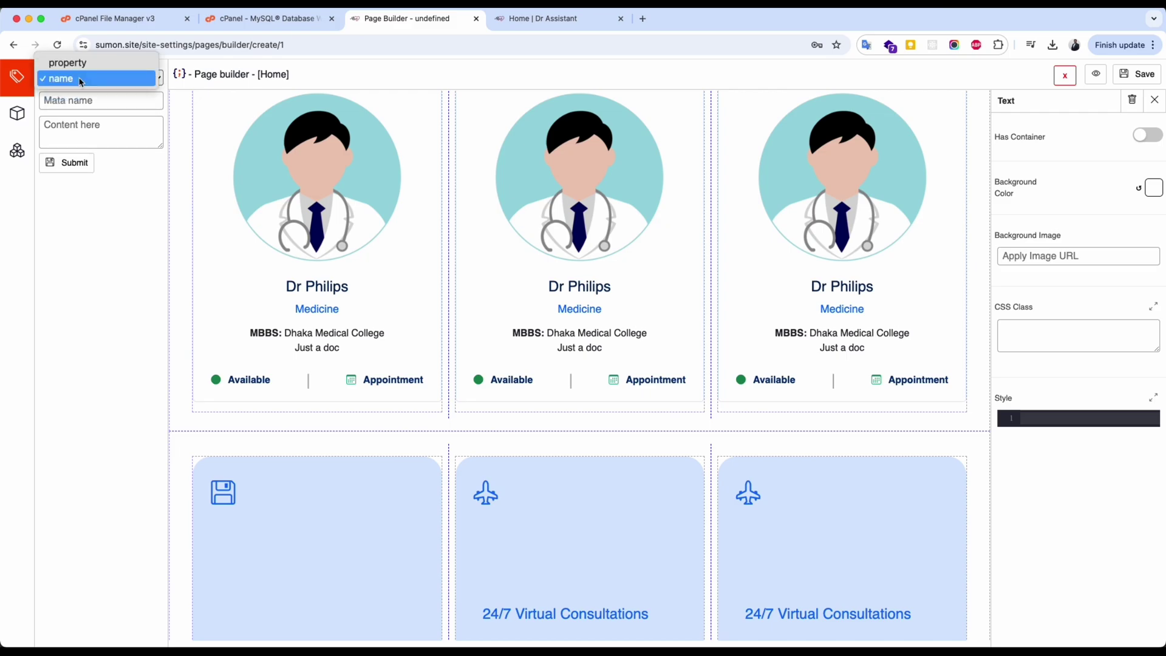
{"action": "left_click", "coordinate": [67, 62]}
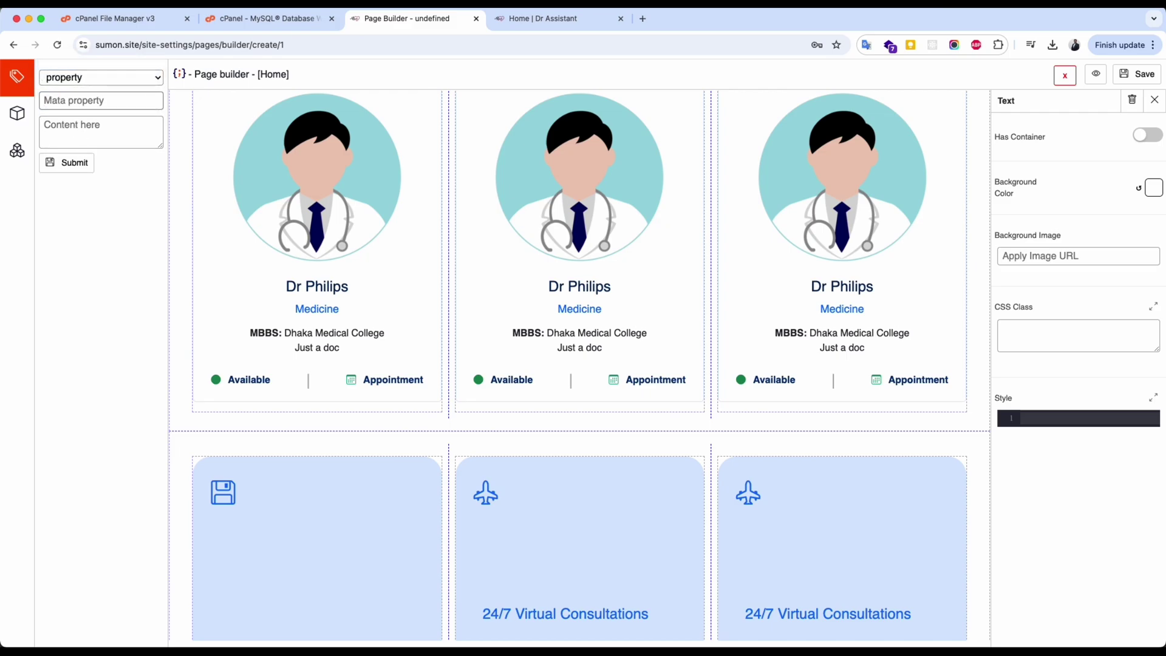
{"action": "left_click", "coordinate": [88, 78]}
{"action": "left_click", "coordinate": [84, 92]}
{"action": "left_click", "coordinate": [84, 103]}
{"action": "type", "text": "title"}
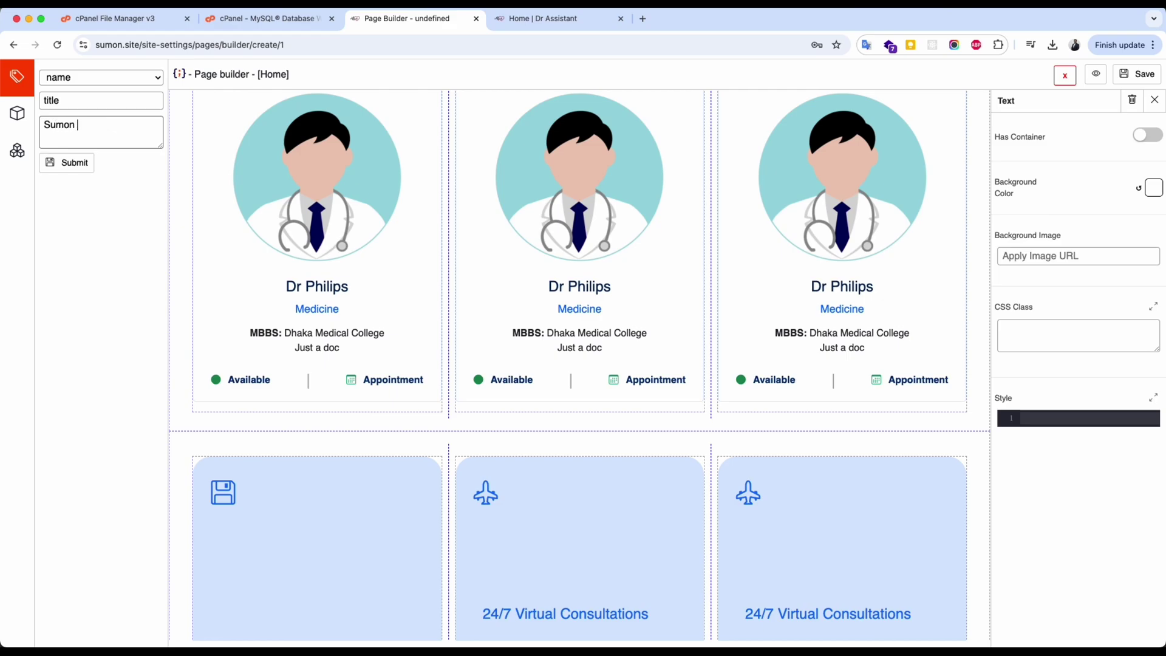
{"action": "left_click", "coordinate": [69, 162]}
Save the Home page and leave the page builder for its Update Page form.
{"action": "left_click", "coordinate": [17, 113]}
{"action": "left_click", "coordinate": [1133, 84]}
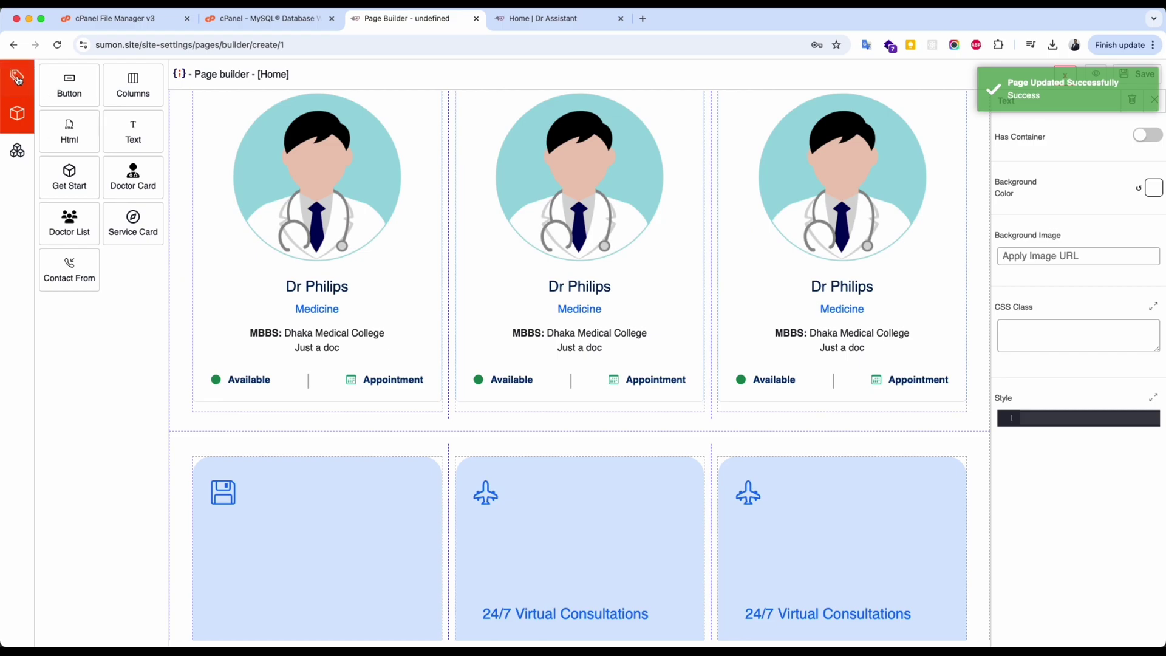
{"action": "left_click", "coordinate": [17, 77]}
{"action": "left_click", "coordinate": [1064, 74]}
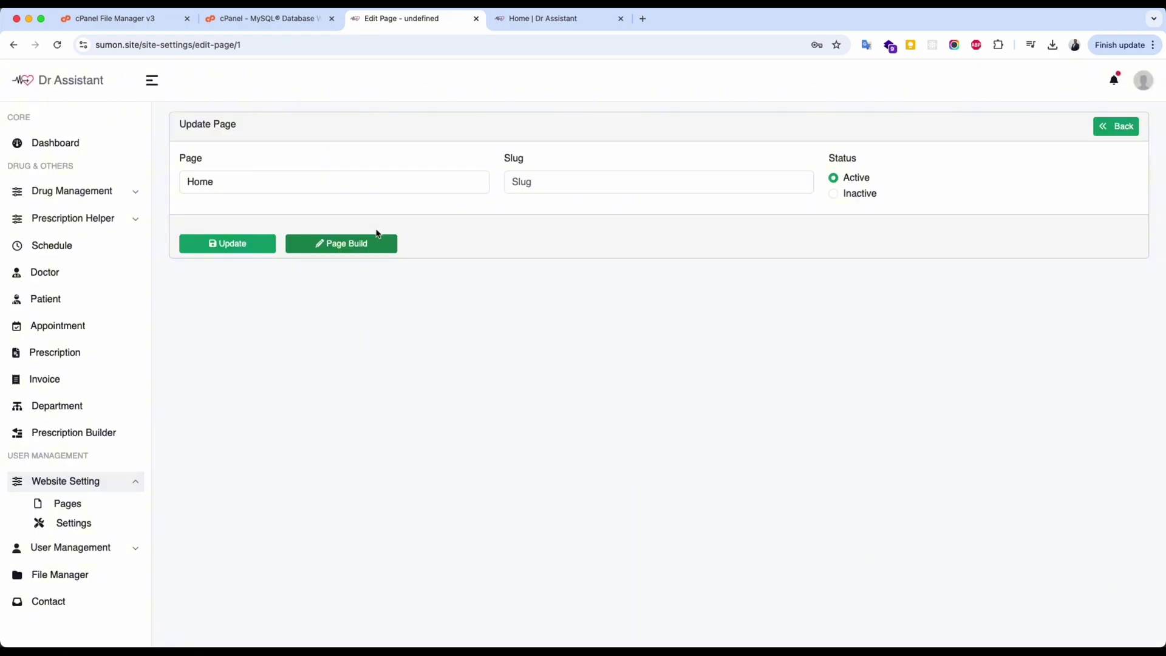
Go to the Pages list and look at the menu ordering setup.
{"action": "left_click", "coordinate": [67, 504]}
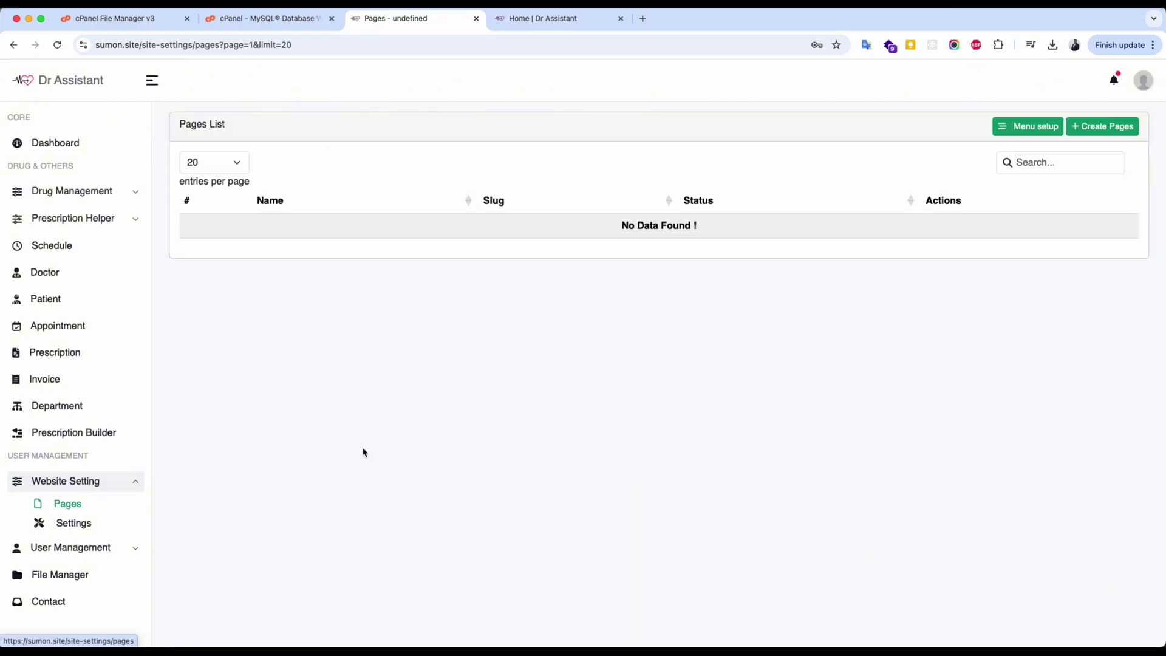
{"action": "left_click", "coordinate": [1012, 124]}
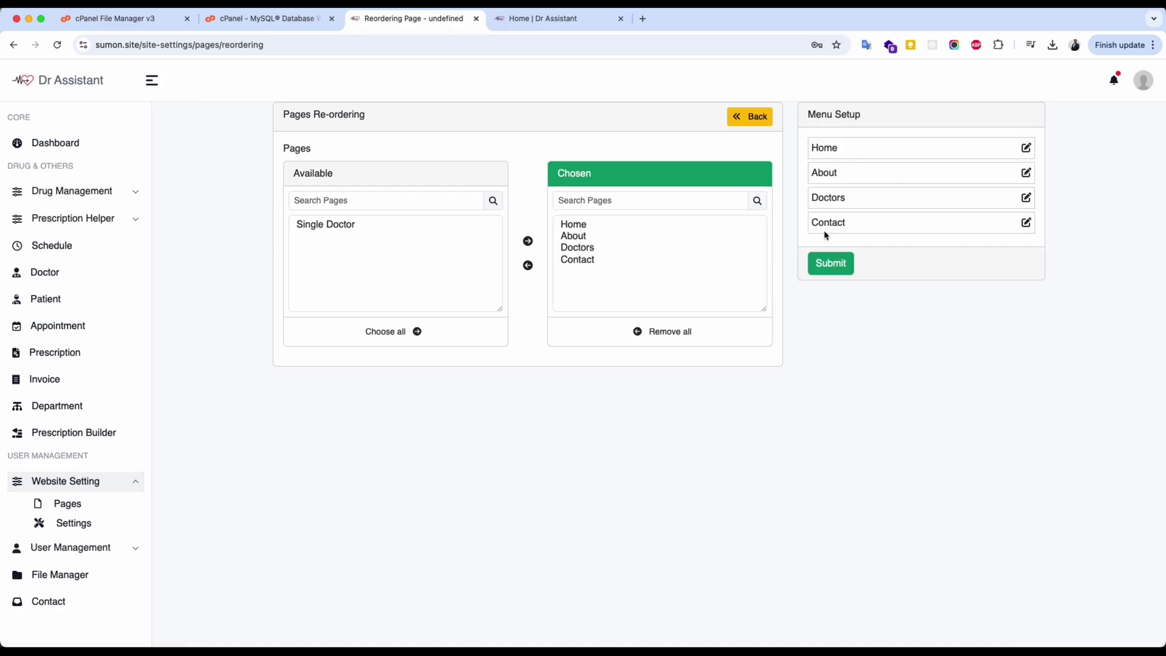
{"action": "left_click", "coordinate": [70, 506]}
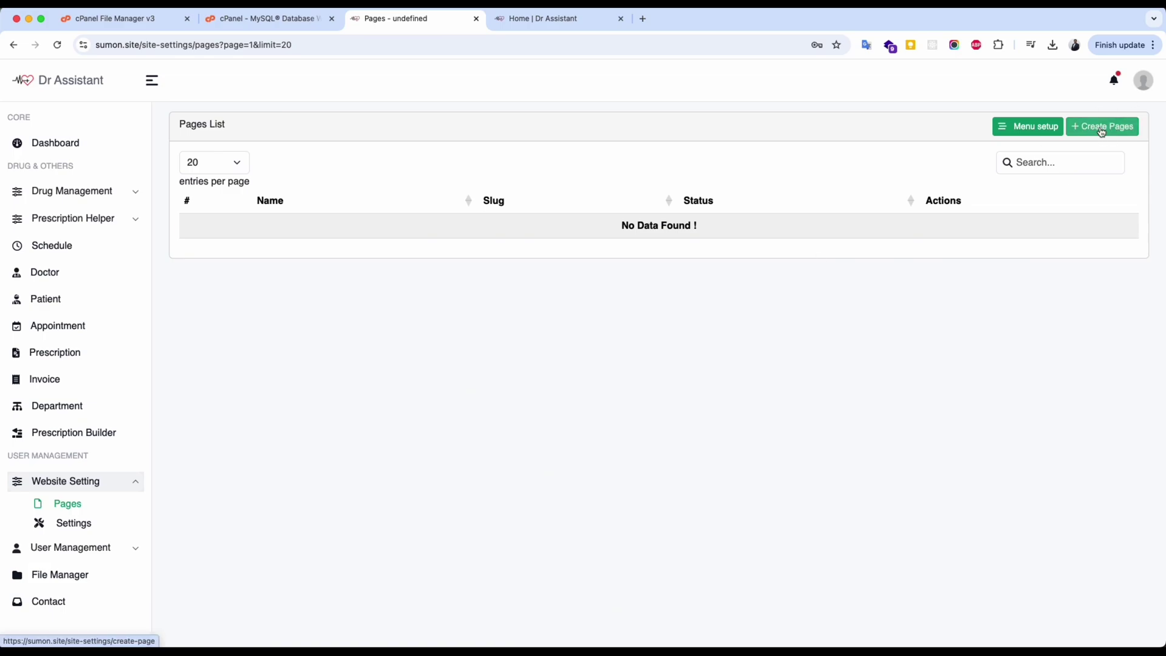
Create the page 'Test page' with slug test-page, save it, and open it in the page builder.
{"action": "left_click", "coordinate": [373, 186]}
{"action": "type", "text": "Test page"}
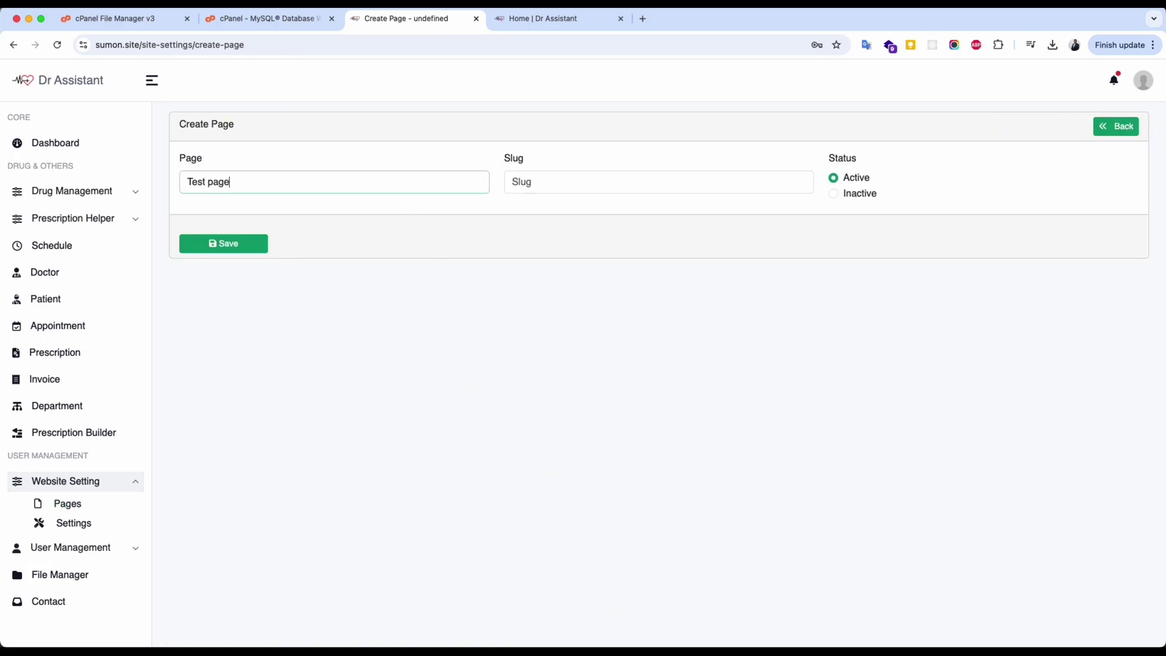
{"action": "left_click", "coordinate": [659, 182]}
{"action": "type", "text": "test-page"}
{"action": "left_click", "coordinate": [217, 243]}
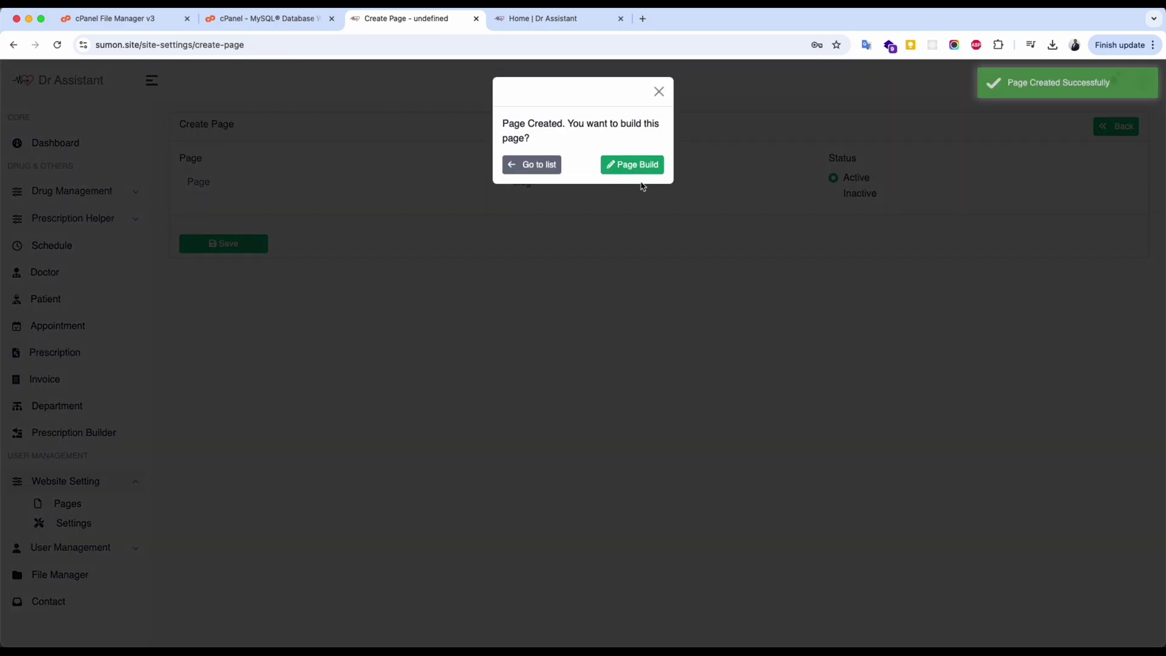
{"action": "left_click", "coordinate": [633, 165]}
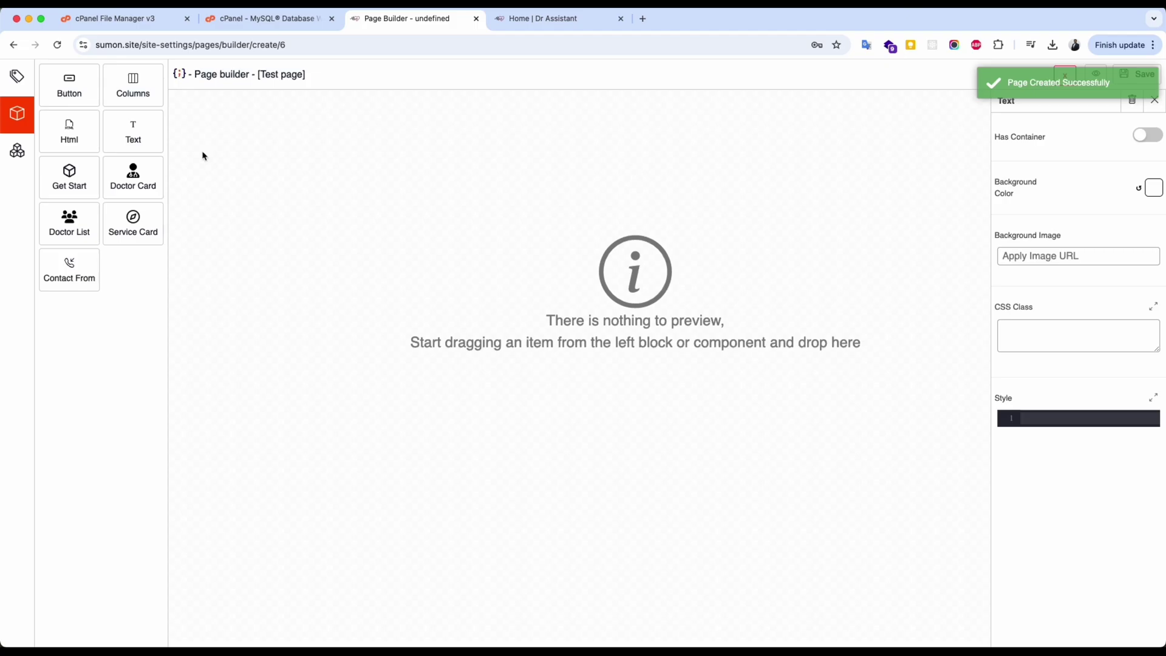
Add a three-column row with a centred Heading 2 'This is a test page' in the middle column.
{"action": "left_click_drag", "start_coordinate": [133, 108], "coordinate": [417, 224]}
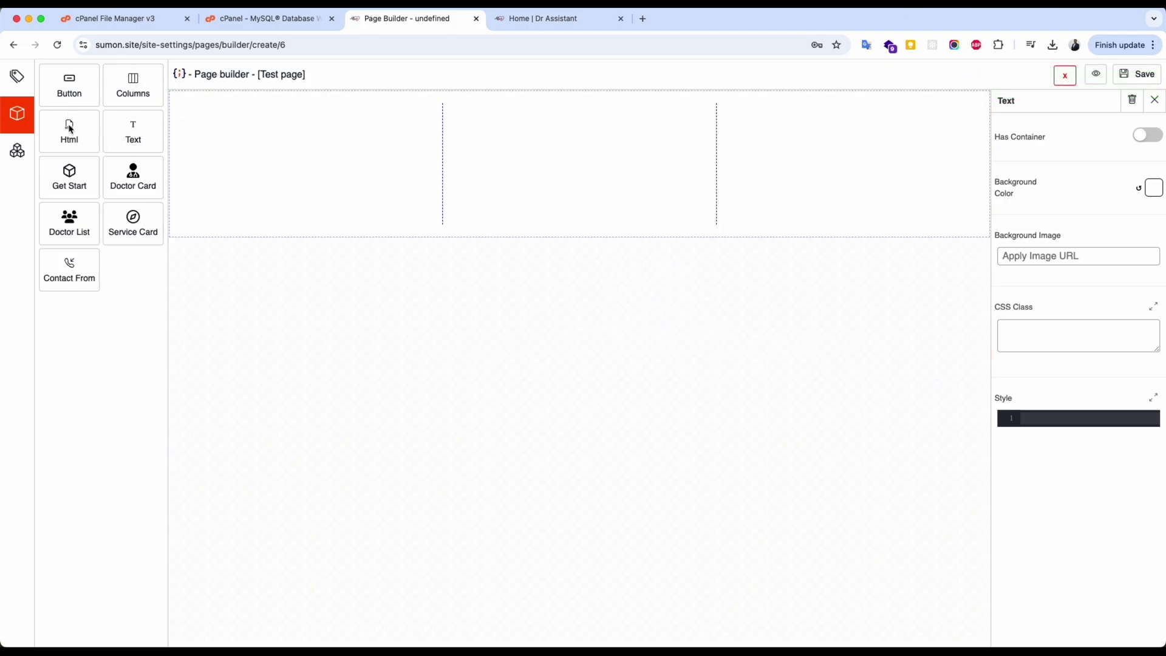
{"action": "left_click_drag", "start_coordinate": [135, 130], "coordinate": [546, 152]}
{"action": "type", "text": "T"}
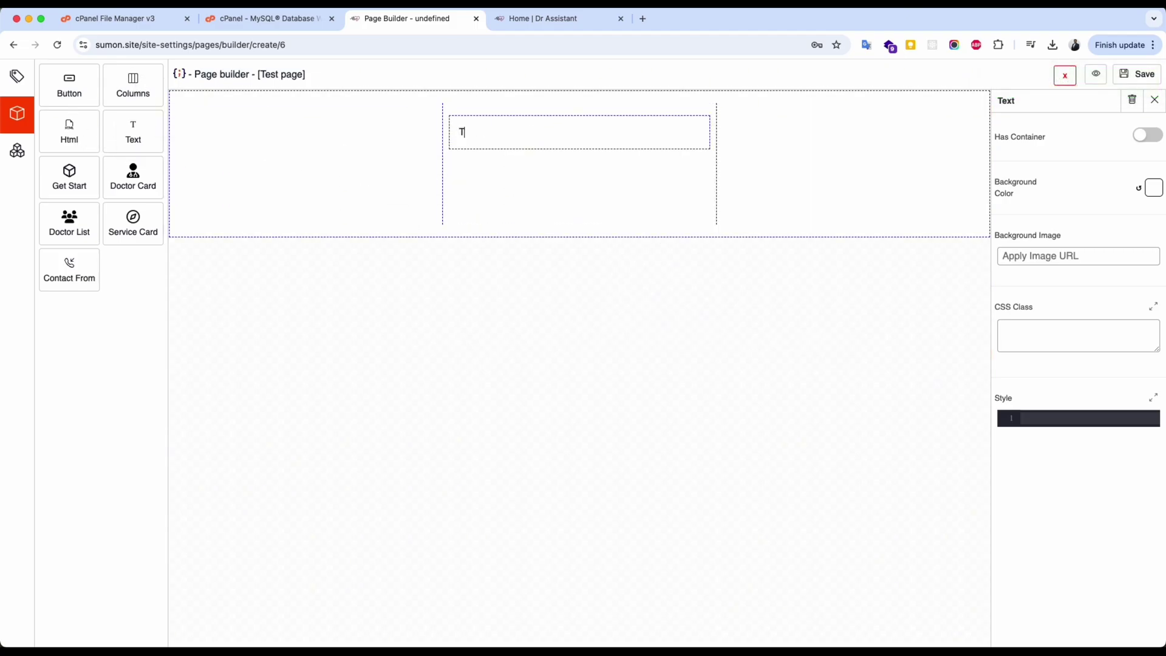
{"action": "type", "text": "his is a test page"}
{"action": "key", "text": "super+a"}
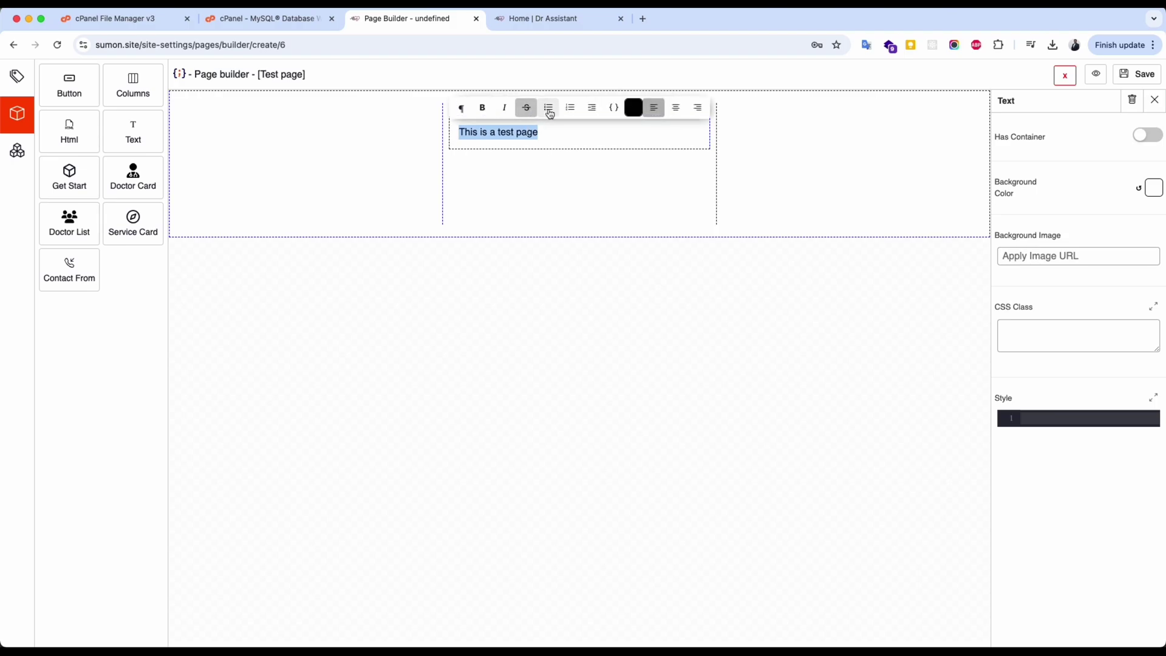
{"action": "left_click", "coordinate": [676, 107]}
{"action": "left_click", "coordinate": [460, 108]}
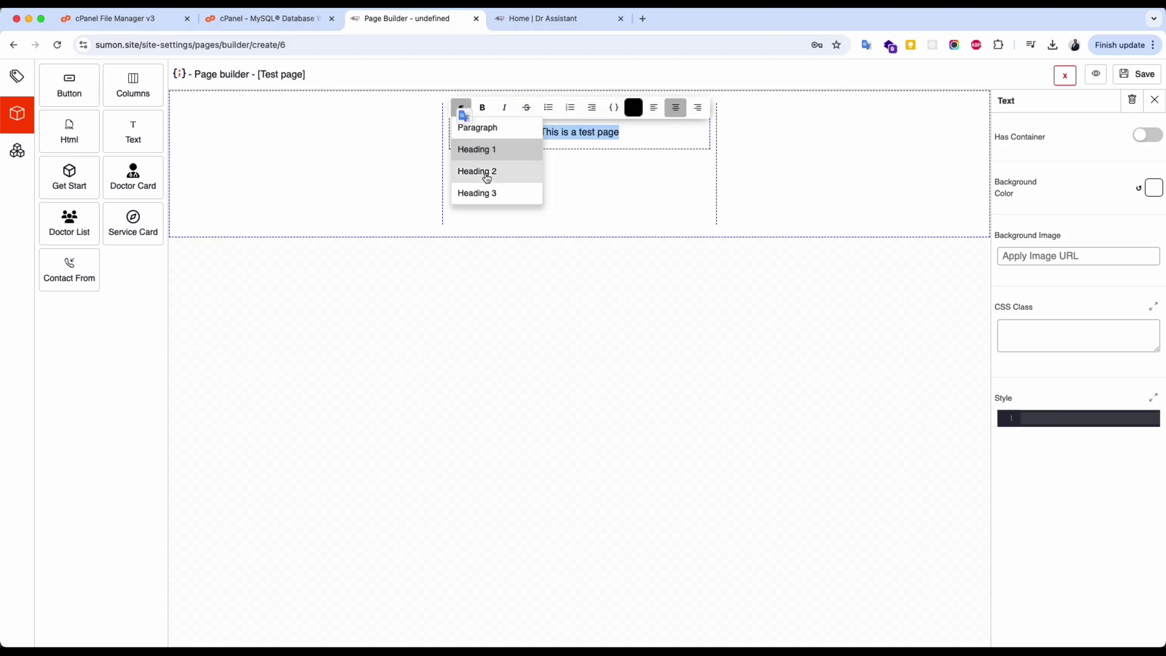
{"action": "left_click", "coordinate": [489, 171]}
{"action": "left_click", "coordinate": [690, 108]}
{"action": "left_click", "coordinate": [643, 187]}
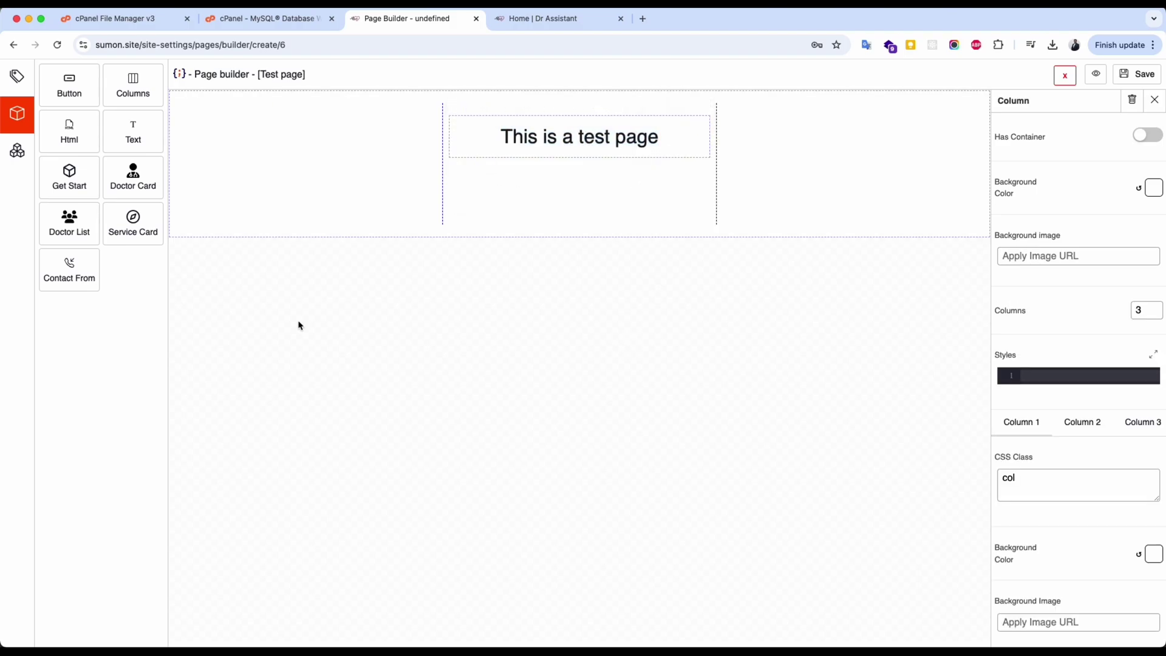
Add a blue HTML block reading 'This is a html text' below the row and save the page.
{"action": "left_click_drag", "start_coordinate": [81, 144], "coordinate": [504, 260]}
{"action": "left_click", "coordinate": [505, 260]}
{"action": "left_click", "coordinate": [1074, 395]}
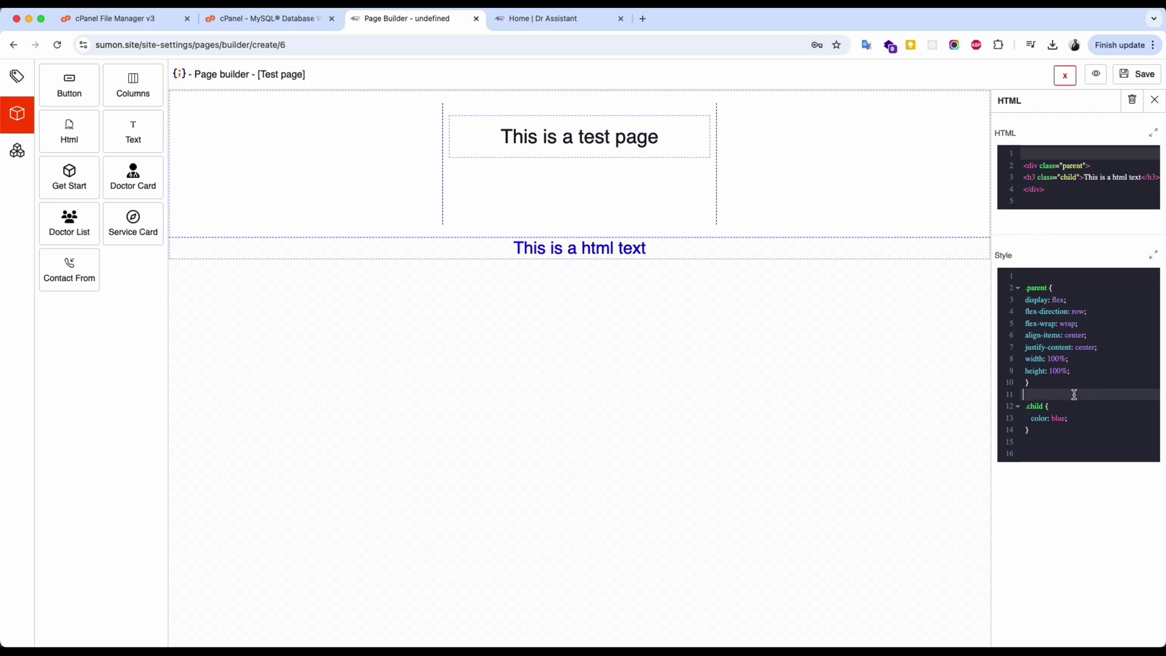
{"action": "left_click", "coordinate": [1153, 132]}
{"action": "left_click", "coordinate": [552, 318]}
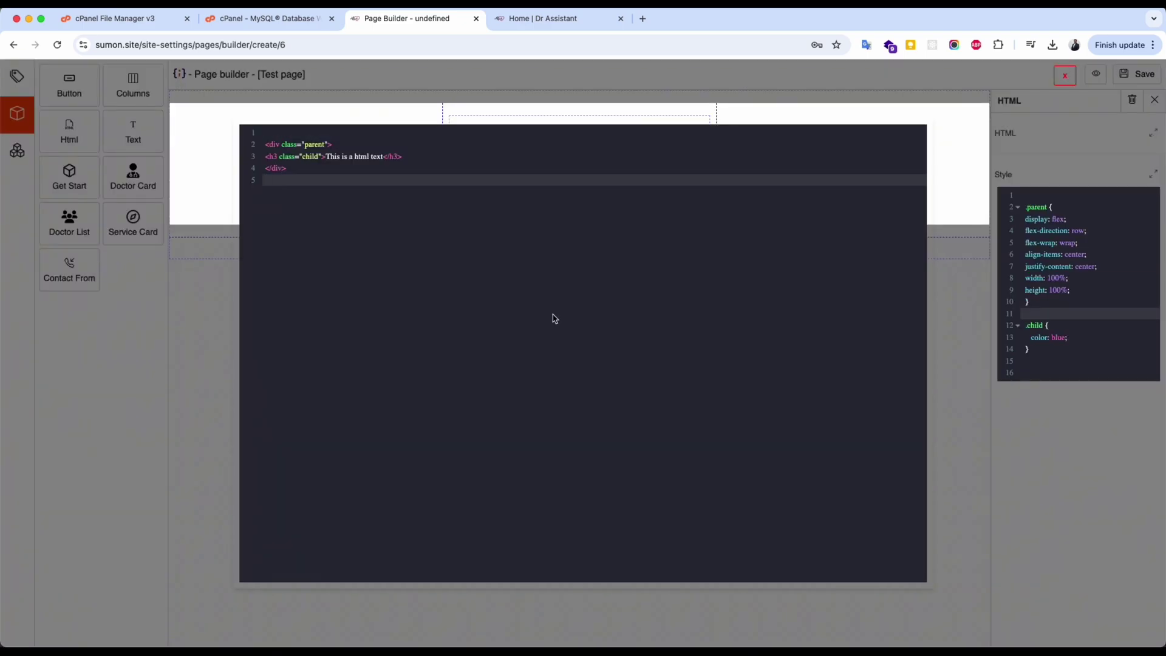
{"action": "left_click", "coordinate": [955, 283]}
{"action": "left_click", "coordinate": [1153, 255]}
{"action": "left_click", "coordinate": [1020, 343]}
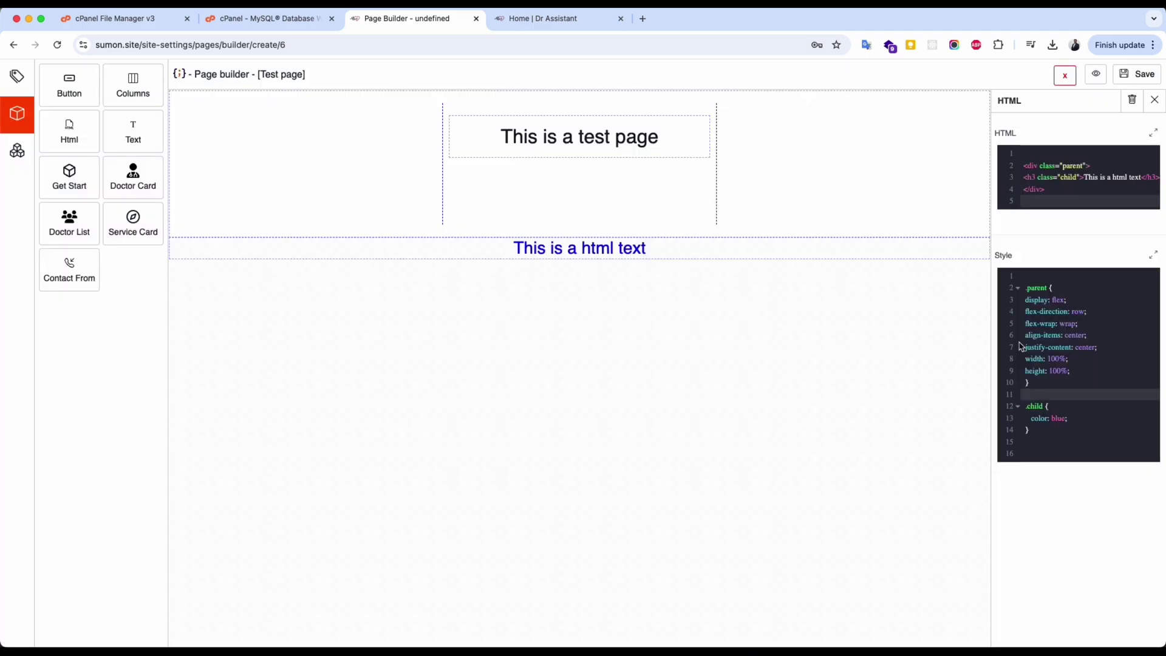
{"action": "left_click", "coordinate": [1134, 76]}
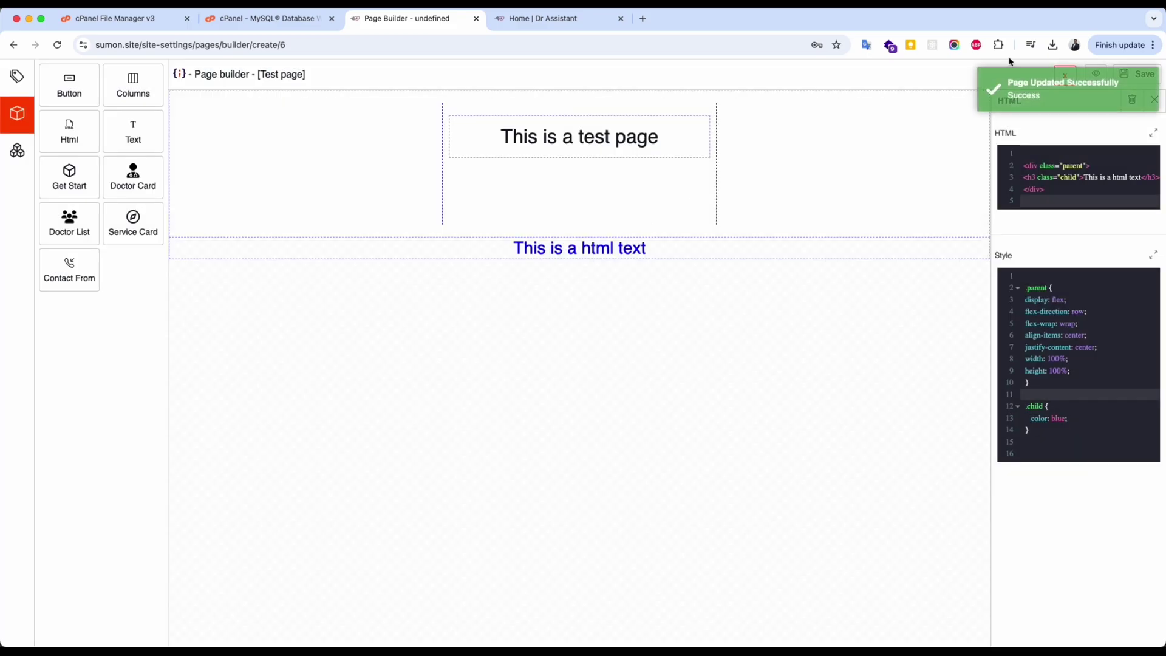
Give Test page a name-type title meta tag reading 'This is a title' and exit the builder.
{"action": "left_click", "coordinate": [17, 75]}
{"action": "left_click", "coordinate": [101, 77]}
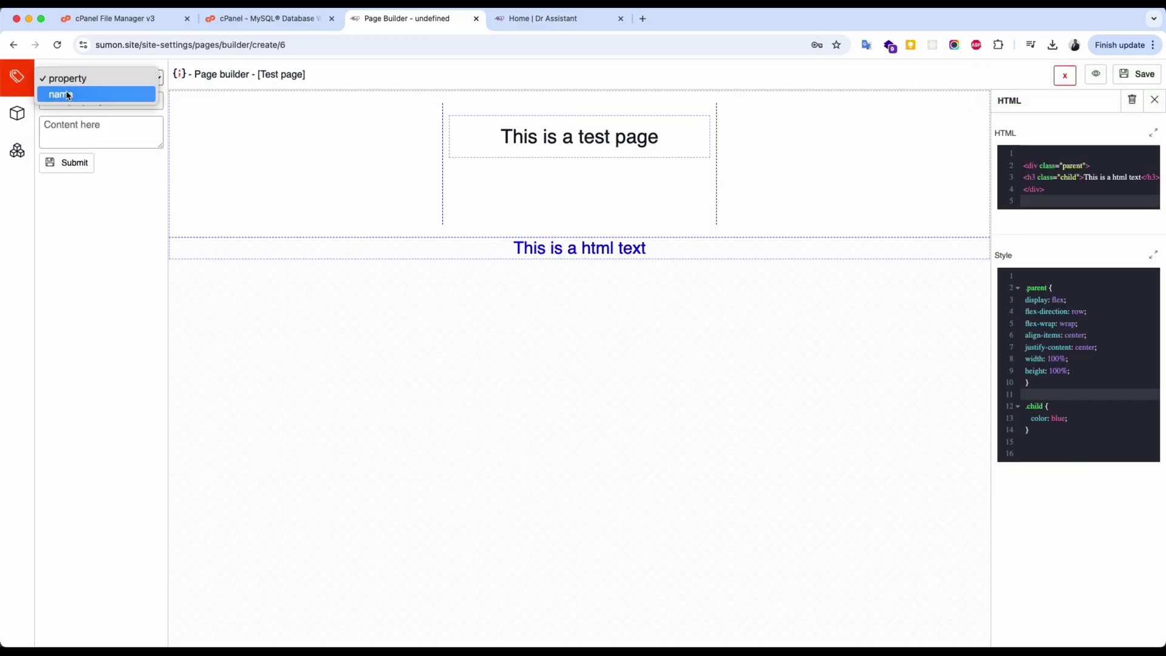
{"action": "left_click", "coordinate": [60, 93]}
{"action": "left_click", "coordinate": [67, 101]}
{"action": "type", "text": "title"}
{"action": "key", "text": "Tab"}
{"action": "type", "text": "This is"}
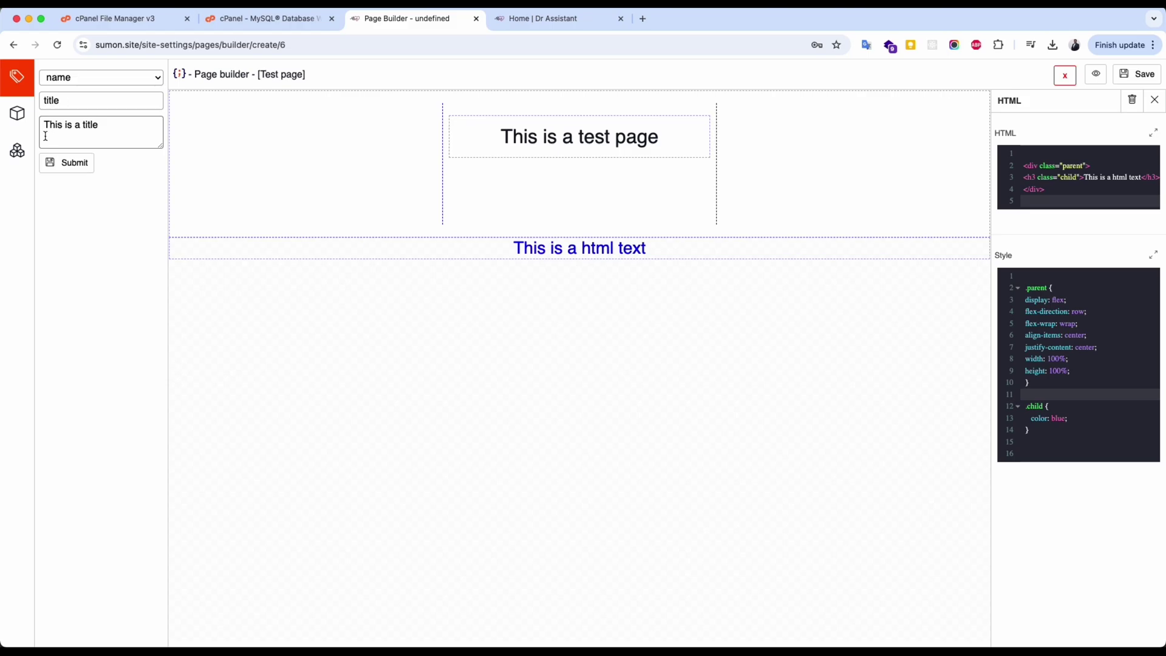
{"action": "left_click", "coordinate": [67, 163]}
{"action": "left_click", "coordinate": [1065, 75]}
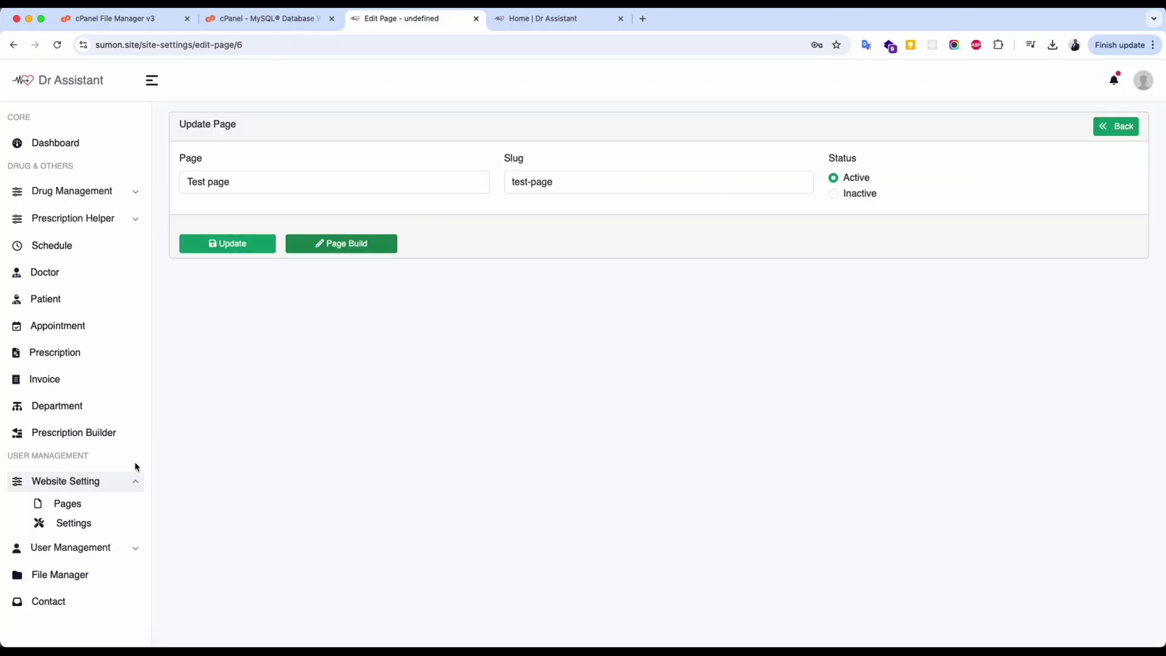
Move Test page into the chosen menu pages and save the menu order.
{"action": "left_click", "coordinate": [66, 504]}
{"action": "left_click", "coordinate": [1014, 129]}
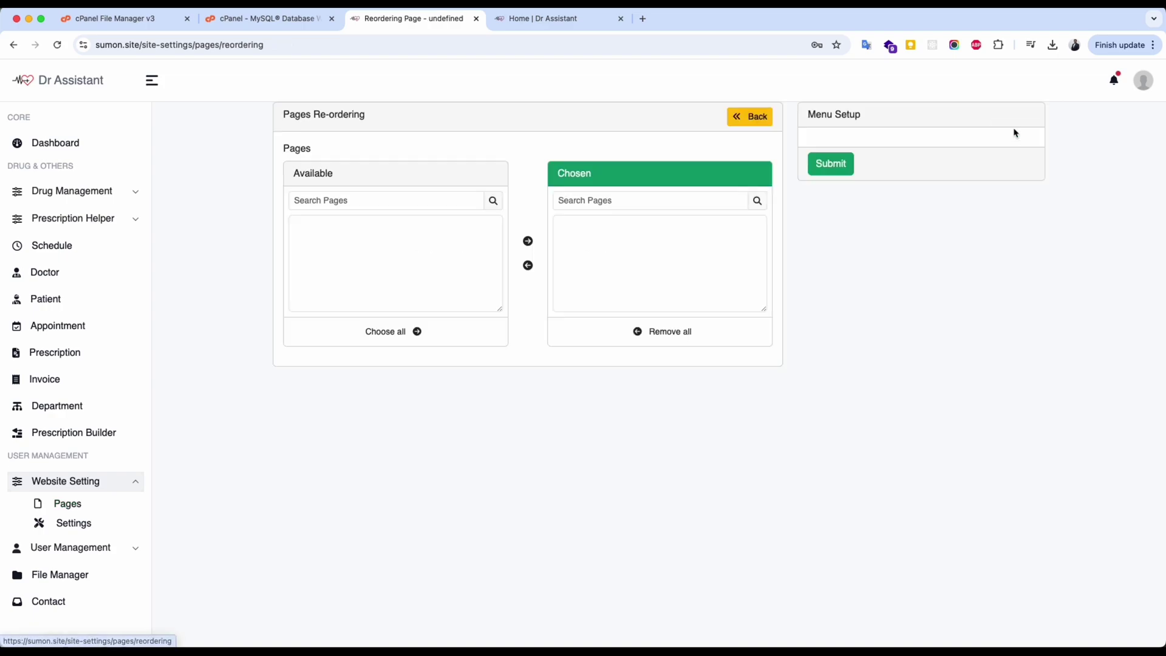
{"action": "left_click", "coordinate": [433, 262]}
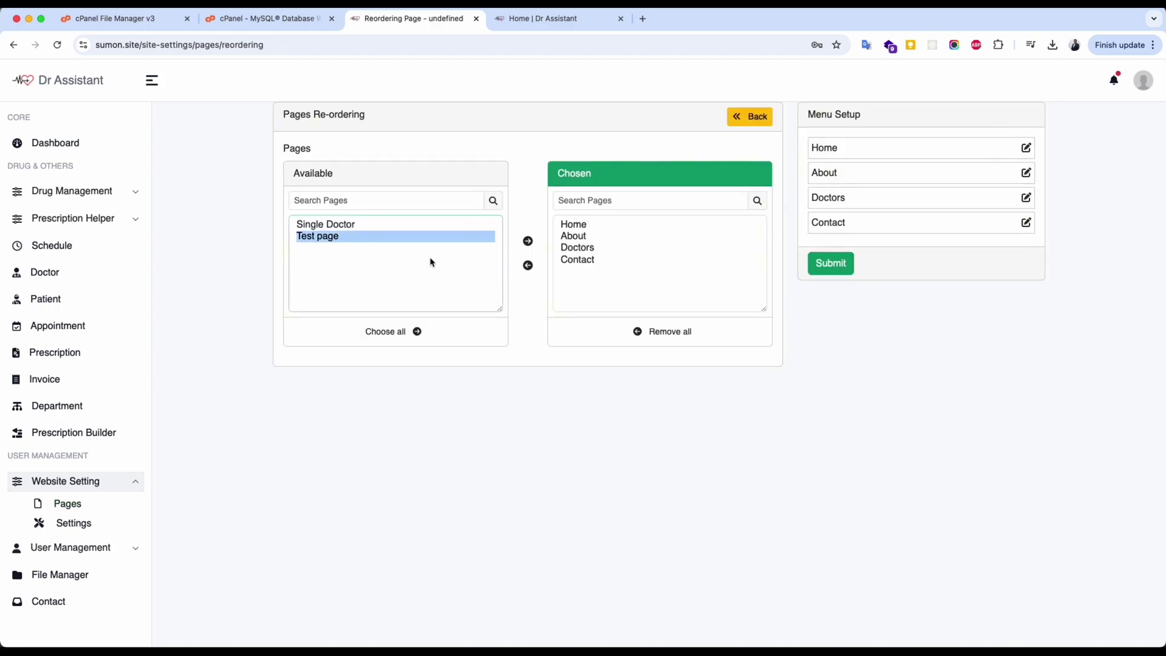
{"action": "left_click", "coordinate": [528, 242]}
{"action": "left_click", "coordinate": [339, 226]}
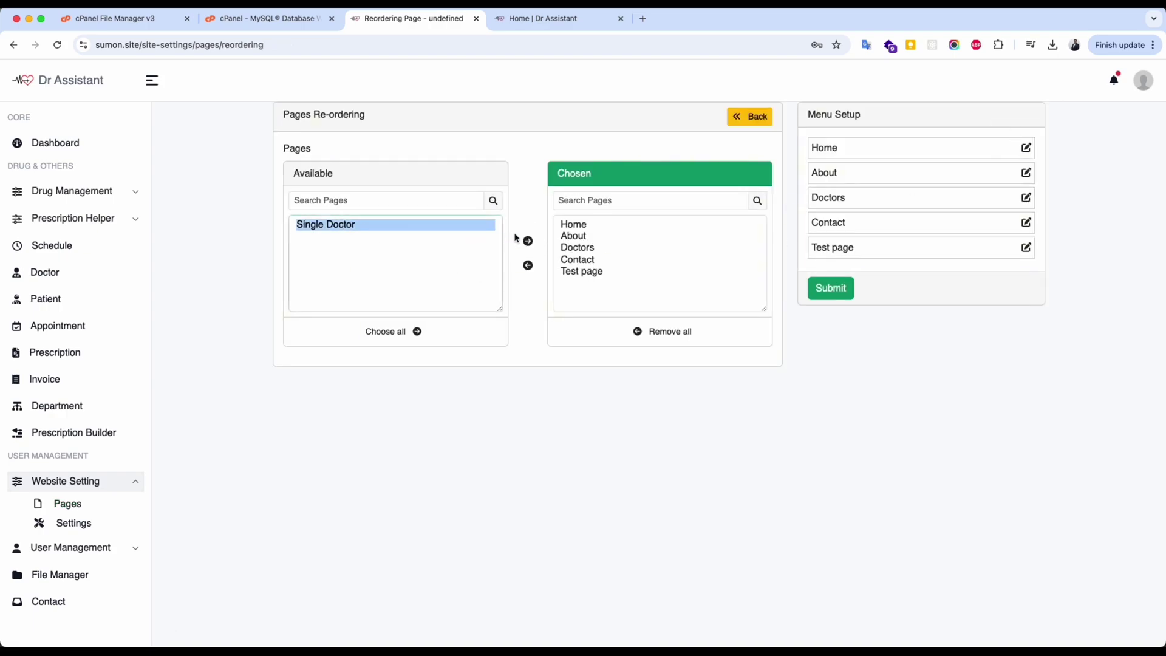
{"action": "left_click", "coordinate": [580, 270]}
{"action": "left_click", "coordinate": [831, 288]}
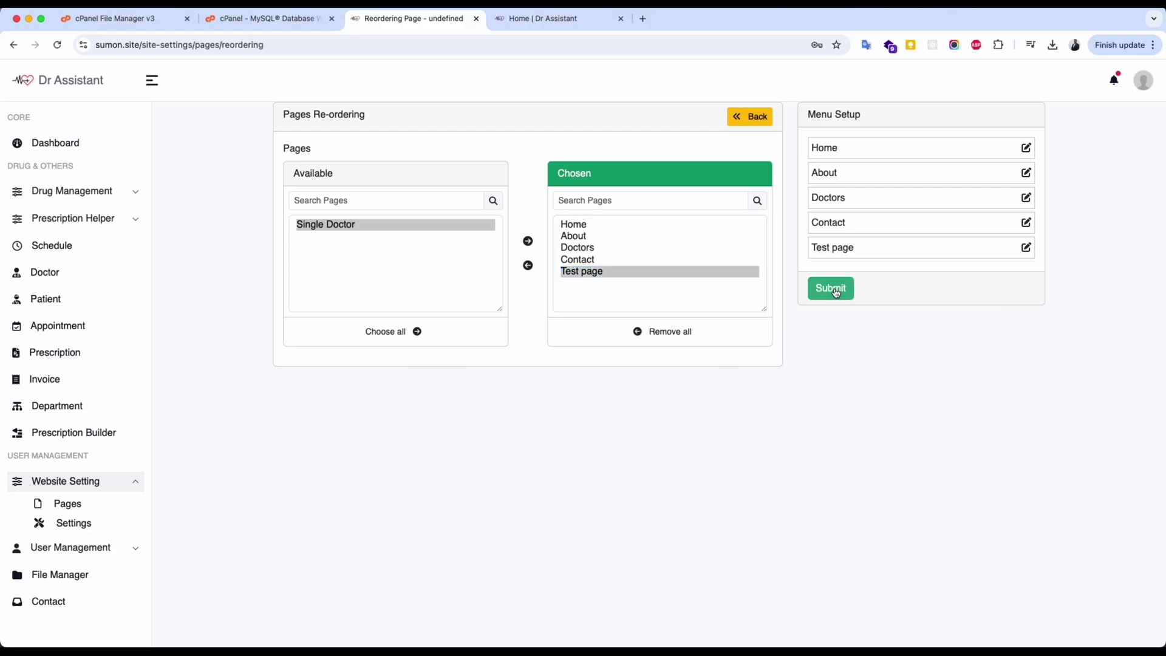
Reload the public site and open Test page from its navigation menu.
{"action": "left_click", "coordinate": [540, 24]}
{"action": "key", "text": "super+r"}
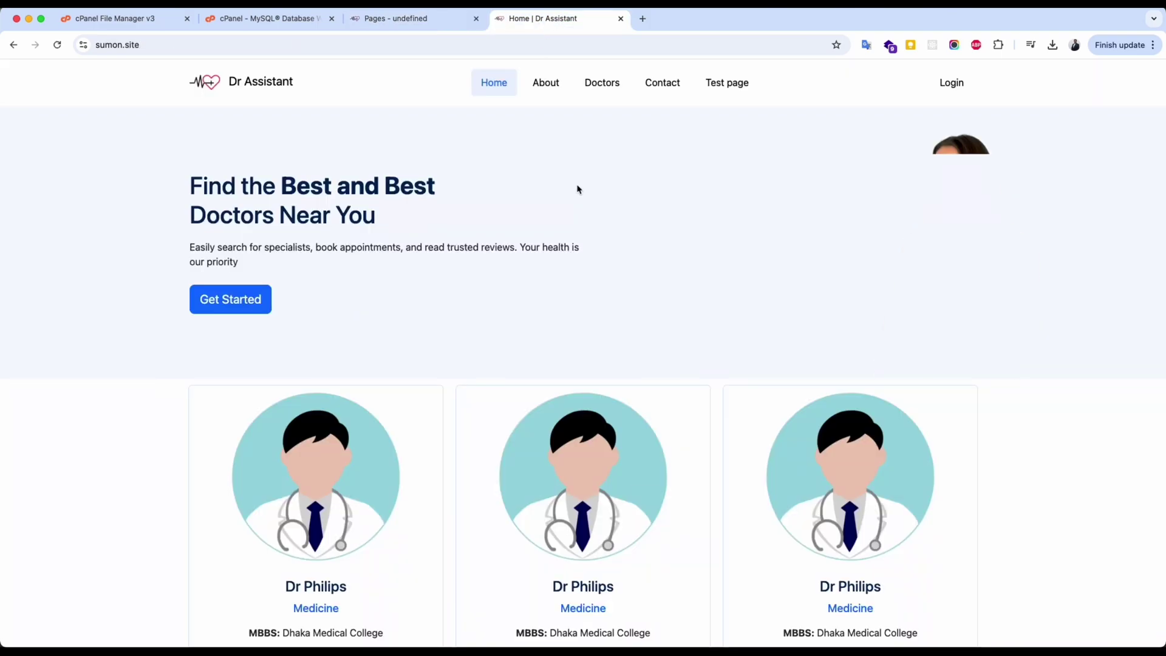
{"action": "left_click", "coordinate": [728, 89]}
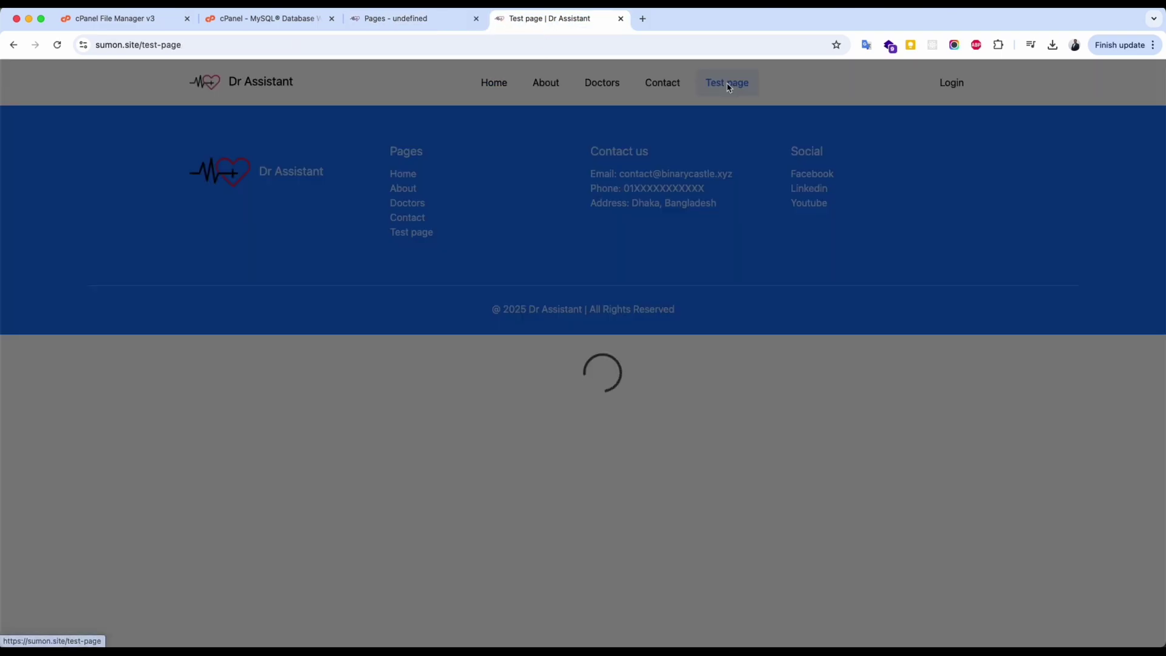
{"action": "left_click_drag", "start_coordinate": [479, 130], "coordinate": [682, 154]}
{"action": "left_click", "coordinate": [685, 157]}
View Test page's source to confirm the title meta tag, then return to the admin Pages list.
{"action": "key", "text": "alt+super+u"}
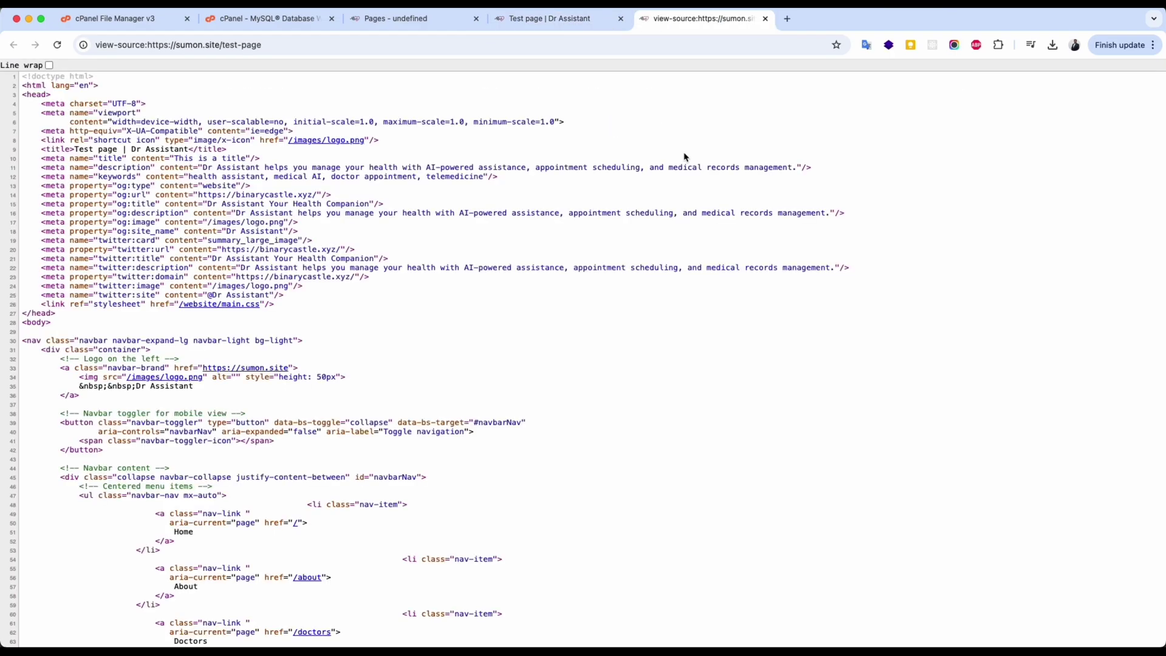
{"action": "left_click_drag", "start_coordinate": [96, 294], "coordinate": [139, 282]}
{"action": "left_click", "coordinate": [131, 286]}
{"action": "triple_click", "coordinate": [51, 162]}
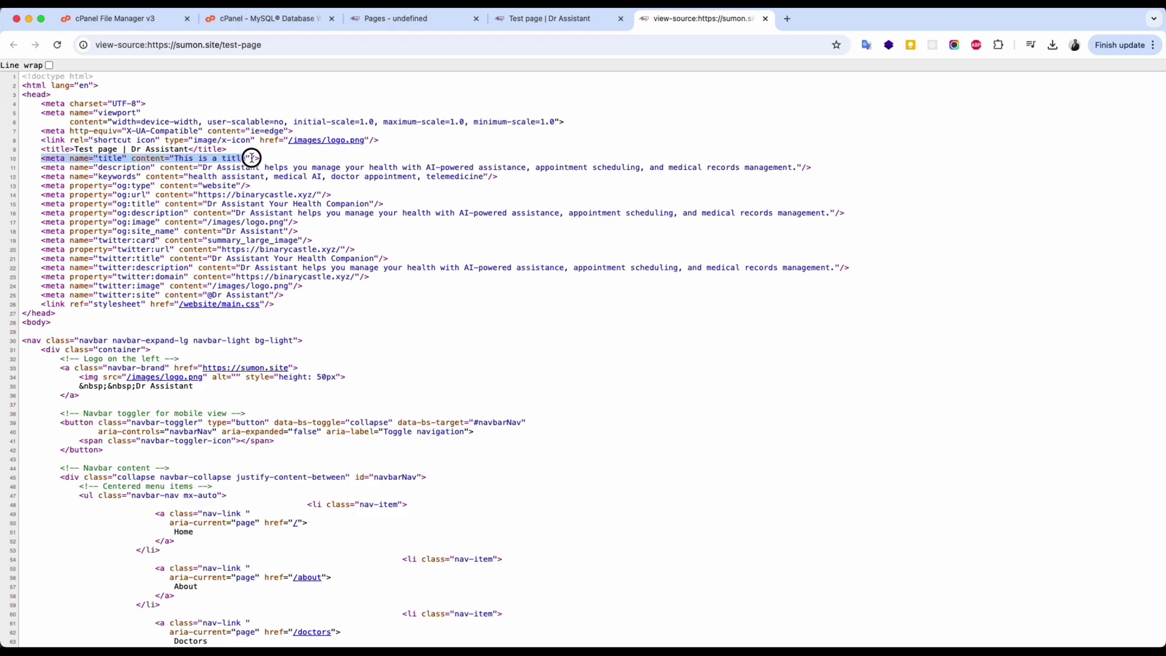
{"action": "left_click", "coordinate": [546, 20]}
{"action": "left_click", "coordinate": [398, 21]}
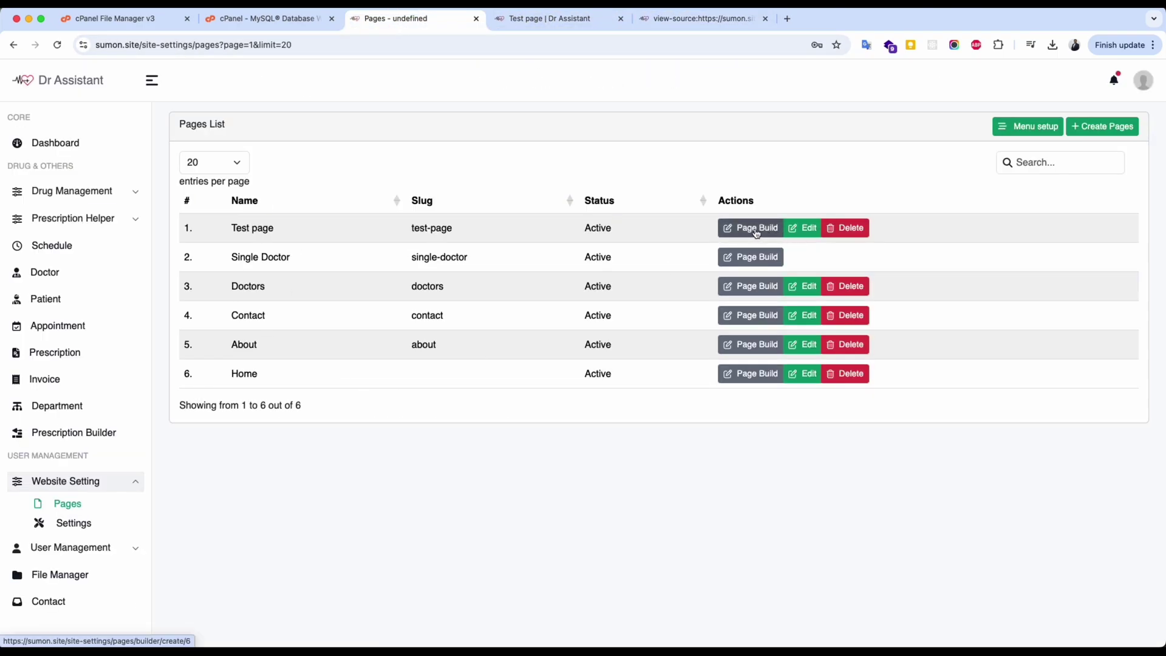
Add a name-type meta tag another-title reading 'This is another title' to Test page.
{"action": "left_click", "coordinate": [752, 228]}
{"action": "left_click", "coordinate": [17, 75]}
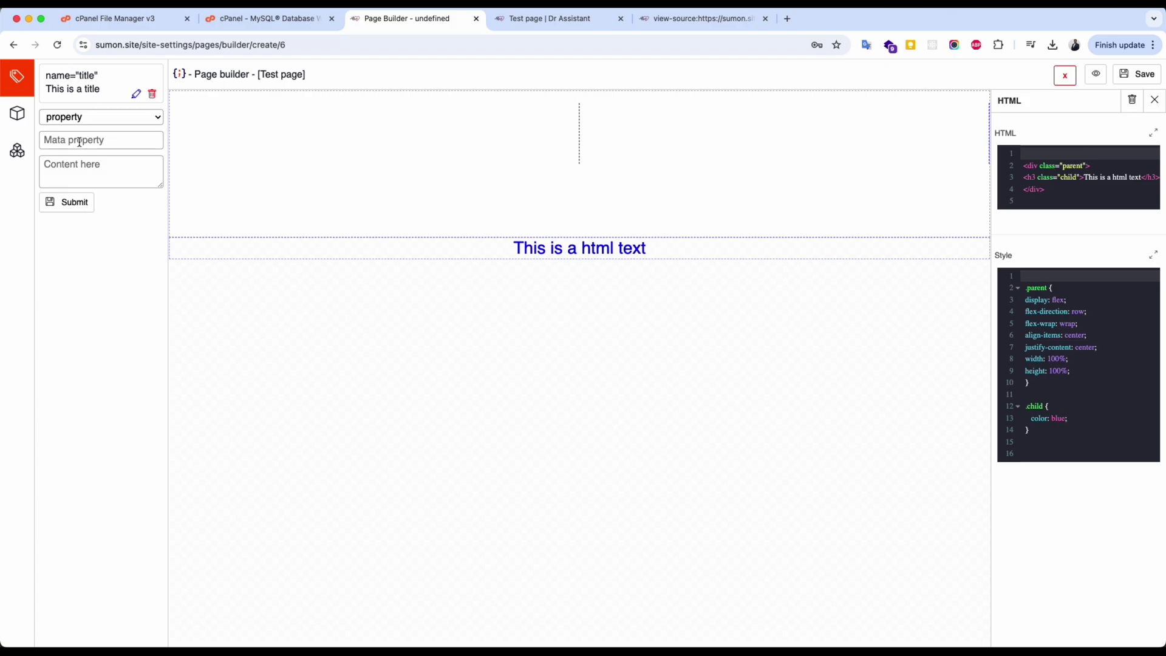
{"action": "left_click", "coordinate": [79, 117]}
{"action": "left_click", "coordinate": [79, 133]}
{"action": "left_click", "coordinate": [79, 140]}
{"action": "type", "text": "another-tit"}
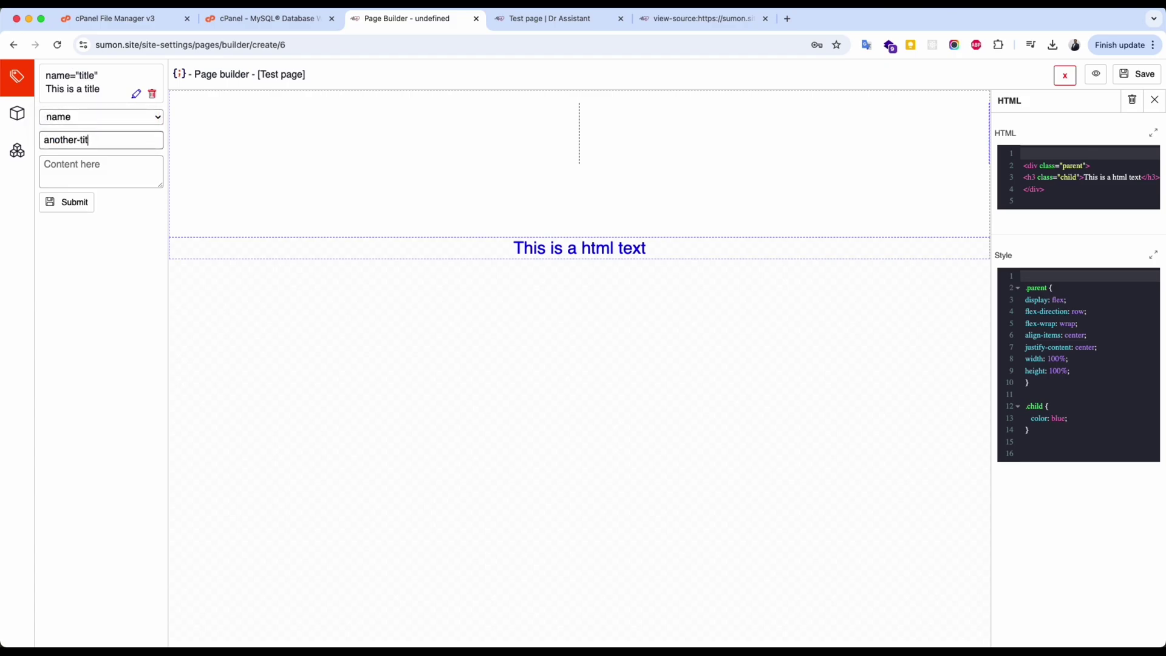
{"action": "type", "text": "le"}
{"action": "key", "text": "Tab"}
{"action": "type", "text": "This is another tit"}
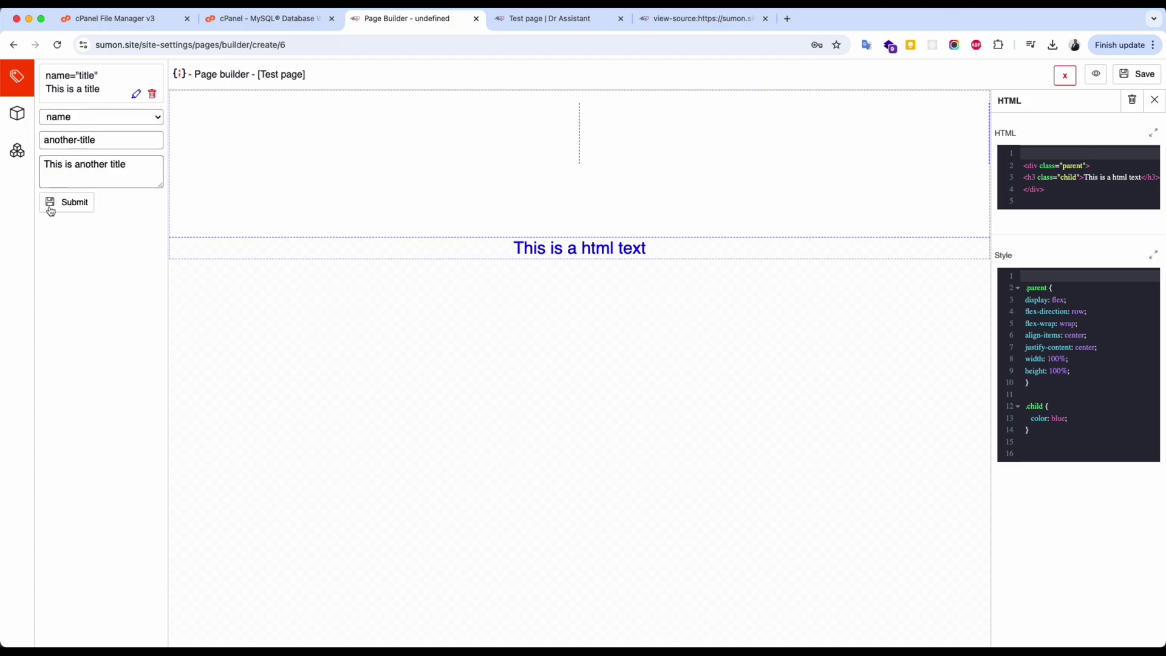
{"action": "left_click", "coordinate": [51, 208]}
Save Test page, confirm the another-title tag in its source, and leave the builder.
{"action": "left_click", "coordinate": [1137, 74]}
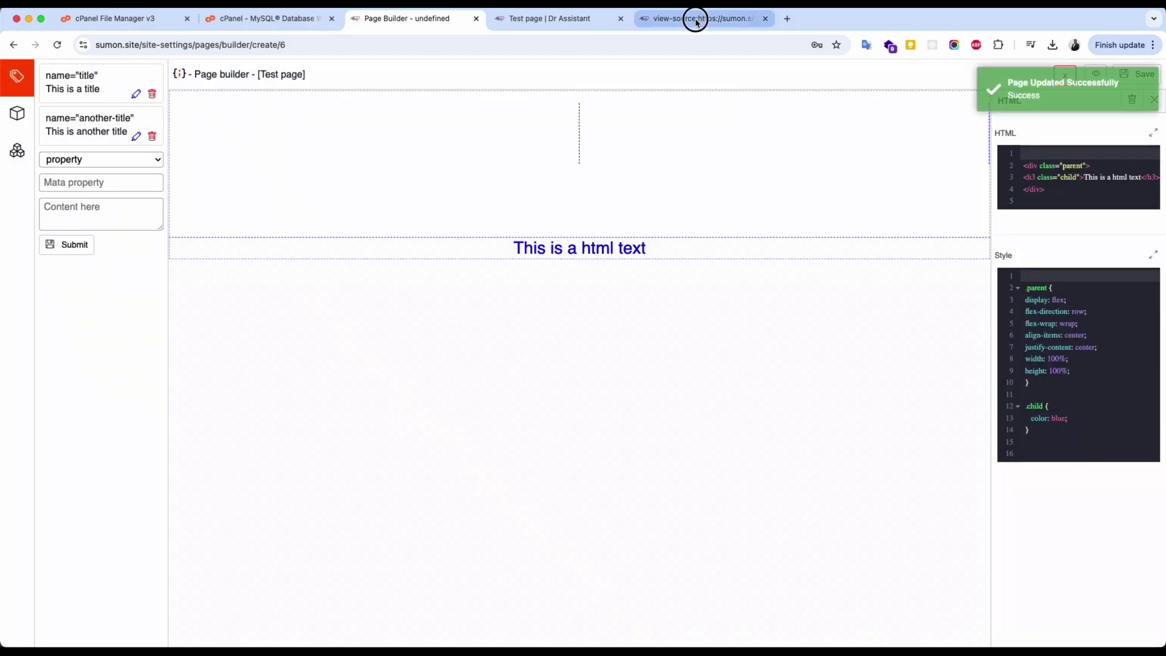
{"action": "left_click", "coordinate": [692, 18]}
{"action": "left_click_drag", "start_coordinate": [41, 167], "coordinate": [375, 167]}
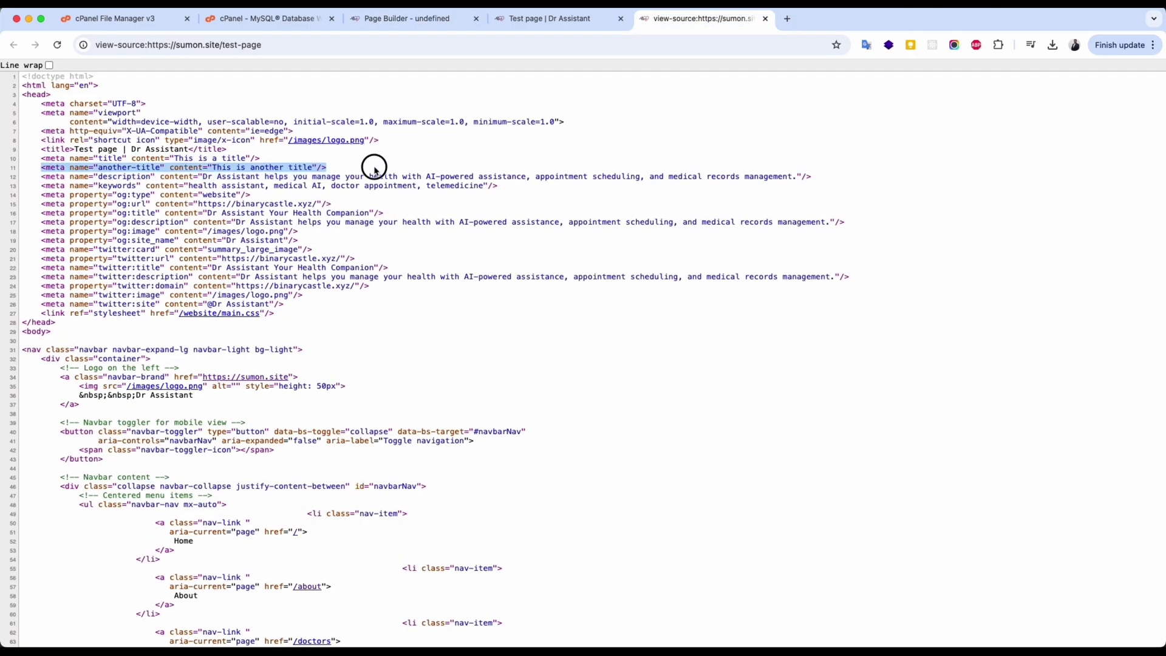
{"action": "left_click_drag", "start_coordinate": [67, 194], "coordinate": [311, 272]}
{"action": "left_click", "coordinate": [311, 272]}
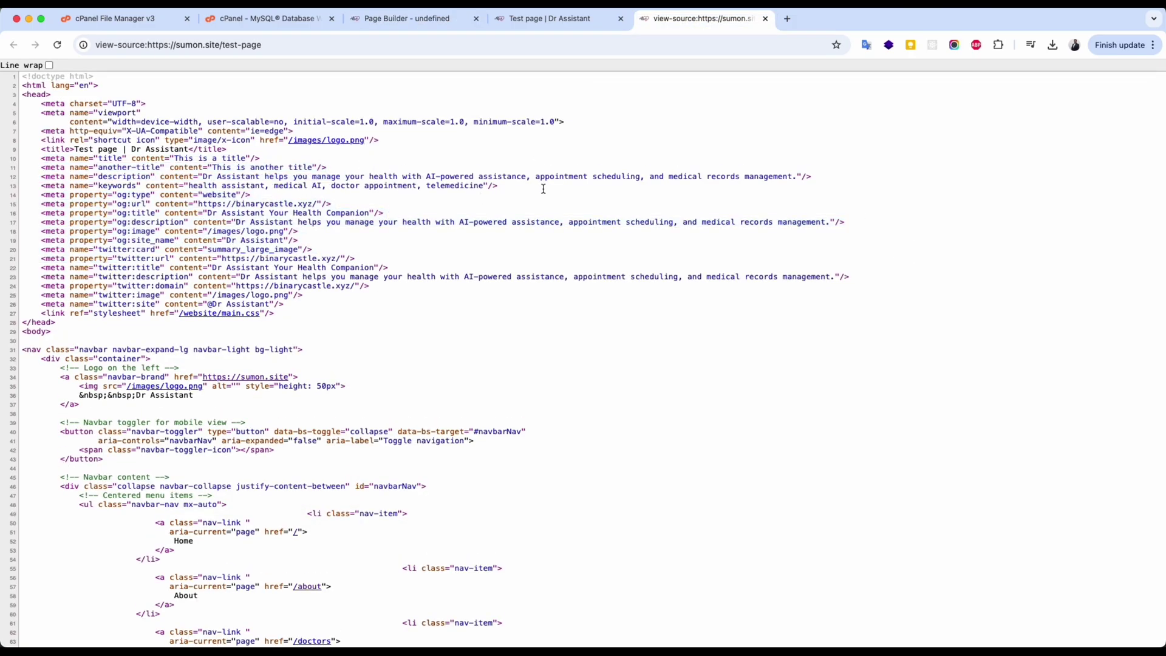
{"action": "left_click", "coordinate": [554, 18]}
{"action": "left_click", "coordinate": [435, 19]}
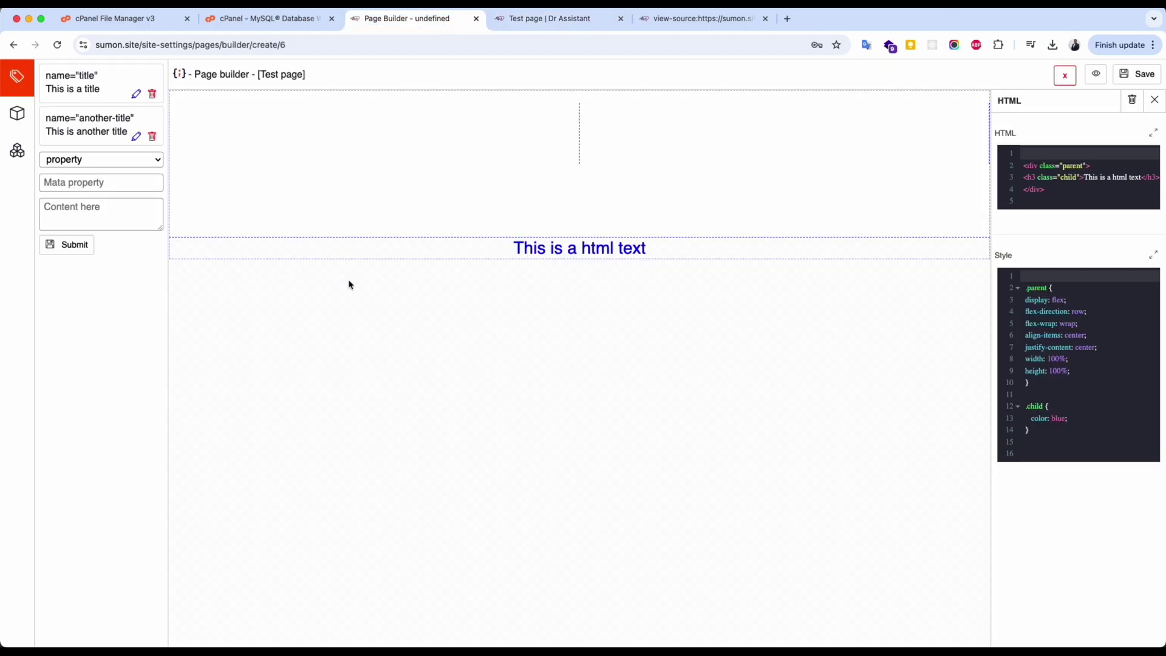
{"action": "left_click", "coordinate": [1064, 77]}
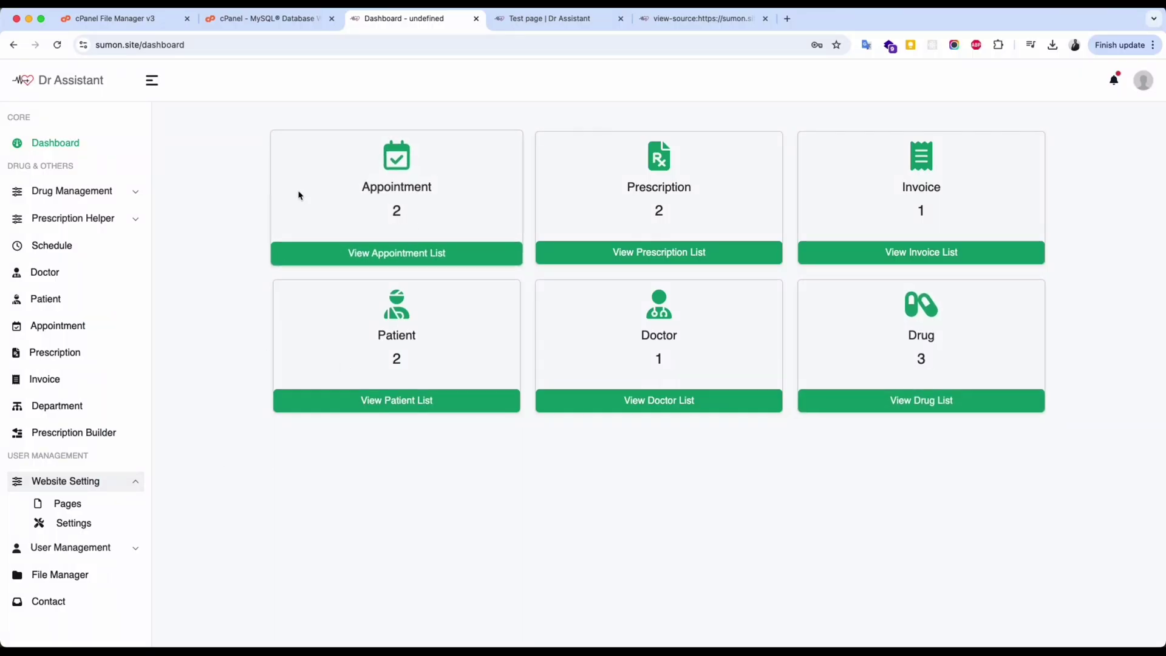
Change the site name to 'My Custom name' in the website settings.
{"action": "left_click", "coordinate": [55, 524]}
{"action": "left_click", "coordinate": [351, 181]}
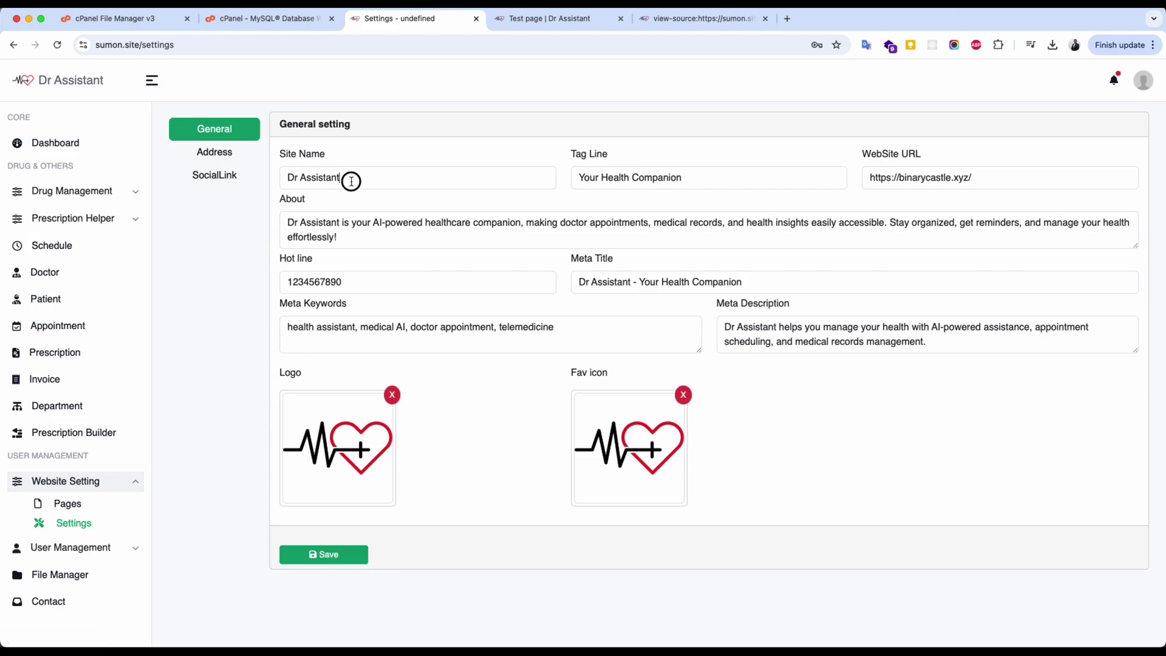
{"action": "triple_click", "coordinate": [351, 181]}
{"action": "type", "text": "My Custom name"}
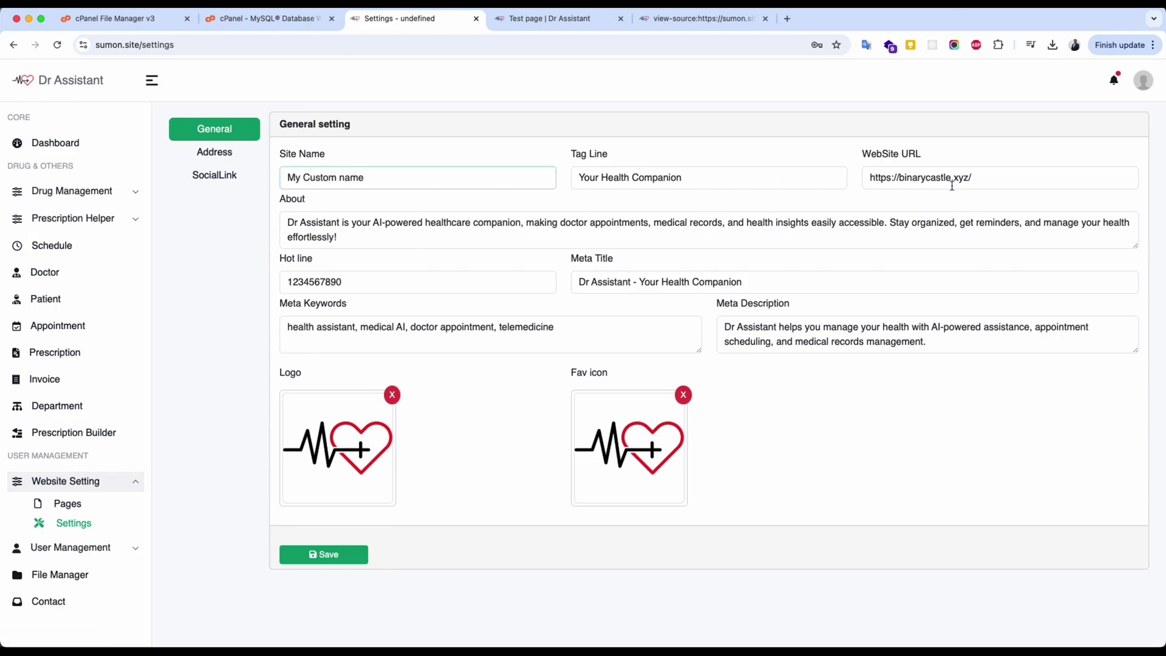
{"action": "left_click", "coordinate": [998, 185]}
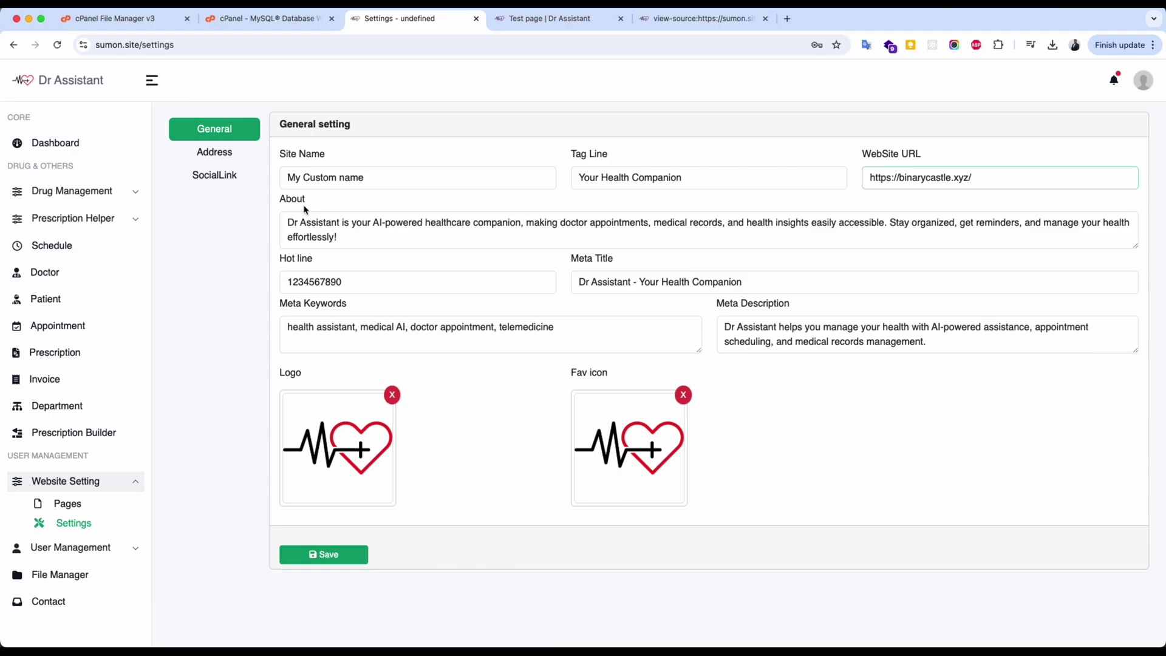
{"action": "left_click", "coordinate": [348, 227]}
Upload the elephant image as the logo, set the new icon as favicon, and save the settings.
{"action": "left_click", "coordinate": [366, 436]}
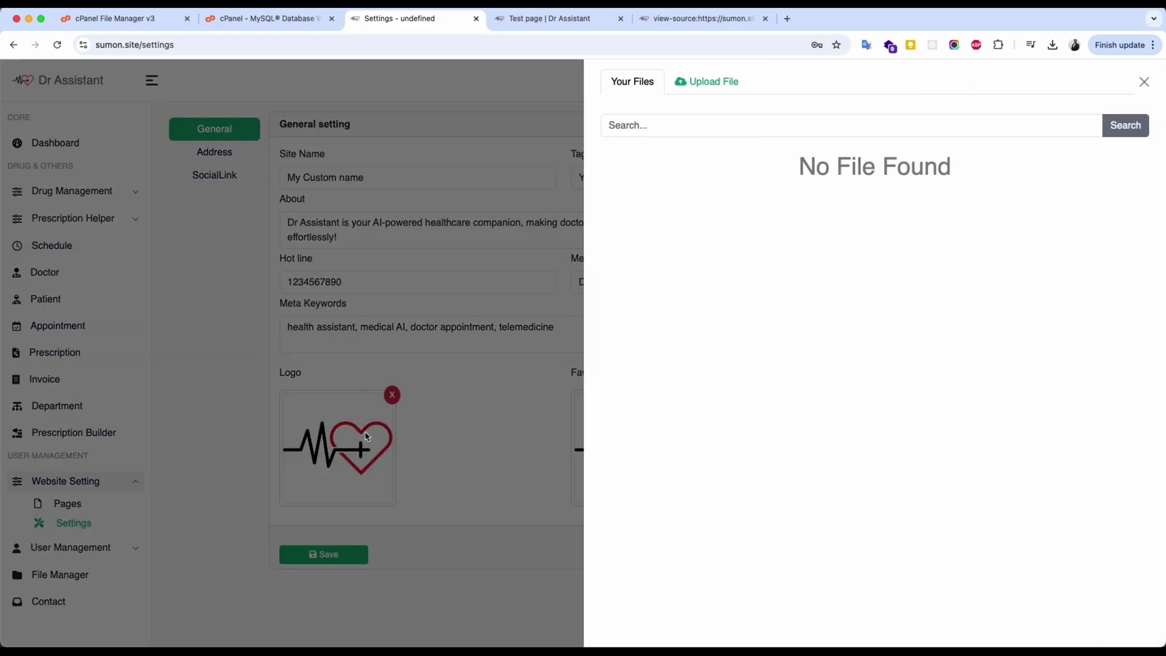
{"action": "left_click", "coordinate": [683, 82]}
{"action": "left_click_drag", "start_coordinate": [638, 86], "coordinate": [732, 247]}
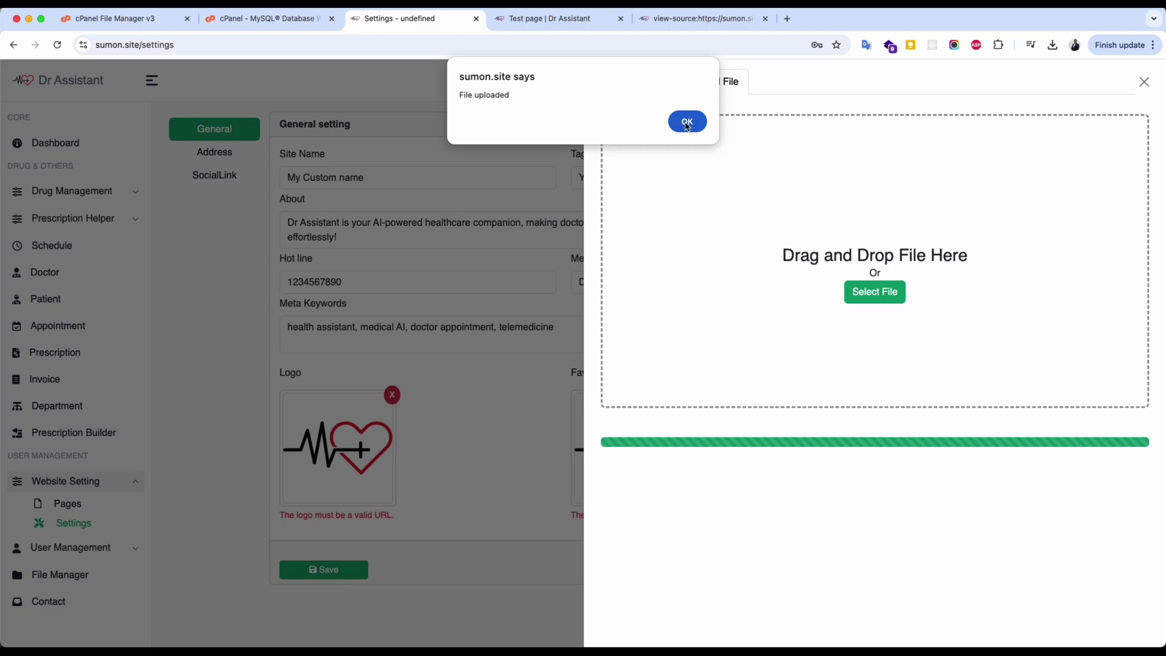
{"action": "left_click", "coordinate": [687, 122]}
{"action": "left_click", "coordinate": [631, 84]}
{"action": "left_click", "coordinate": [669, 187]}
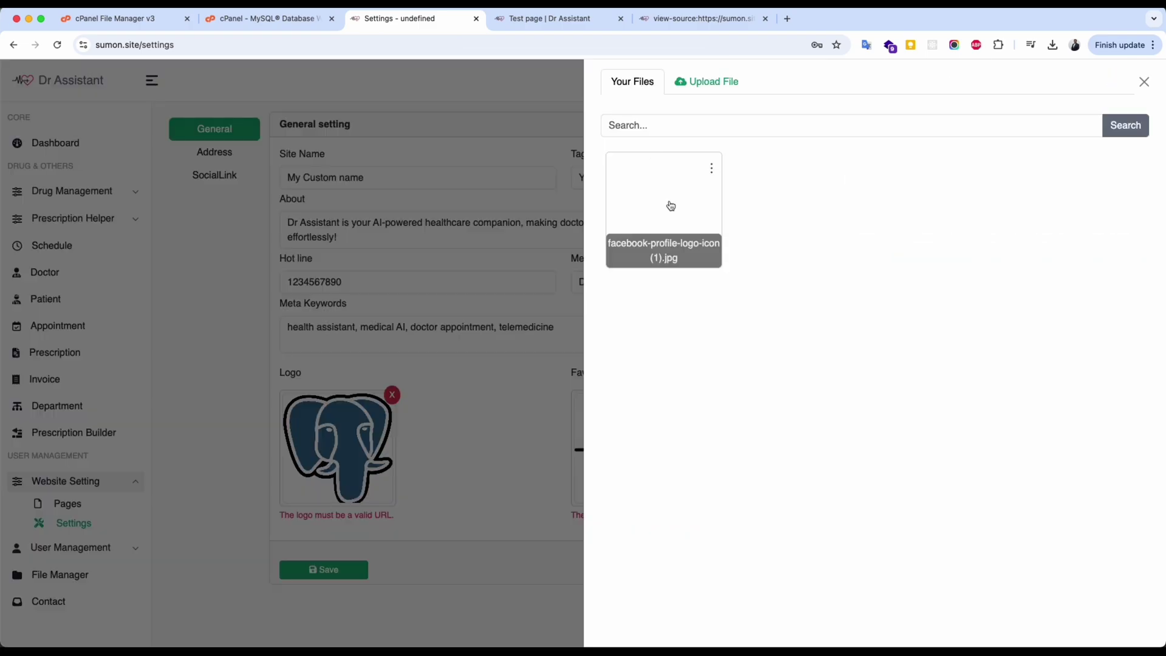
{"action": "left_click", "coordinate": [670, 205]}
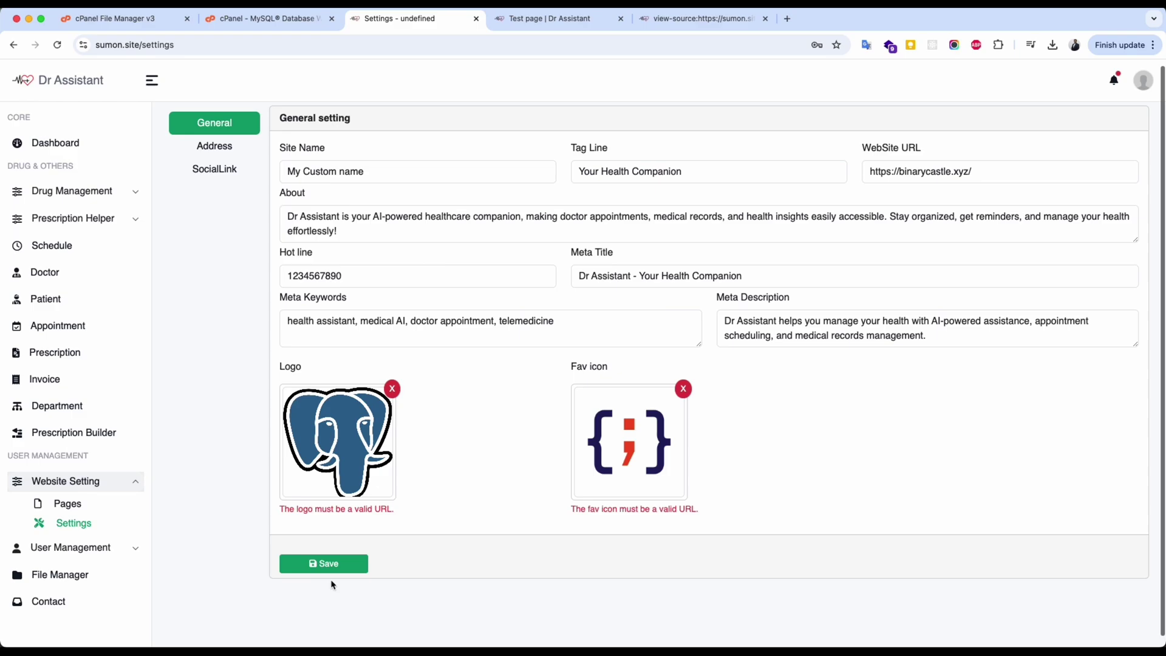
{"action": "left_click", "coordinate": [330, 565]}
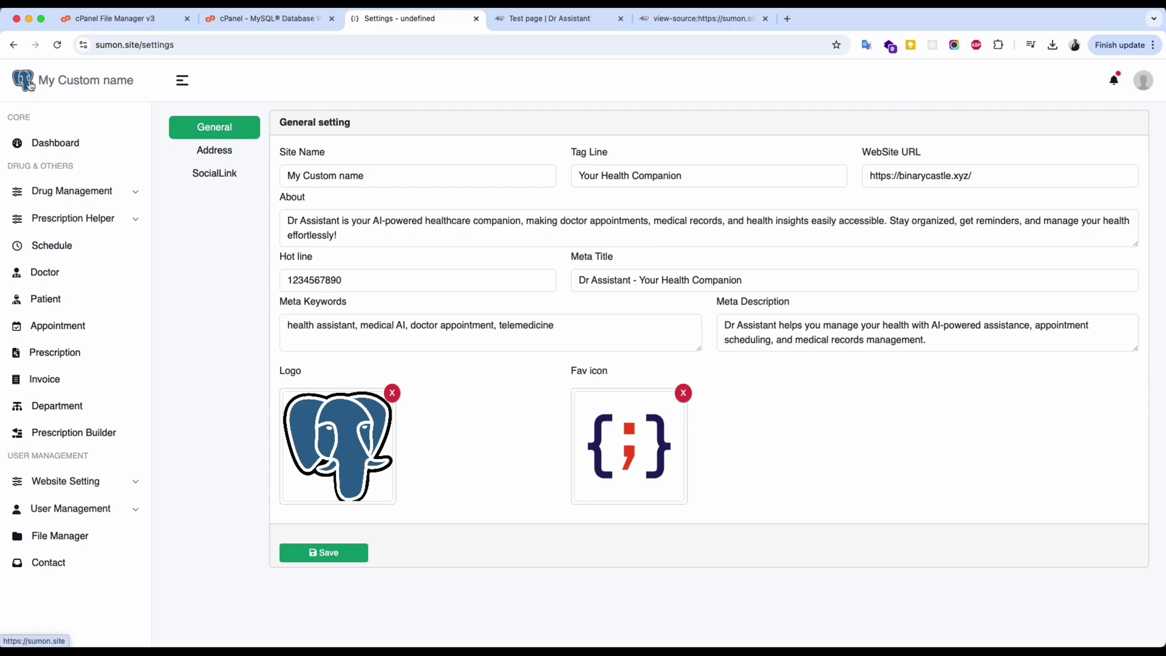
Open the address settings and compare them with the live Test page's footer contact details.
{"action": "left_click", "coordinate": [604, 324]}
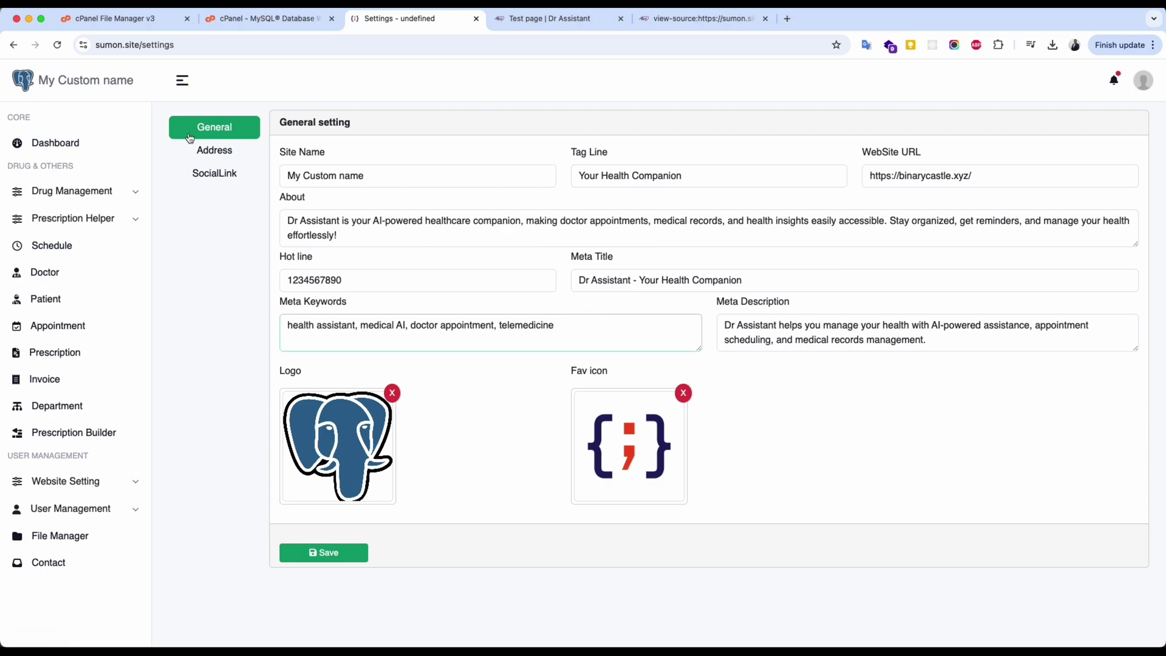
{"action": "left_click", "coordinate": [216, 151]}
{"action": "left_click", "coordinate": [407, 184]}
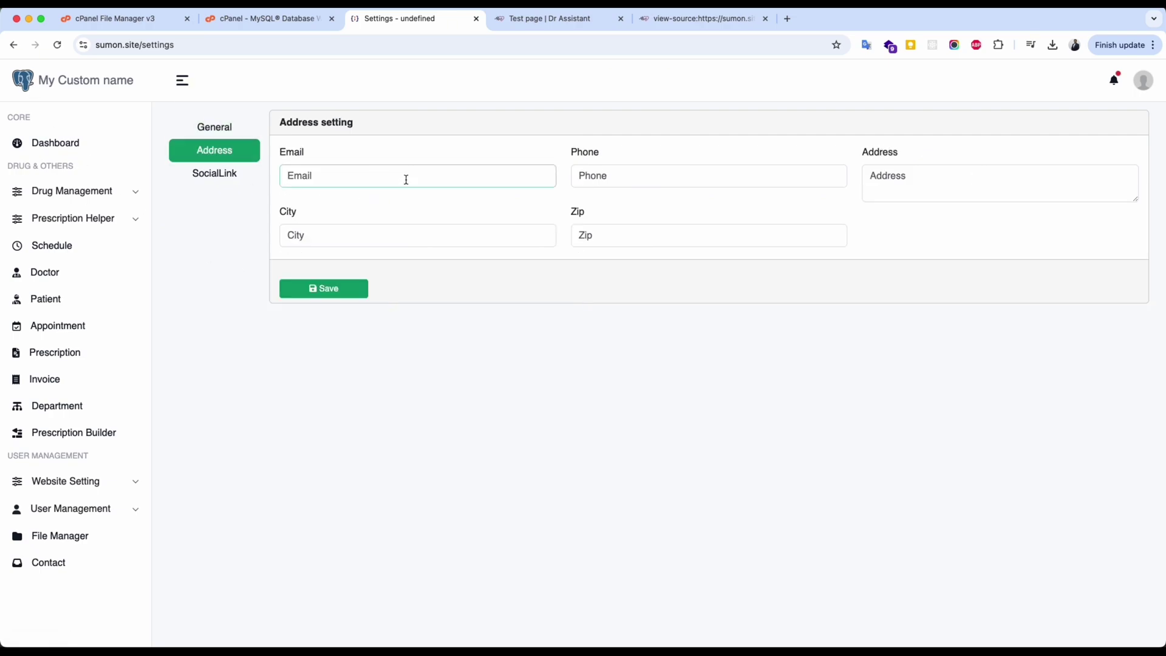
{"action": "left_click", "coordinate": [949, 177]}
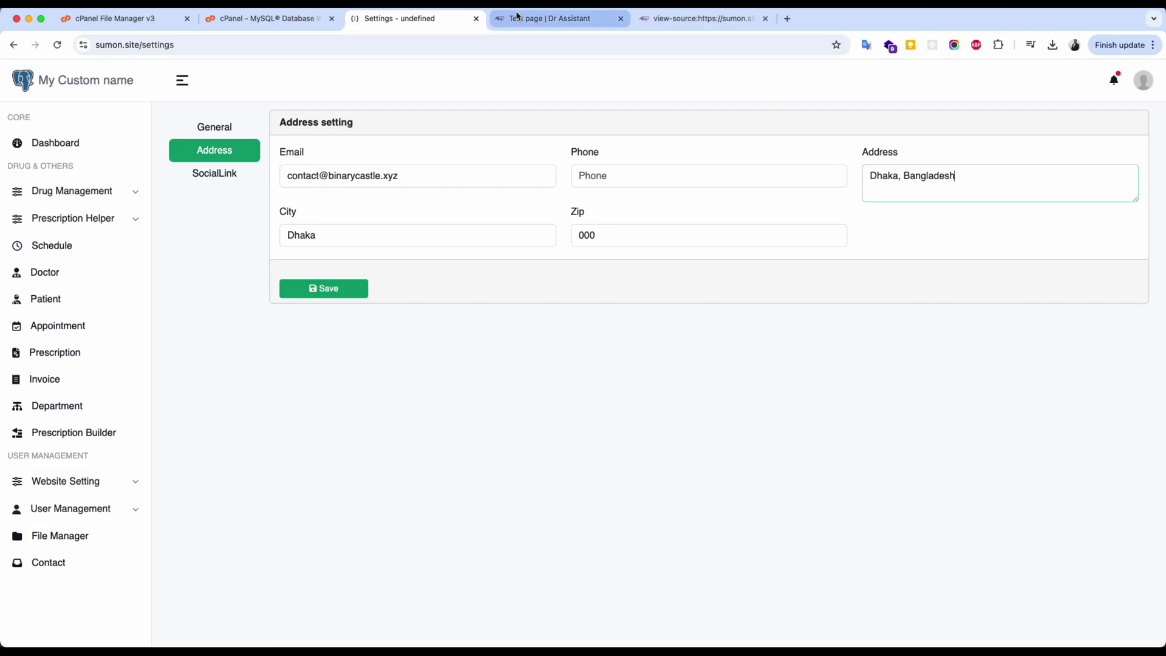
{"action": "left_click", "coordinate": [546, 19]}
{"action": "left_click_drag", "start_coordinate": [589, 236], "coordinate": [716, 270]}
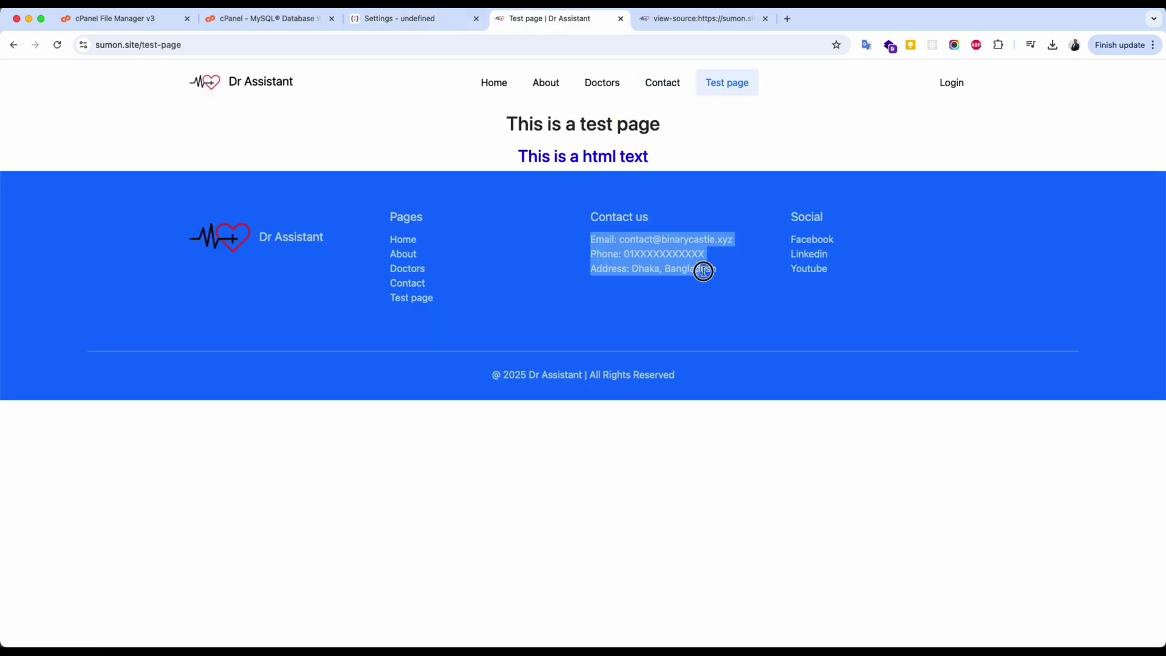
{"action": "left_click", "coordinate": [424, 24]}
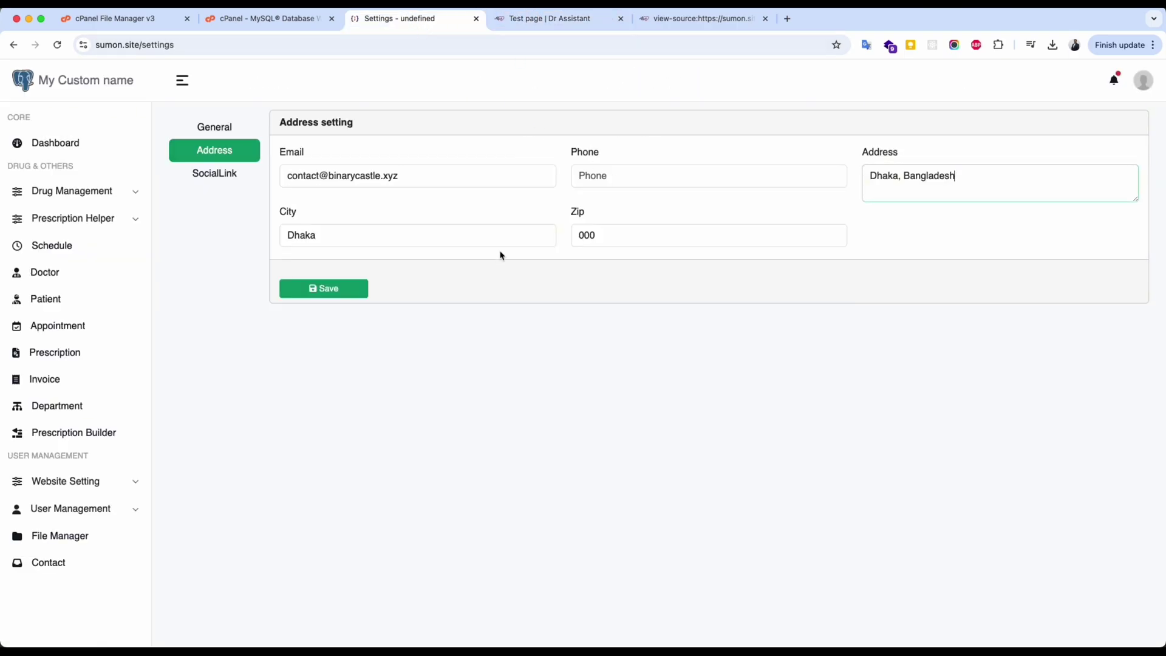
{"action": "left_click", "coordinate": [580, 18]}
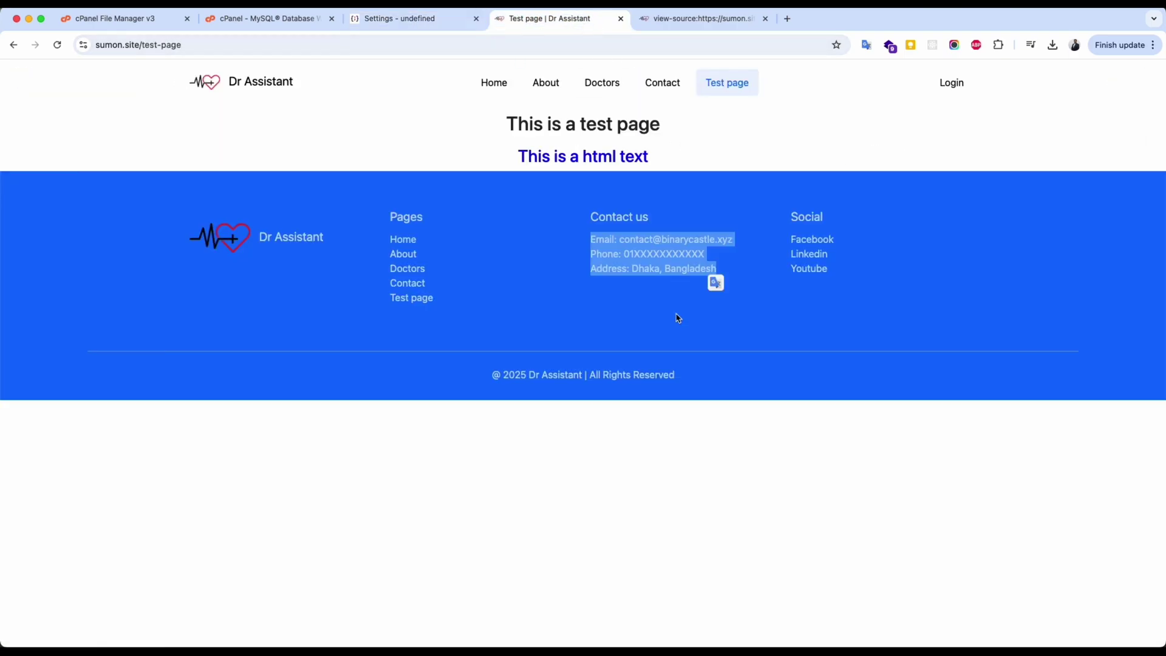
{"action": "left_click", "coordinate": [412, 25]}
Edit the contact email address and save the address settings.
{"action": "double_click", "coordinate": [312, 175]}
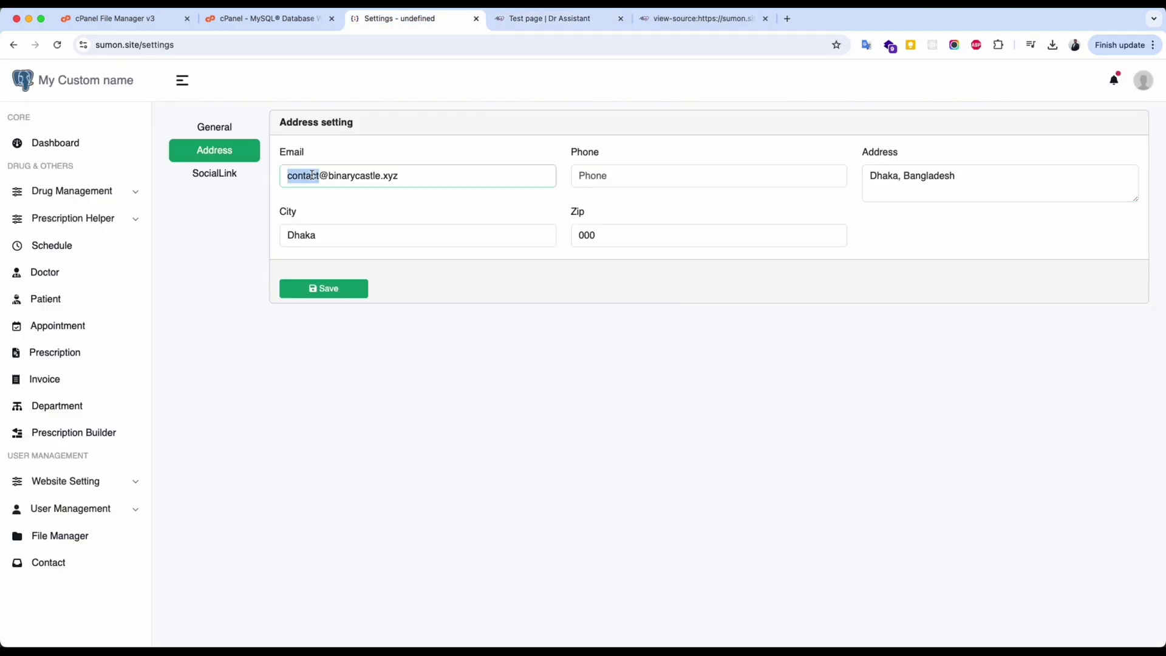
{"action": "type", "text": "hello"}
{"action": "left_click", "coordinate": [339, 298]}
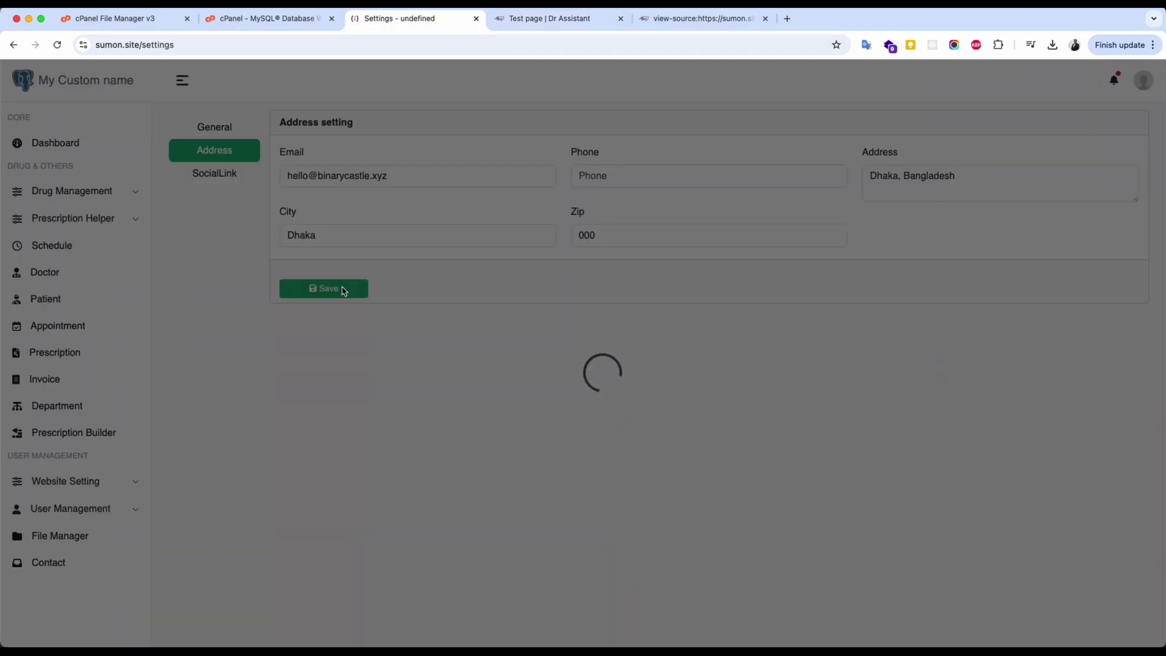
{"action": "left_click", "coordinate": [564, 19]}
{"action": "left_click", "coordinate": [437, 20]}
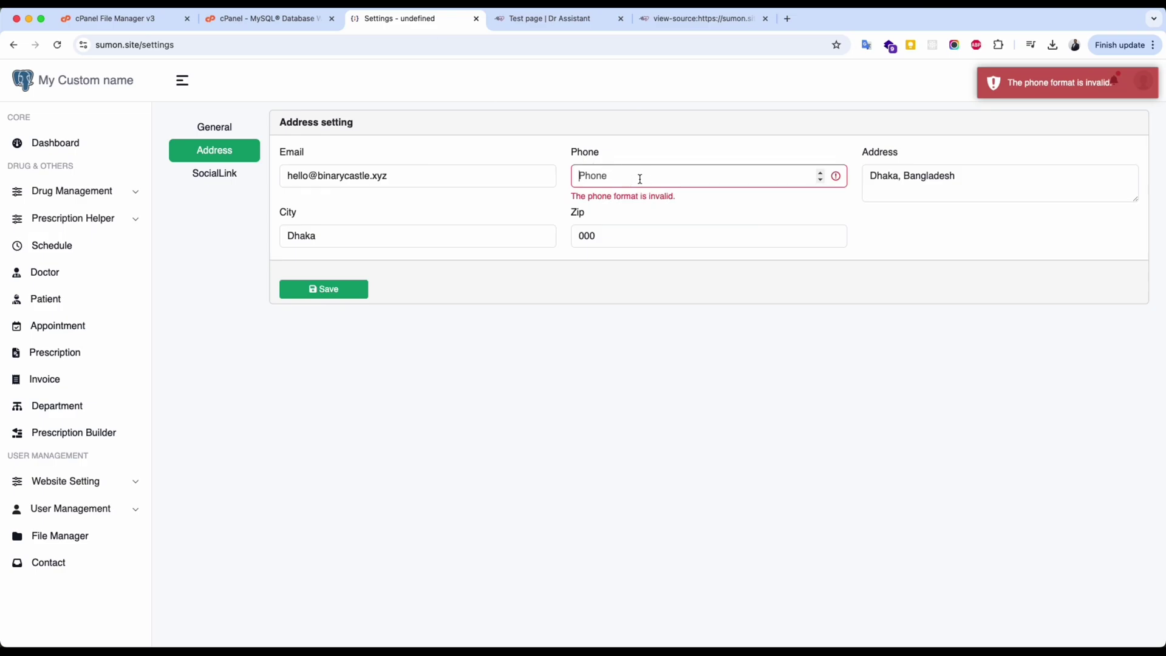
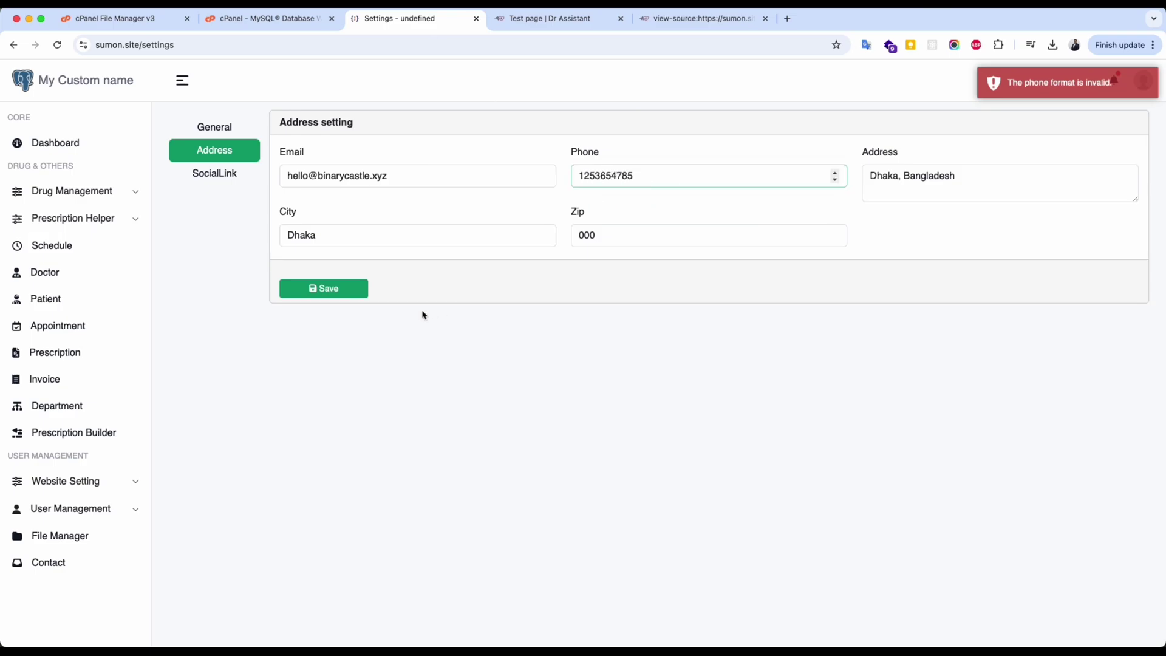
Enter a phone number, save, and reload Test page to see the updated phone and email.
{"action": "left_click", "coordinate": [355, 289]}
{"action": "key", "text": "ctrl+Tab"}
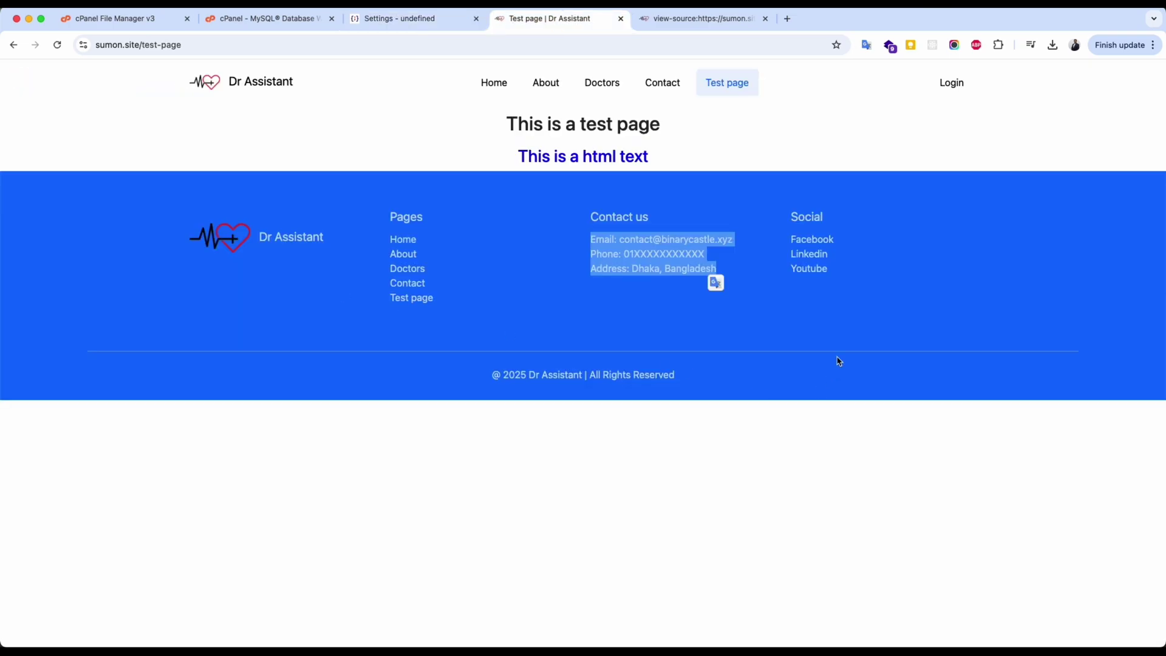
{"action": "left_click", "coordinate": [841, 348]}
{"action": "key", "text": "super+r"}
{"action": "left_click_drag", "start_coordinate": [627, 231], "coordinate": [711, 213]}
Bring up the social link settings alongside the live Test page.
{"action": "key", "text": "ctrl+shift+Tab"}
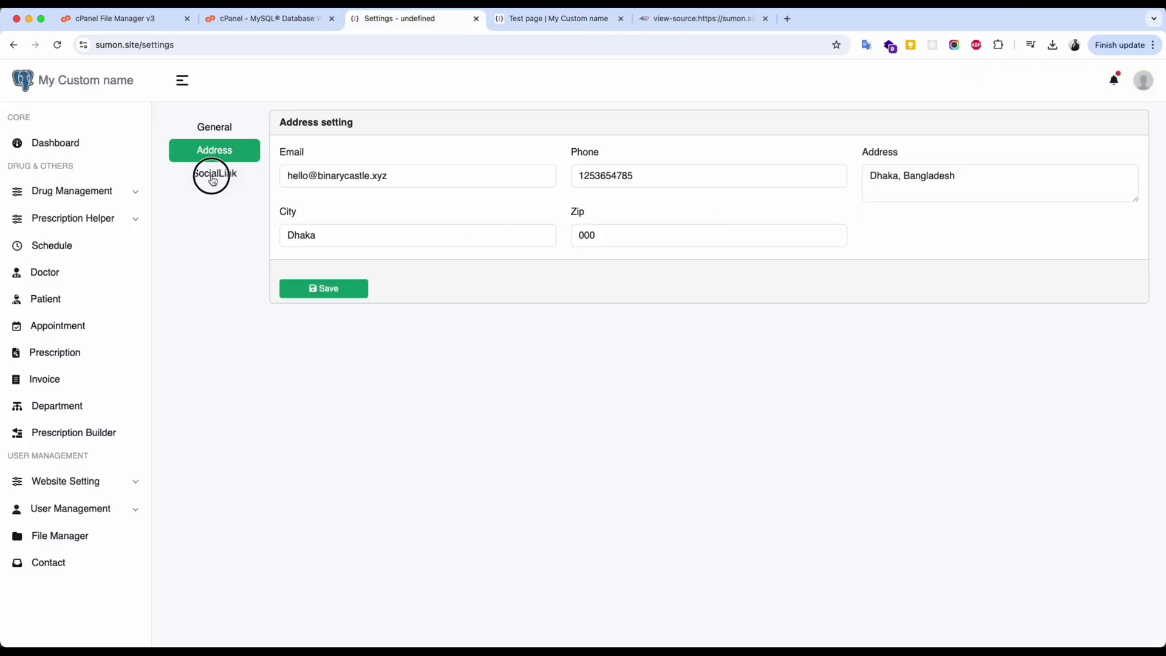
{"action": "left_click", "coordinate": [214, 175]}
{"action": "key", "text": "ctrl+Tab"}
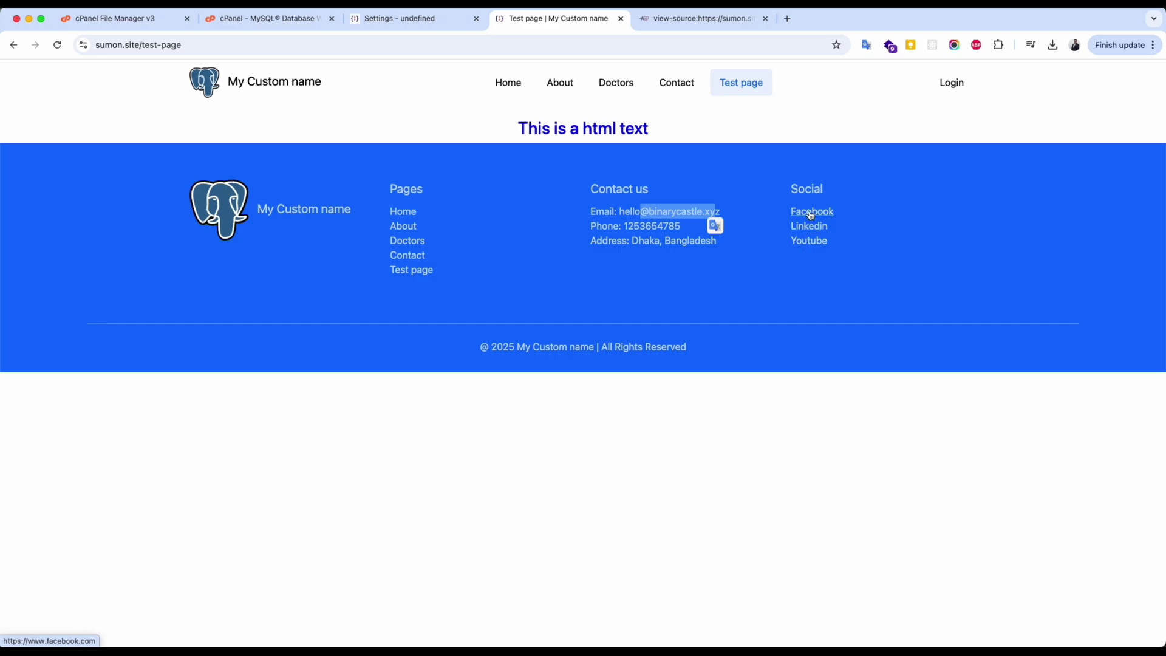
{"action": "key", "text": "ctrl+shift+Tab"}
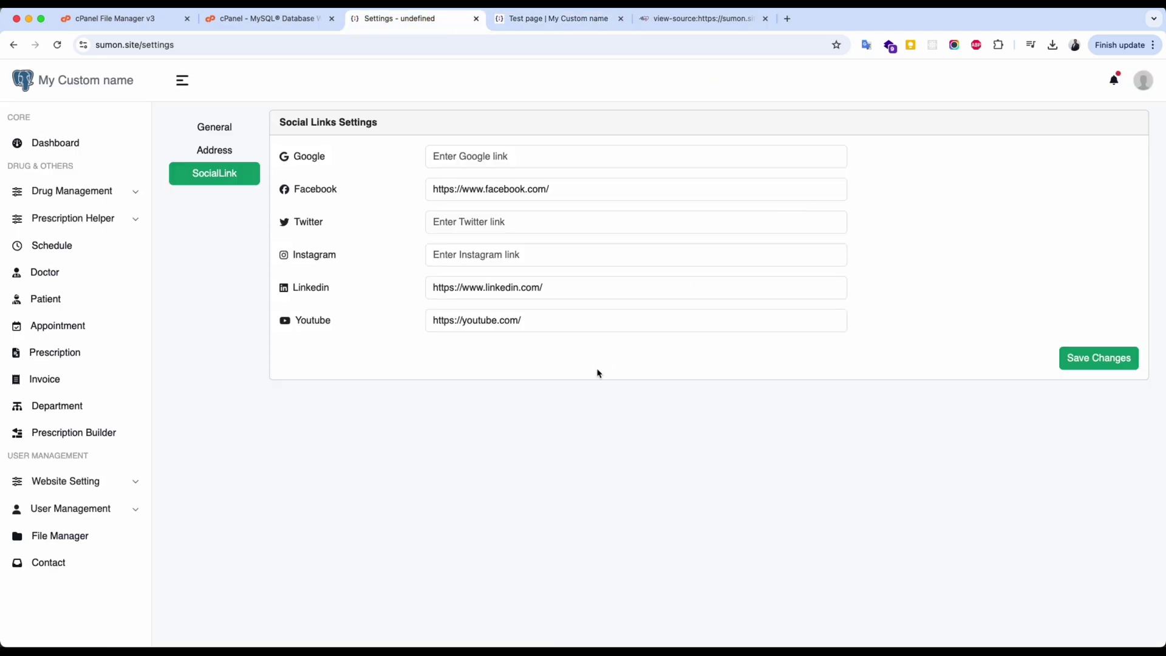